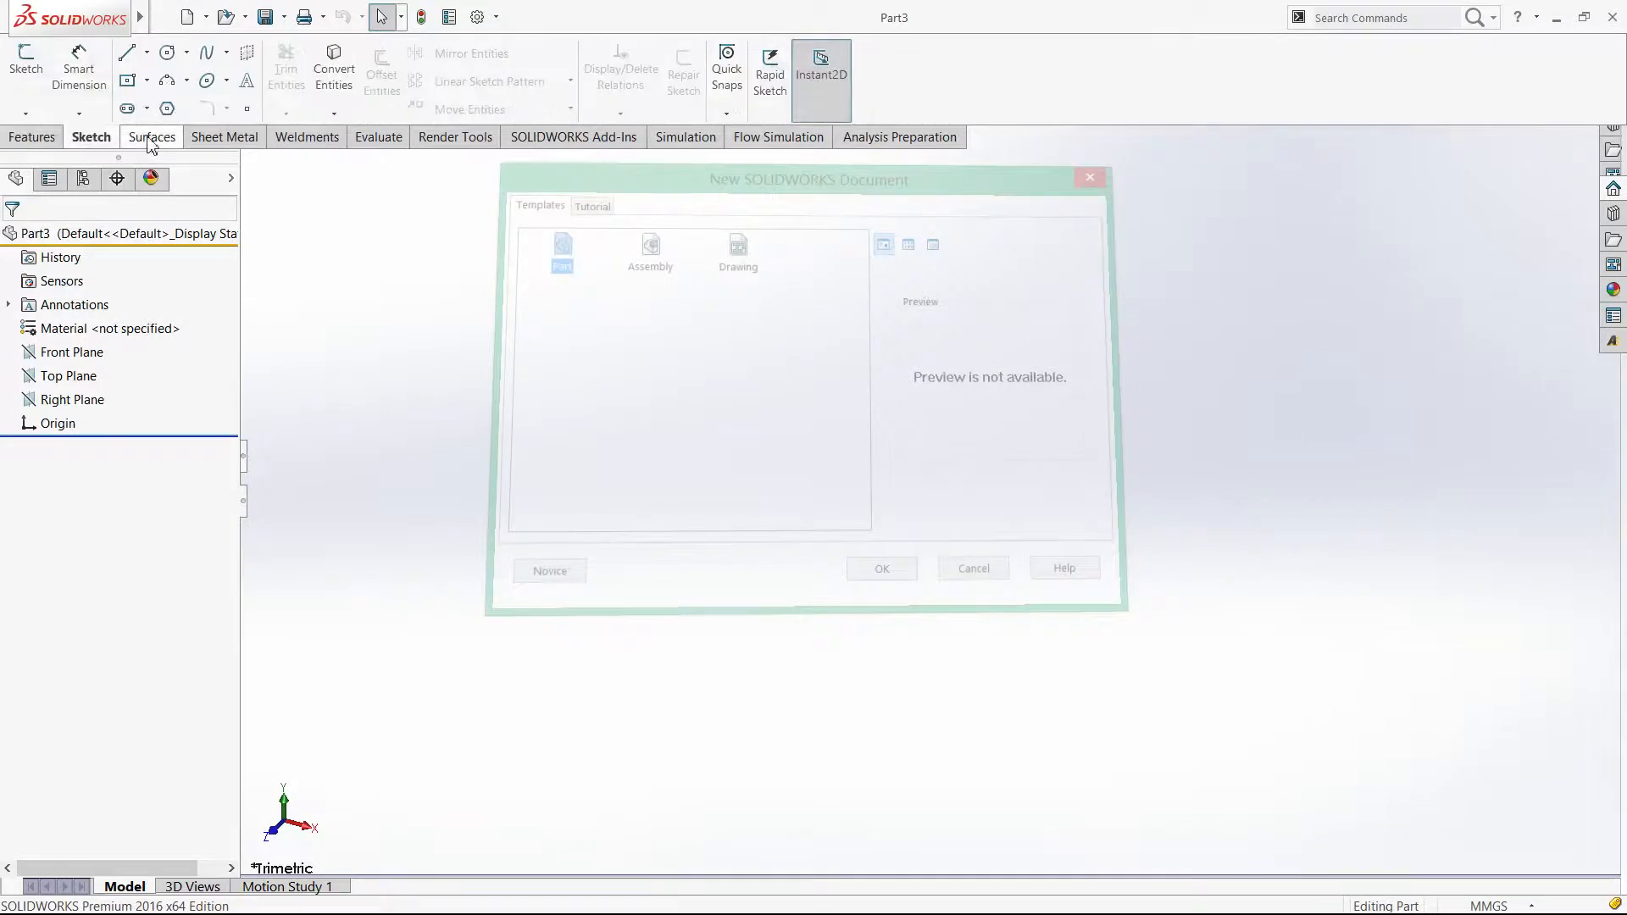
left_click(151, 139)
left_click(224, 140)
left_click(91, 137)
left_click(31, 143)
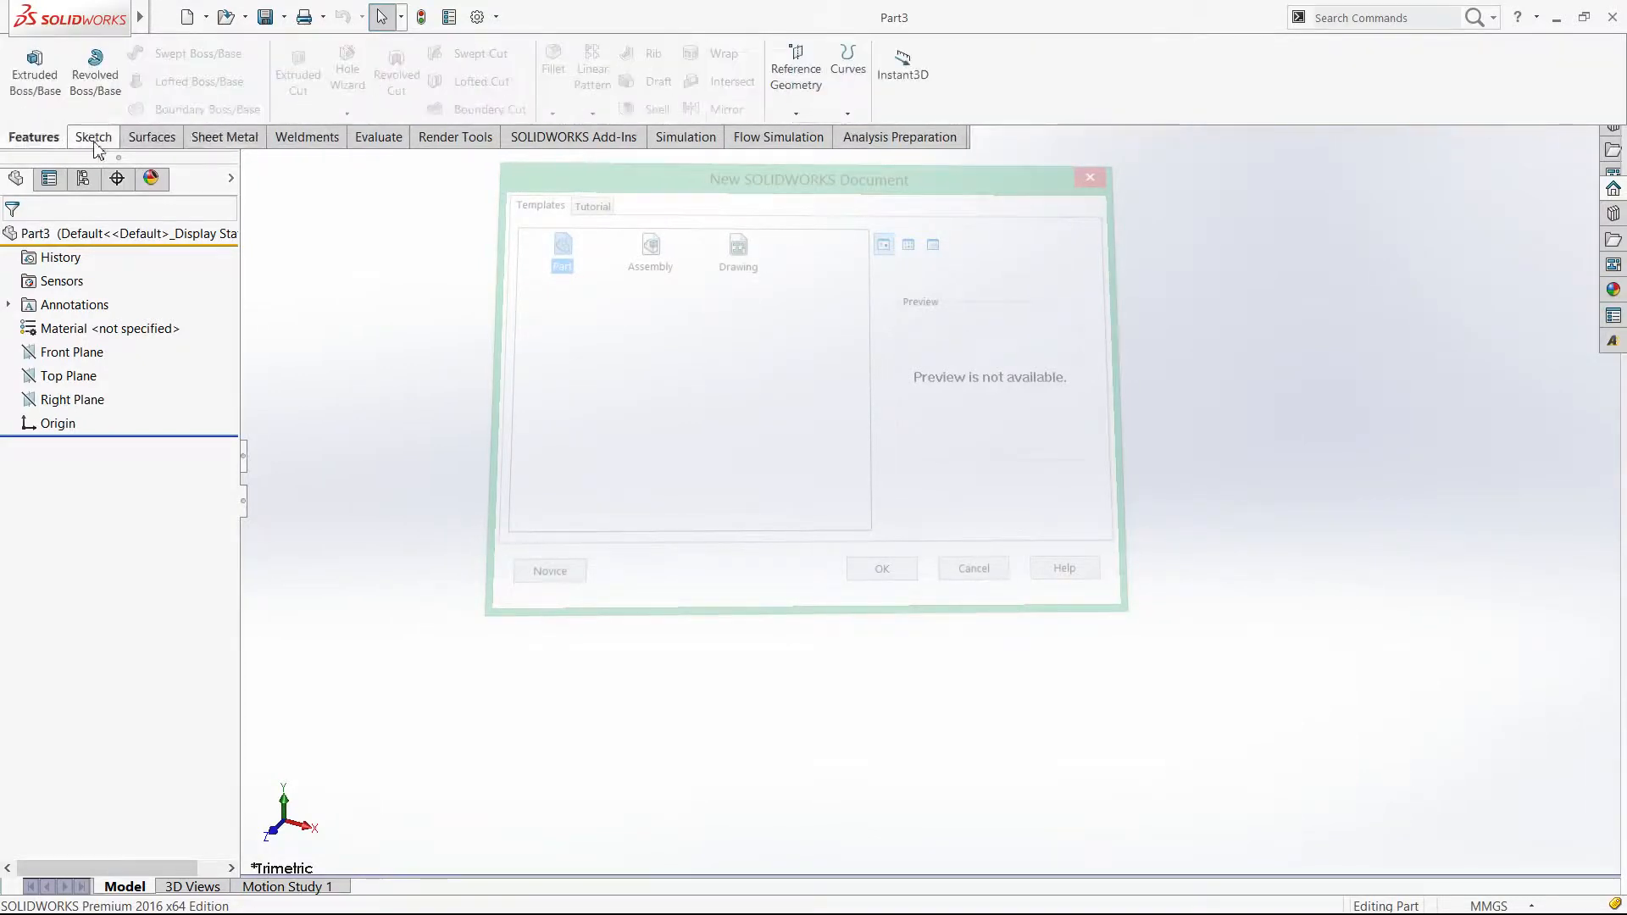
left_click(97, 146)
left_click(154, 142)
left_click(220, 141)
left_click(159, 145)
left_click(95, 140)
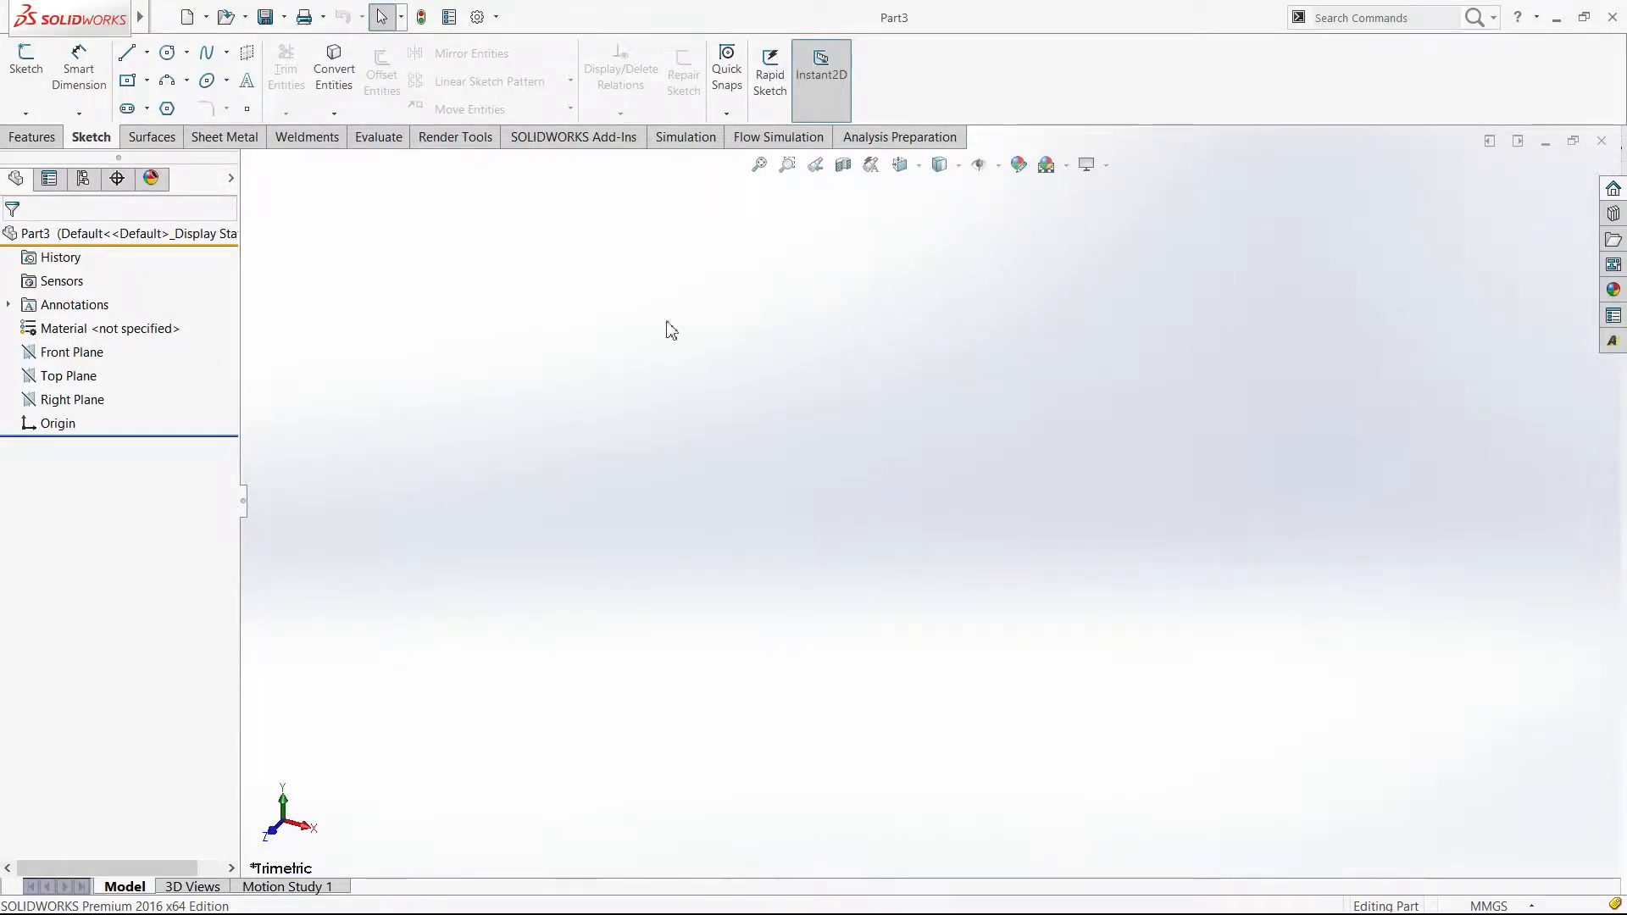
left_click(34, 140)
left_click(91, 140)
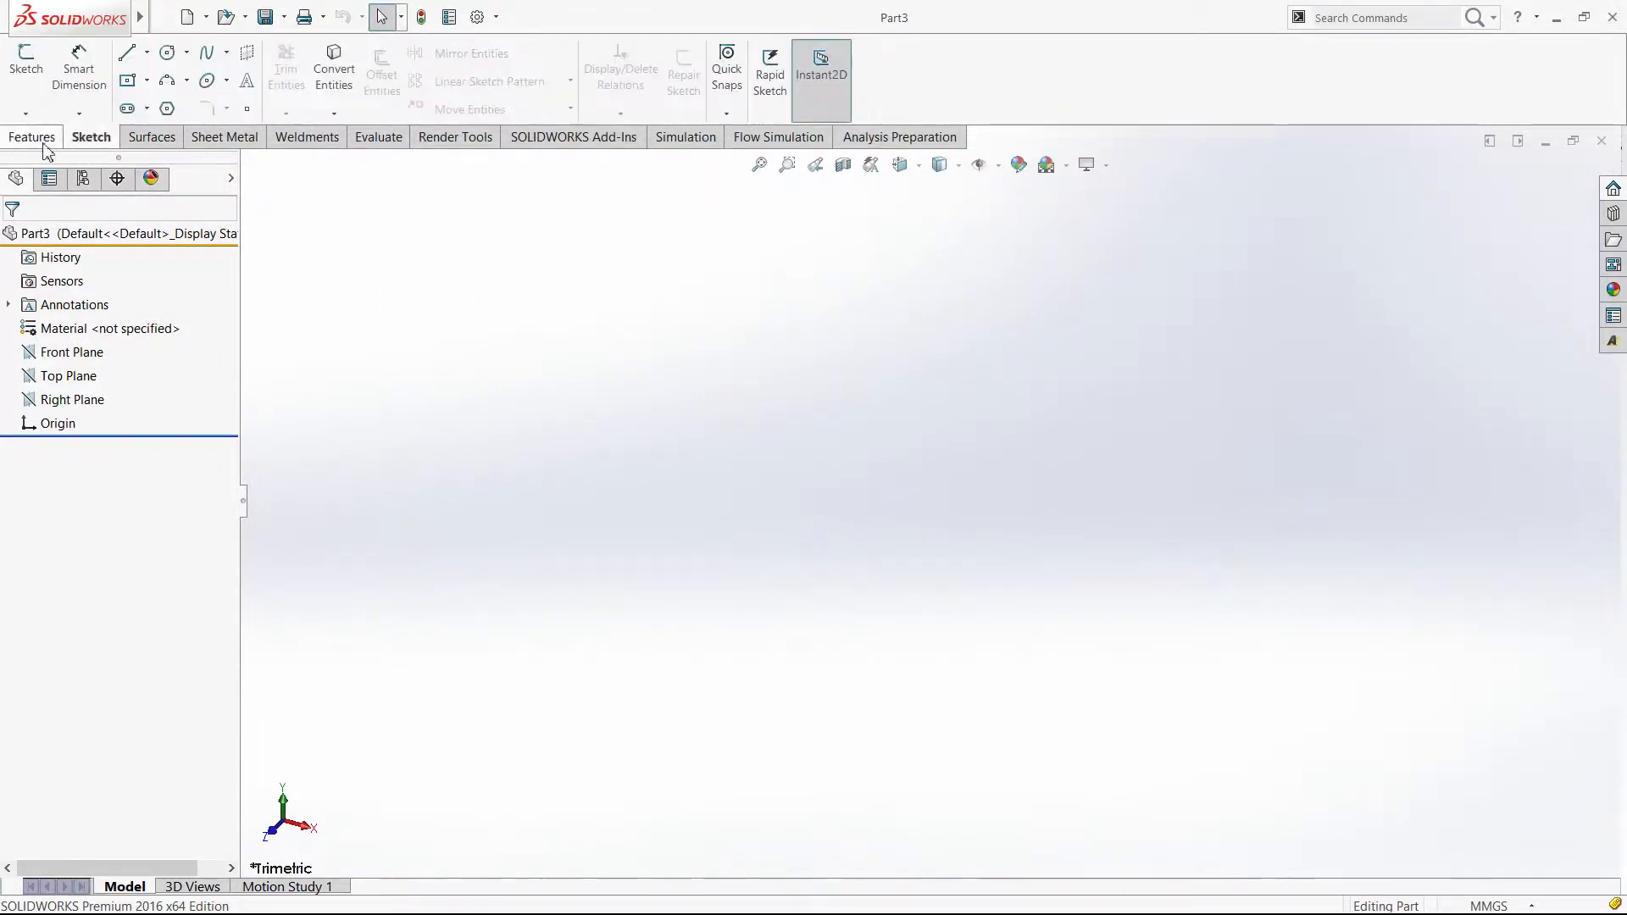
left_click(42, 141)
left_click(93, 139)
left_click(34, 140)
left_click(91, 140)
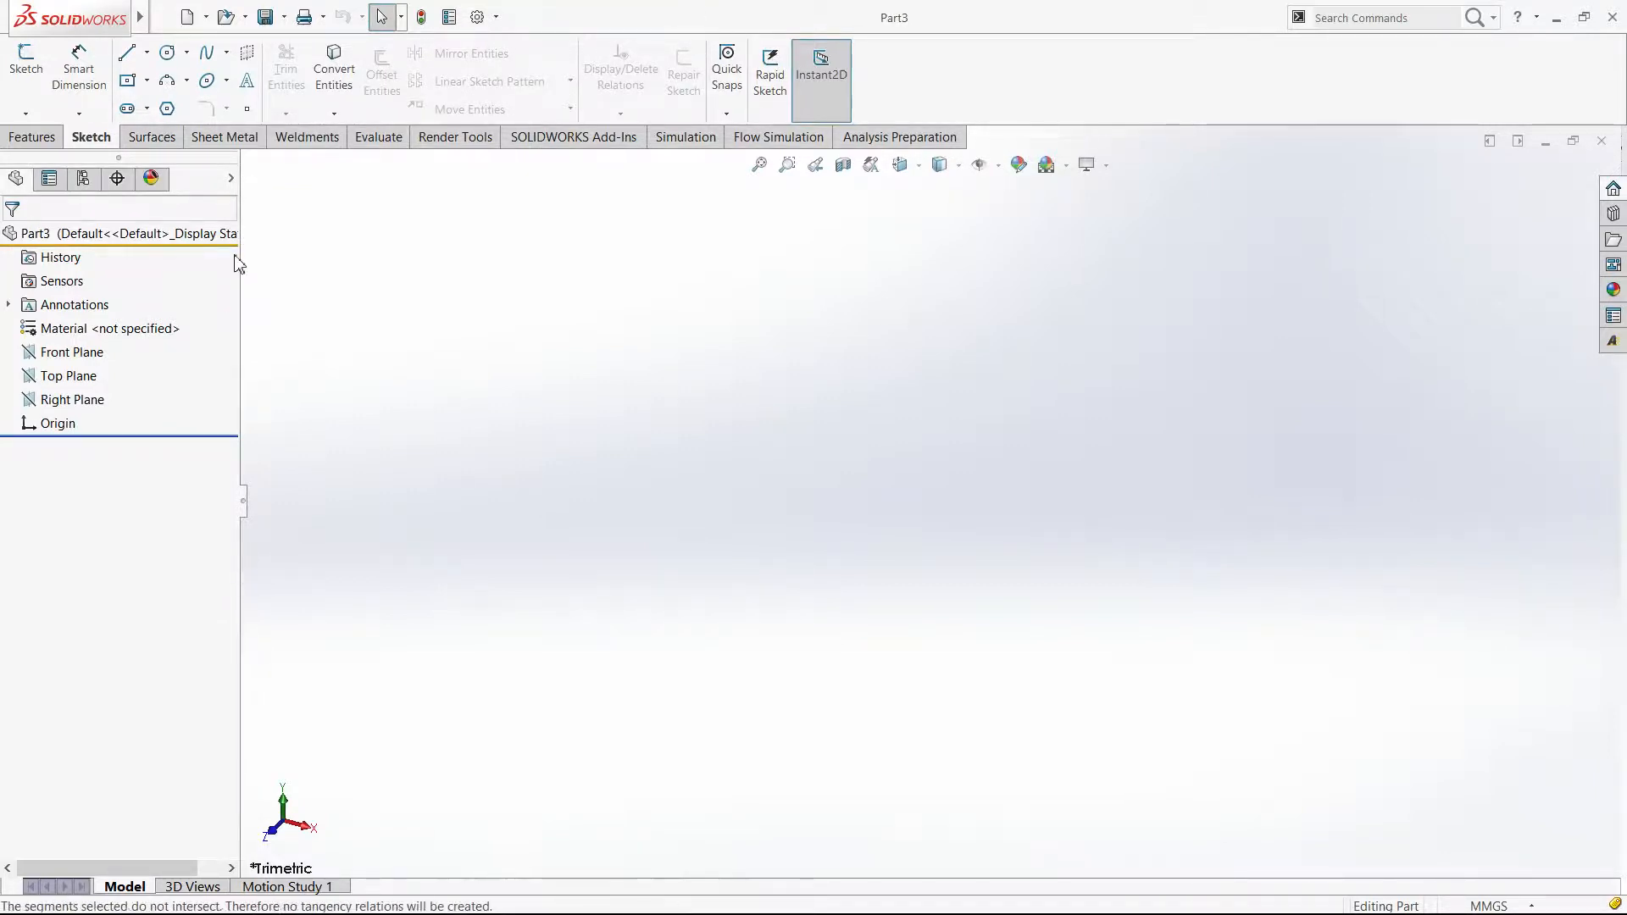
left_click(31, 137)
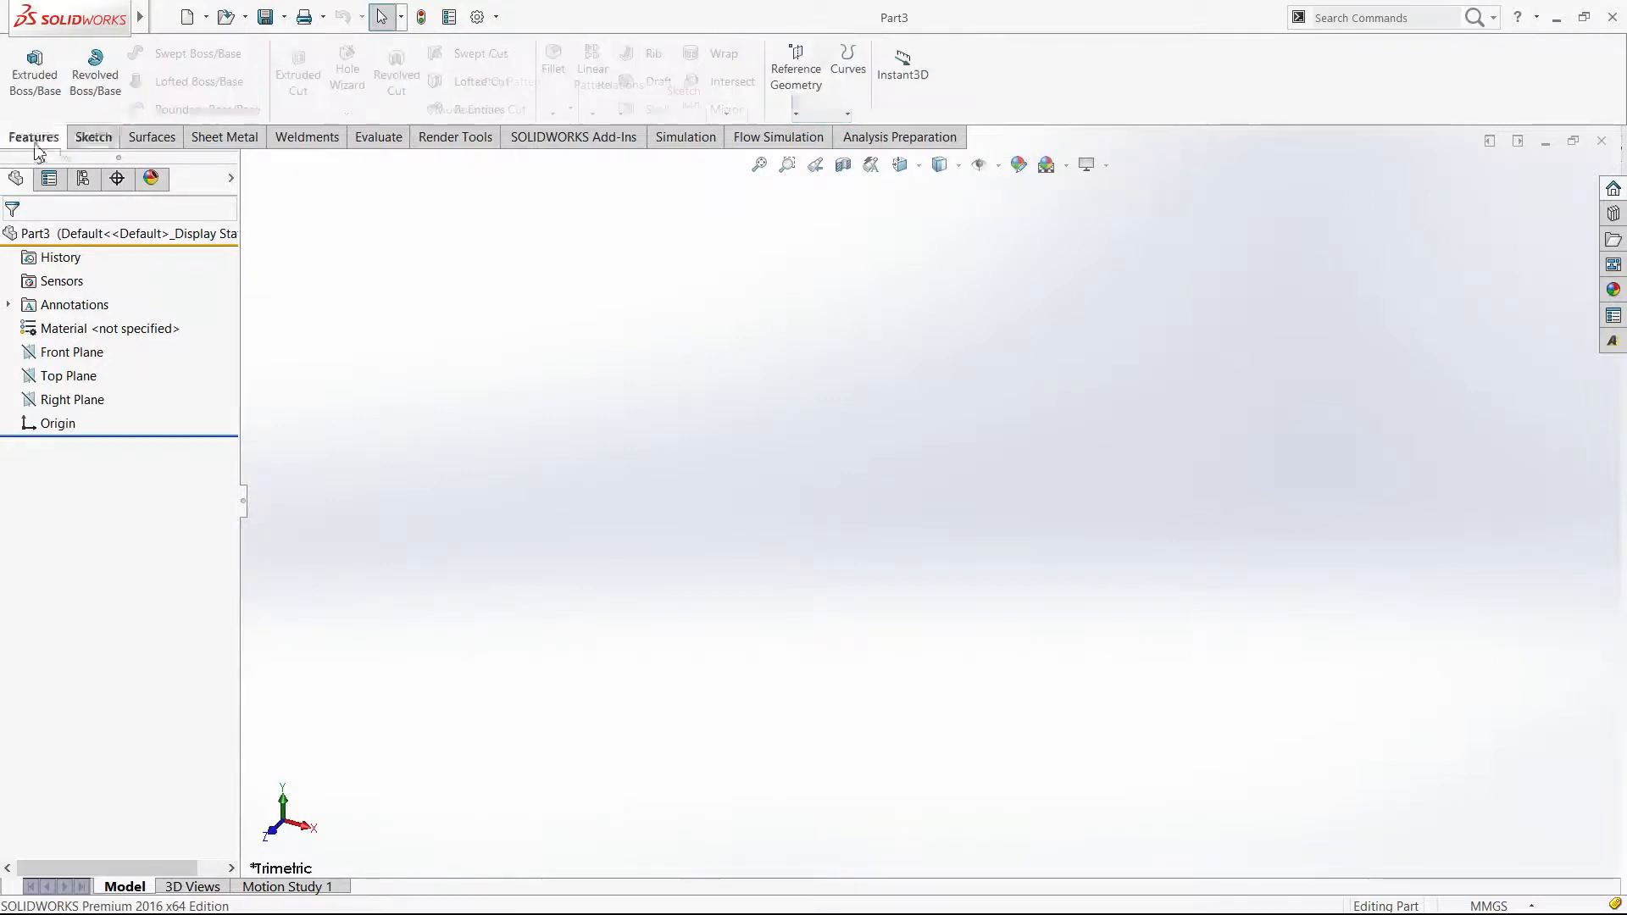
key("F10")
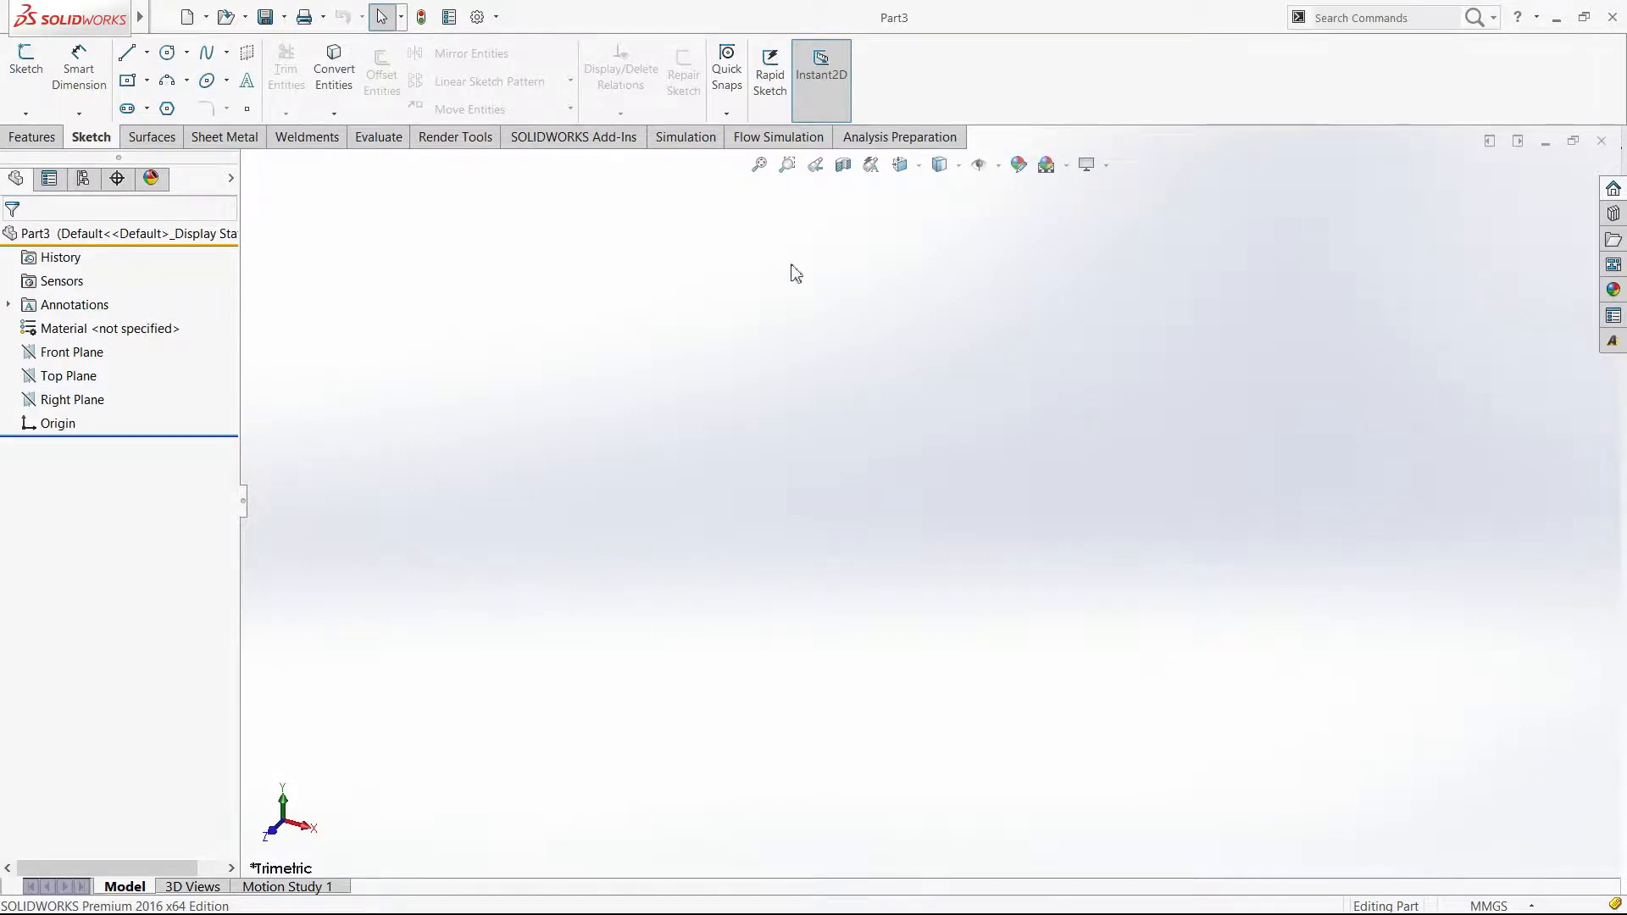
left_click(788, 166)
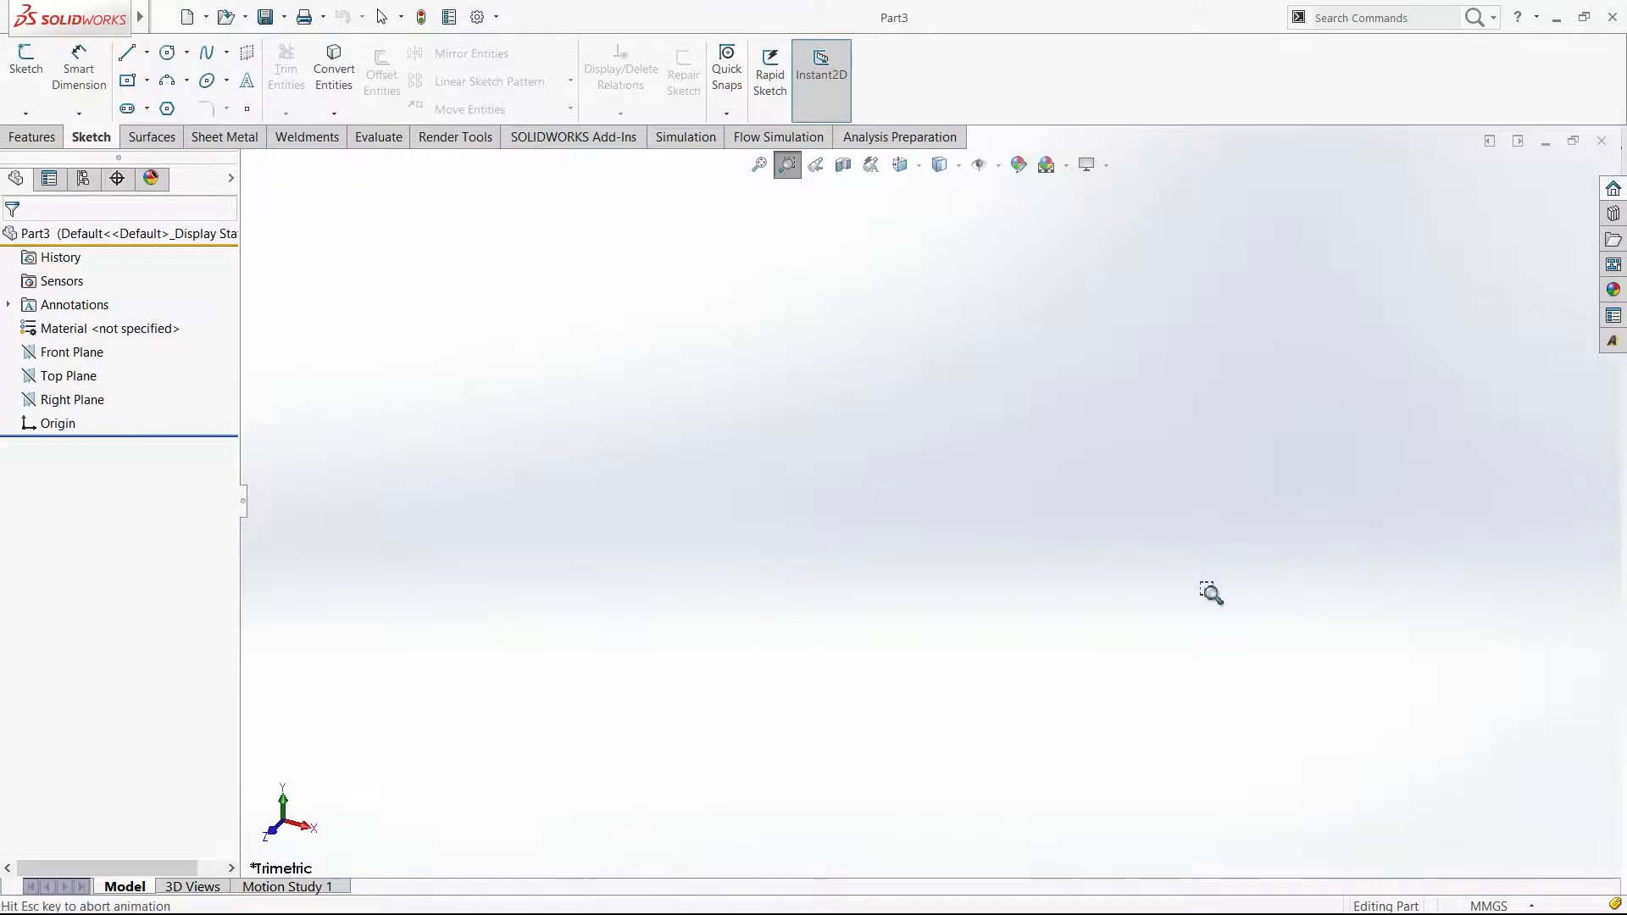
key("Escape")
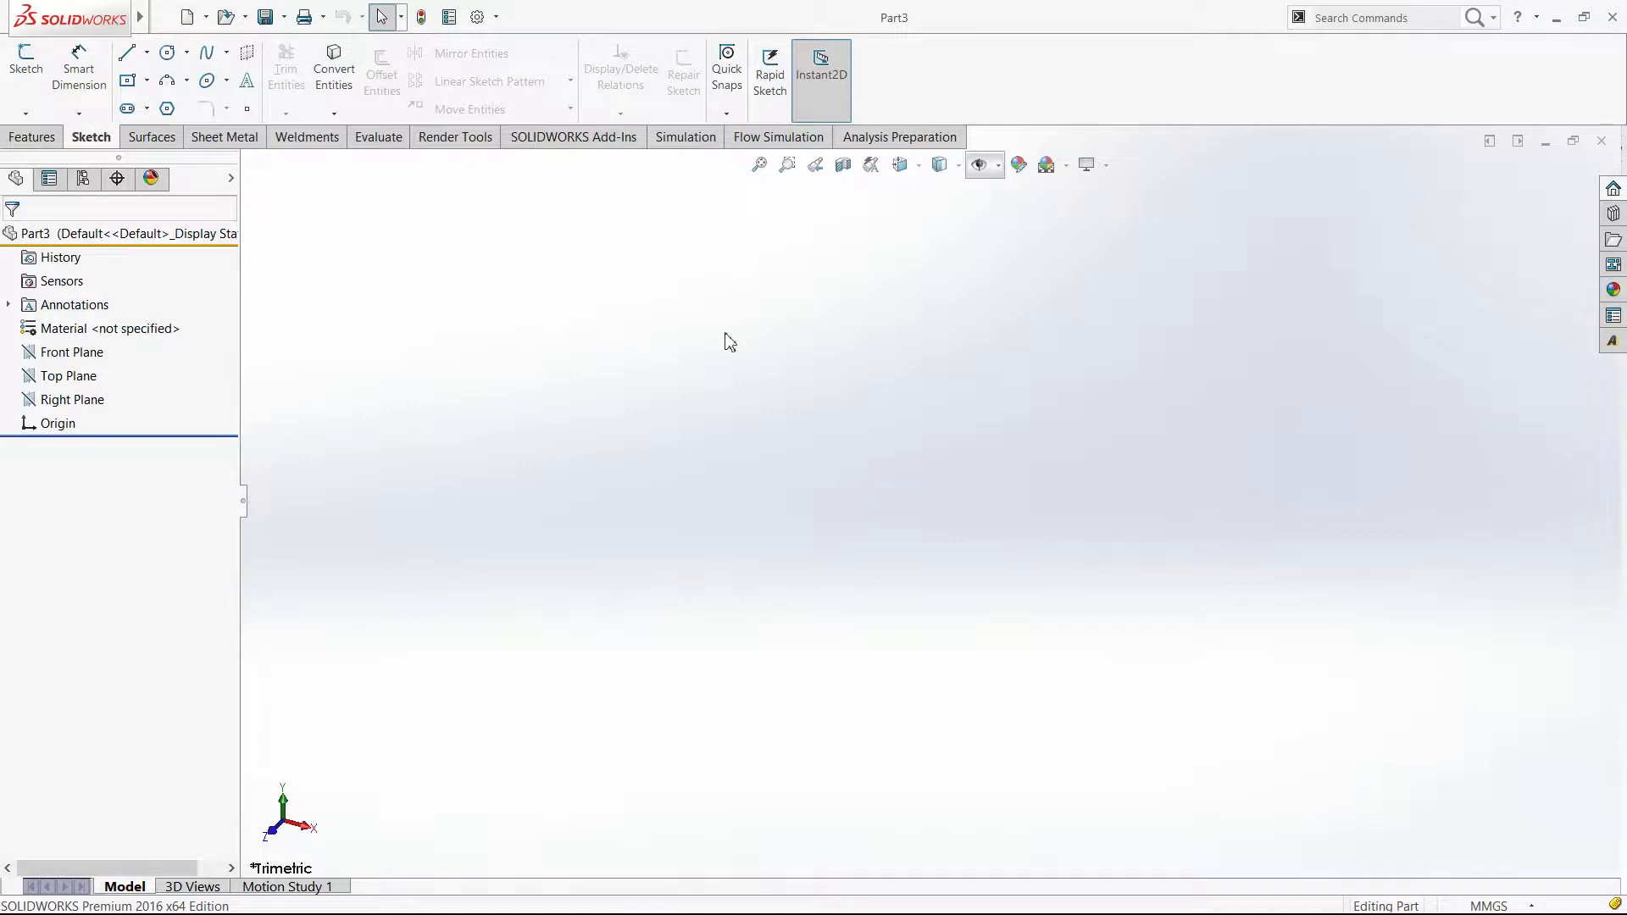
Step: Show the origin and the Front, Top and Right planes in the graphics area
middle_click_drag(725, 334, 726, 335)
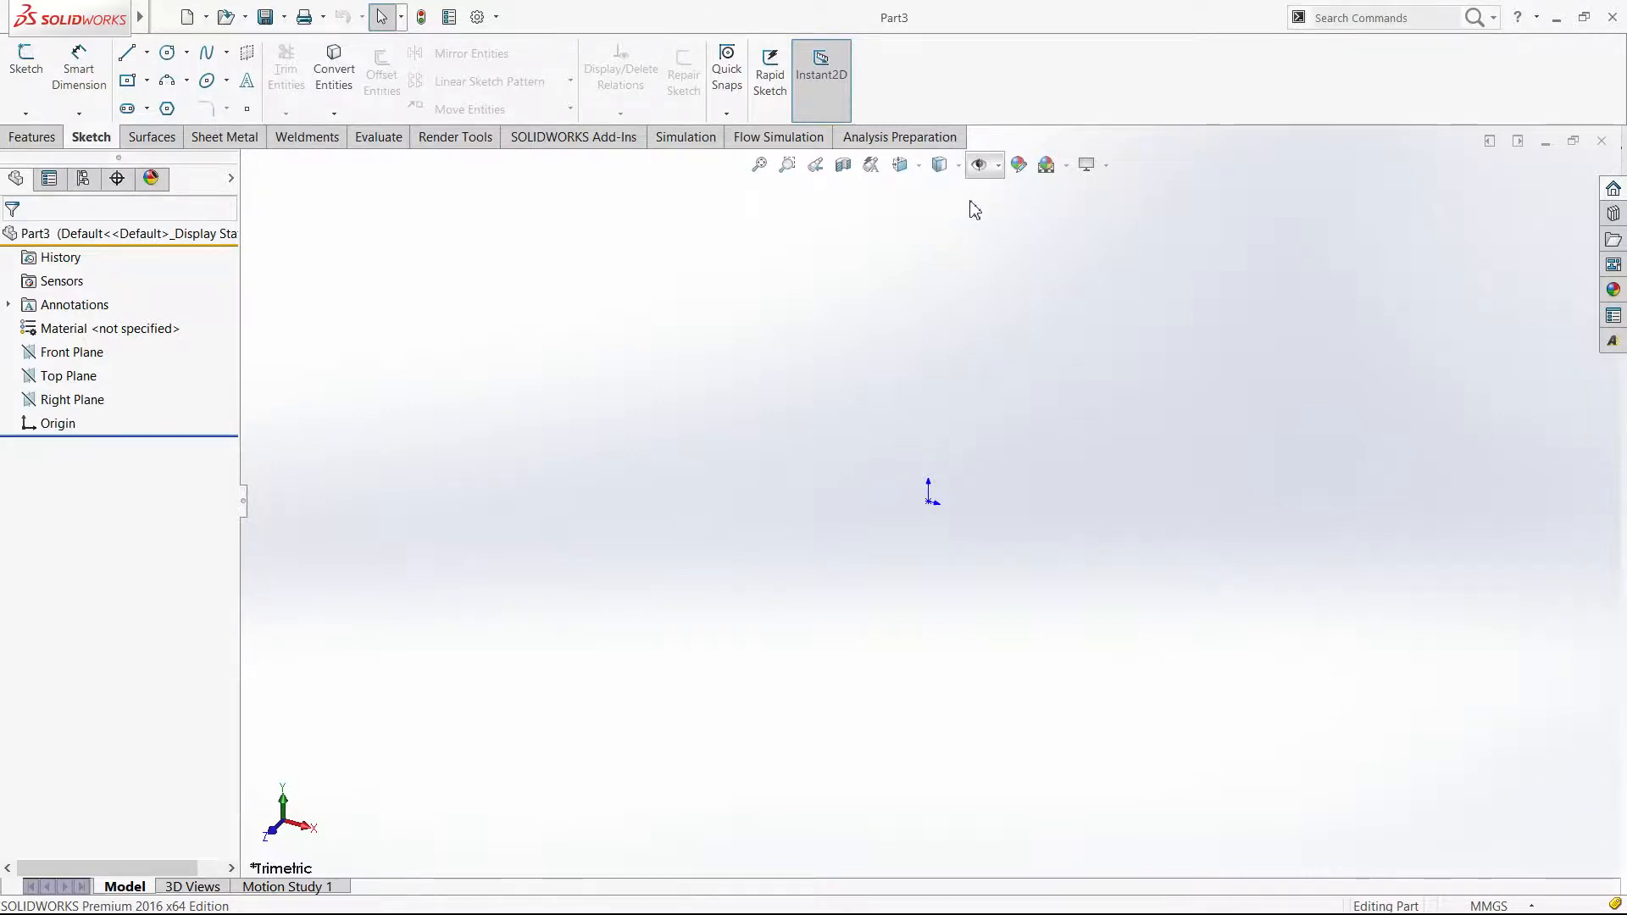
left_click(125, 330)
left_click(87, 374)
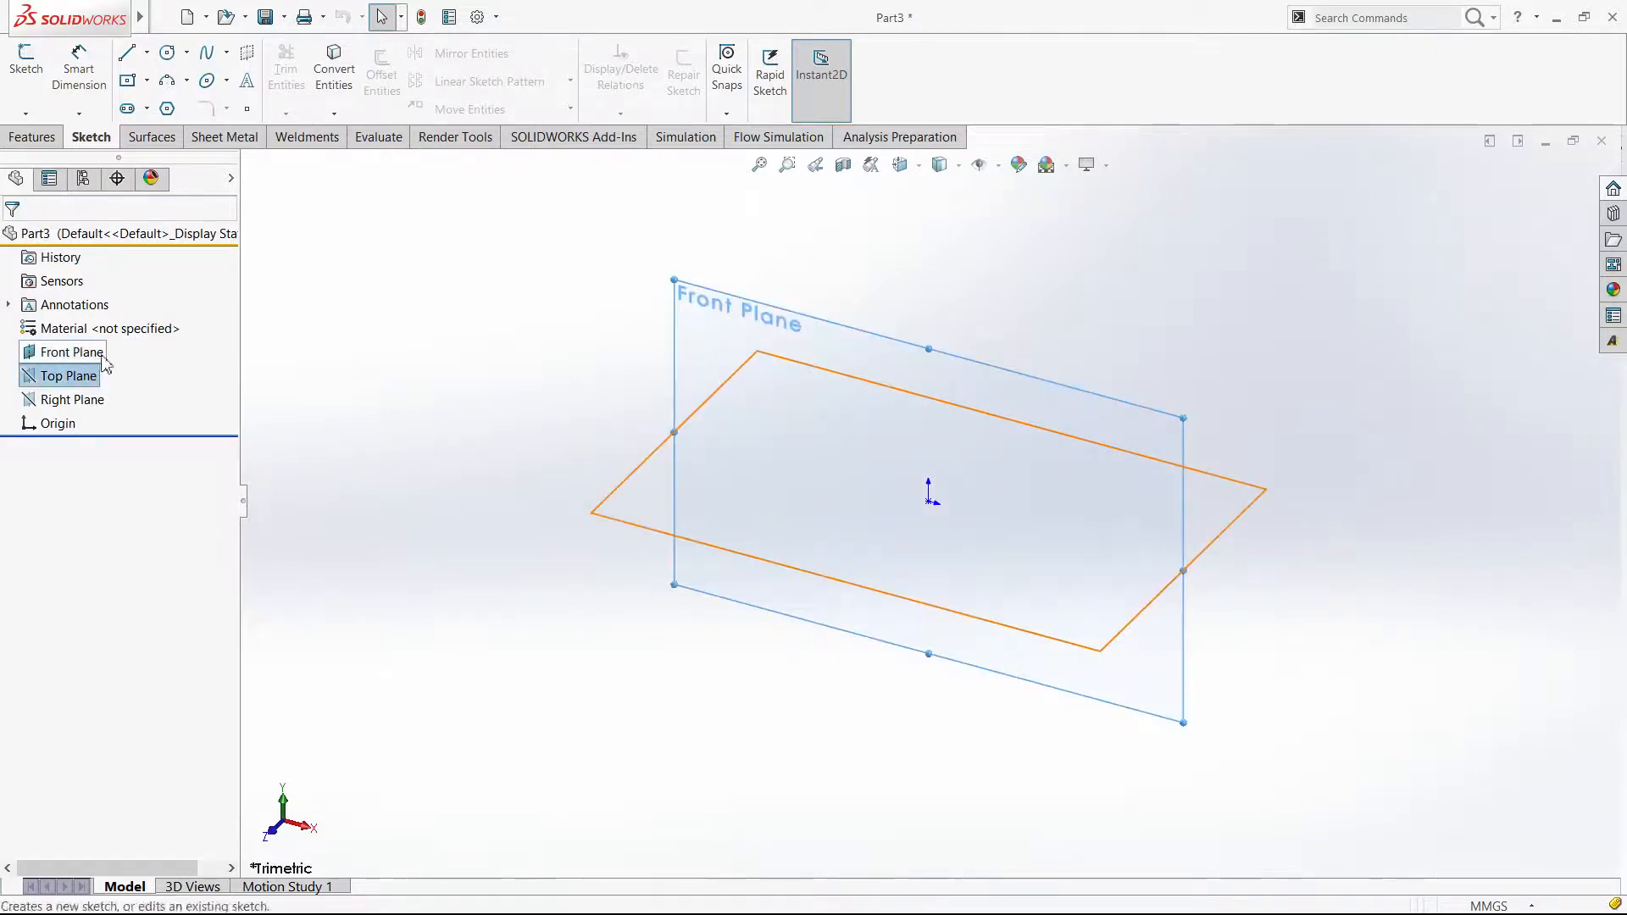
left_click(120, 354)
left_click(72, 399)
left_click(119, 378)
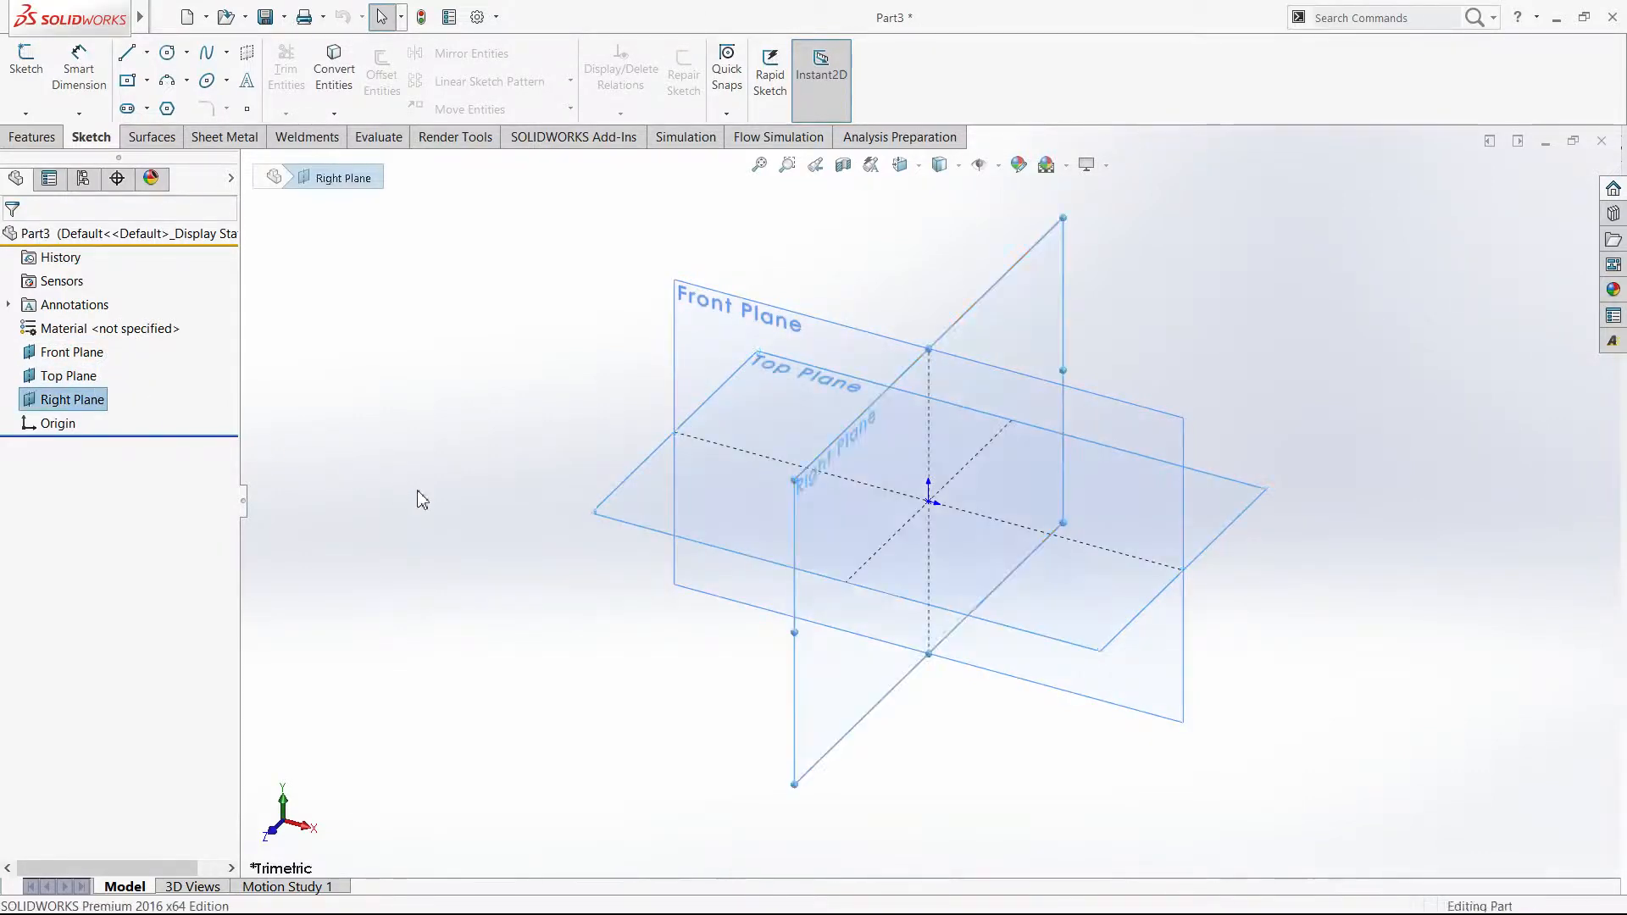
left_click(418, 495)
left_click(513, 542)
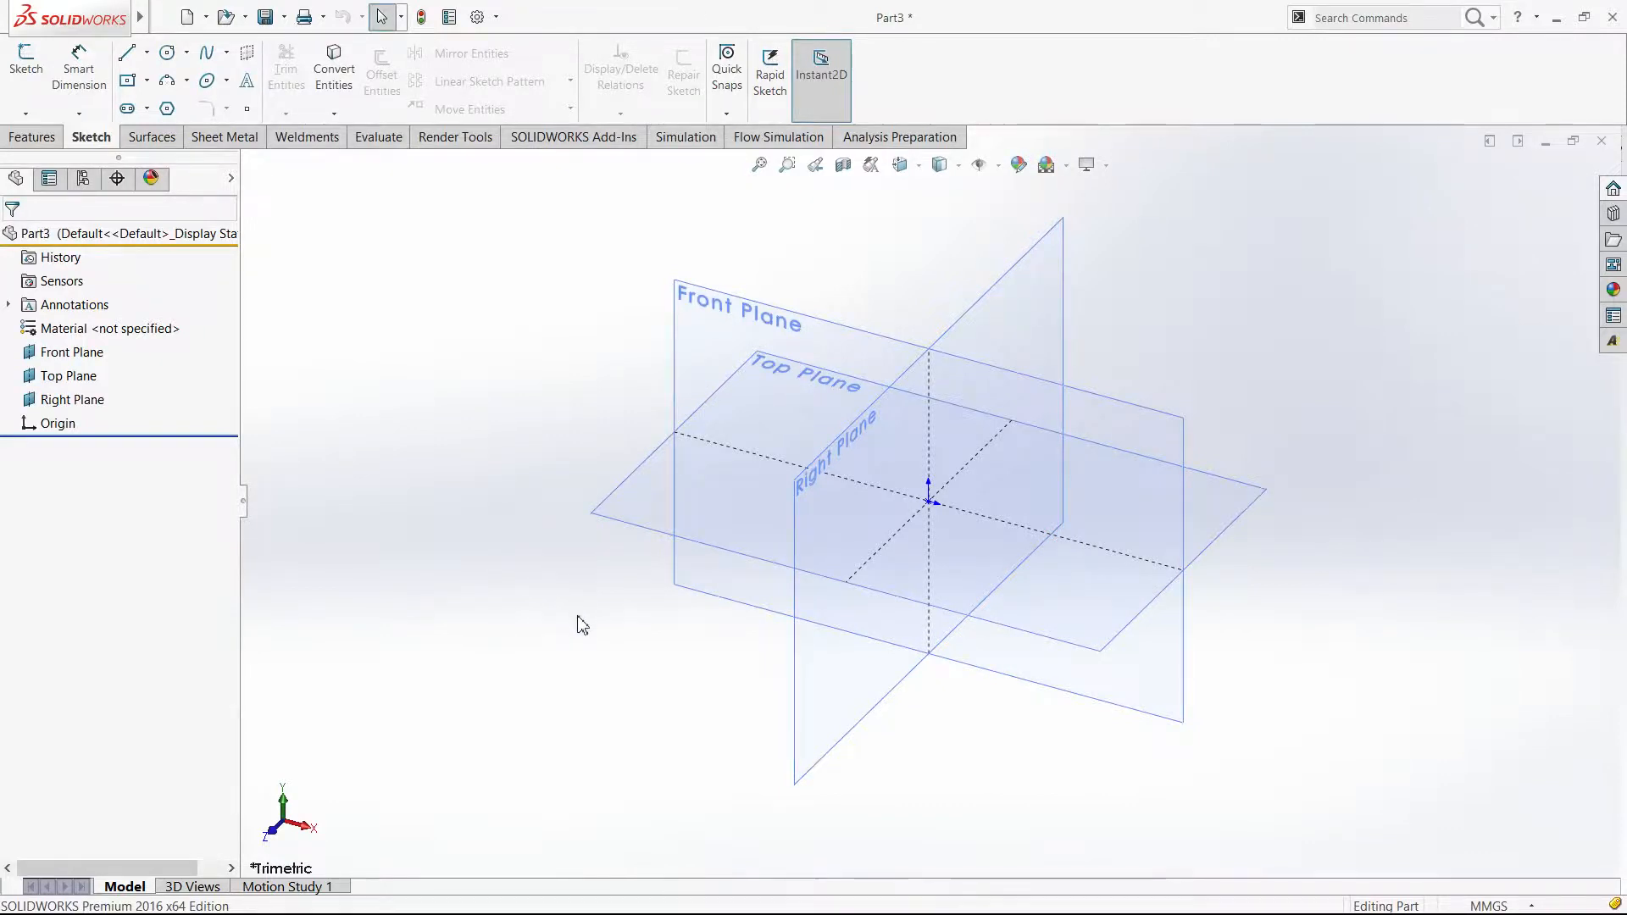
Step: Rotate the view to examine the three reference planes from several angles
middle_click_drag(563, 650, 555, 587)
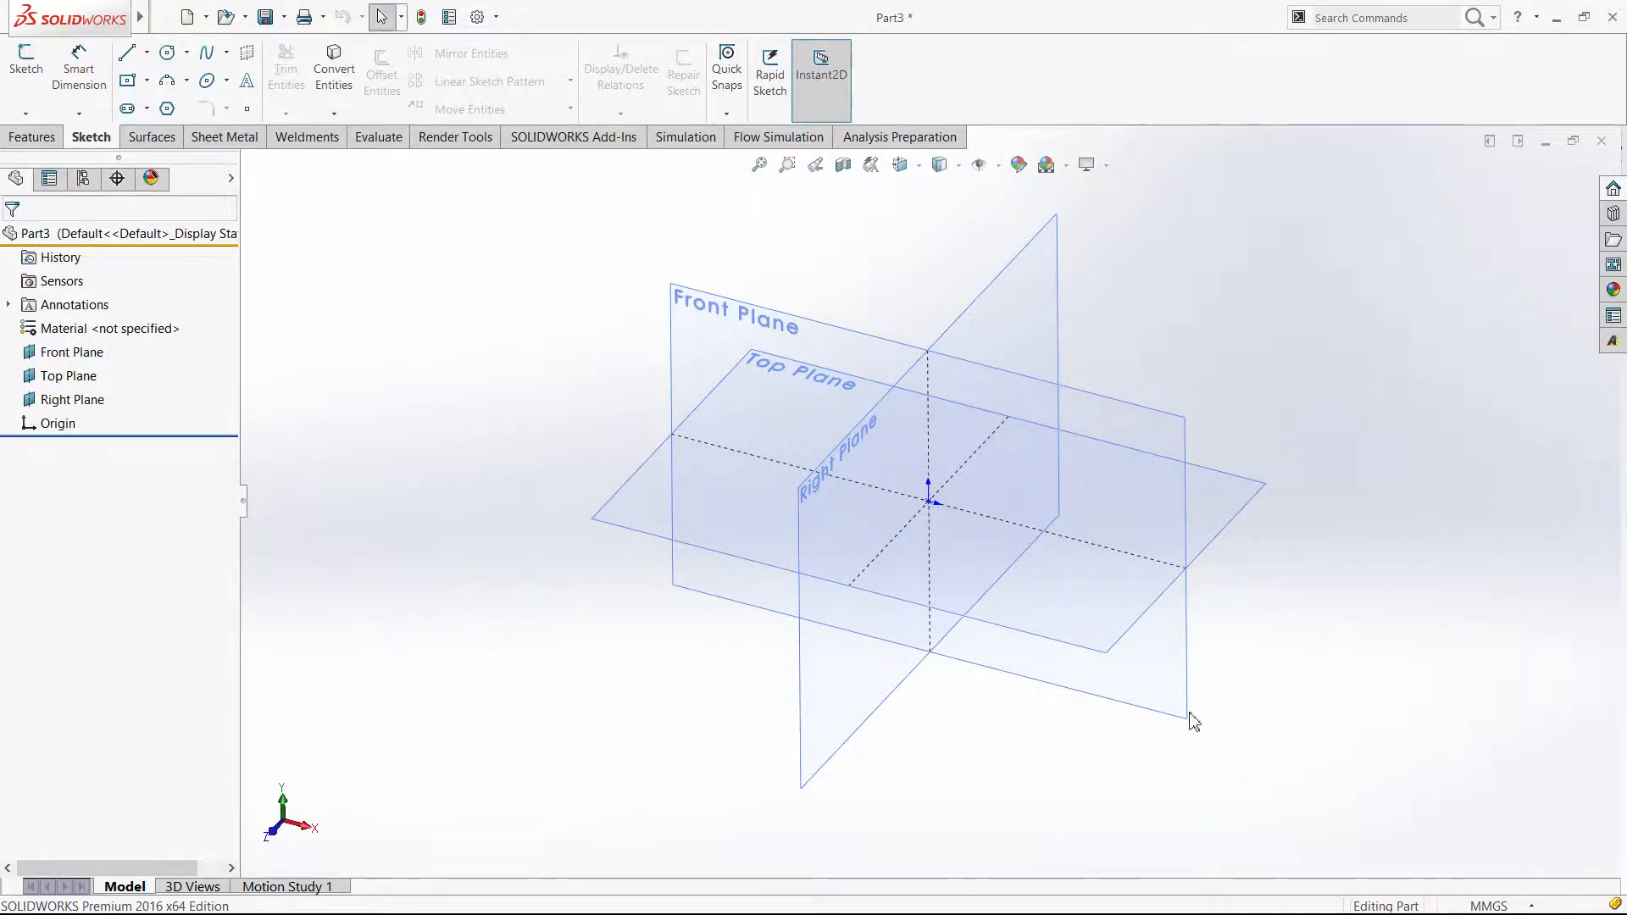
middle_click_drag(1191, 715, 1177, 672)
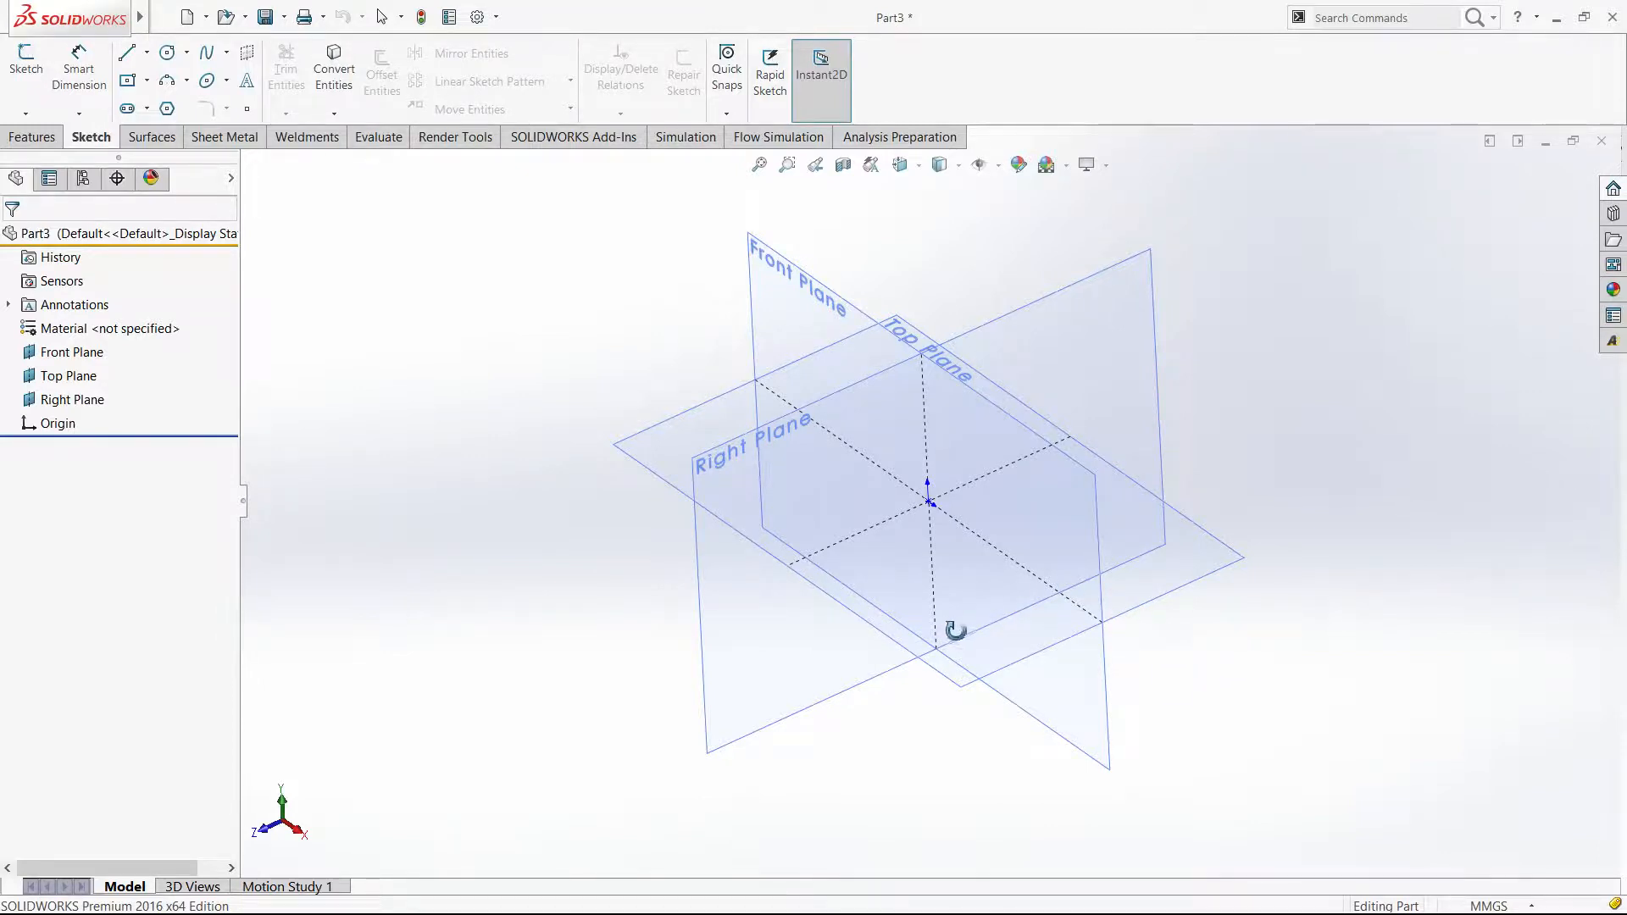
key("Escape")
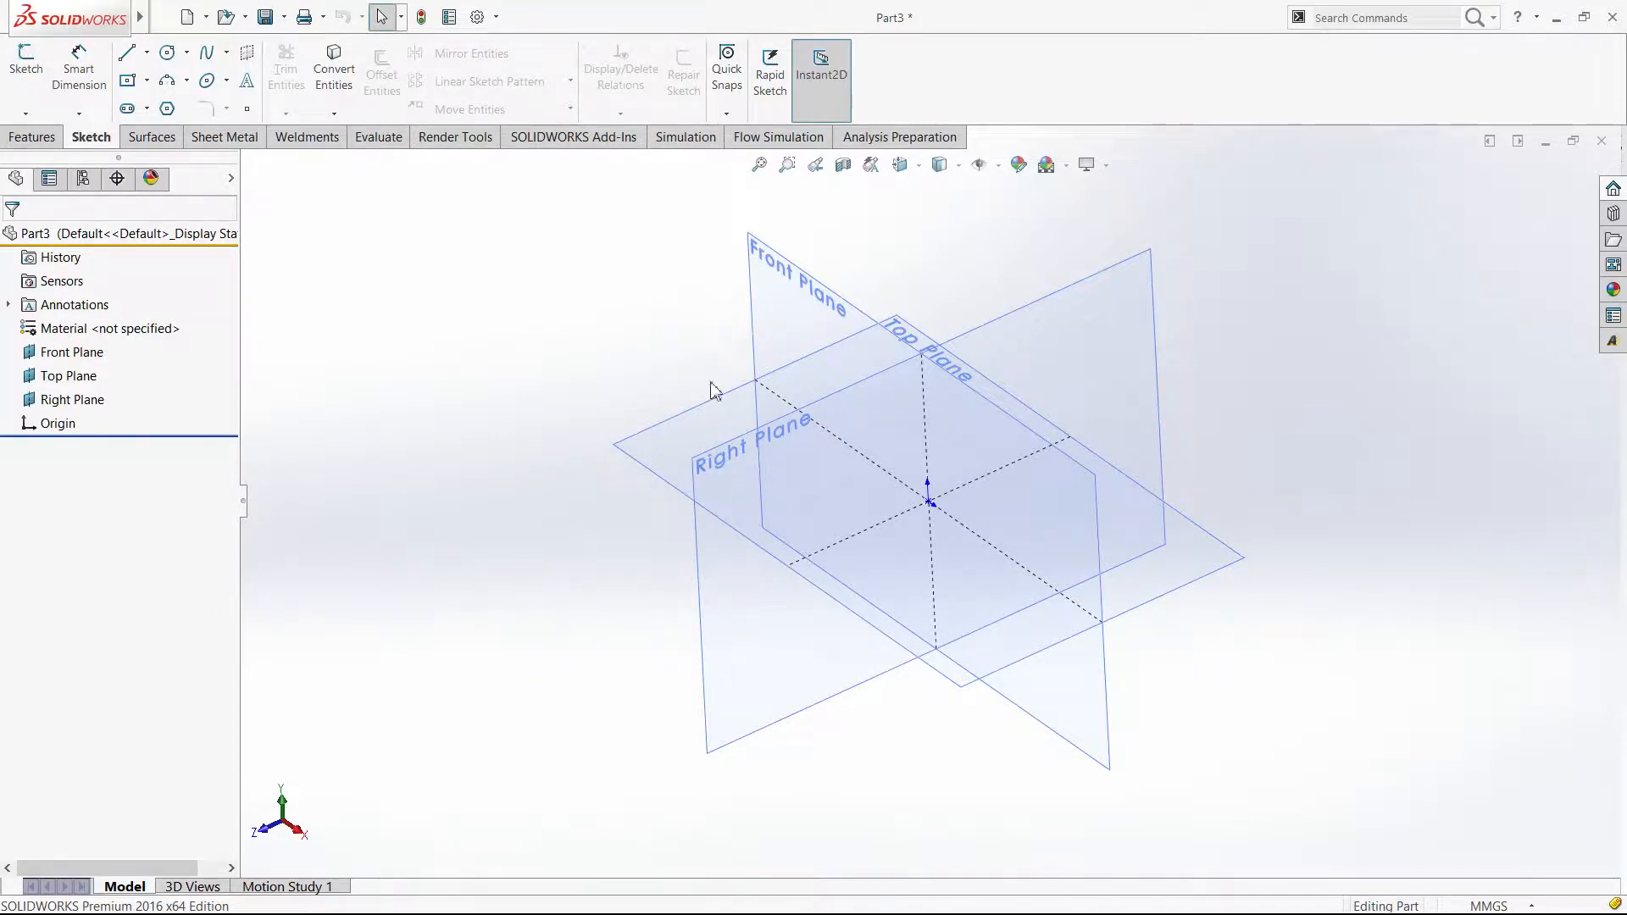
middle_click_drag(1087, 302, 950, 396)
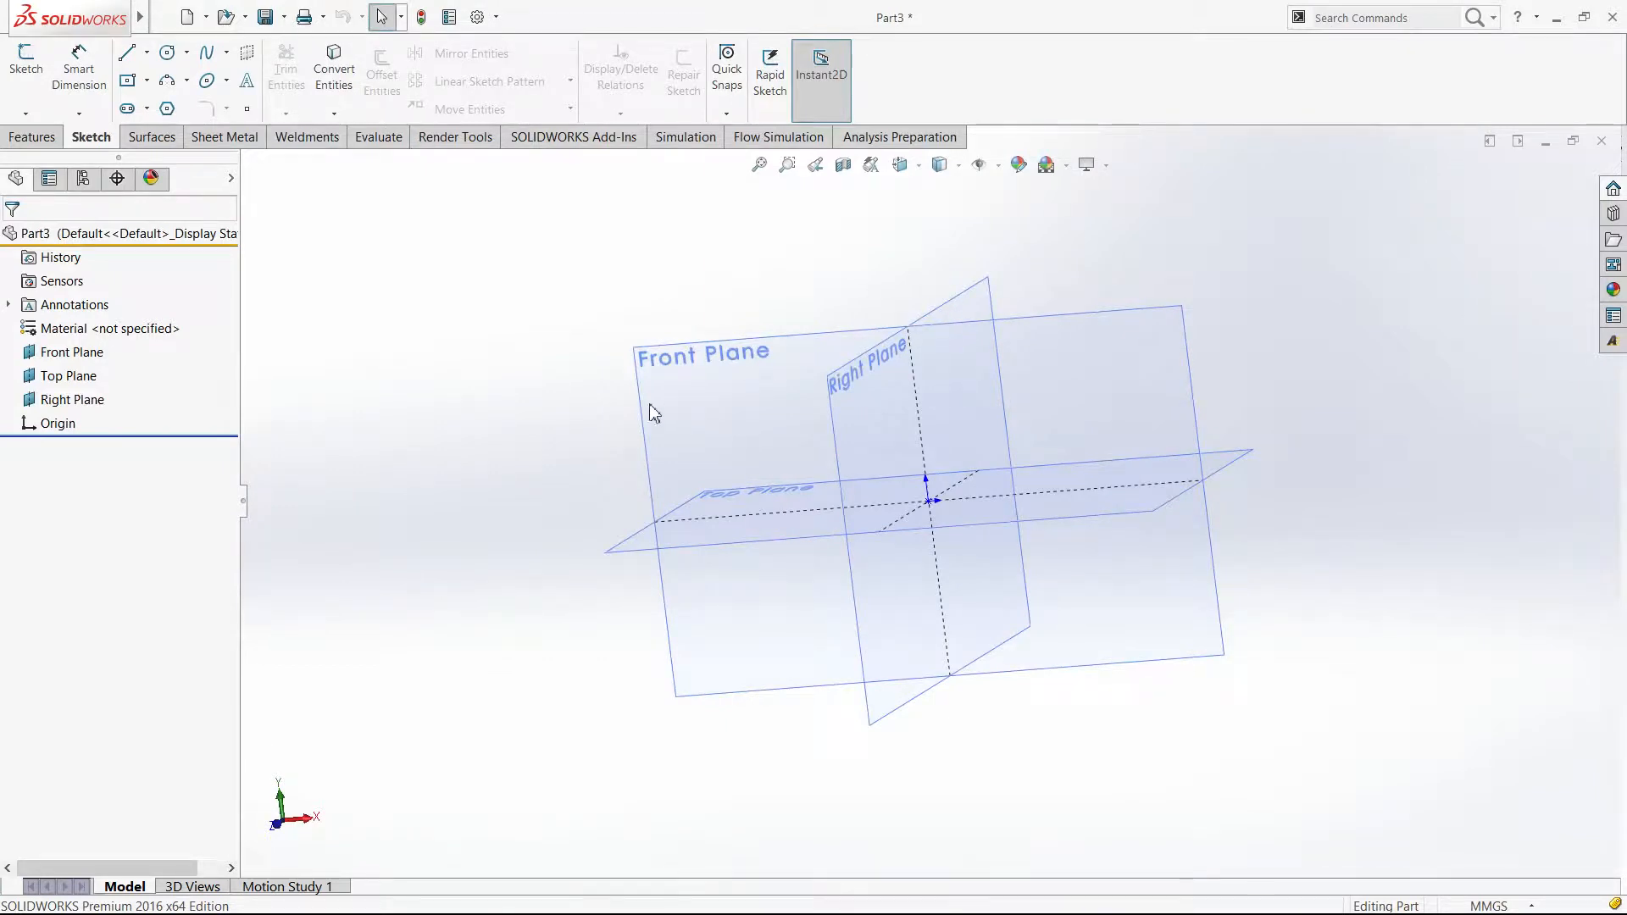
middle_click_drag(653, 410, 486, 364)
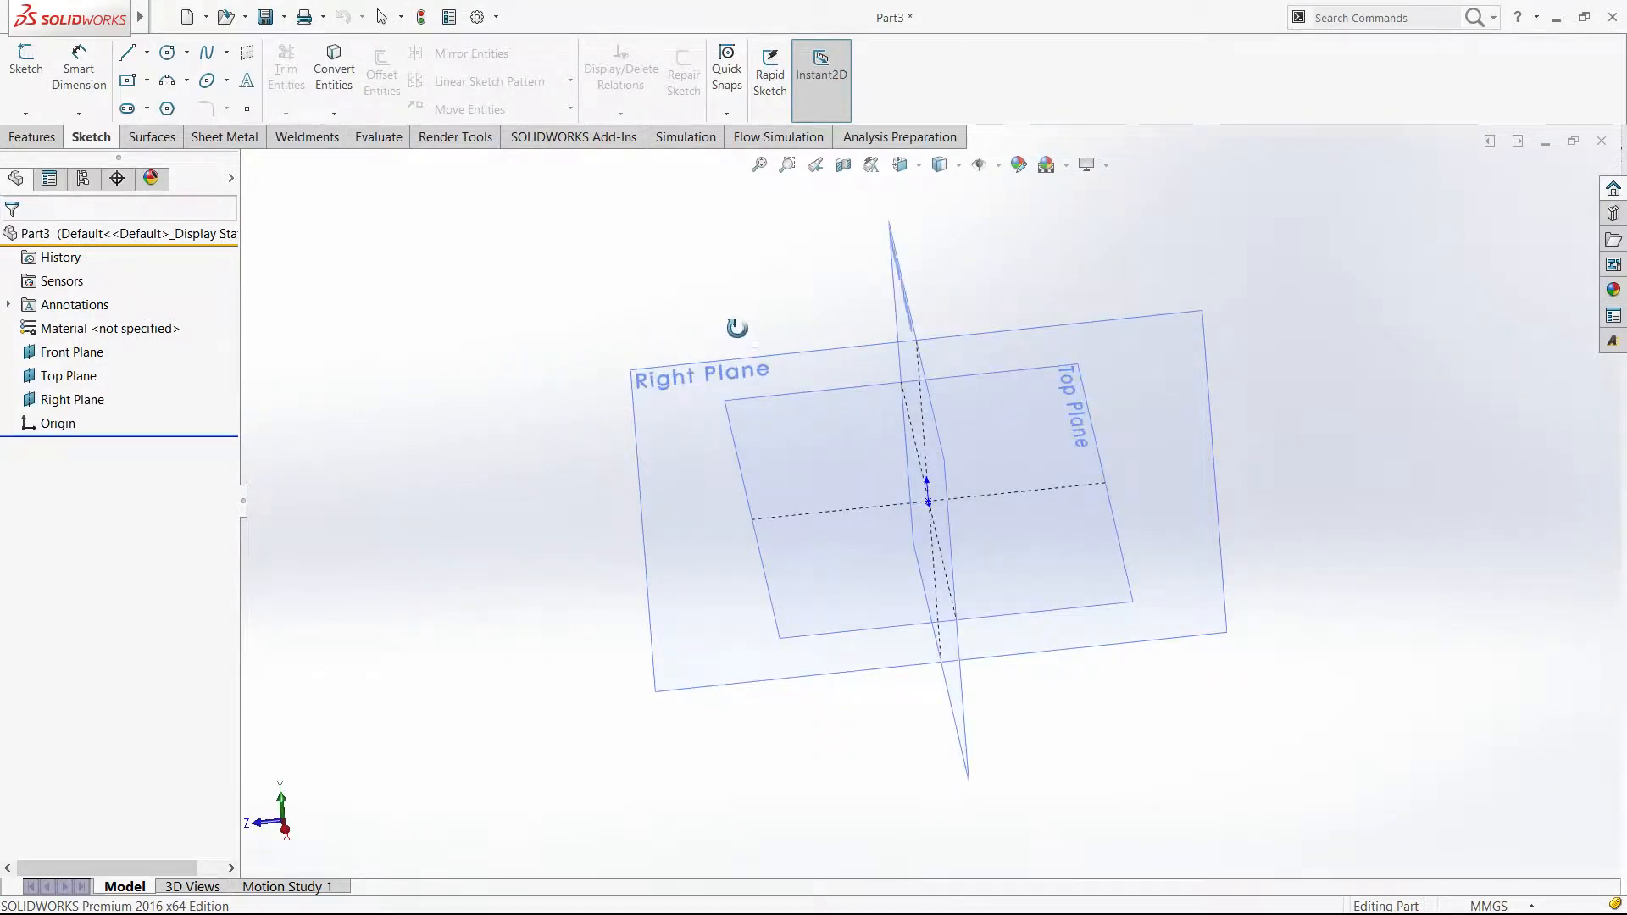
key("Escape")
middle_click_drag(696, 485, 876, 243)
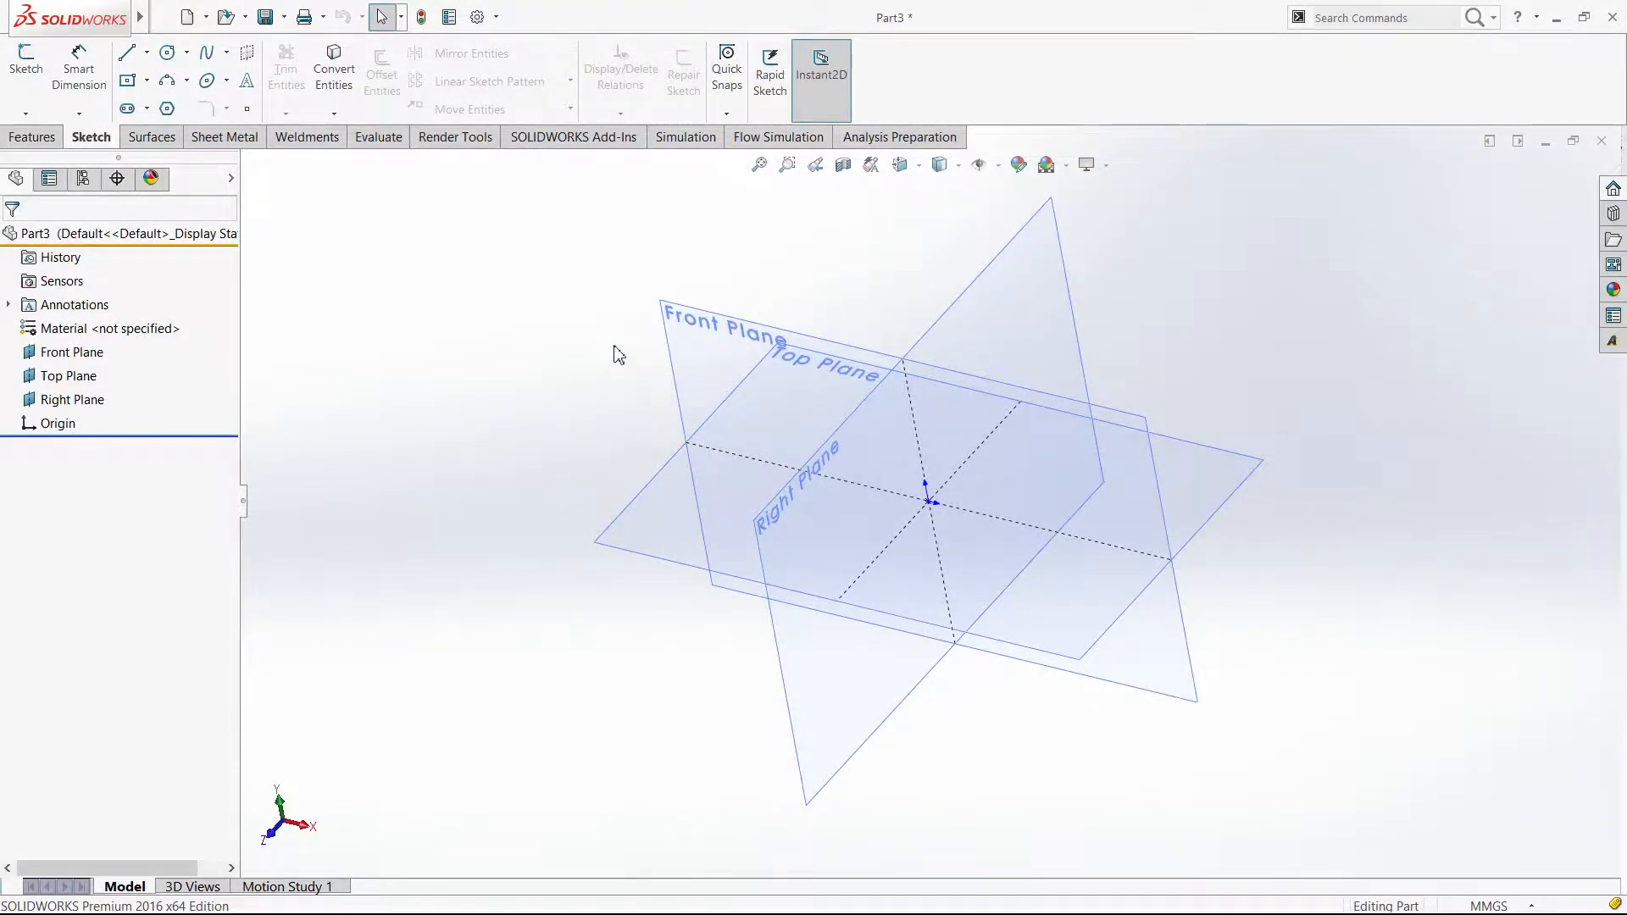
Step: Select the Front Plane and examine the planes in the standard Front, Right, Left, Top, Bottom and Back views
left_click(684, 337)
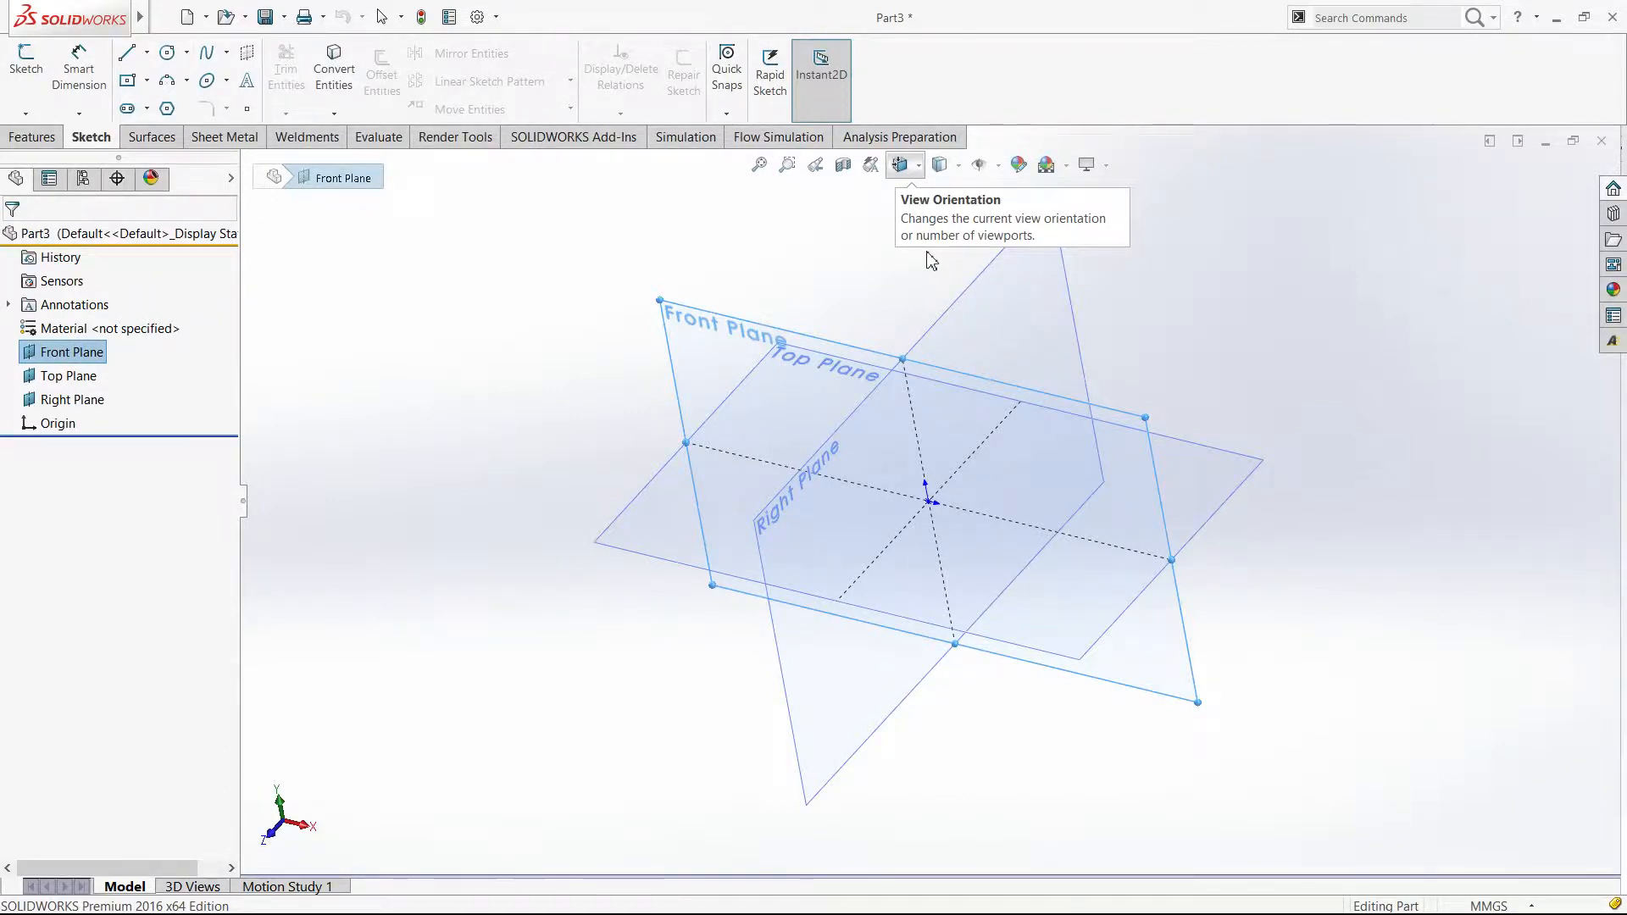
key("ctrl+1")
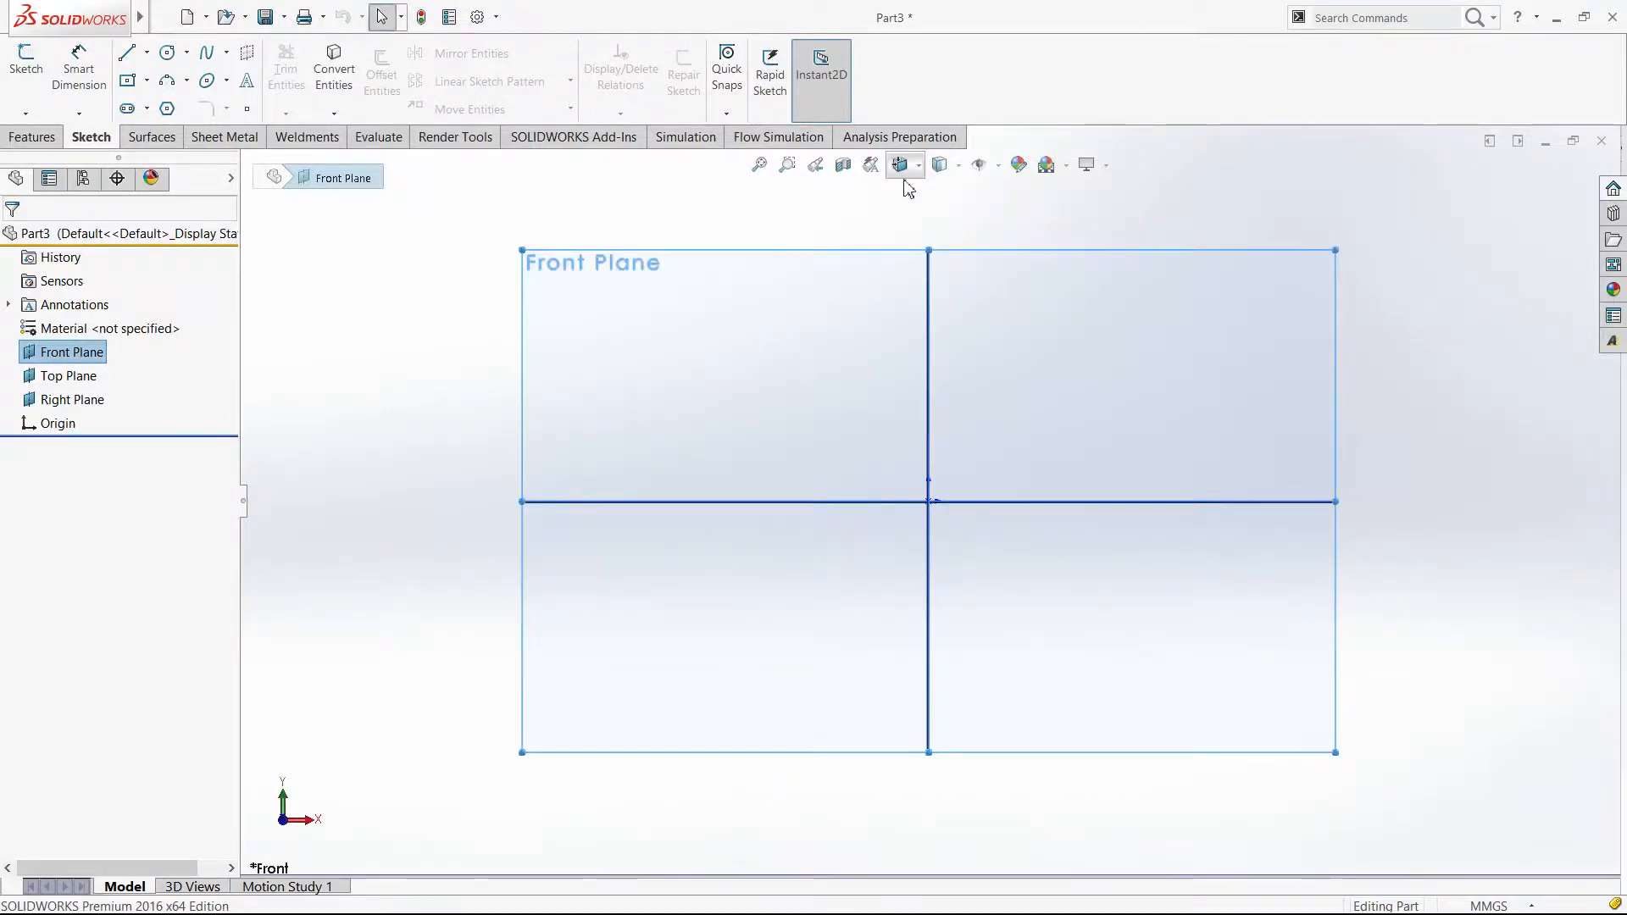
key("ctrl+4")
left_click(900, 164)
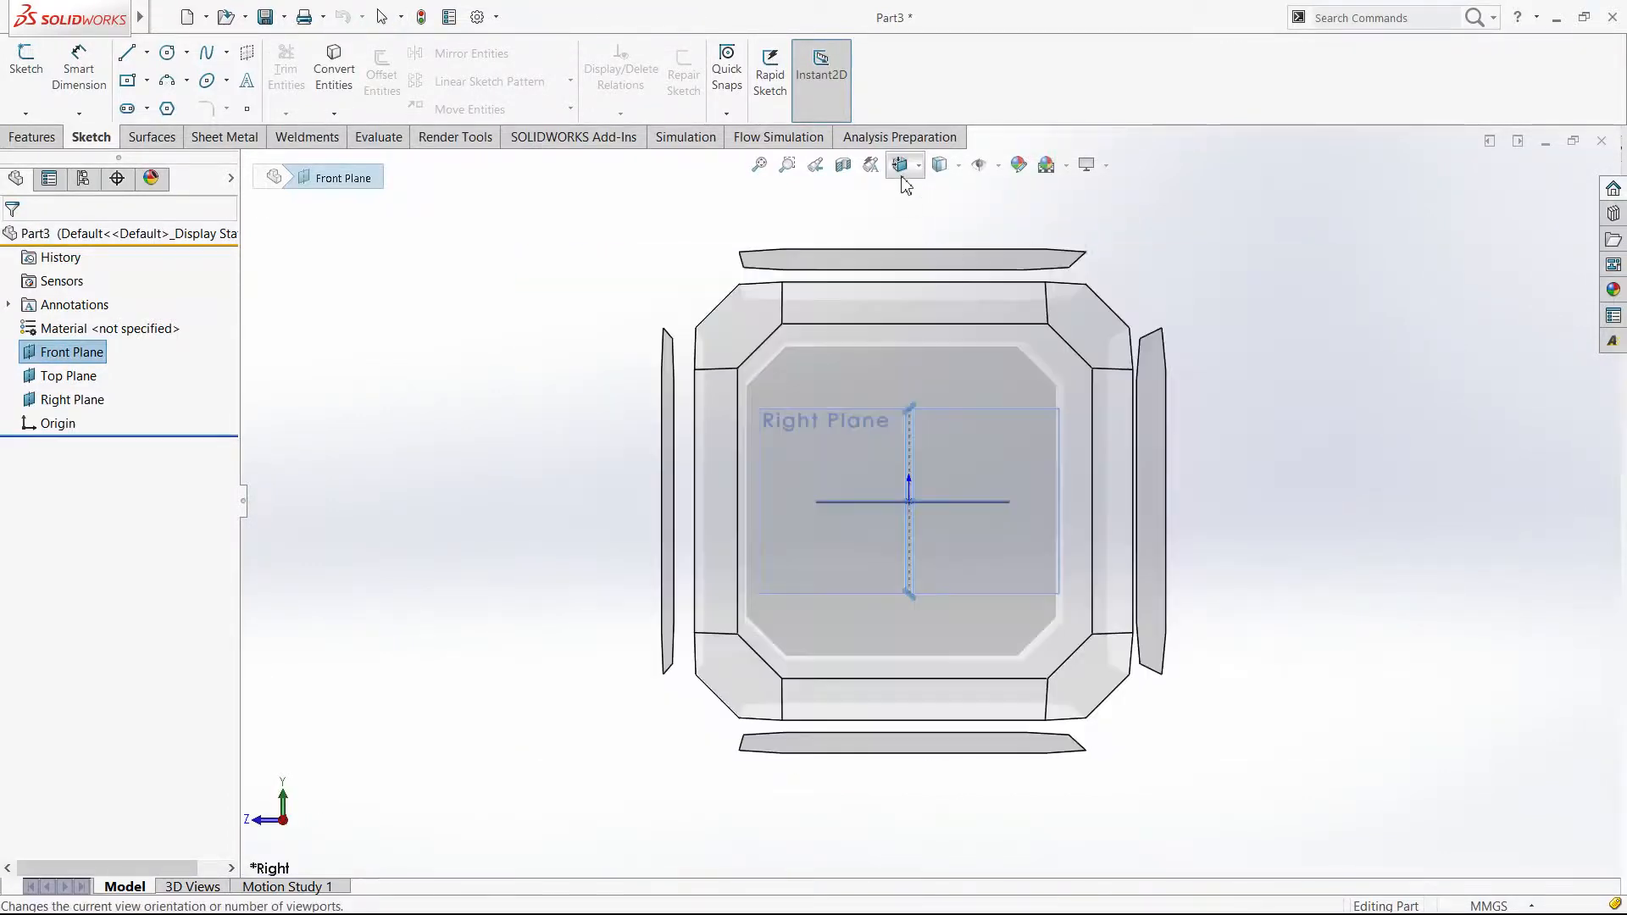
left_click(899, 164)
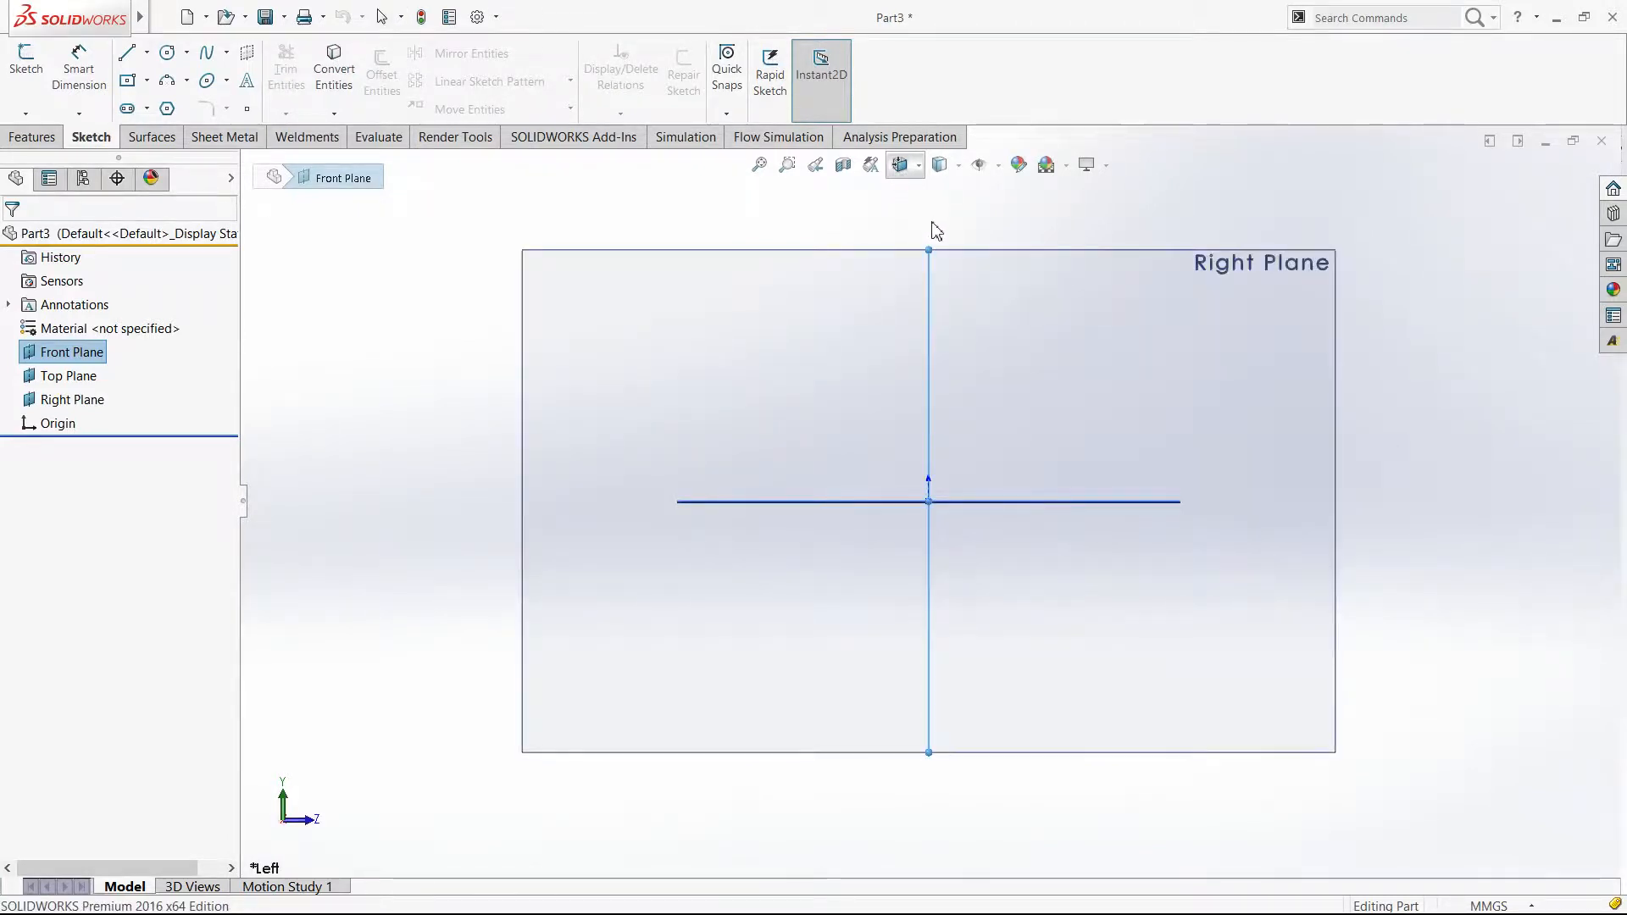
left_click(910, 180)
left_click(908, 173)
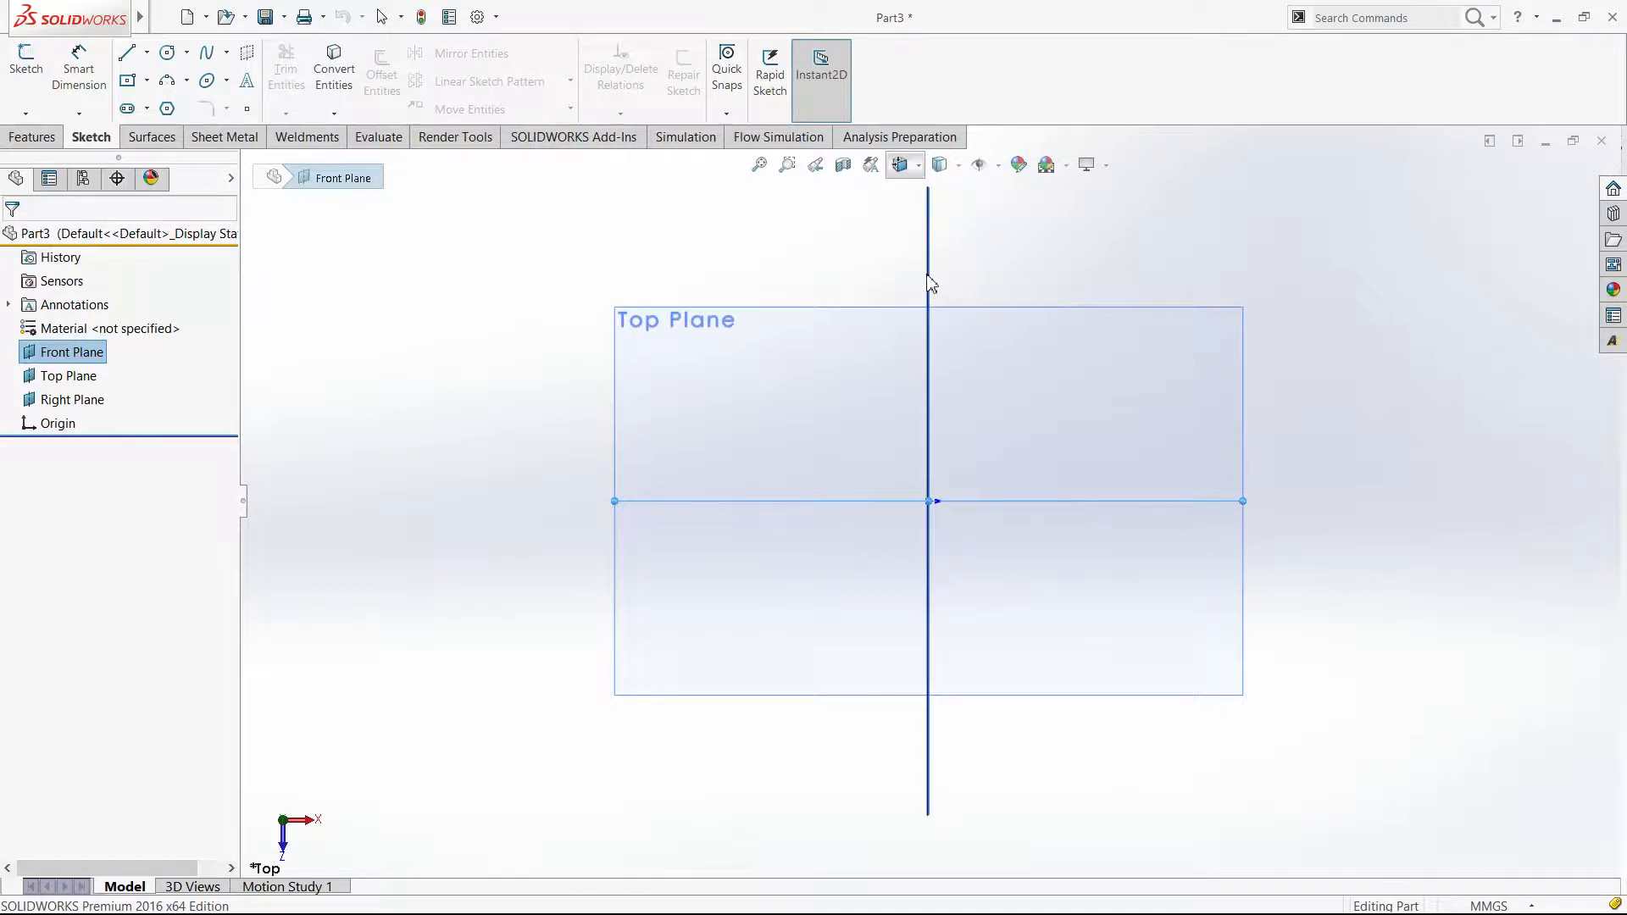
left_click(905, 177)
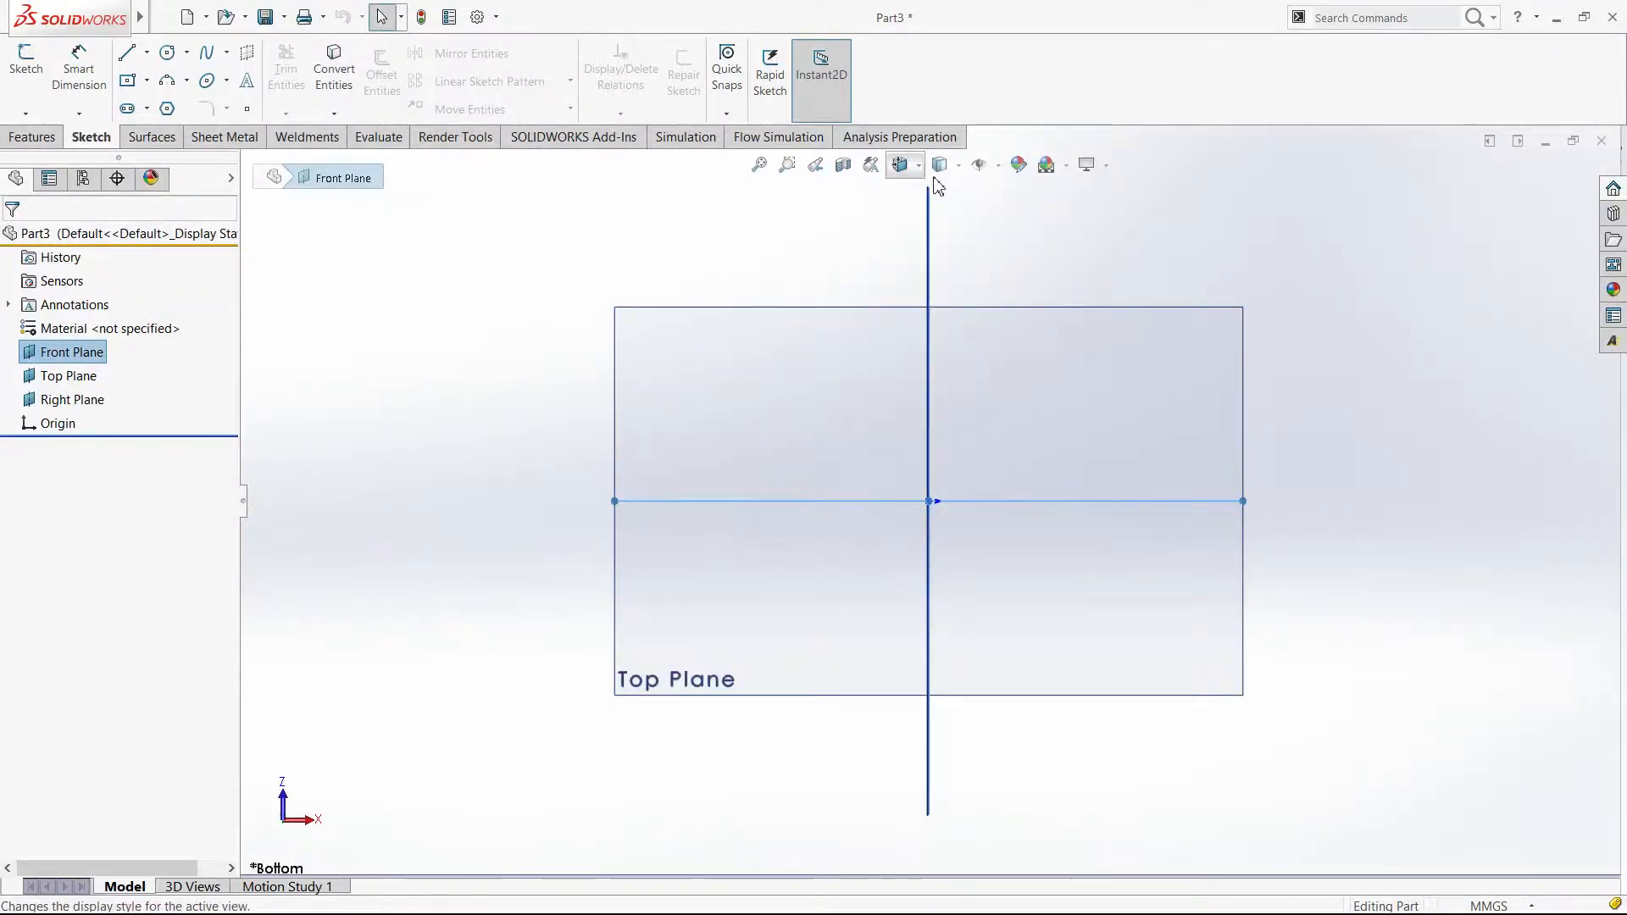
left_click(904, 180)
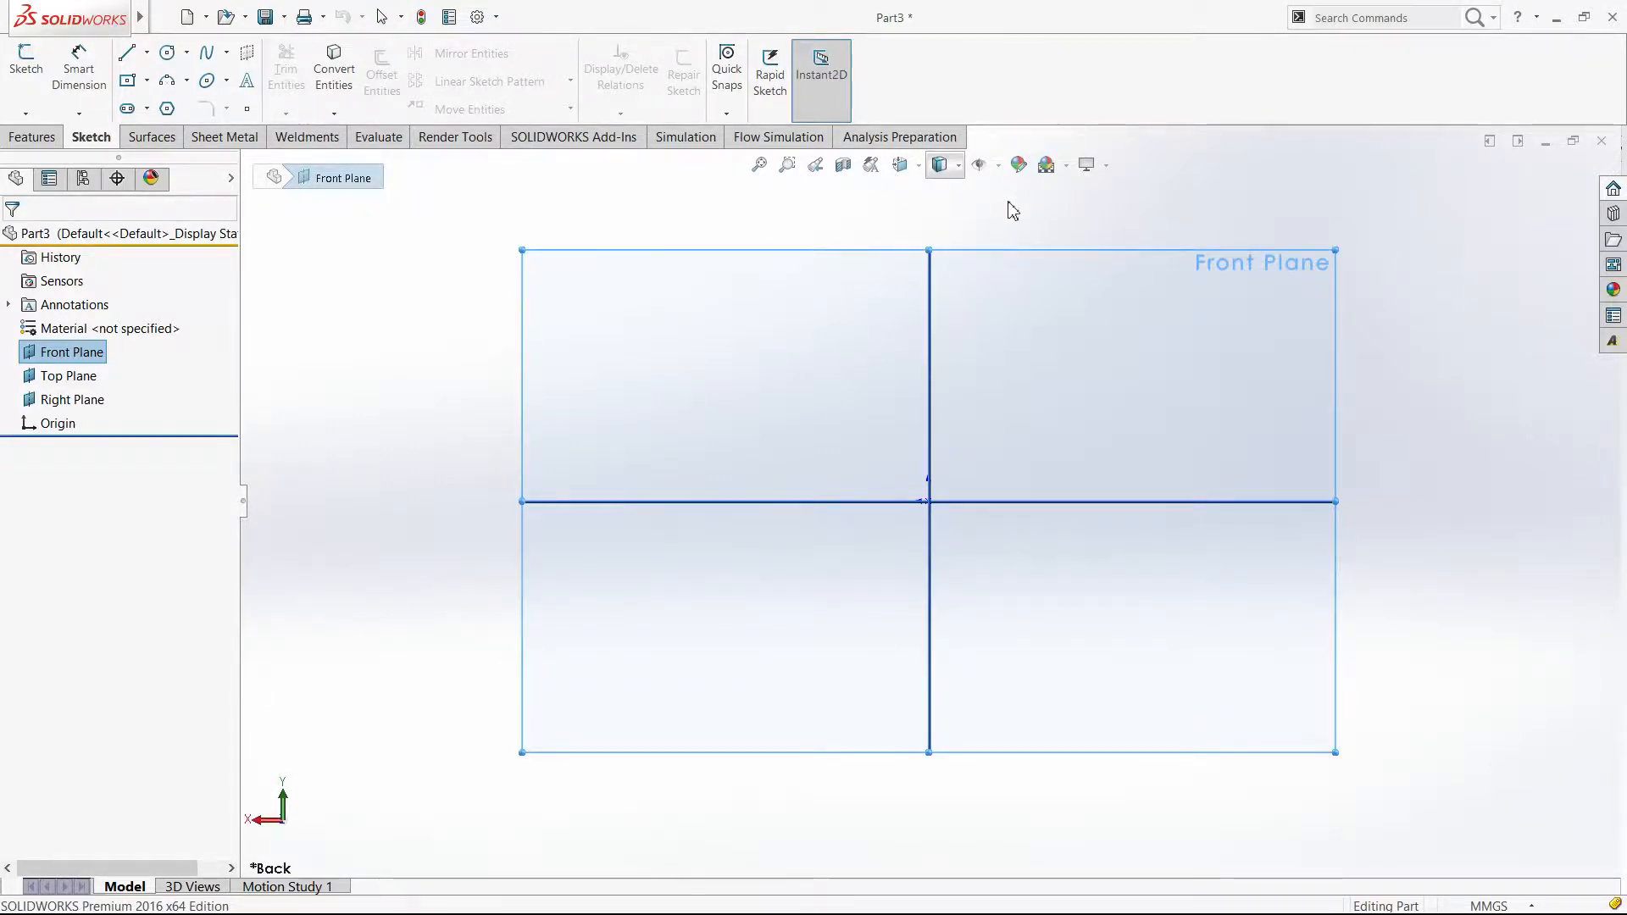
Step: Deselect the Front Plane and open the Orientation dialog with the view selector cube
key("f")
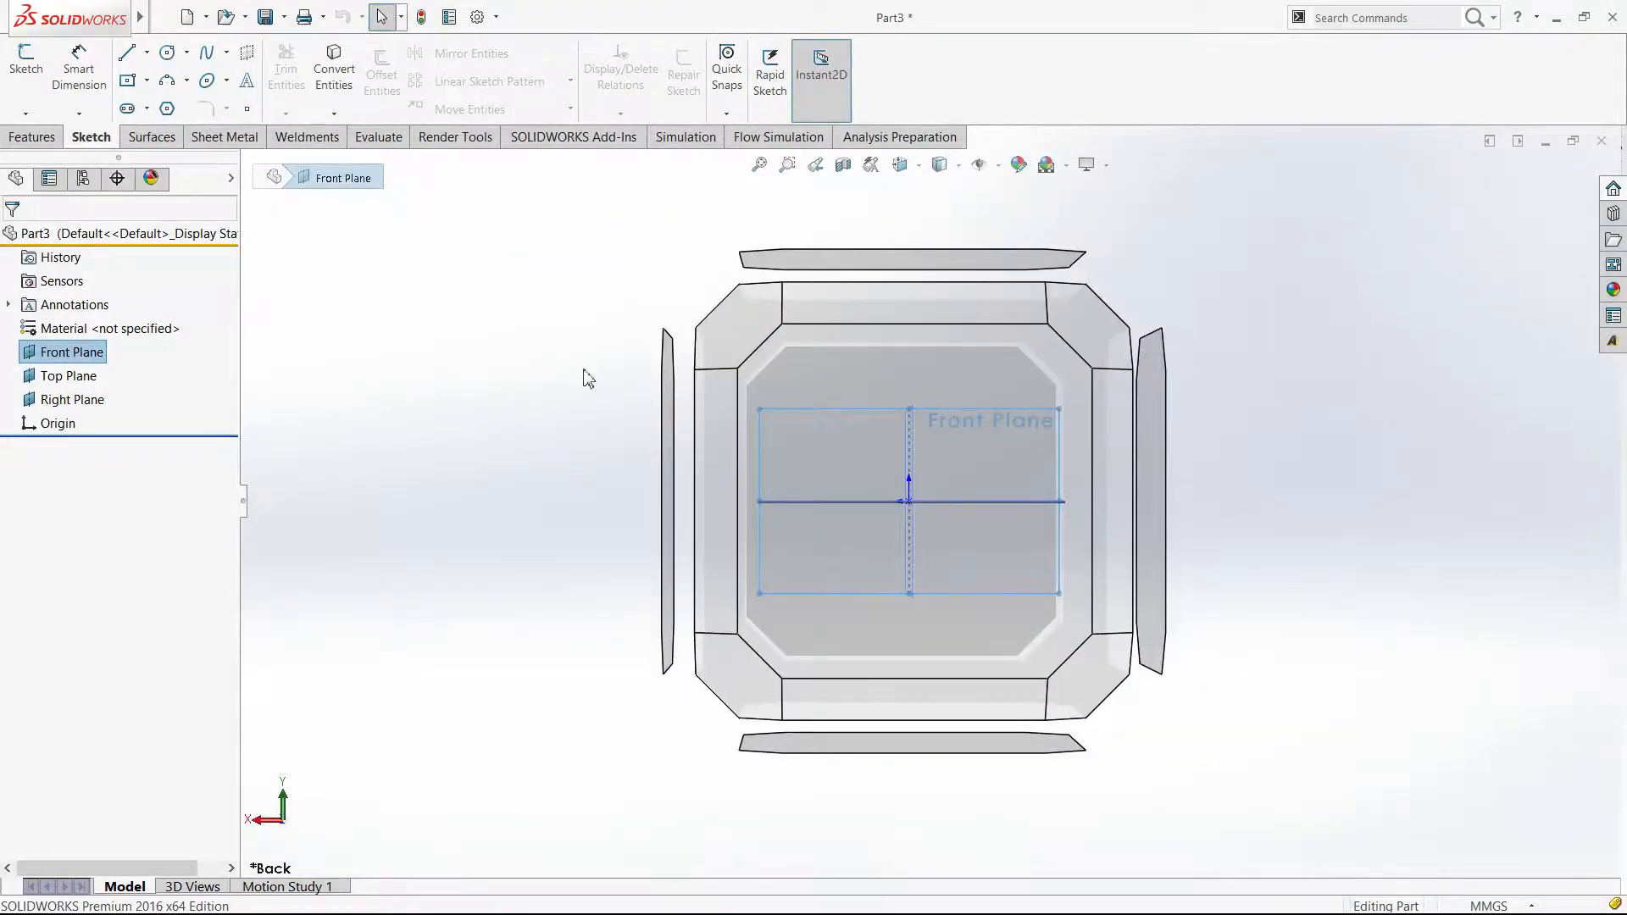
left_click(416, 418)
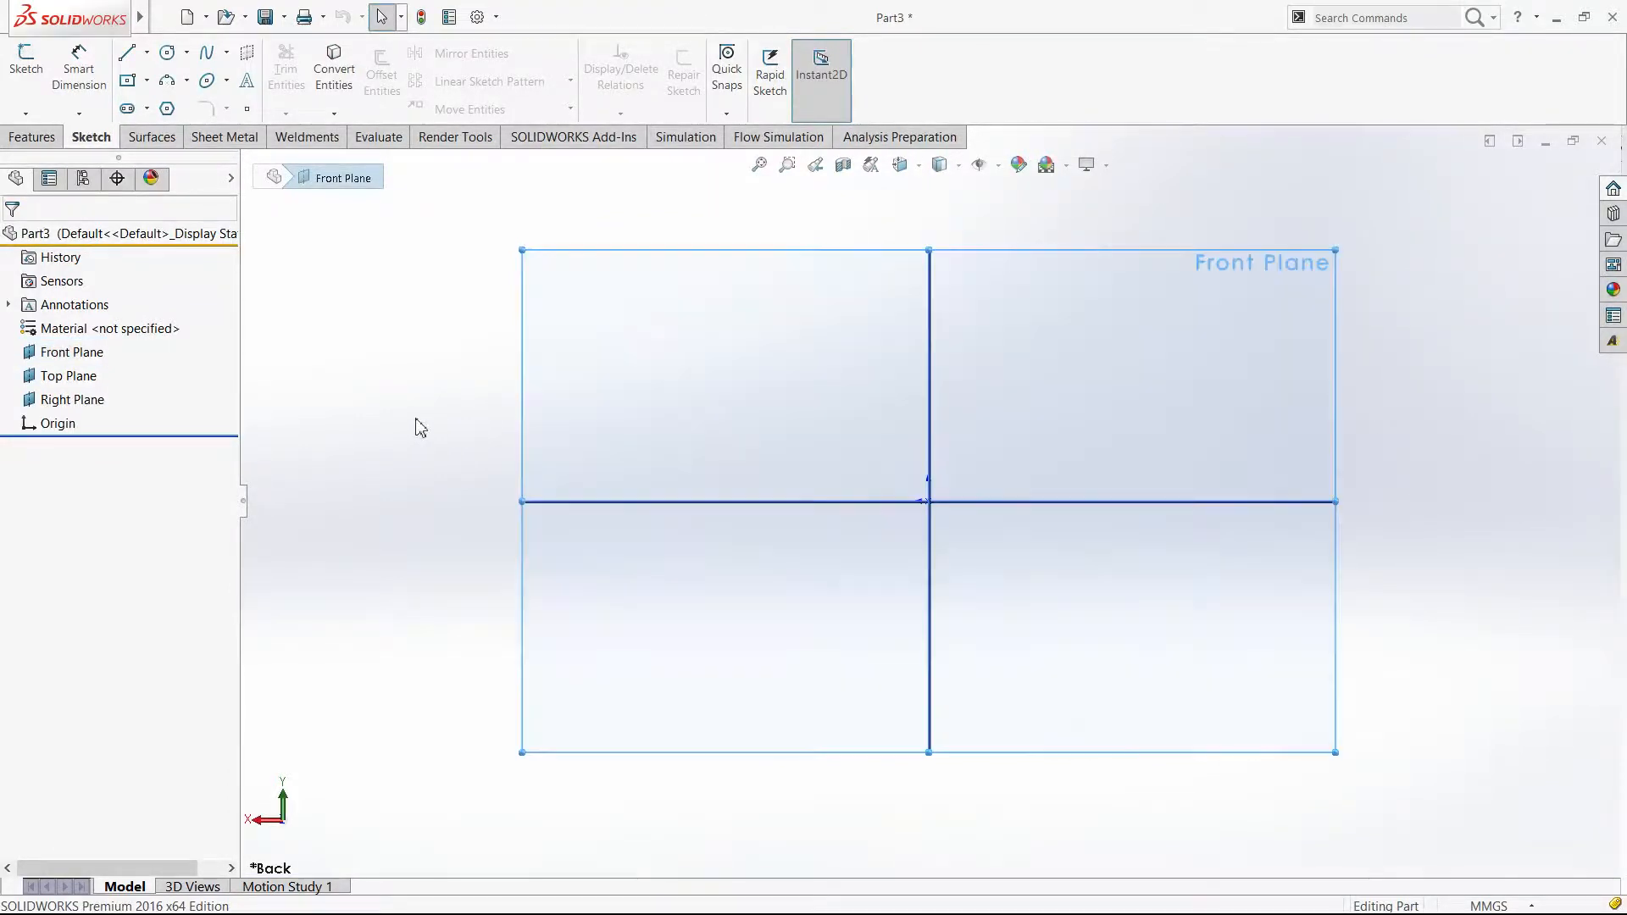
left_click(978, 170)
left_click(904, 170)
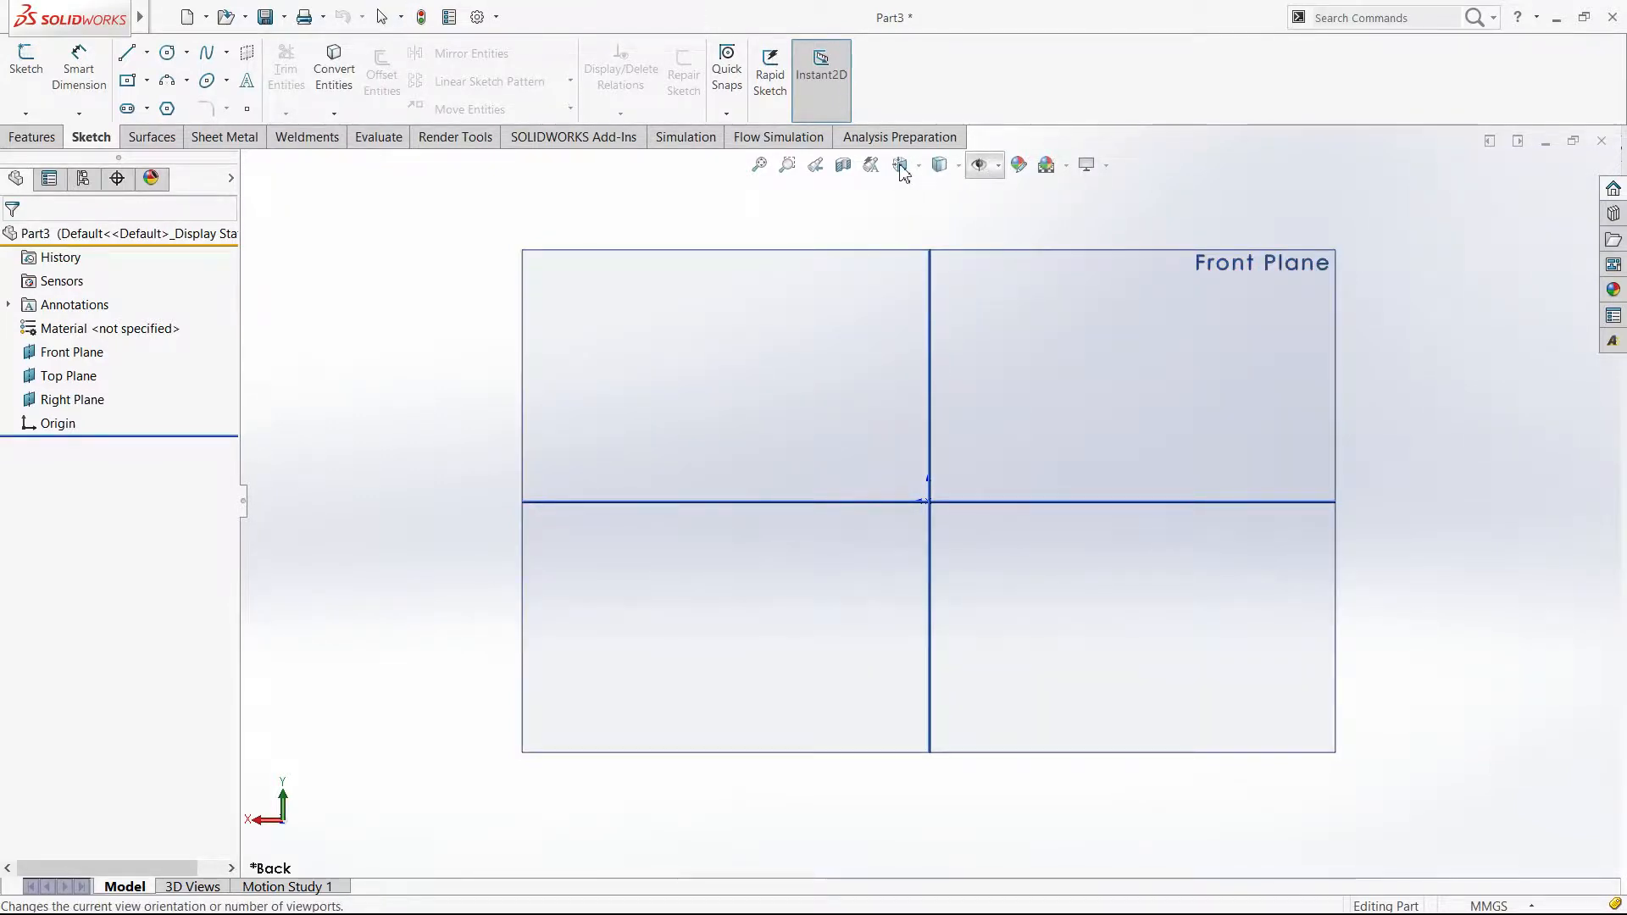
key("space")
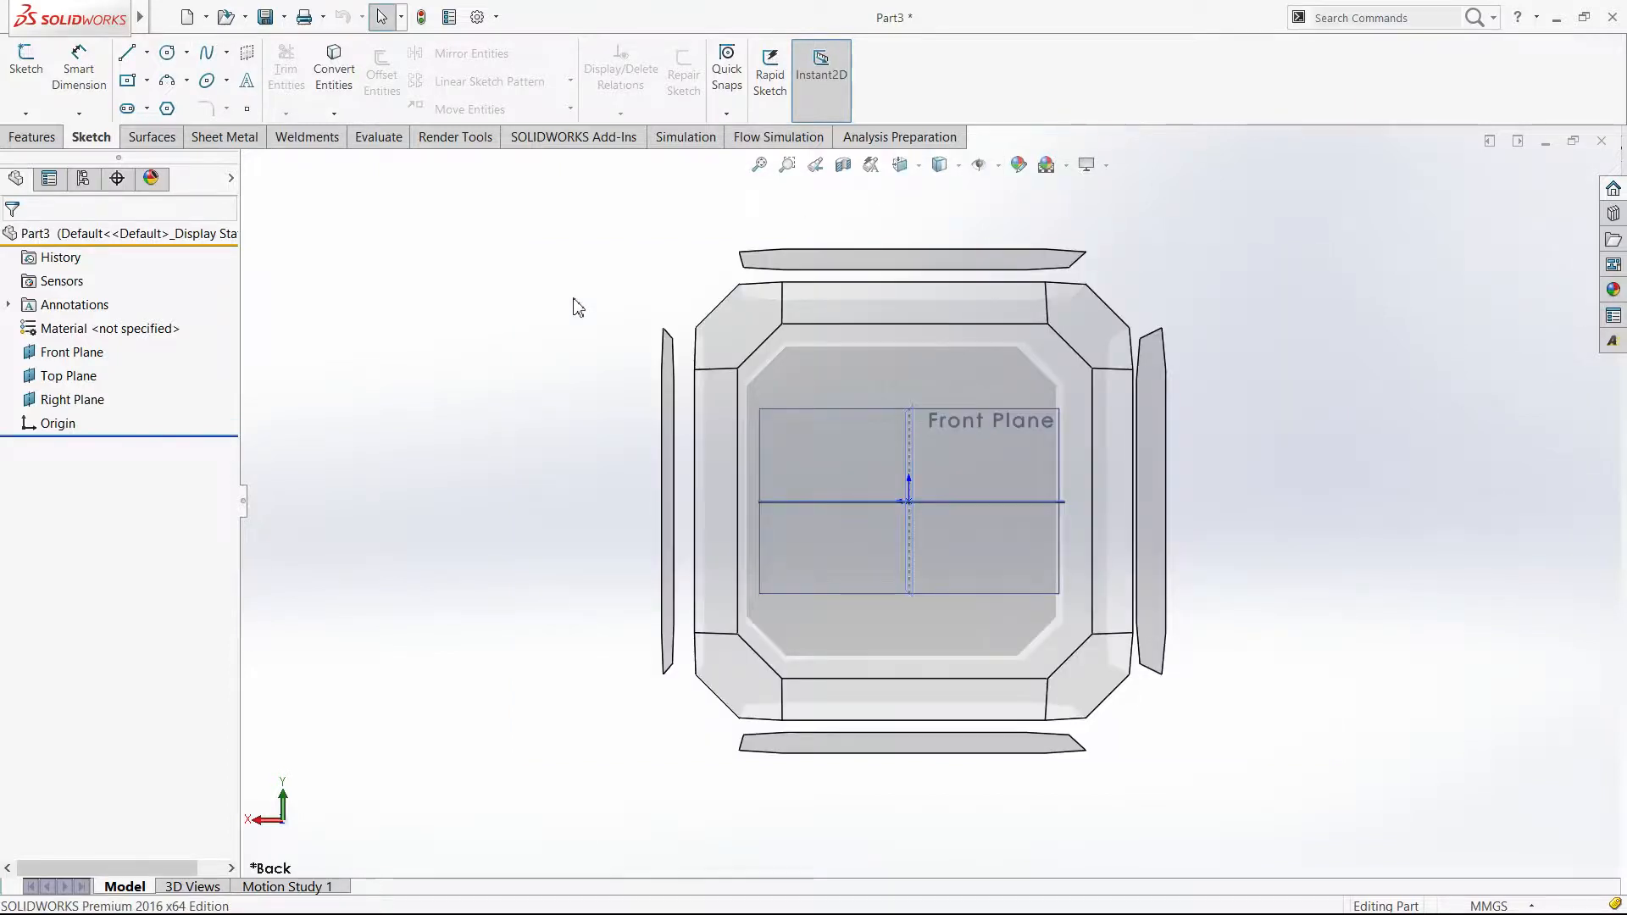
key("space")
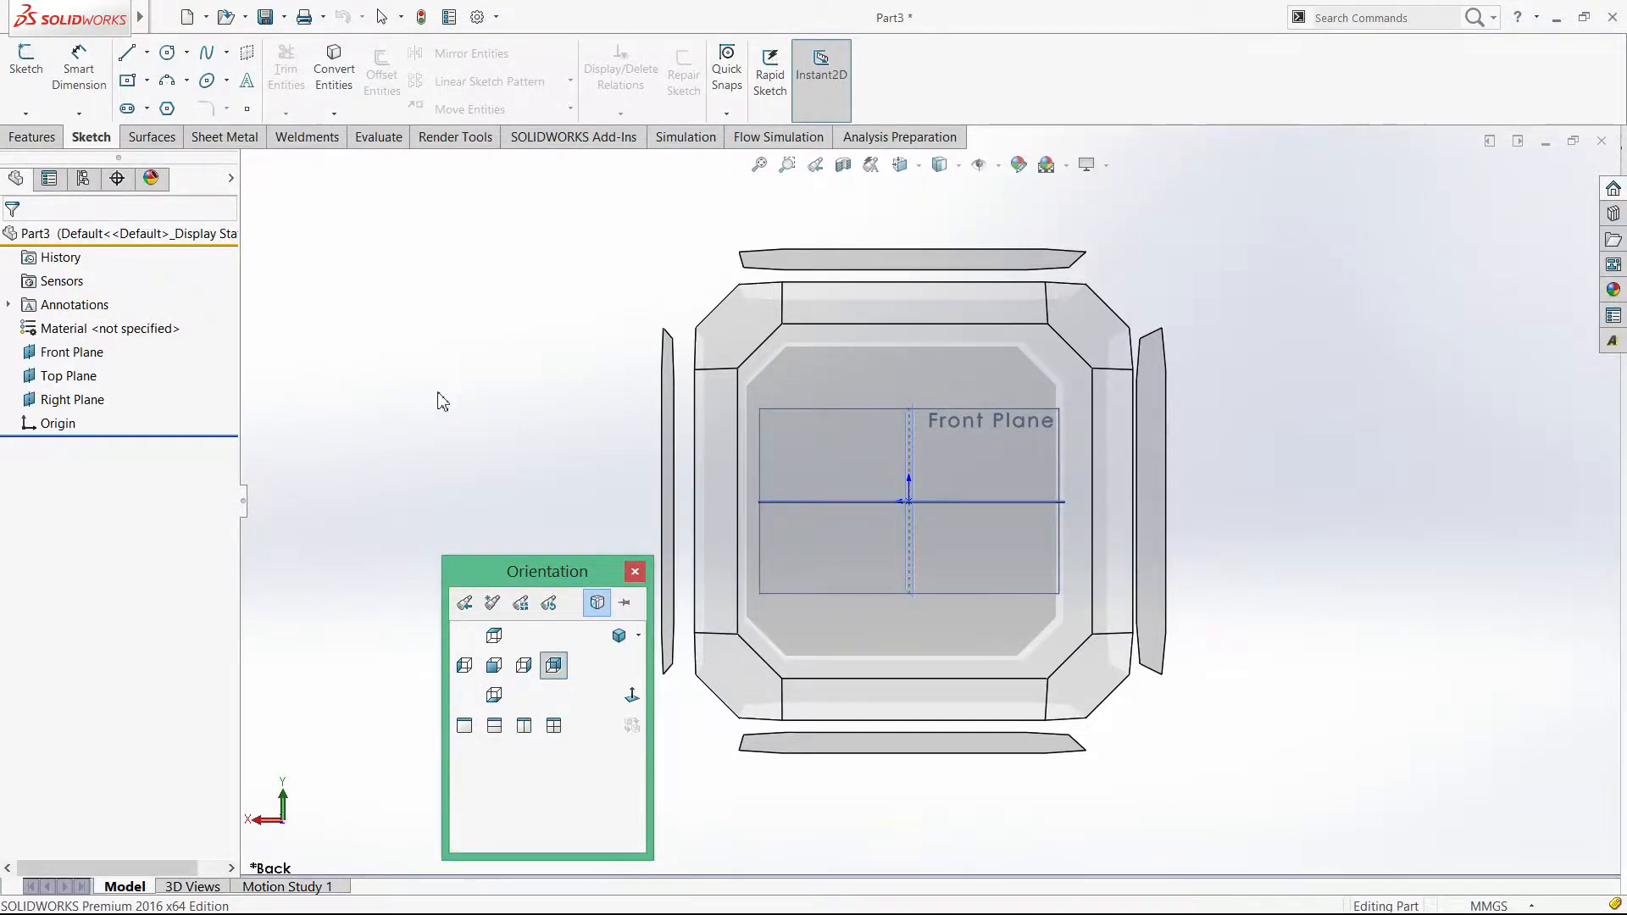
Step: Orient the three planes to the Isometric view using the view selector cube
key("ctrl+7")
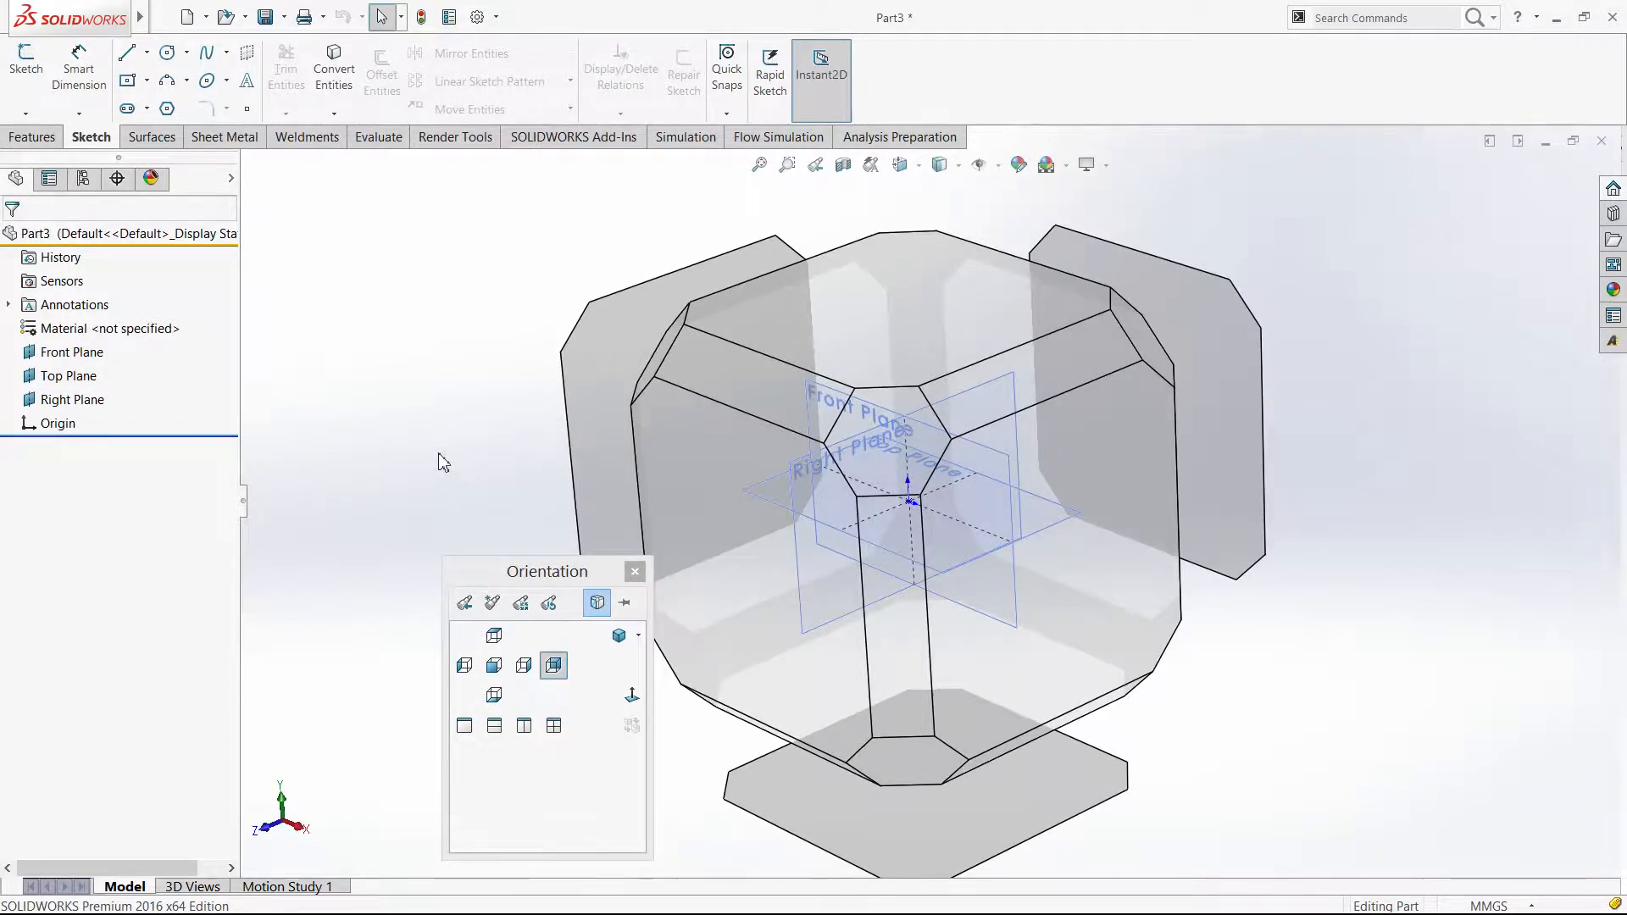
key("ctrl+2")
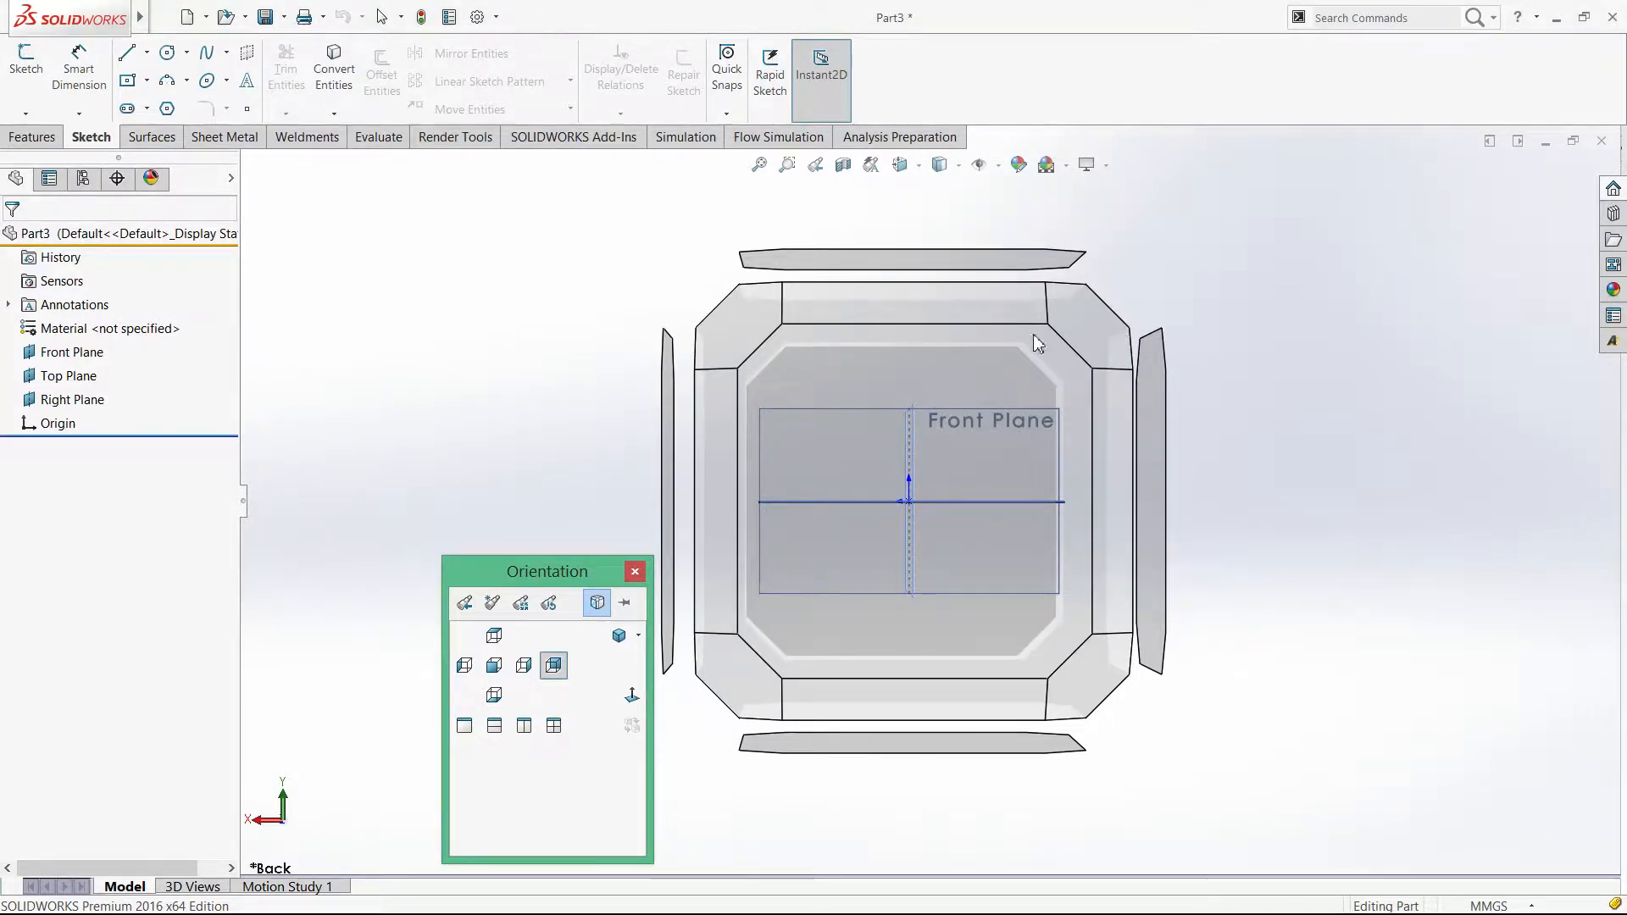
middle_click_drag(780, 361, 787, 335)
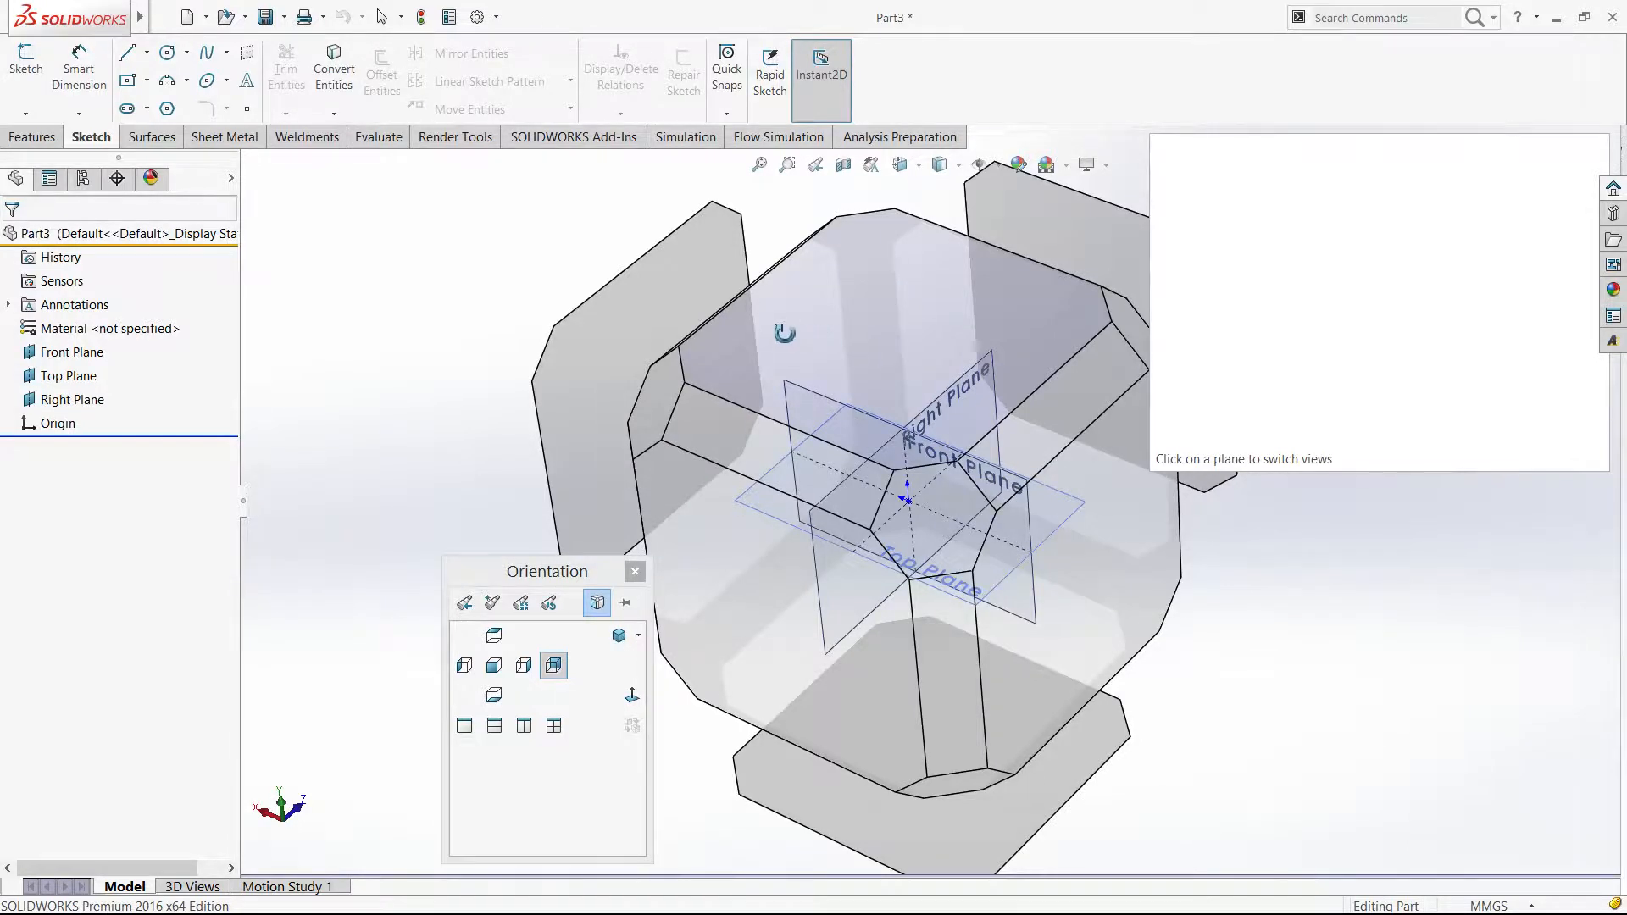
middle_click_drag(430, 456, 373, 419)
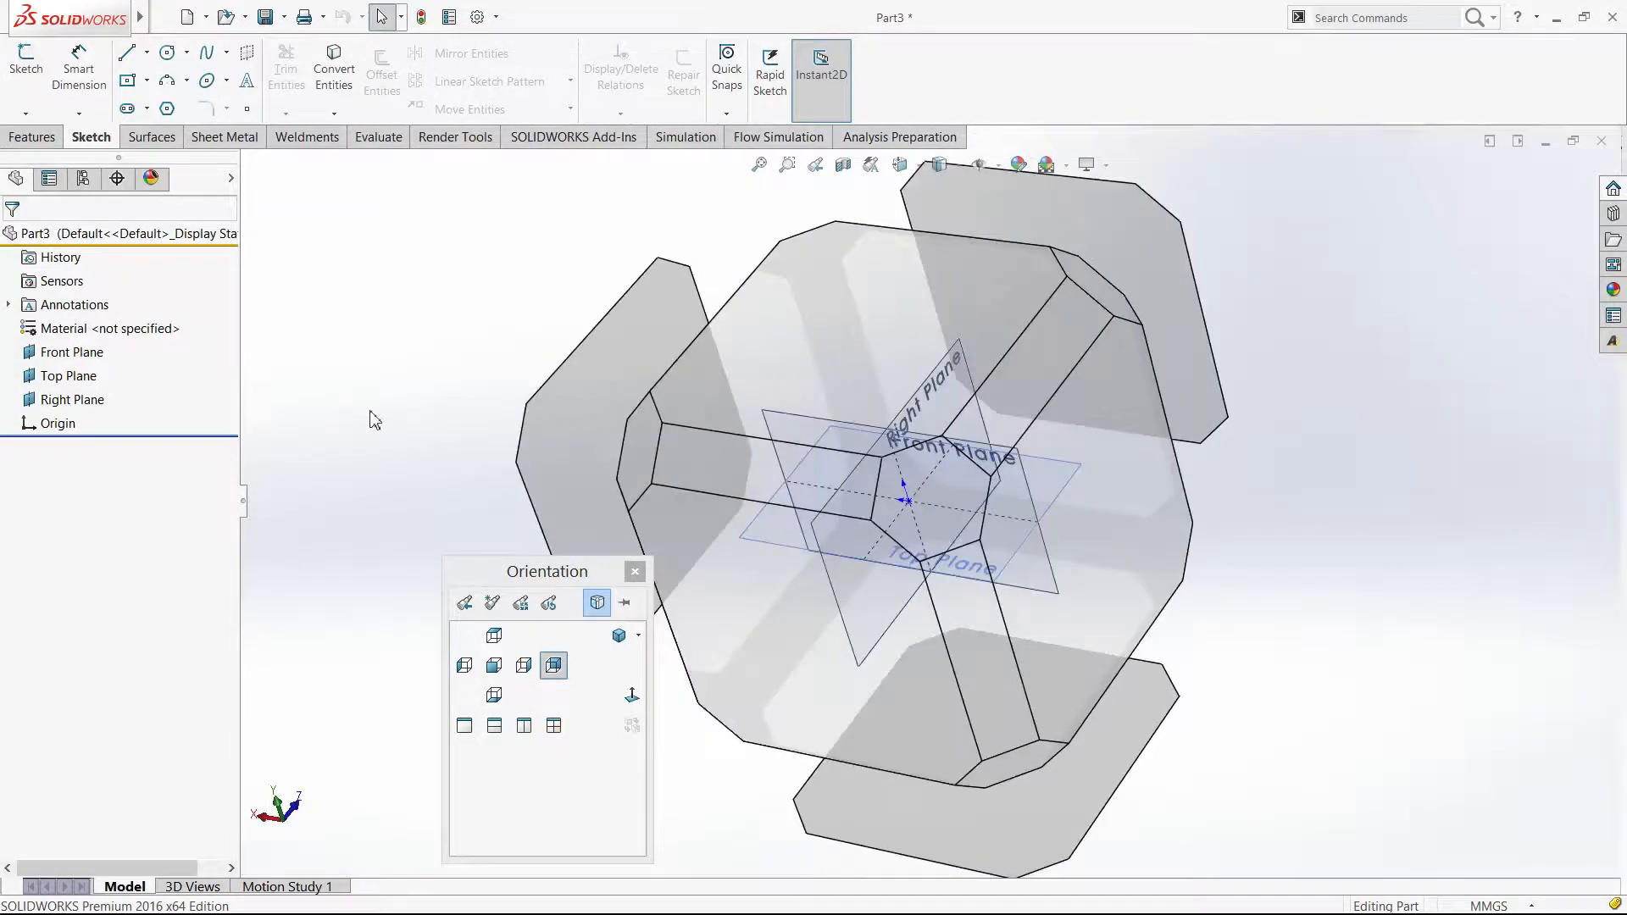
left_click(884, 231)
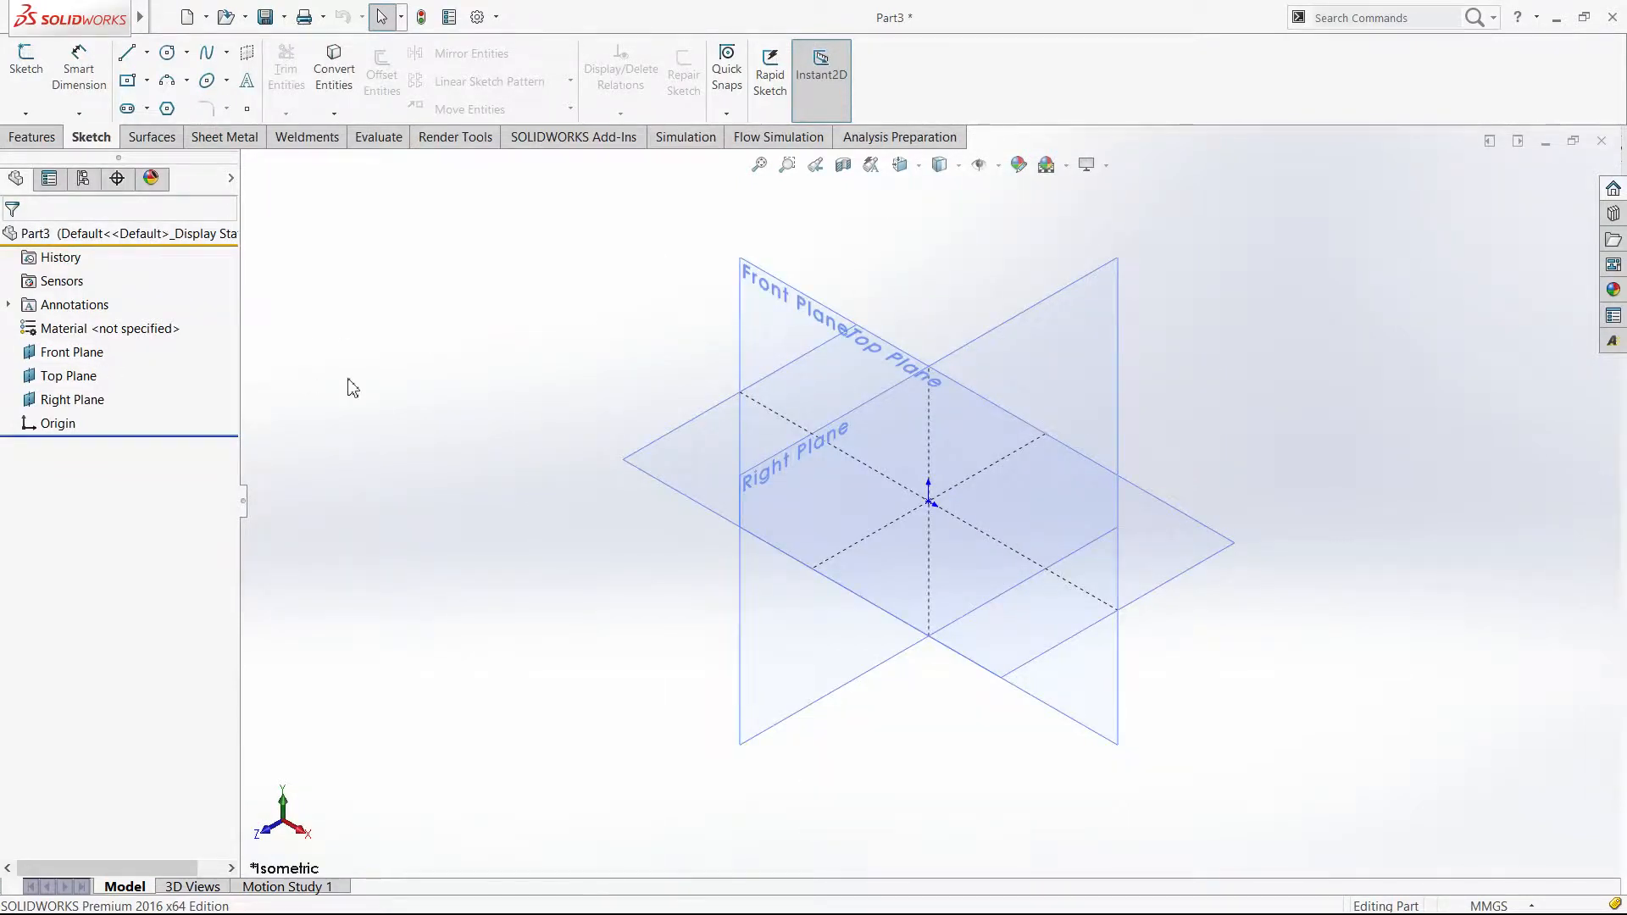
Step: Rotate the three planes around the origin and compare the Front, Isometric and Trimetric views, ending in Isometric
middle_click_drag(485, 399, 514, 316)
key("Escape")
middle_click_drag(555, 380, 722, 346)
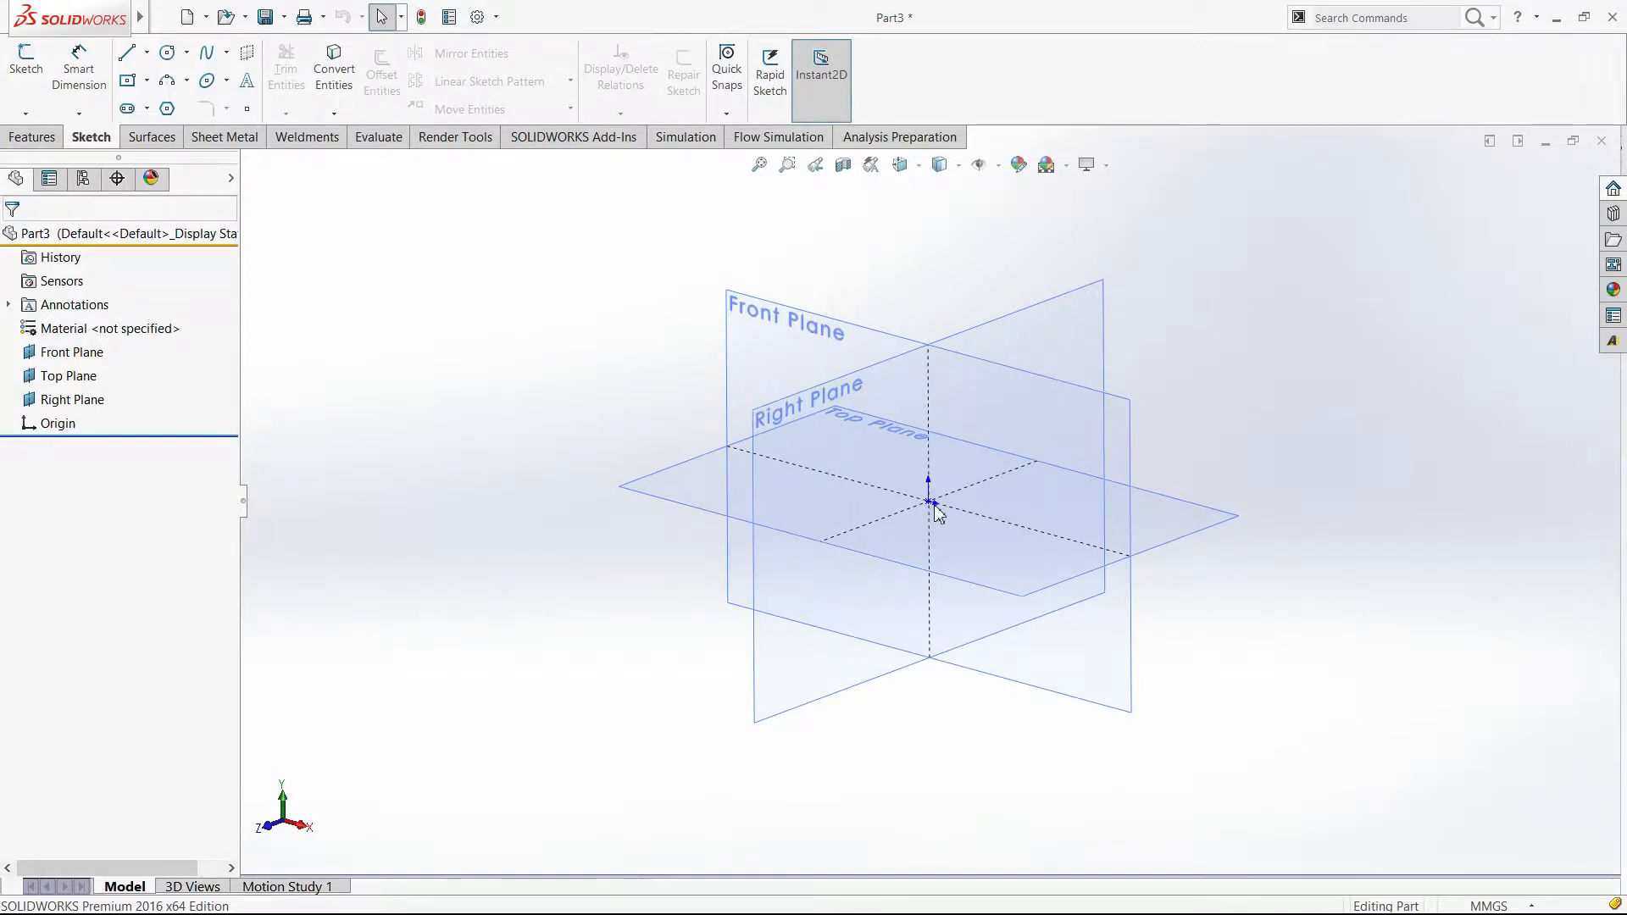
key("ctrl+1")
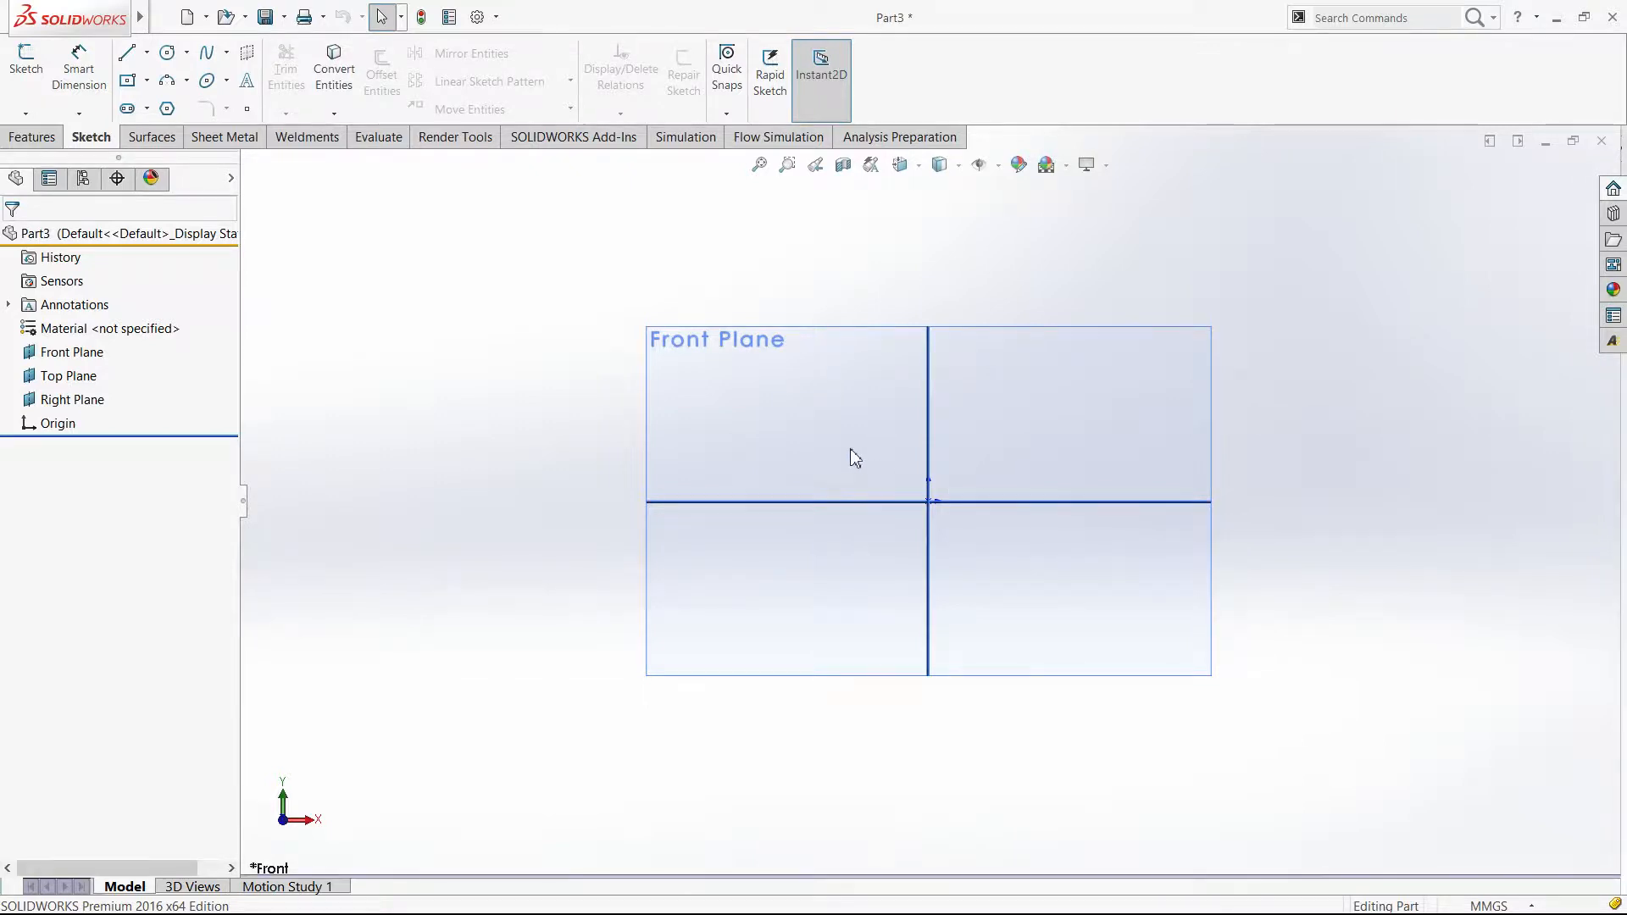
key("f")
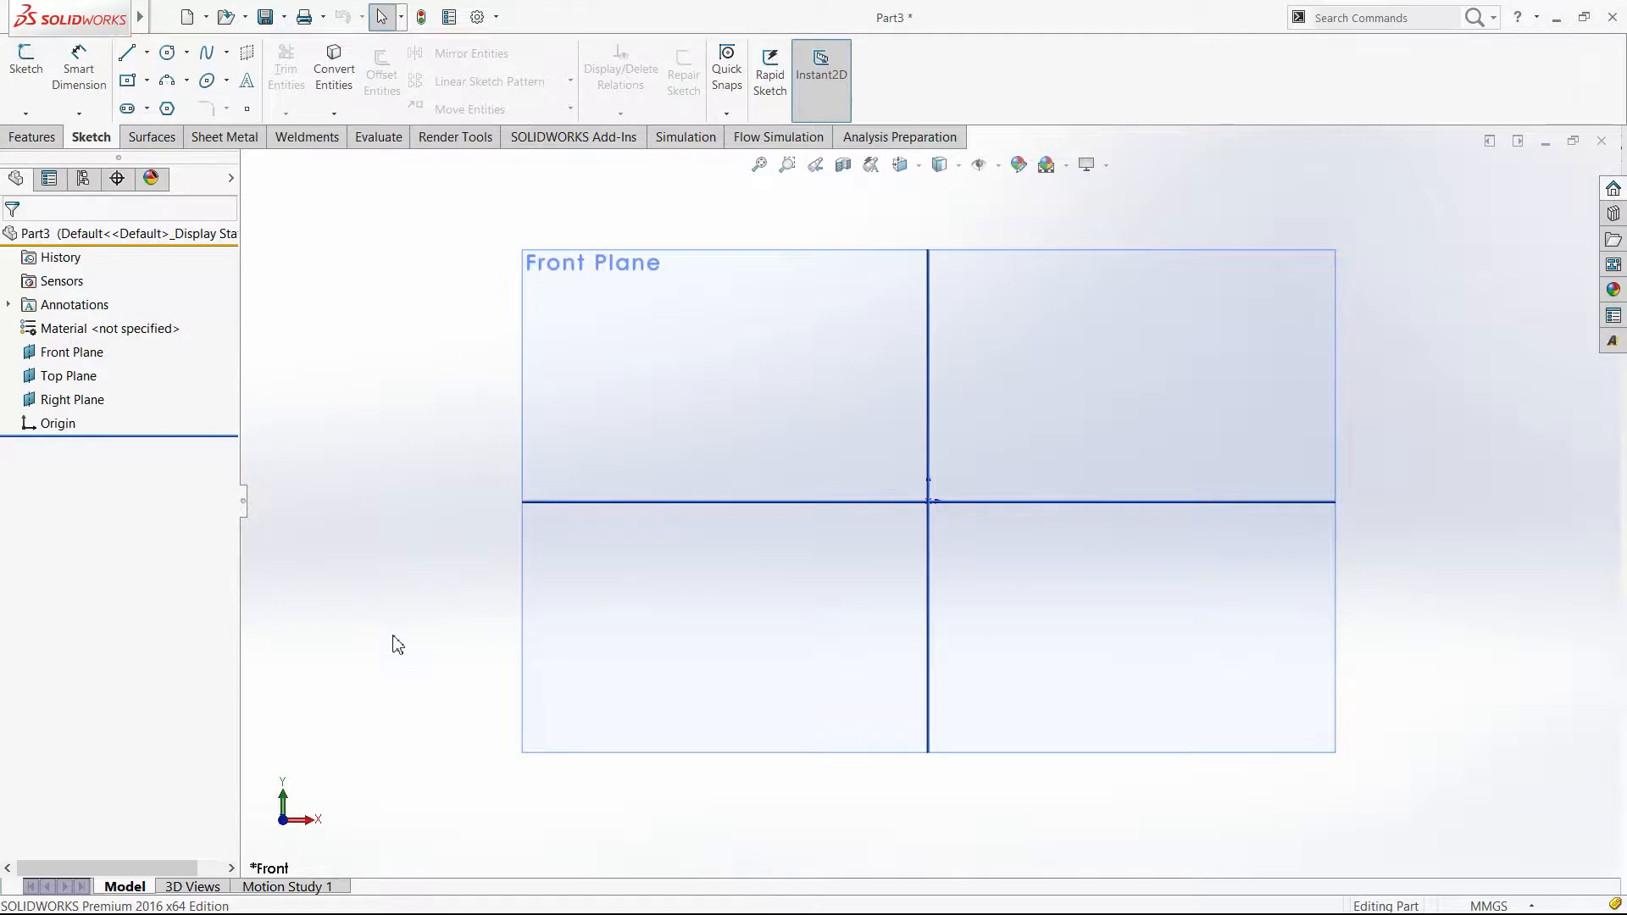
key("ctrl+7")
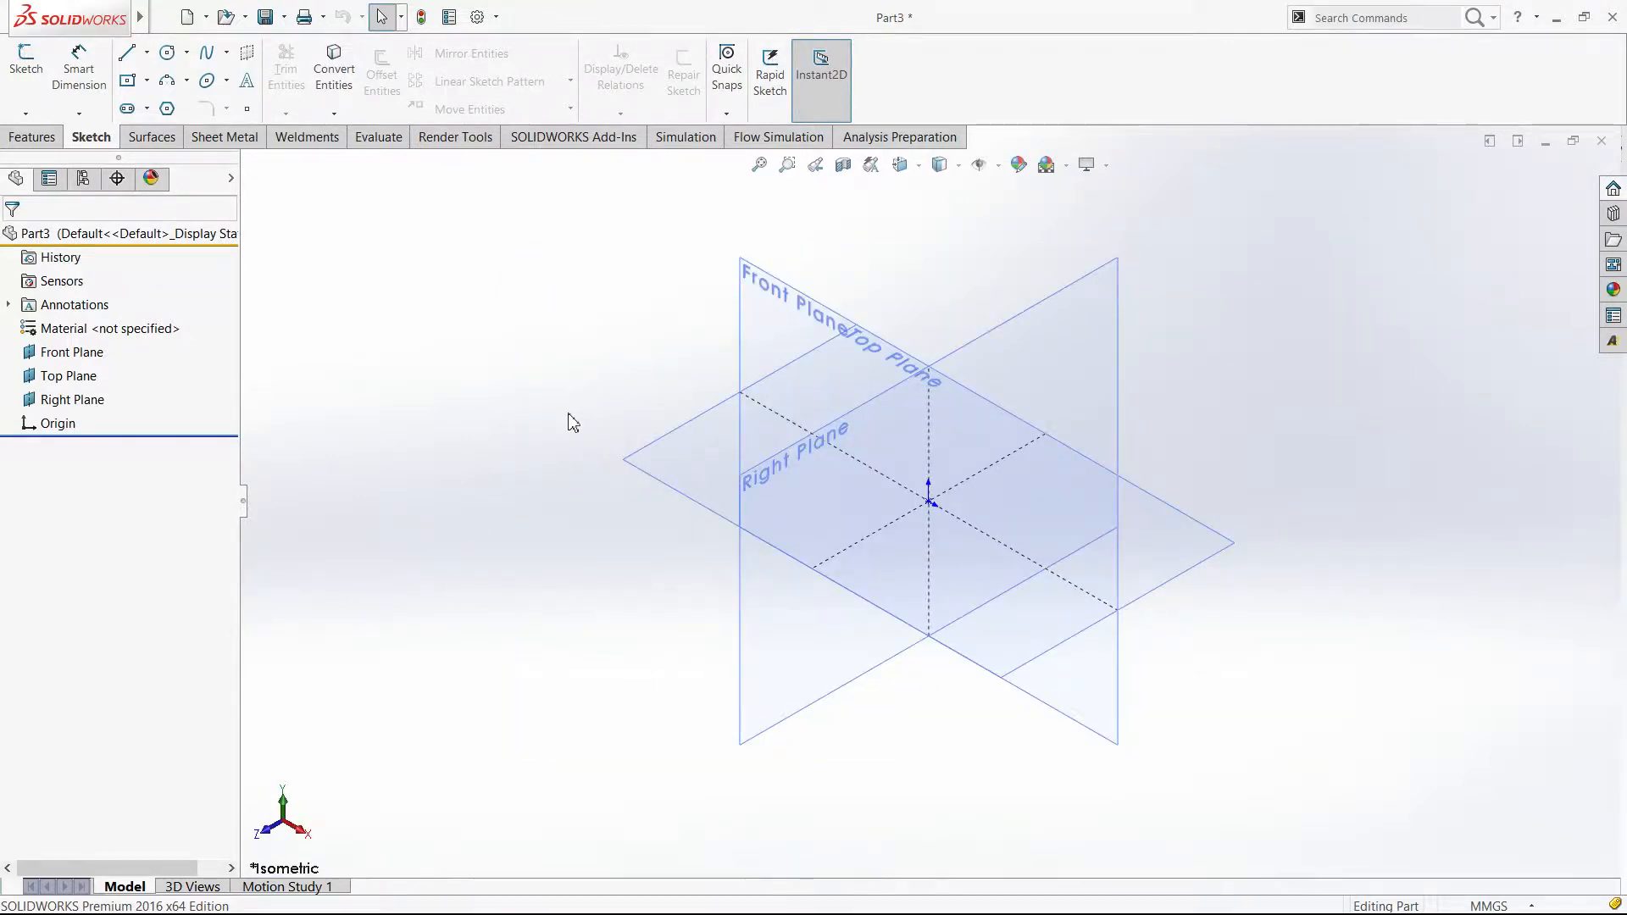
key("ctrl+8")
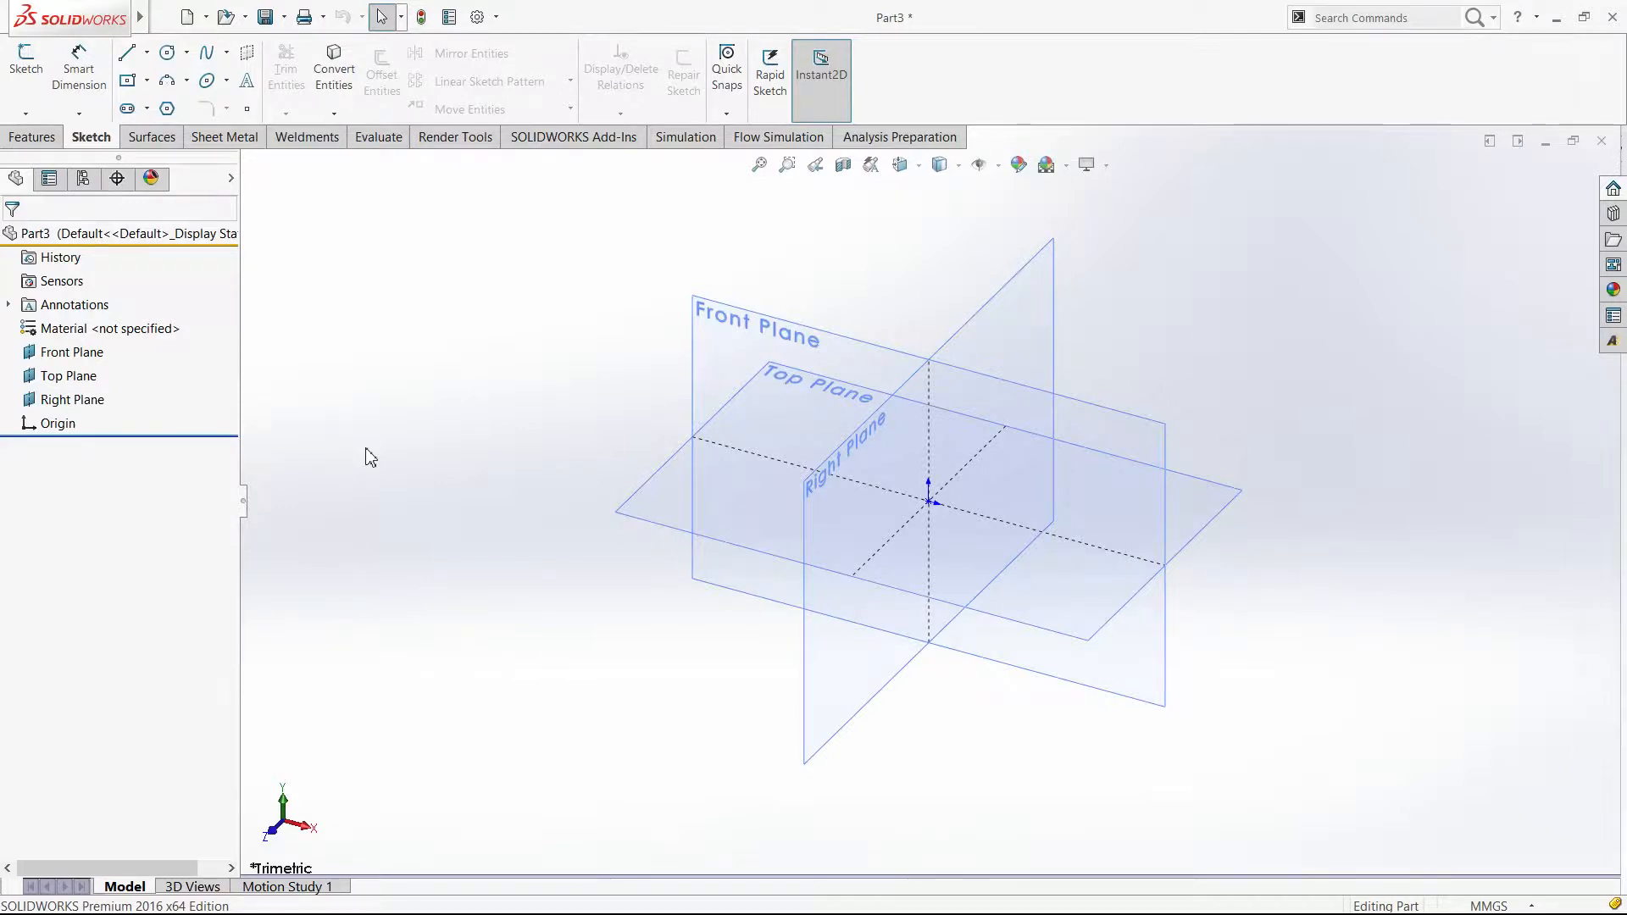
key("ctrl+7")
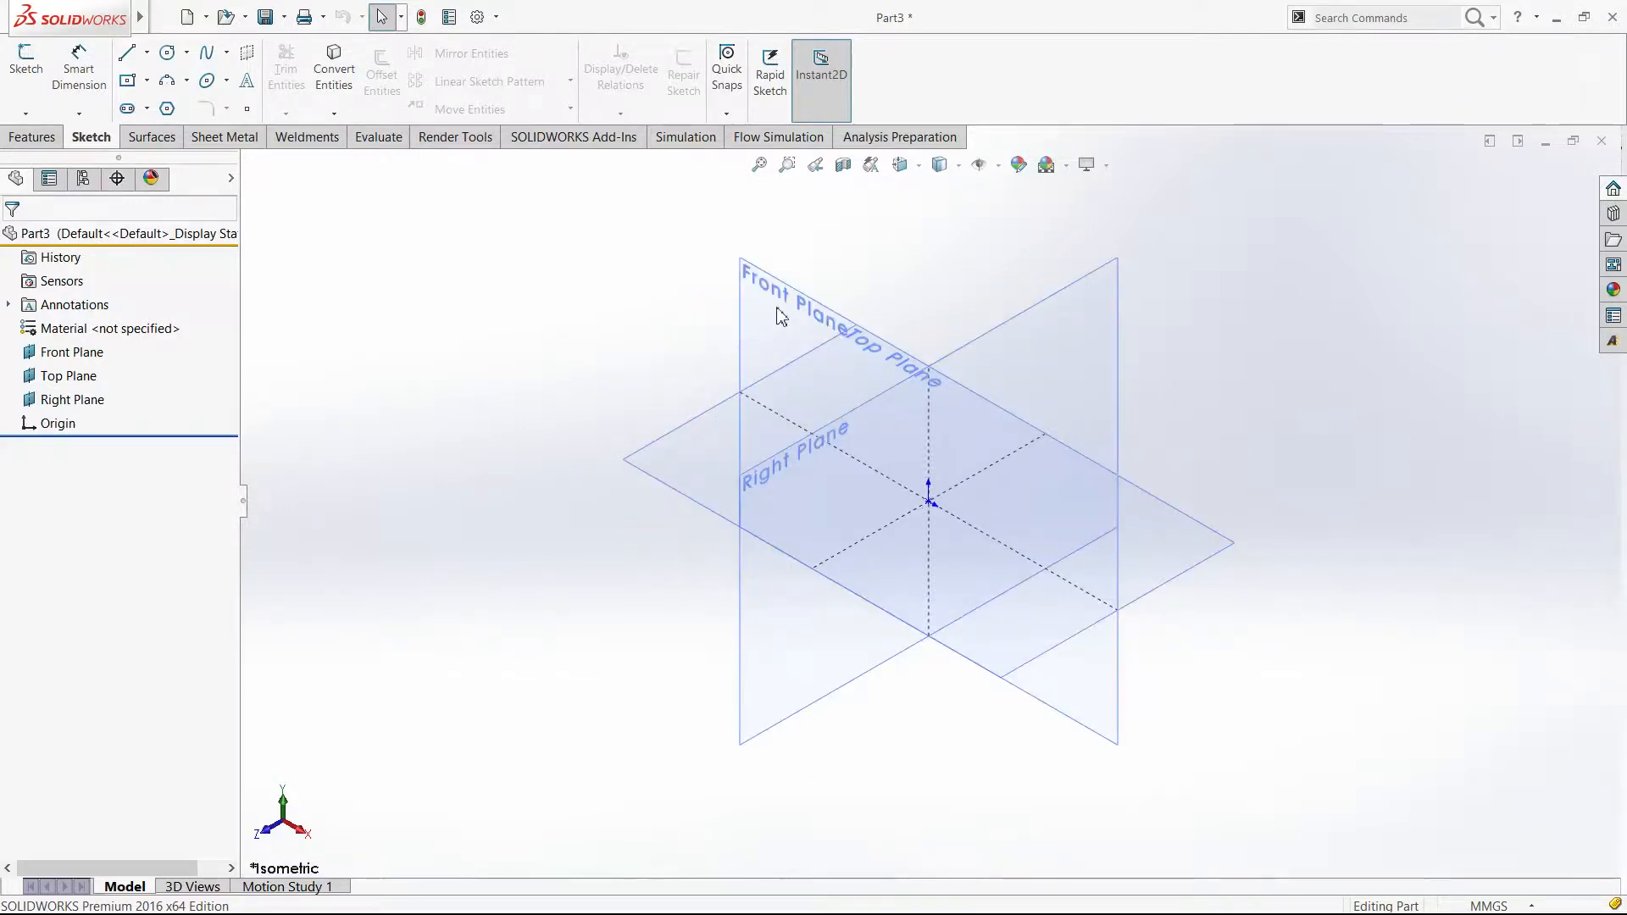
Step: Select the Top Plane by itself, then the Right and Top planes together, to highlight them in the Isometric view
left_click(53, 378)
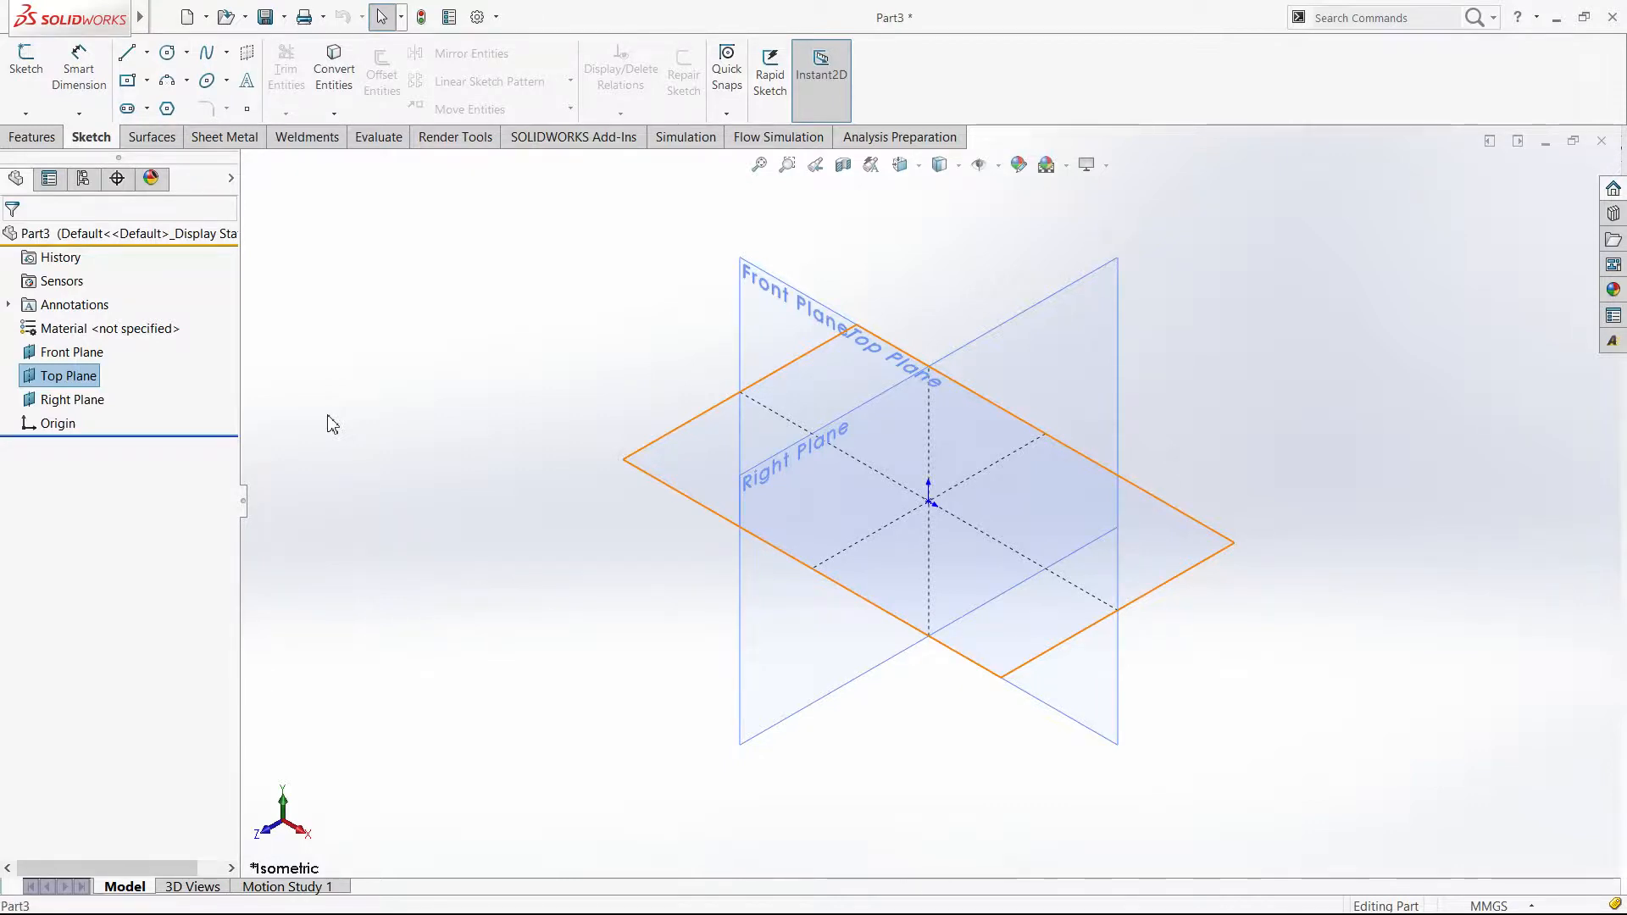
left_click(506, 399)
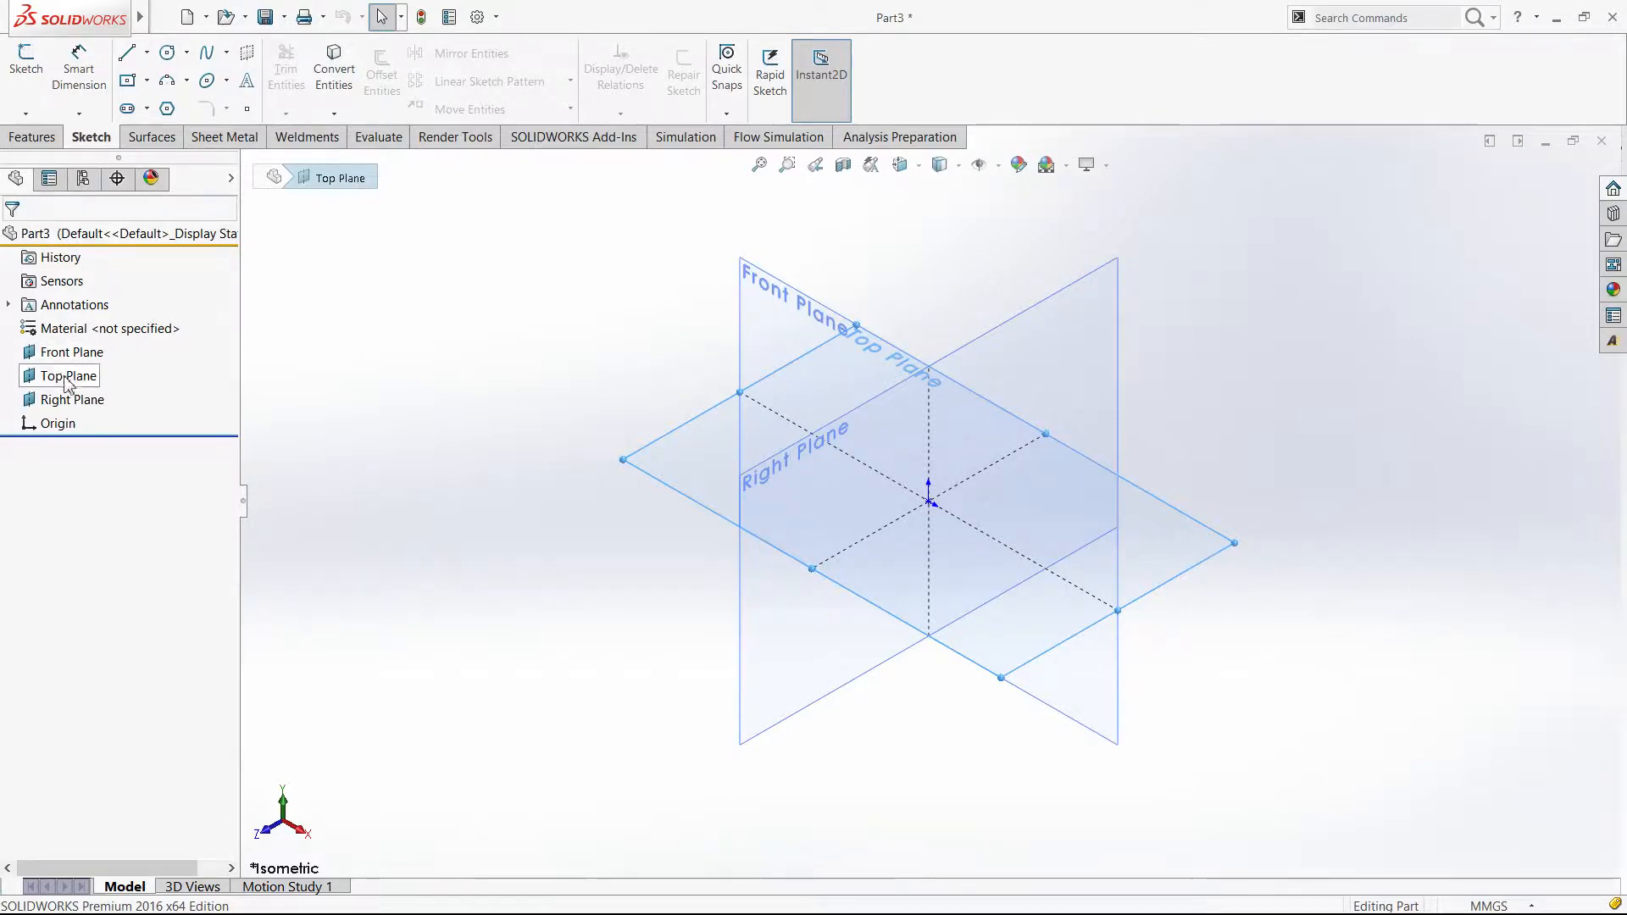
left_click(73, 401)
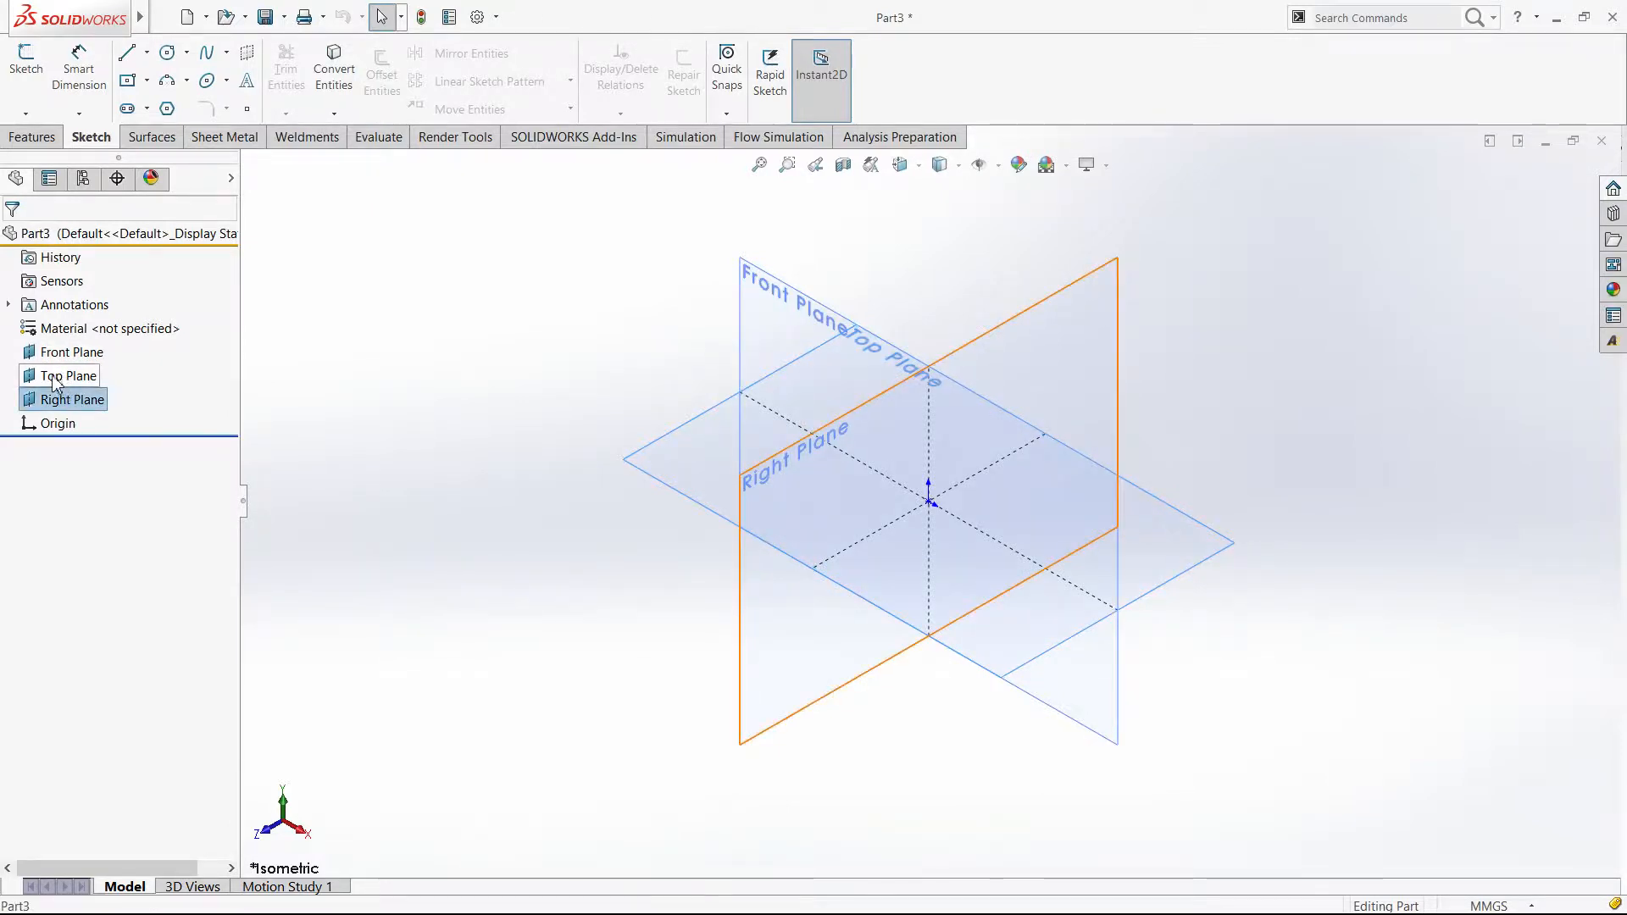
left_click(52, 381, "ctrl")
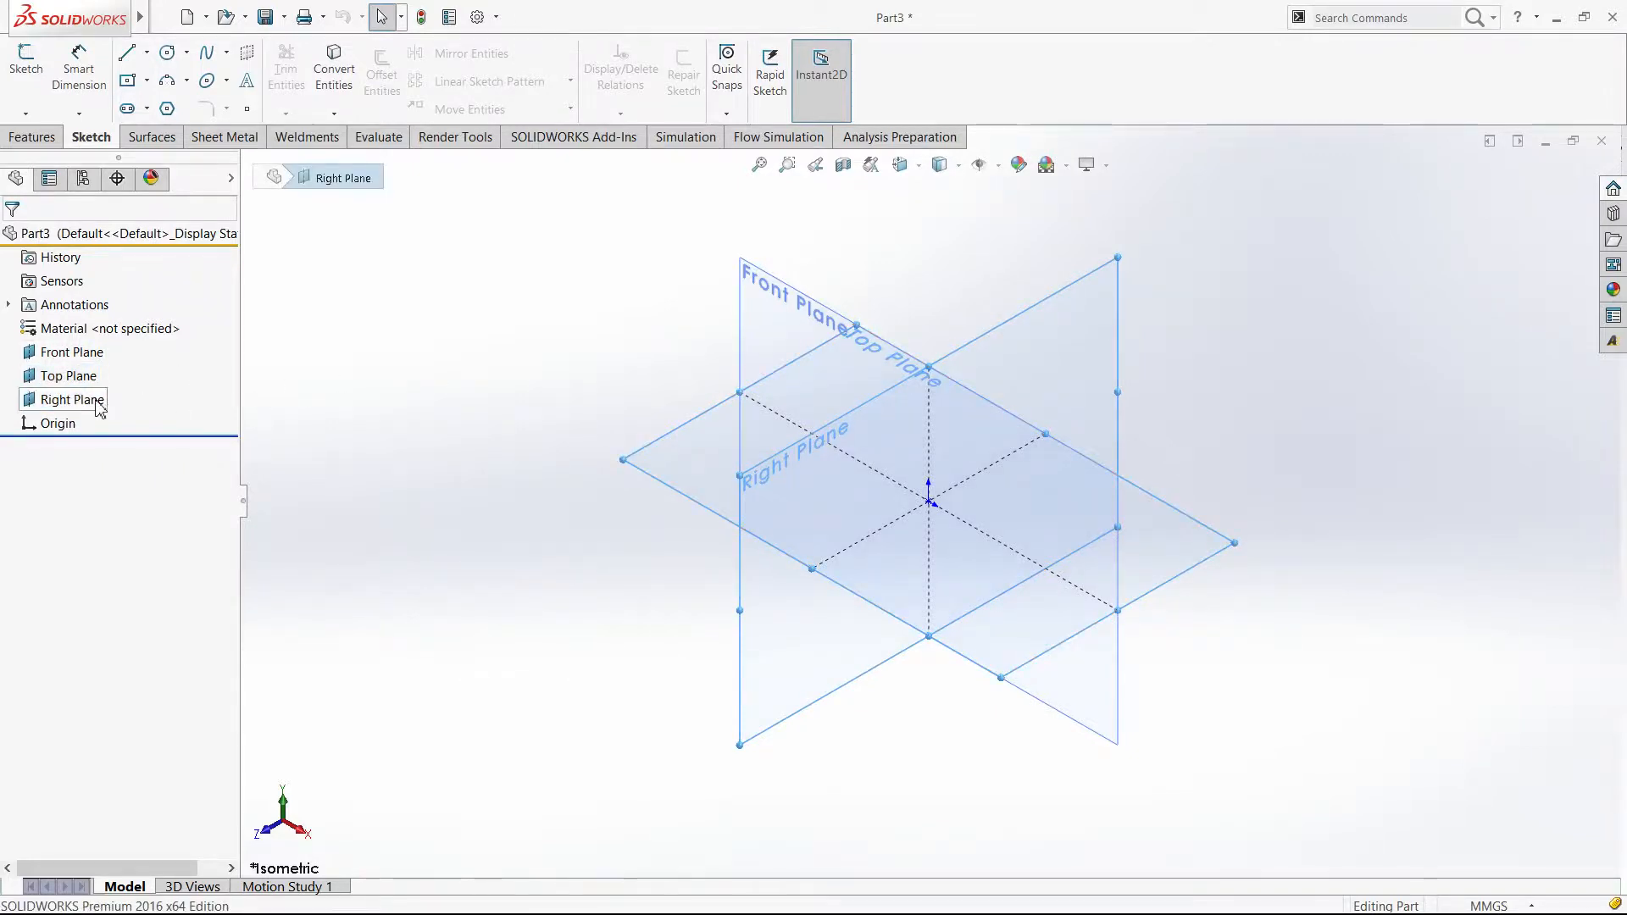
Step: Hide the Right, Top and Front planes together, keeping the origin shown
left_click(95, 402)
left_click(80, 376, "ctrl")
left_click(78, 362, "ctrl")
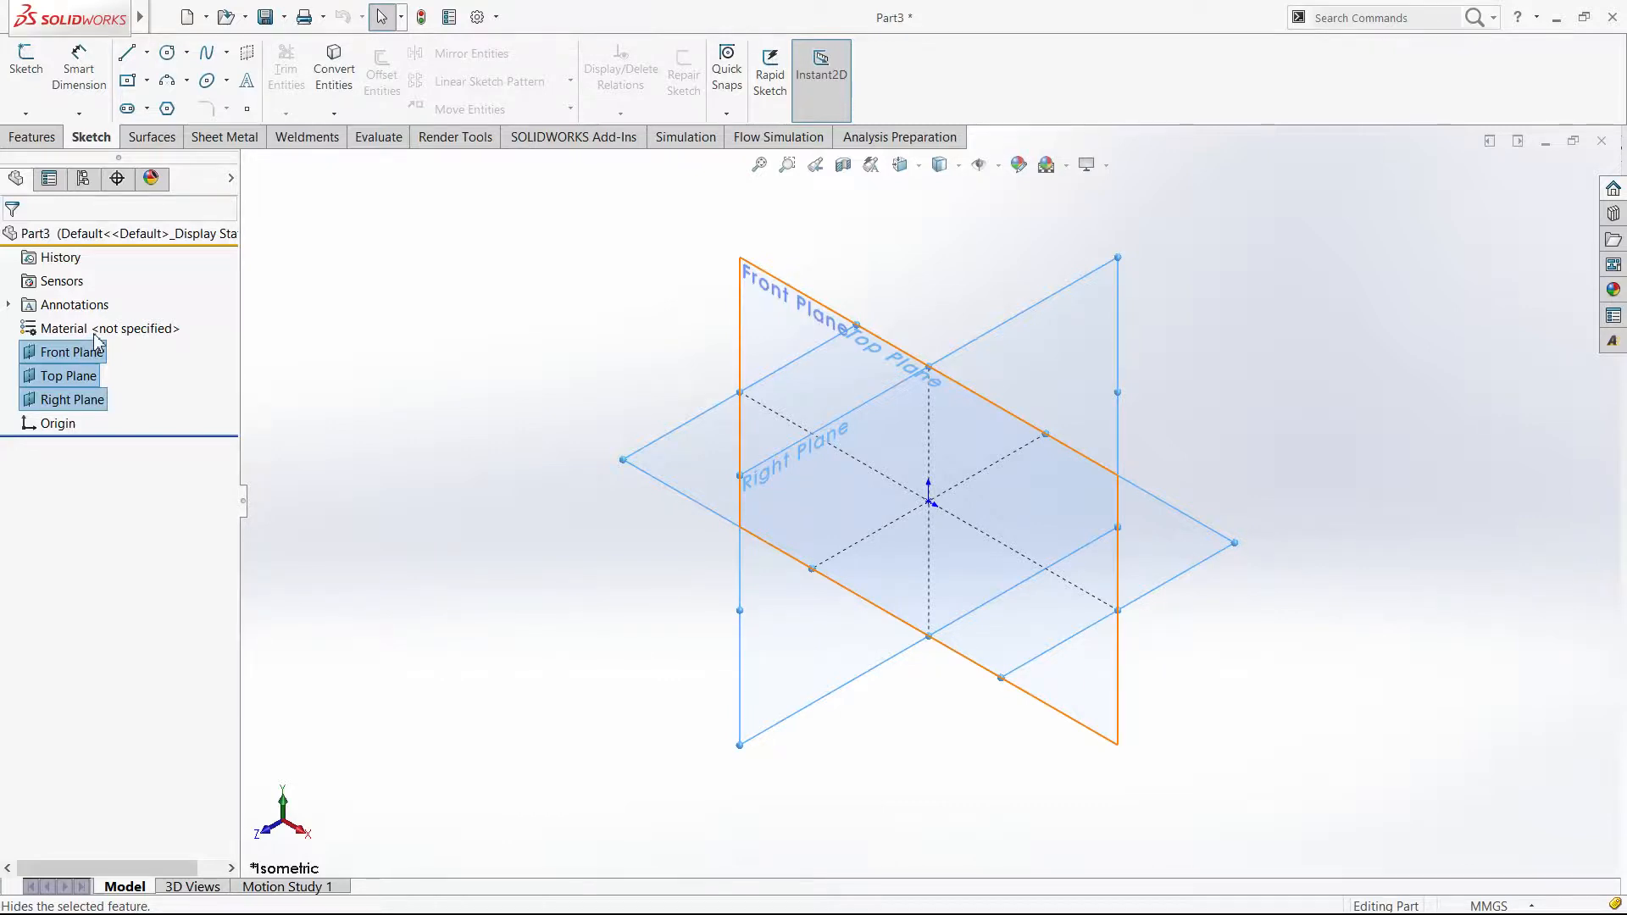
left_click(90, 334)
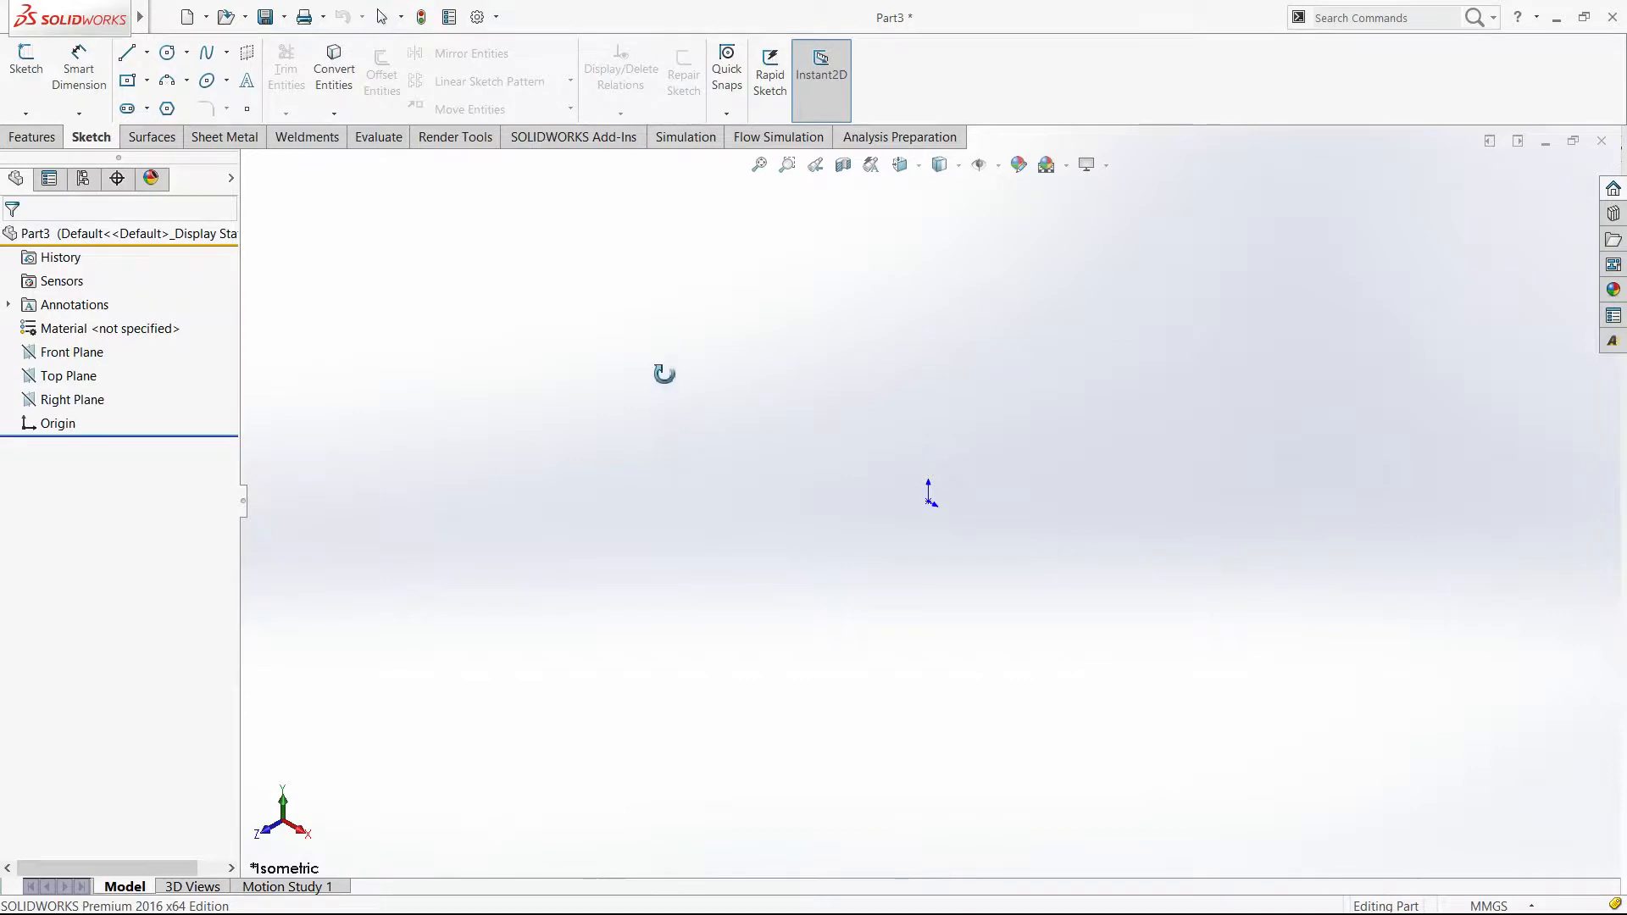
middle_click_drag(731, 326, 652, 313)
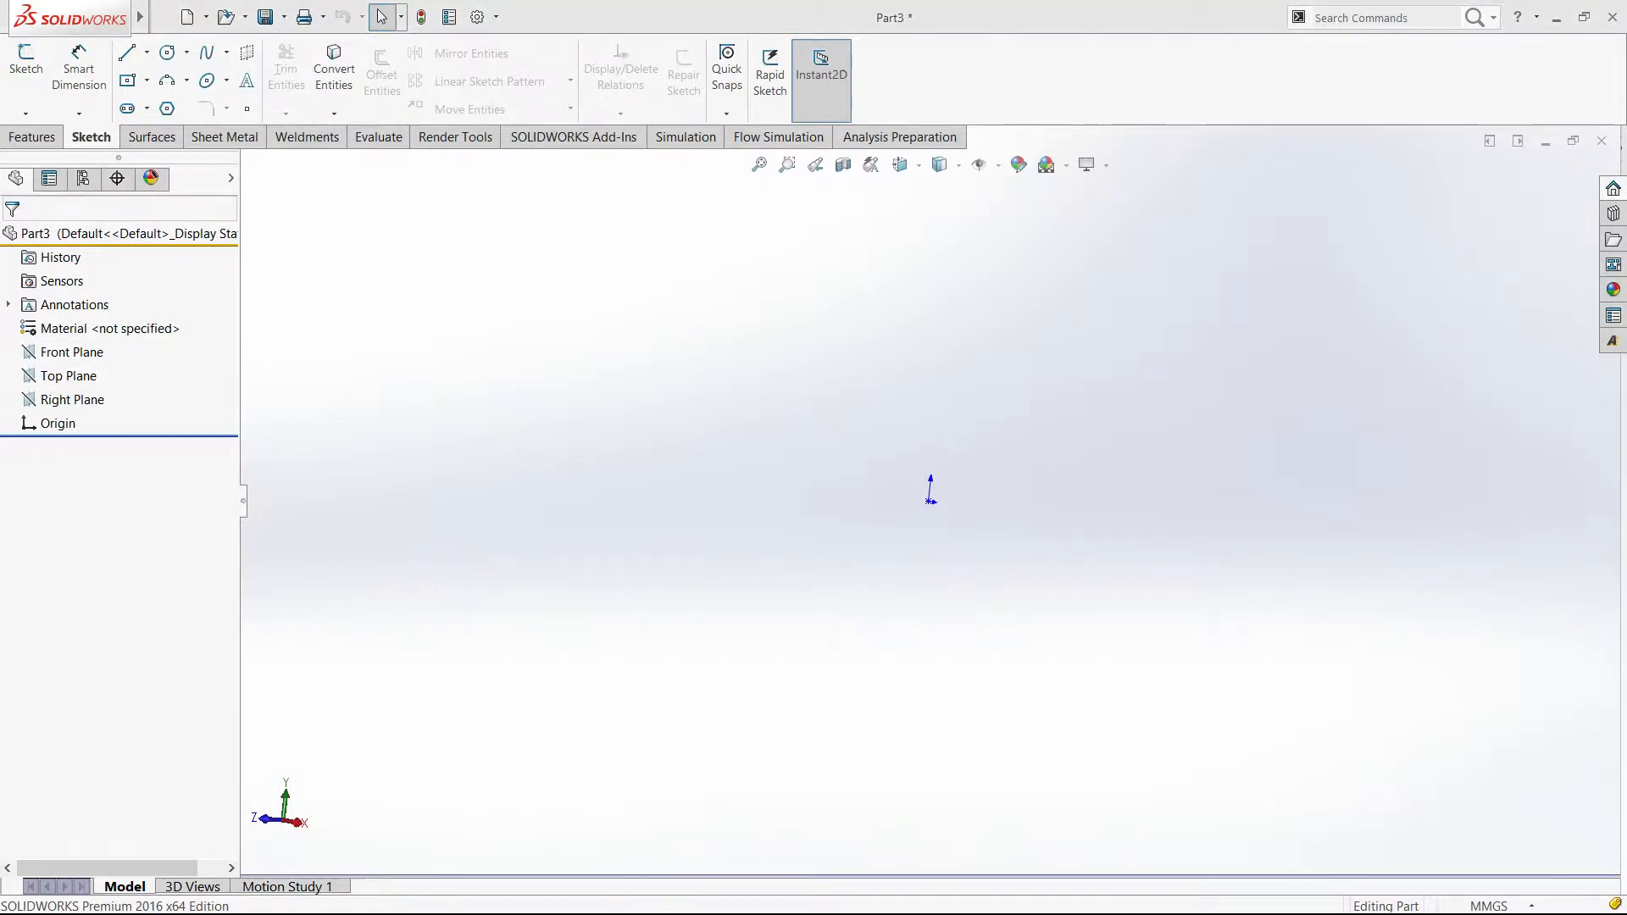
Step: Start a new sketch on the Front Plane from the Isometric view
left_click(72, 353)
key("ctrl+7")
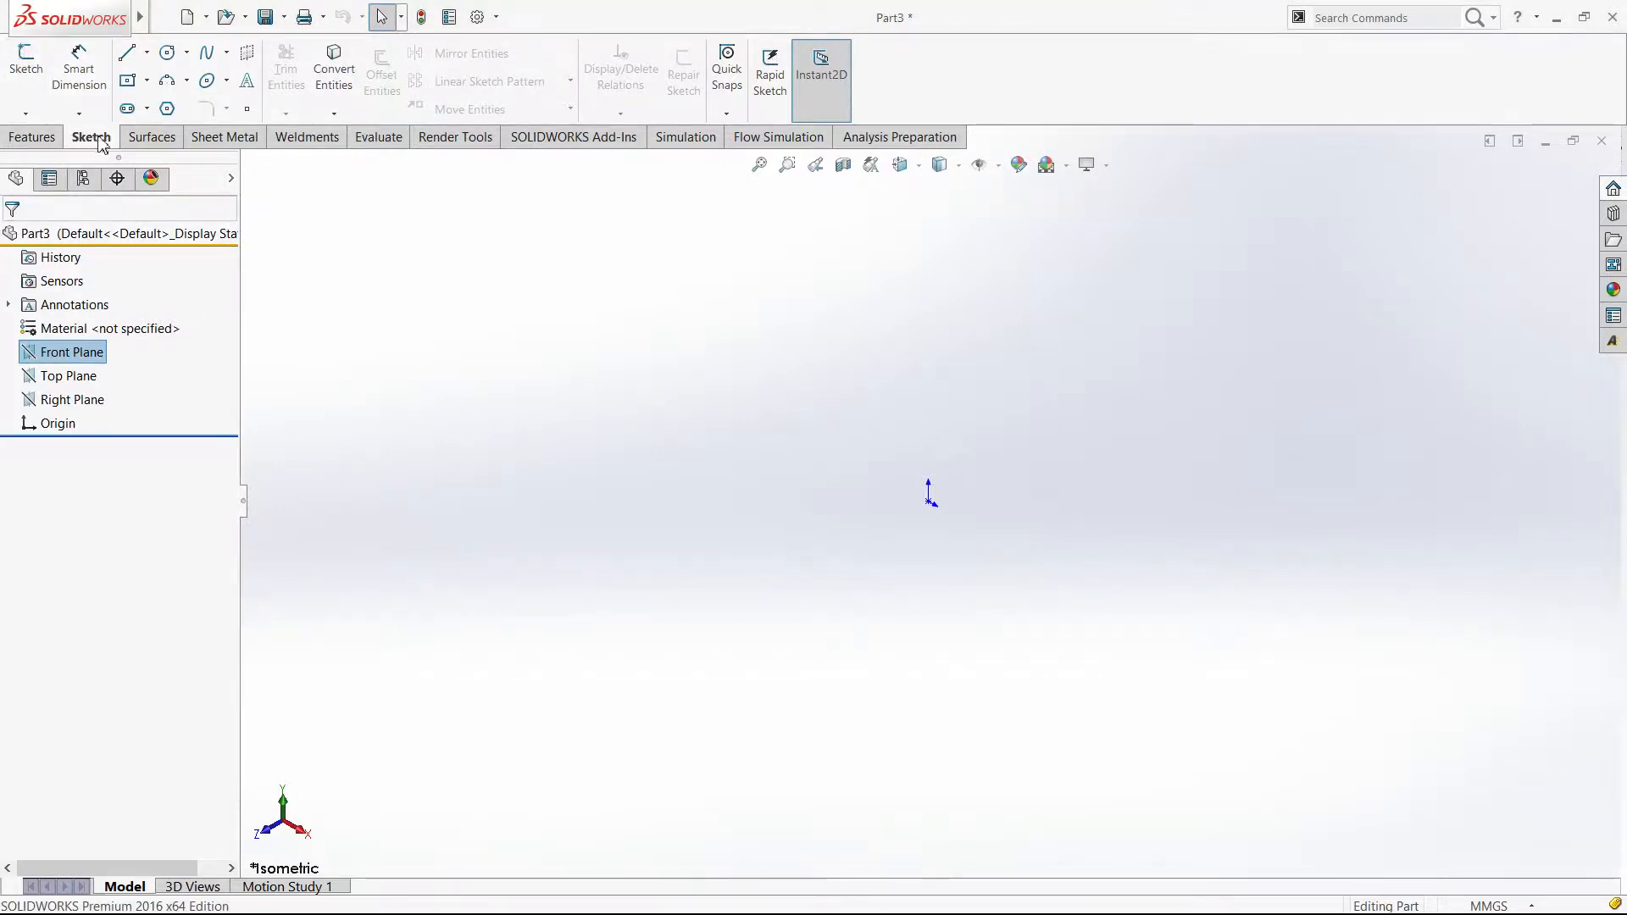
left_click(20, 75)
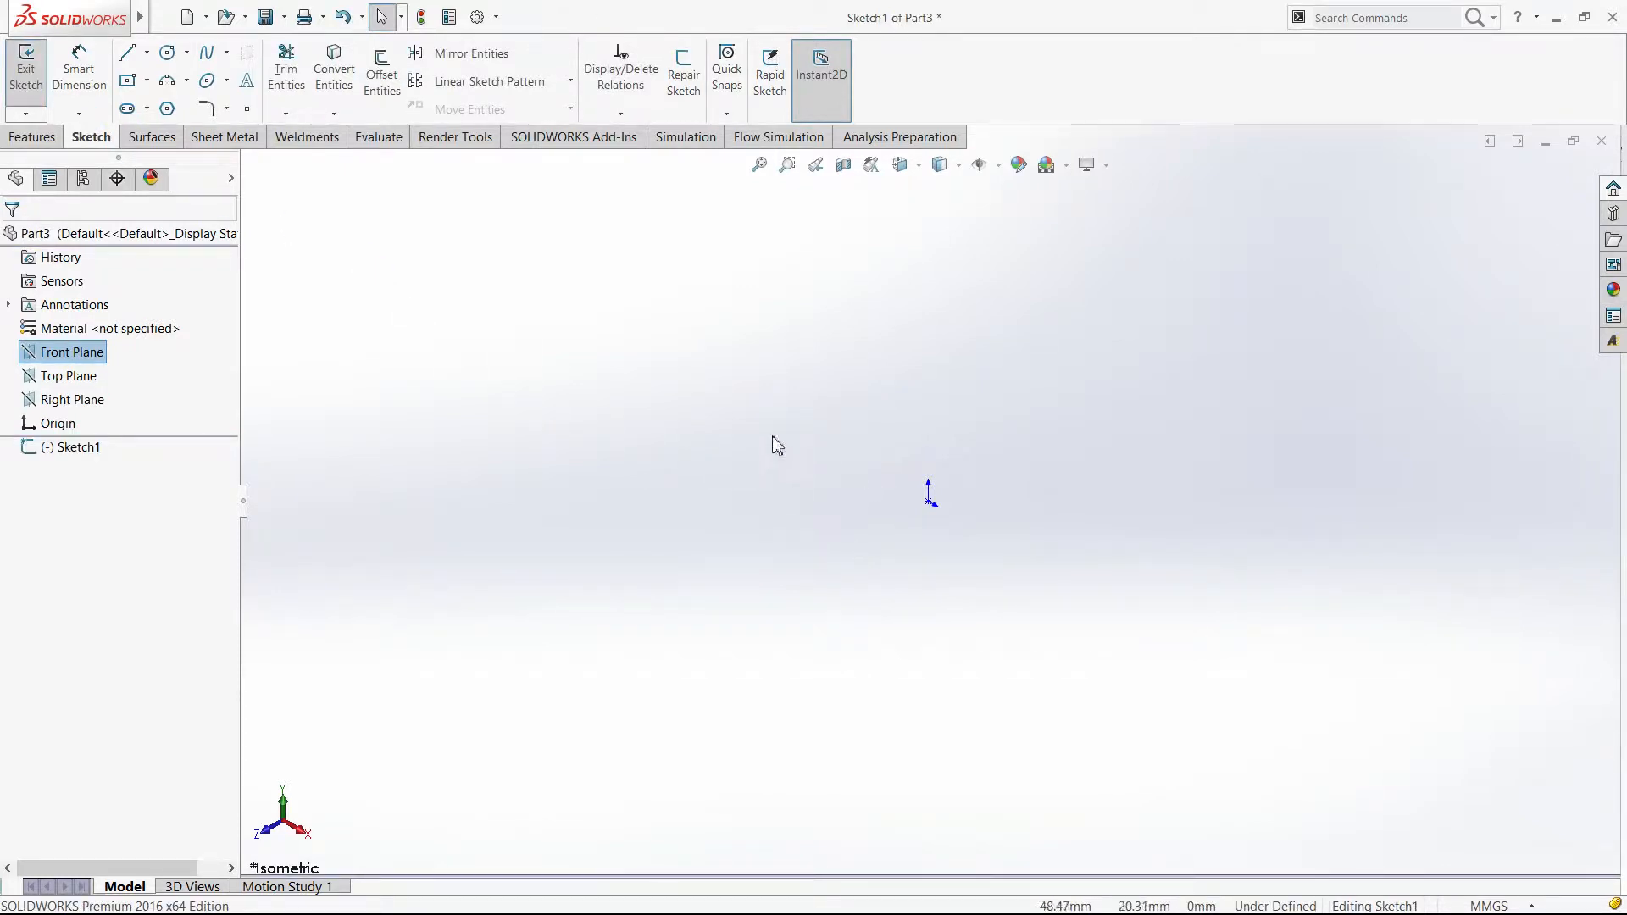
Step: Sketch a line from the origin, about 51 mm long, rising to the right at about 38°
left_click(127, 53)
left_click(928, 503)
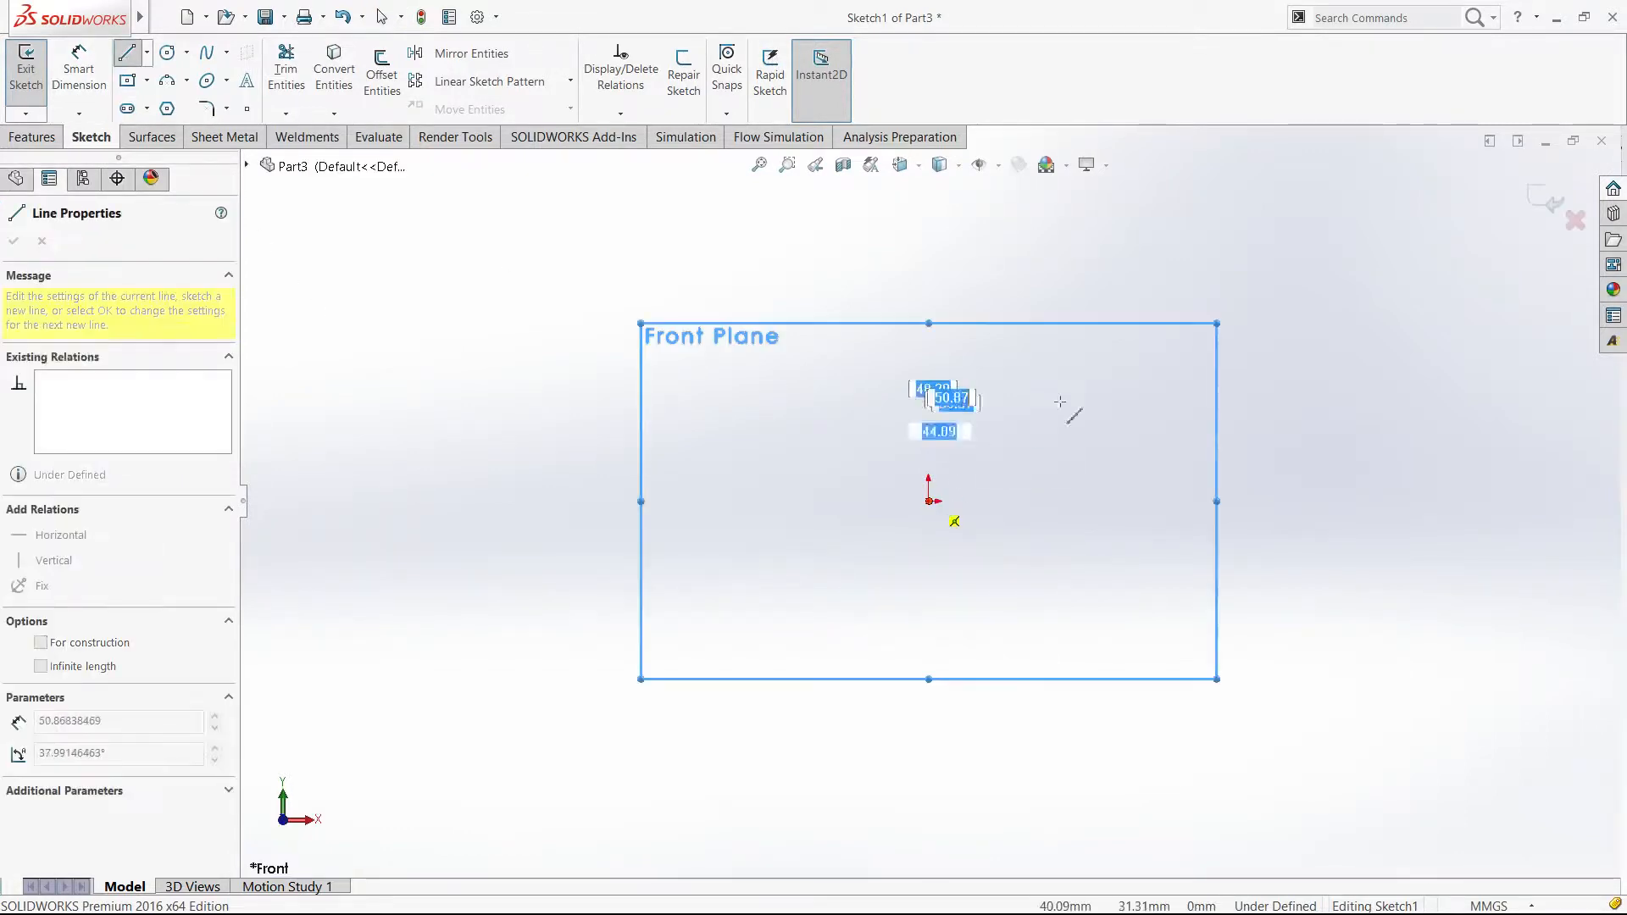
left_click(1057, 400)
key("Escape")
Step: Sketch a circle just left of the origin, and delete both the circle and the sloped line
left_click(170, 56)
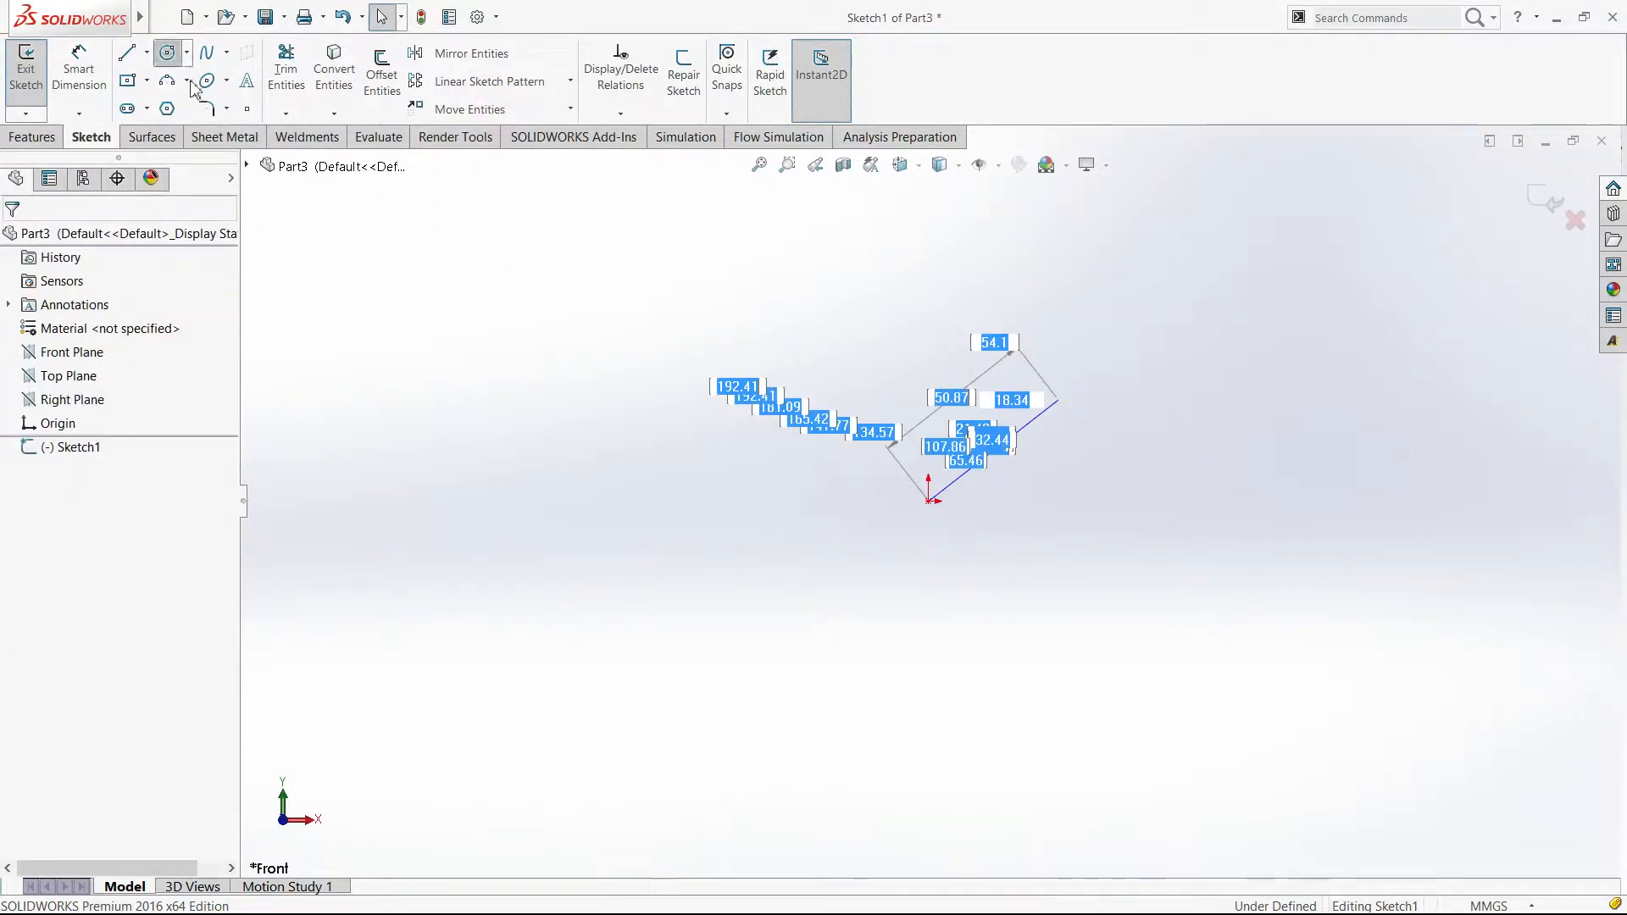
left_click(854, 490)
left_click(904, 540)
key("Escape")
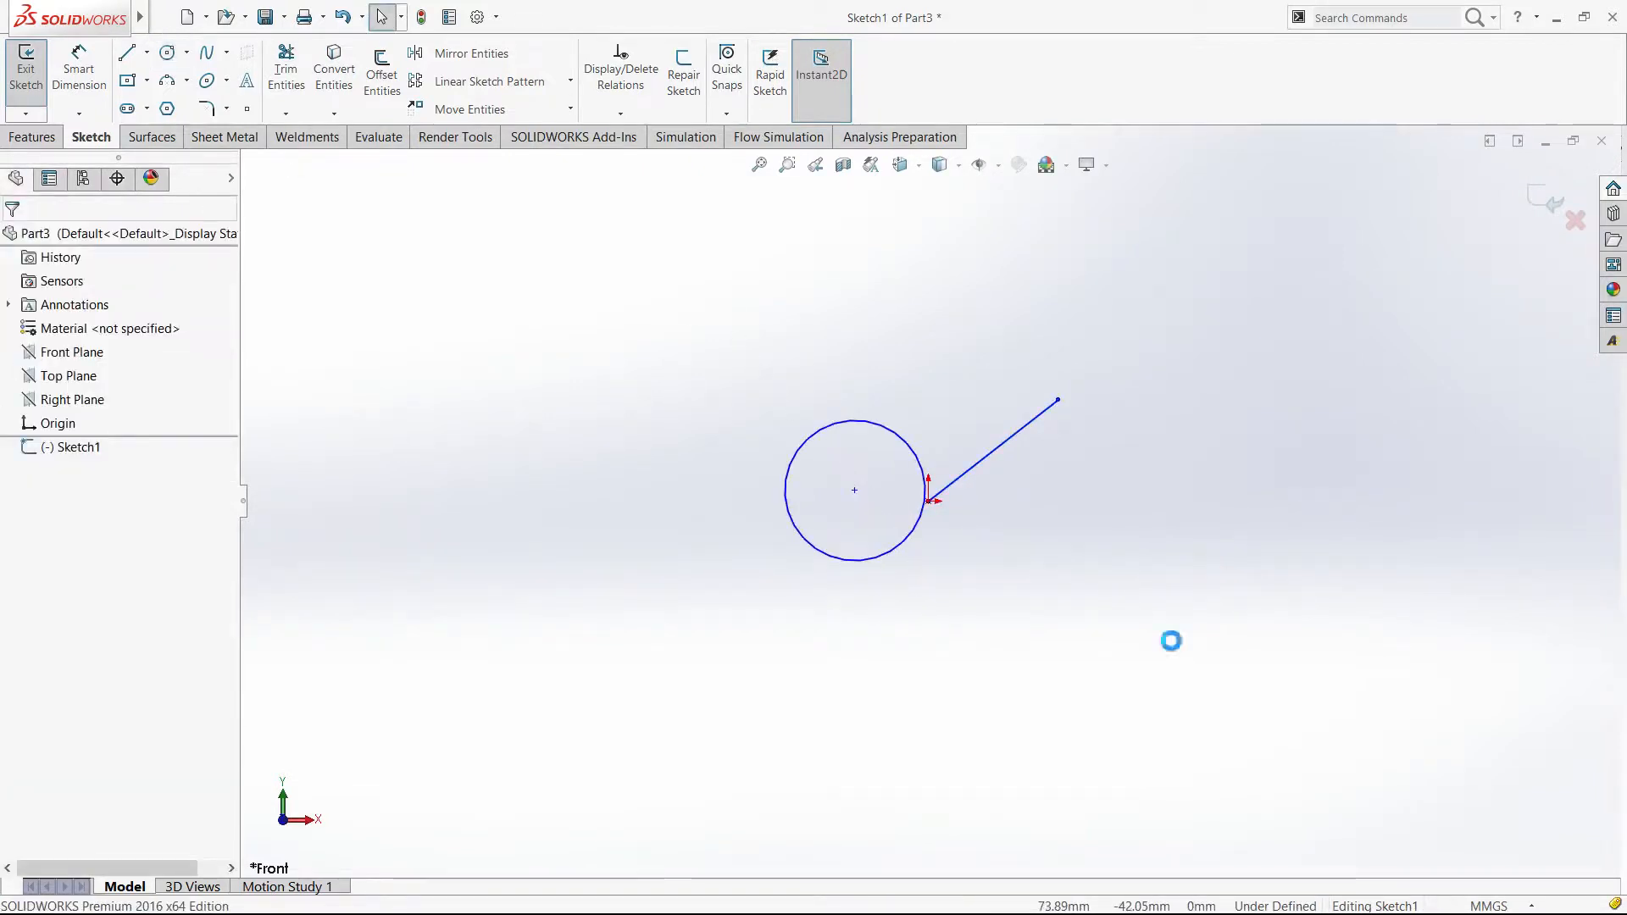
key("ctrl+a")
key("Delete")
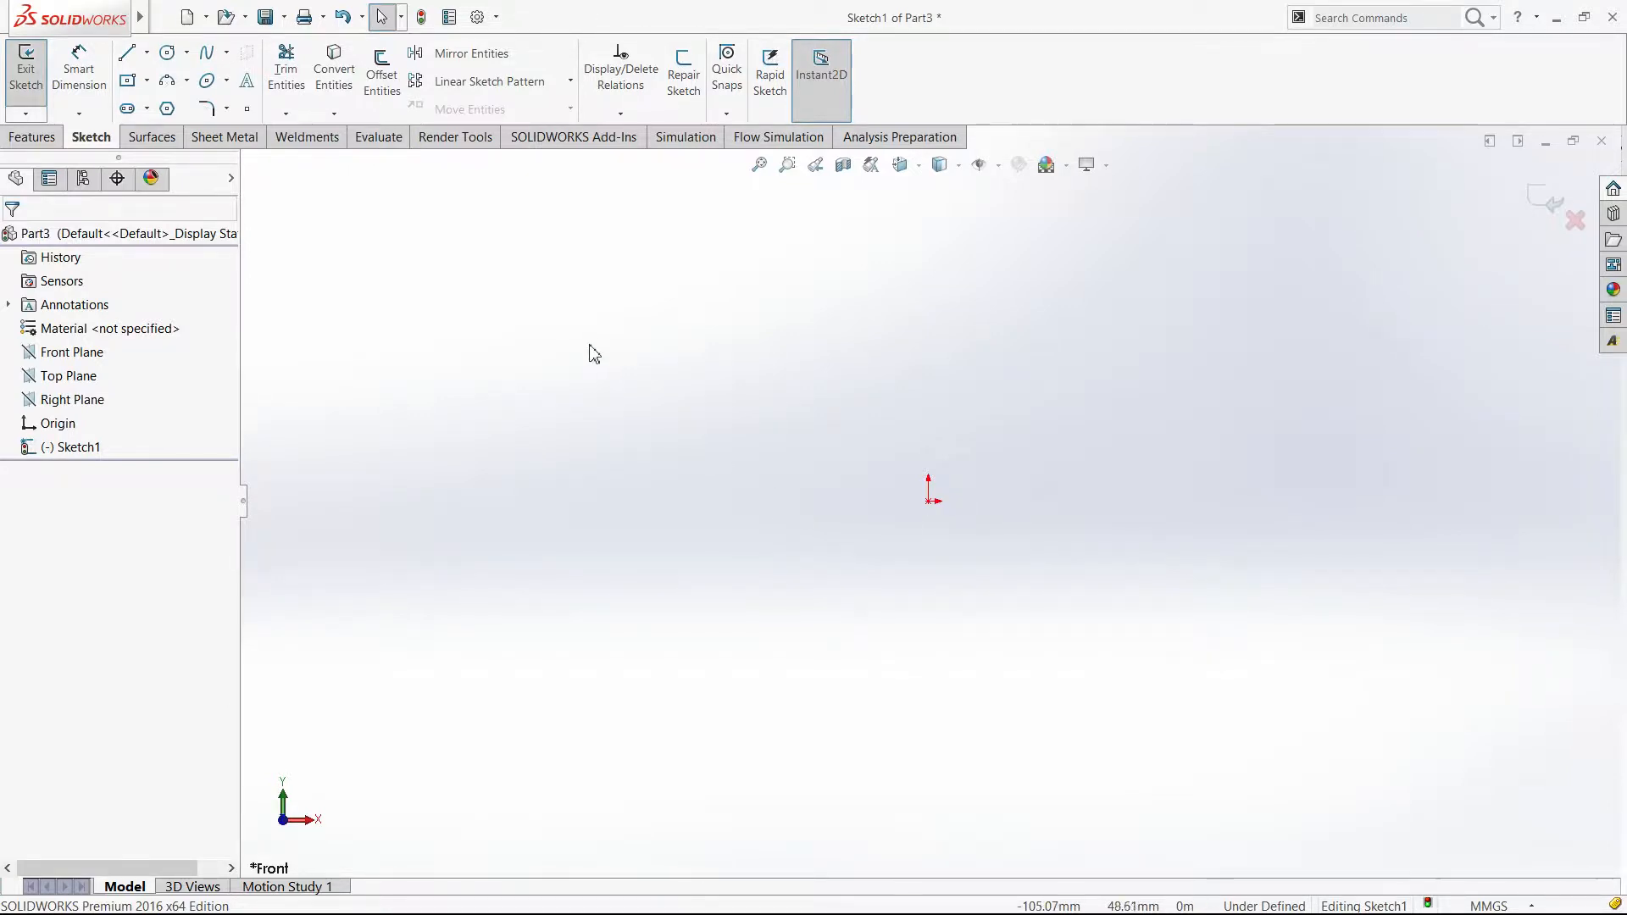
Step: Sketch a horizontal line about 68 mm long to the upper left of the origin
left_click(128, 55)
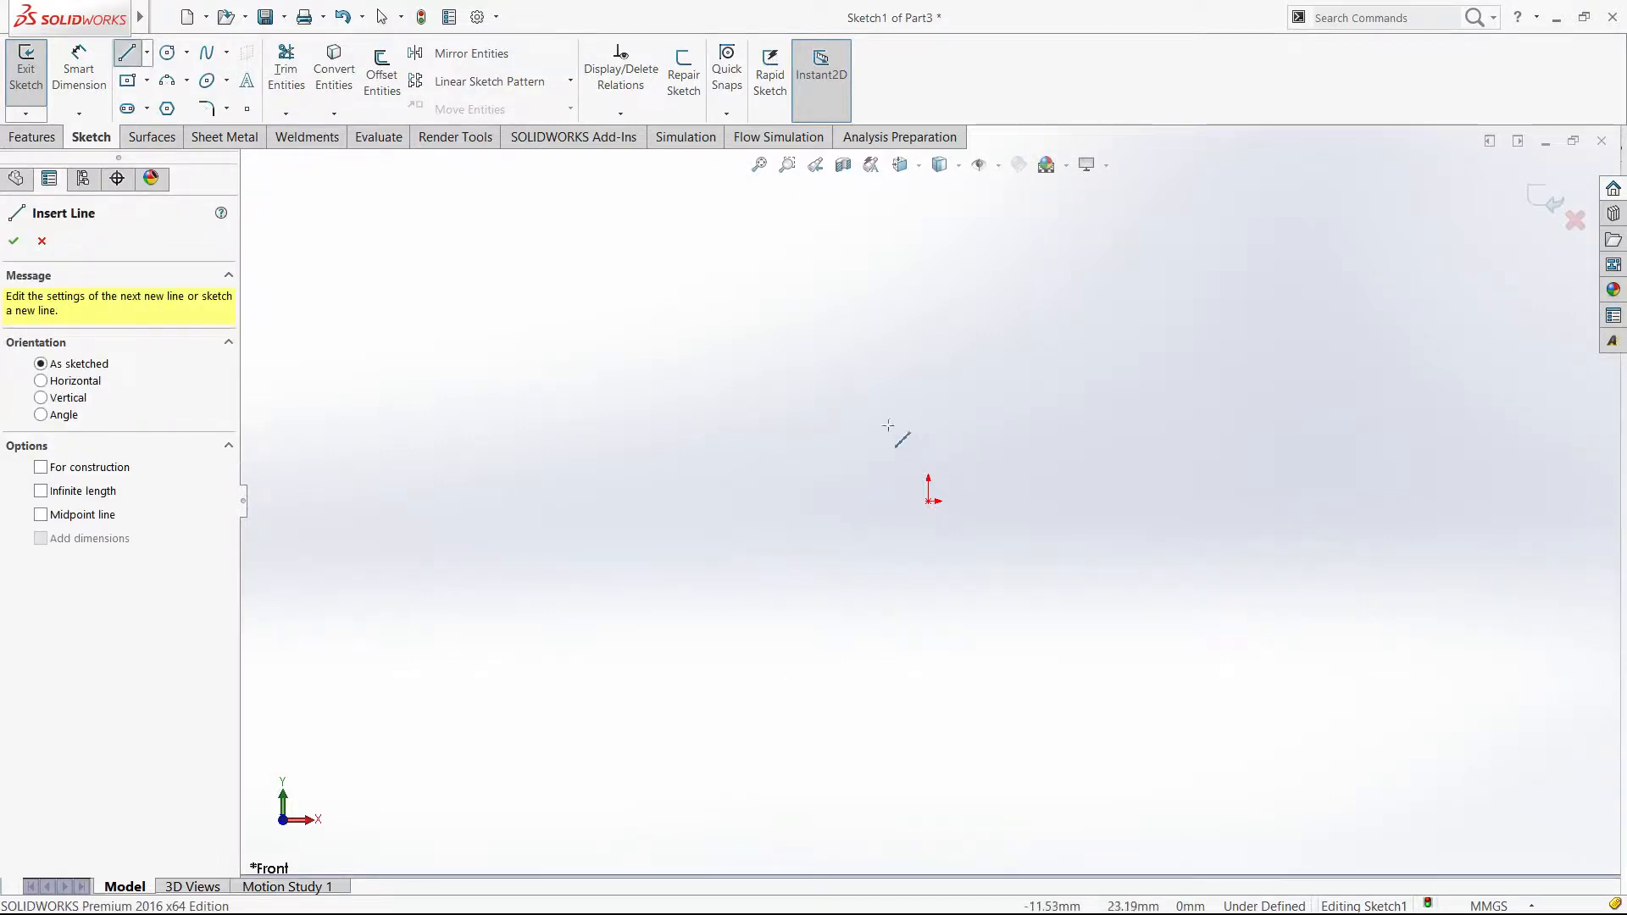
left_click(577, 341)
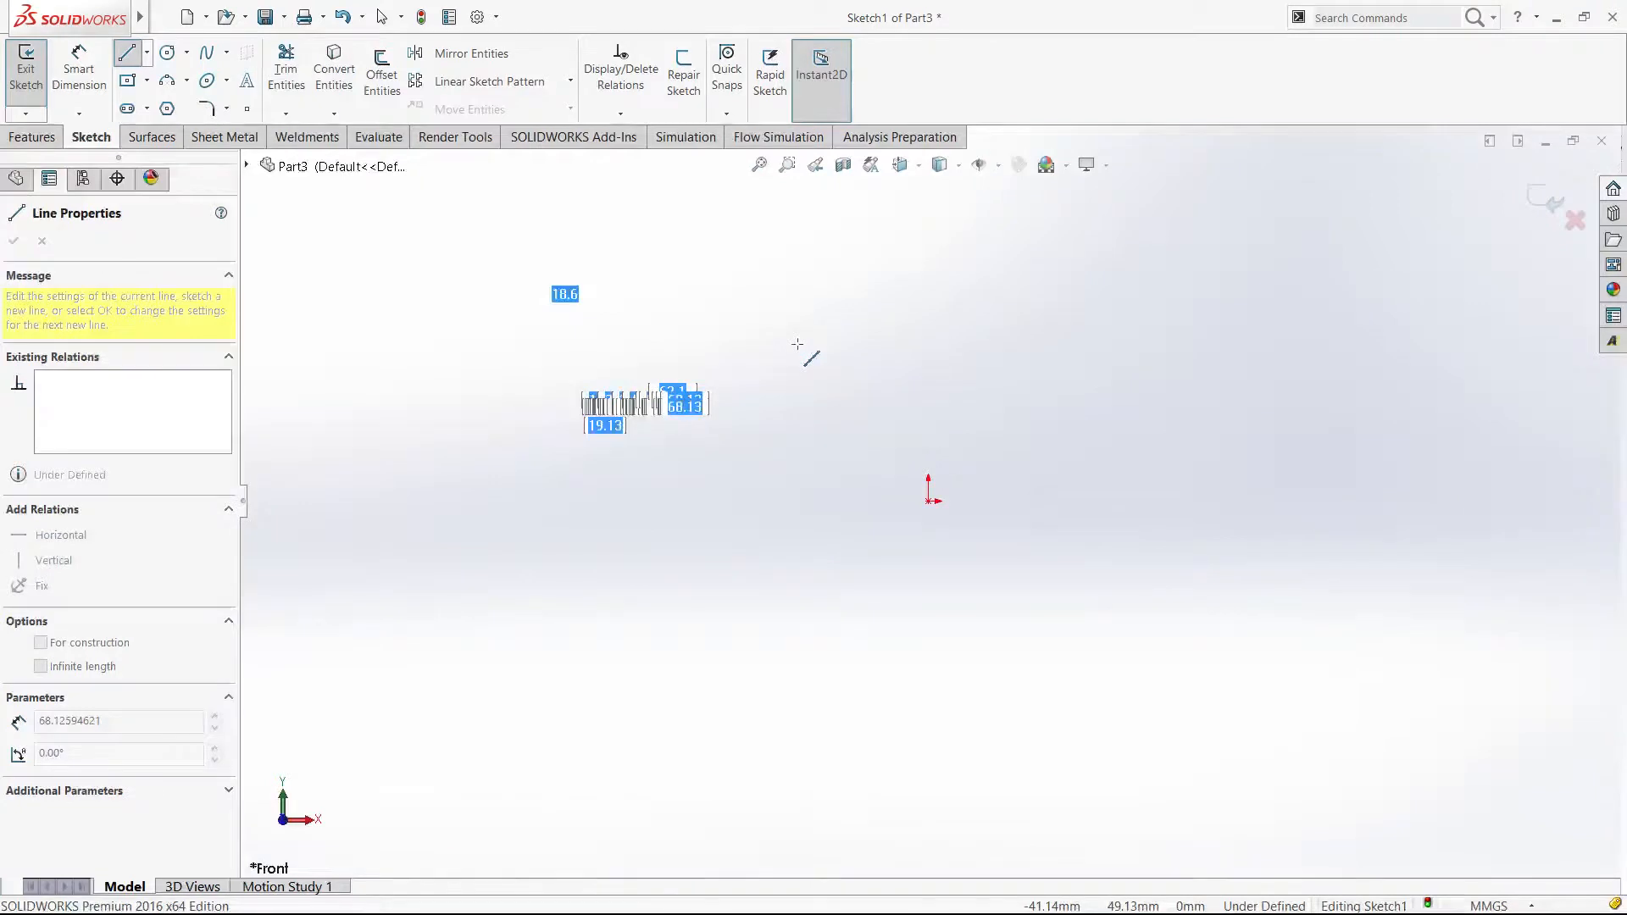
left_click(796, 344)
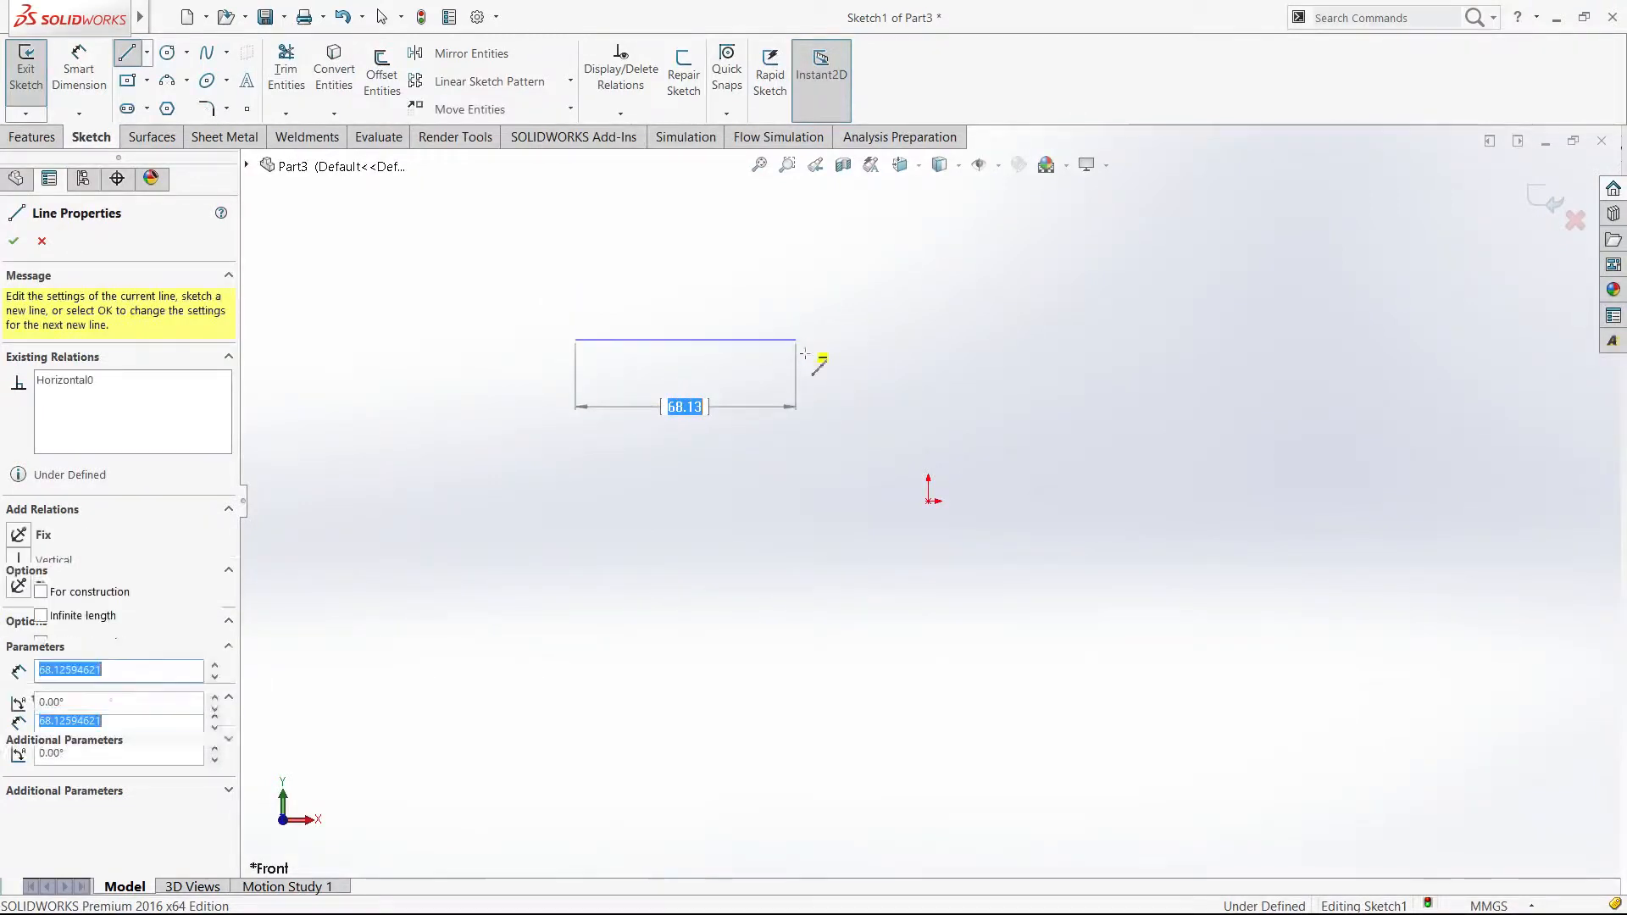
key("Escape")
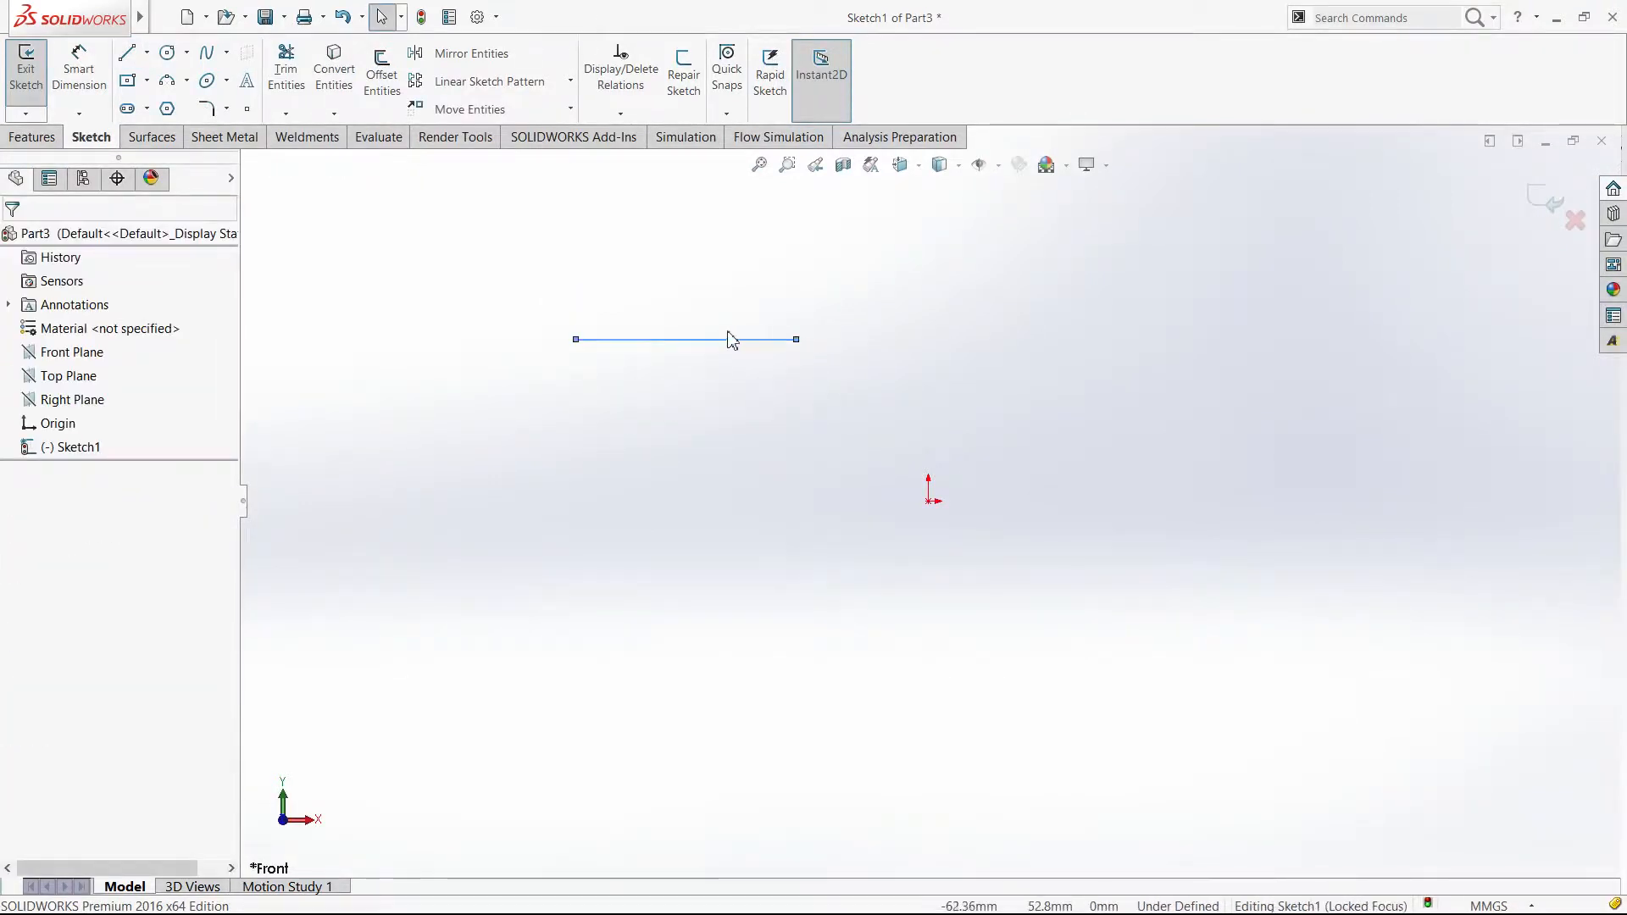
Step: Inspect the horizontal line's relations, and lengthen the line by moving its right endpoint up and to the right
left_click(727, 342)
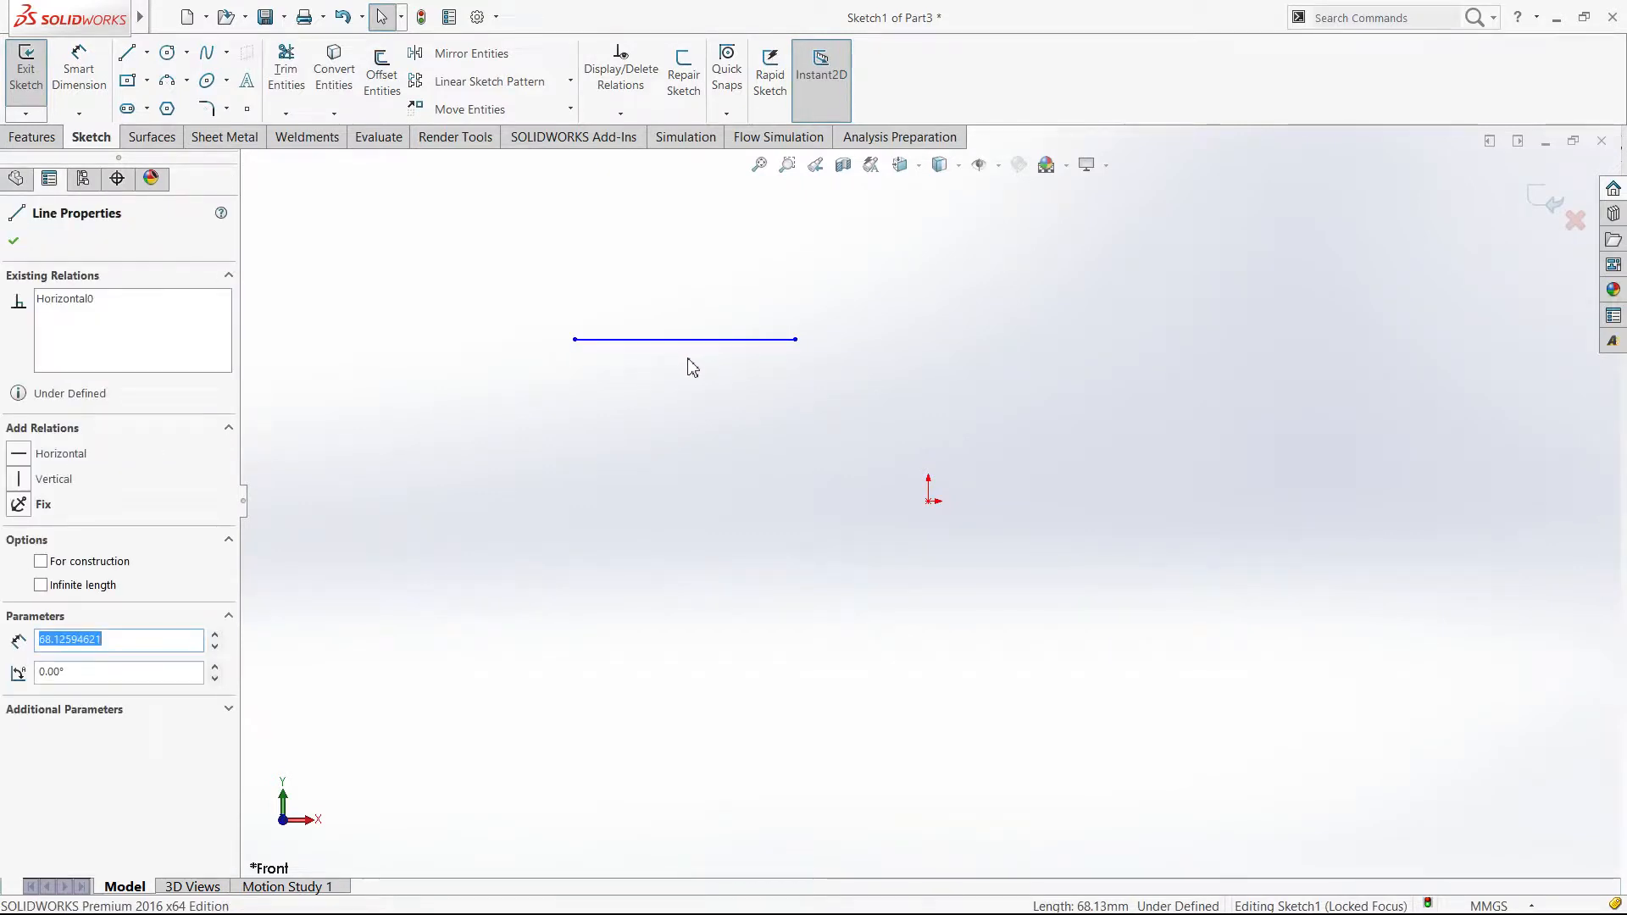
key("alt+Tab")
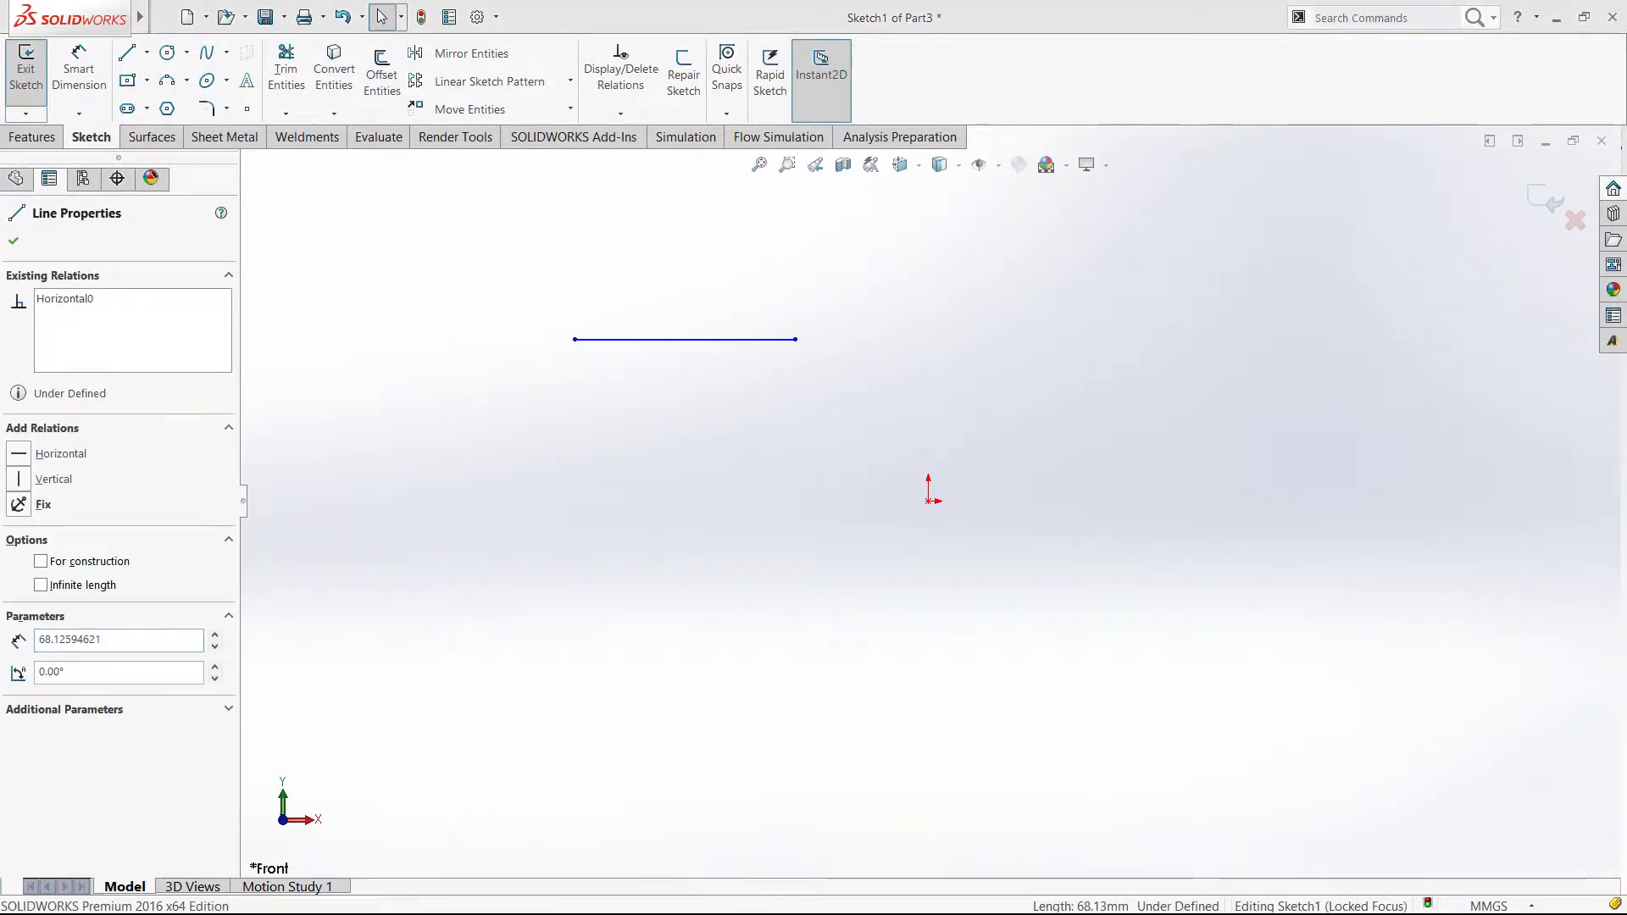
left_click(699, 387)
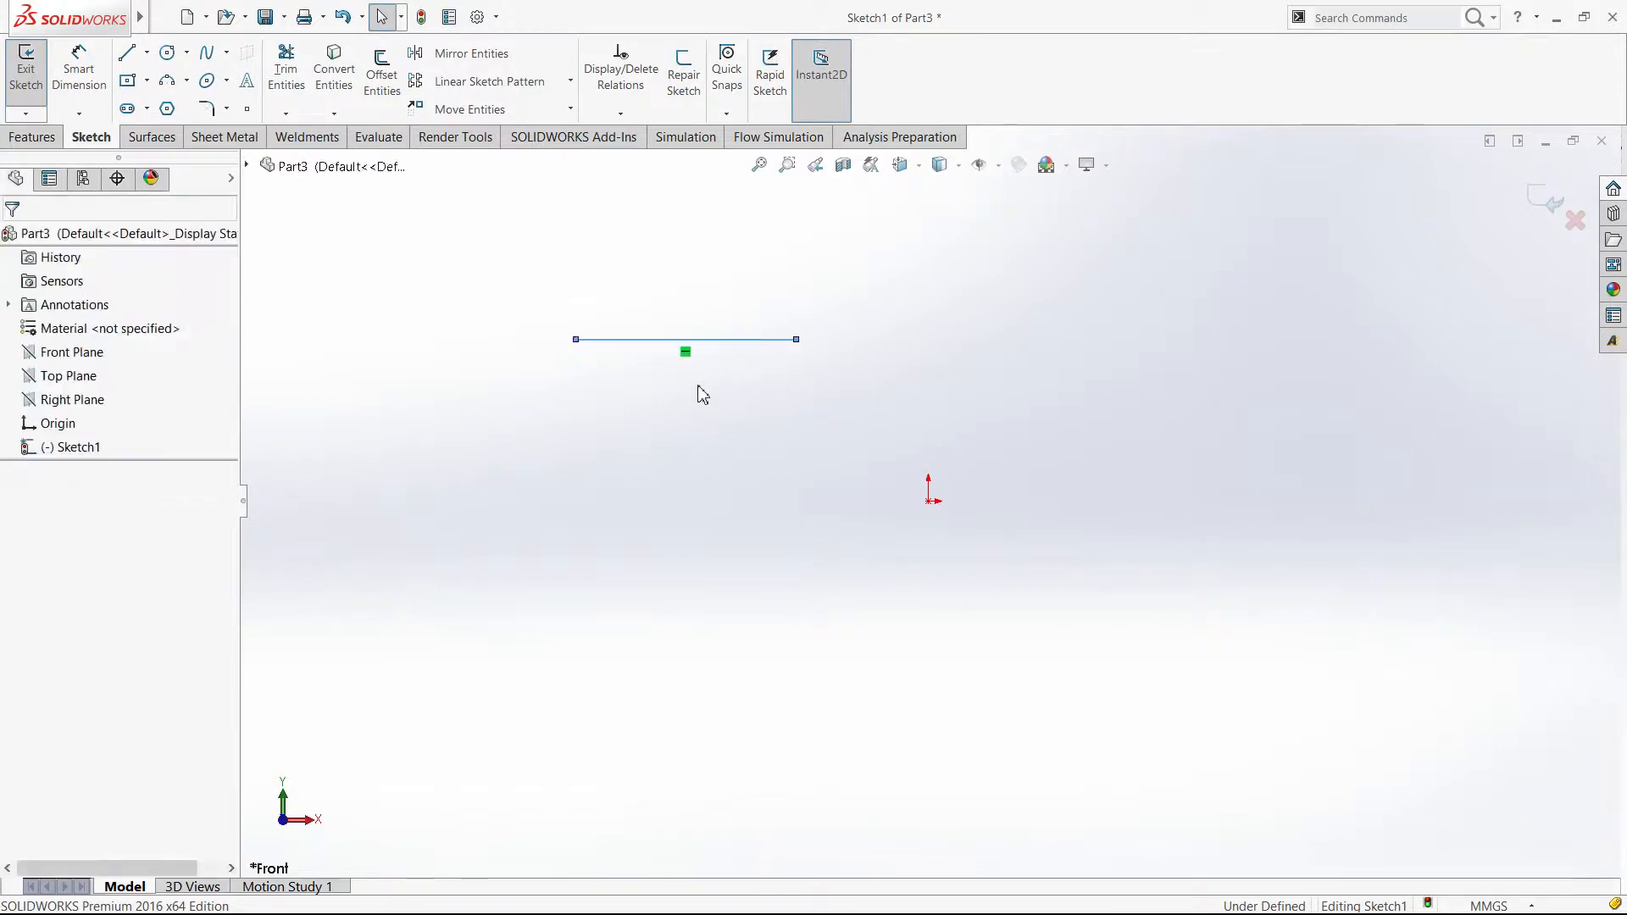
left_click(796, 341)
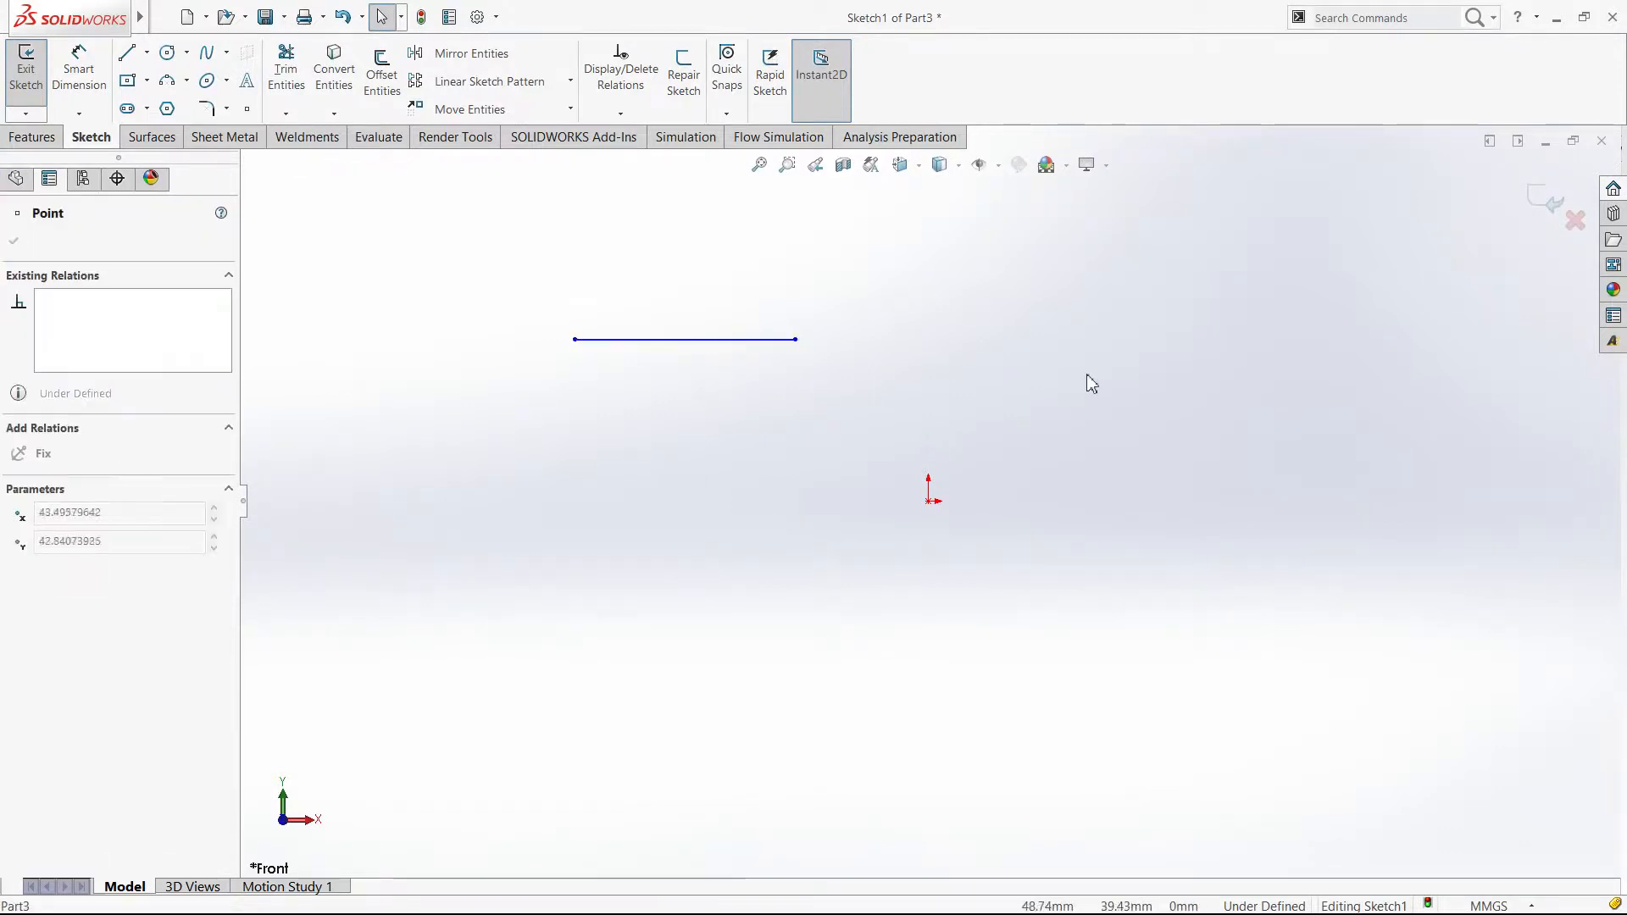
left_click_drag(796, 339, 838, 289)
left_click(703, 449)
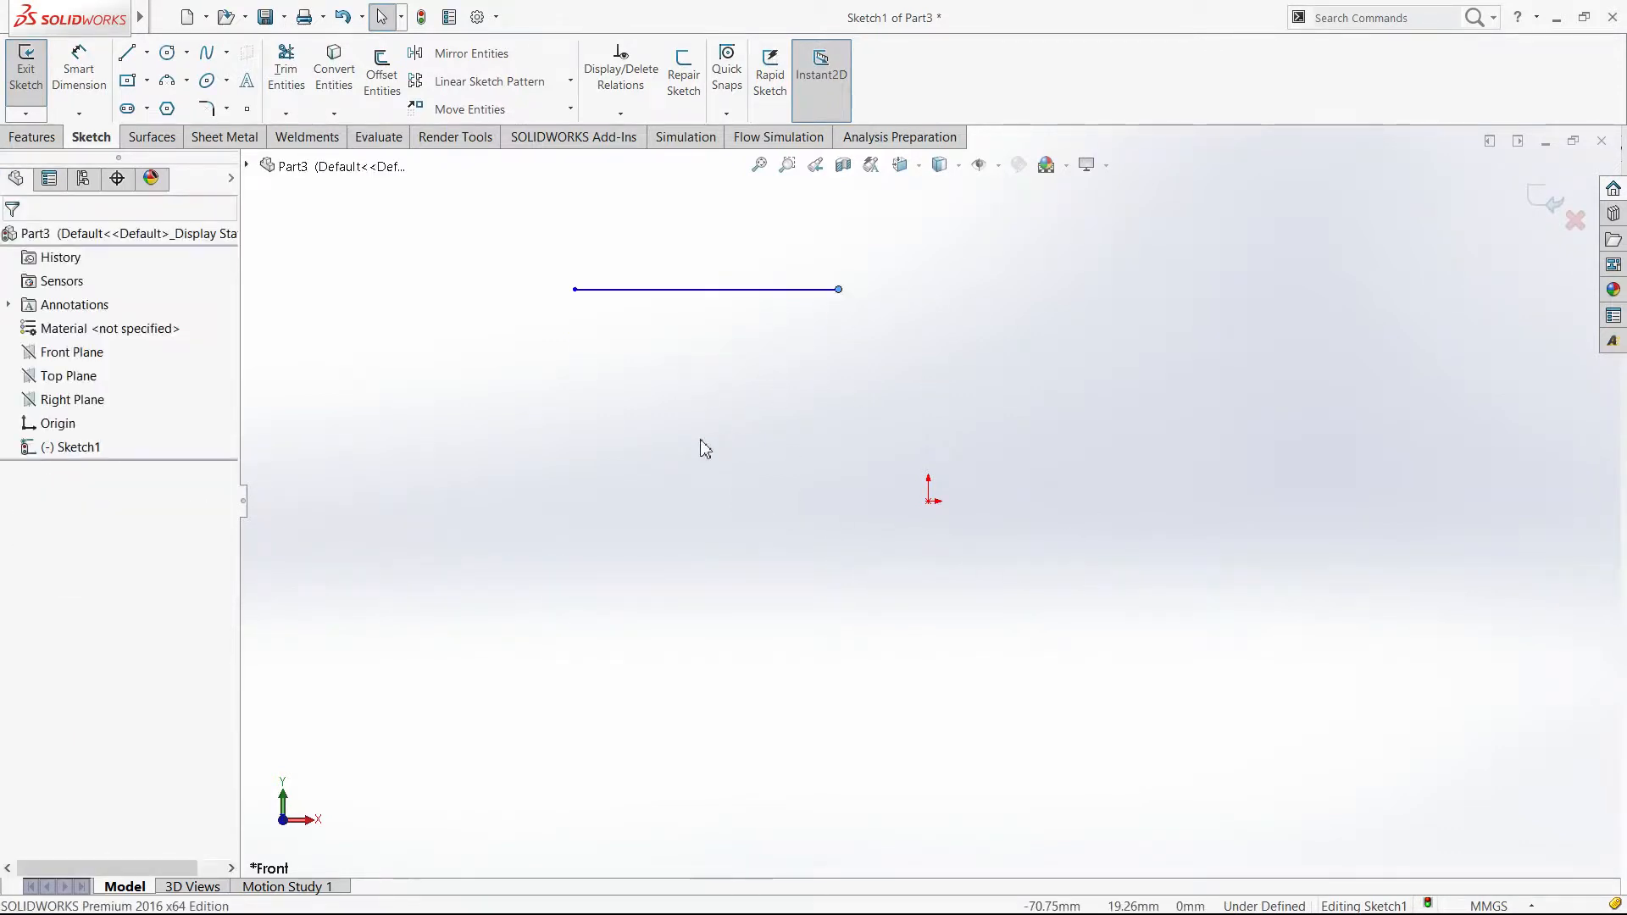
Step: Sketch a vertical line about 79 mm long, below and to the left of the horizontal line
left_click(127, 52)
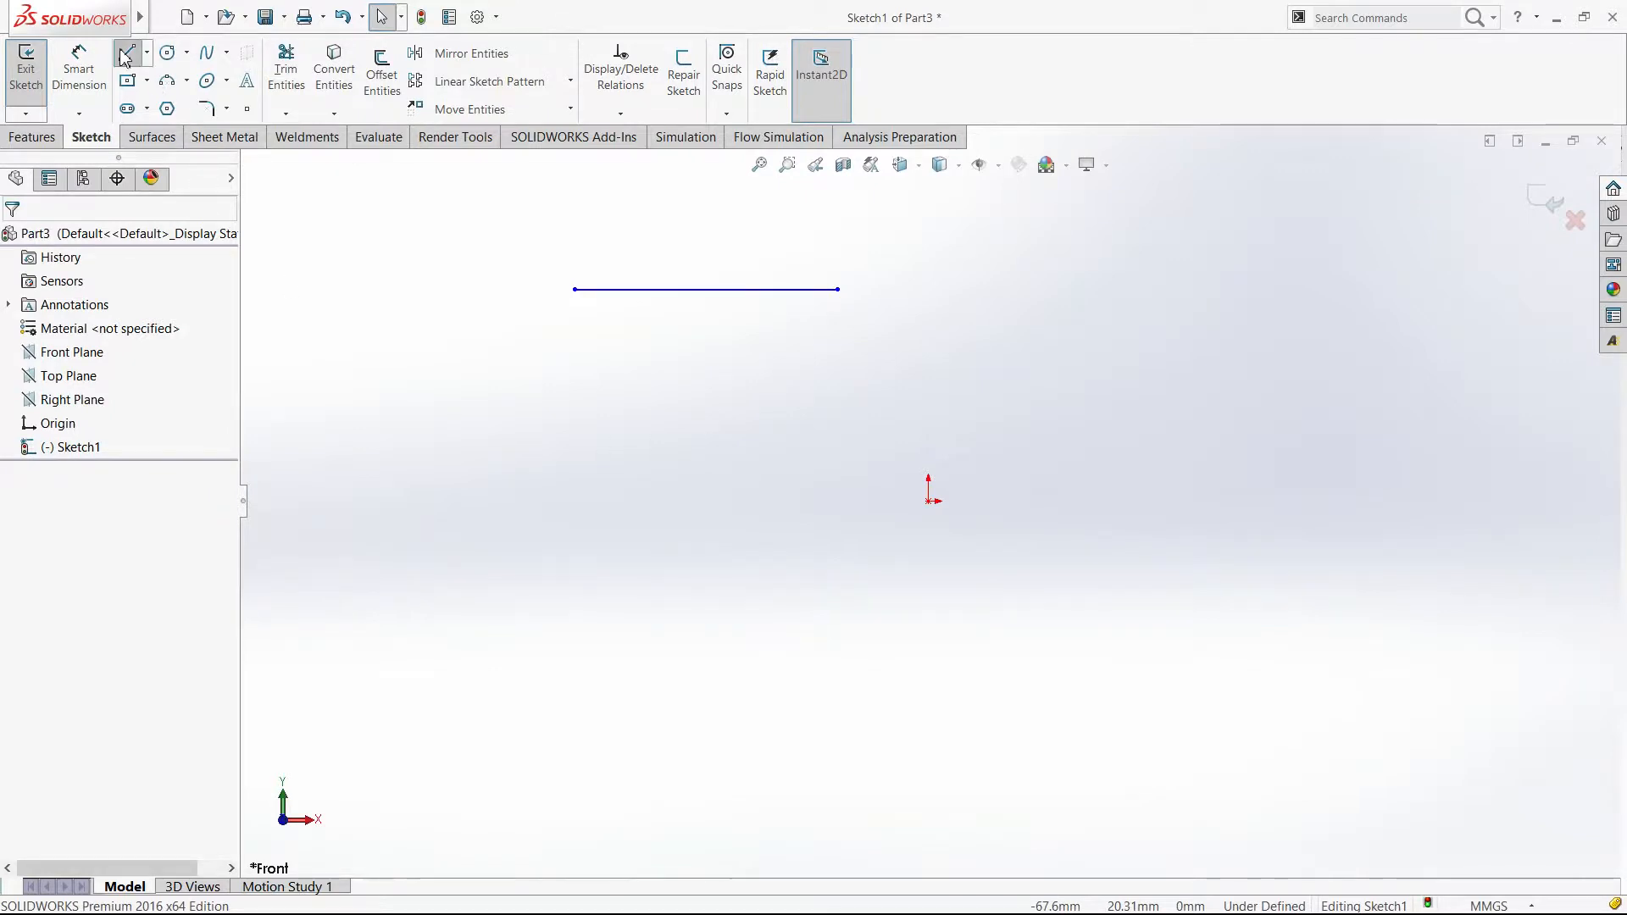
left_click(469, 360)
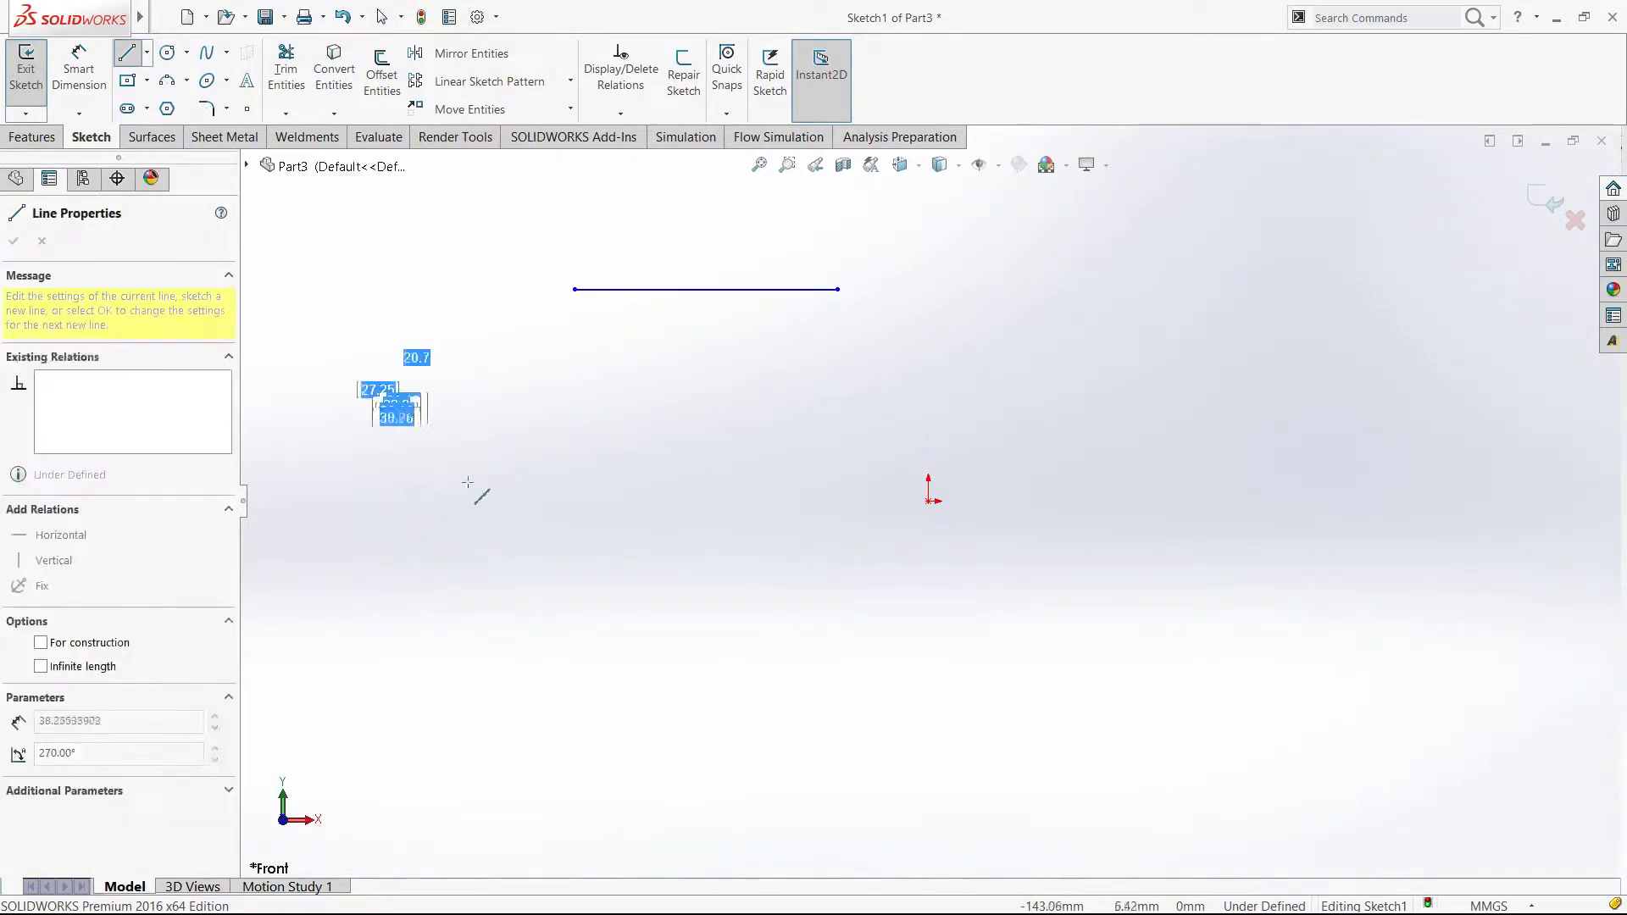
left_click(464, 613)
key("Escape")
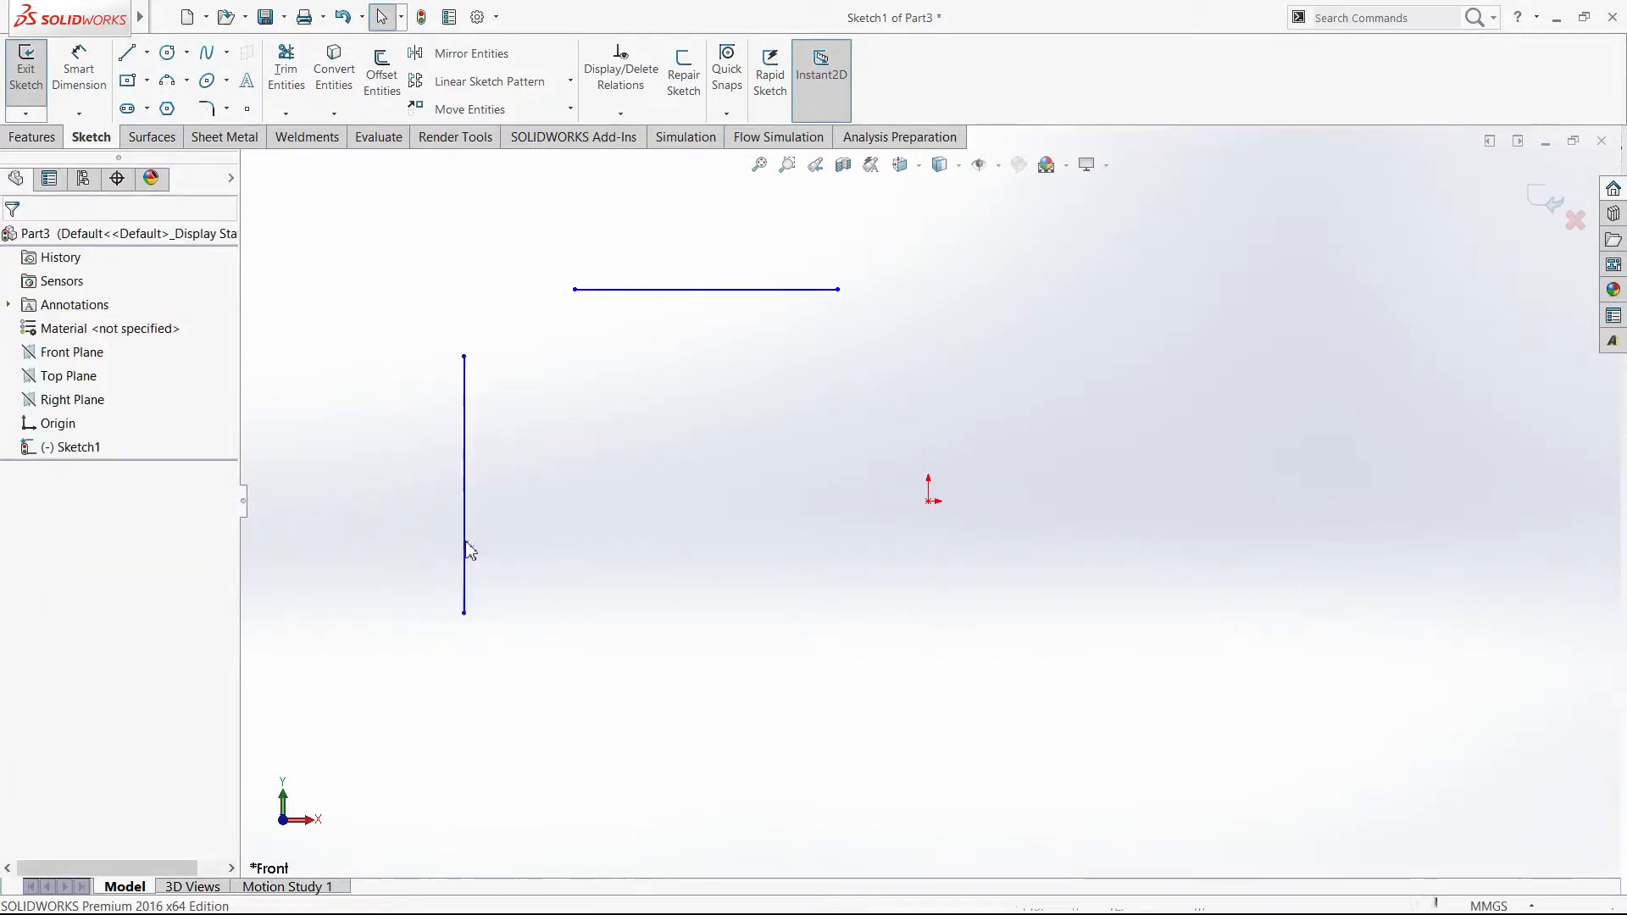
Step: Inspect the vertical line's relations, and shorten the line by moving its upper endpoint down to about Y 19 mm
left_click(466, 545)
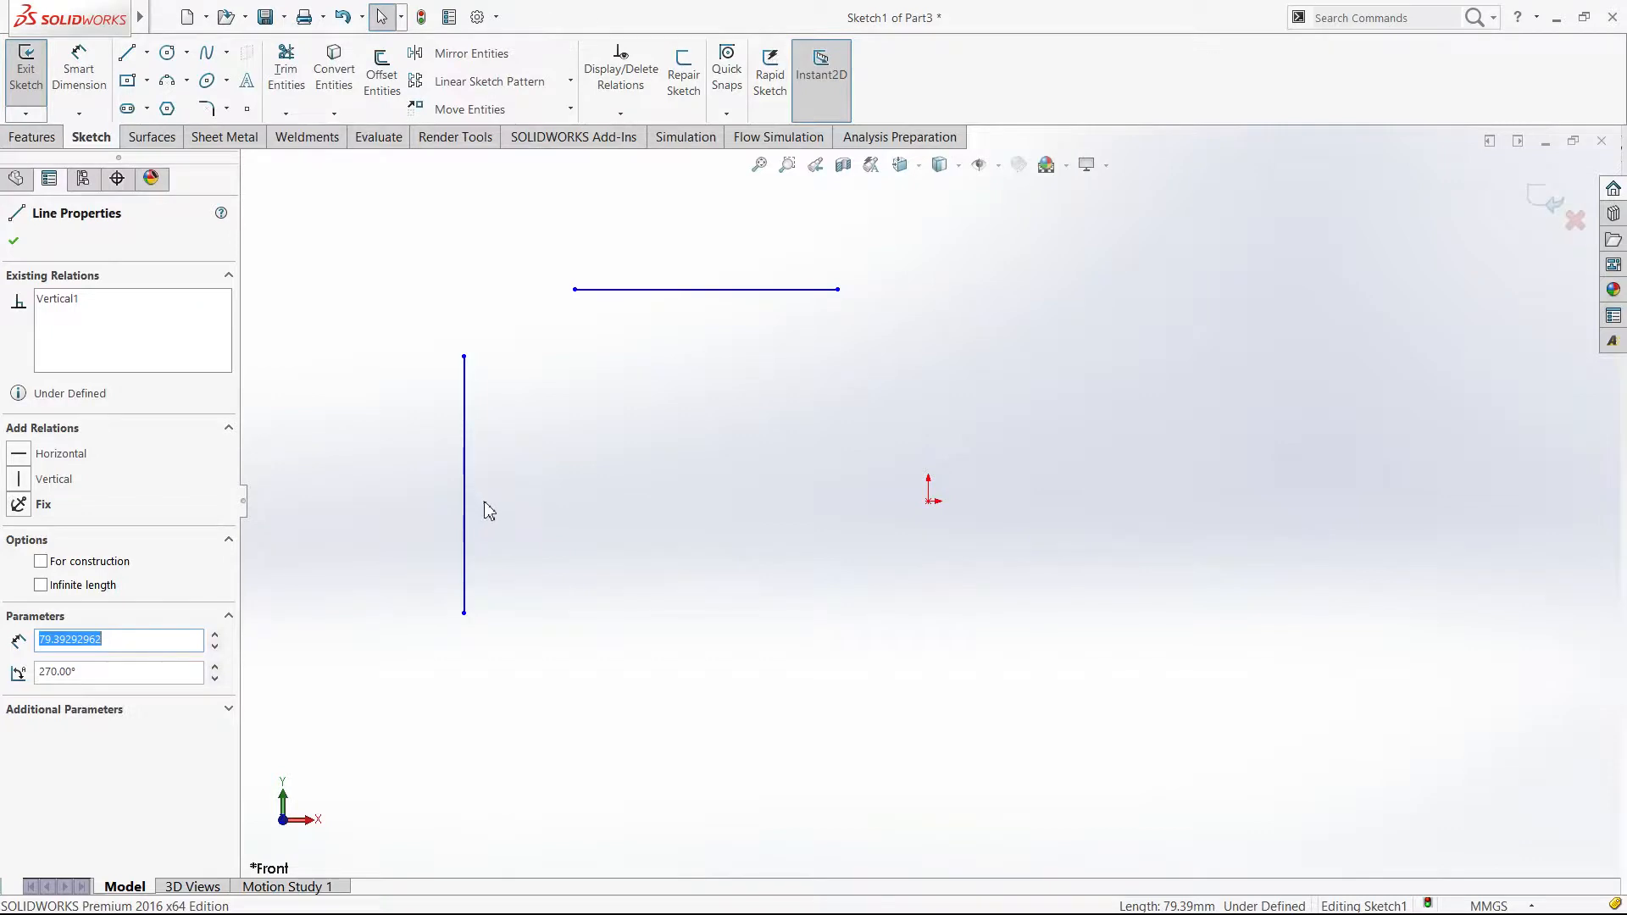
left_click(537, 582)
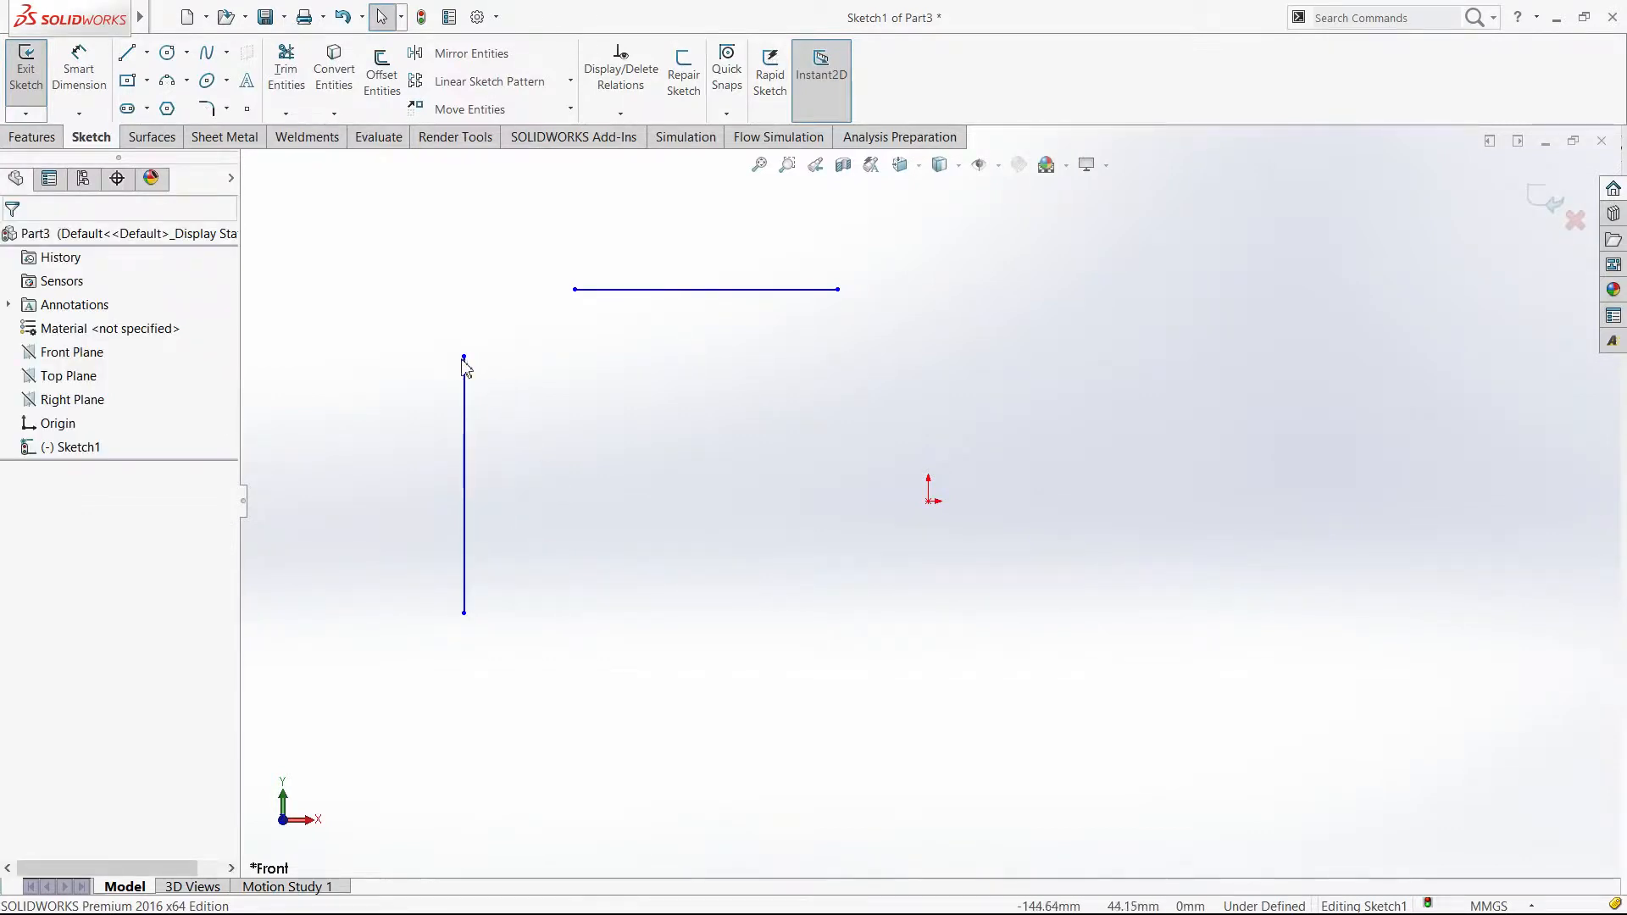
left_click_drag(463, 358, 461, 438)
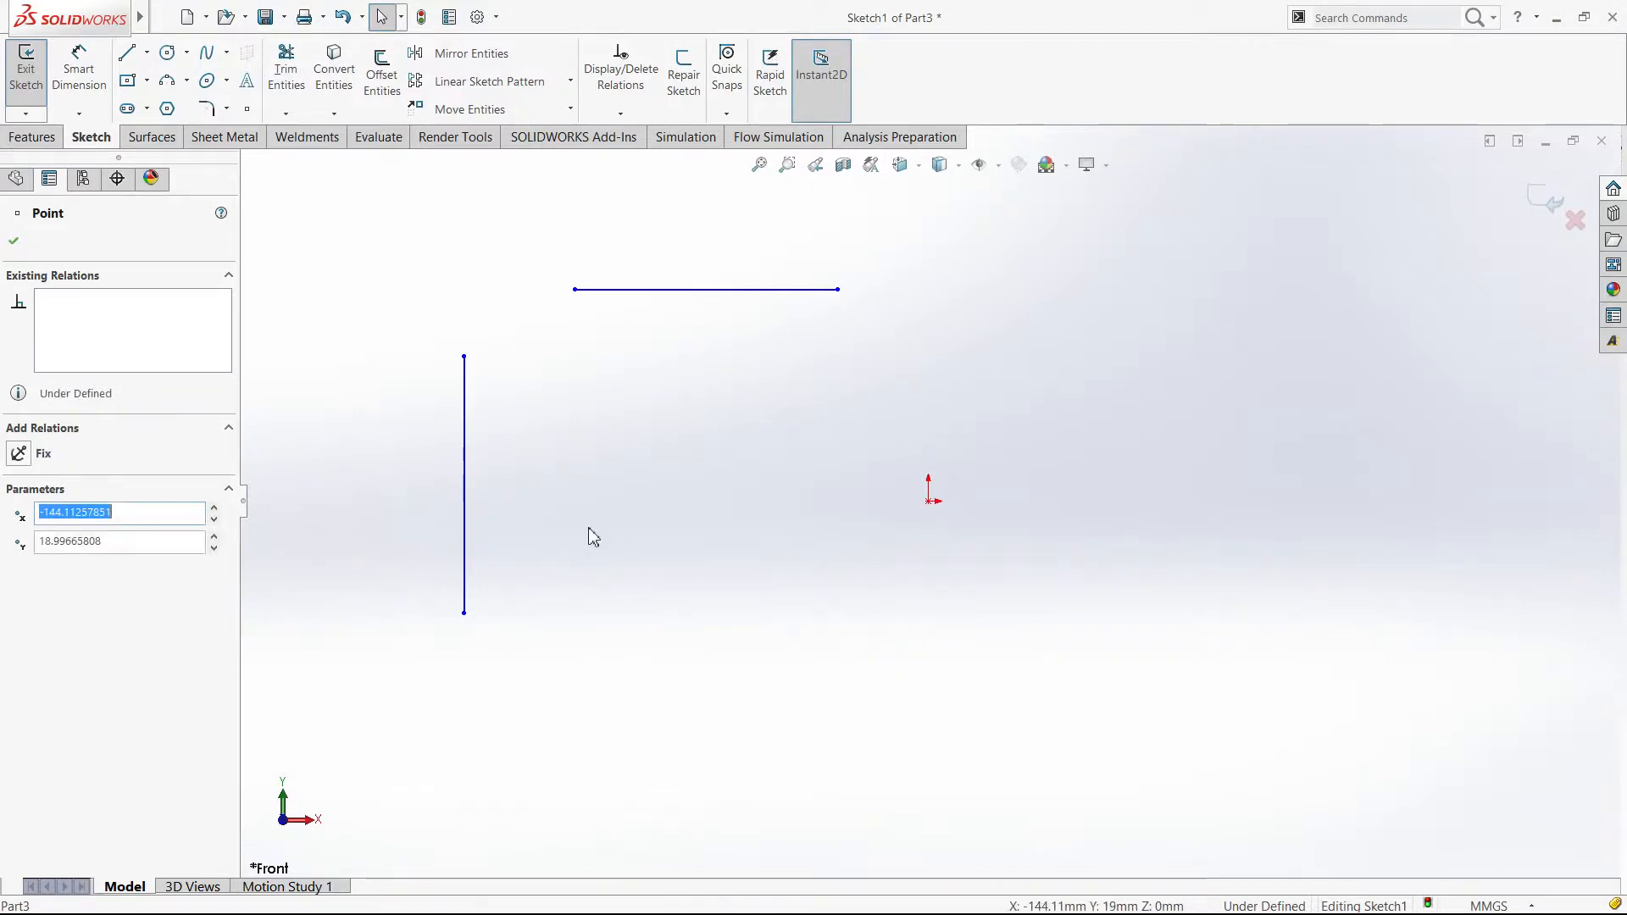
left_click(592, 536)
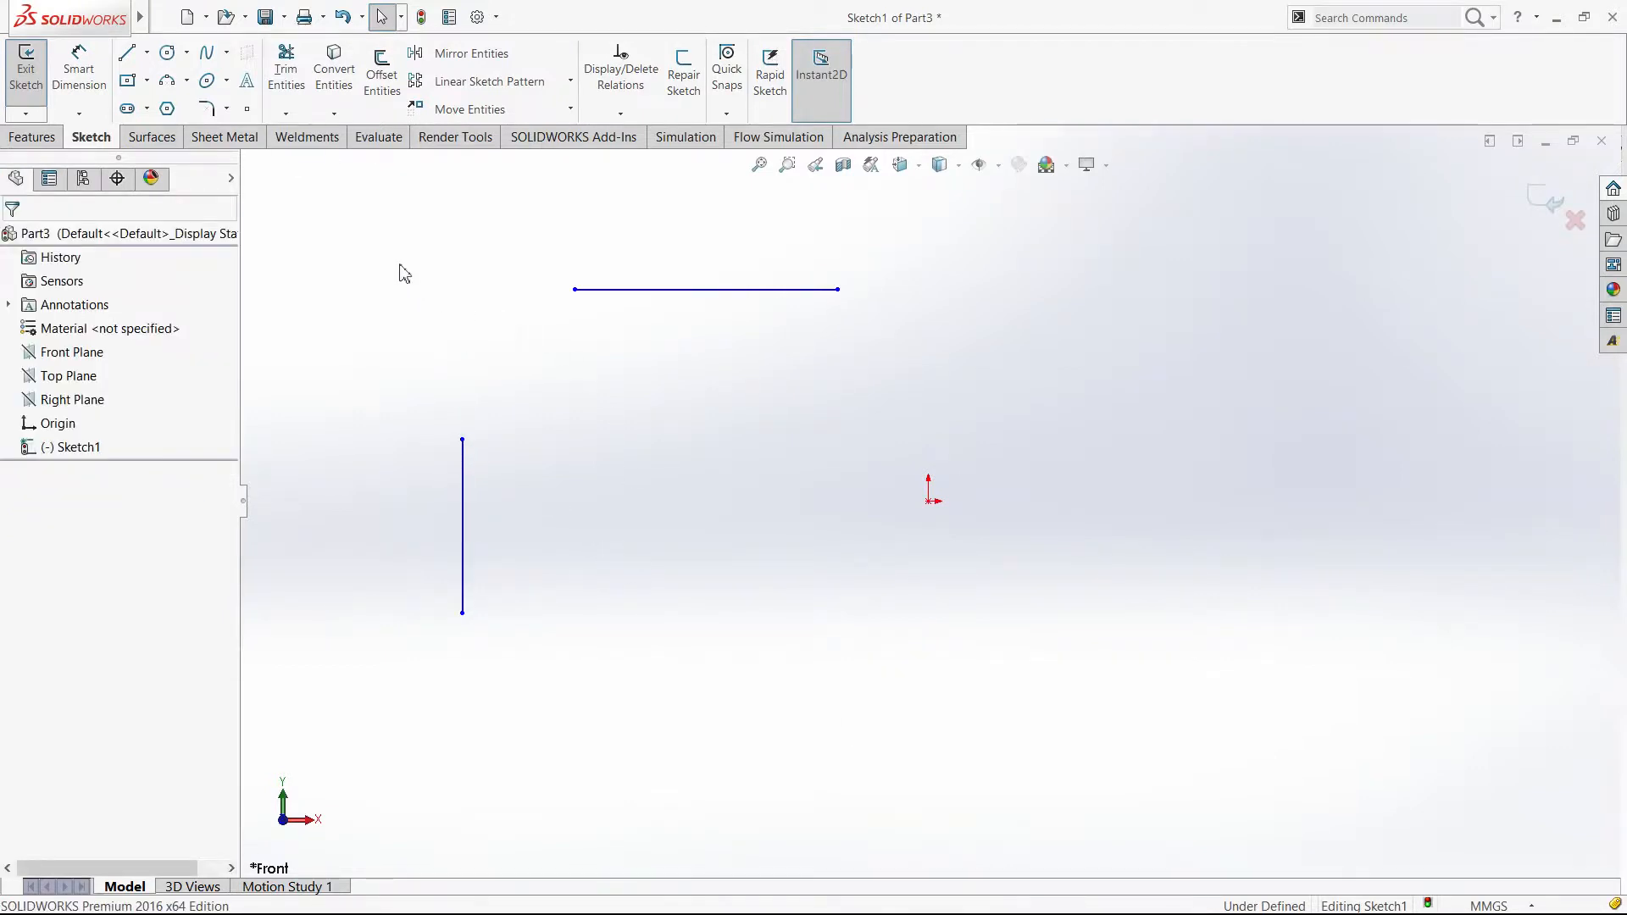
Step: Dimension the vertical line's length at 1270 mm, with the dimension placed to the left of the line
left_click(81, 87)
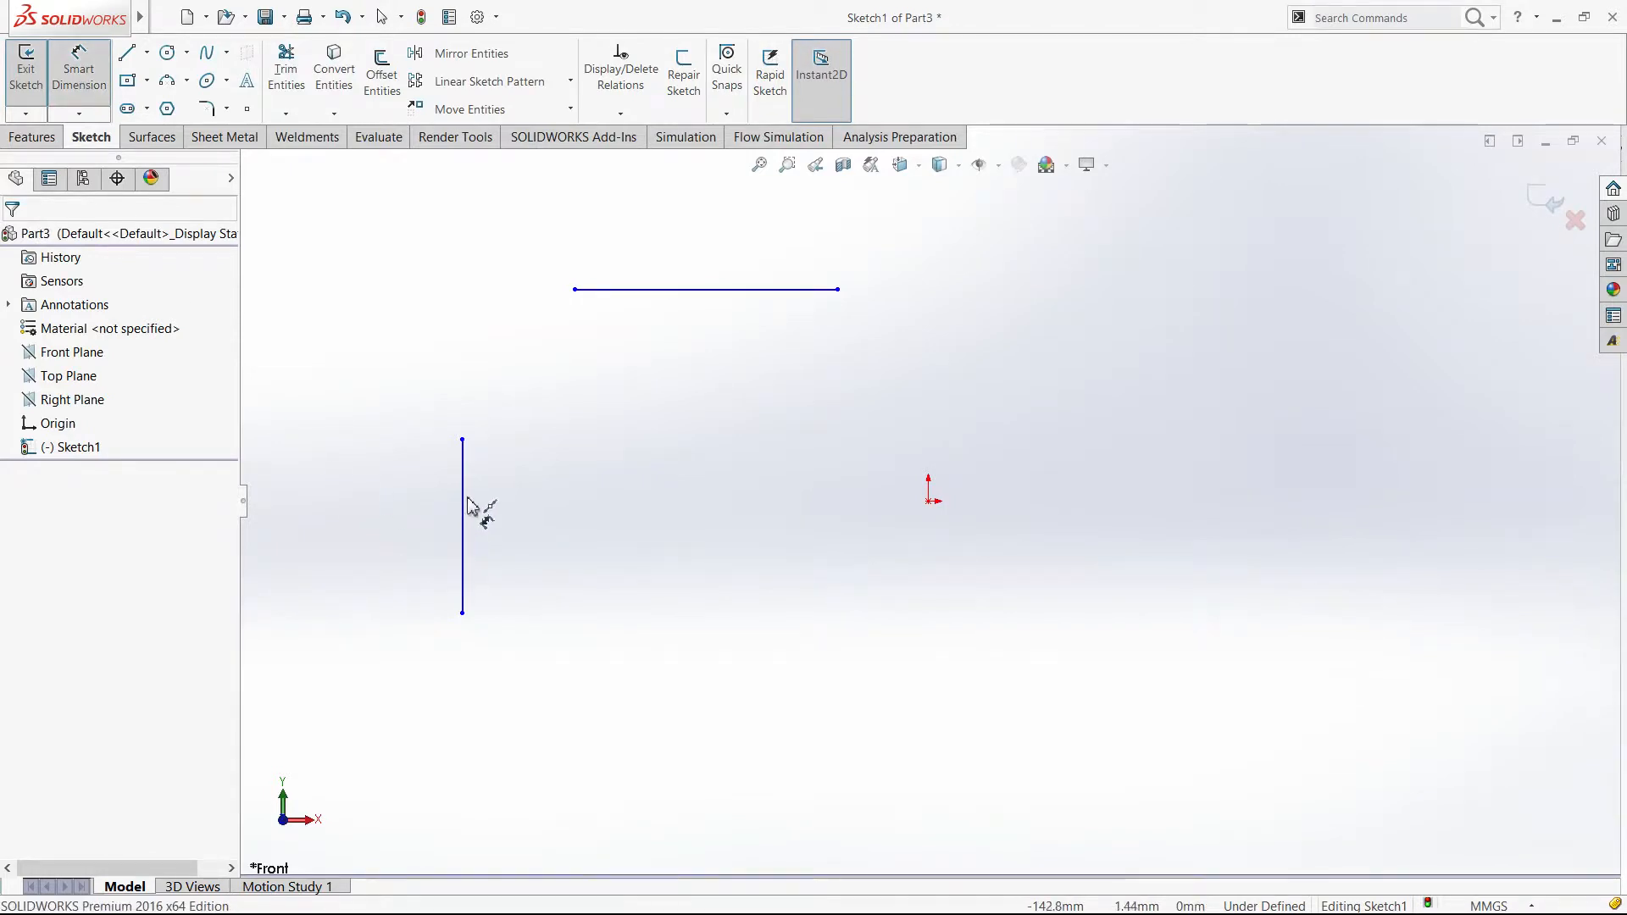
left_click(465, 508)
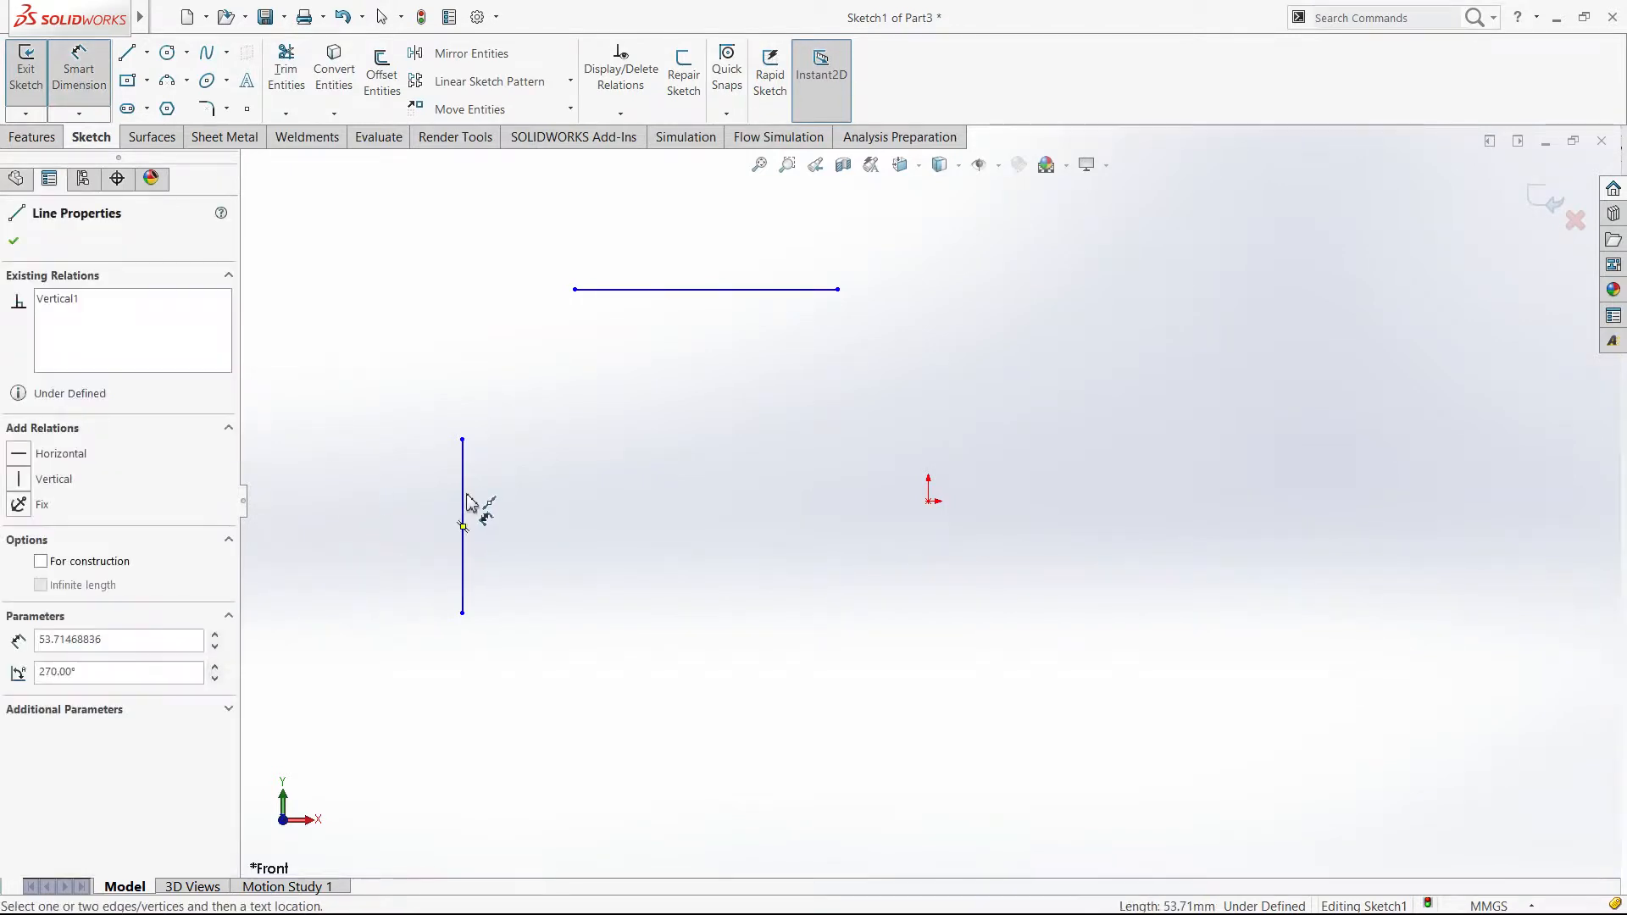
left_click(355, 513)
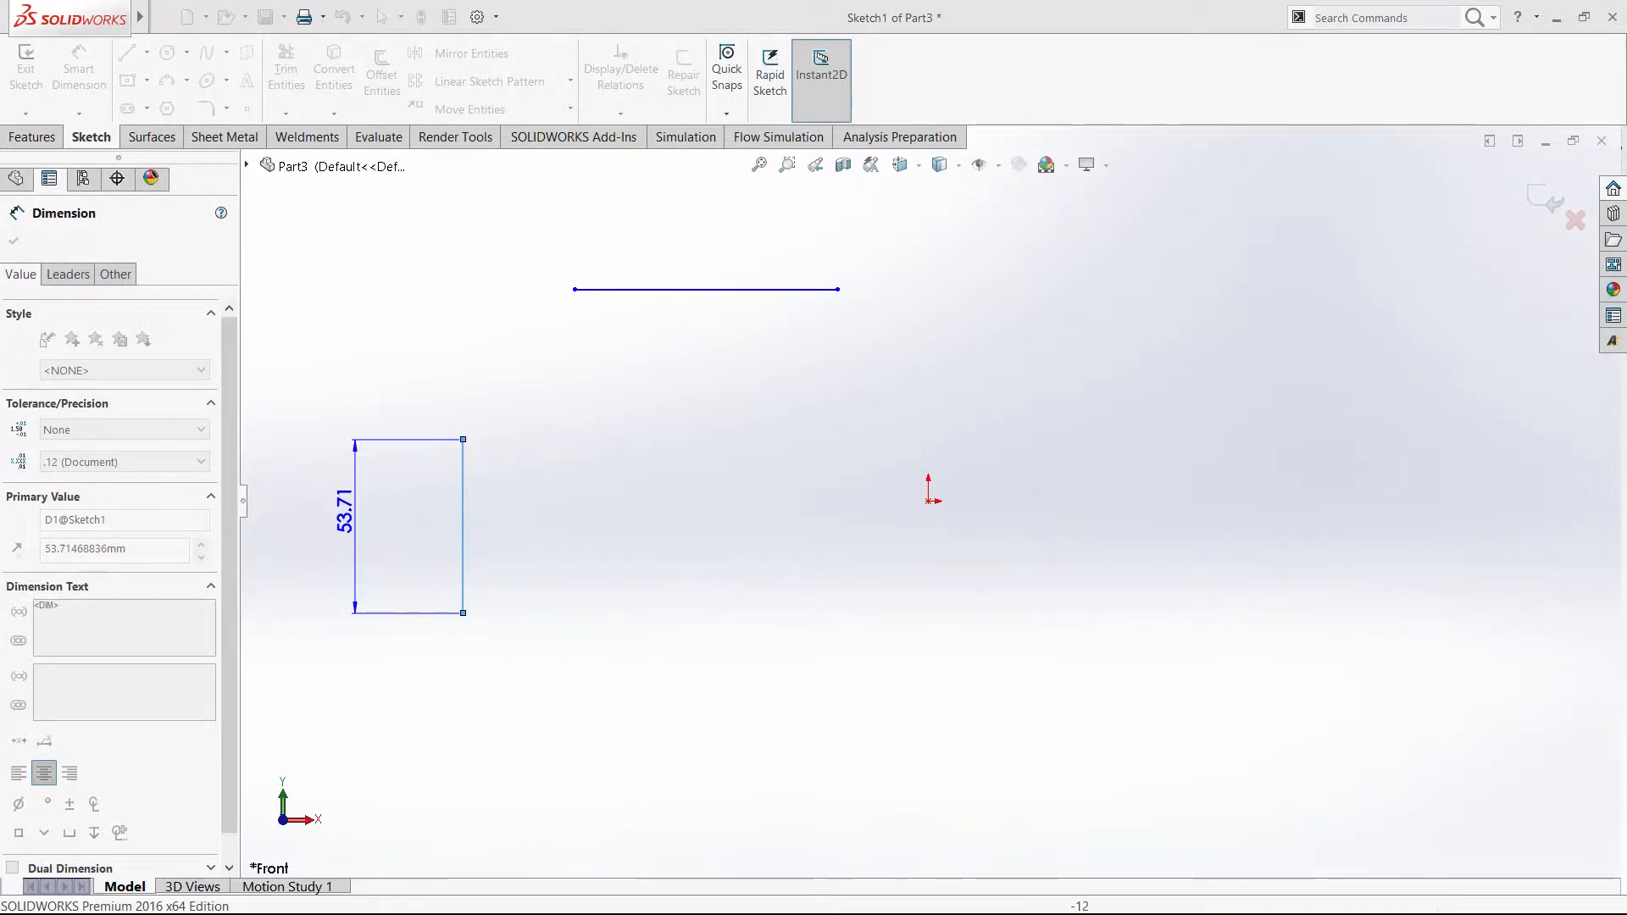
left_click(332, 569)
key("Escape")
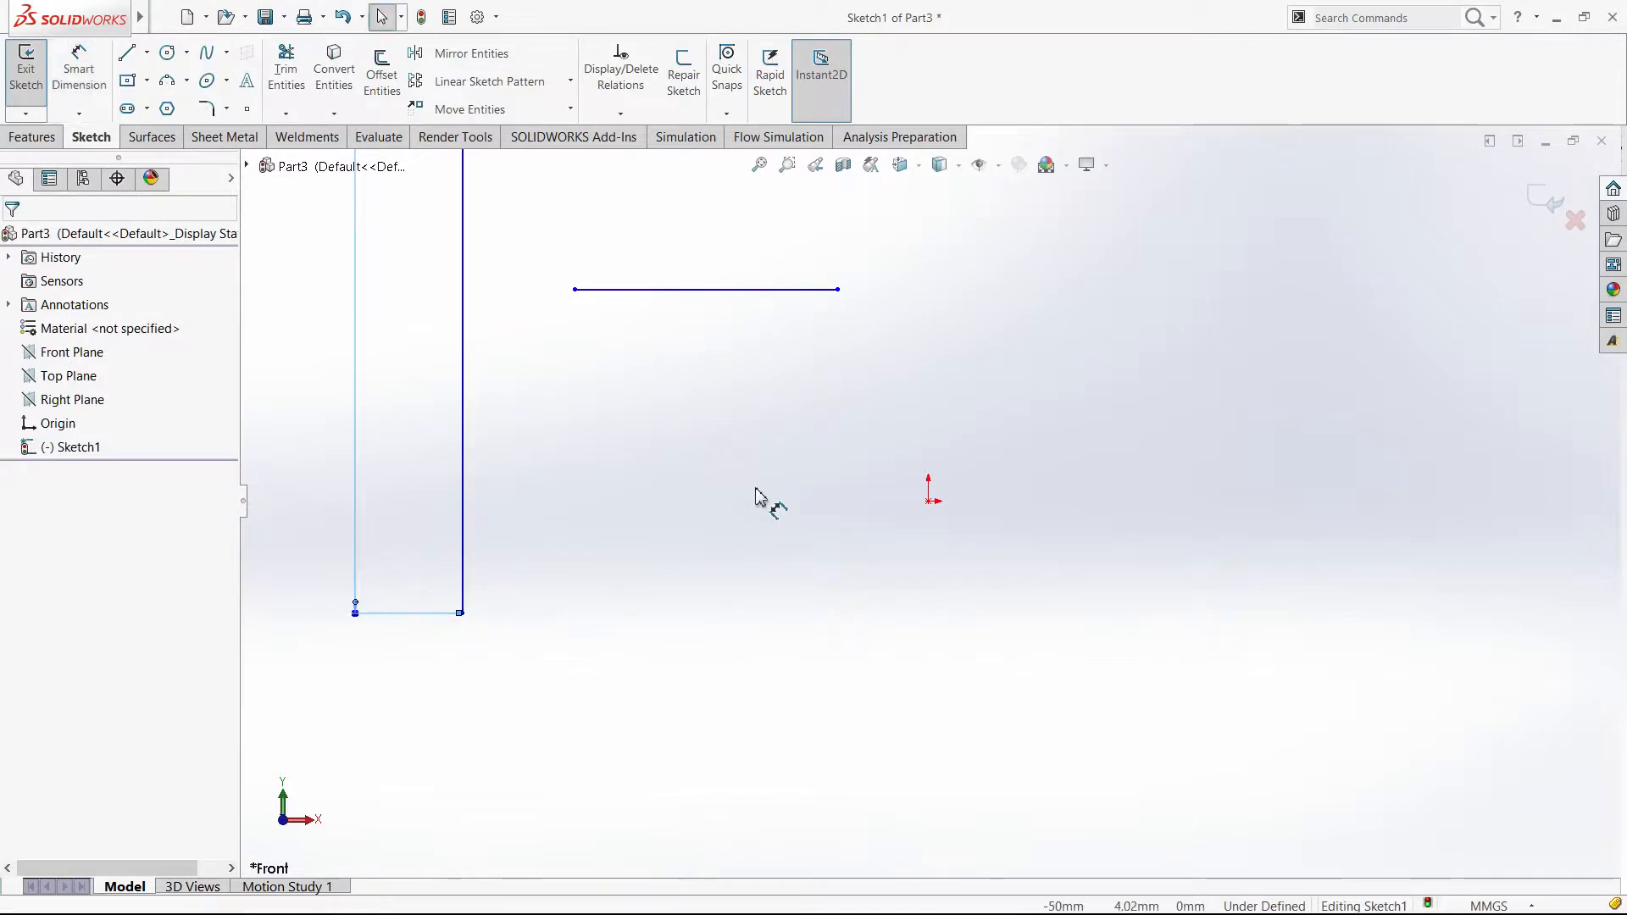
Step: Set the vertical line's length dimension to 50 mm and reposition the dimension close to the line's left side
key("f")
left_click(879, 441)
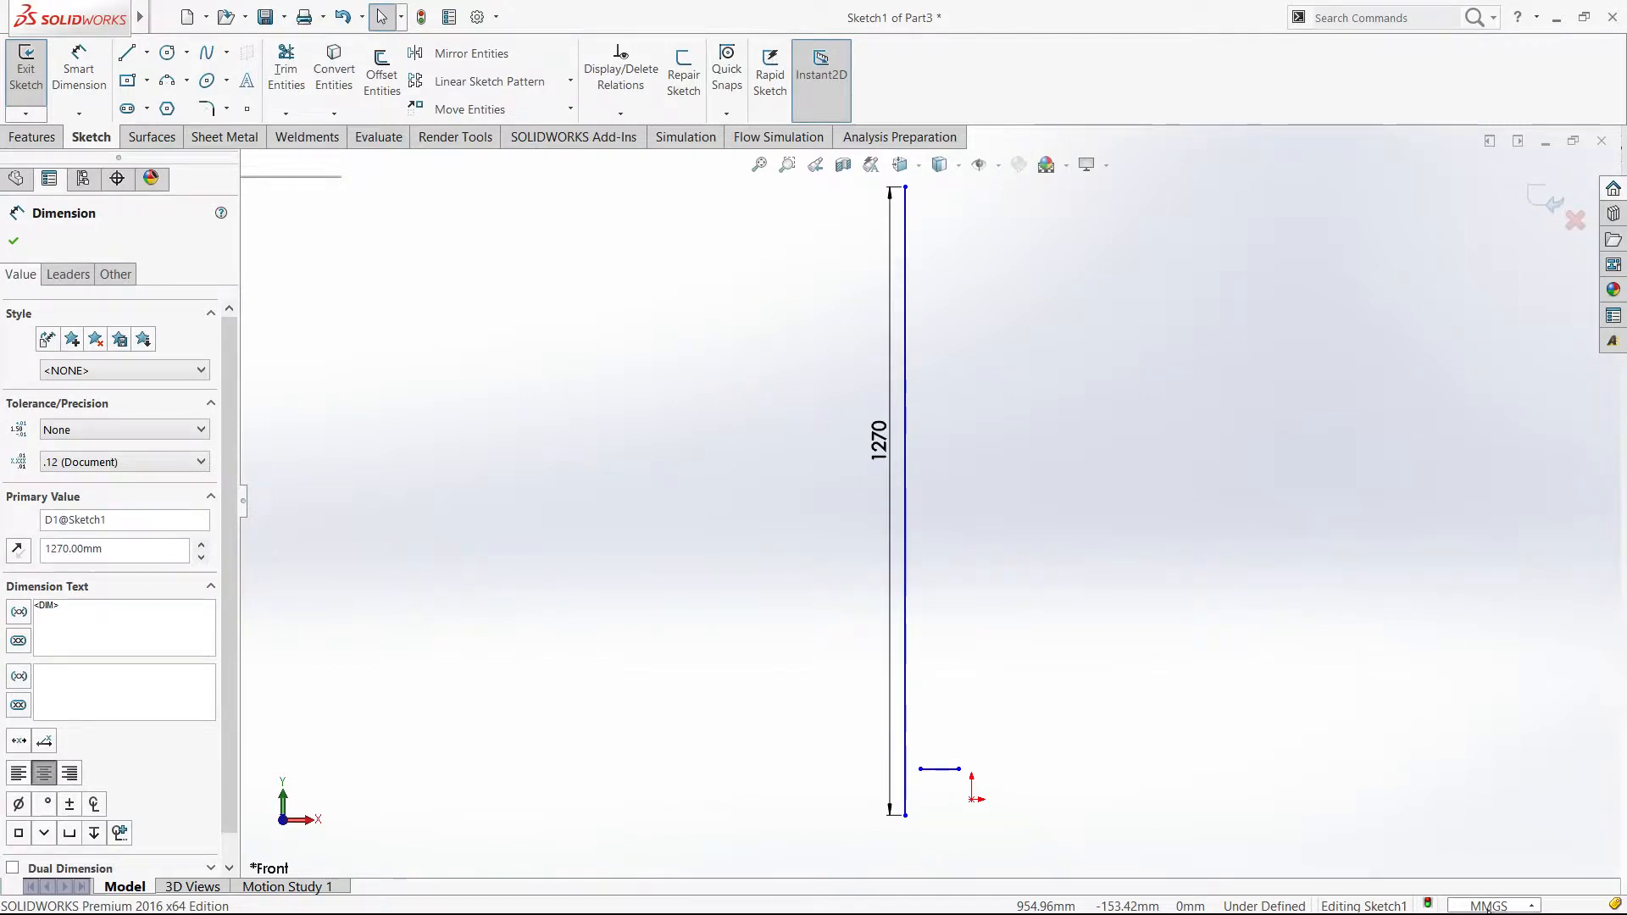
left_click_drag(889, 501, 799, 501)
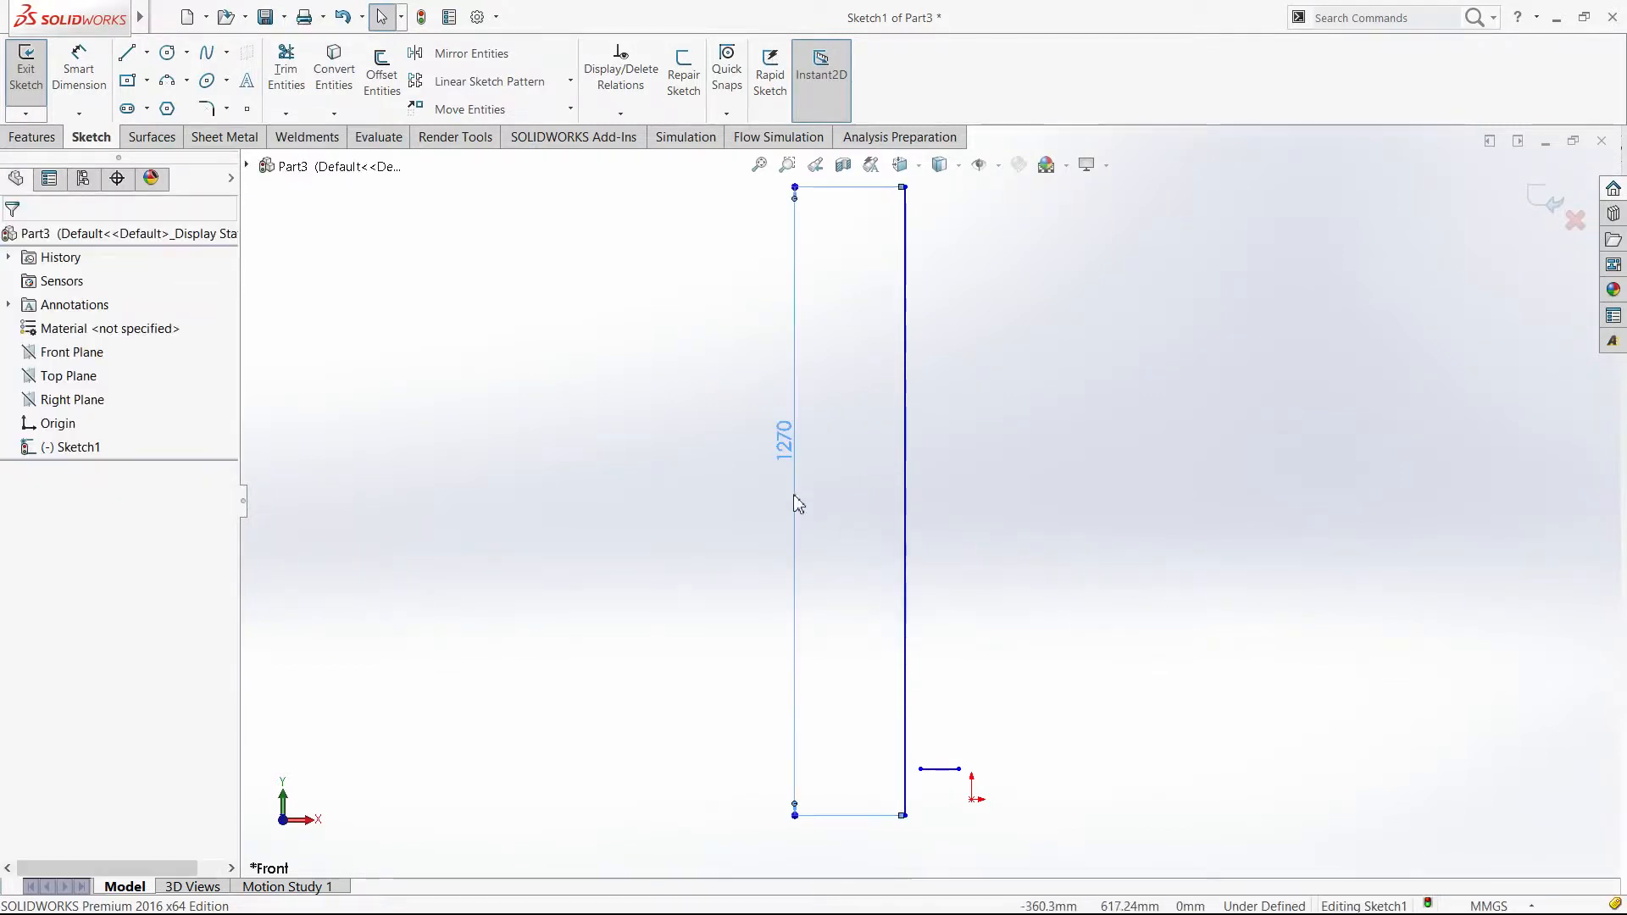
left_click(801, 444)
double_click(787, 439)
type("50")
key("Return")
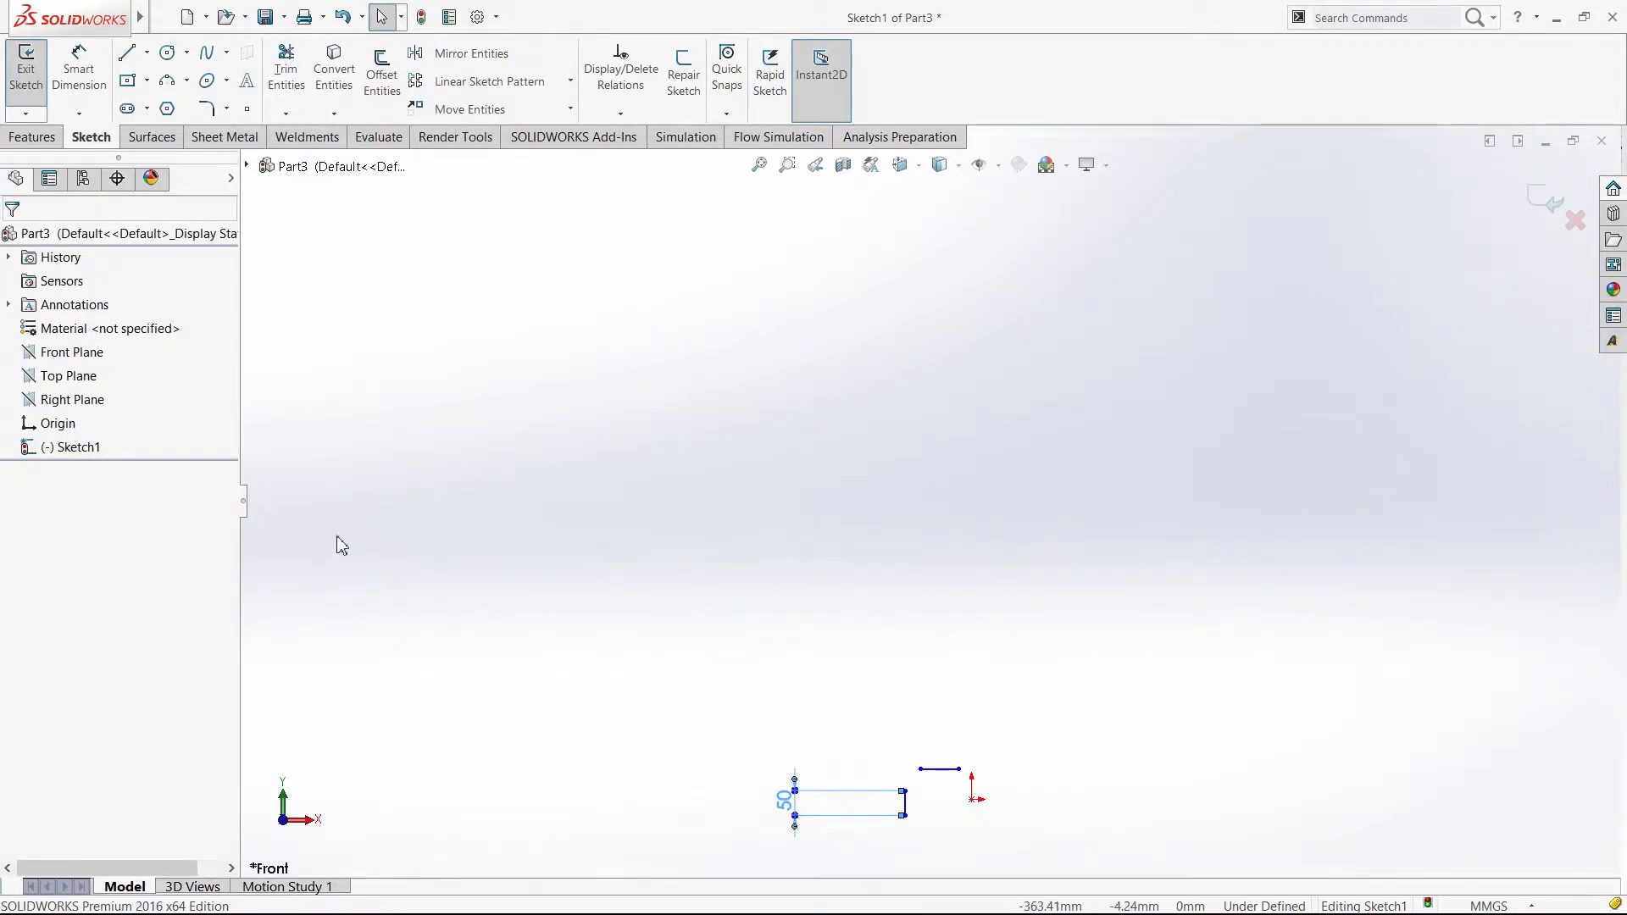
key("f")
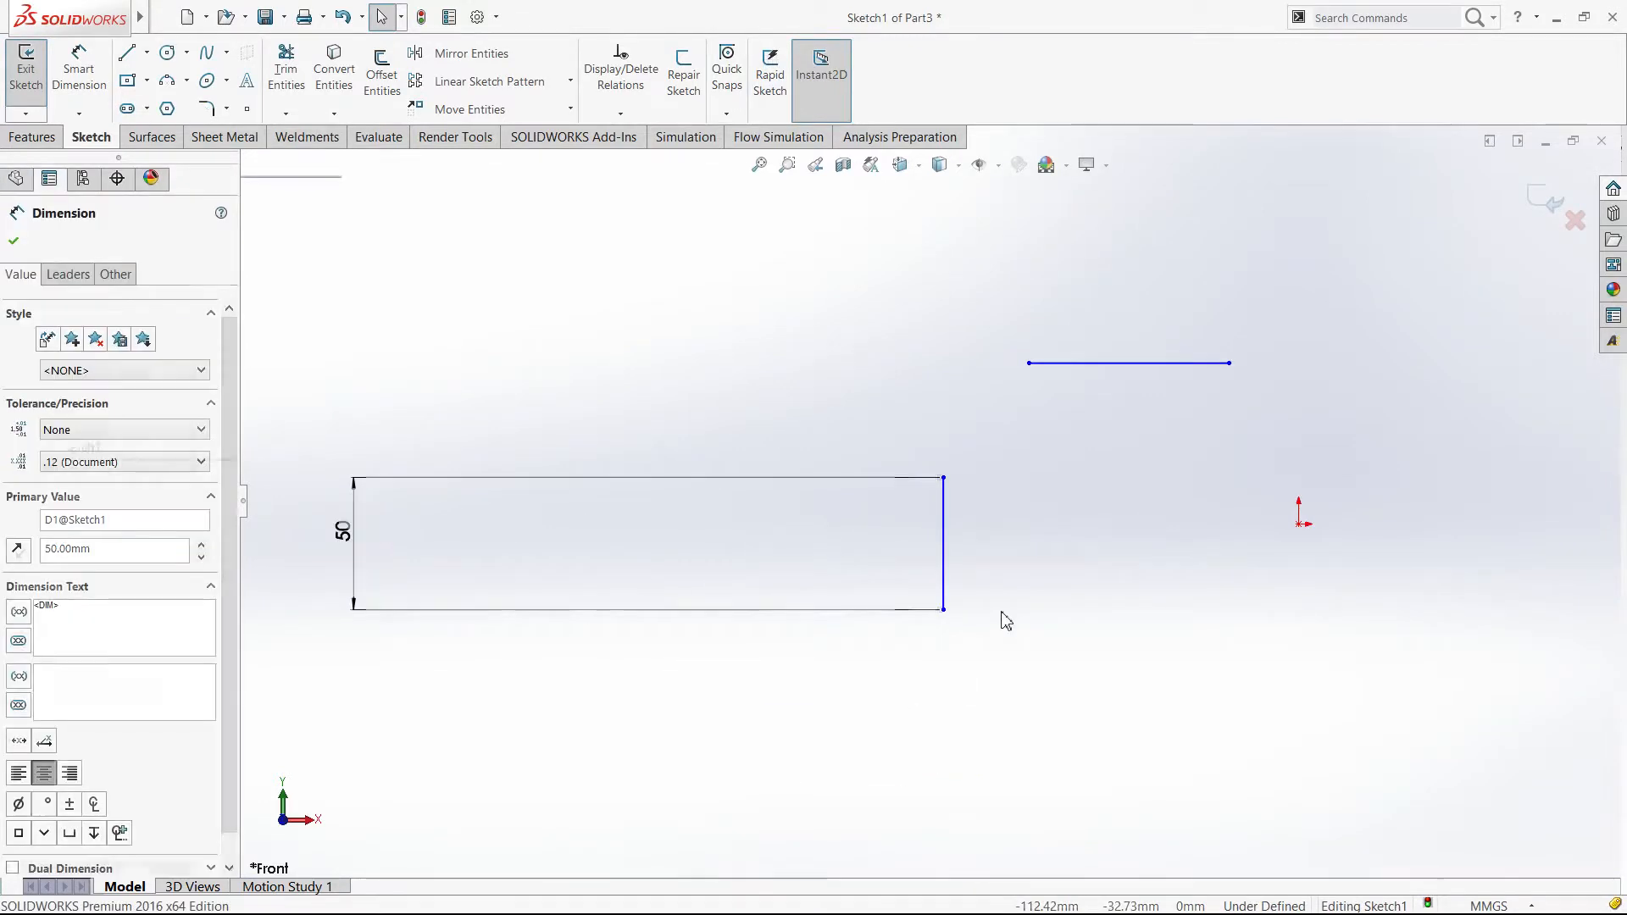
left_click(1001, 621)
middle_click_drag(1067, 602, 712, 607, "ctrl")
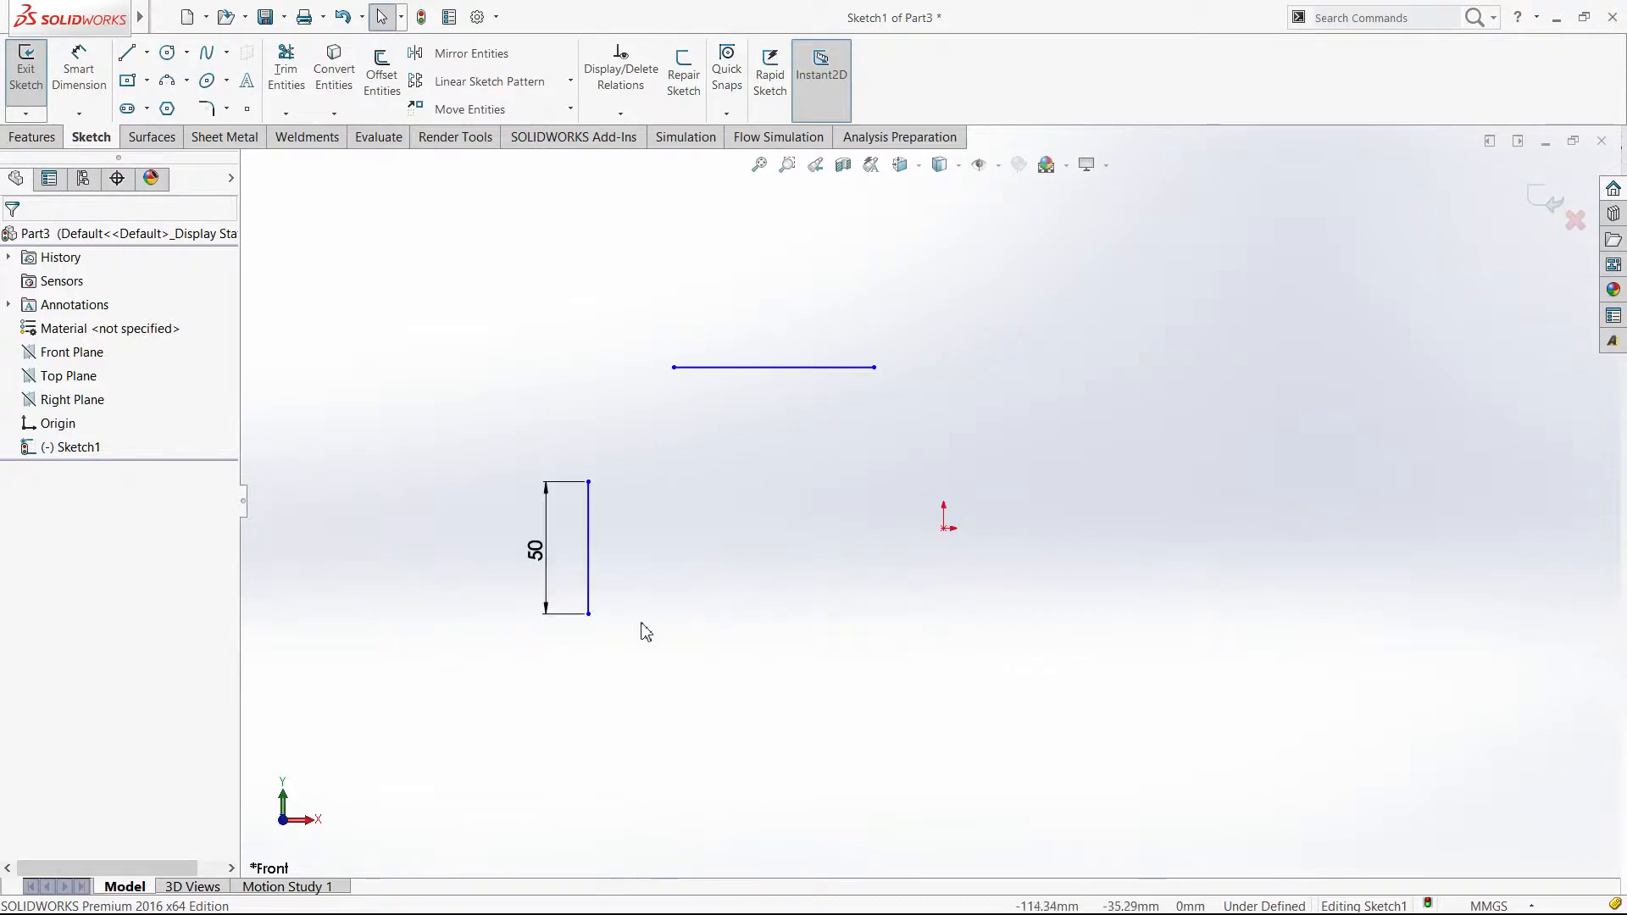
Step: Inspect the vertical line's relations, and shift the line down and to the right by moving its upper and lower endpoints
left_click(590, 509)
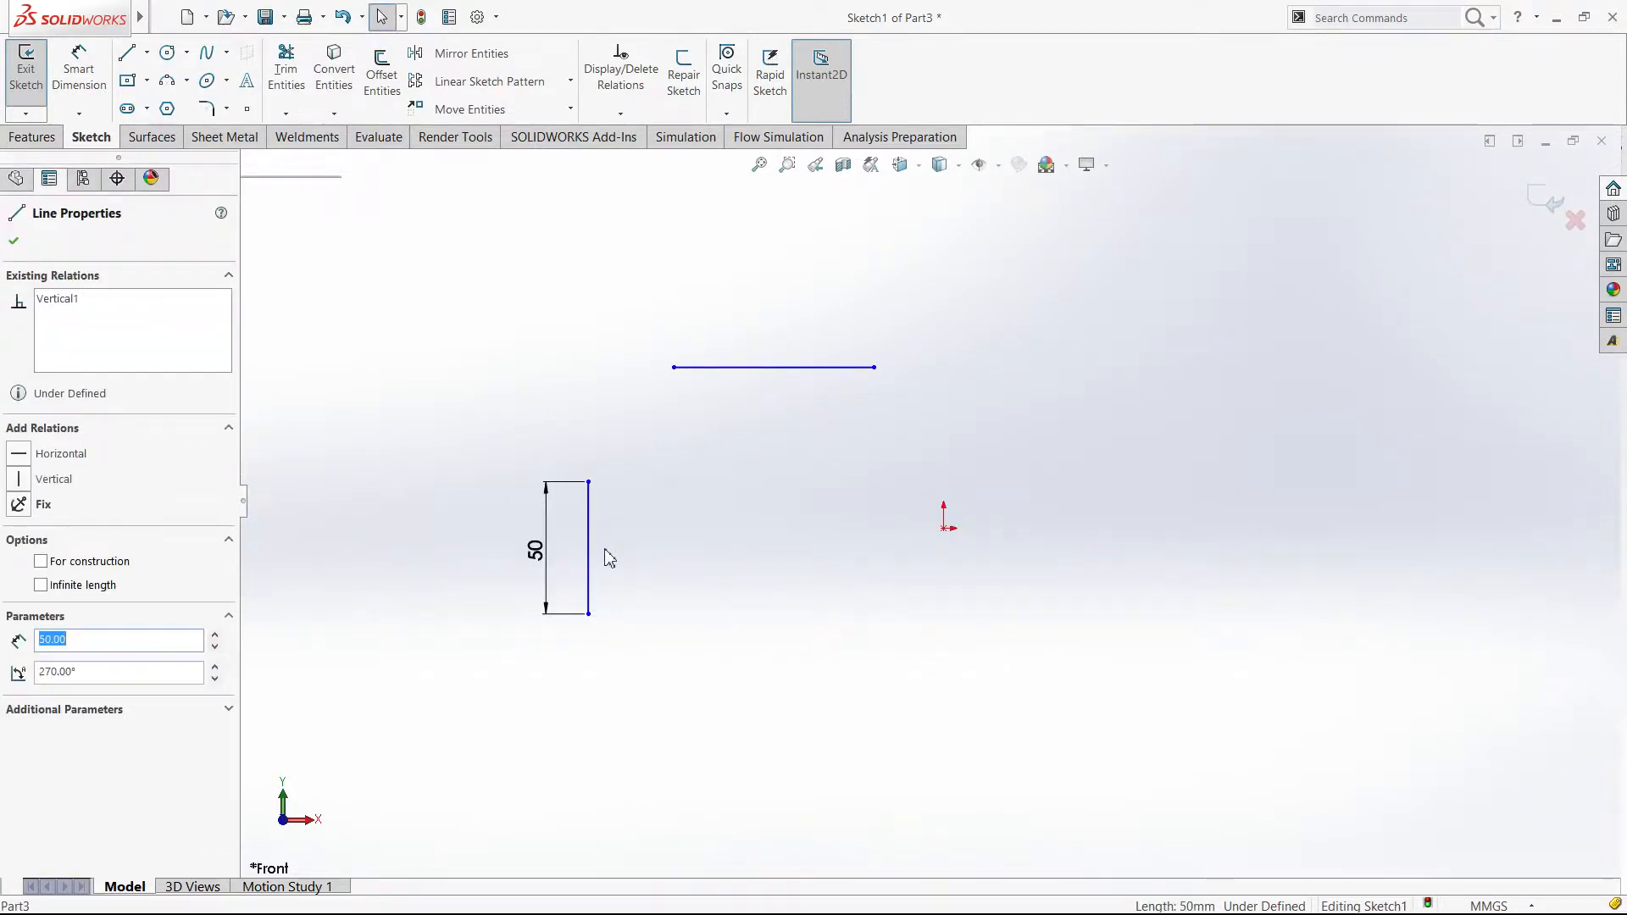
left_click(592, 501)
left_click(588, 482)
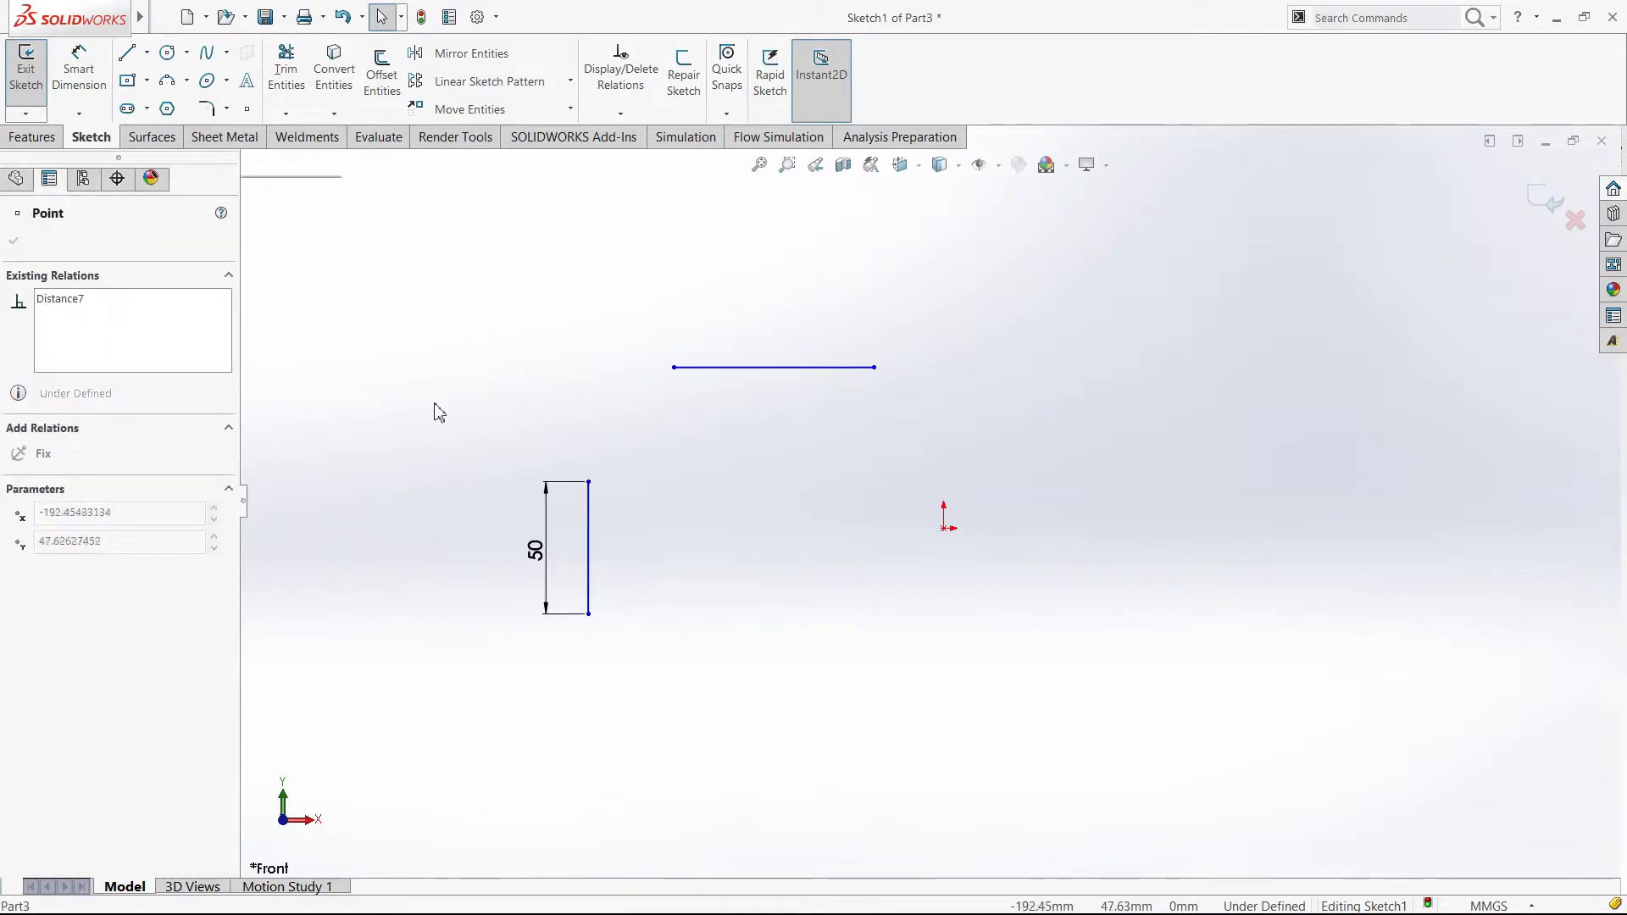
left_click_drag(1059, 553, 611, 523)
left_click(745, 647)
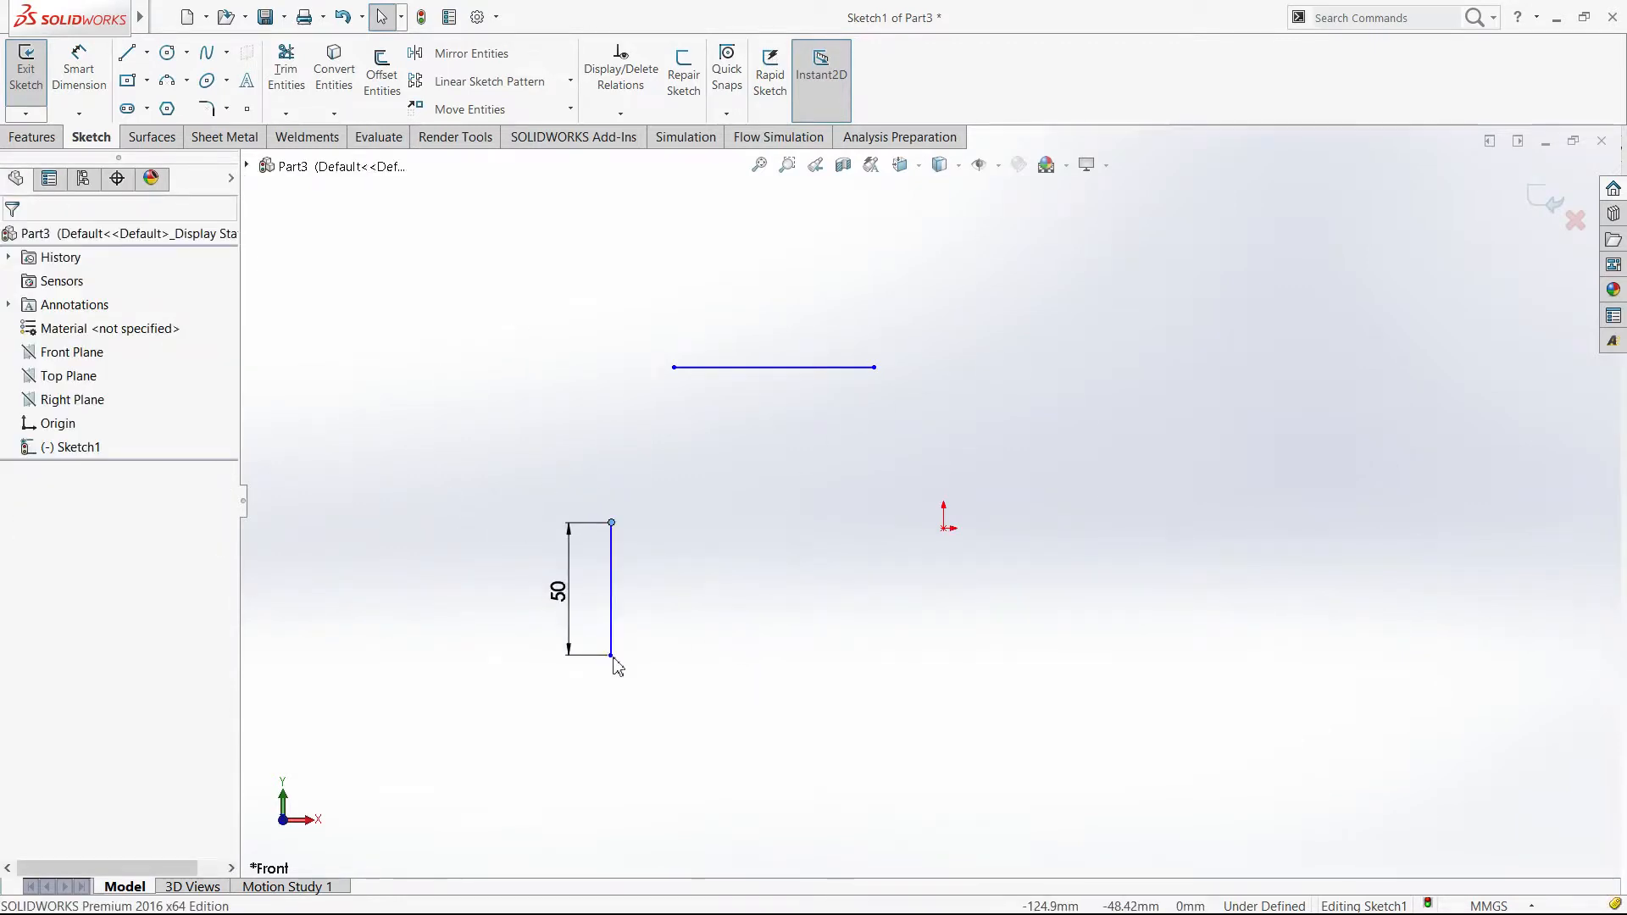
left_click(611, 656)
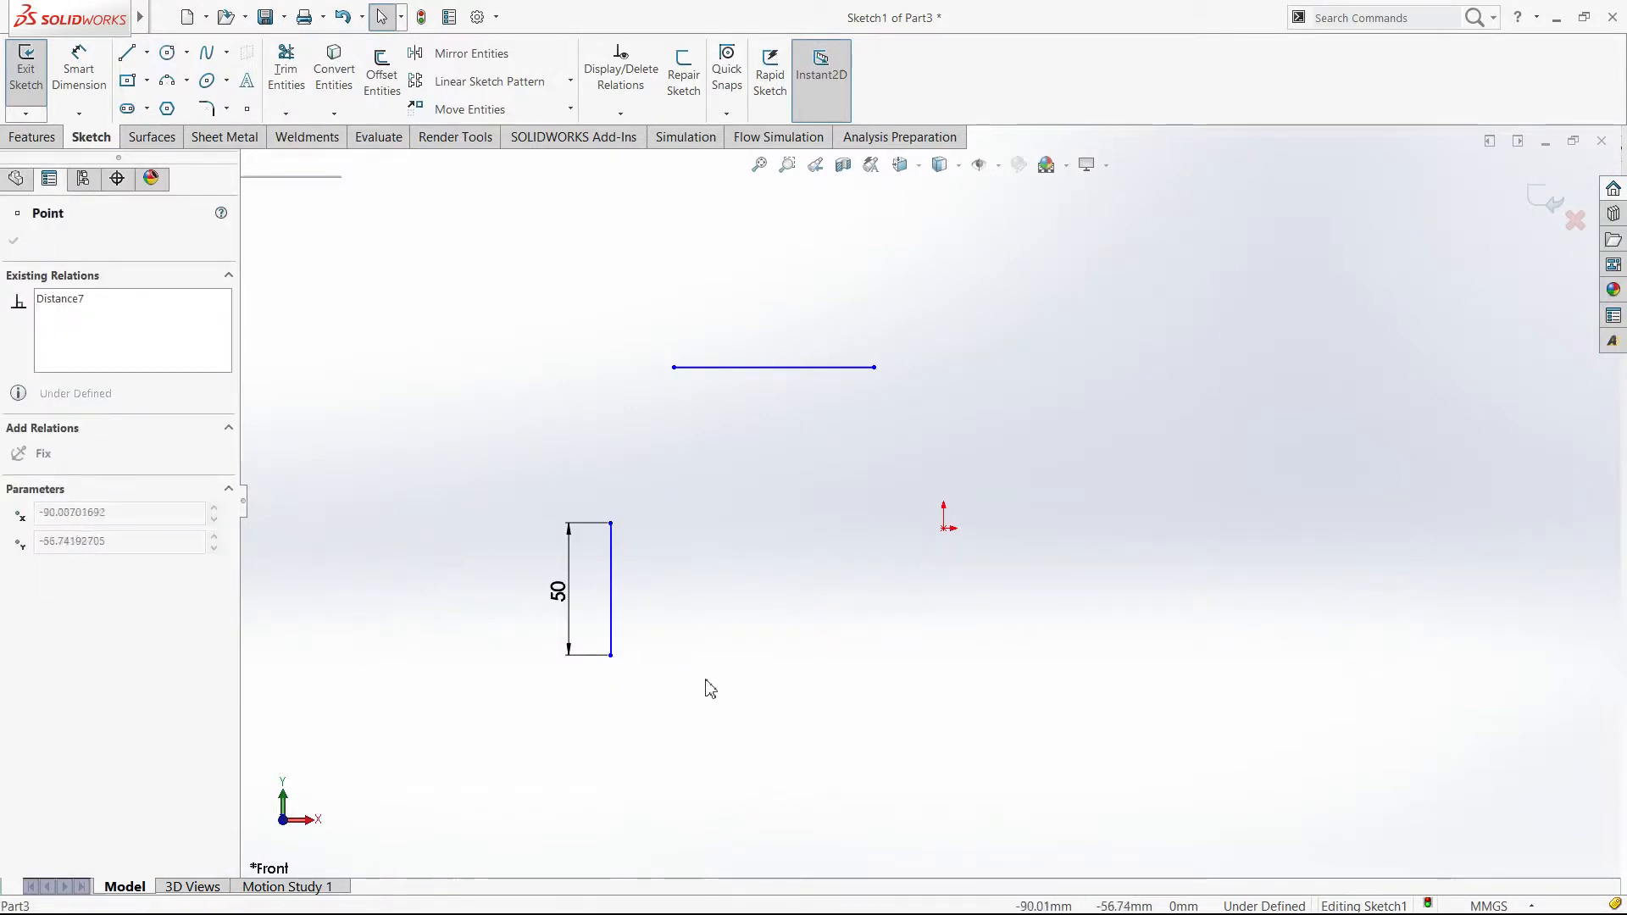
left_click(769, 675)
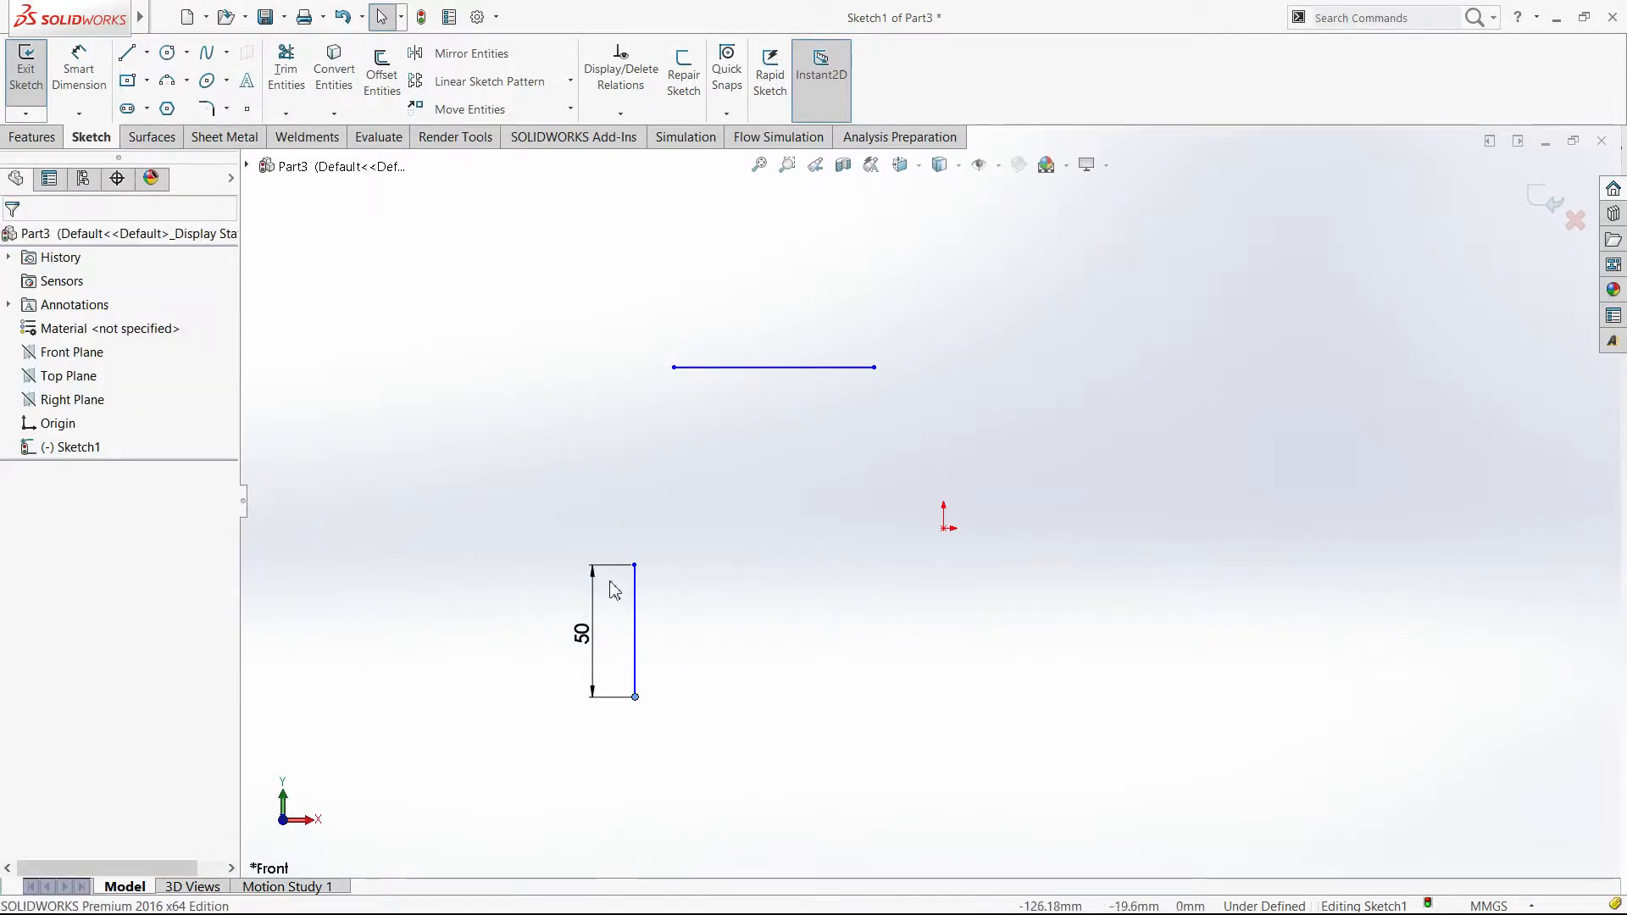
Step: Move the vertical line to the upper right of the origin, and attach its lower endpoint to the origin
left_click_drag(635, 566, 1052, 262)
left_click_drag(1052, 395, 943, 529)
left_click(1042, 587)
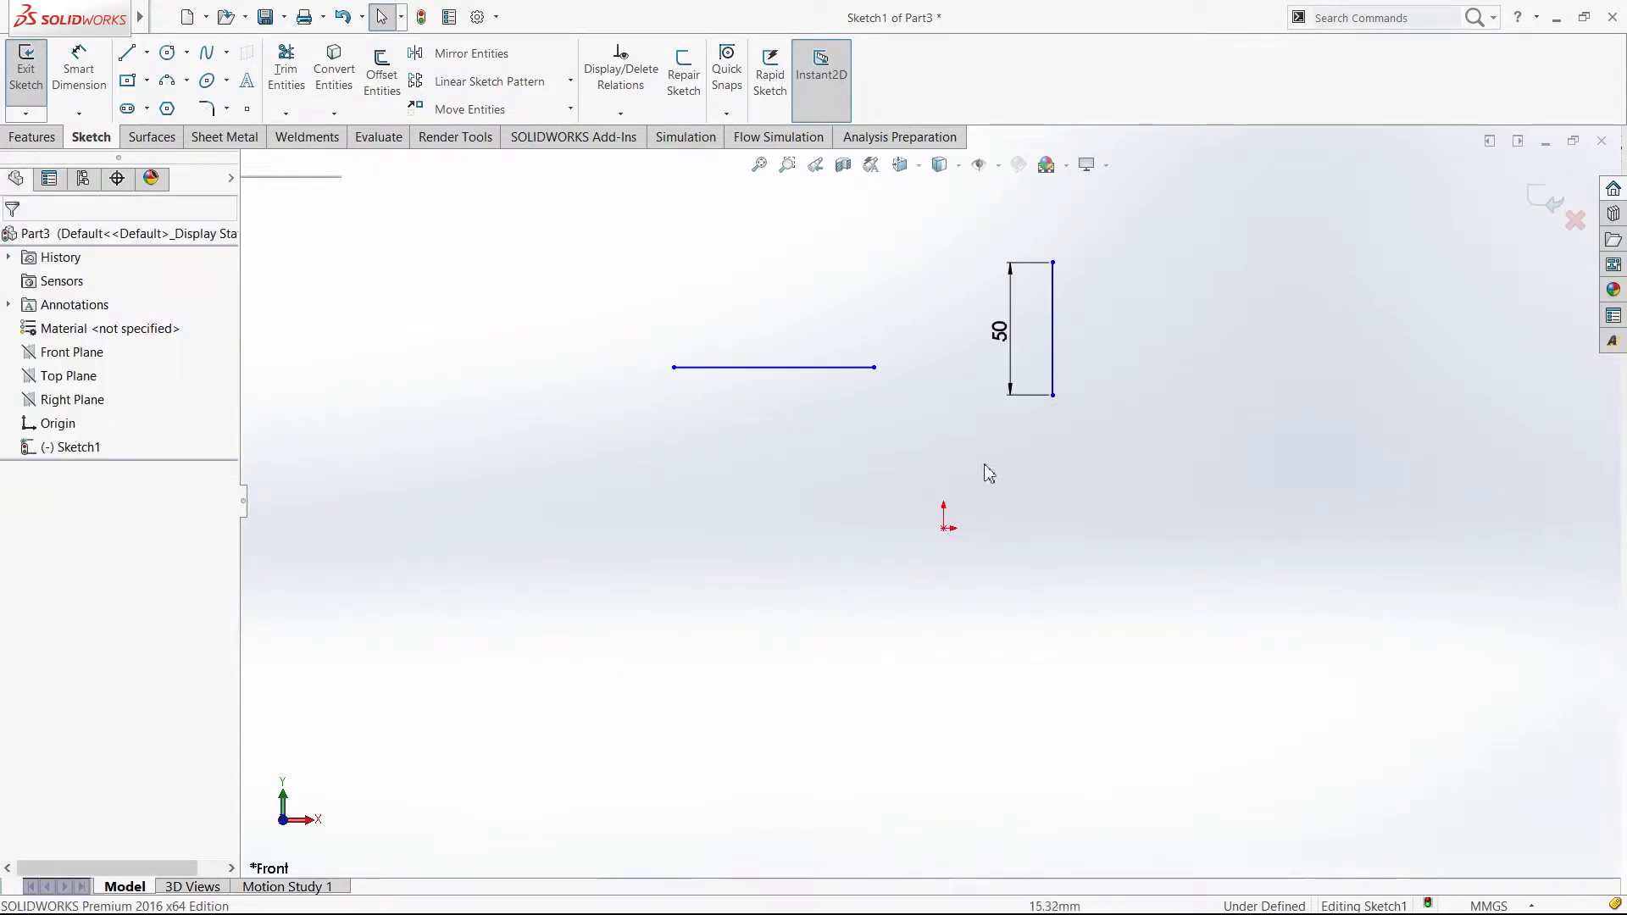
scroll(956, 442, "down", 3)
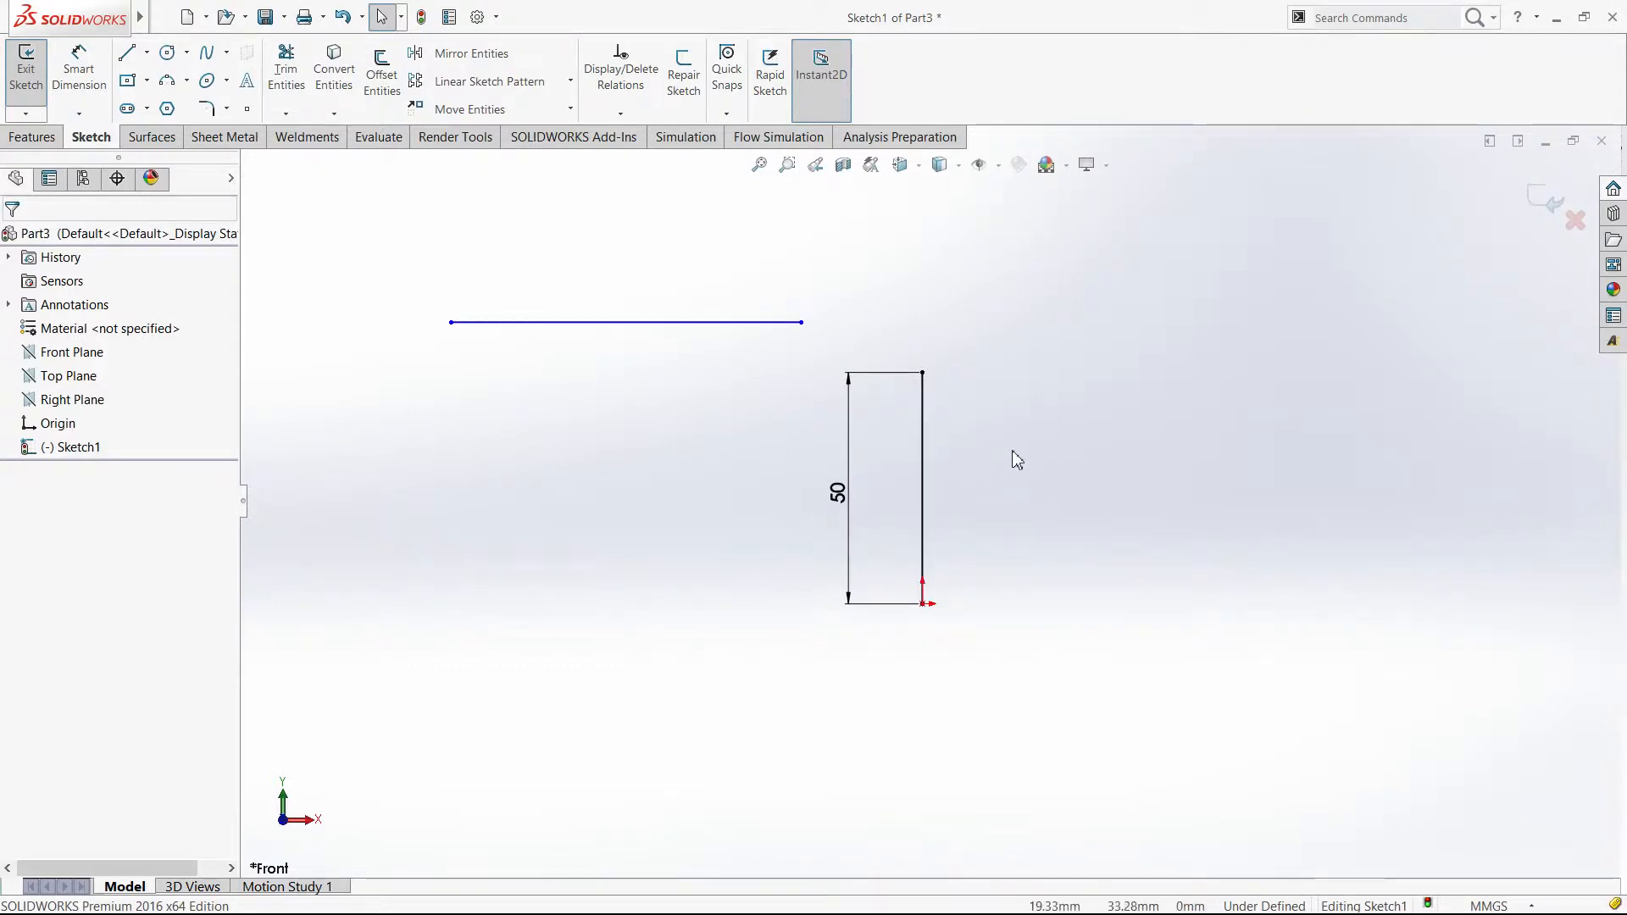
Step: Bring the vertical line's dimension closer to the line and set its value to 40 mm
left_click(922, 506)
left_click(983, 539)
left_click(837, 490)
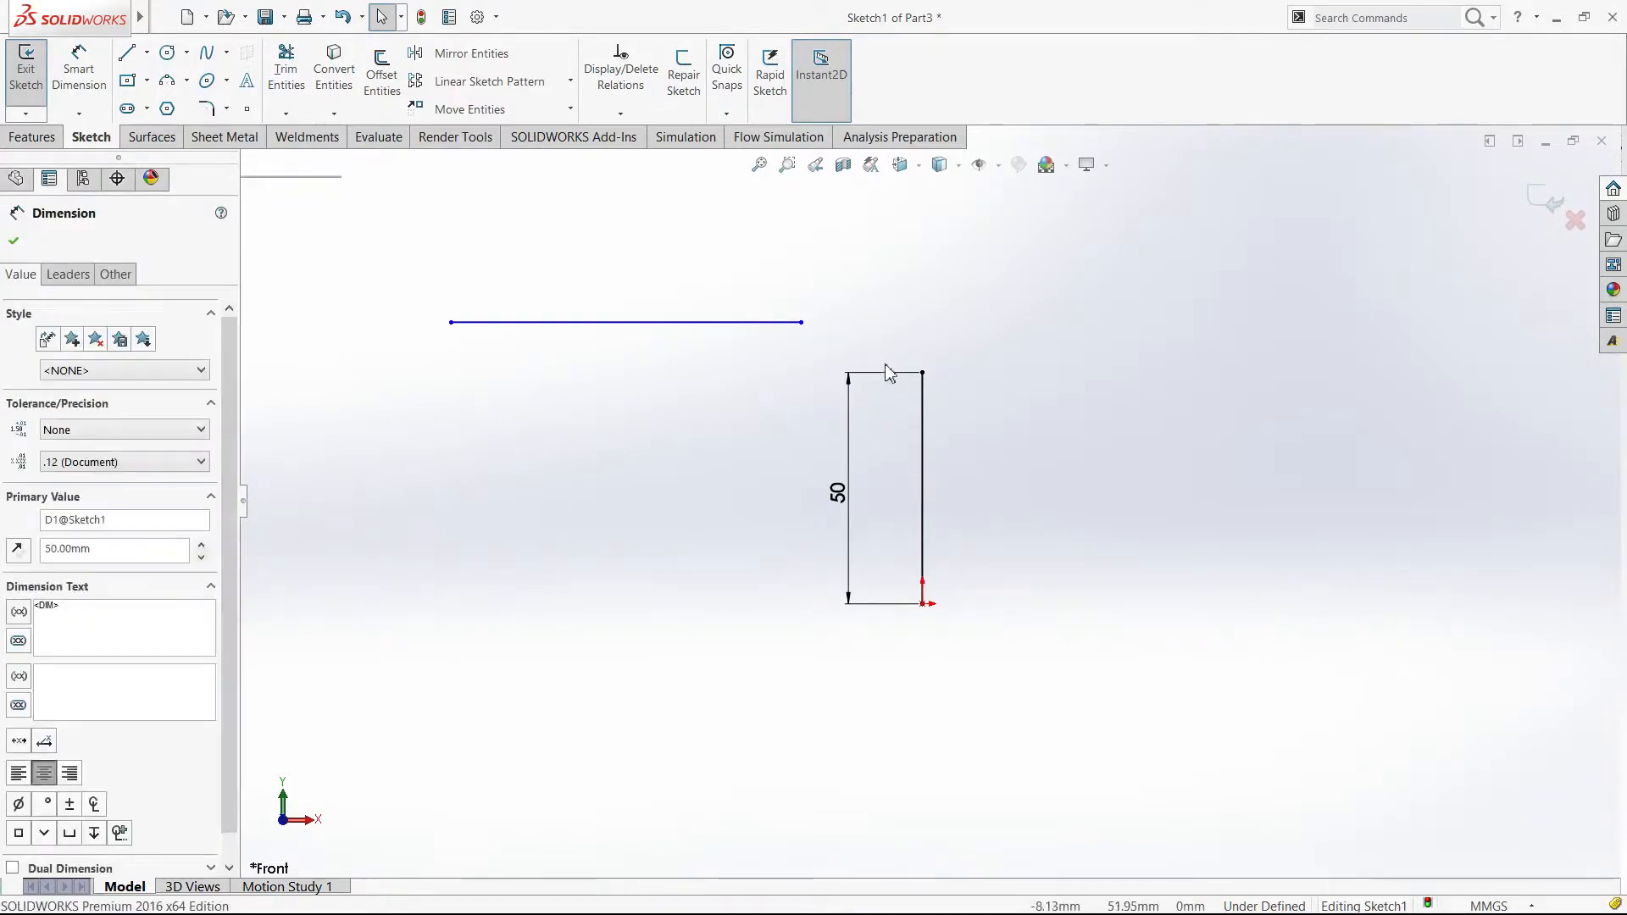
left_click_drag(873, 372, 876, 261)
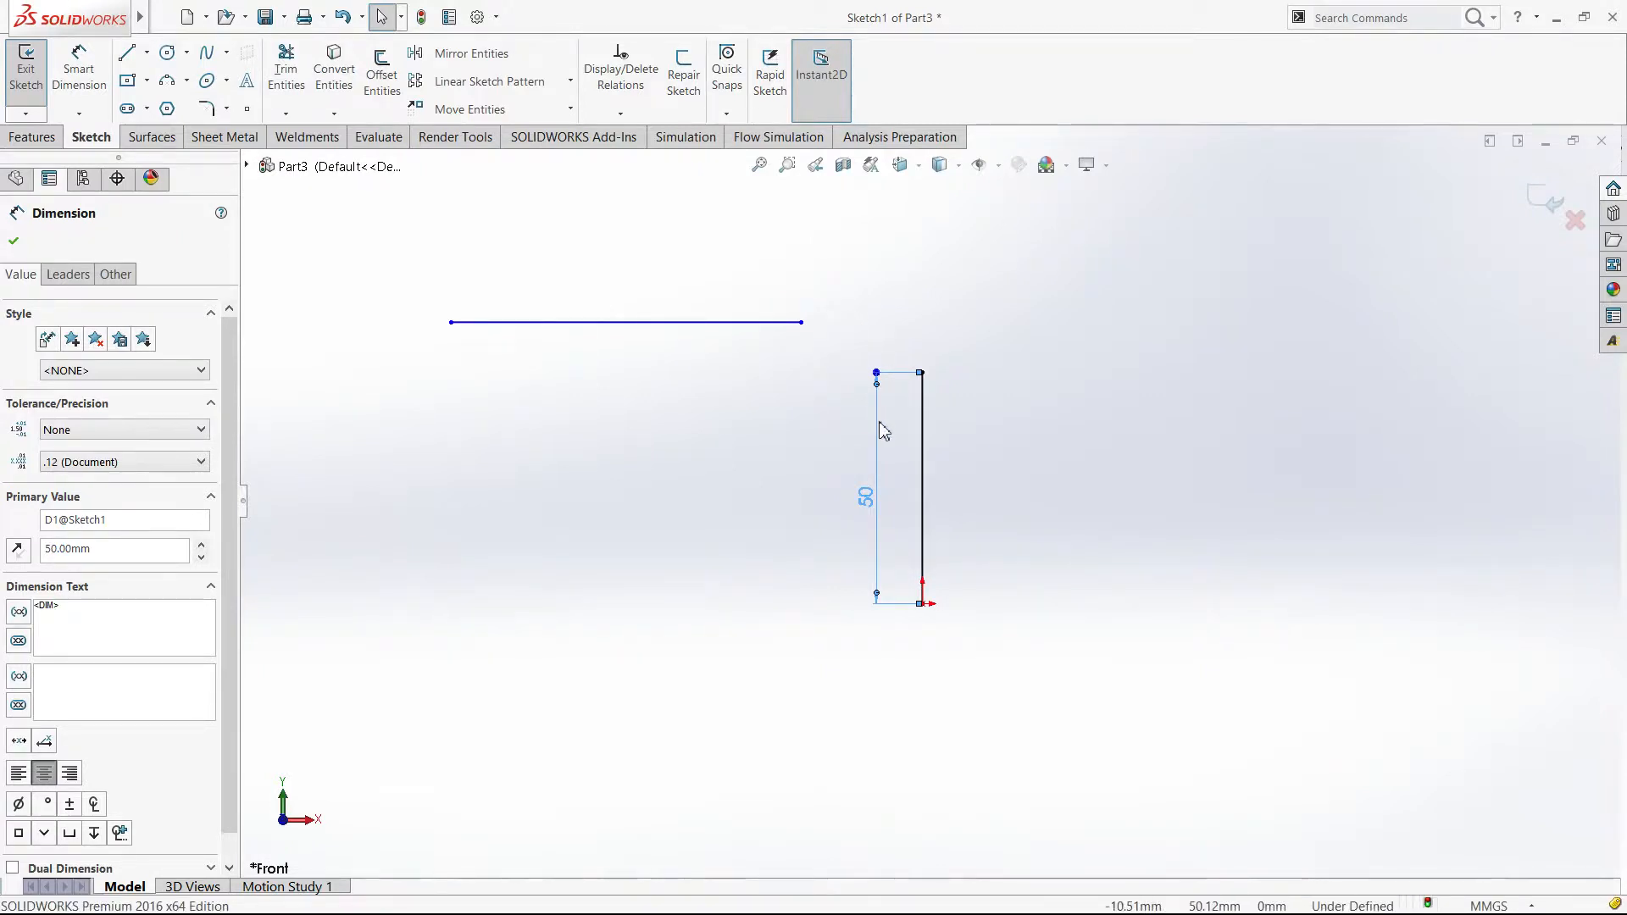
key("ctrl+z")
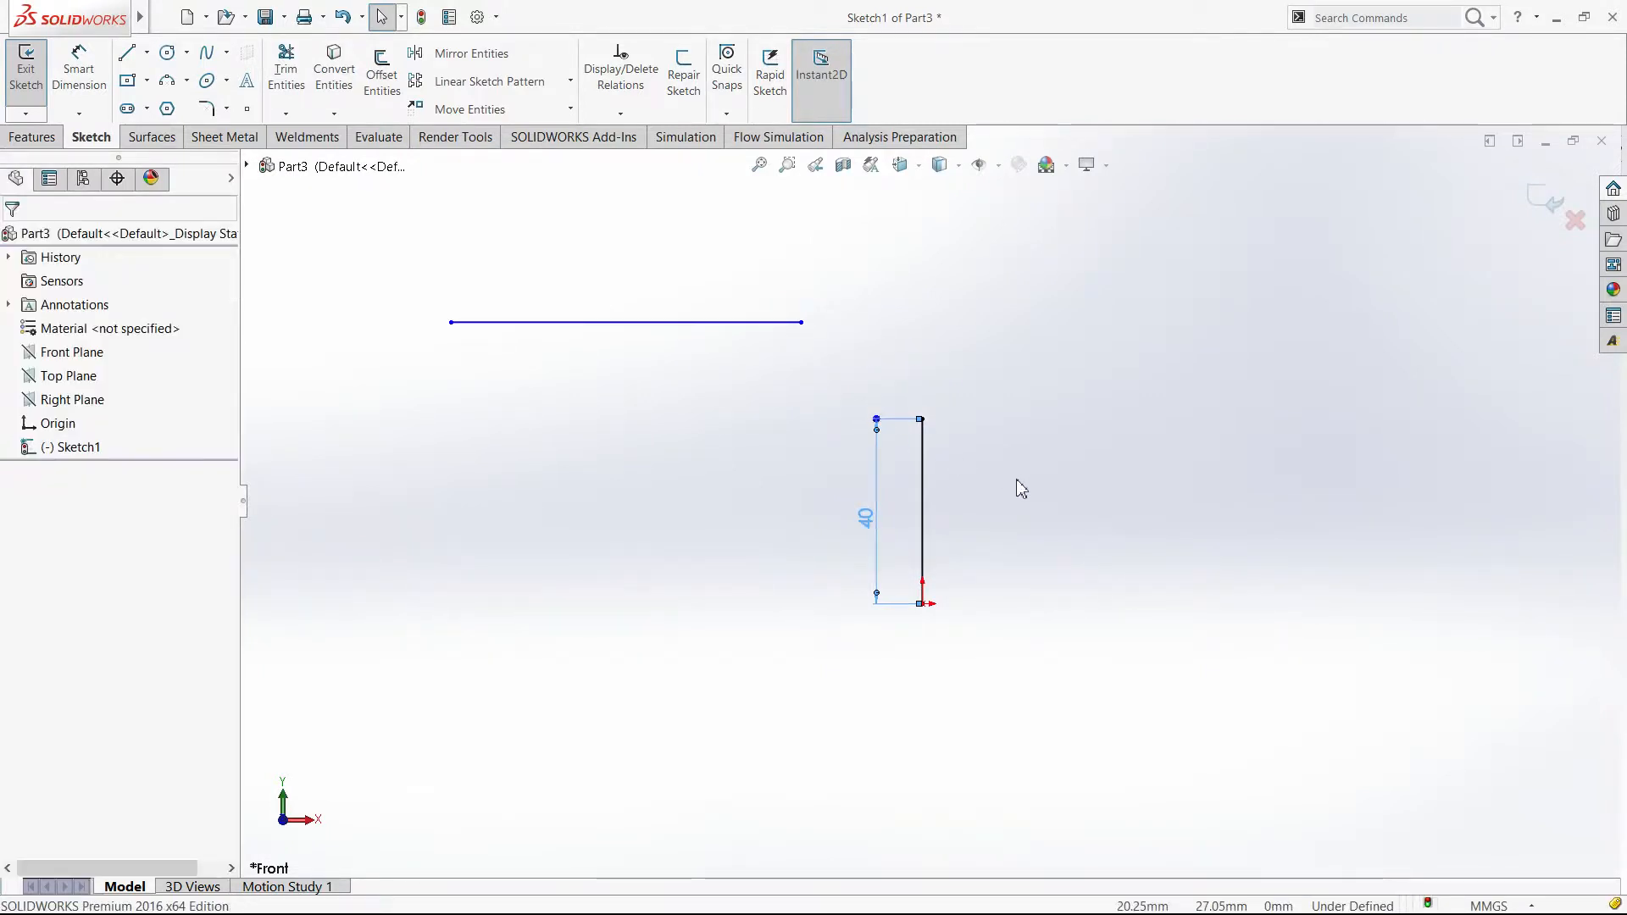
left_click(1012, 505)
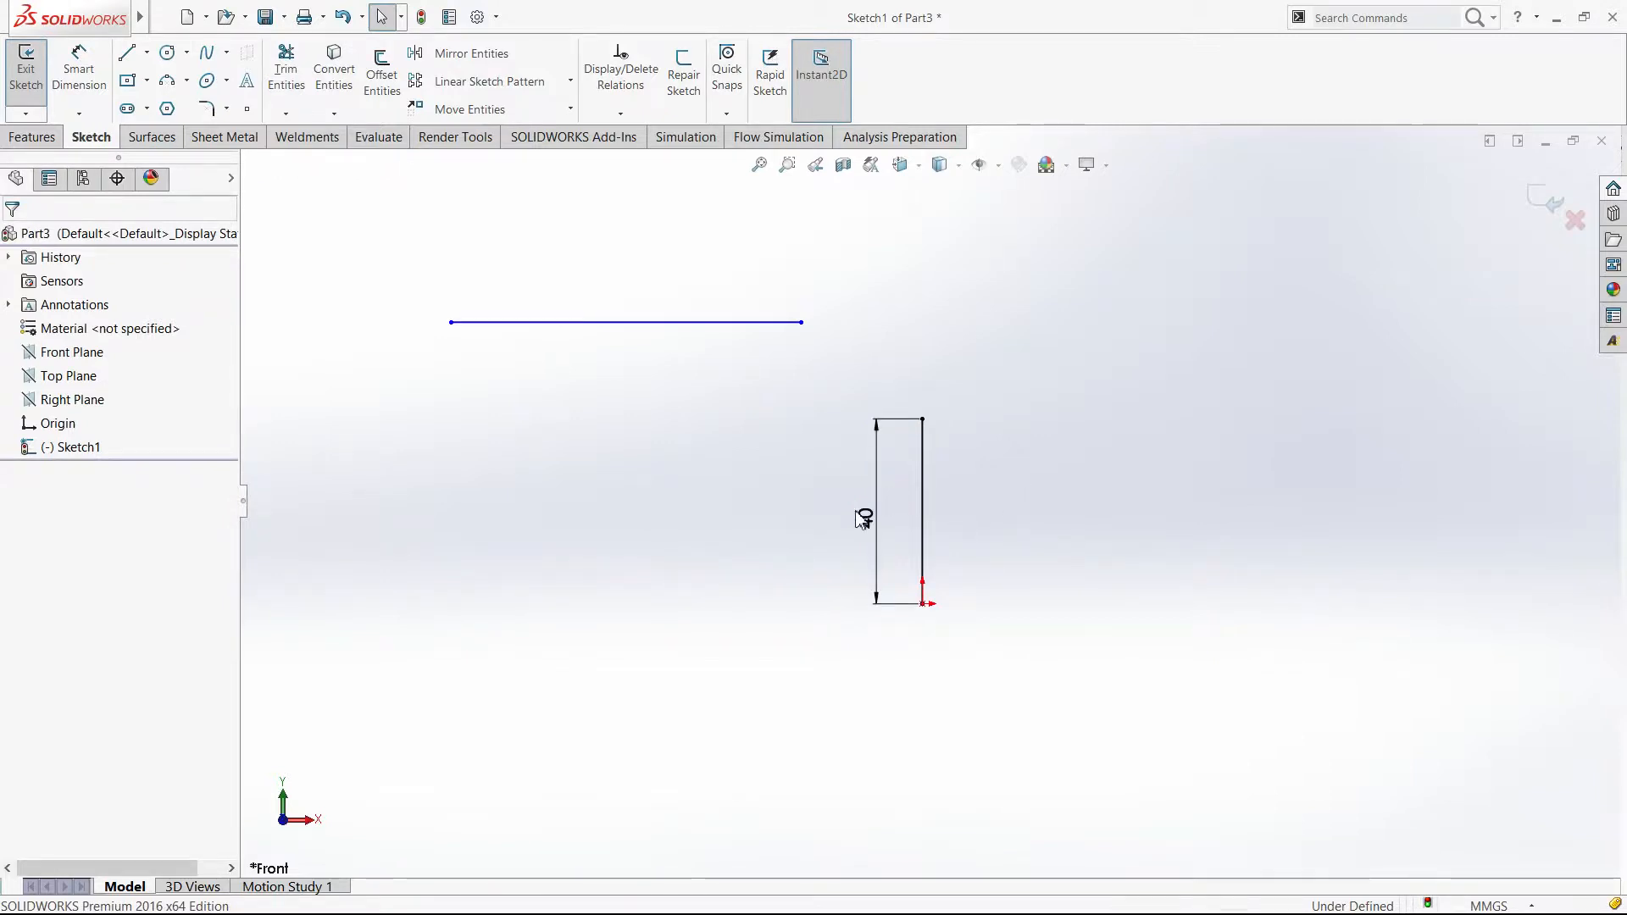
Step: Delete the Vertical relation from the line attached to the origin
left_click(925, 519)
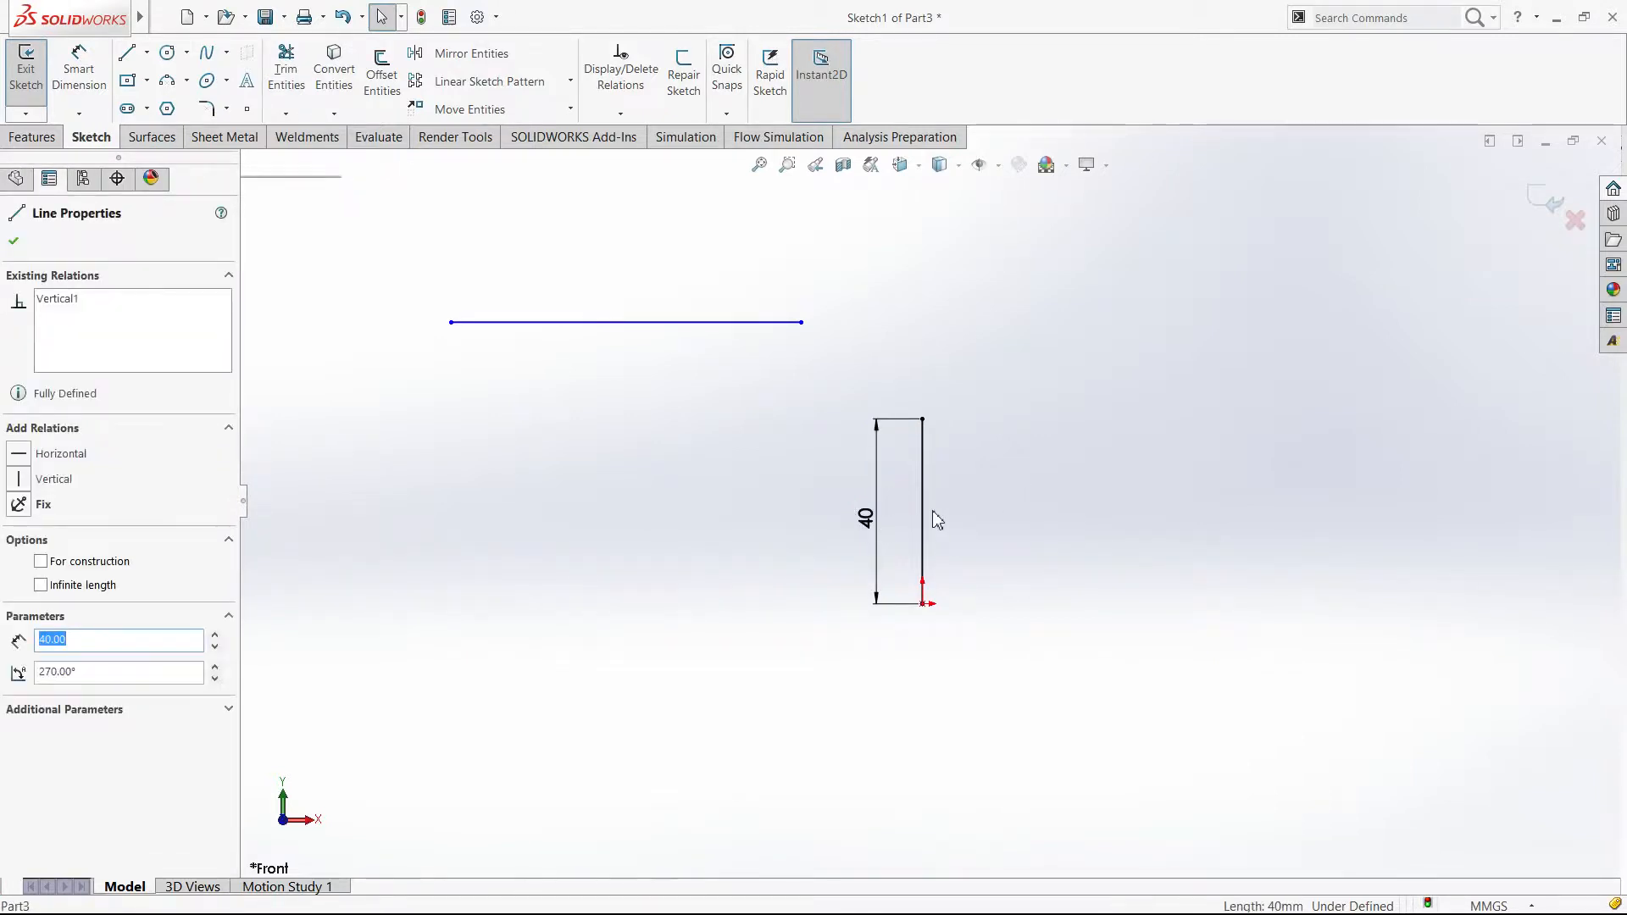
left_click(933, 511)
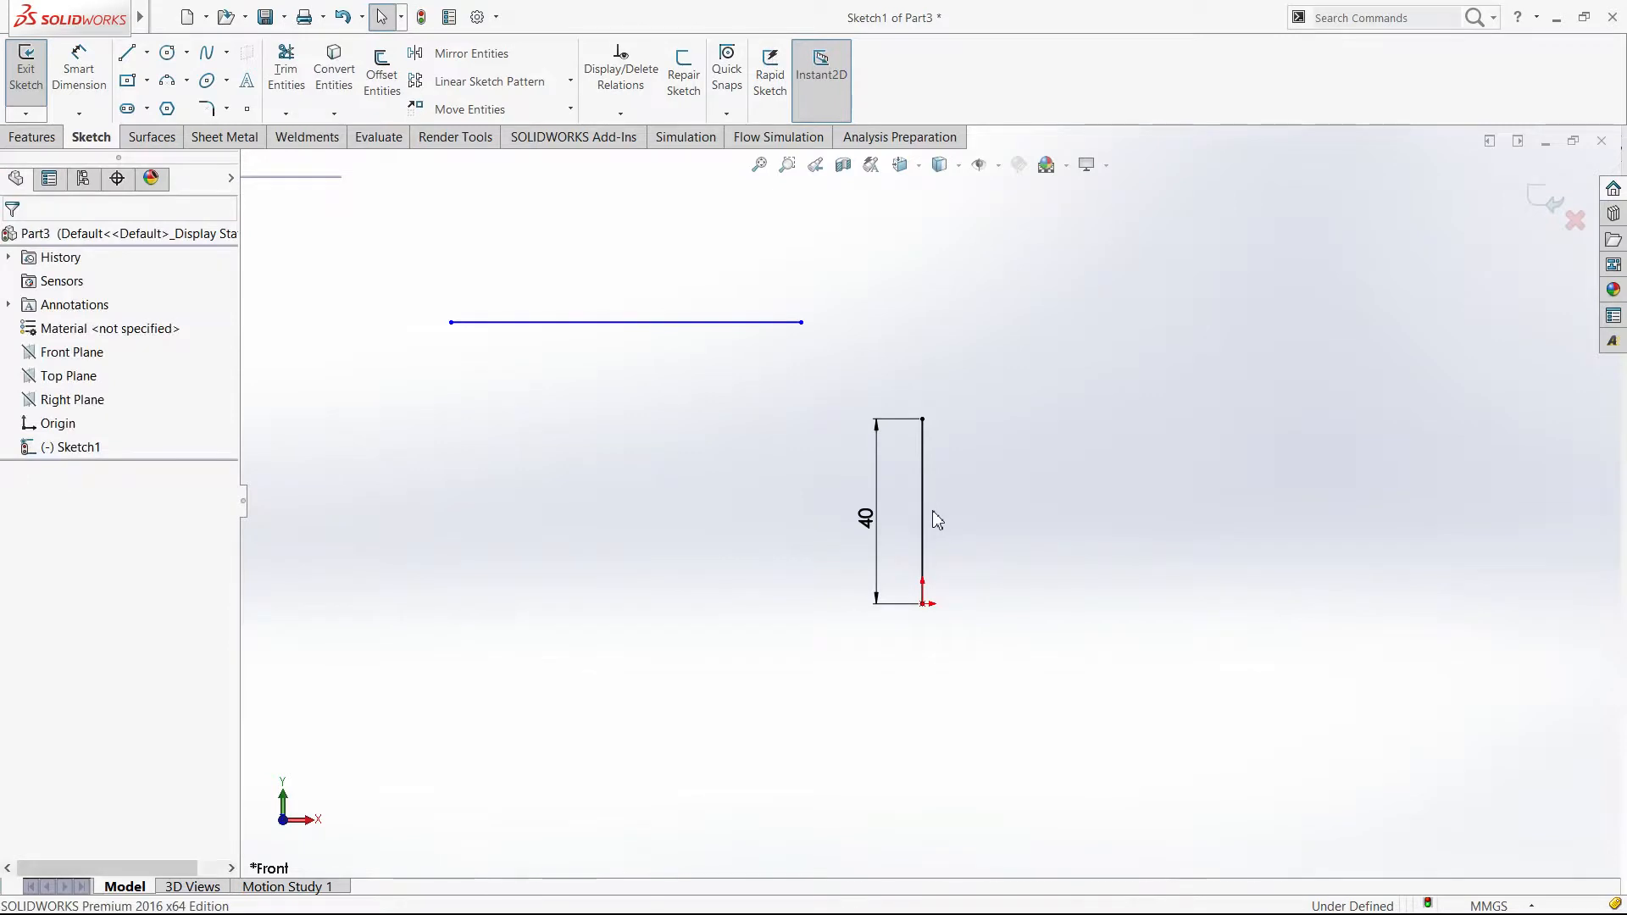
key("Delete")
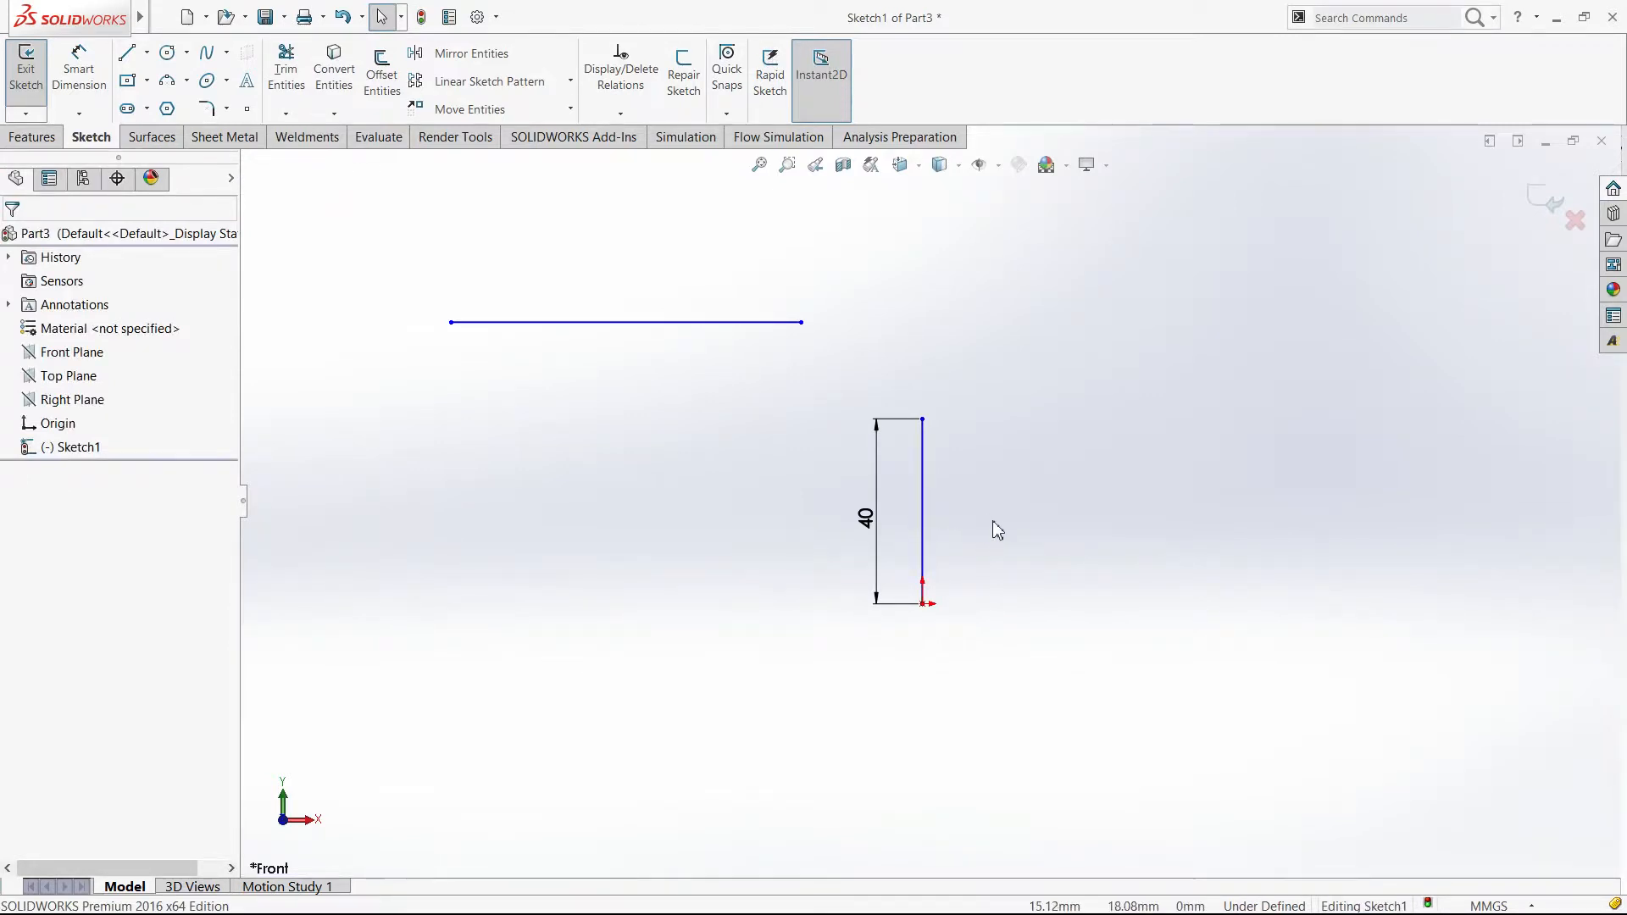
Step: Tilt the 40 mm line about the origin by moving its free upper endpoint down and to the right
left_click(923, 421)
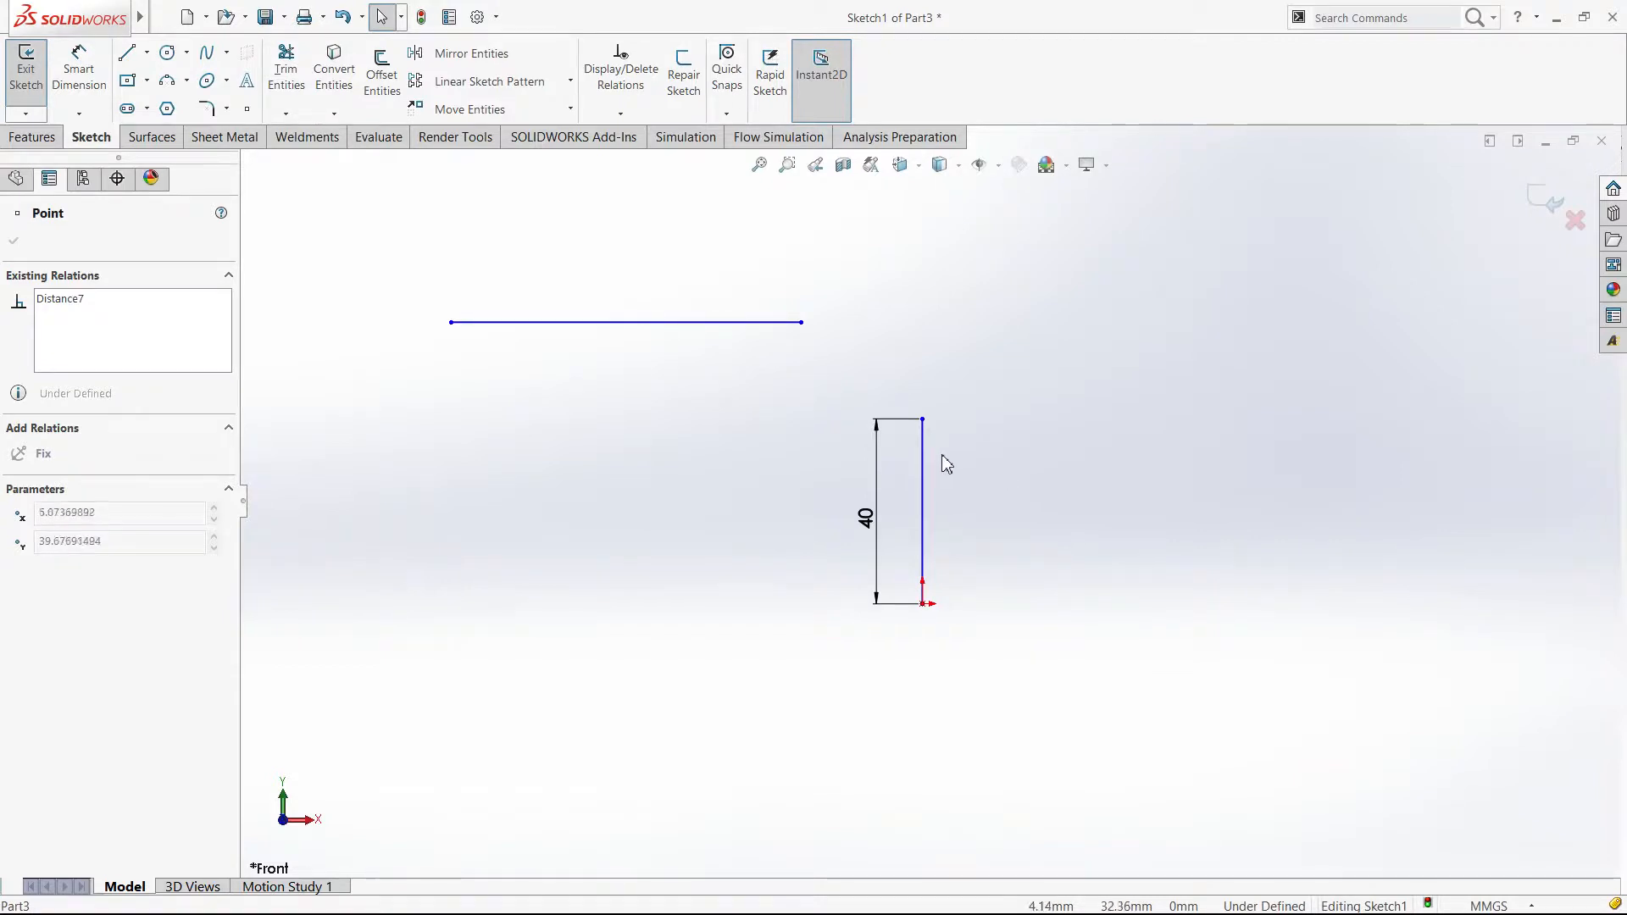
key("Escape")
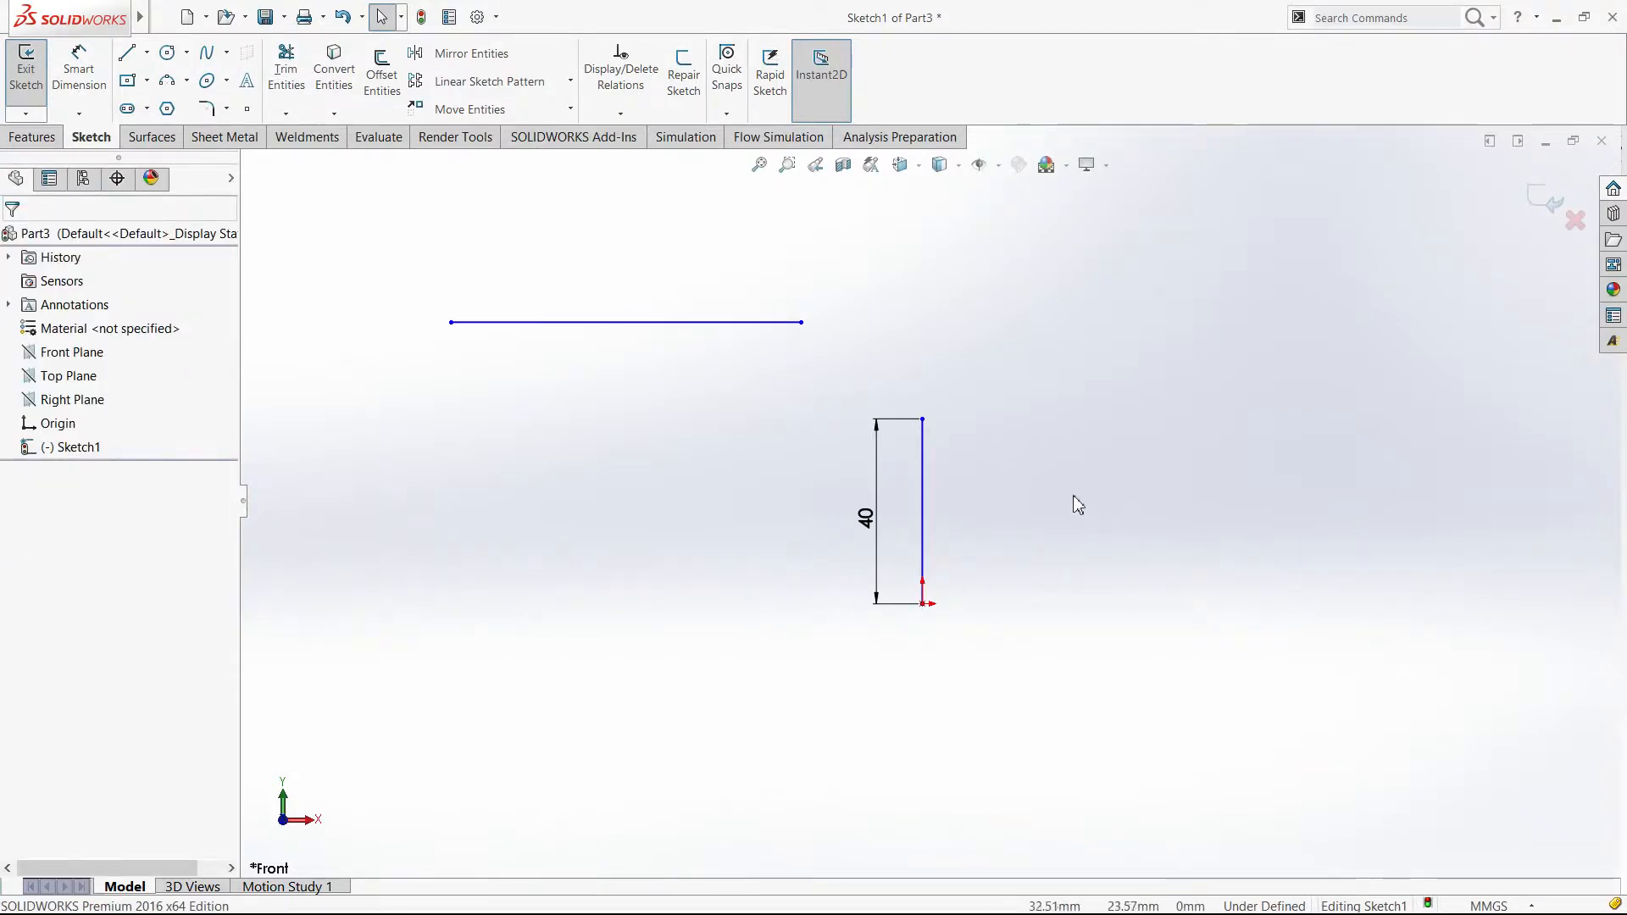
left_click_drag(922, 418, 1072, 499)
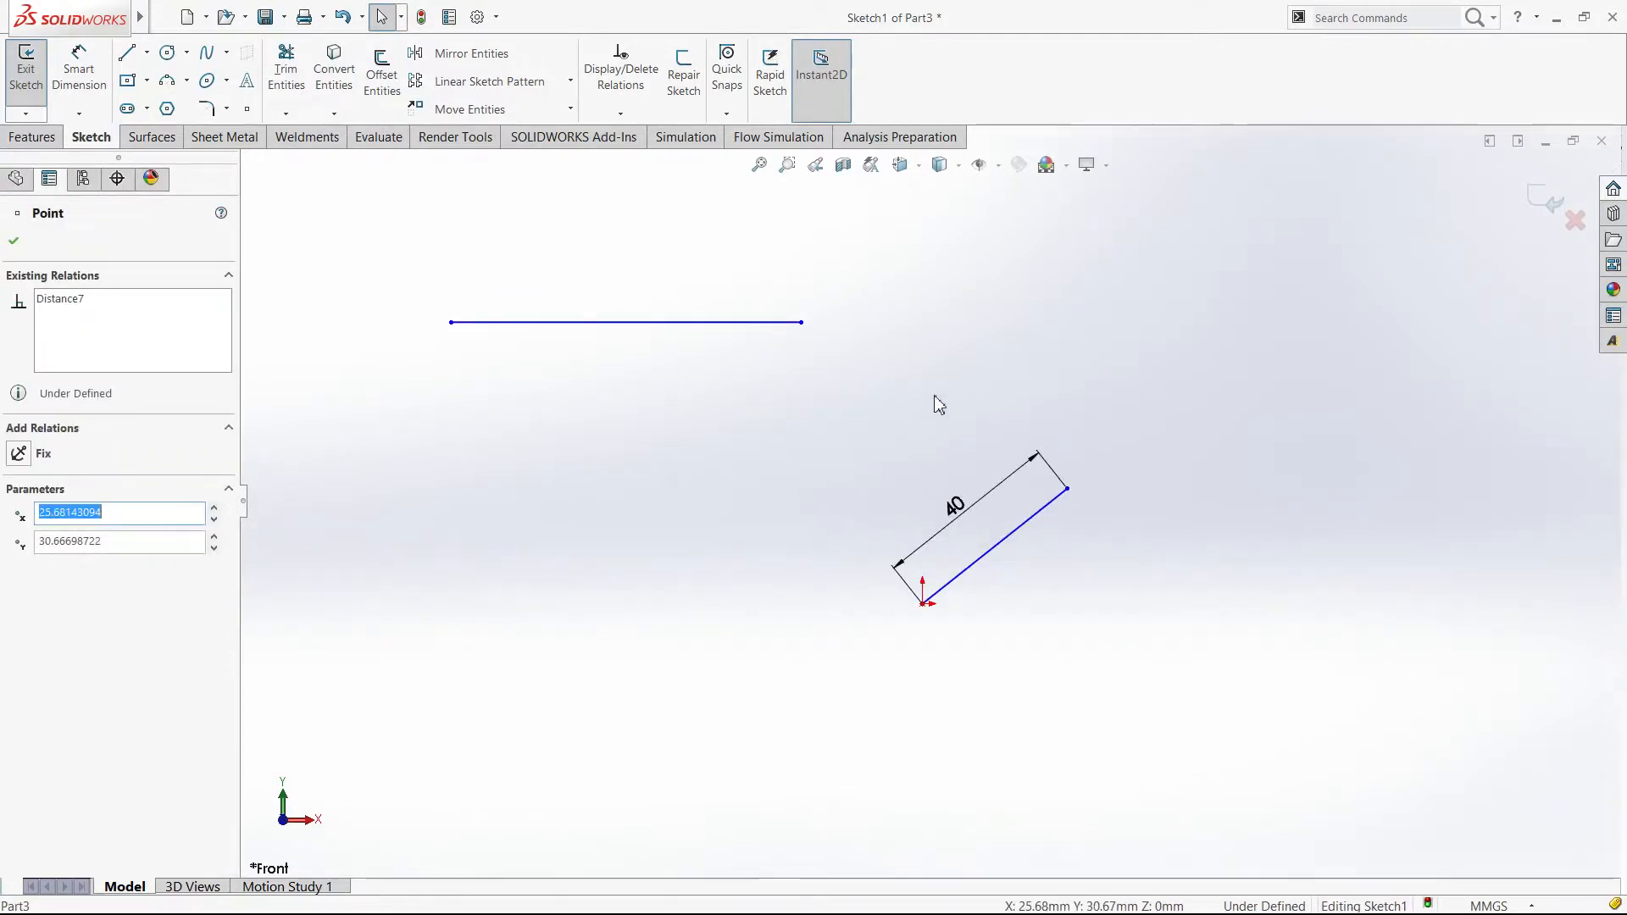
left_click(360, 357)
Step: Dimension the horizontal line's length at 50 mm, with the dimension placed above the line
right_click_drag(476, 356, 500, 322)
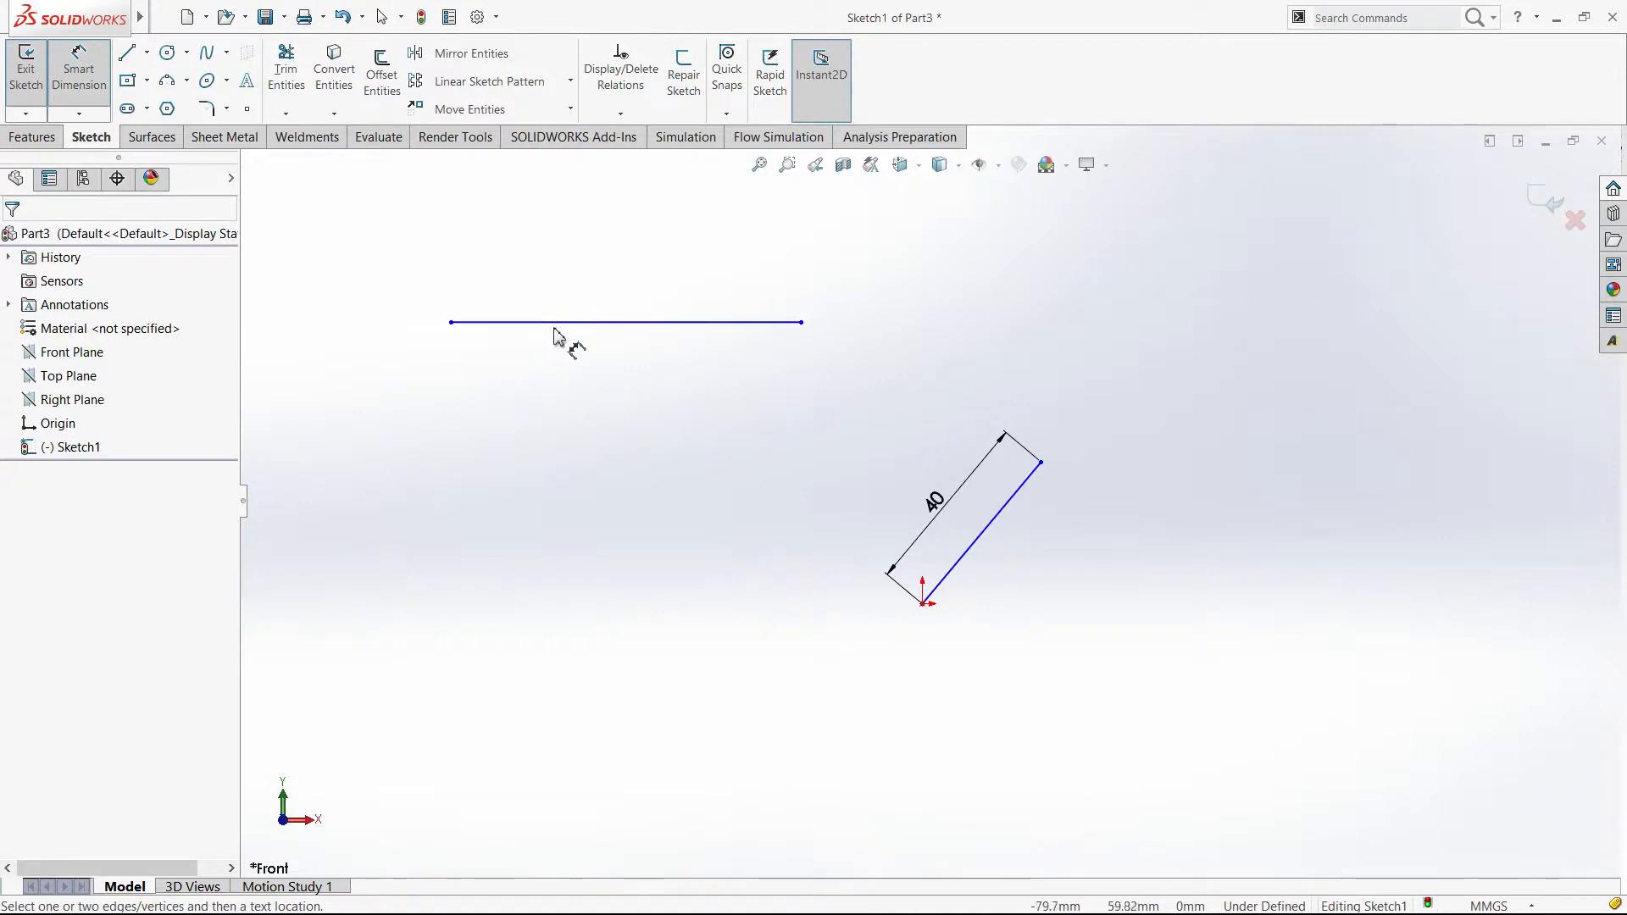
left_click(556, 323)
left_click(557, 301)
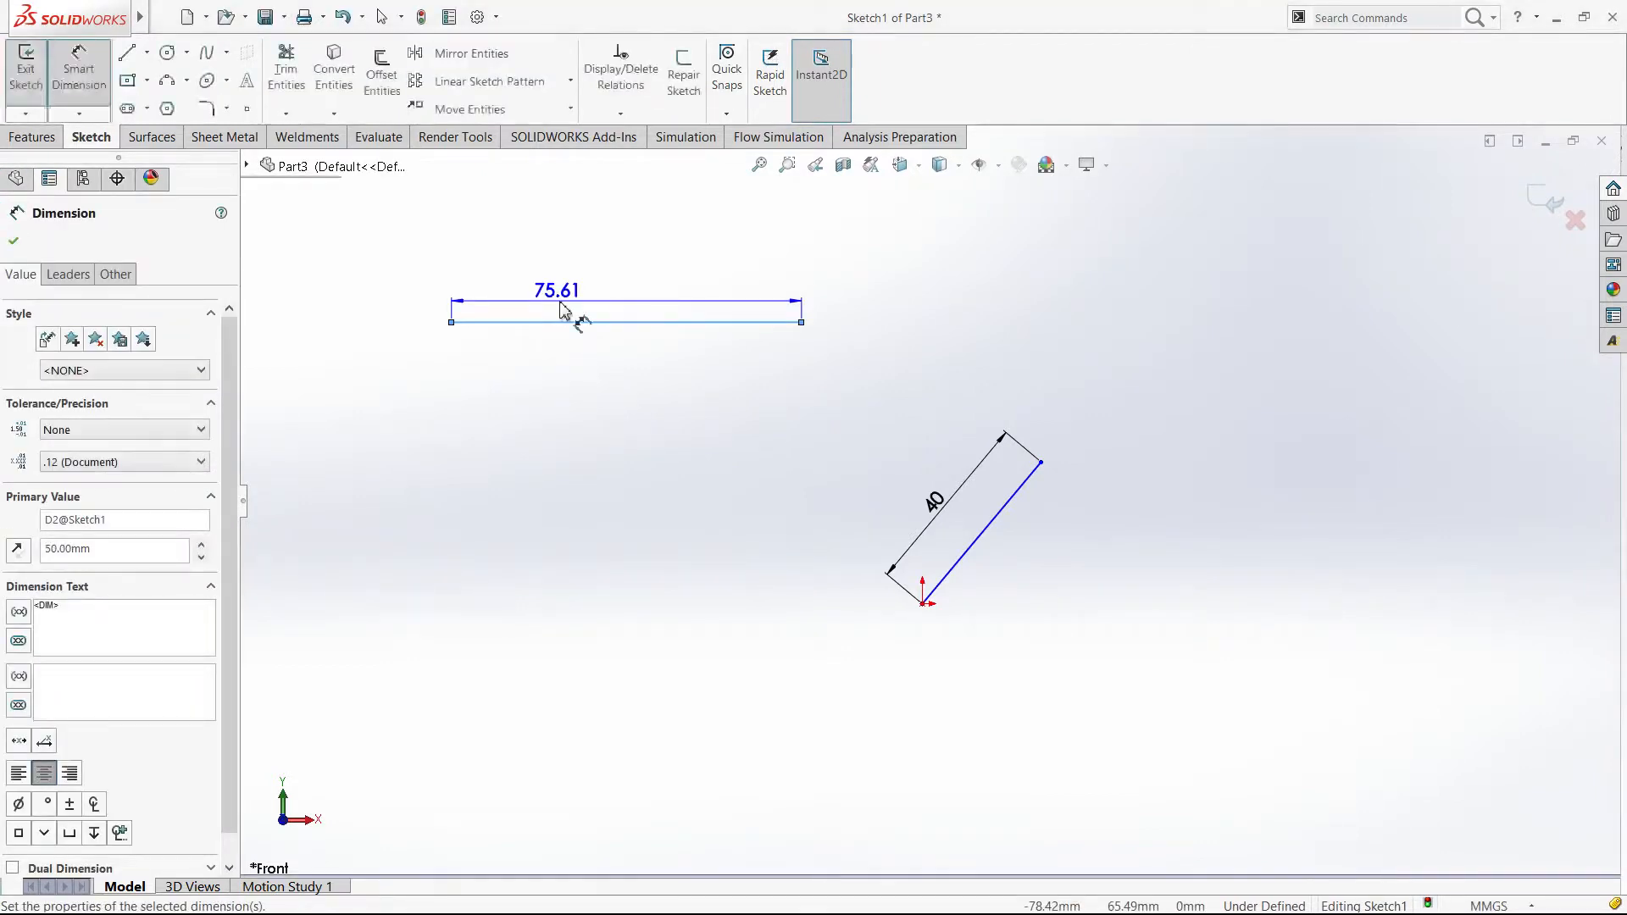
key("Escape")
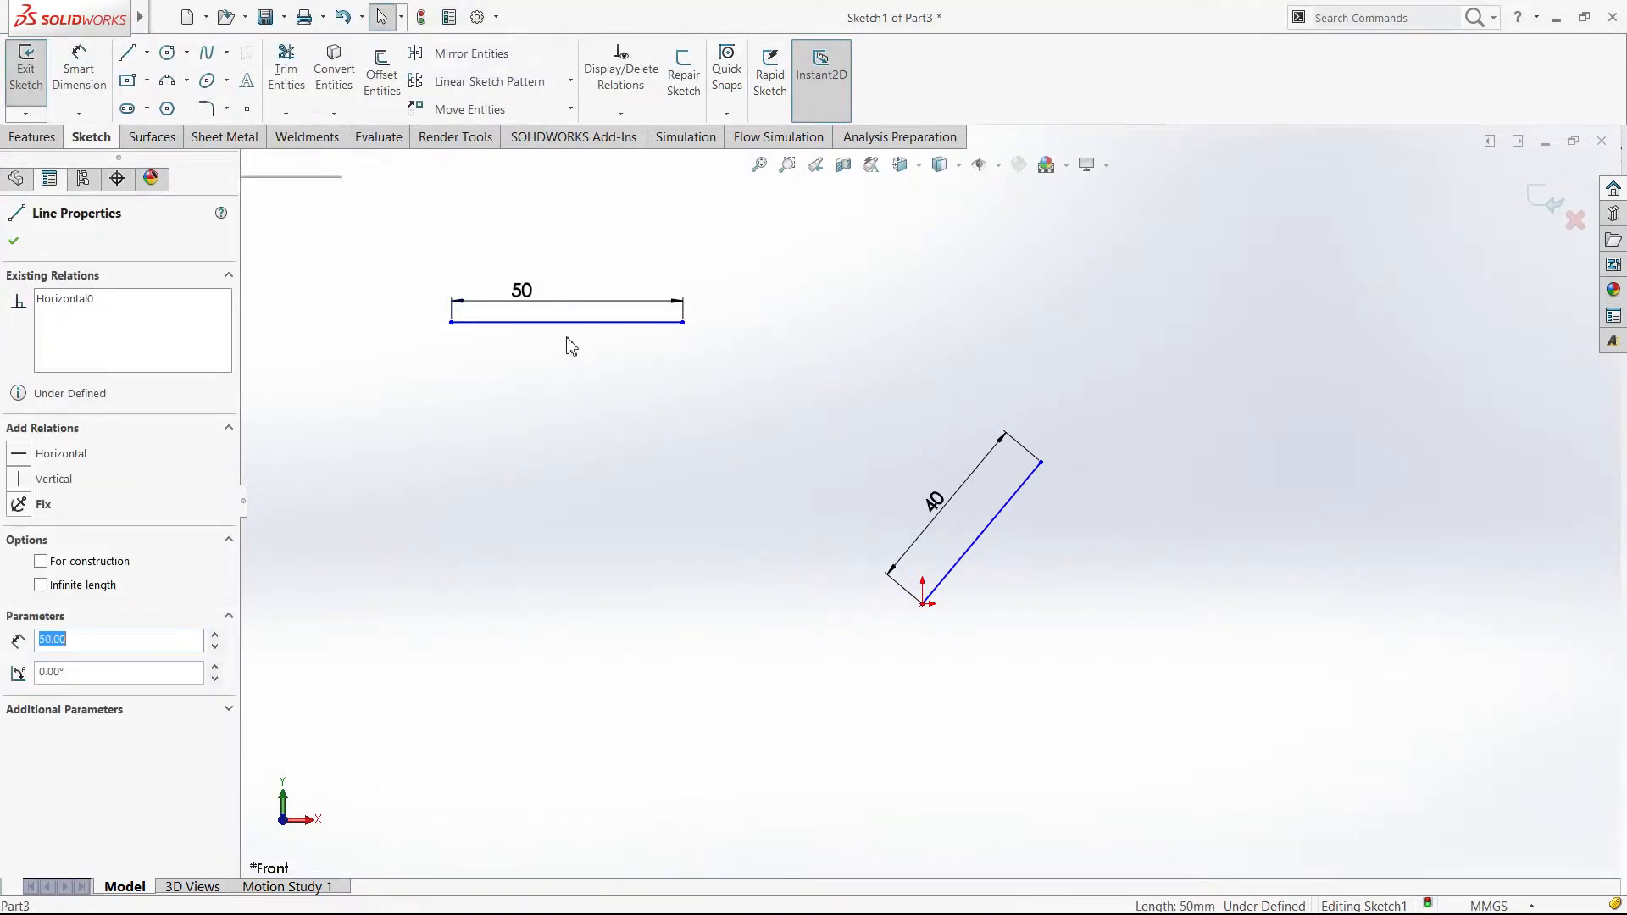
Step: Attach the horizontal line's left endpoint to the origin and place its 50 mm dimension below the line
left_click(551, 367)
left_click(451, 323)
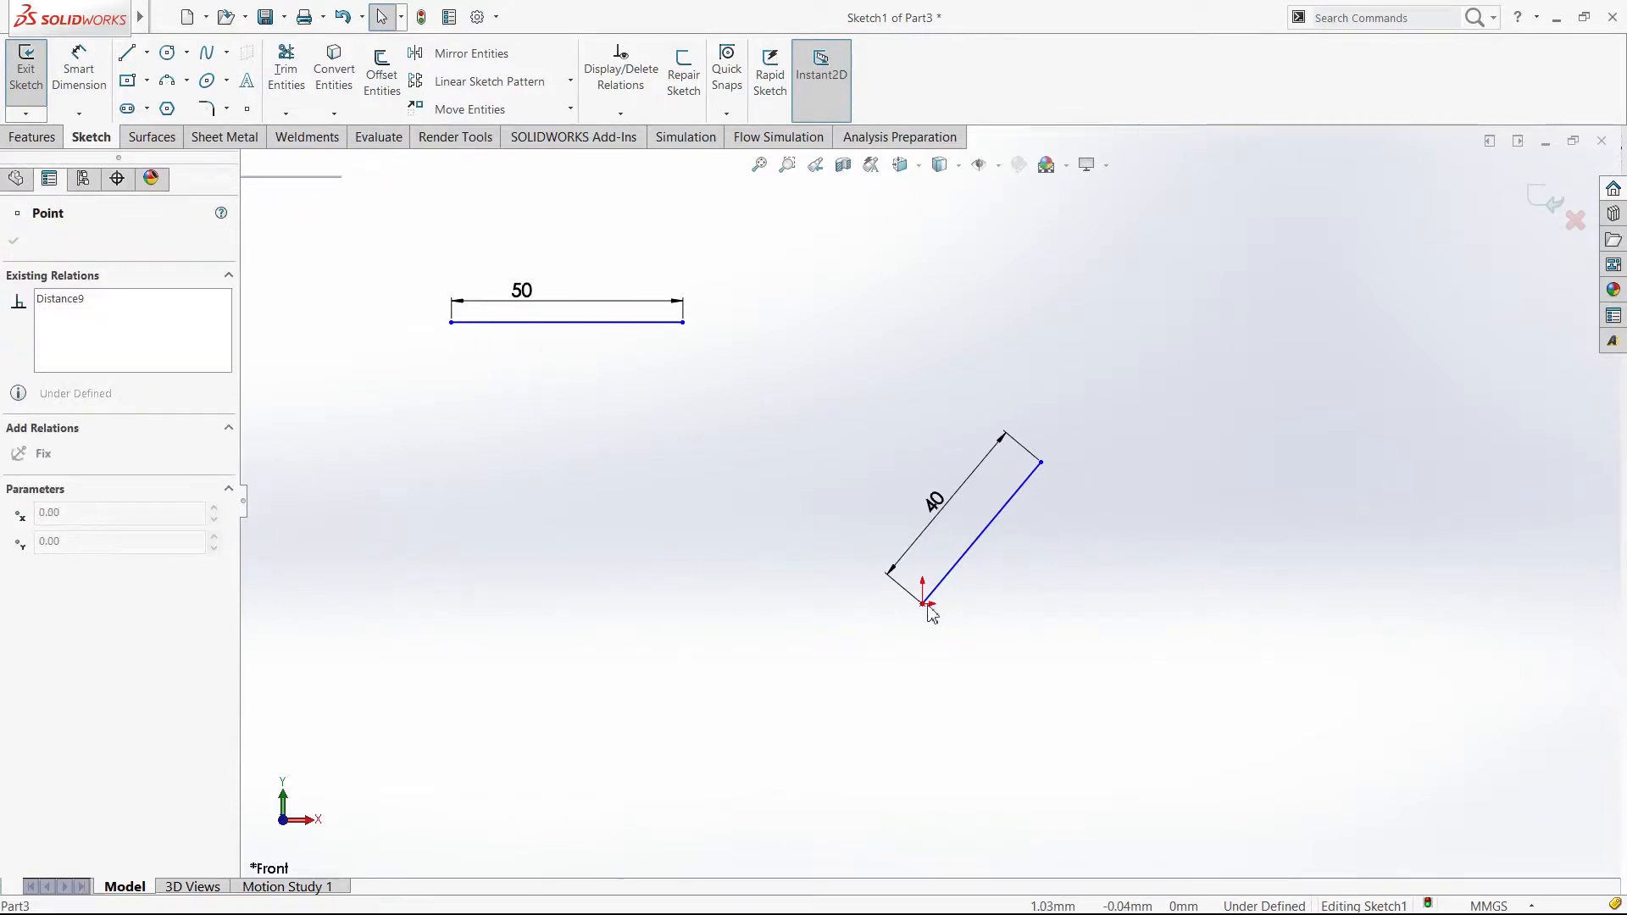
left_click_drag(925, 606, 1026, 631)
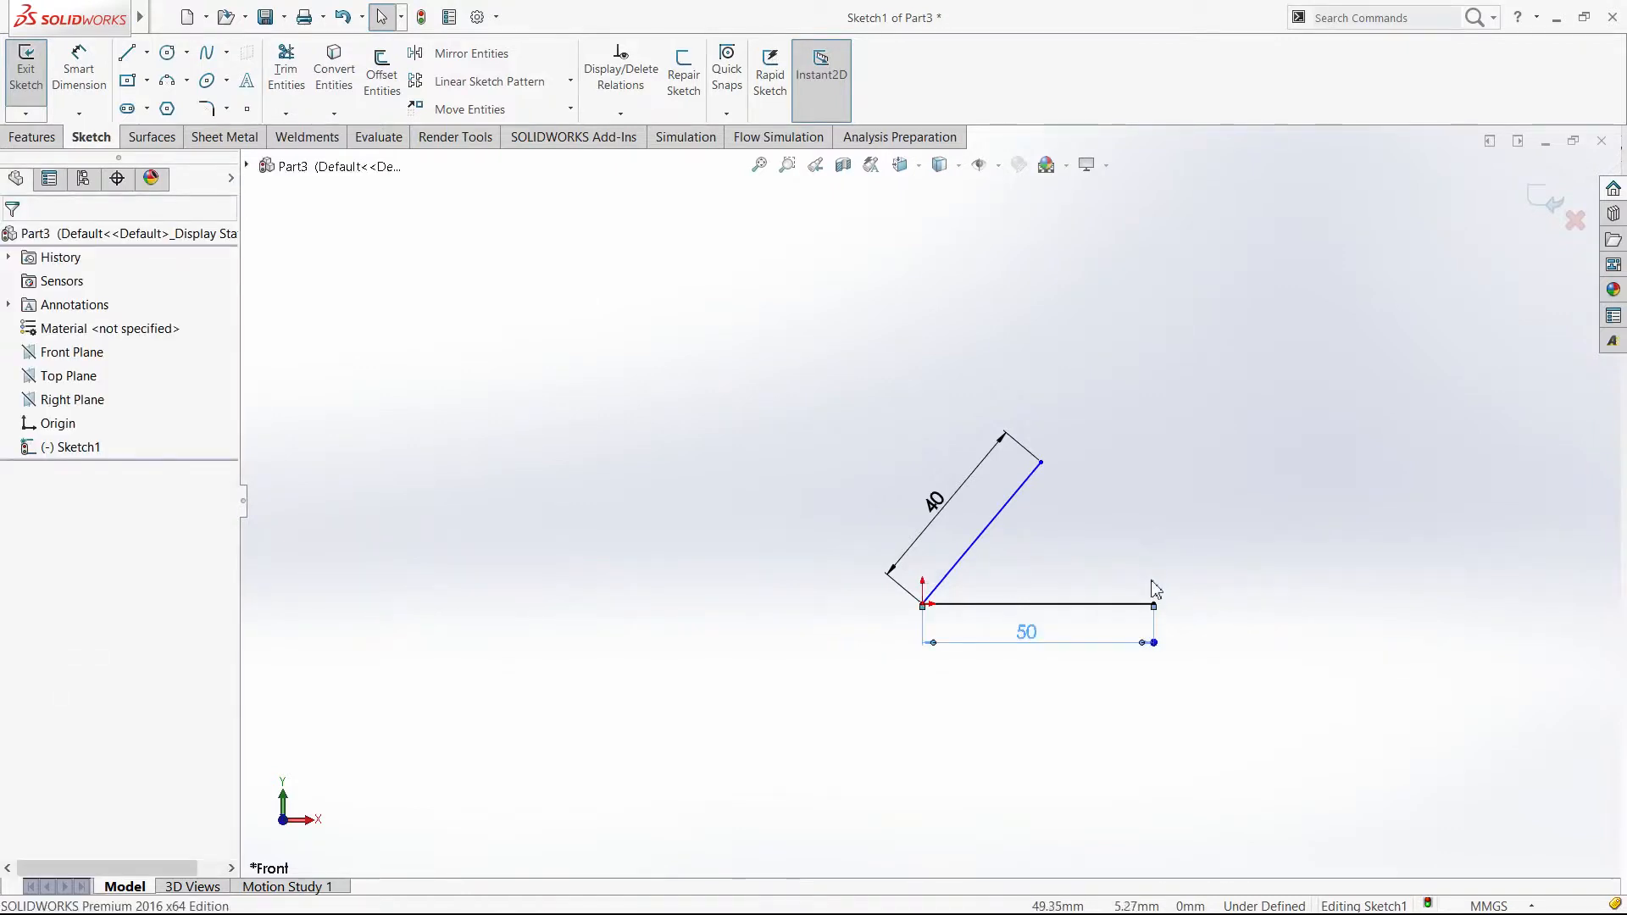
Step: Swing the 40 mm line about the origin by moving its free endpoint, leaving it to the upper left of the origin
left_click(1041, 464)
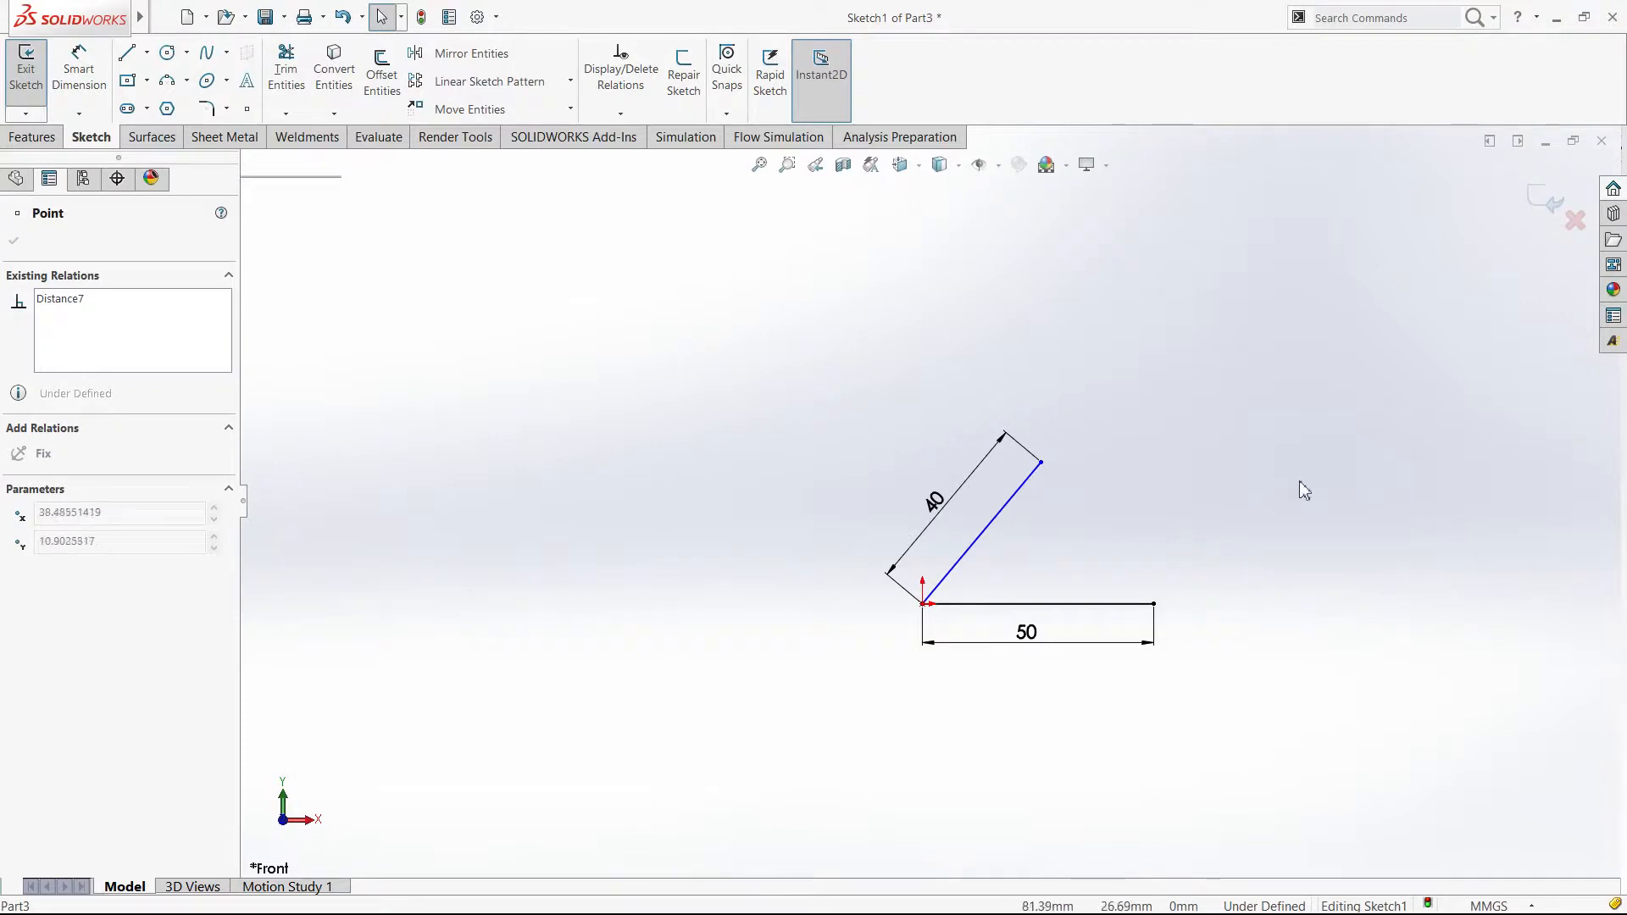
left_click_drag(1066, 350, 1066, 350)
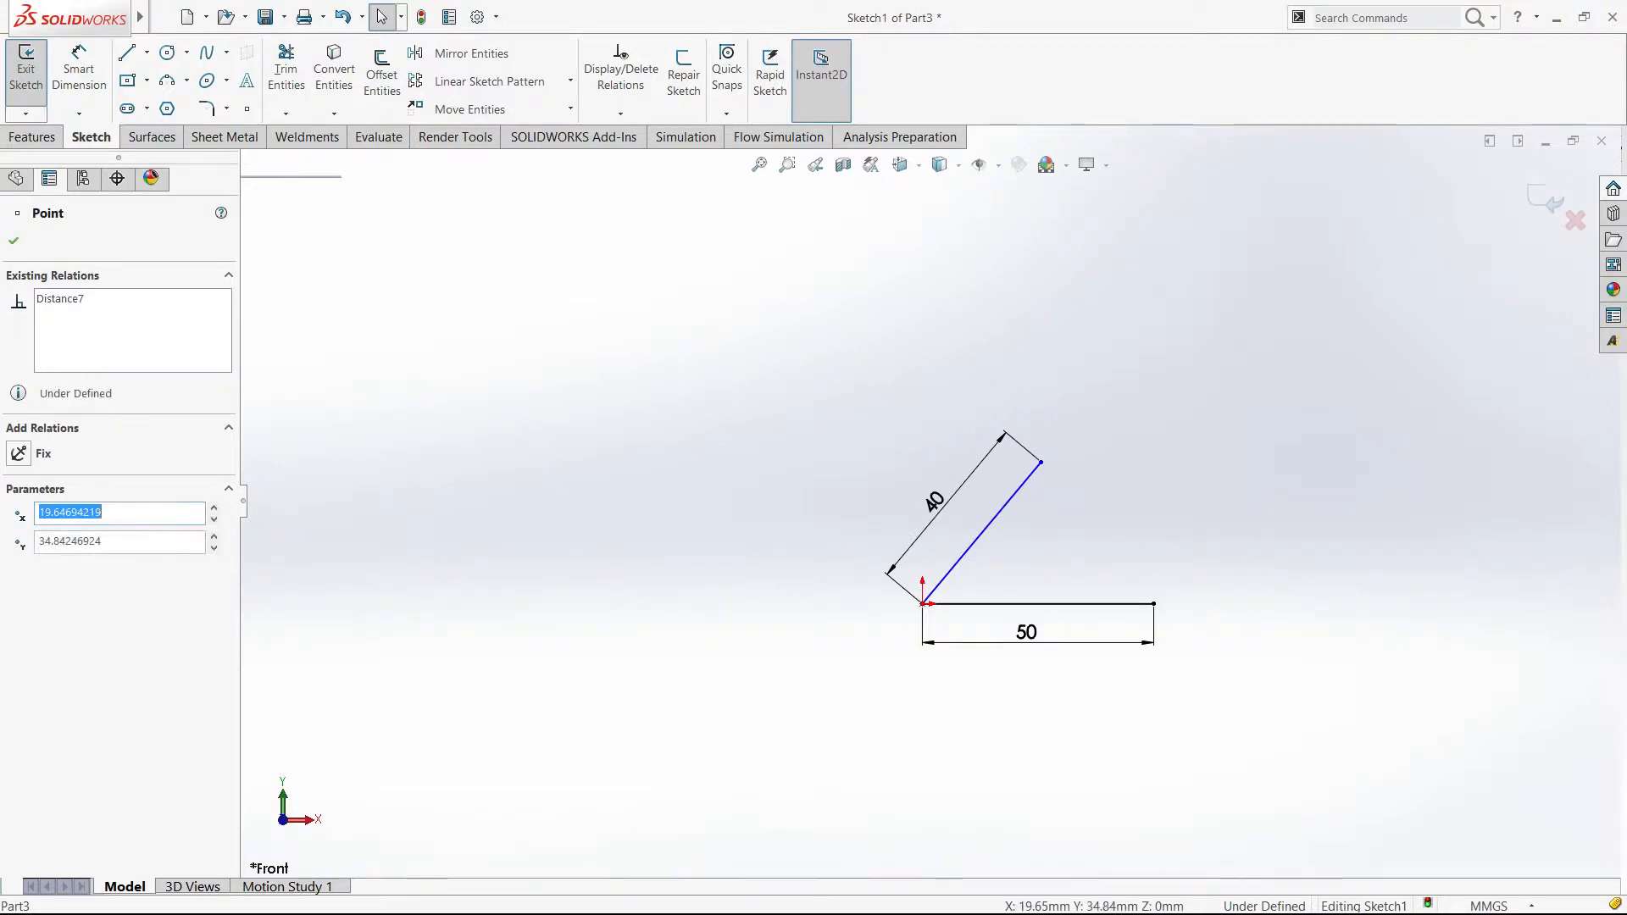
left_click_drag(1044, 487, 1014, 446)
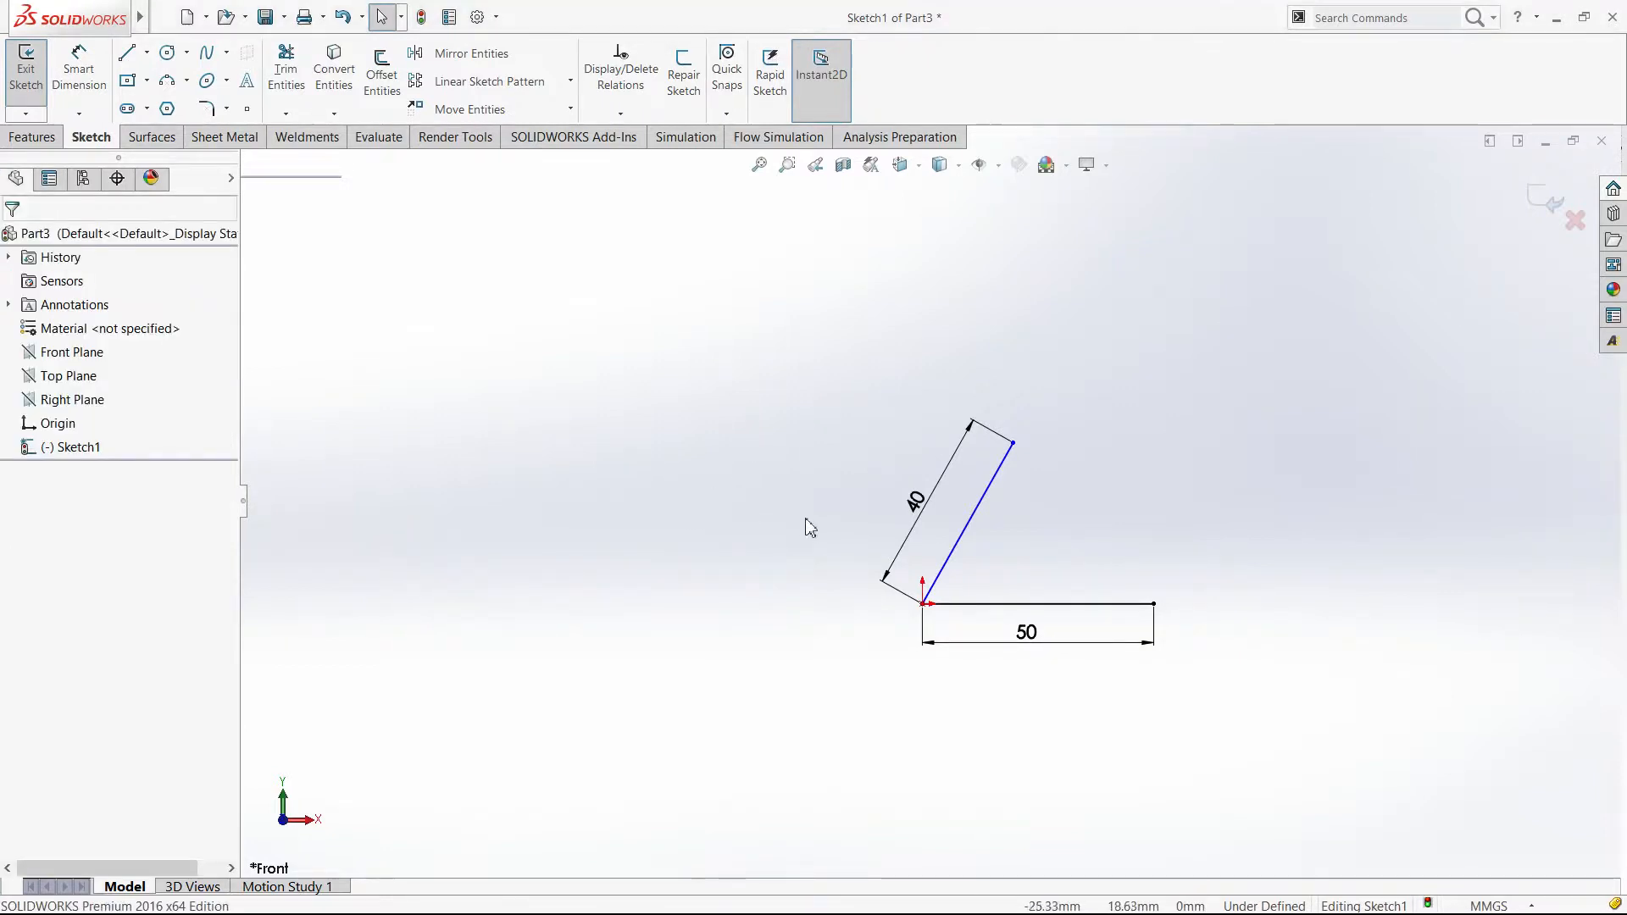
key("ctrl+z")
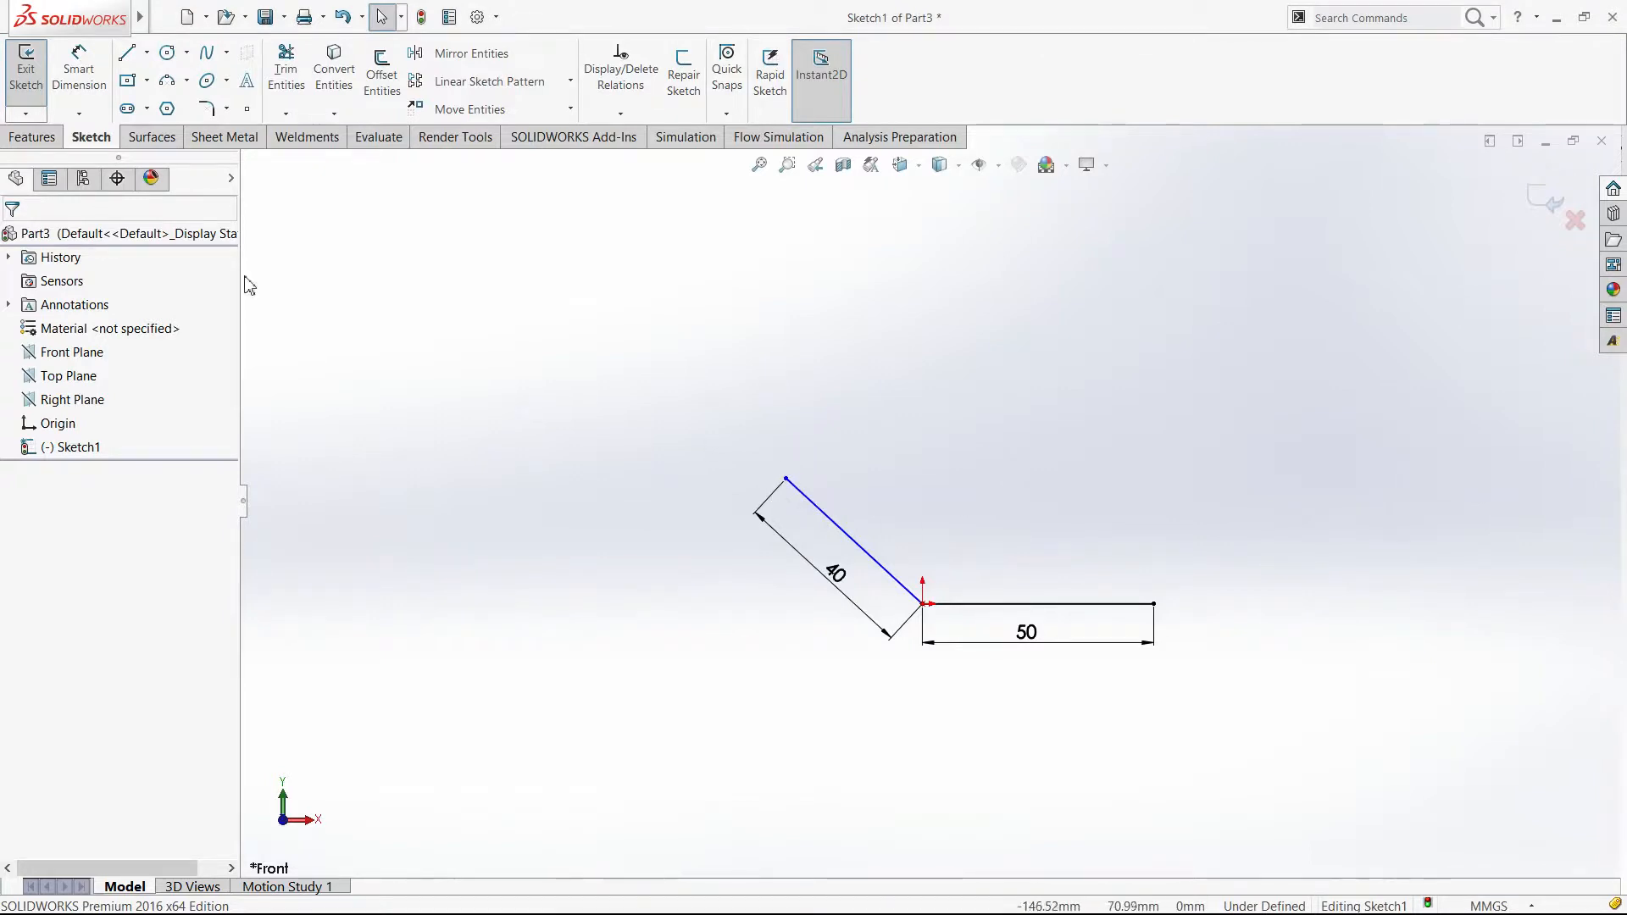
Step: Try an angle dimension between the tilted 40 mm line and the horizontal line, placed above the origin, keeping the drawn angle
left_click(79, 69)
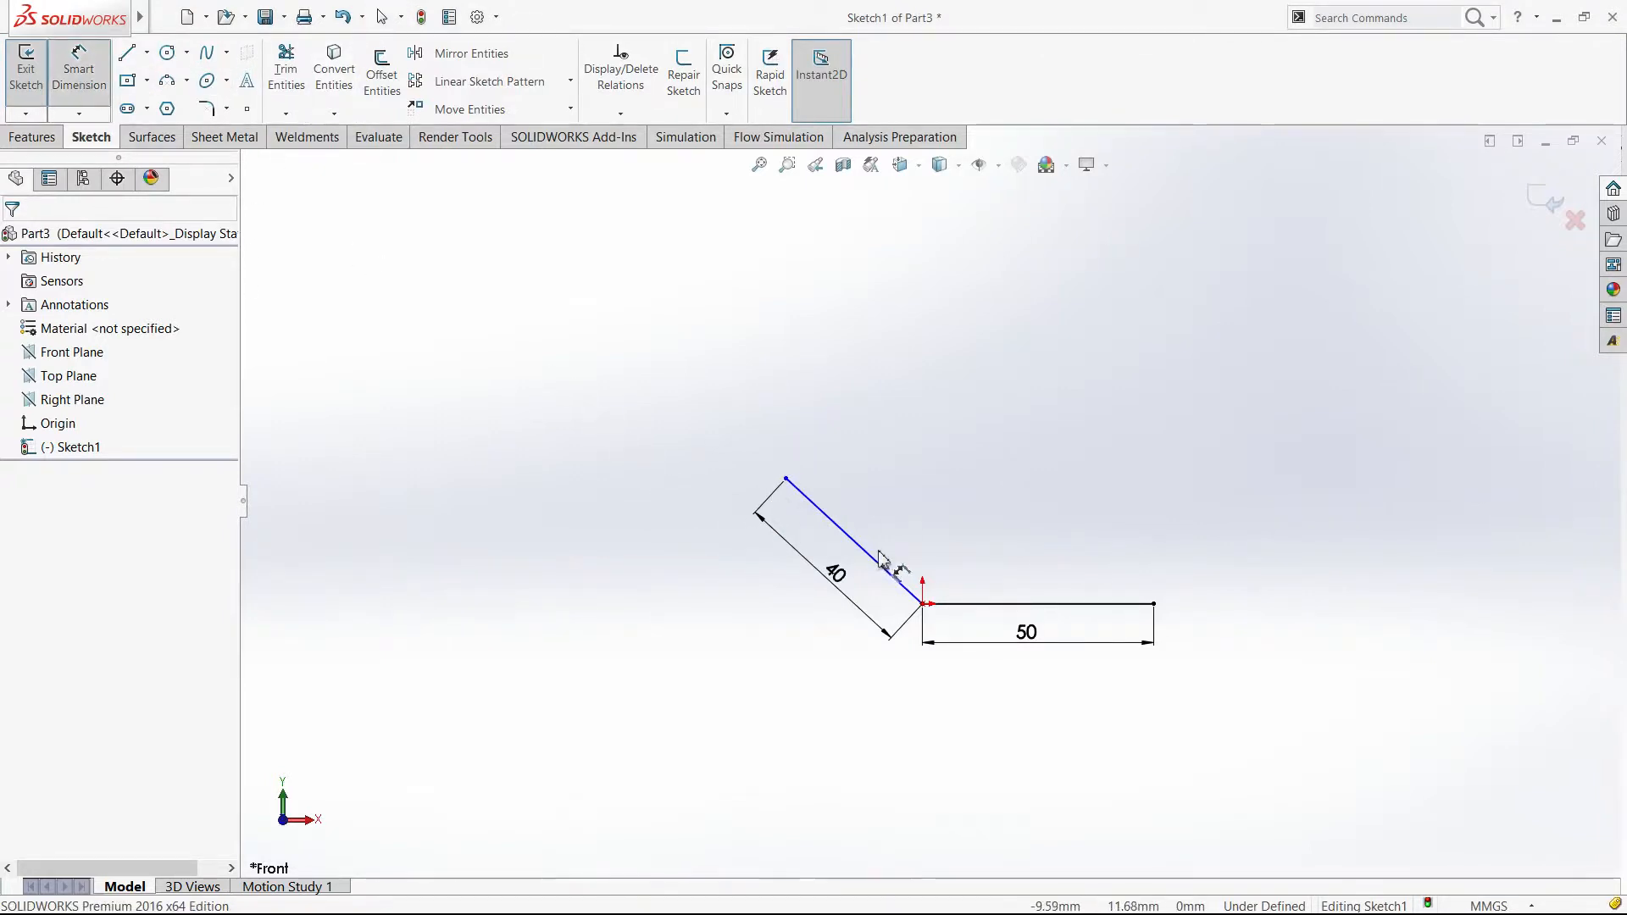
left_click(899, 583)
left_click(995, 604)
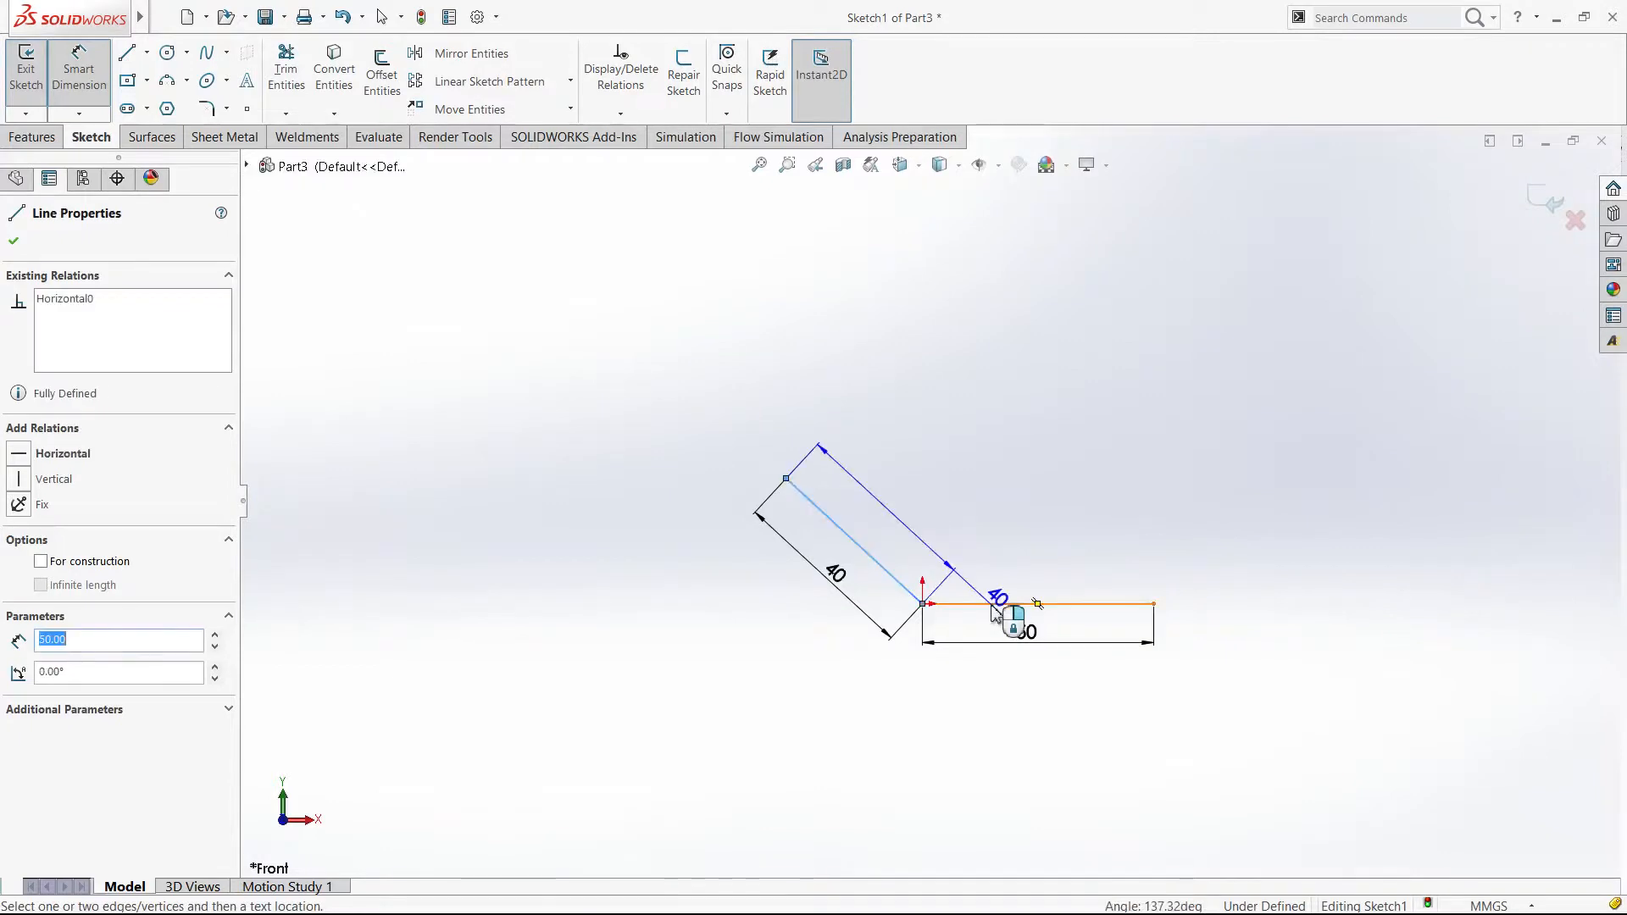
left_click(952, 561)
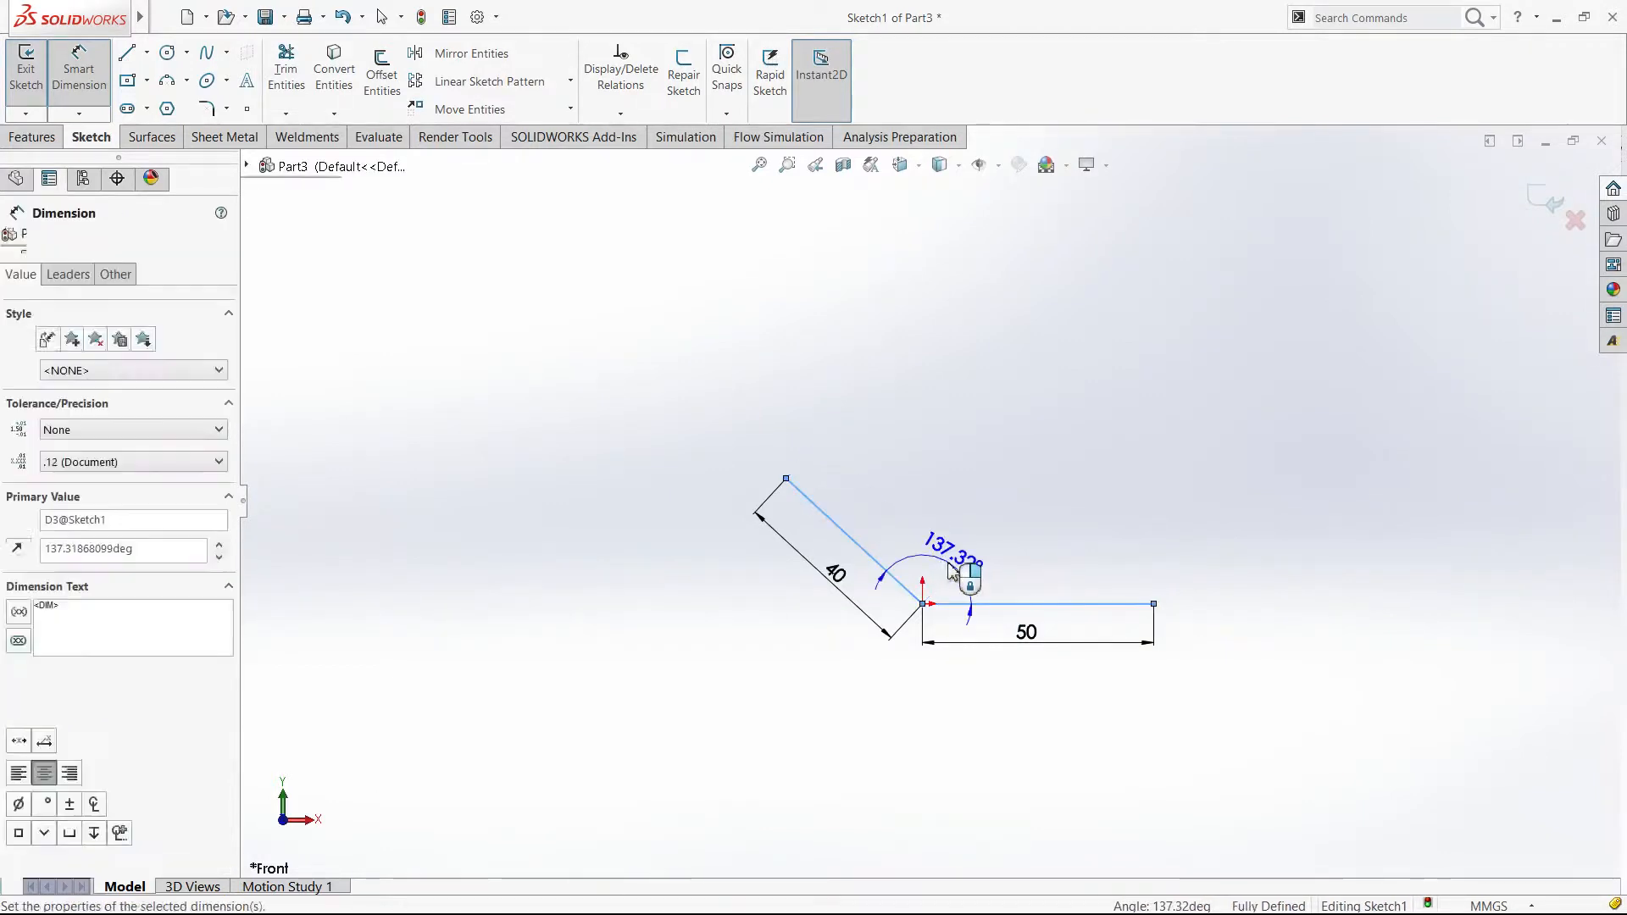
key("Return")
key("Escape")
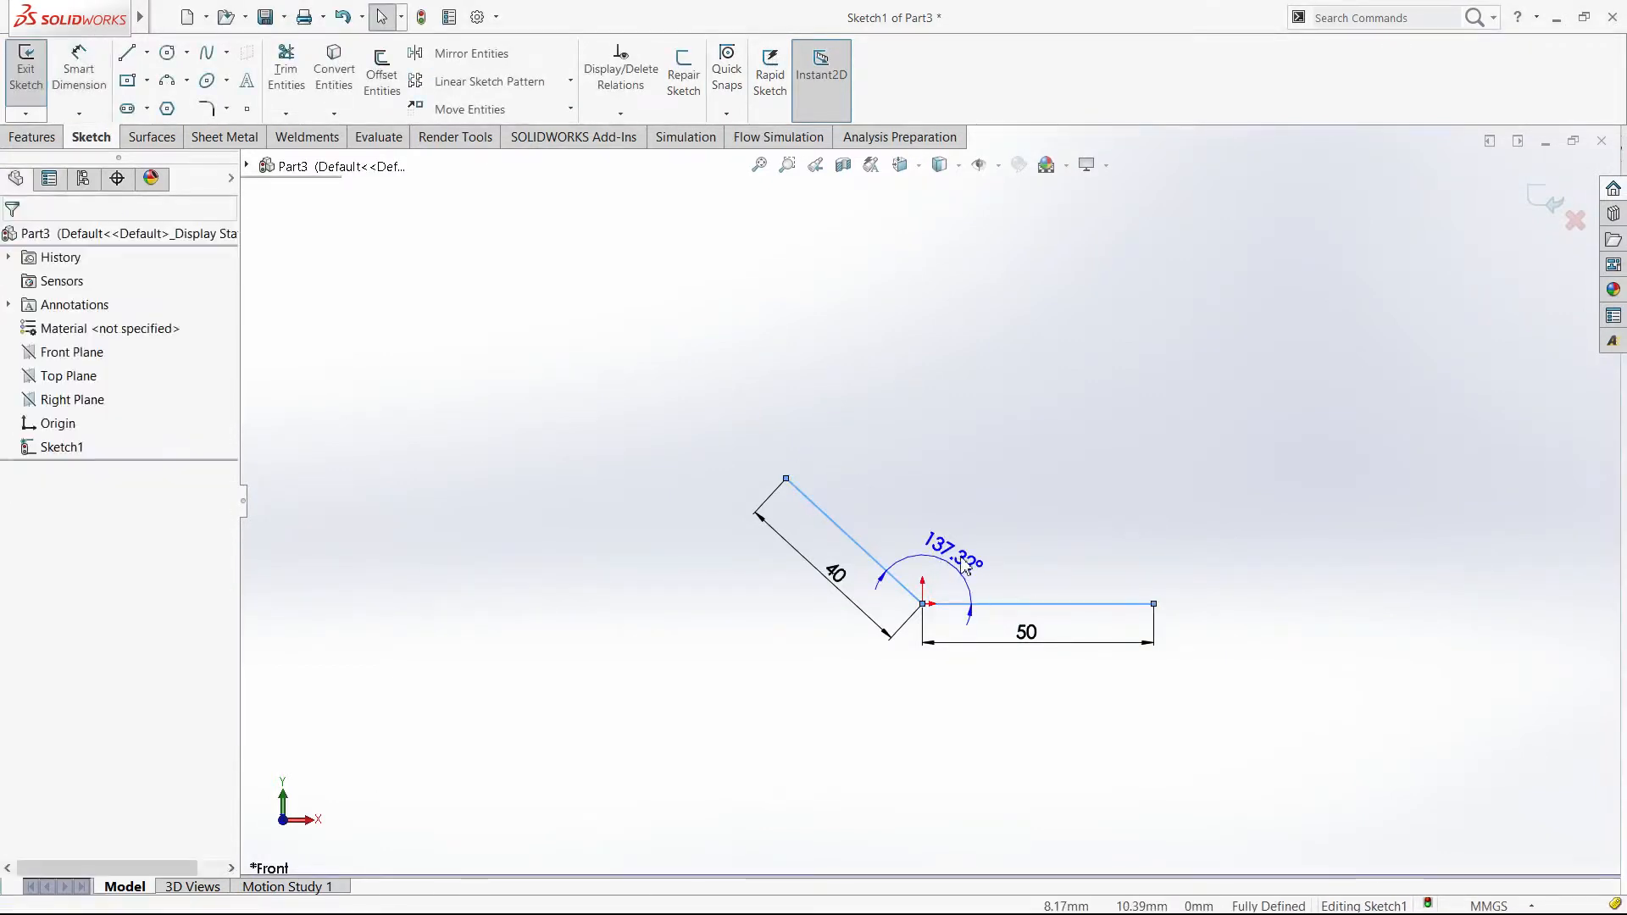
Step: Dimension the angle between the horizontal line and the 40 mm line at 135°, with the dimension placed above the origin
left_click(78, 74)
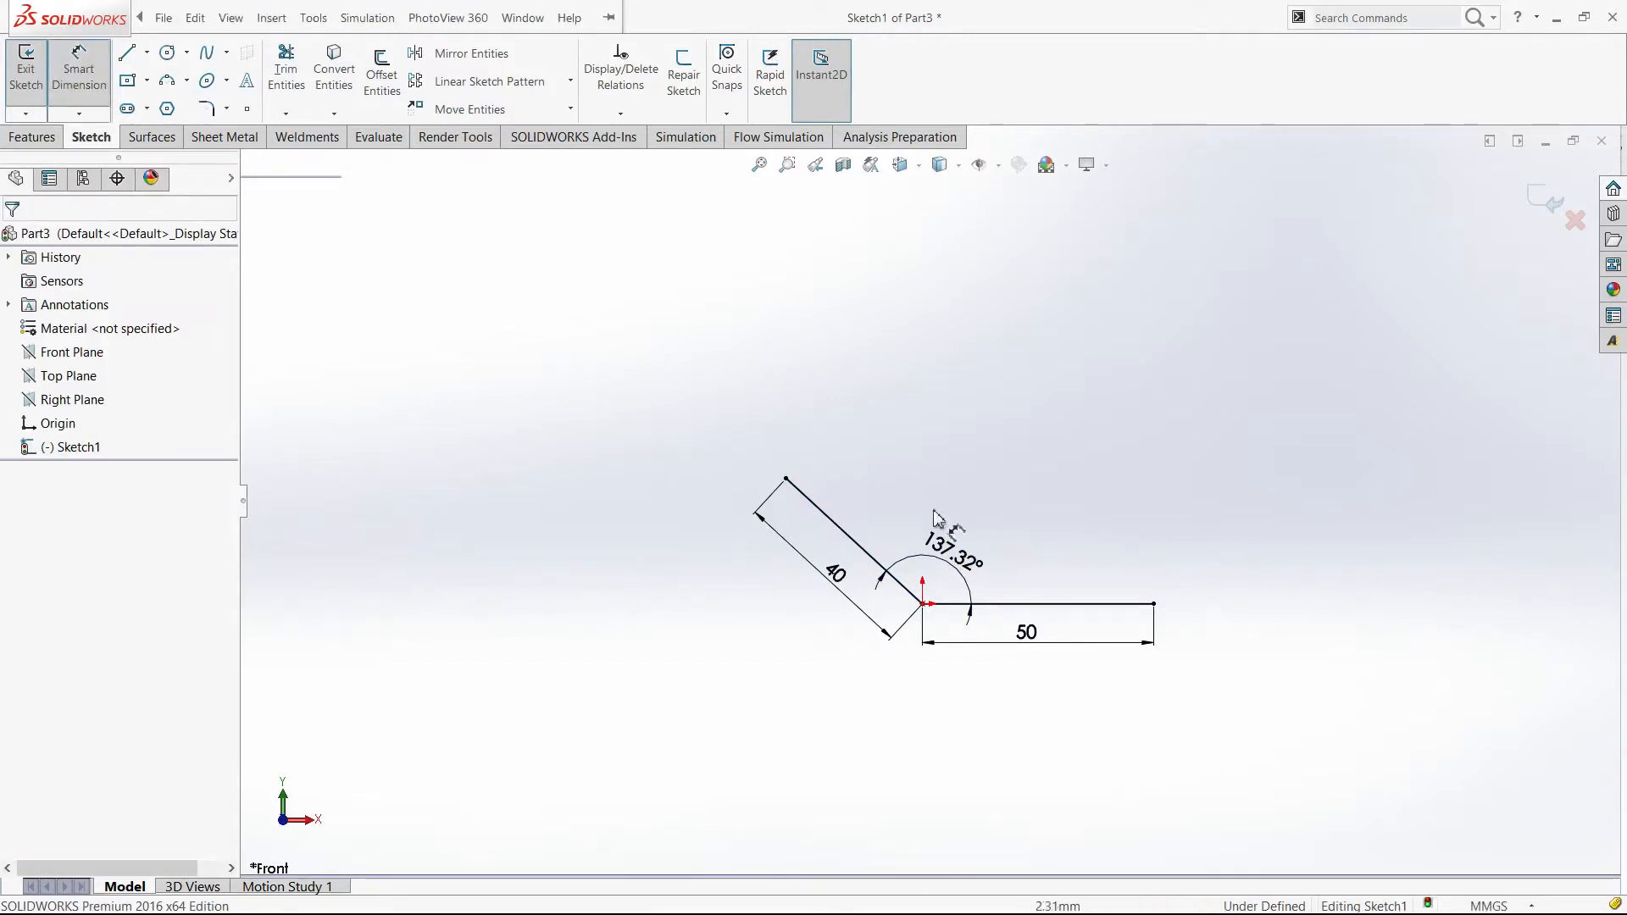
left_click(980, 604)
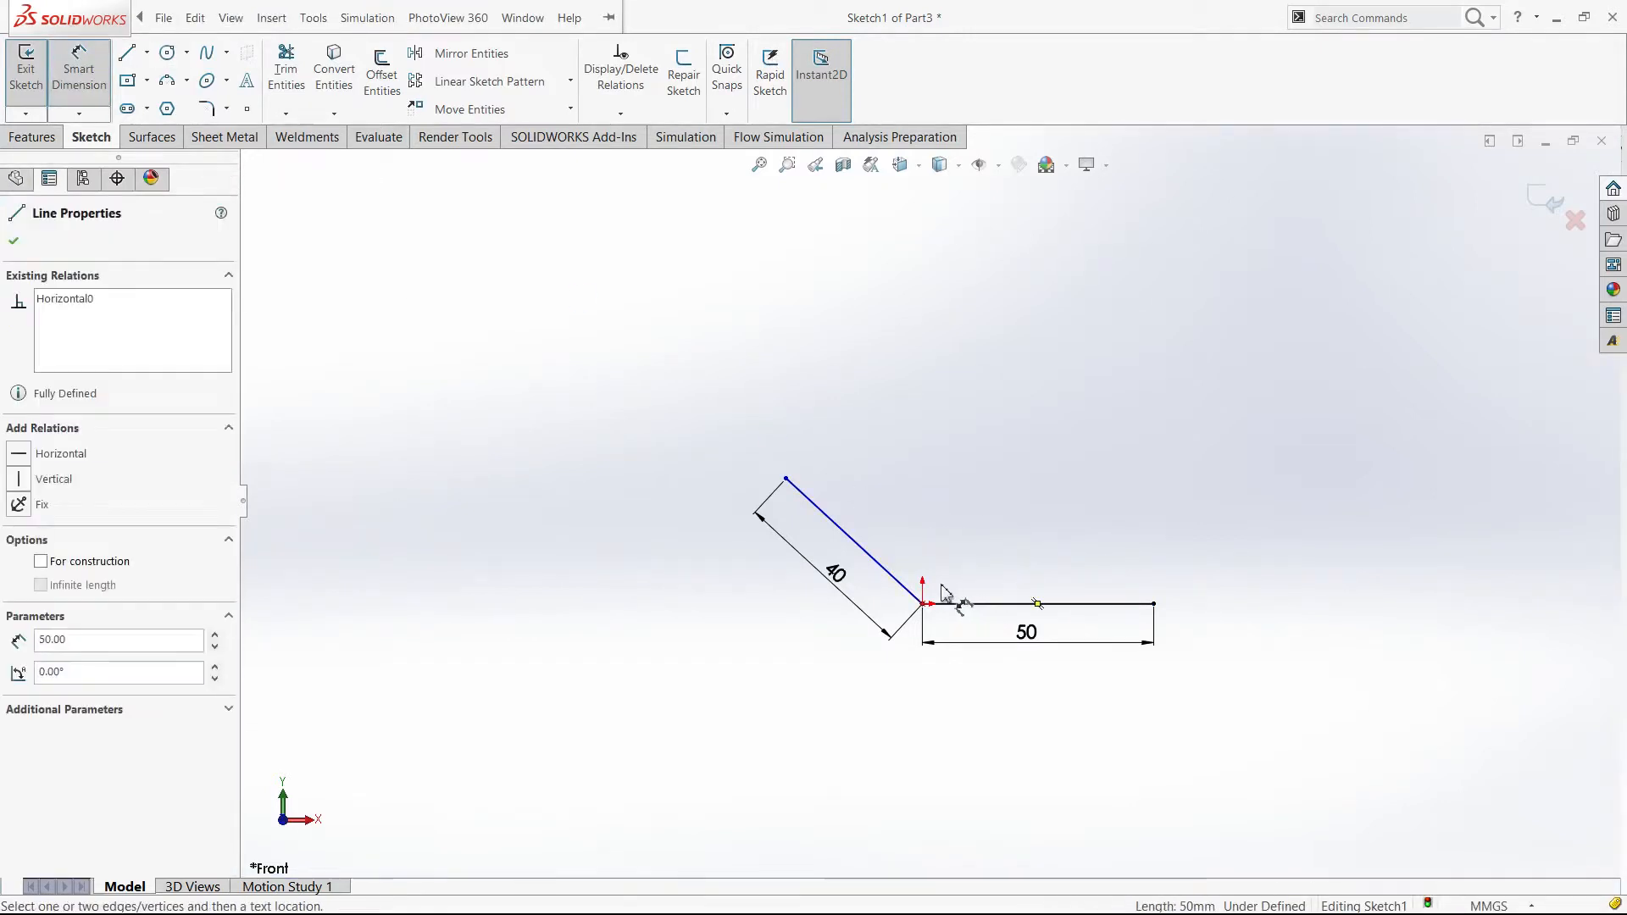
left_click(887, 573)
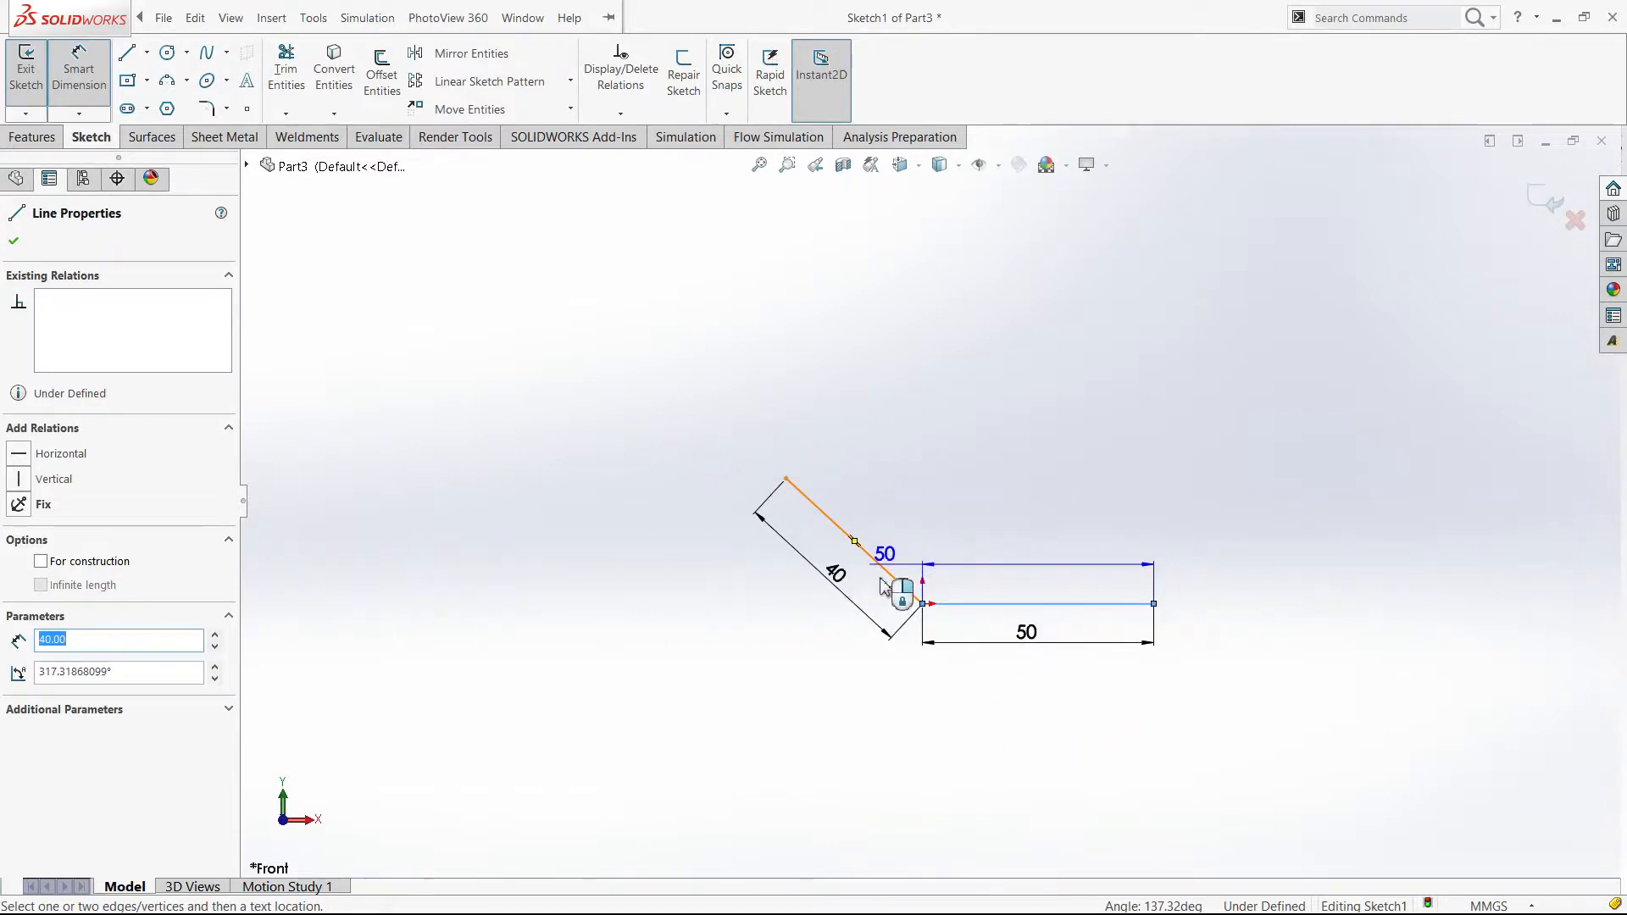
left_click(951, 562)
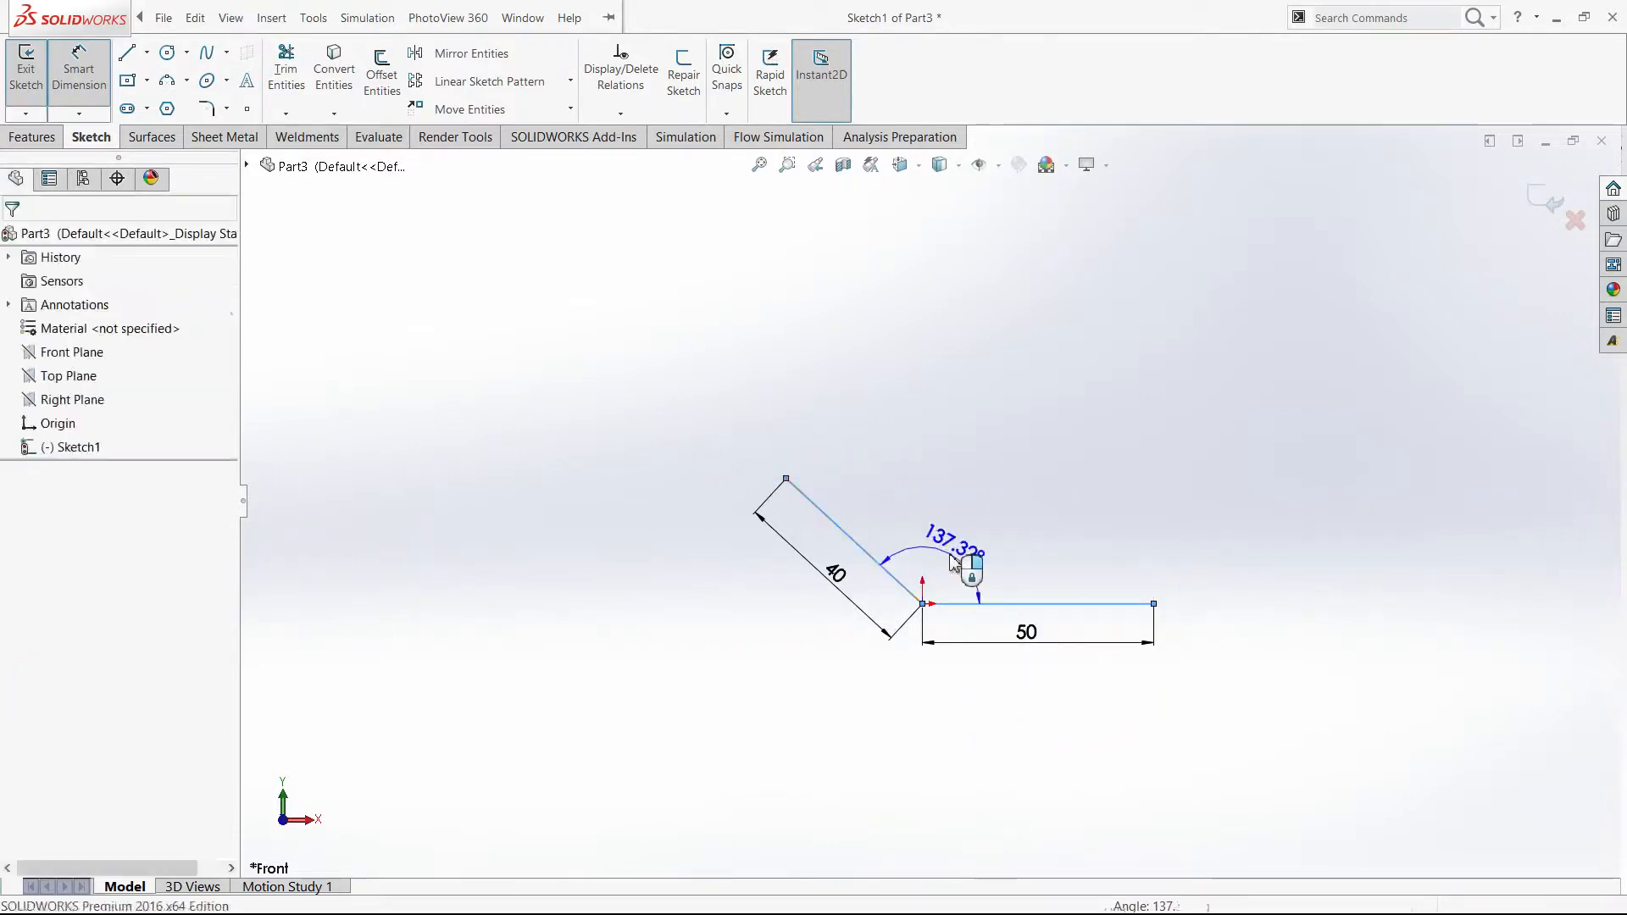
left_click(953, 561)
type("15")
key("Return")
double_click(952, 556)
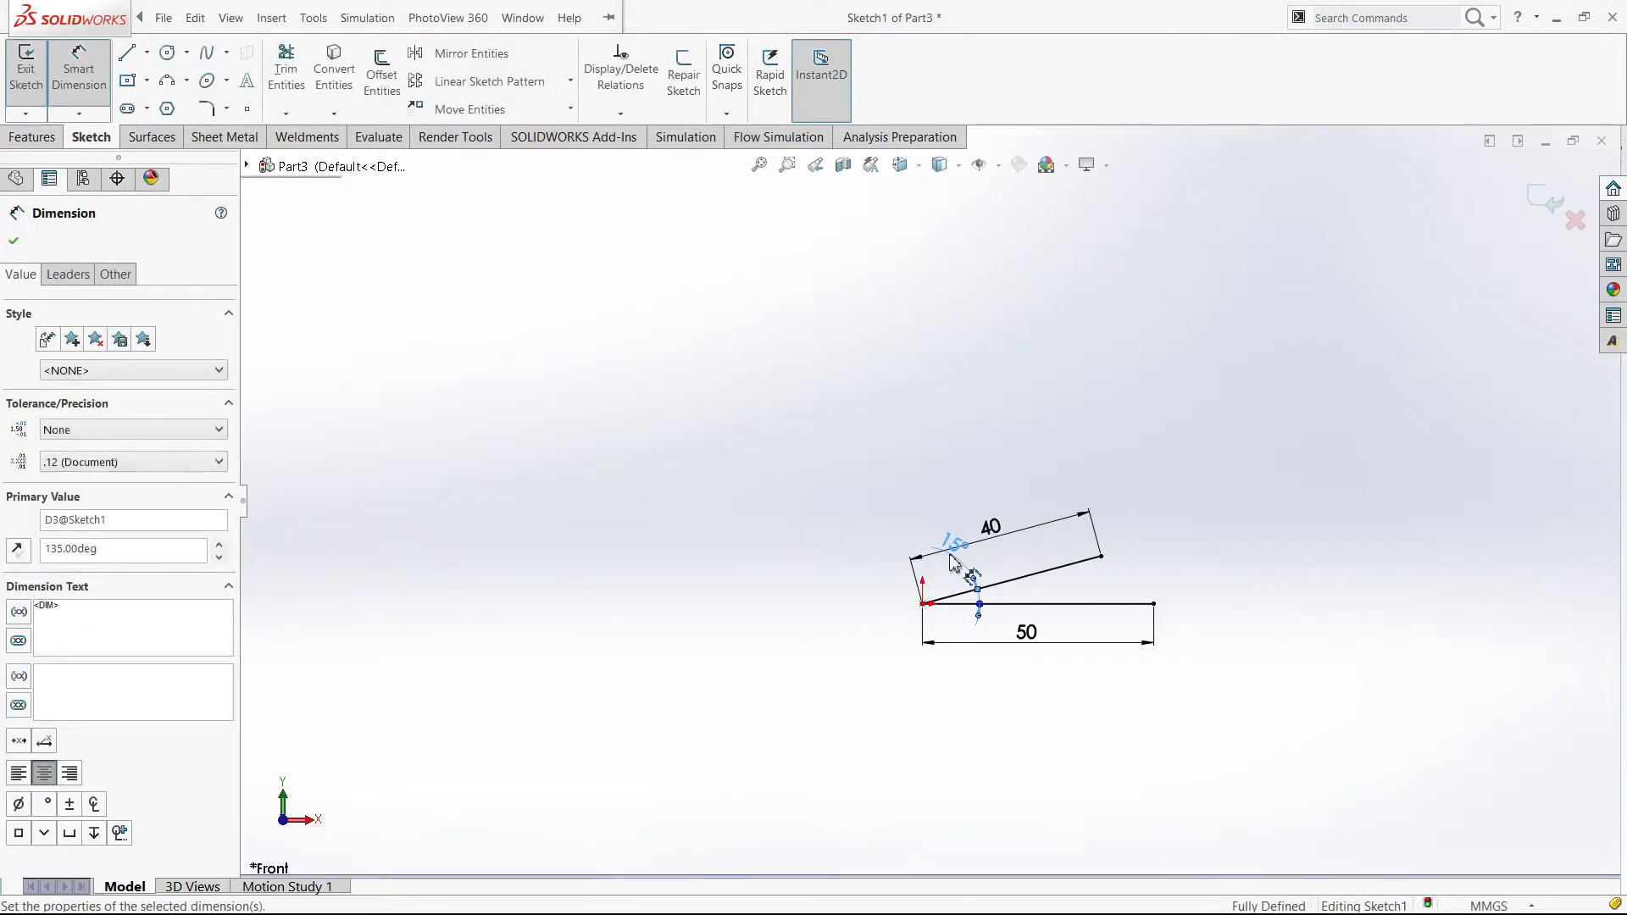
key("Return")
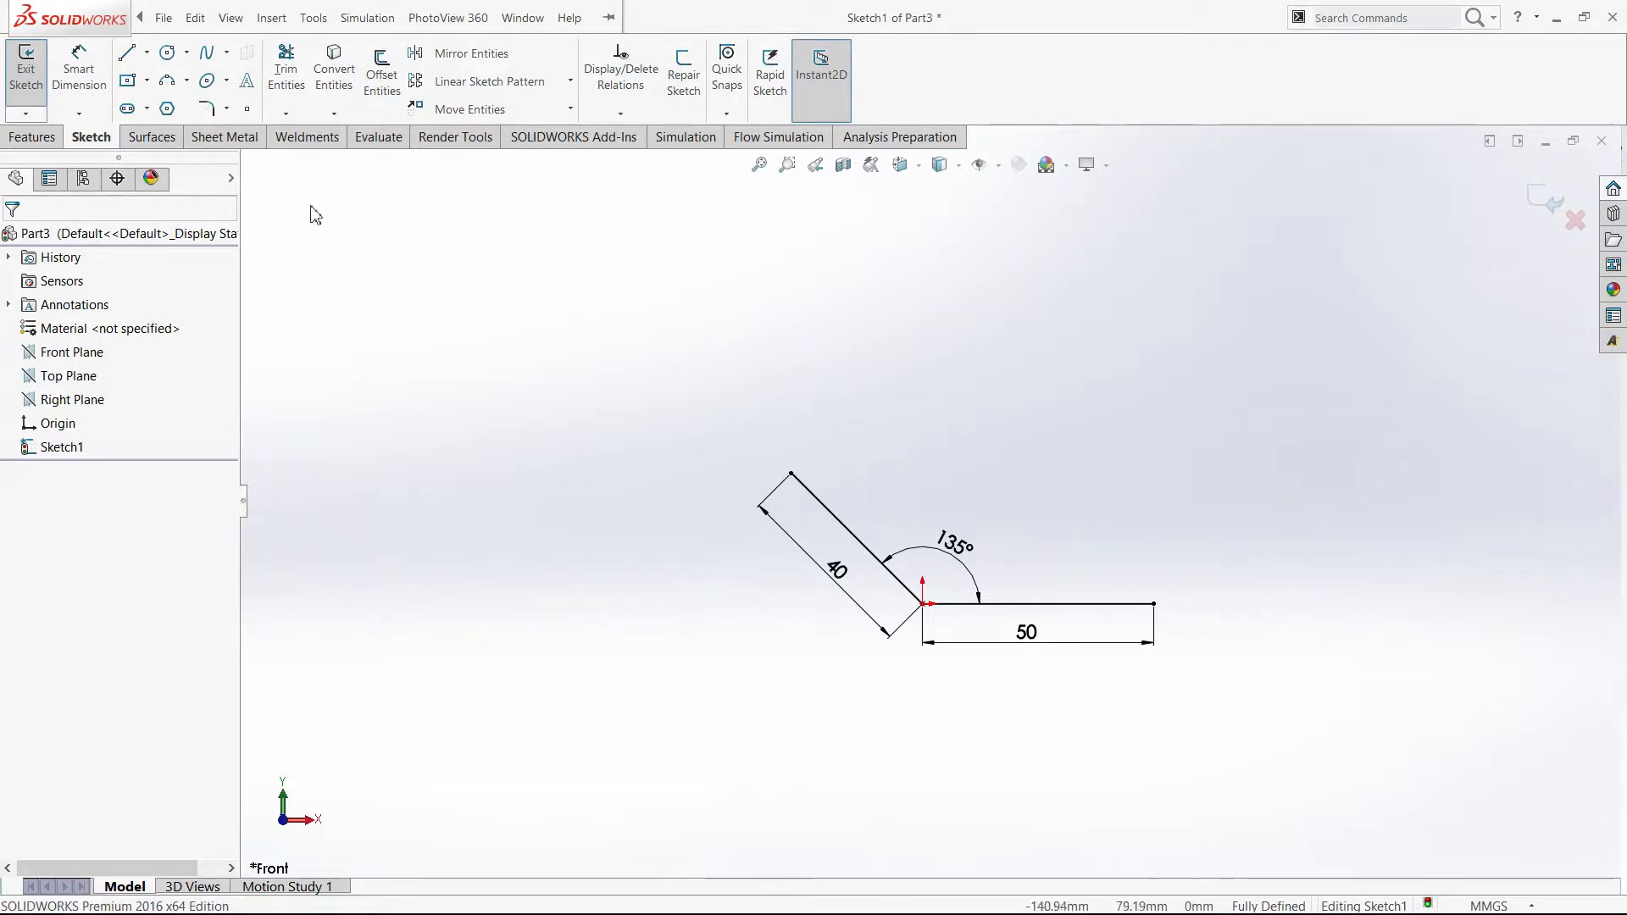
left_click(128, 81)
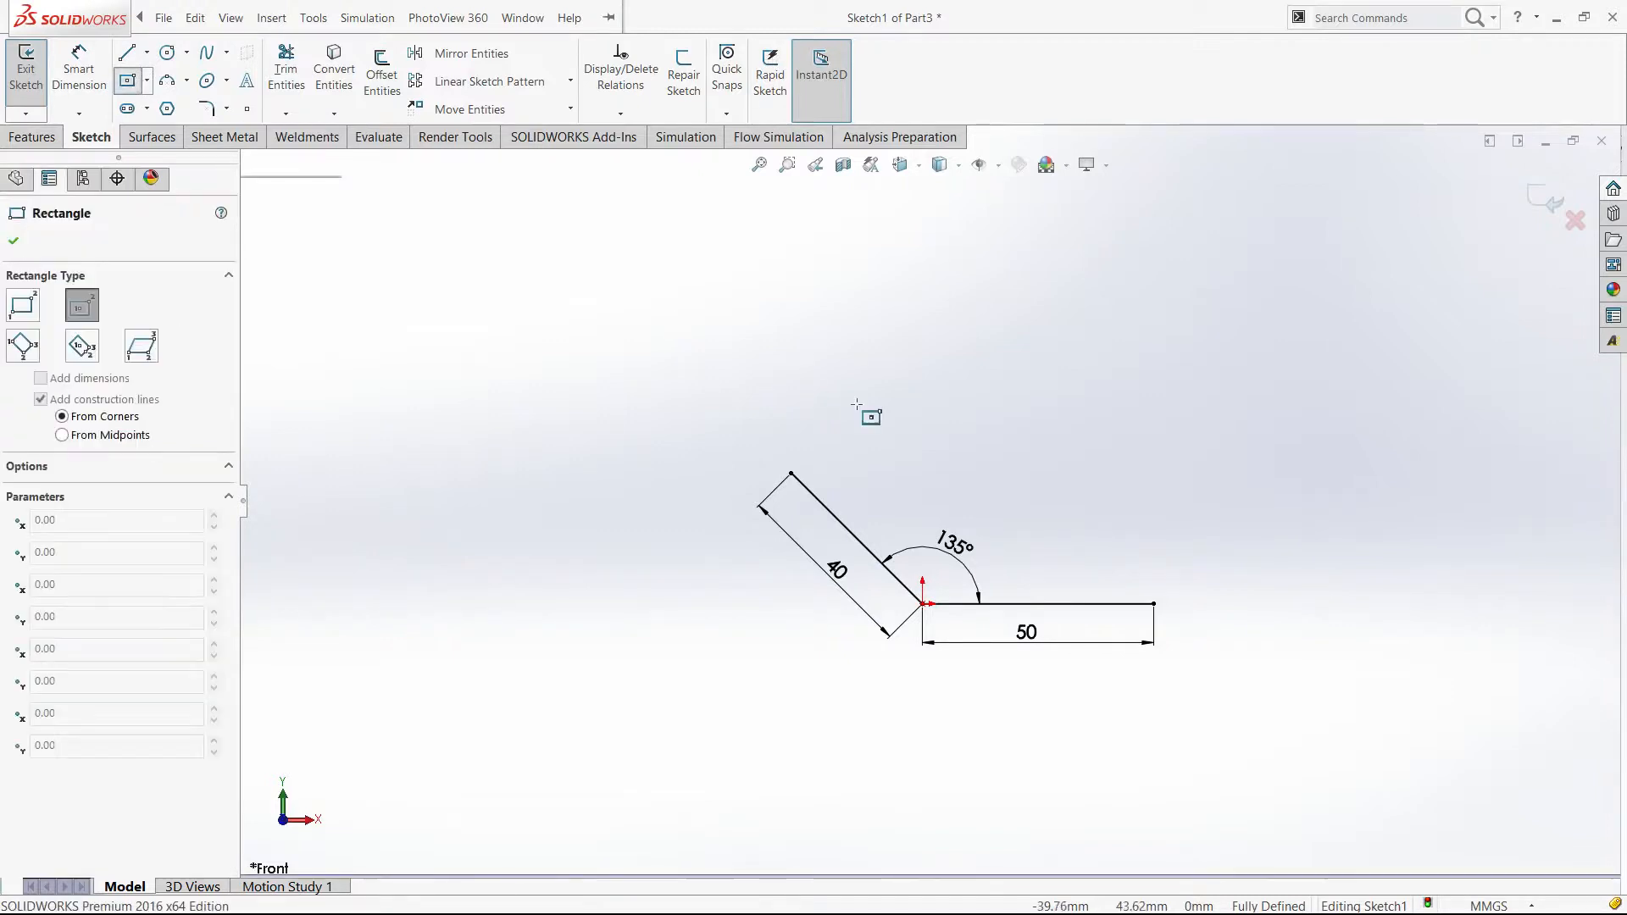
left_click(916, 484)
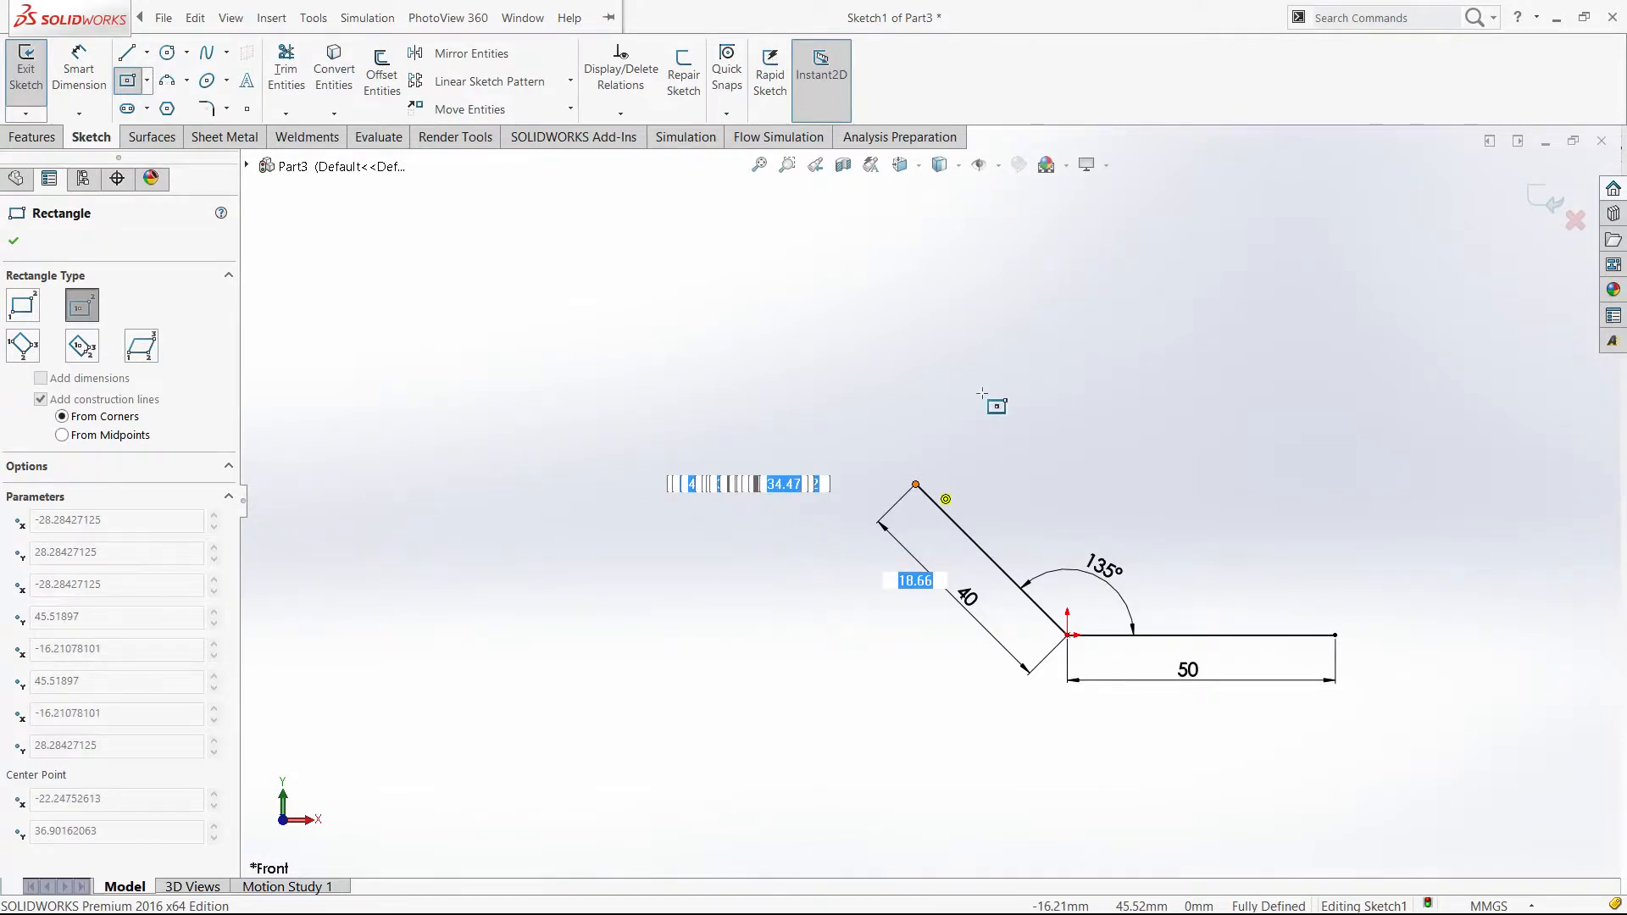
key("Escape")
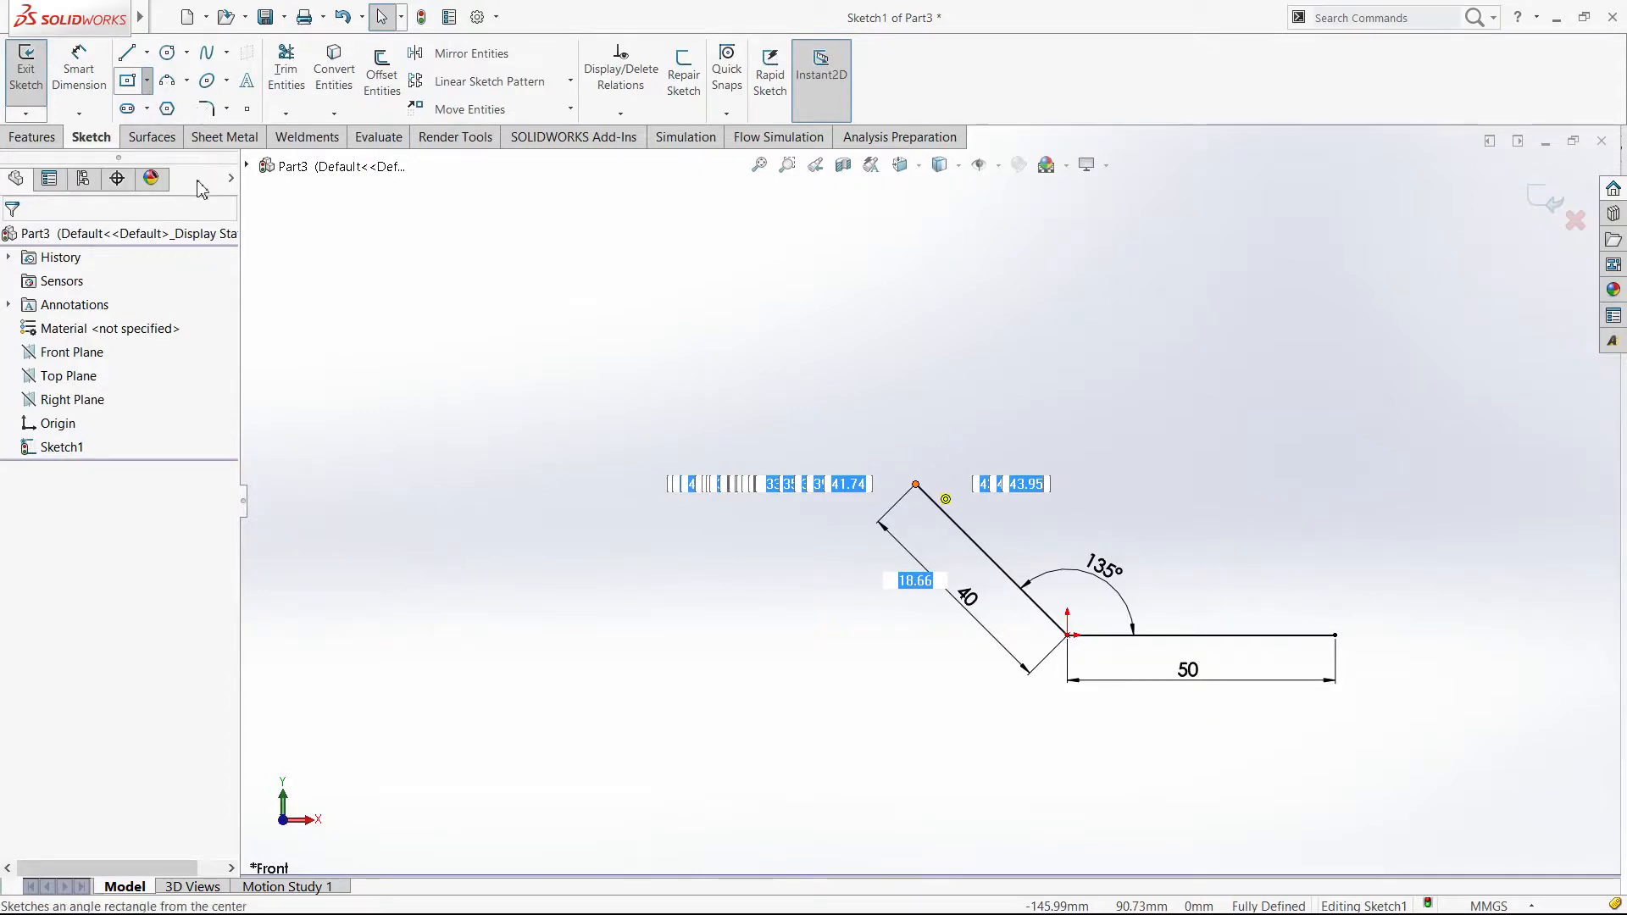
Step: Sketch a corner rectangle about 69 mm by 33 mm, extending up and to the left from the 40 mm line's free endpoint
left_click(210, 109)
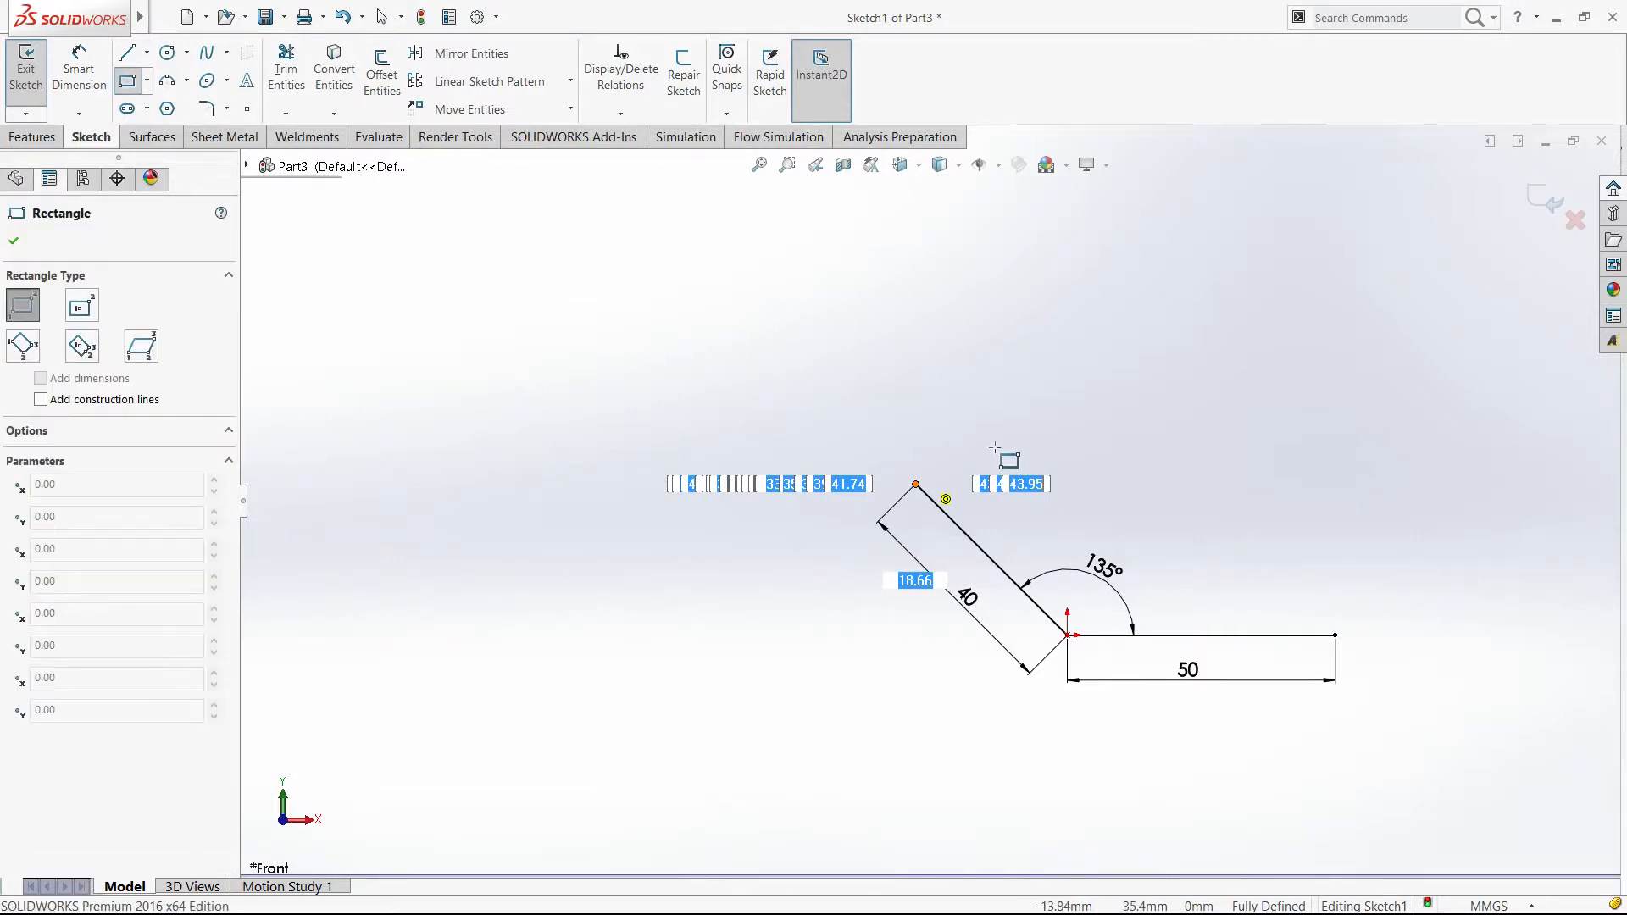
left_click(916, 485)
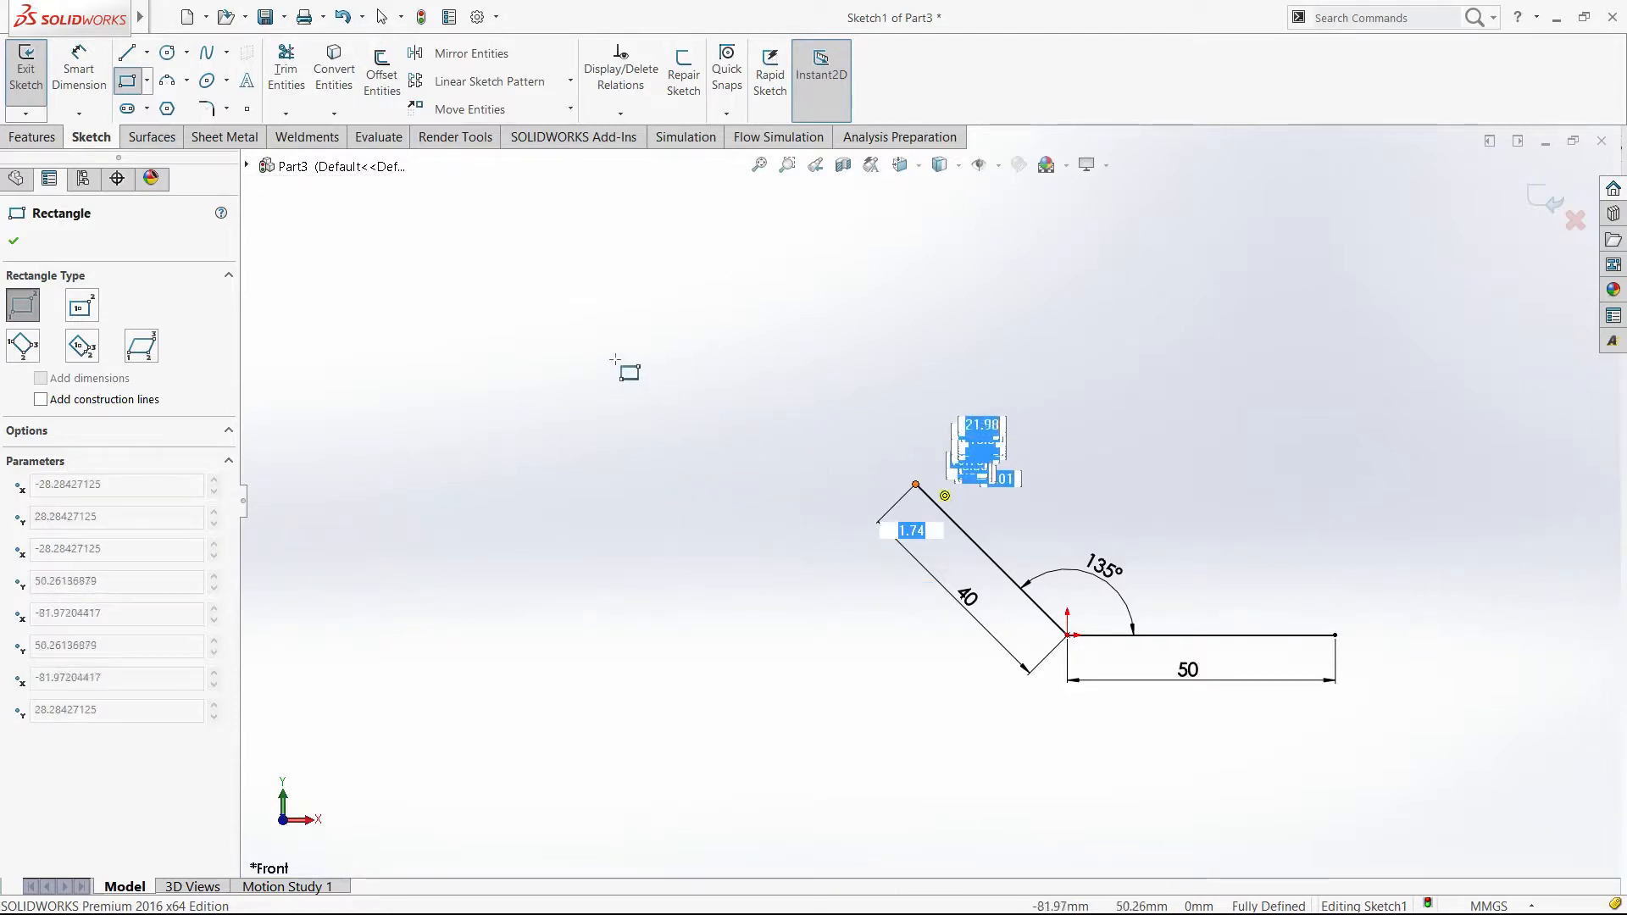
left_click(545, 306)
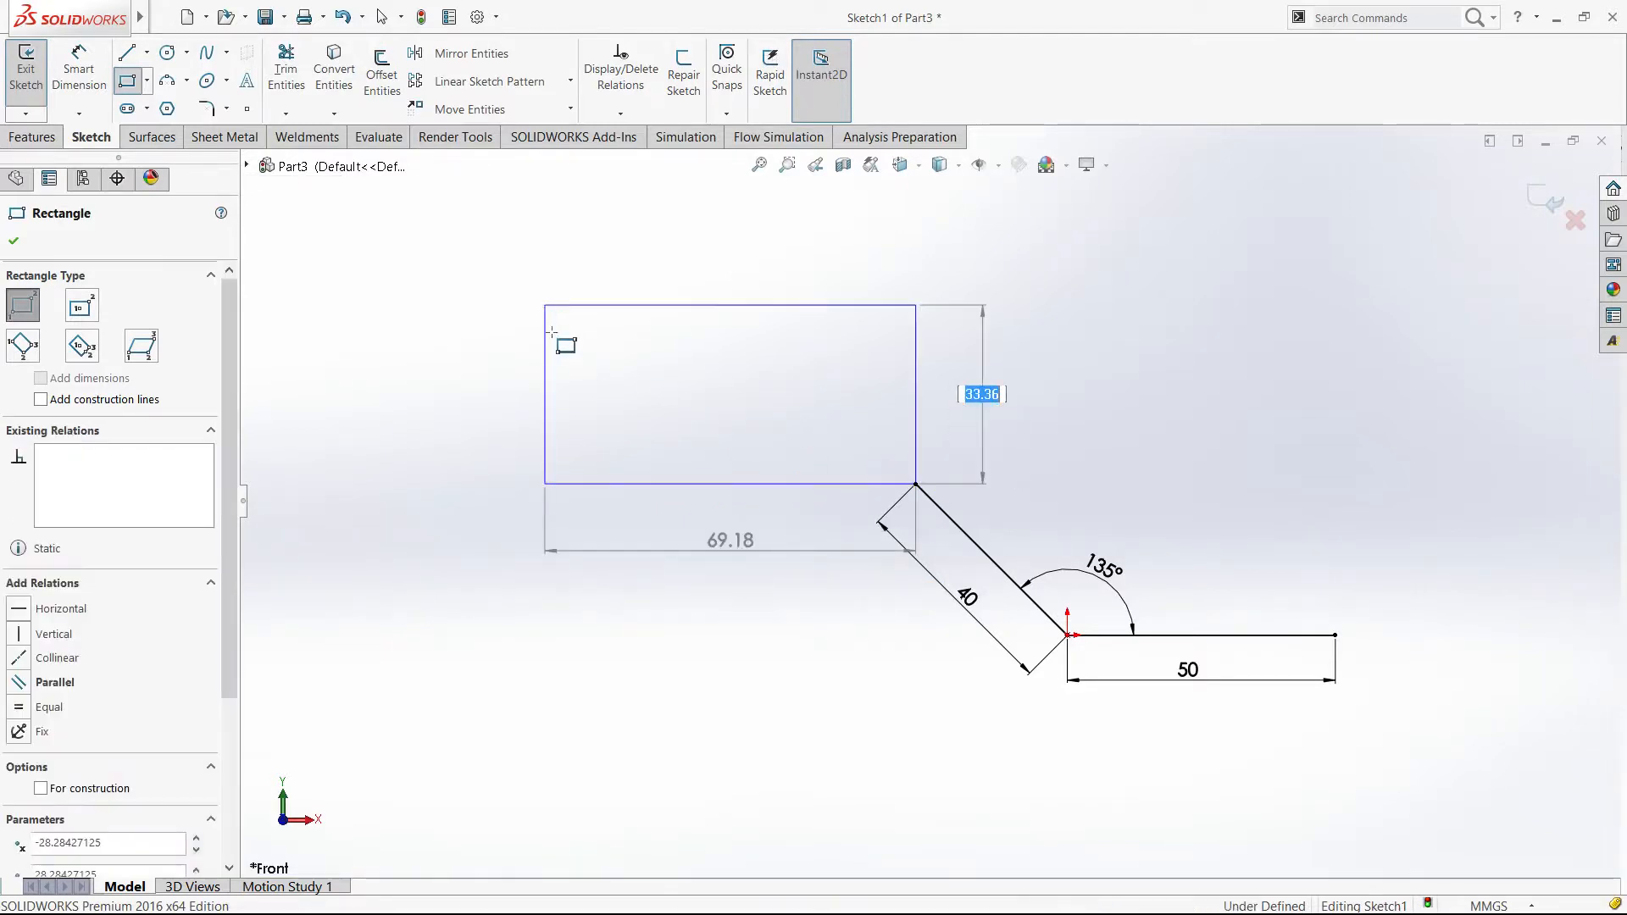
key("Escape")
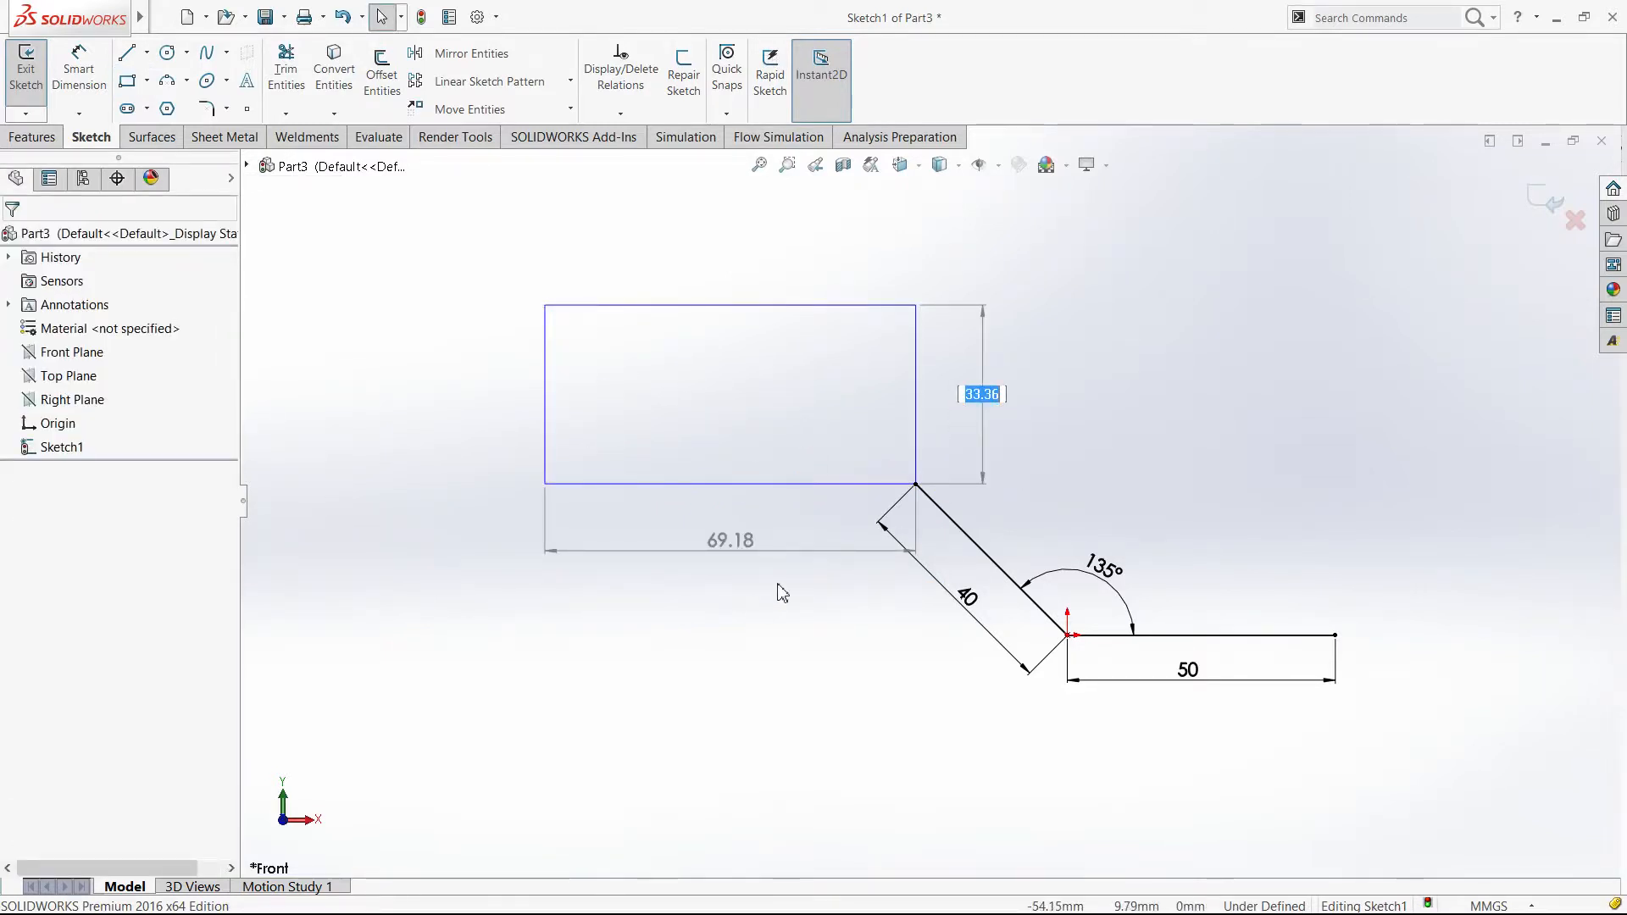
key("Escape")
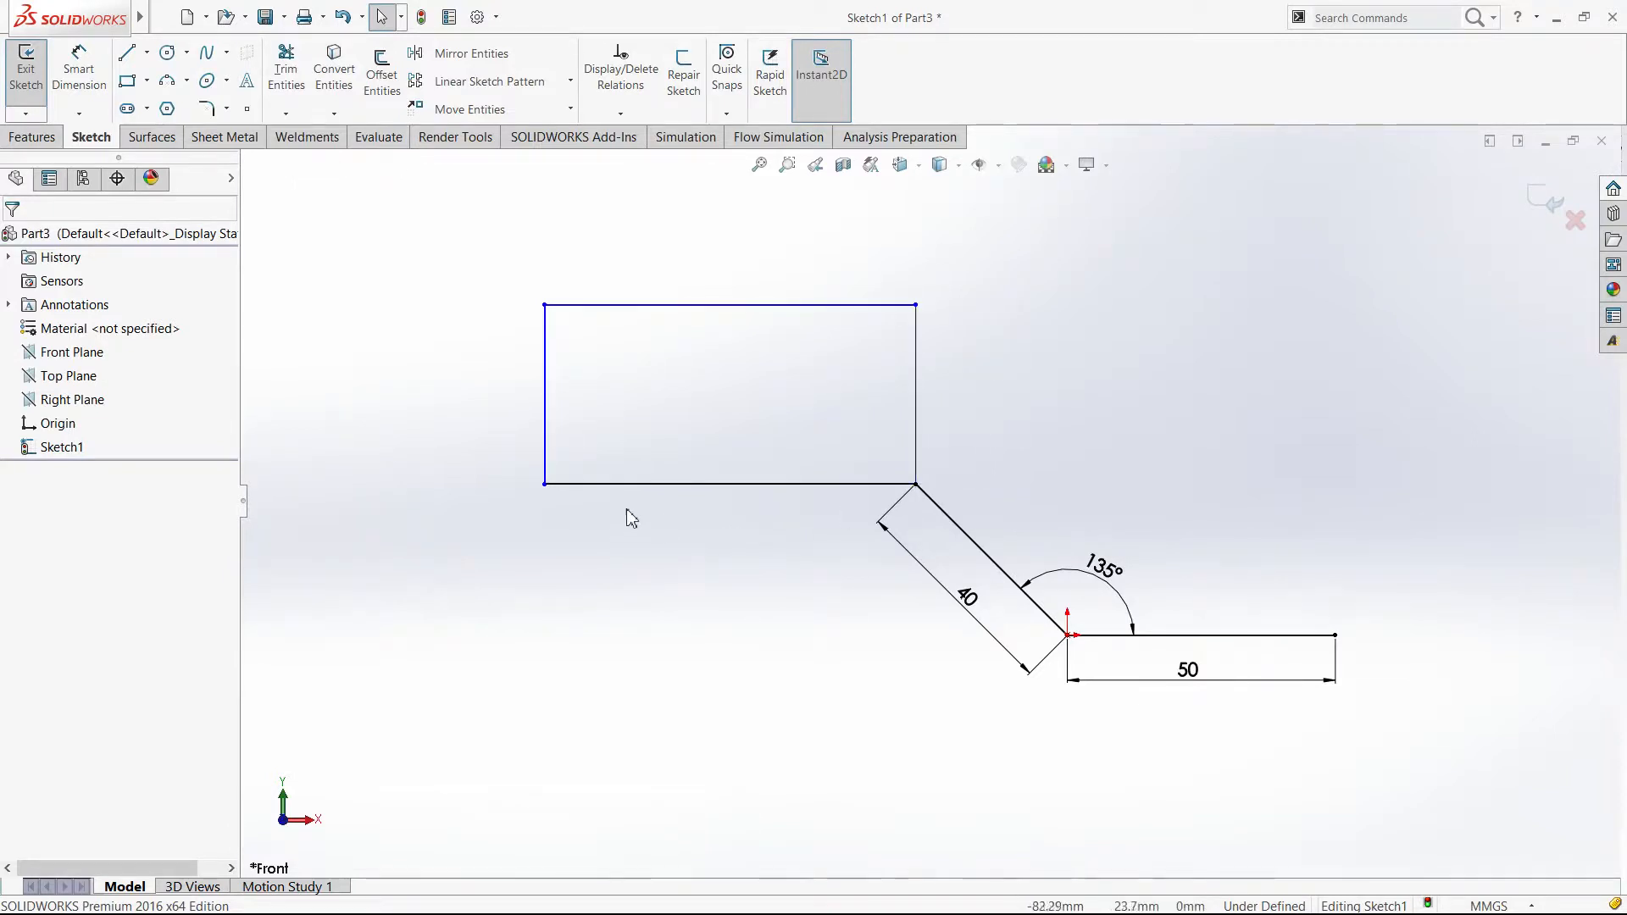
Step: Examine the relations on the rectangle's lower and right edges, then look closely at its lower-left corner
left_click(827, 486)
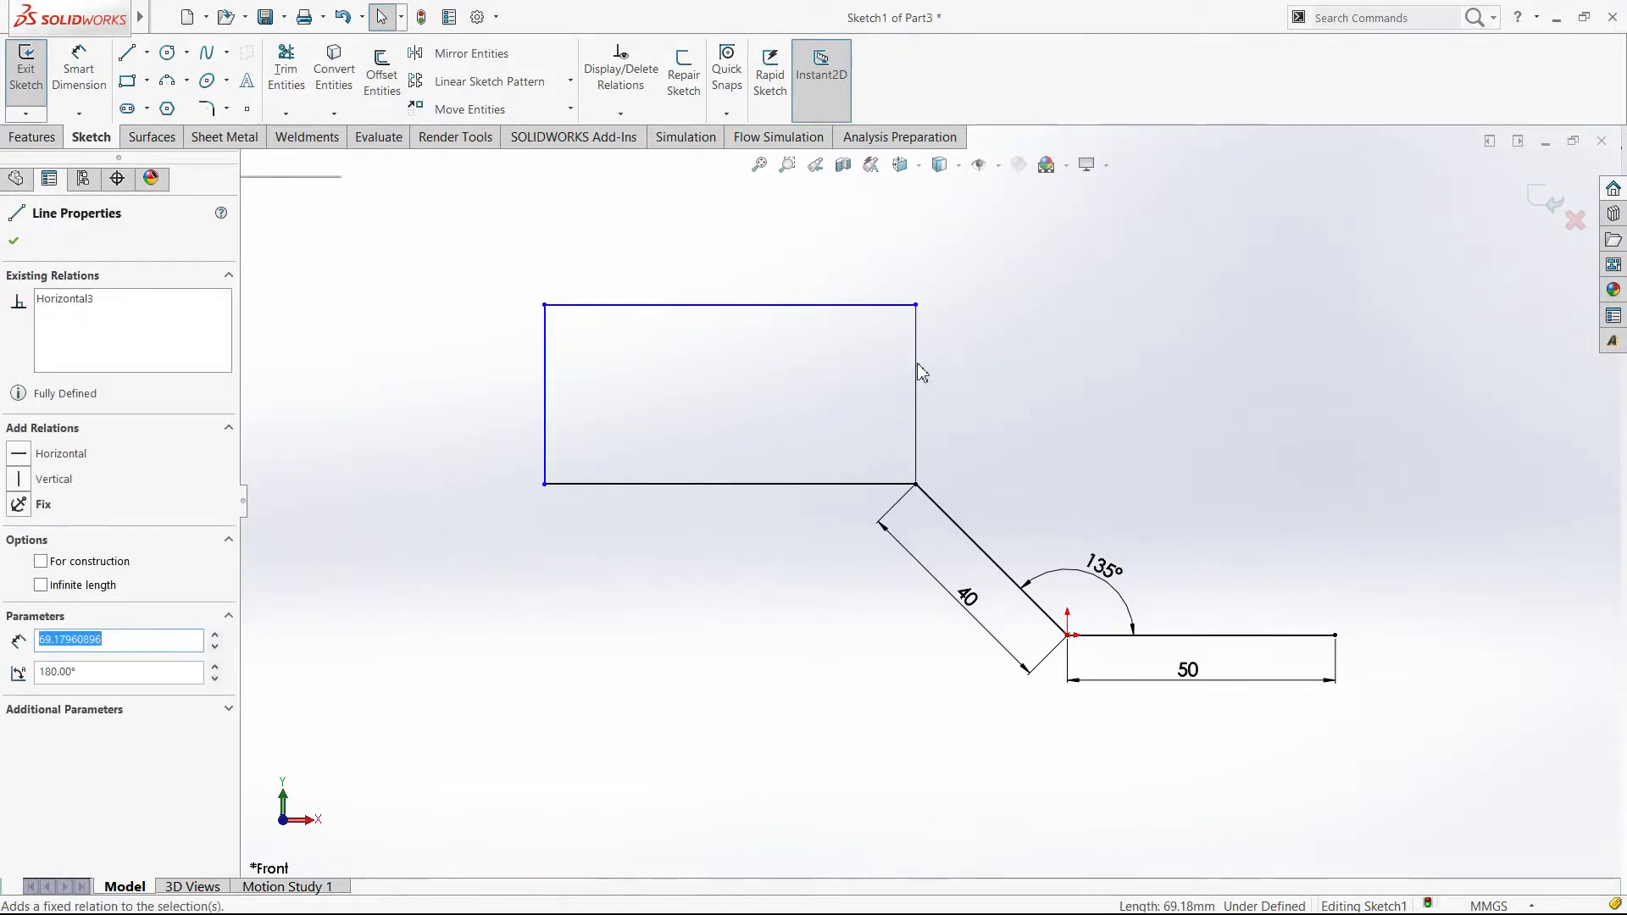
left_click(916, 453)
left_click(948, 465)
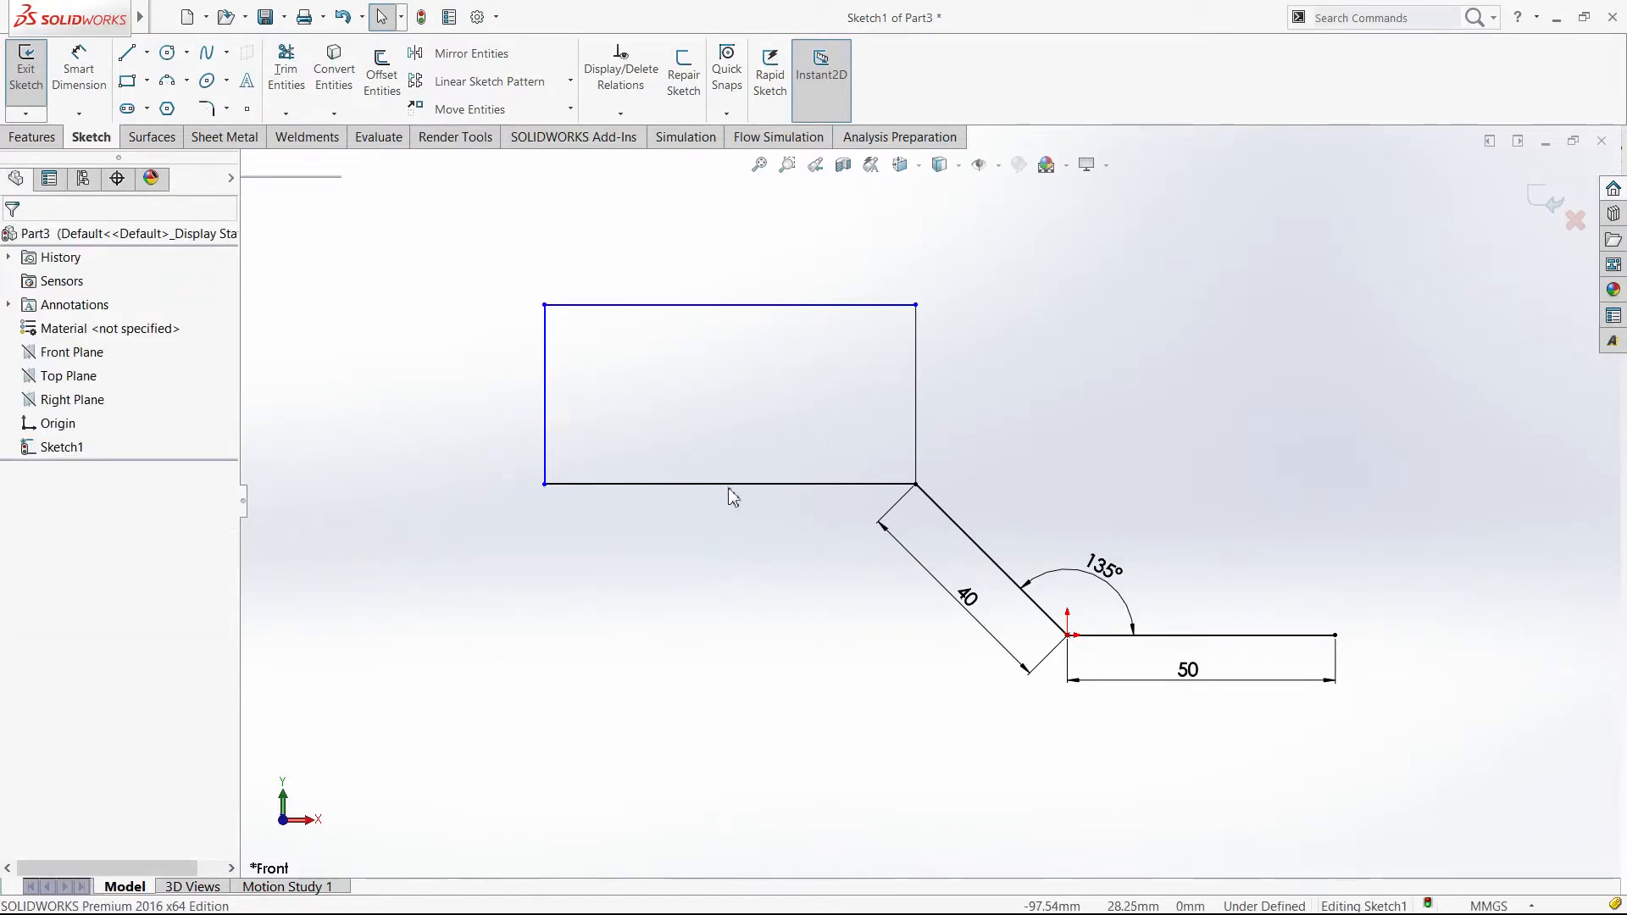
scroll(734, 486, "down", 5)
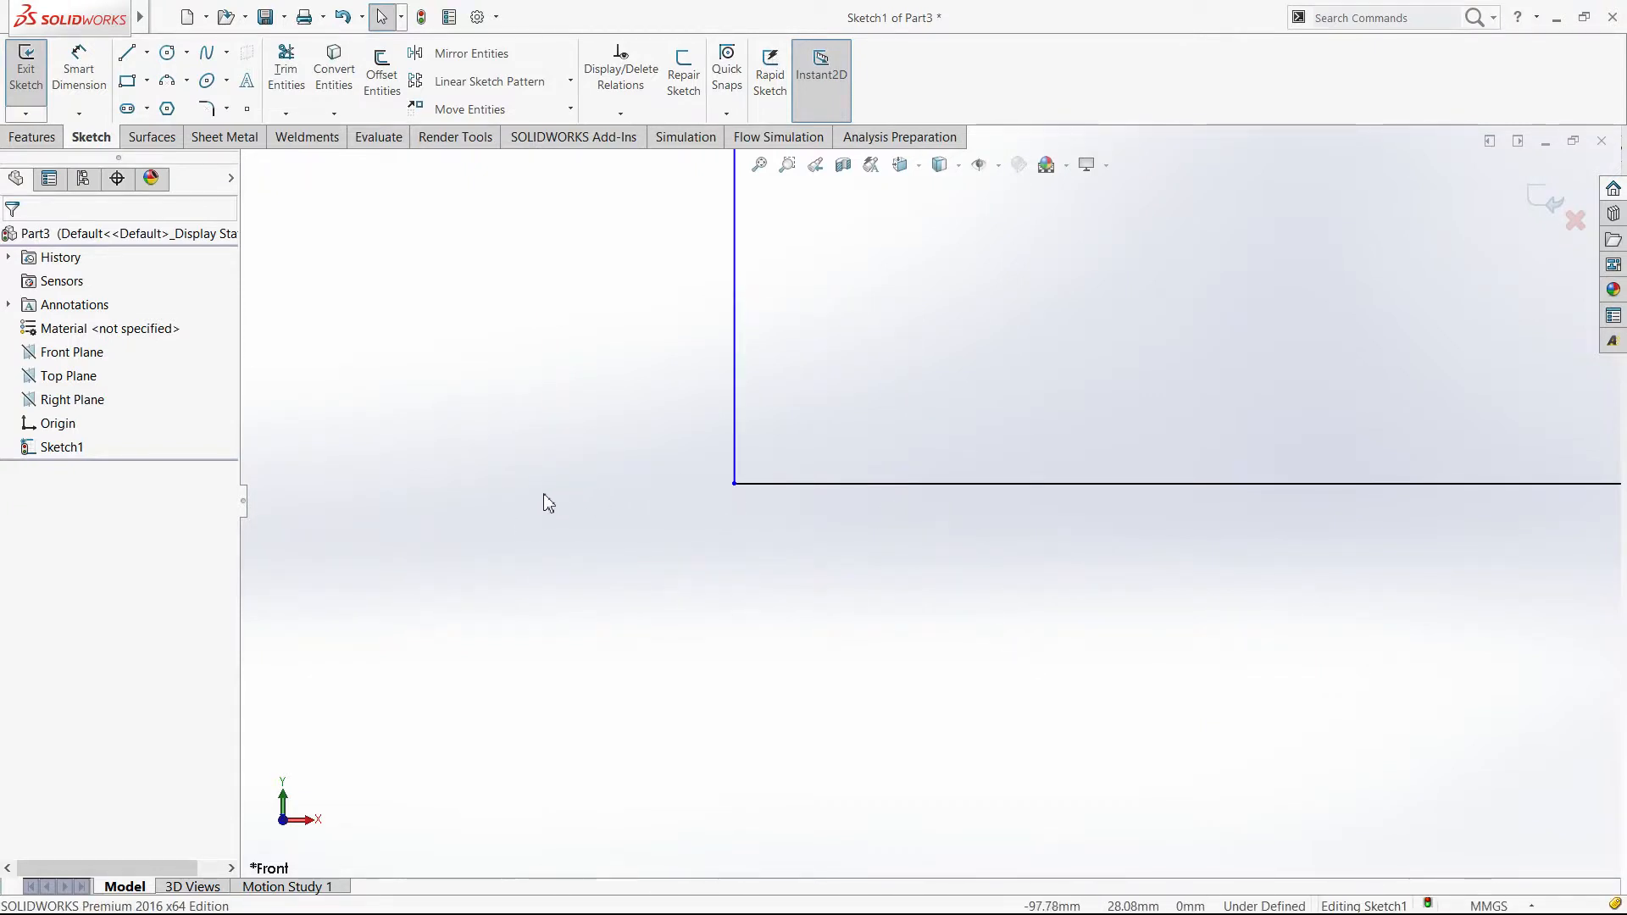
scroll(543, 495, "up", 5)
Step: Move the rectangle's lower-left corner sideways to test its freedom to change width, and undo the last change
left_click_drag(543, 495, 455, 498)
left_click_drag(568, 528, 744, 632)
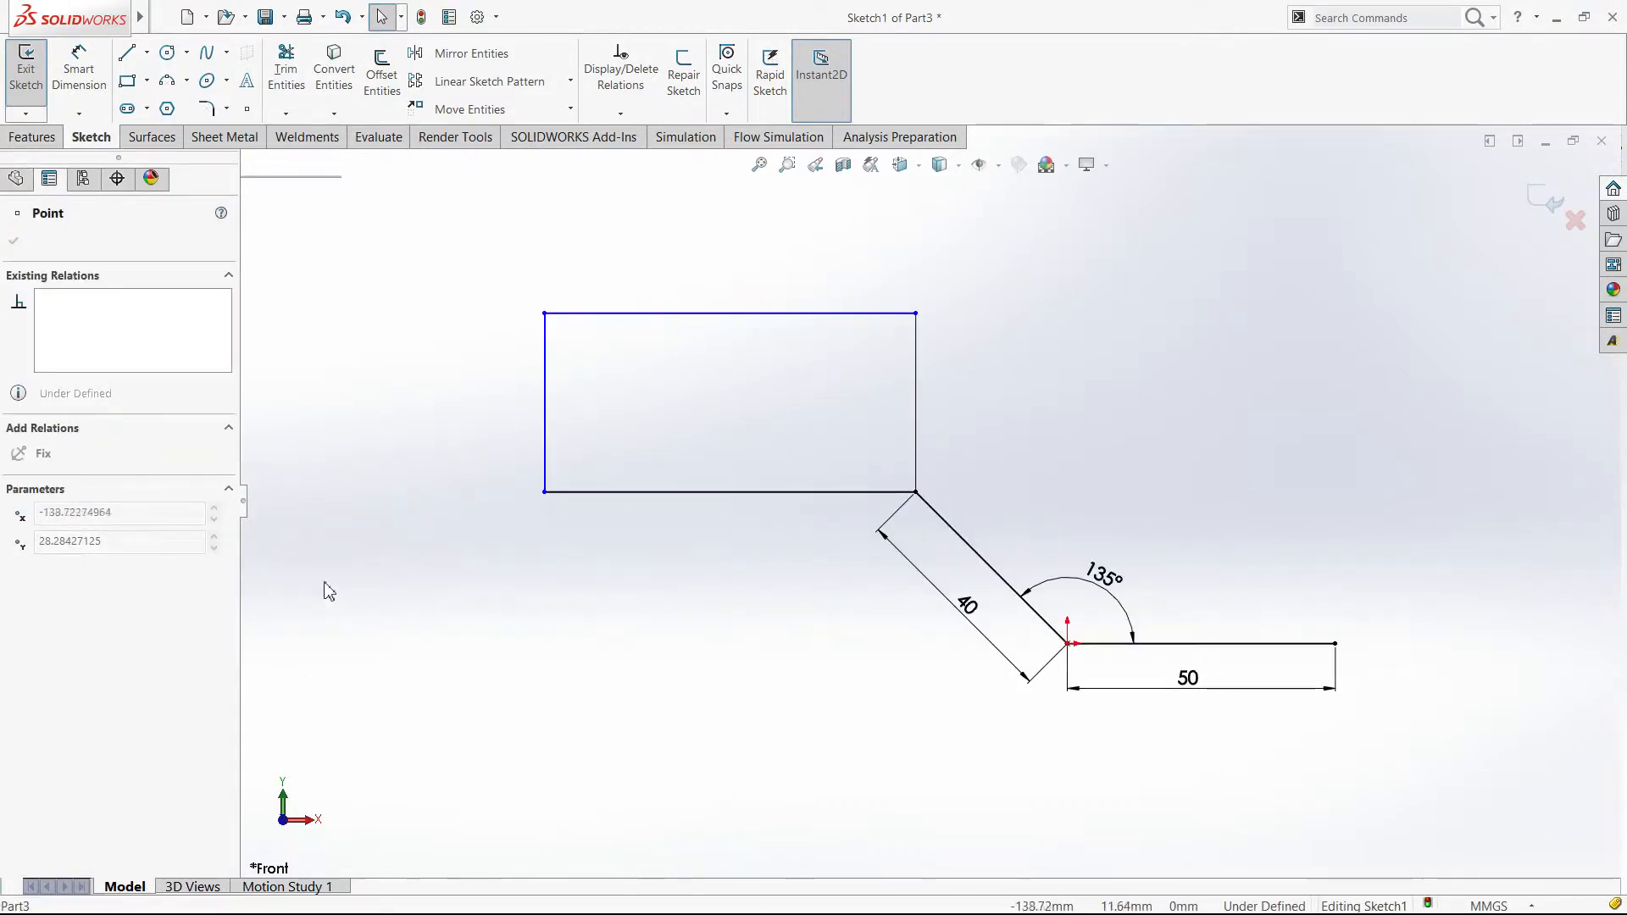
left_click_drag(328, 591, 1000, 525)
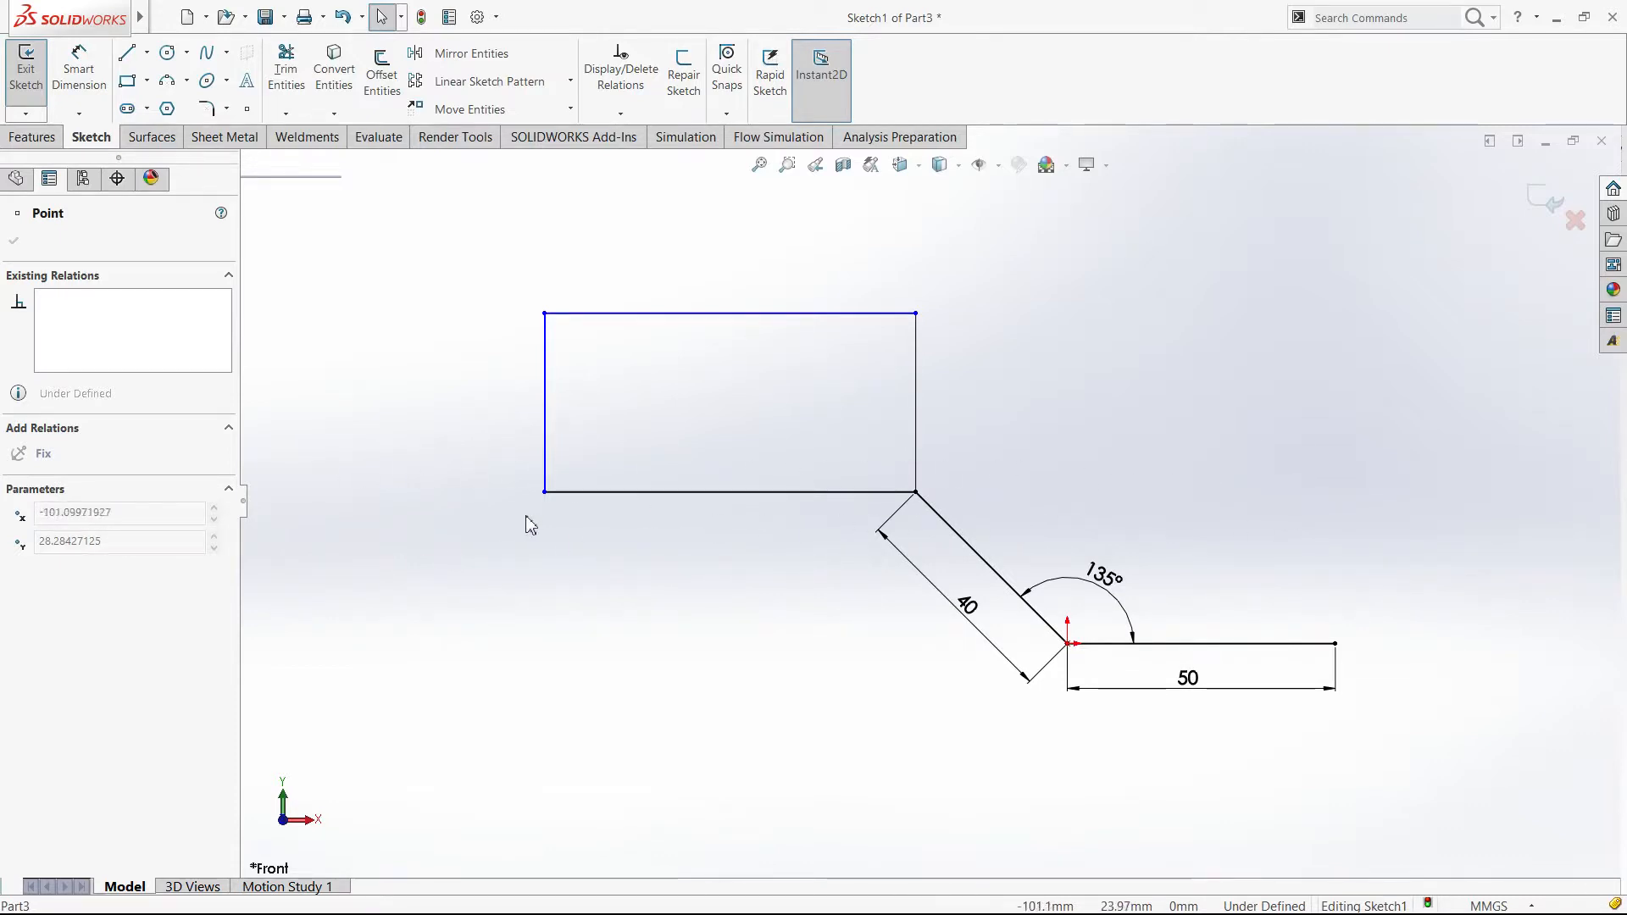
left_click_drag(526, 518, 603, 560)
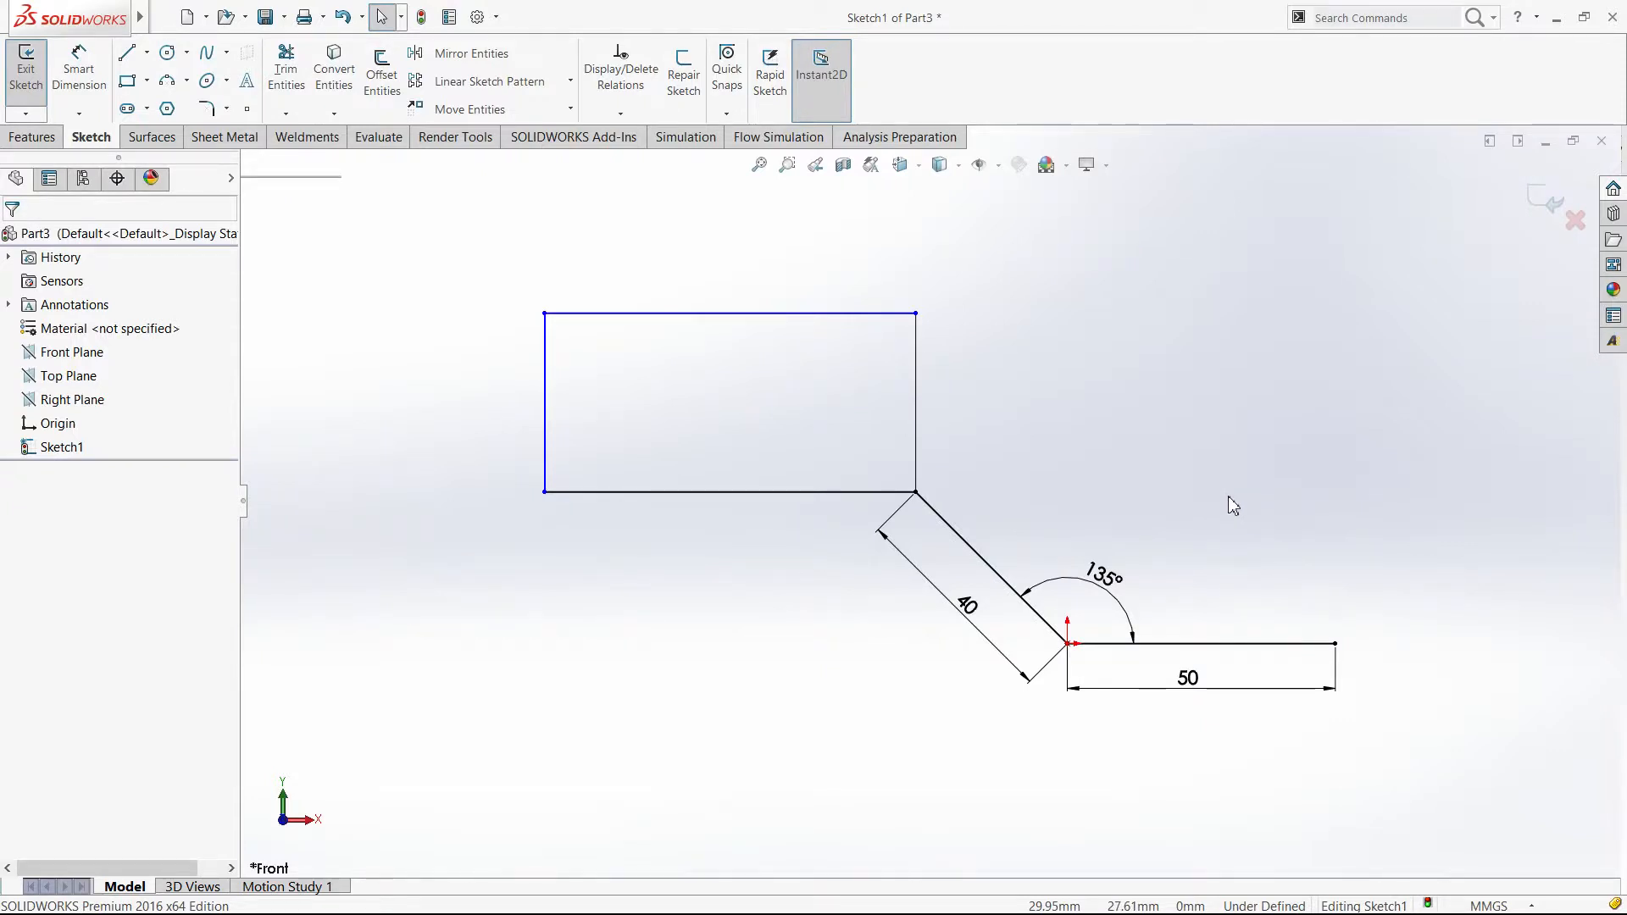
key("ctrl+z")
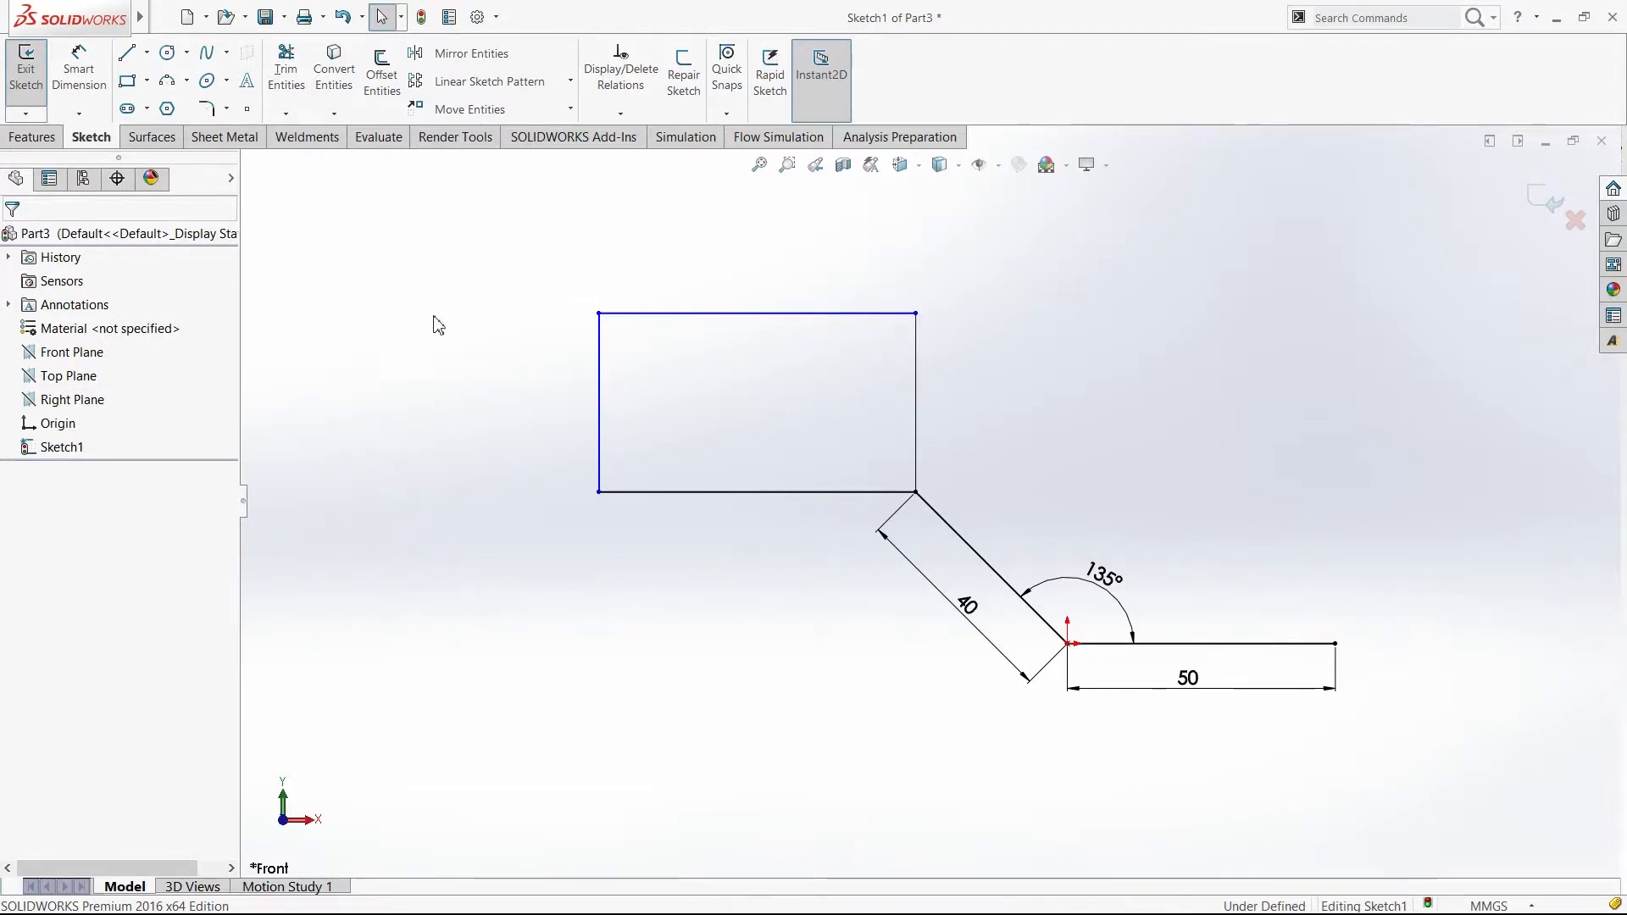
Step: Dimension the rectangle's width at 20 mm below its lower edge and its height at 35 mm beside its left edge
right_click_drag(433, 315, 413, 229)
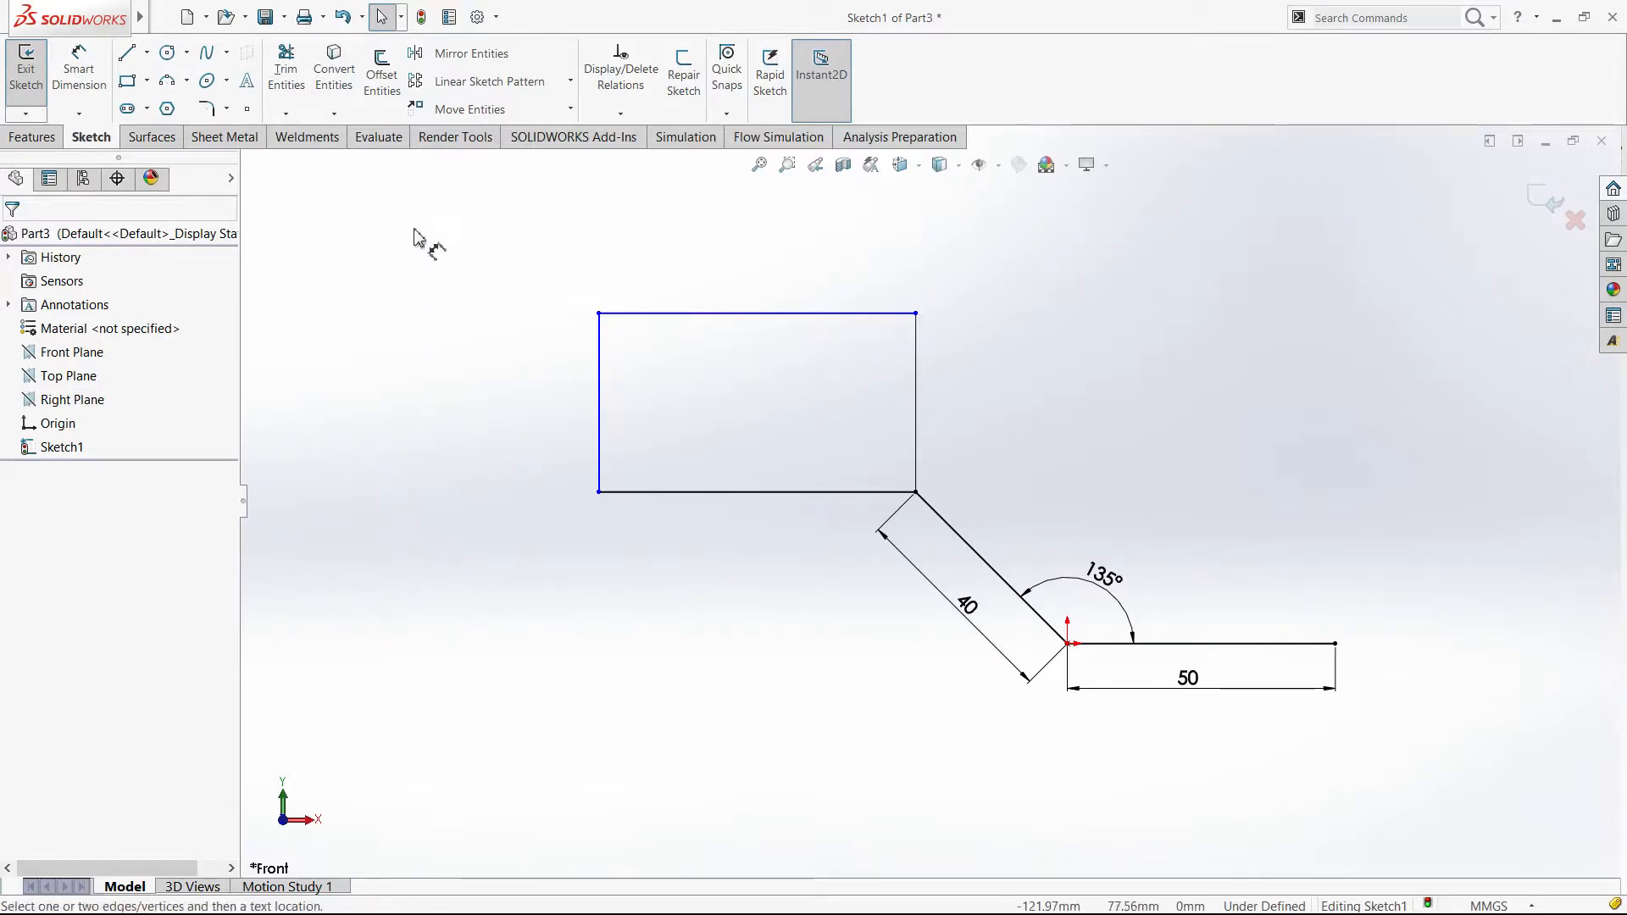
left_click(697, 491)
left_click(707, 566)
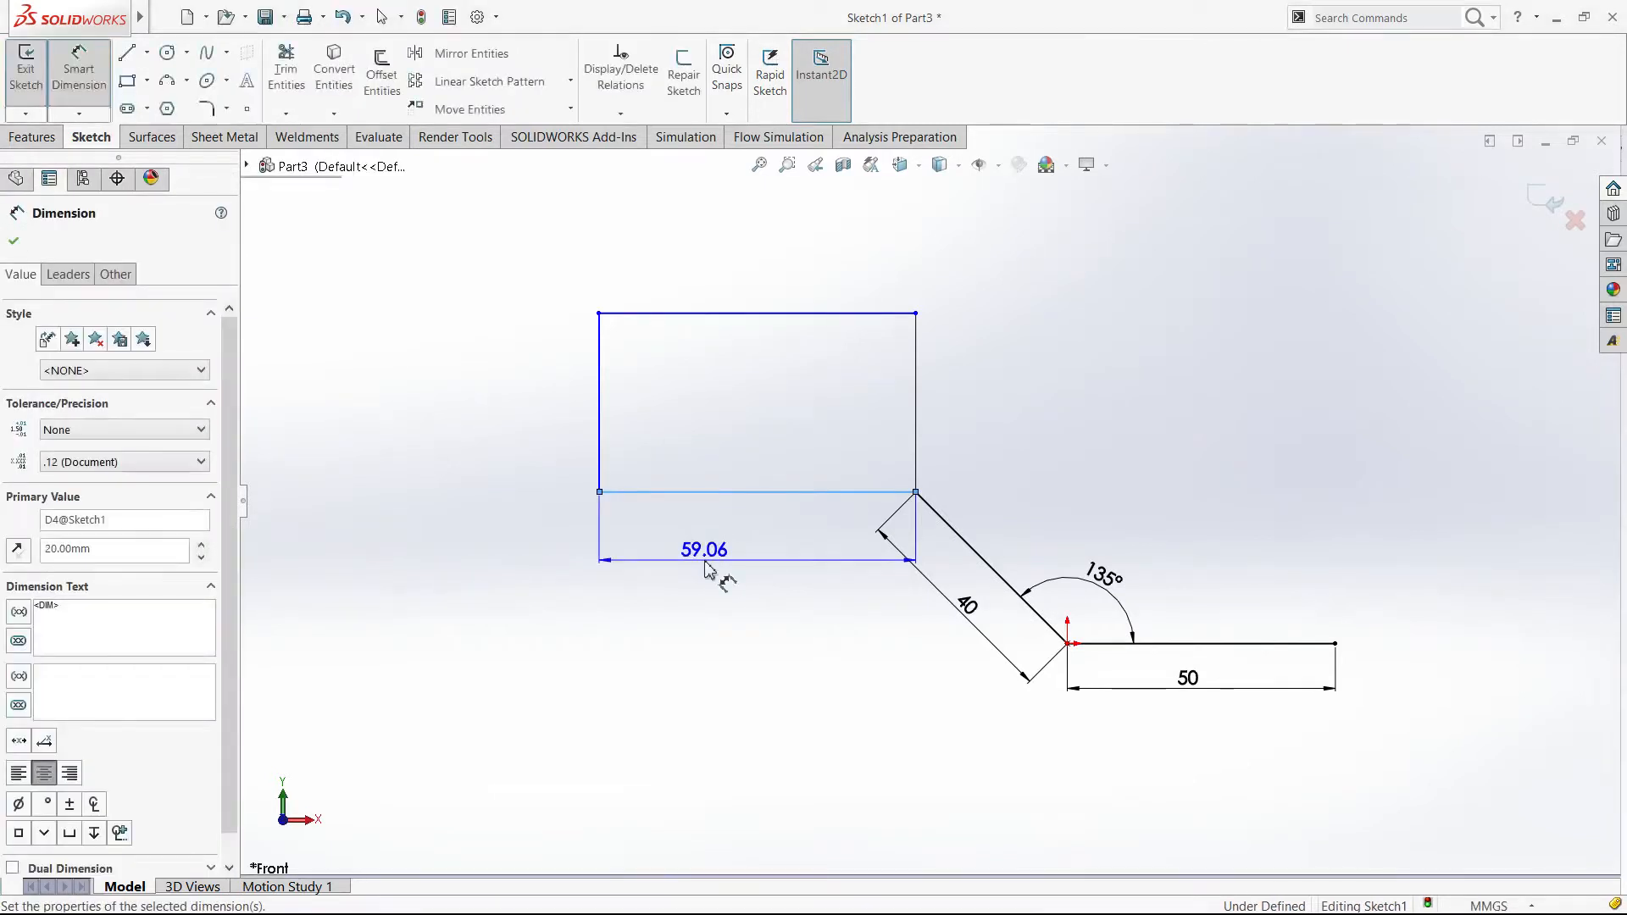
left_click(808, 403)
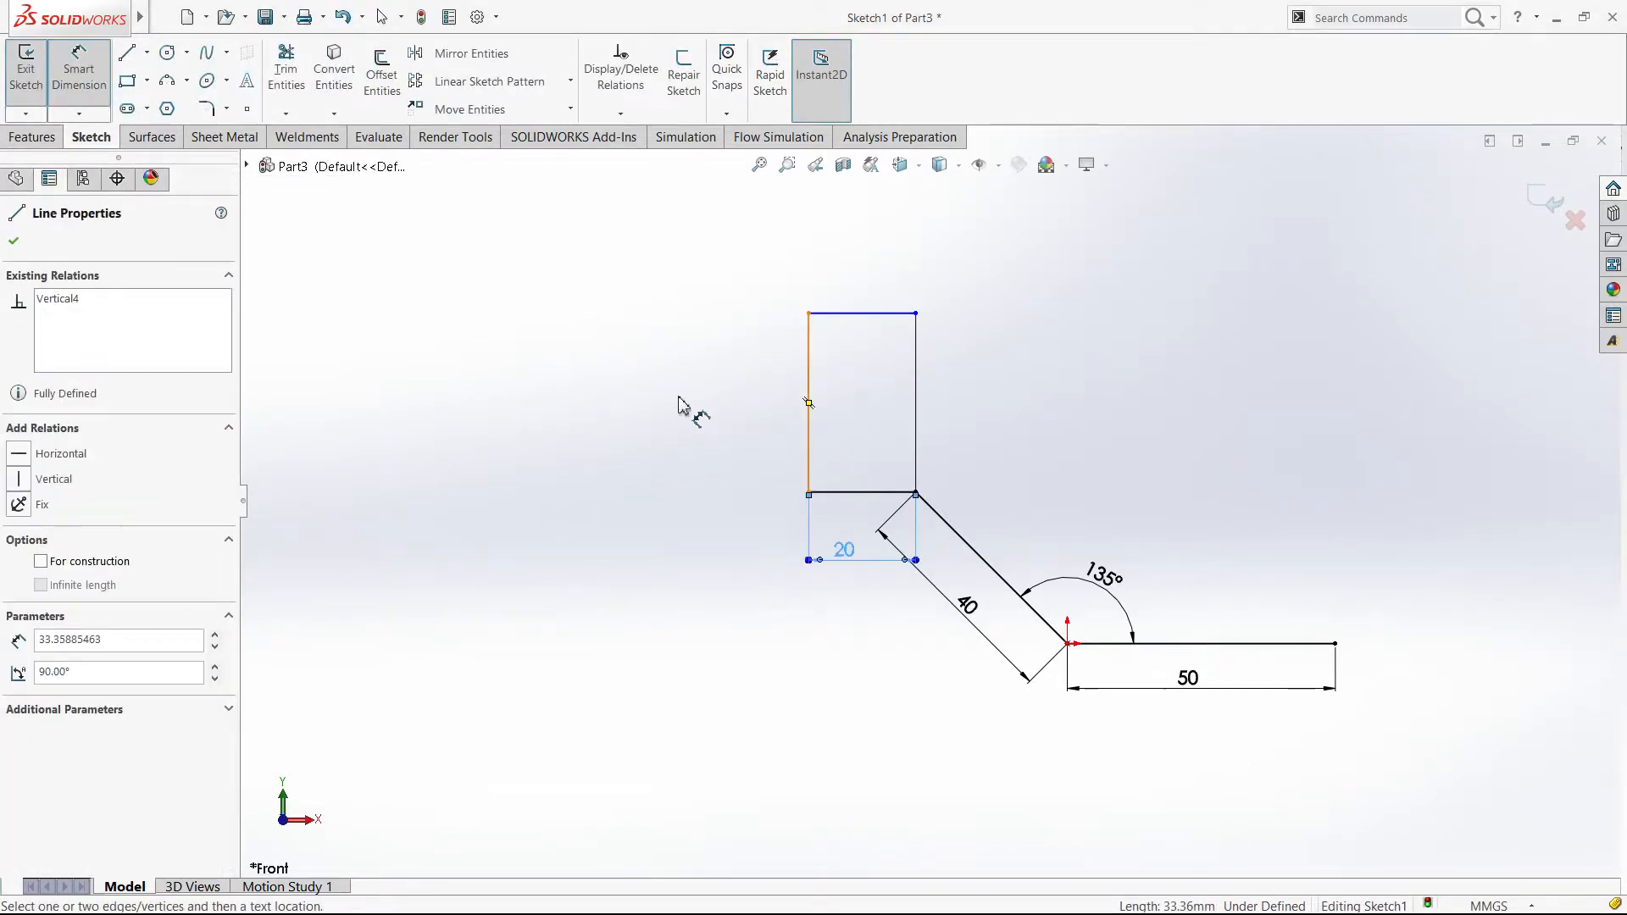
left_click(681, 405)
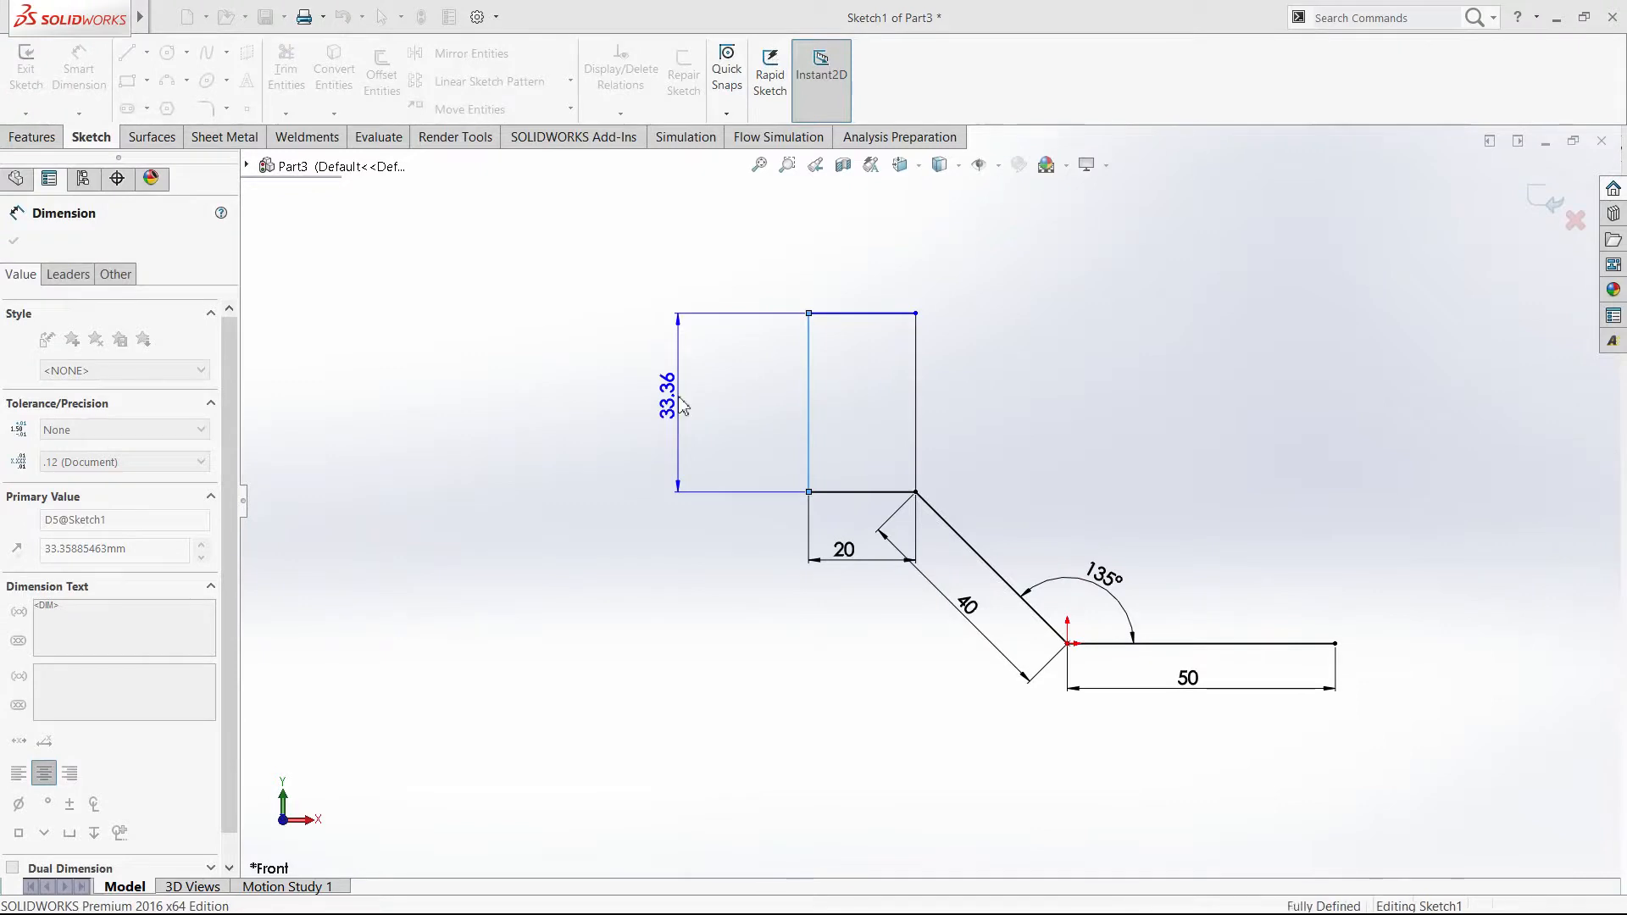
key("Escape")
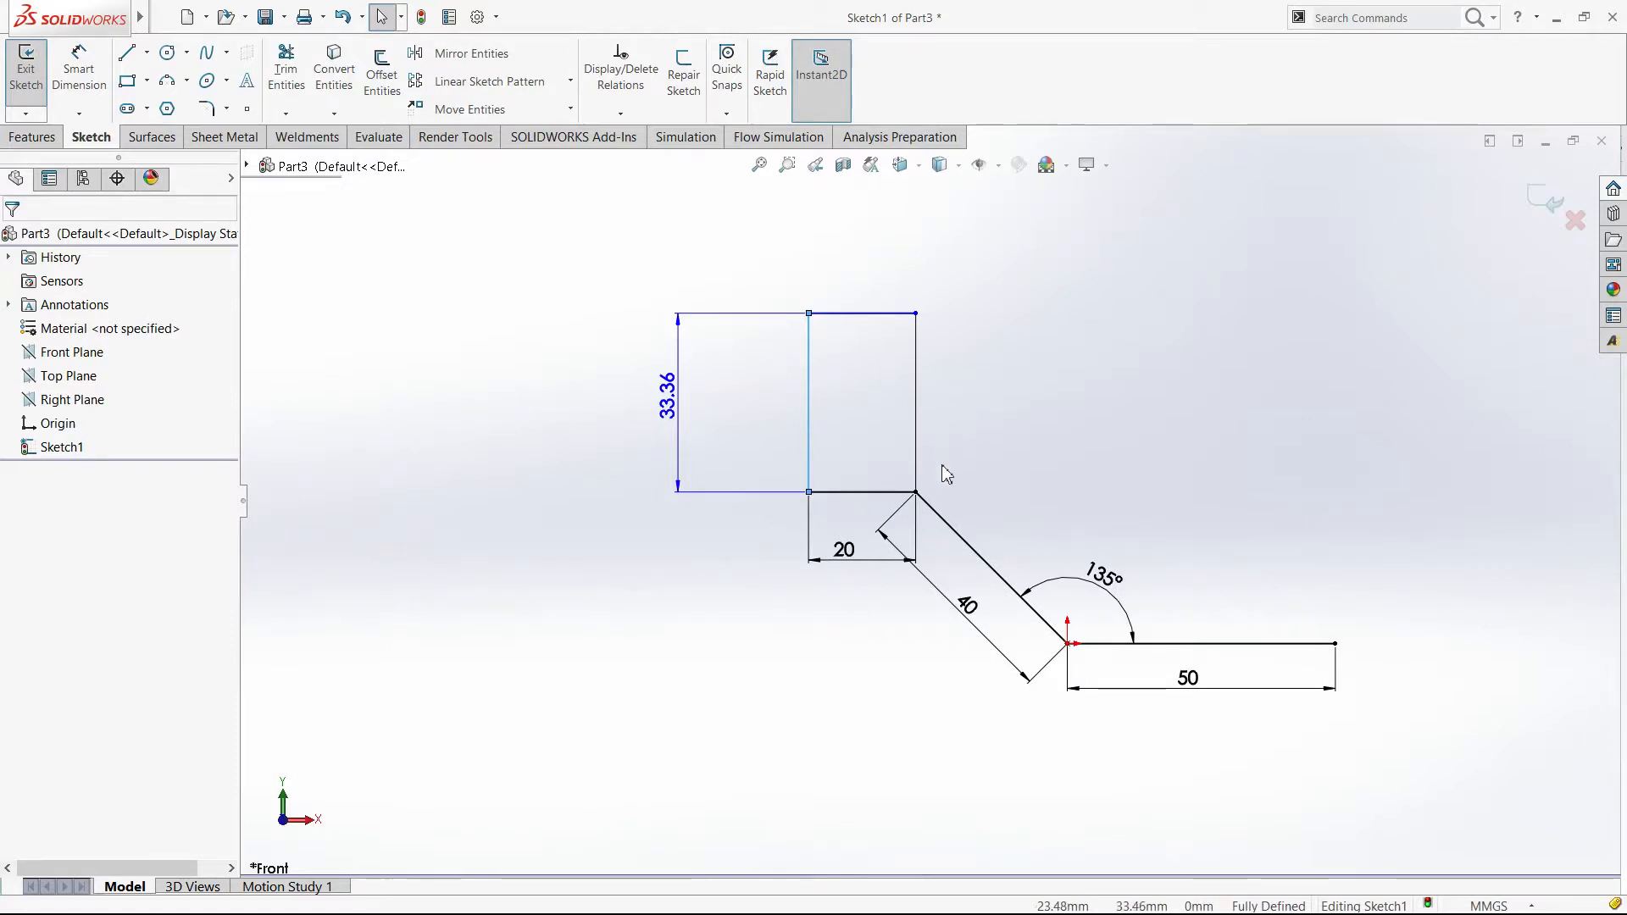
left_click(1000, 439)
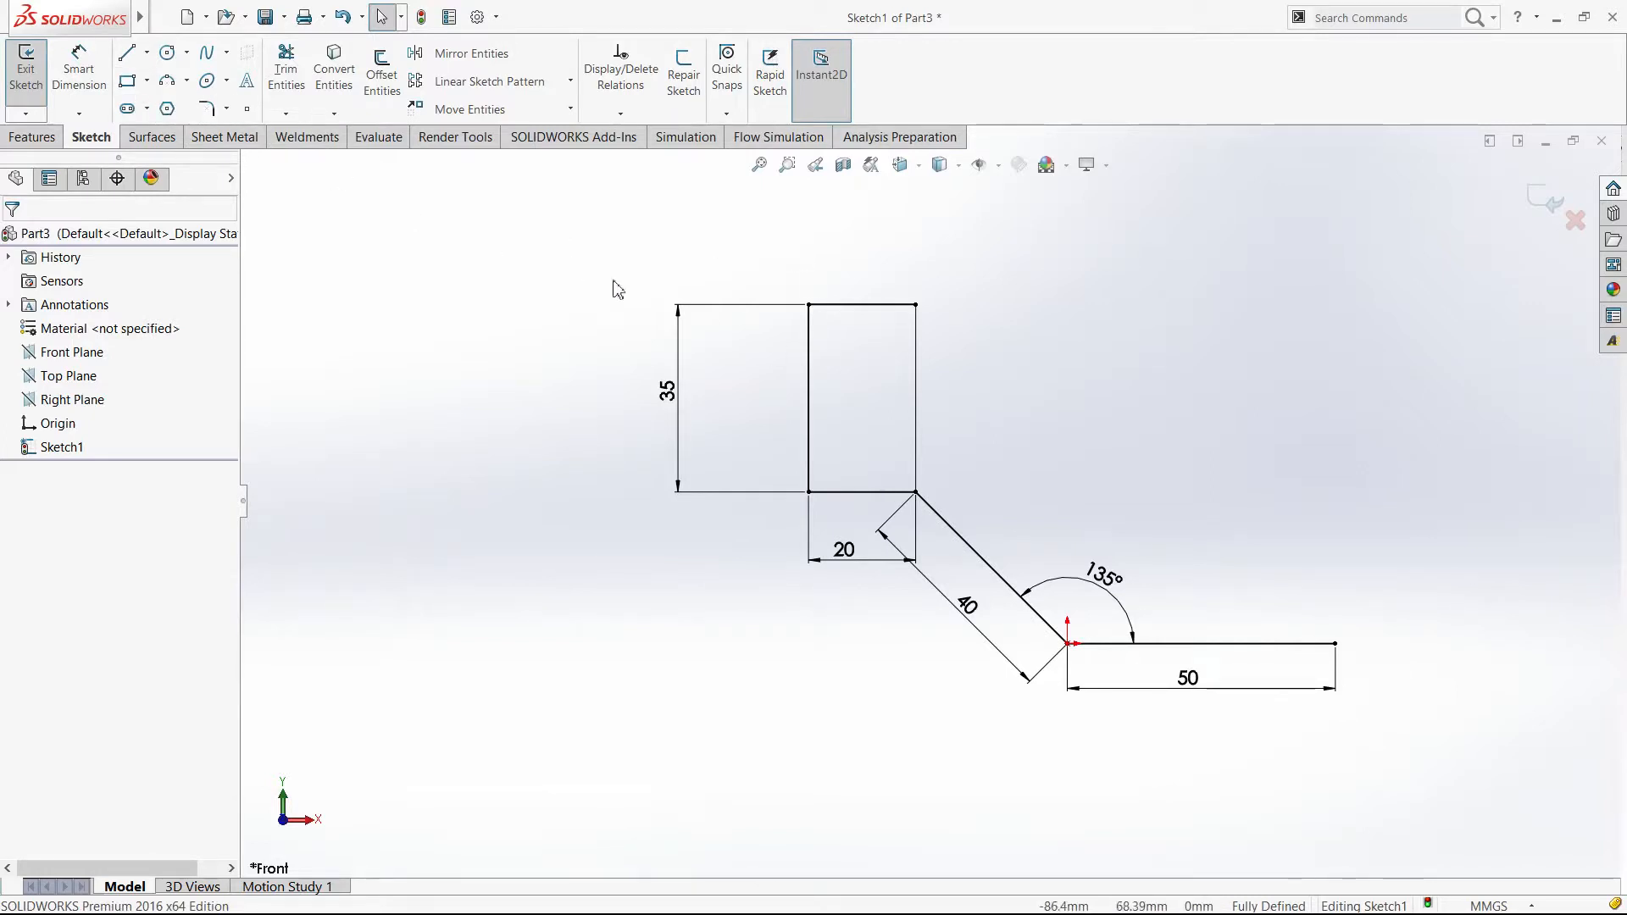
Step: Examine the relations and definition status of the rectangle's left and upper edges
left_click(808, 354)
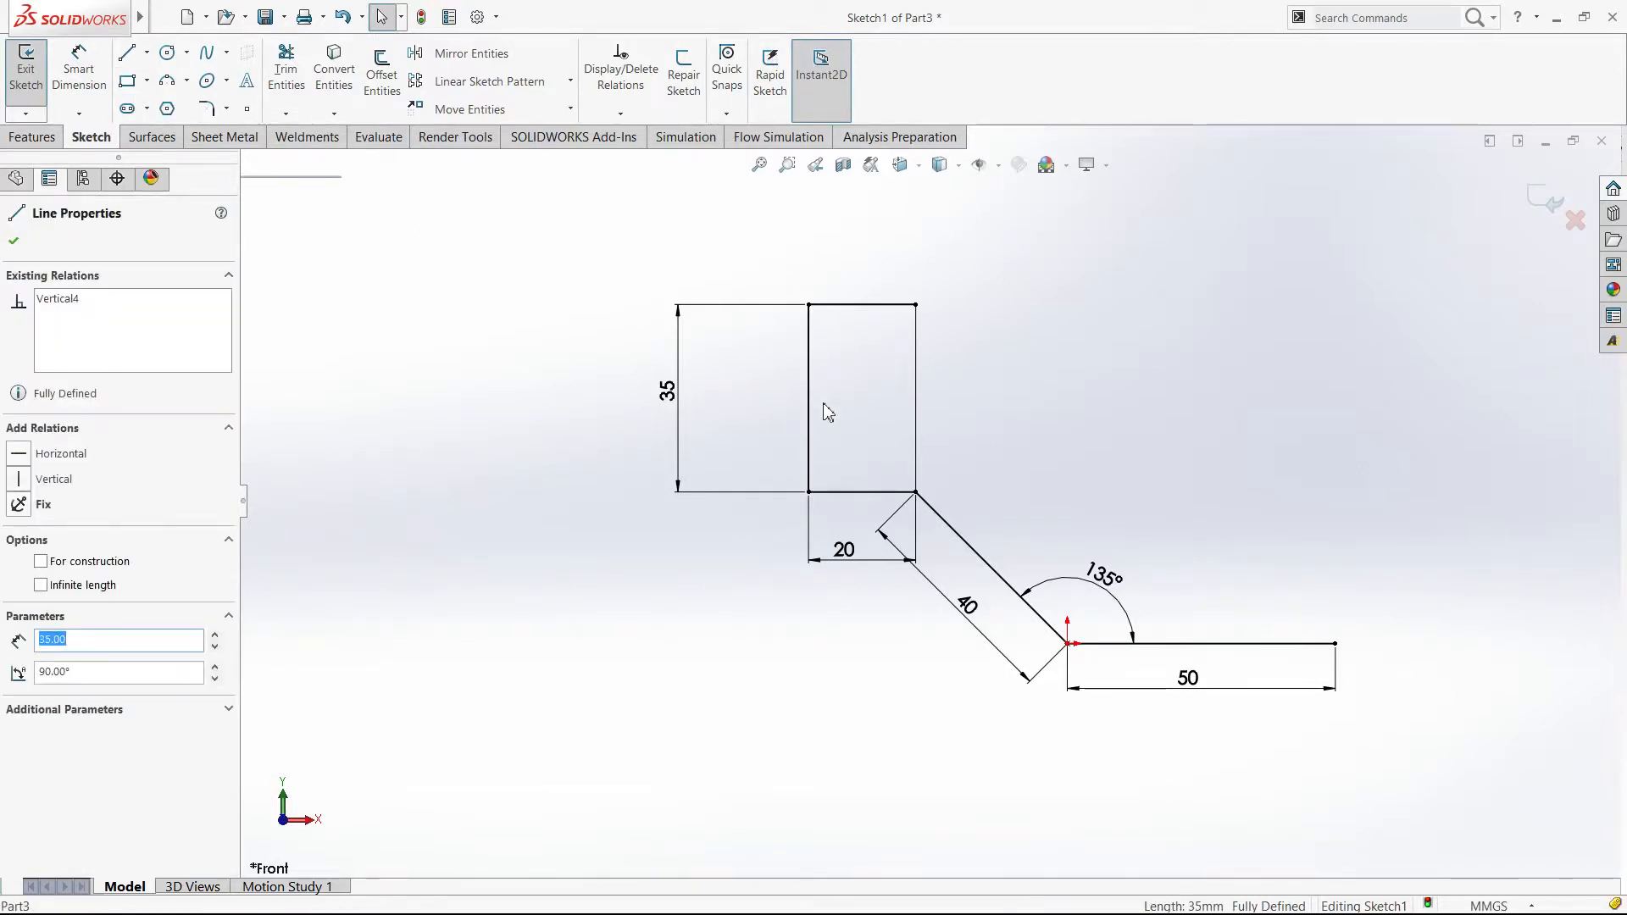
left_click(839, 305)
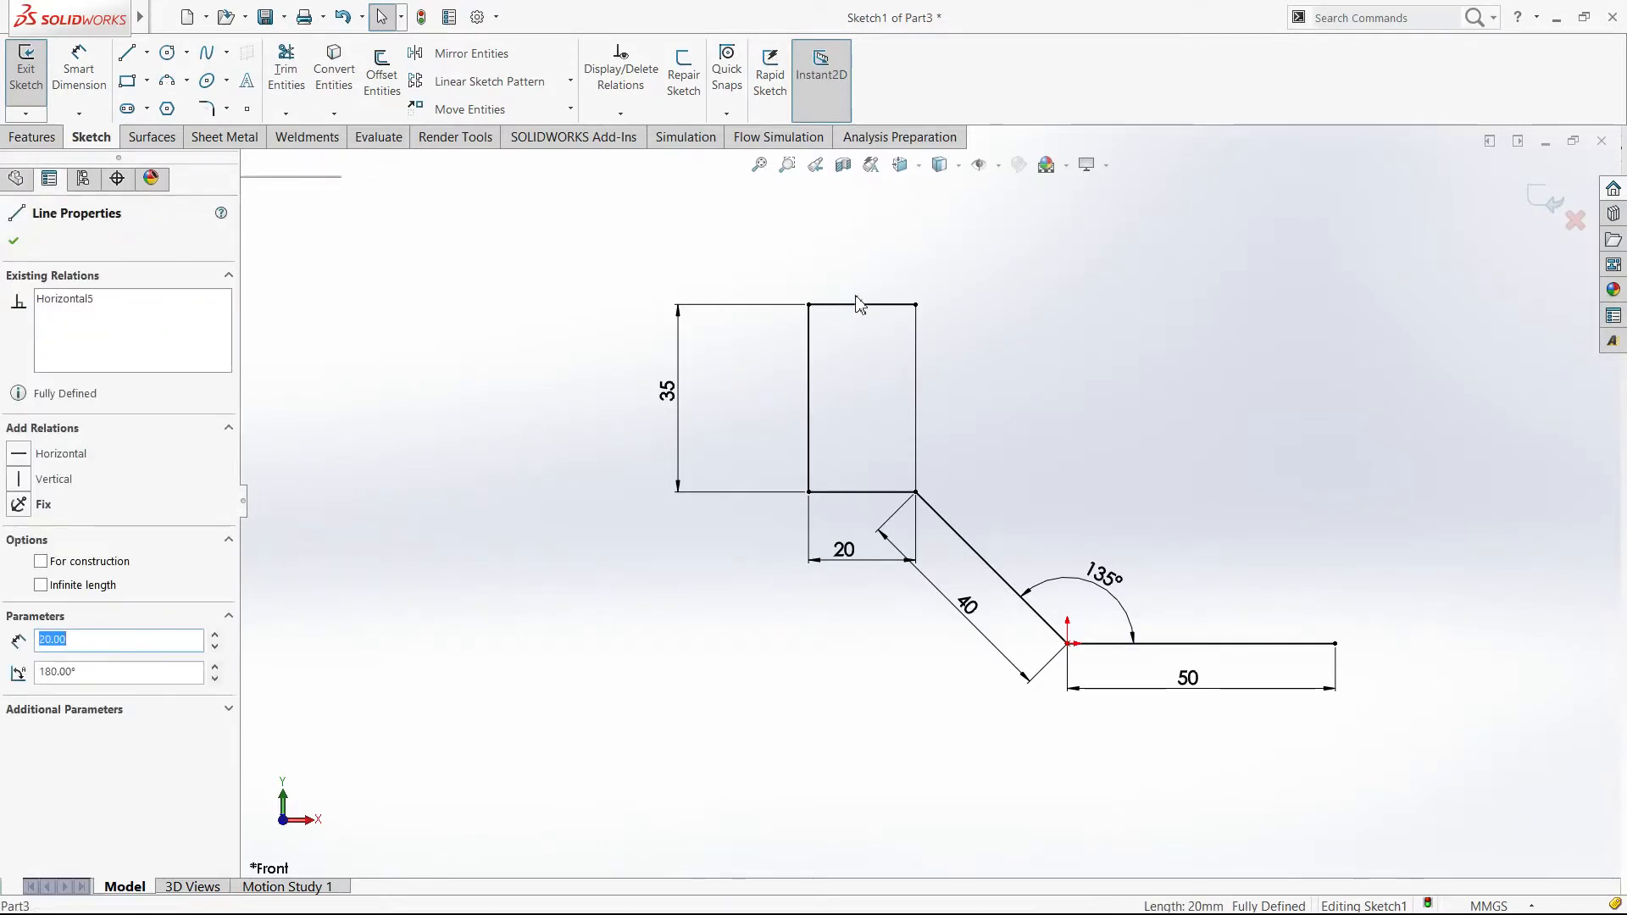
key("Escape")
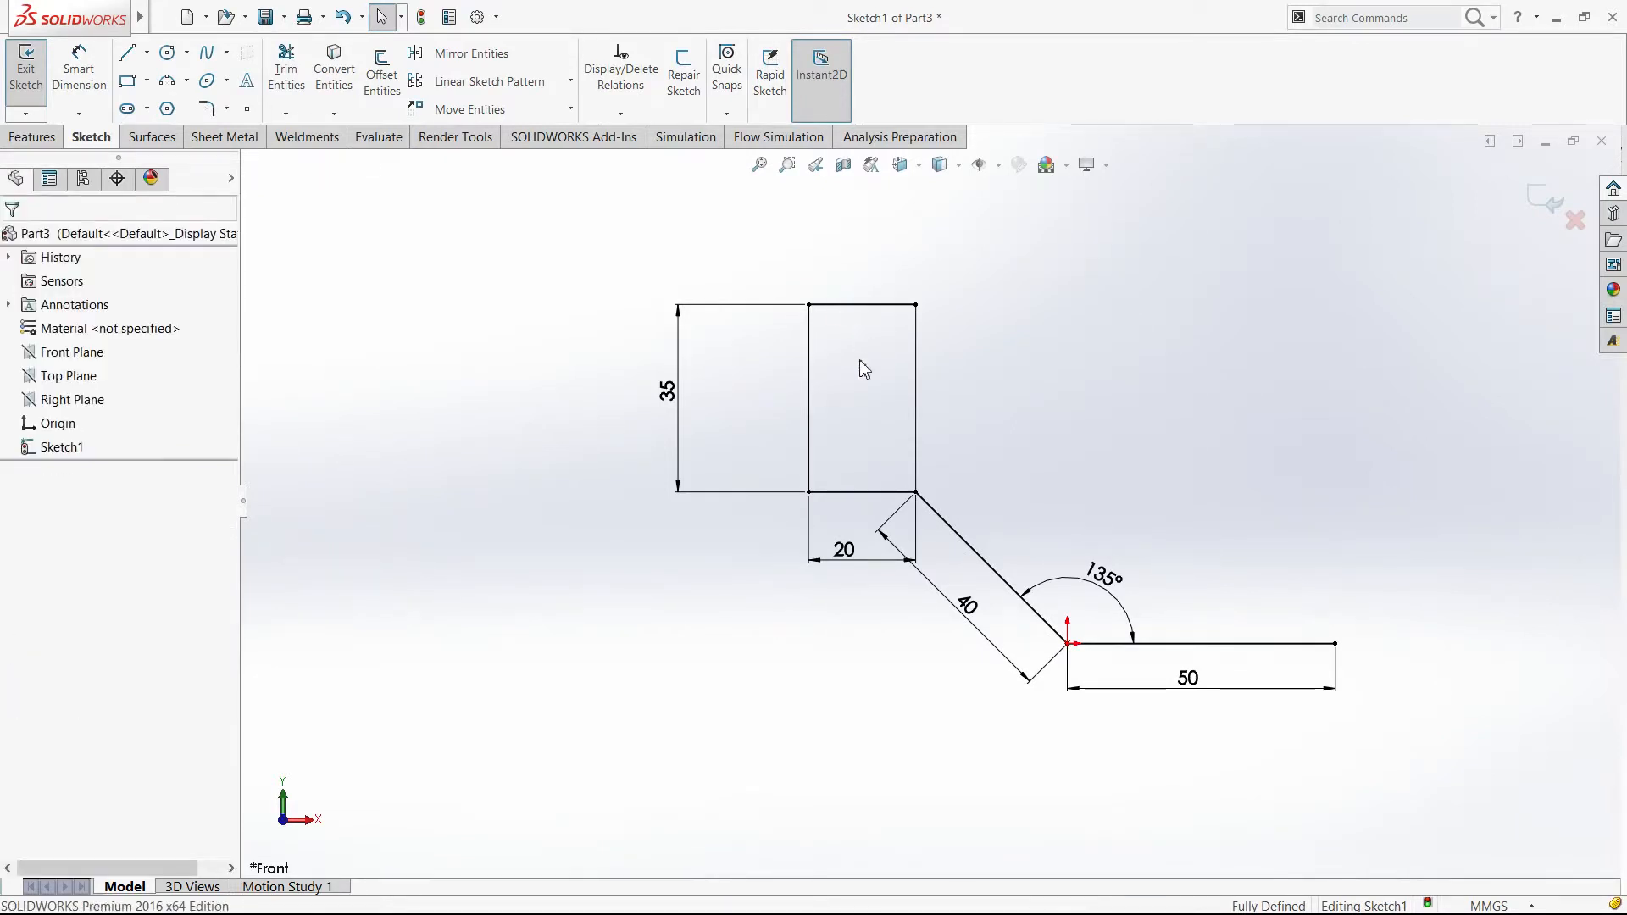
left_click(871, 305)
left_click(874, 291)
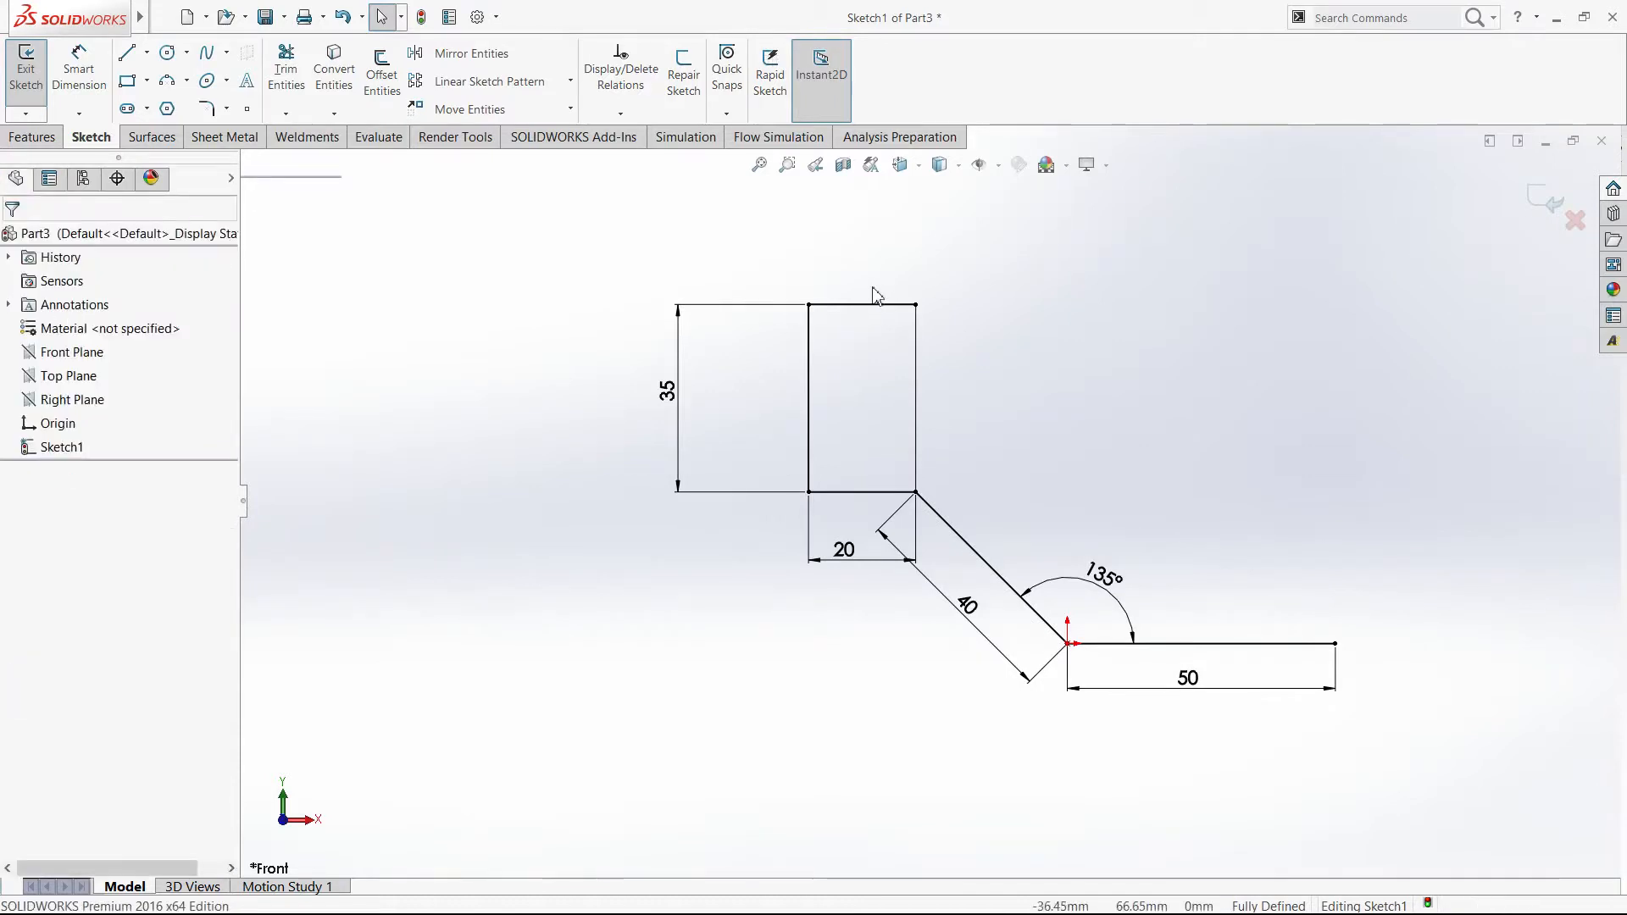
Step: Free the rectangle's upper edge from its horizontal relation and move its upper-right corner vertically to test the remaining freedom
key("ctrl+z")
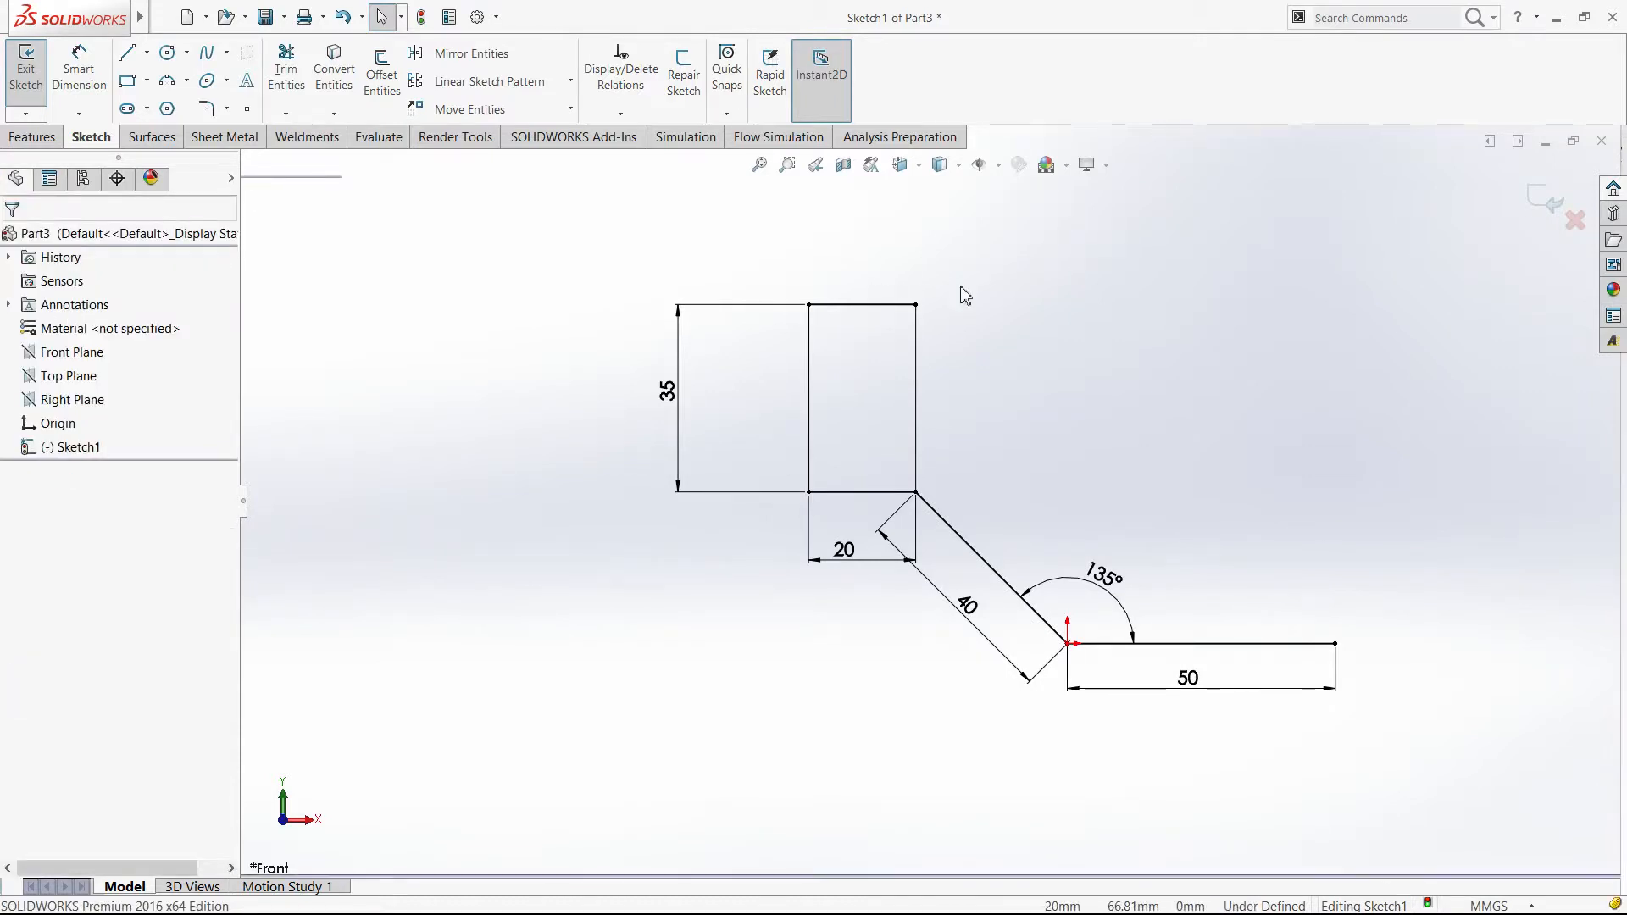
left_click(915, 305)
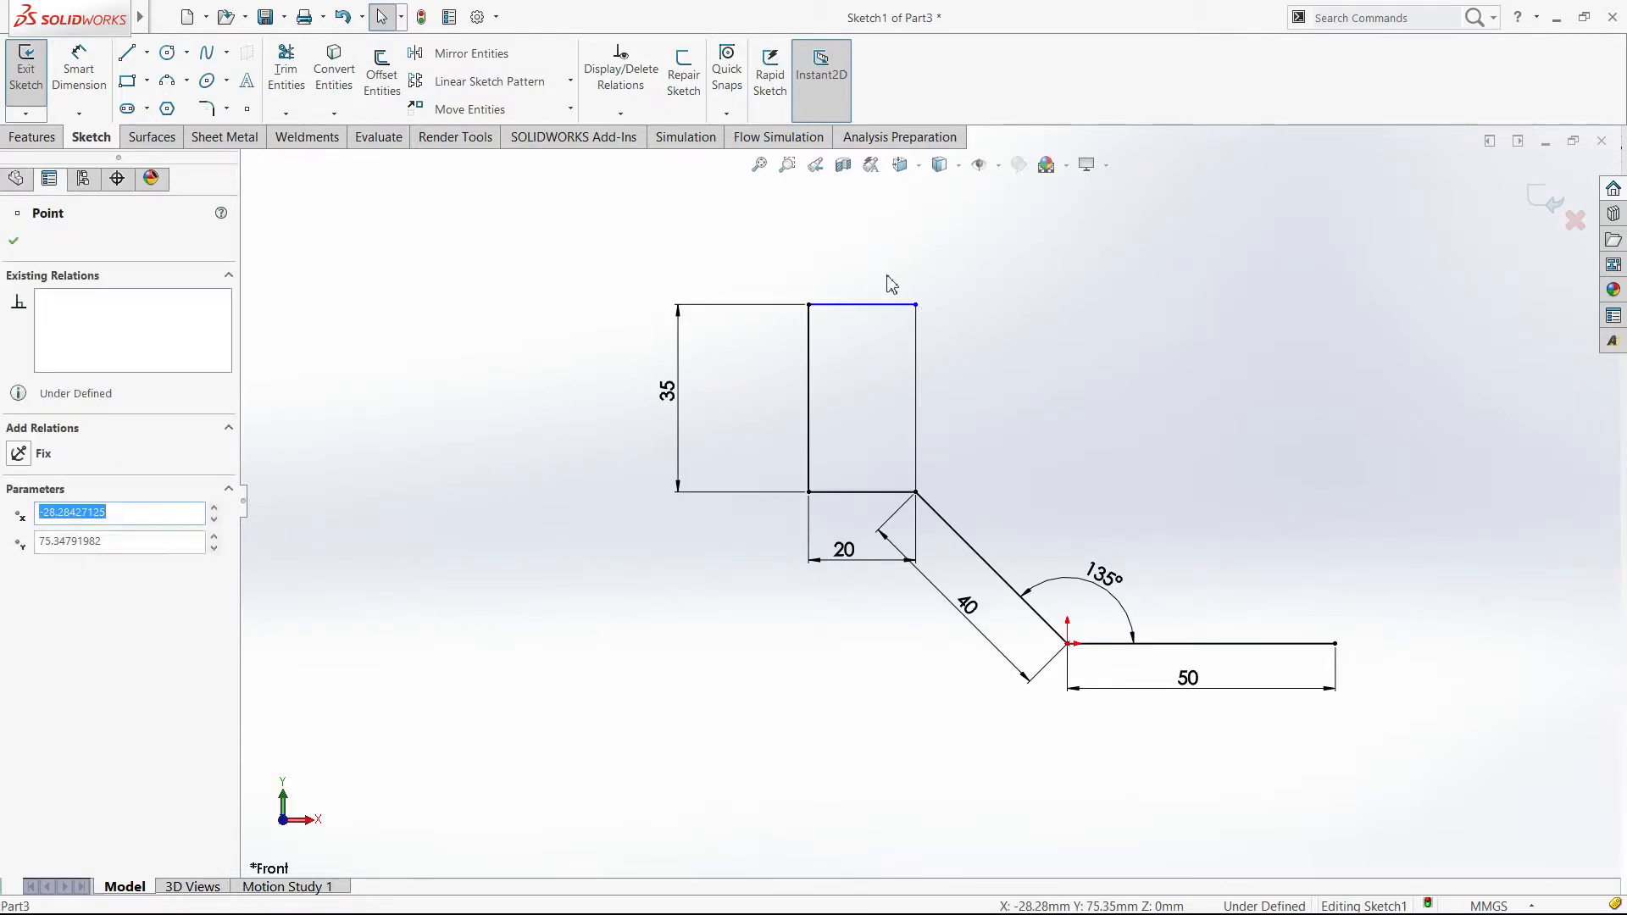
left_click_drag(915, 305, 917, 244)
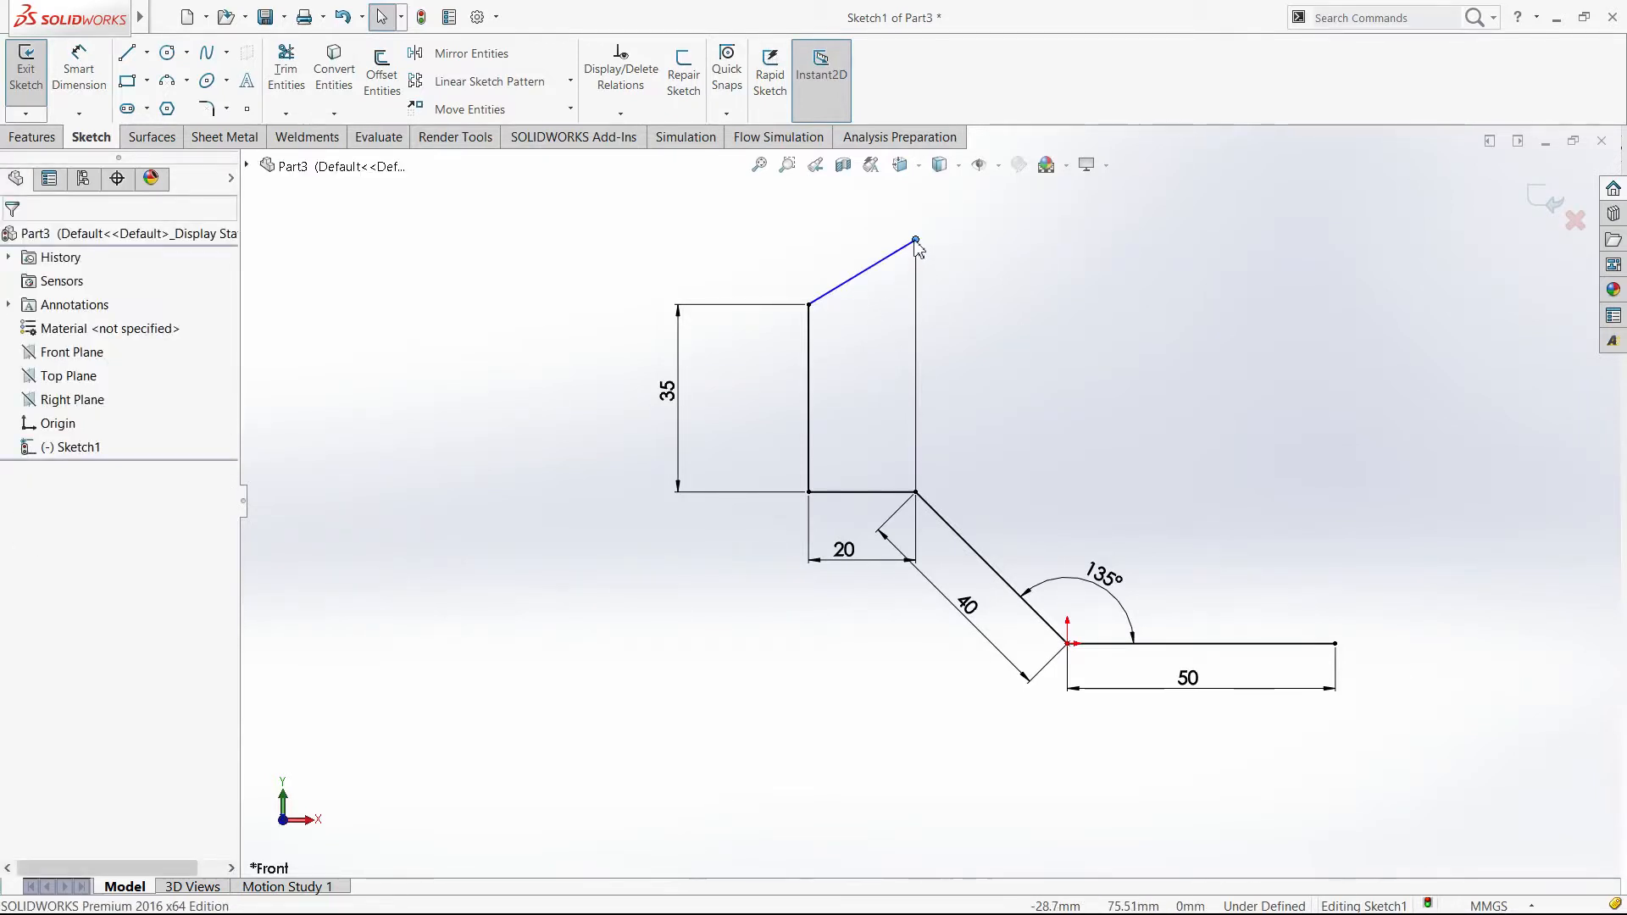
left_click(915, 242)
left_click(959, 256)
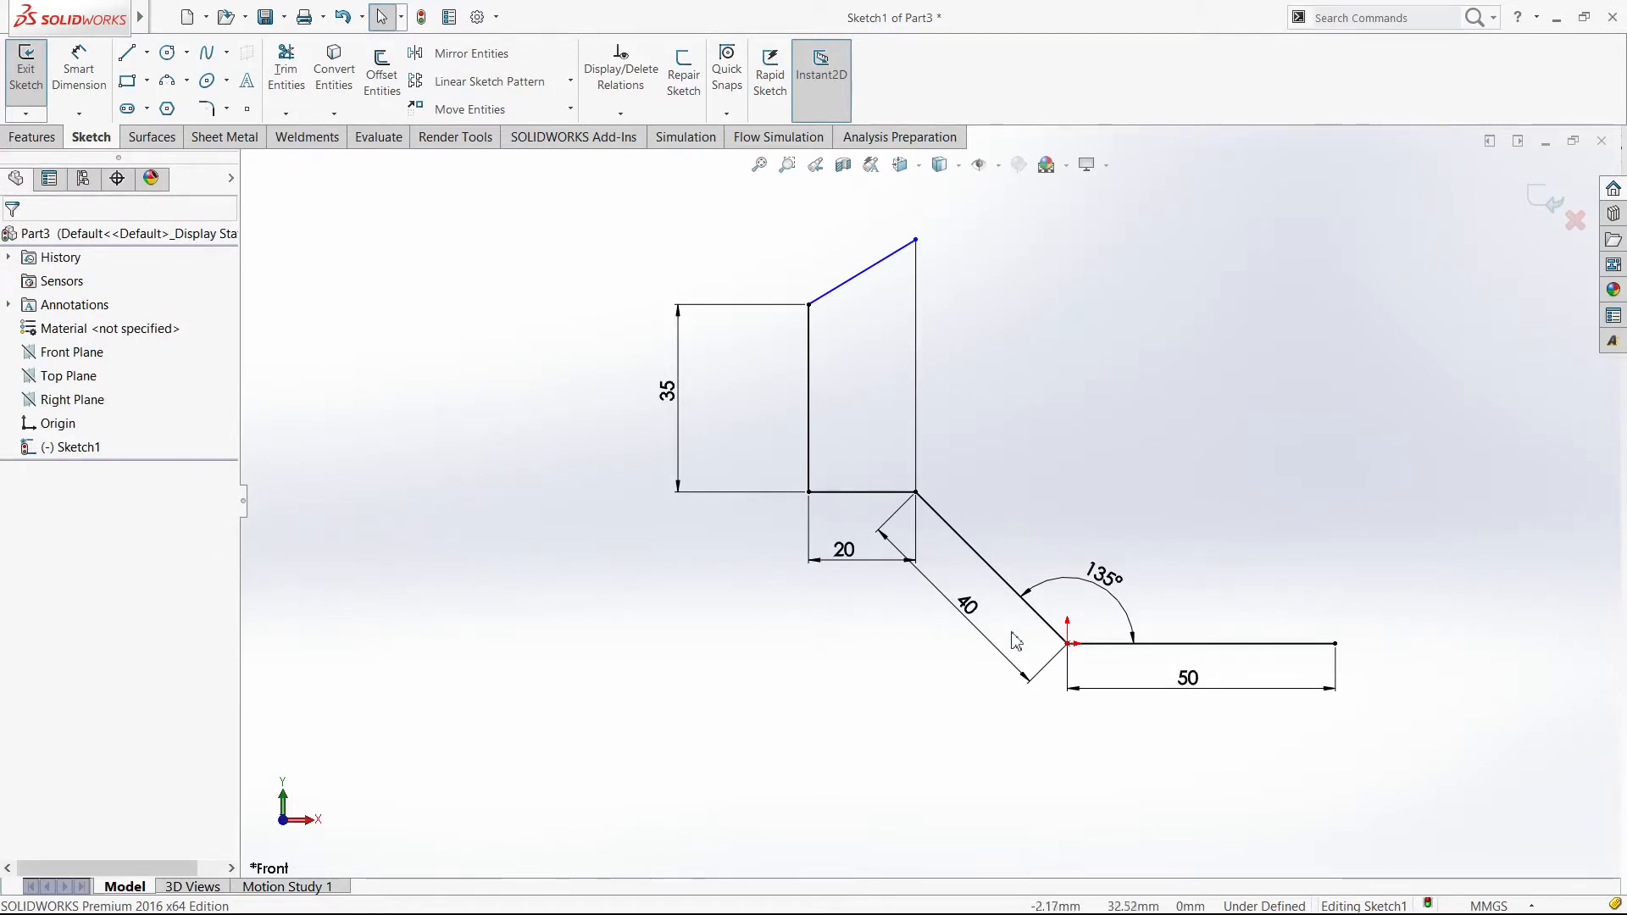
scroll(932, 508, "up", 2)
left_click(926, 485)
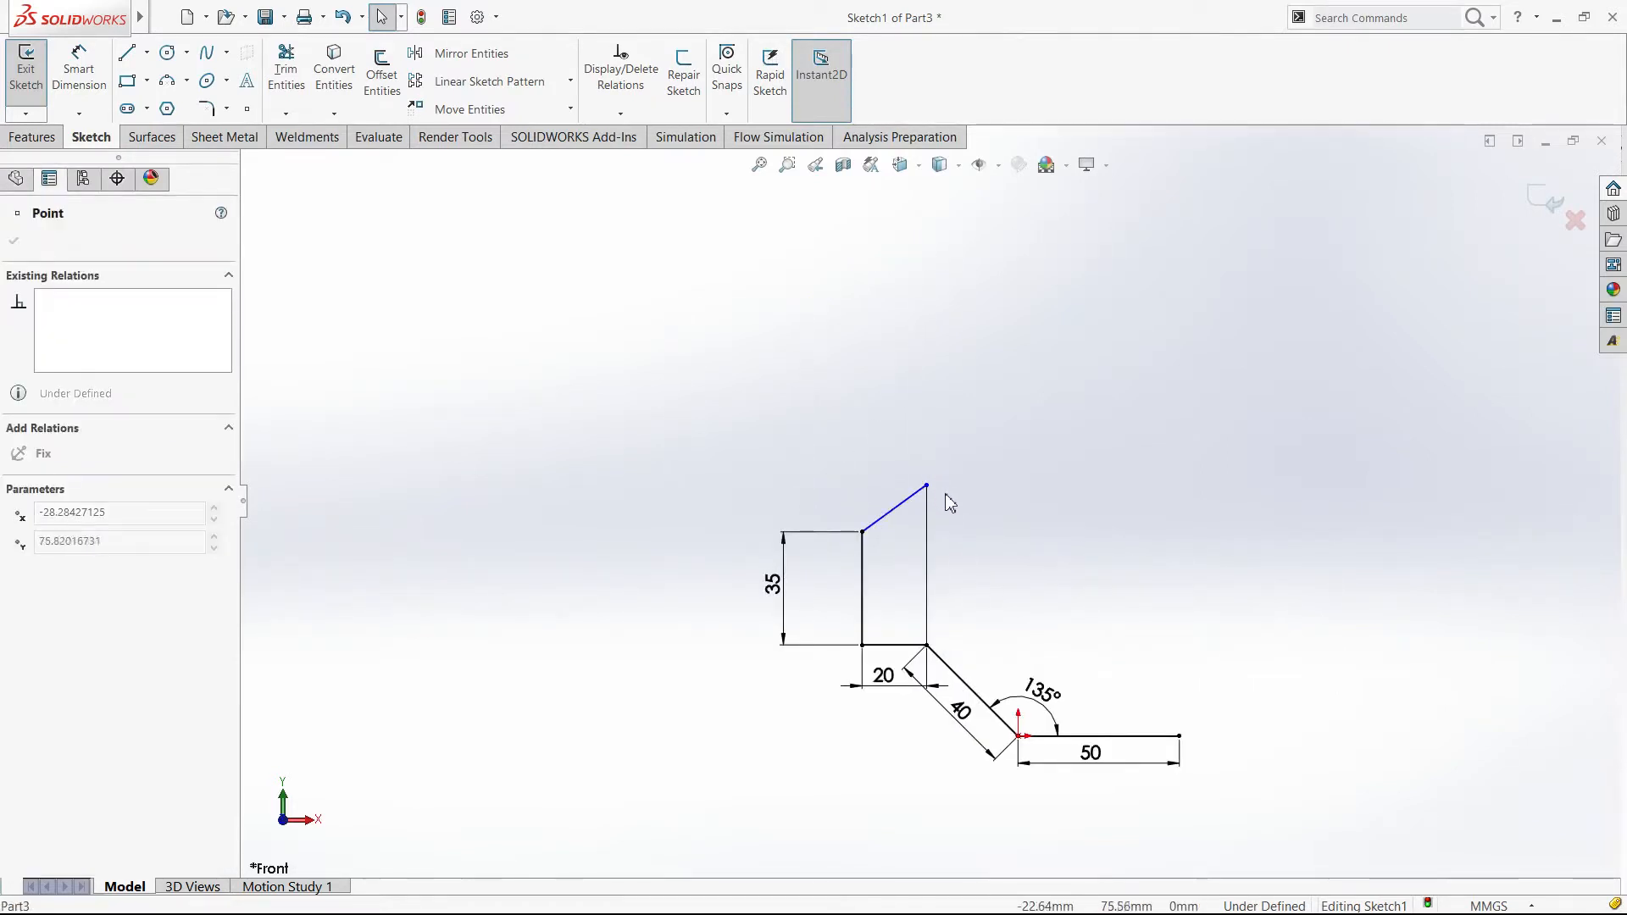
left_click_drag(927, 485, 948, 476)
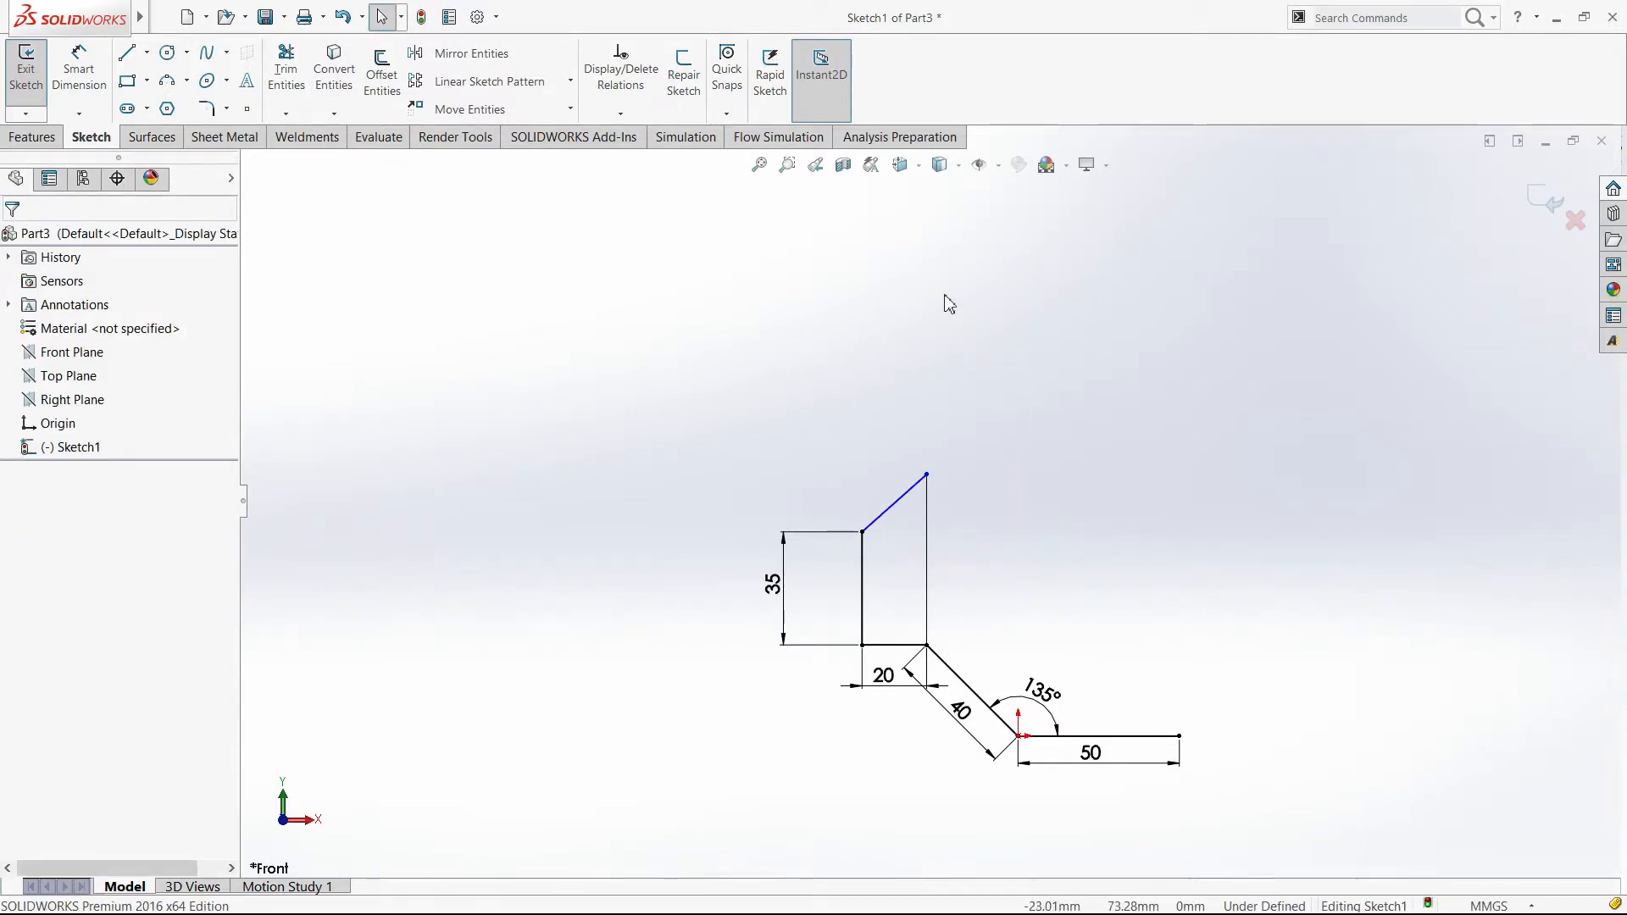
Step: Delete the slanted upper edge and the right vertical edge of the former rectangle
left_click(880, 286)
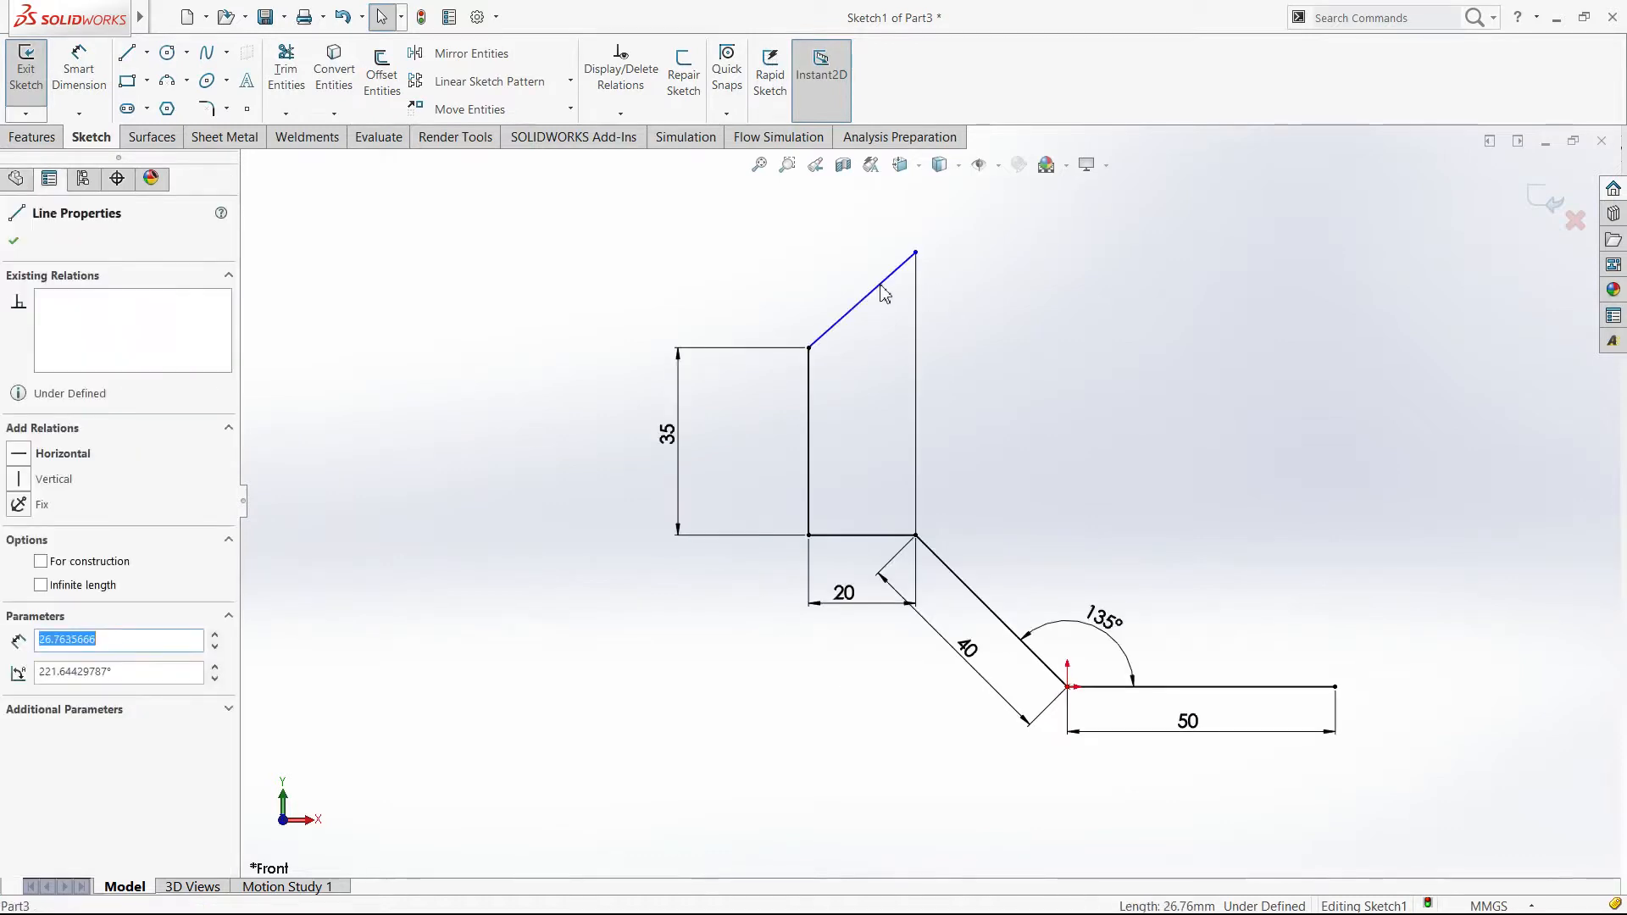
key("Delete")
left_click(915, 344)
key("Delete")
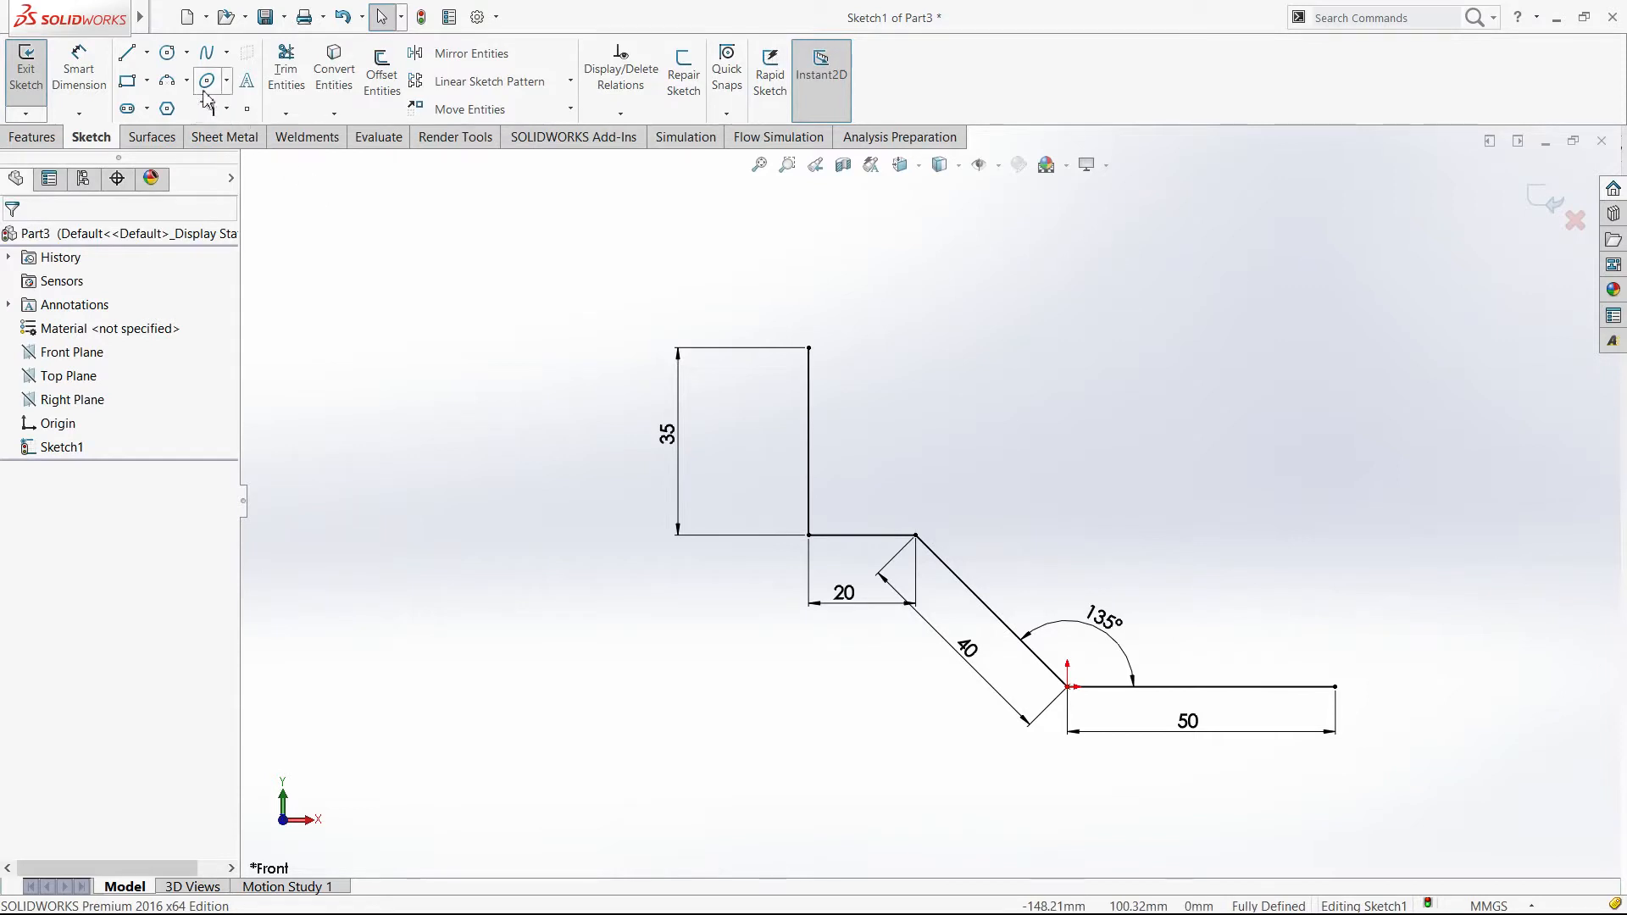
Step: Sketch a centre-point circle about 36 mm in diameter above the horizontal 50 mm line
left_click(168, 52)
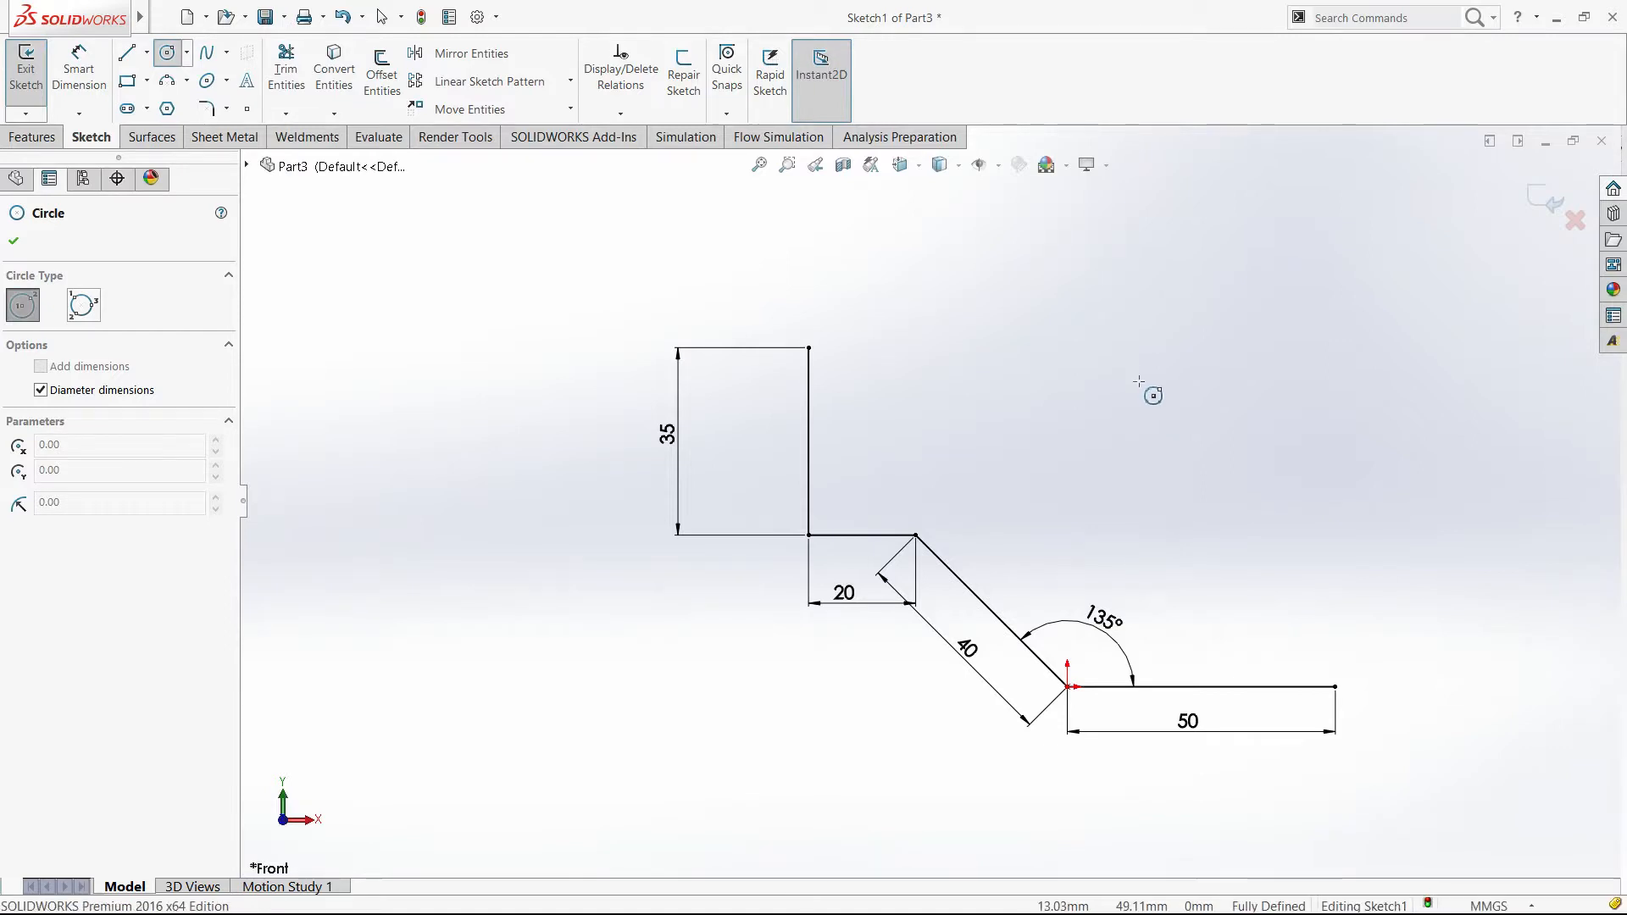
left_click(1136, 380)
left_click(1220, 426)
key("Escape")
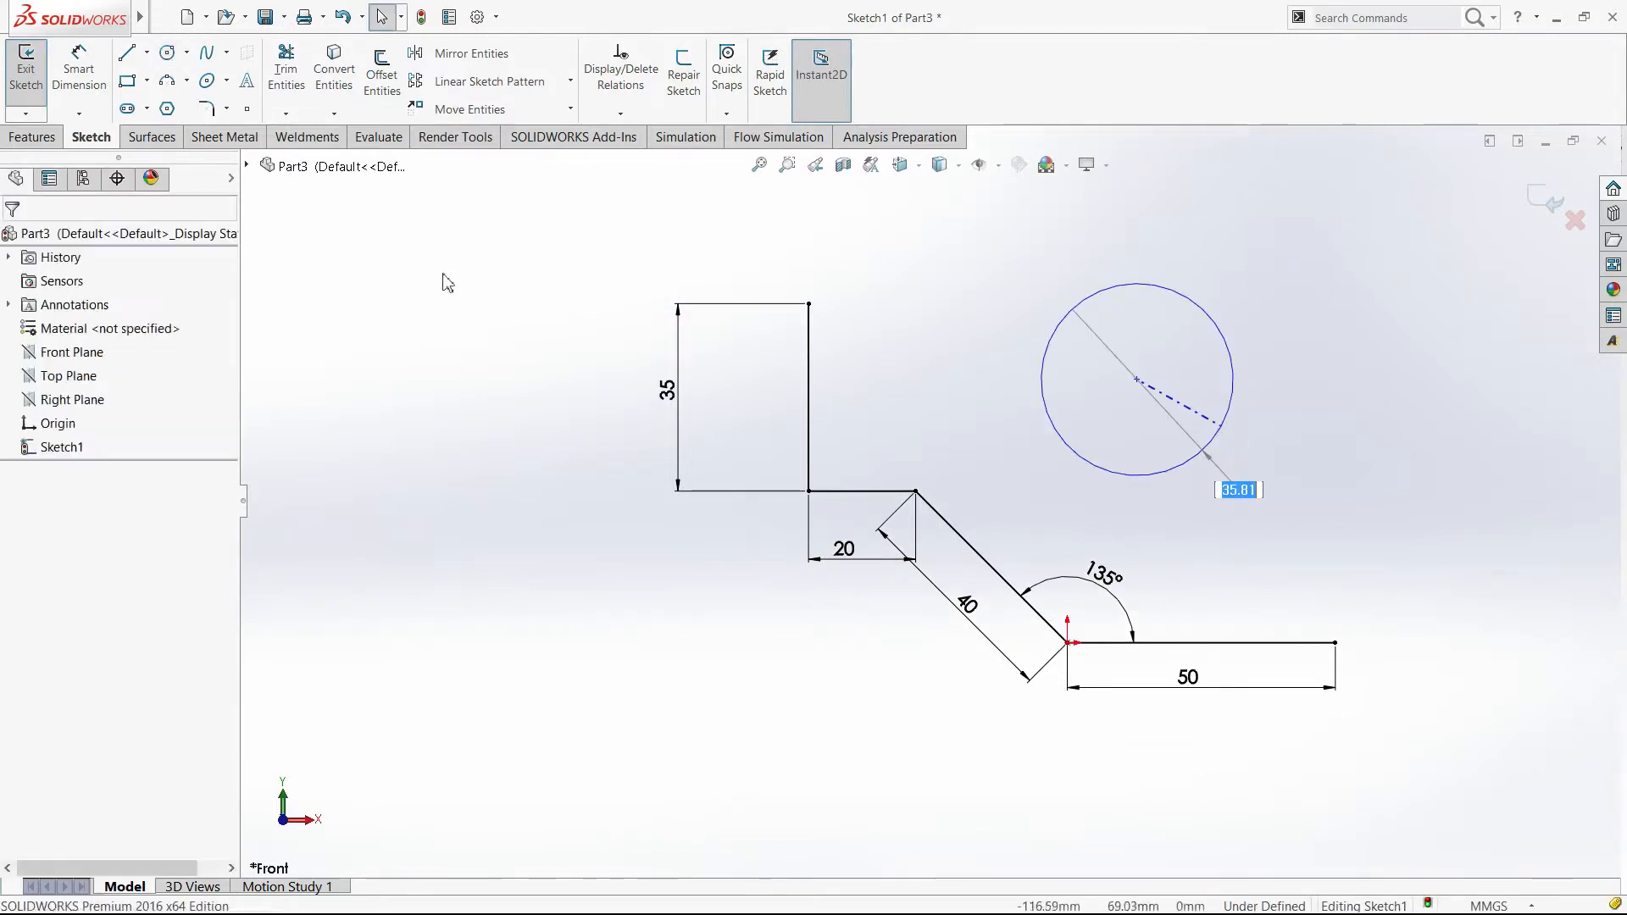
Step: Sketch a three-point perimeter circle about 55 mm in diameter to the left of the connected lines and delete it
left_click(214, 99)
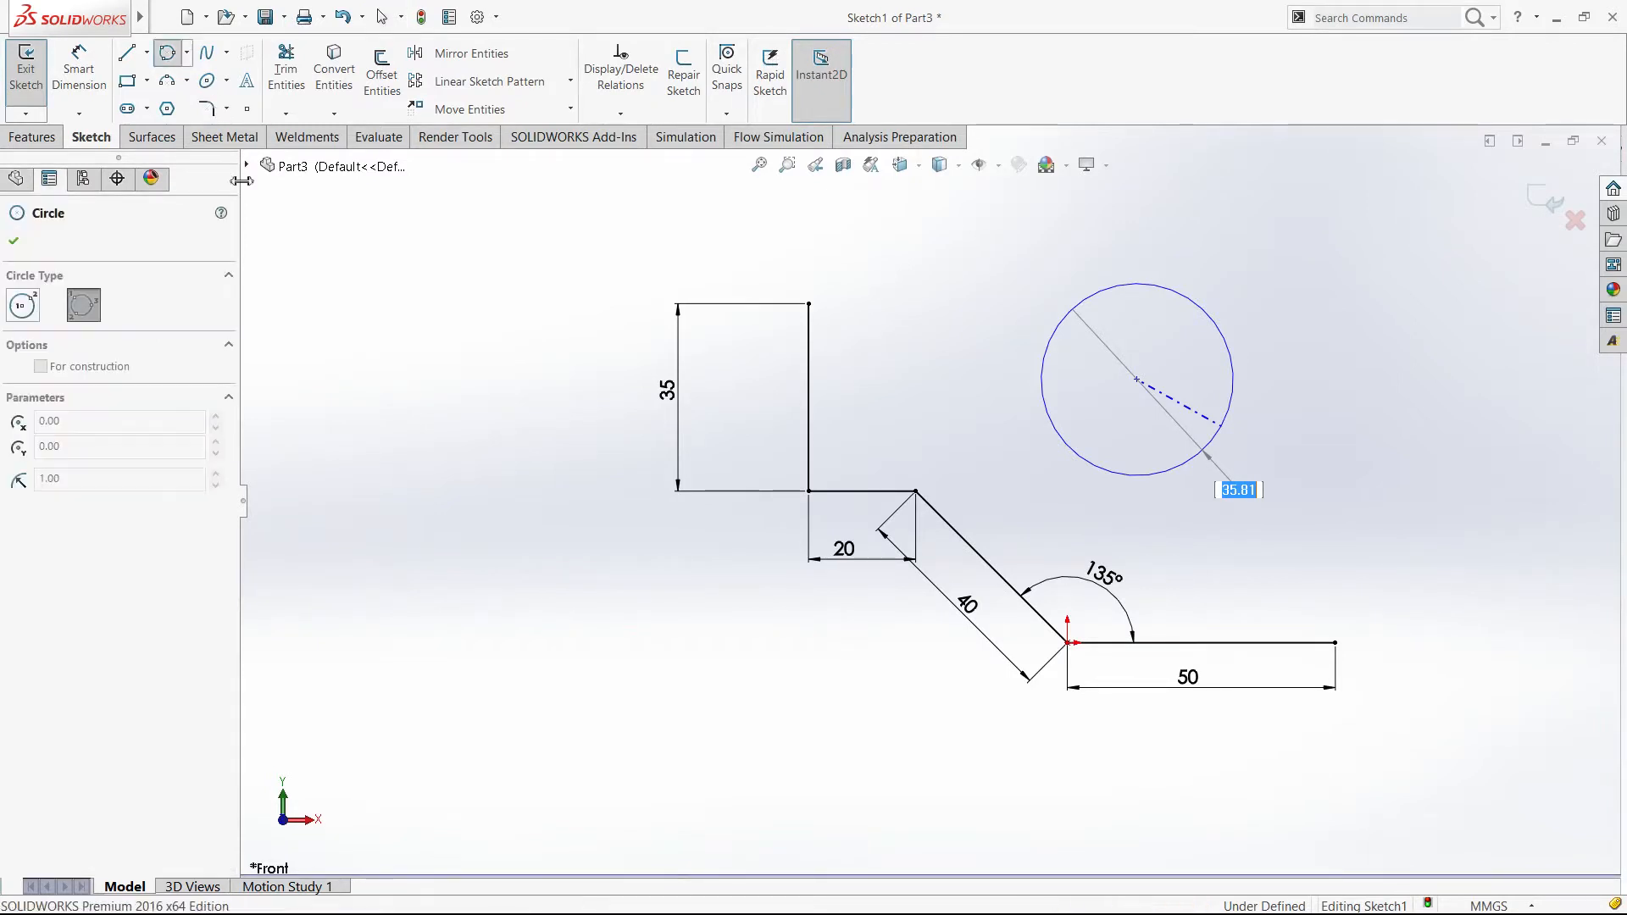
left_click(455, 561)
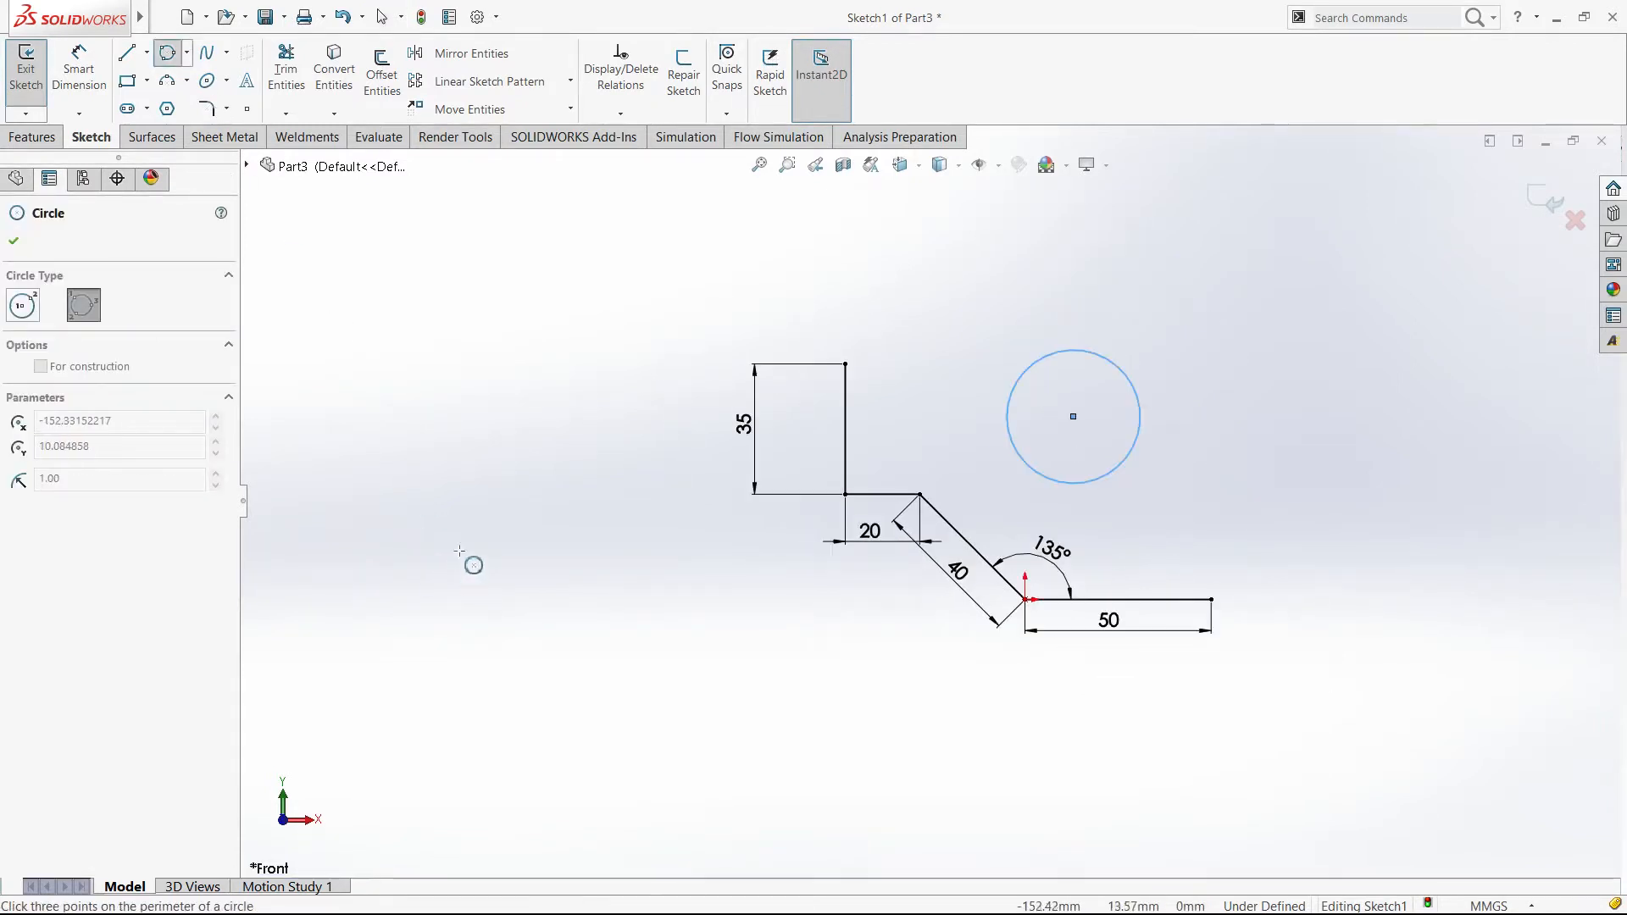
left_click(487, 408)
left_click(632, 535)
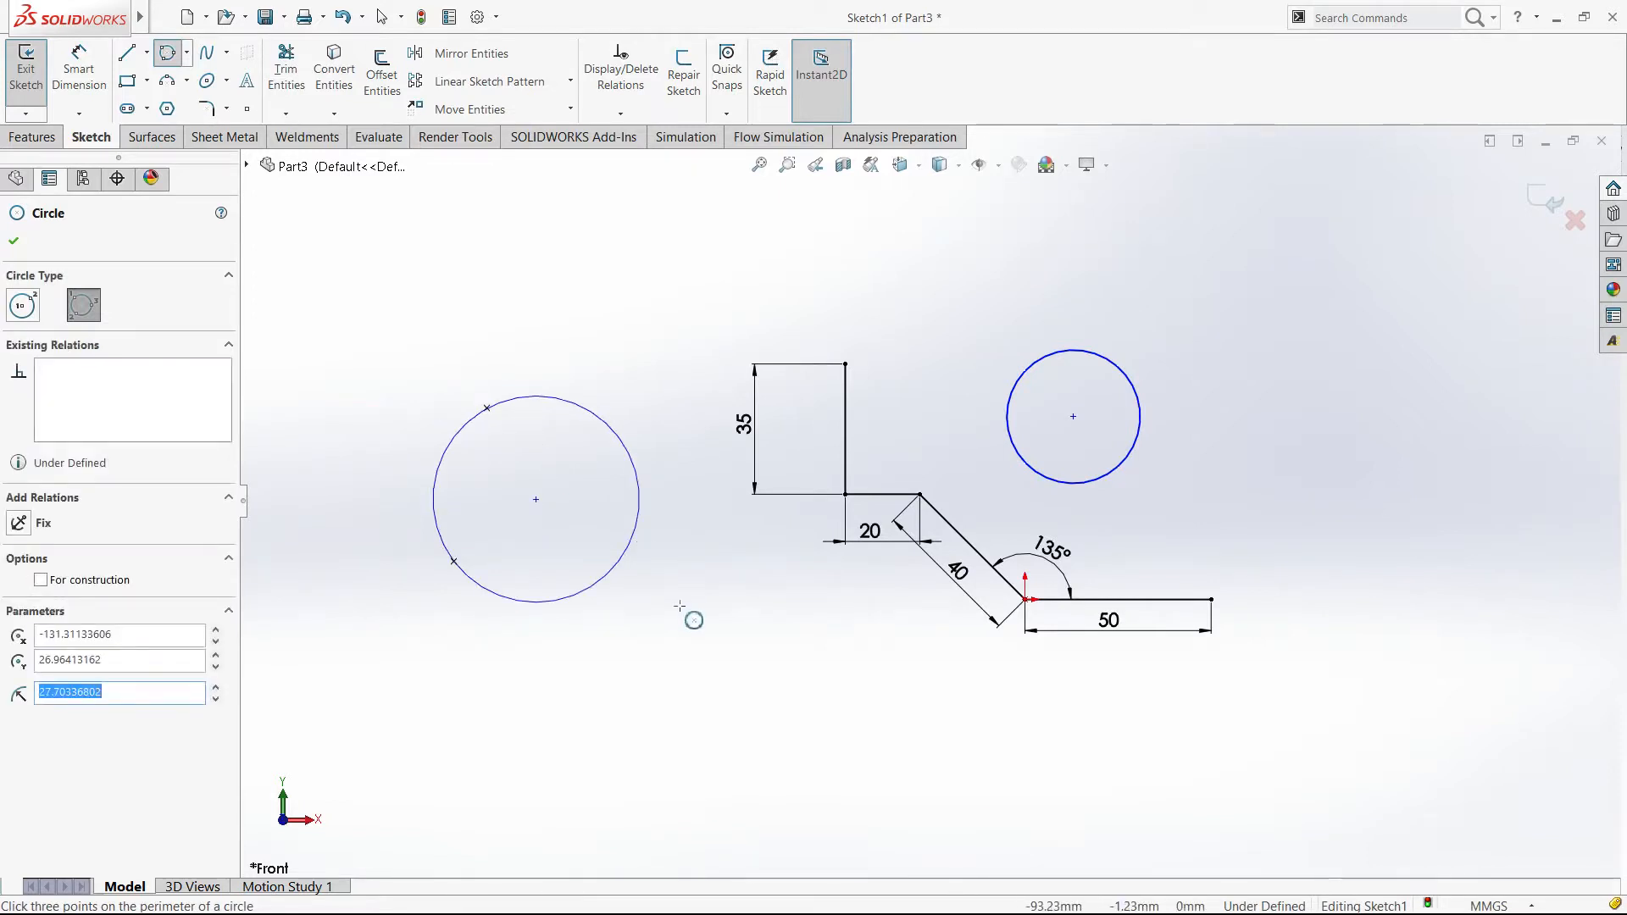
key("Escape")
left_click(557, 530)
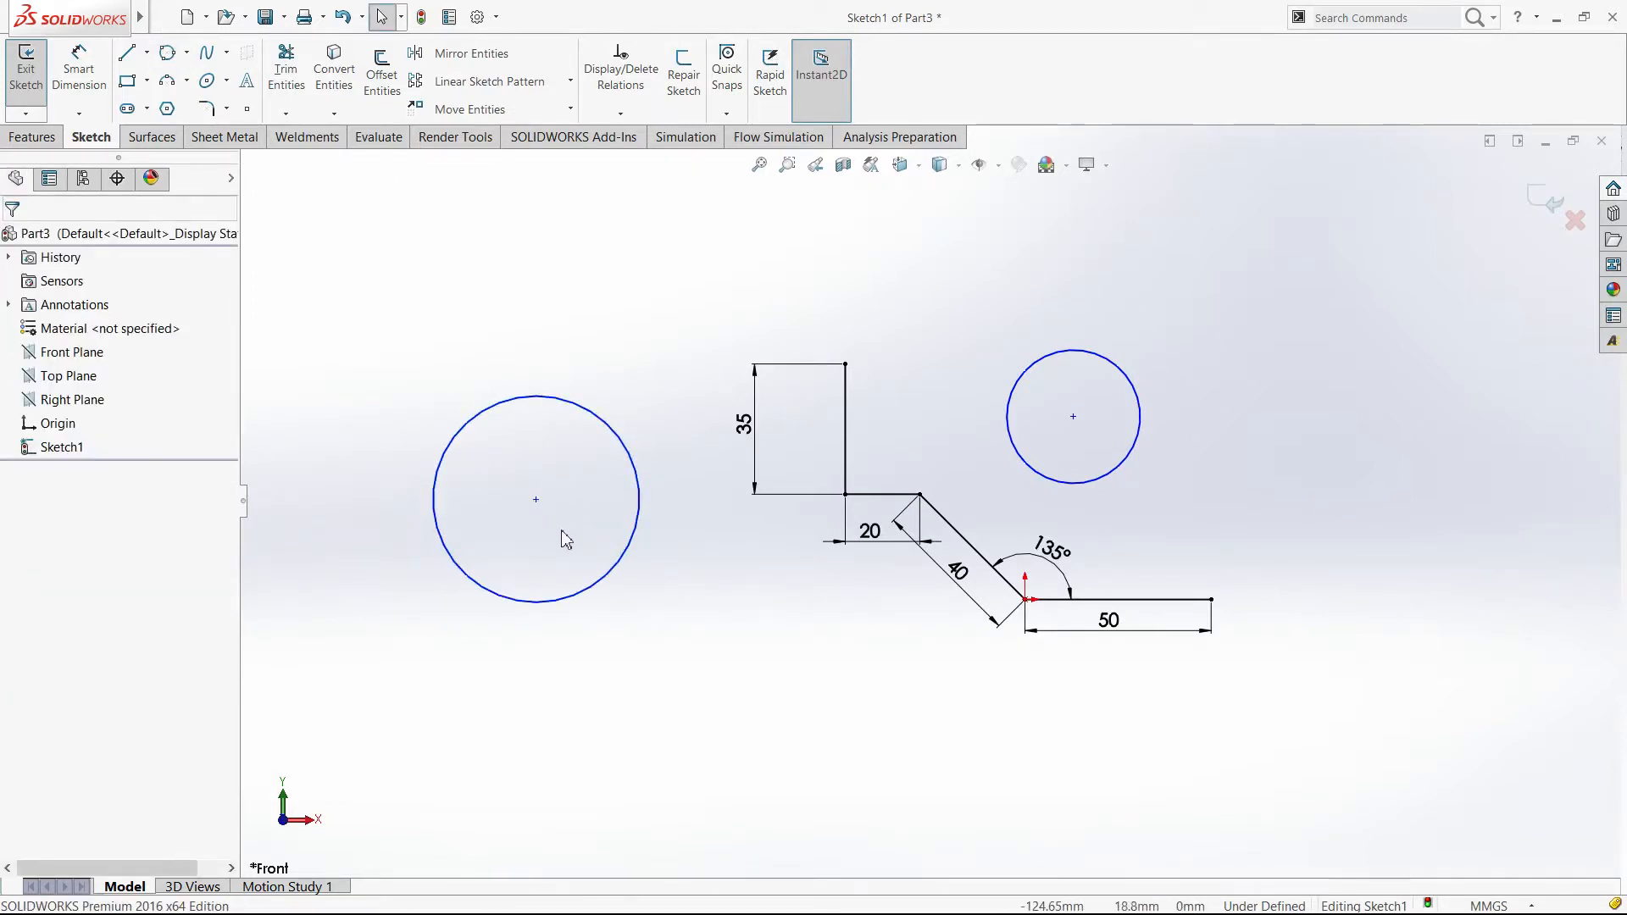
left_click(640, 501)
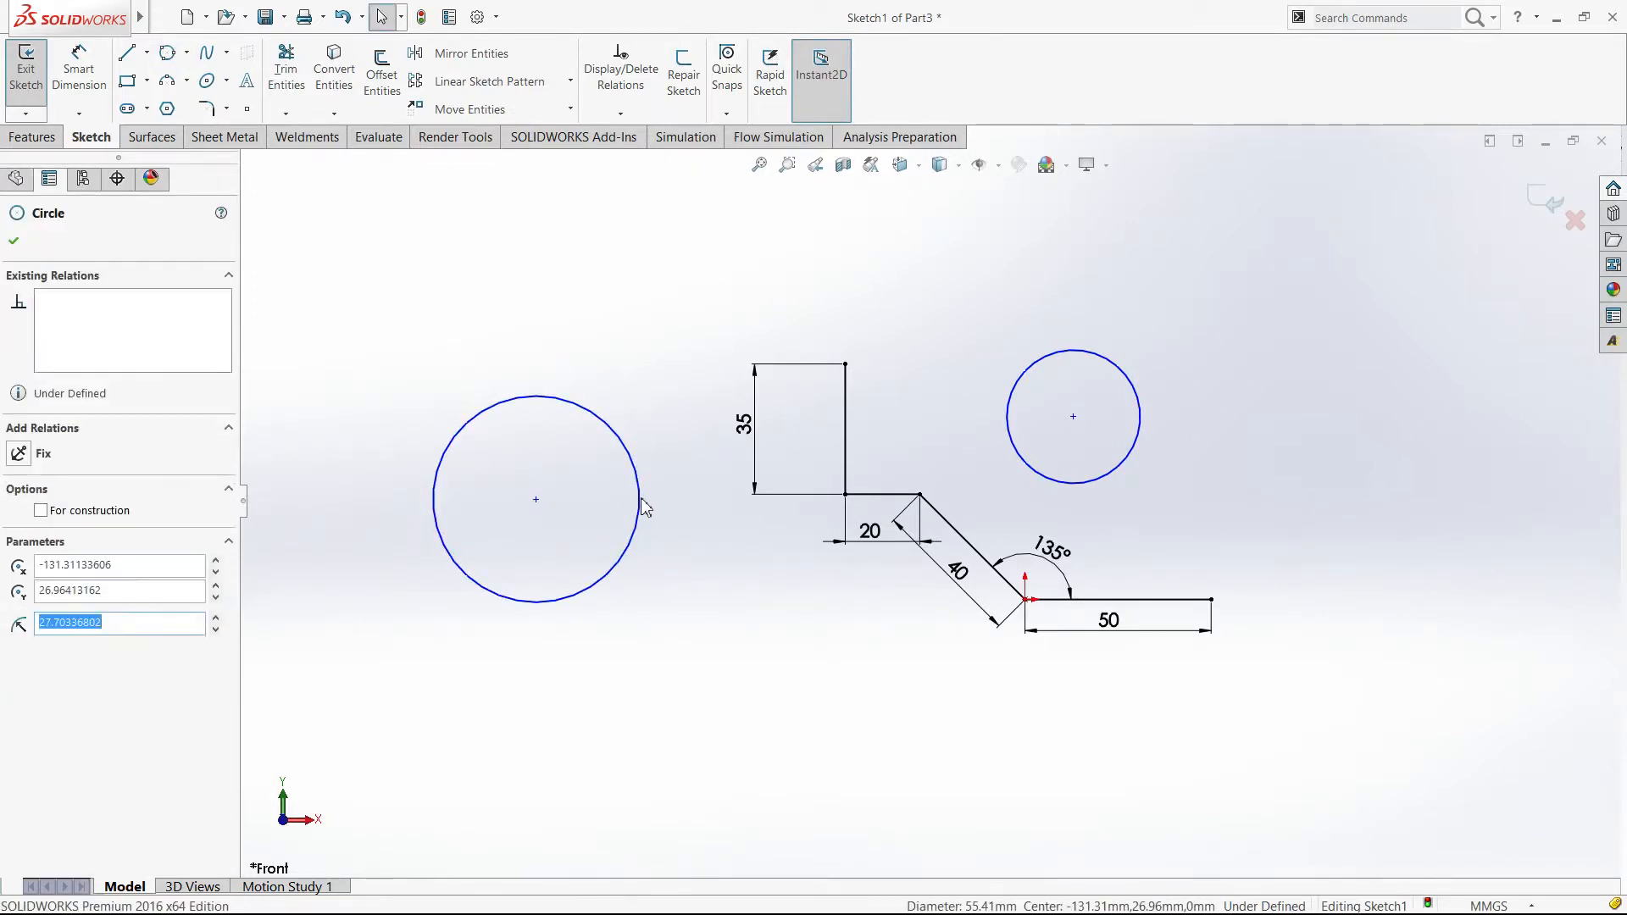
key("Delete")
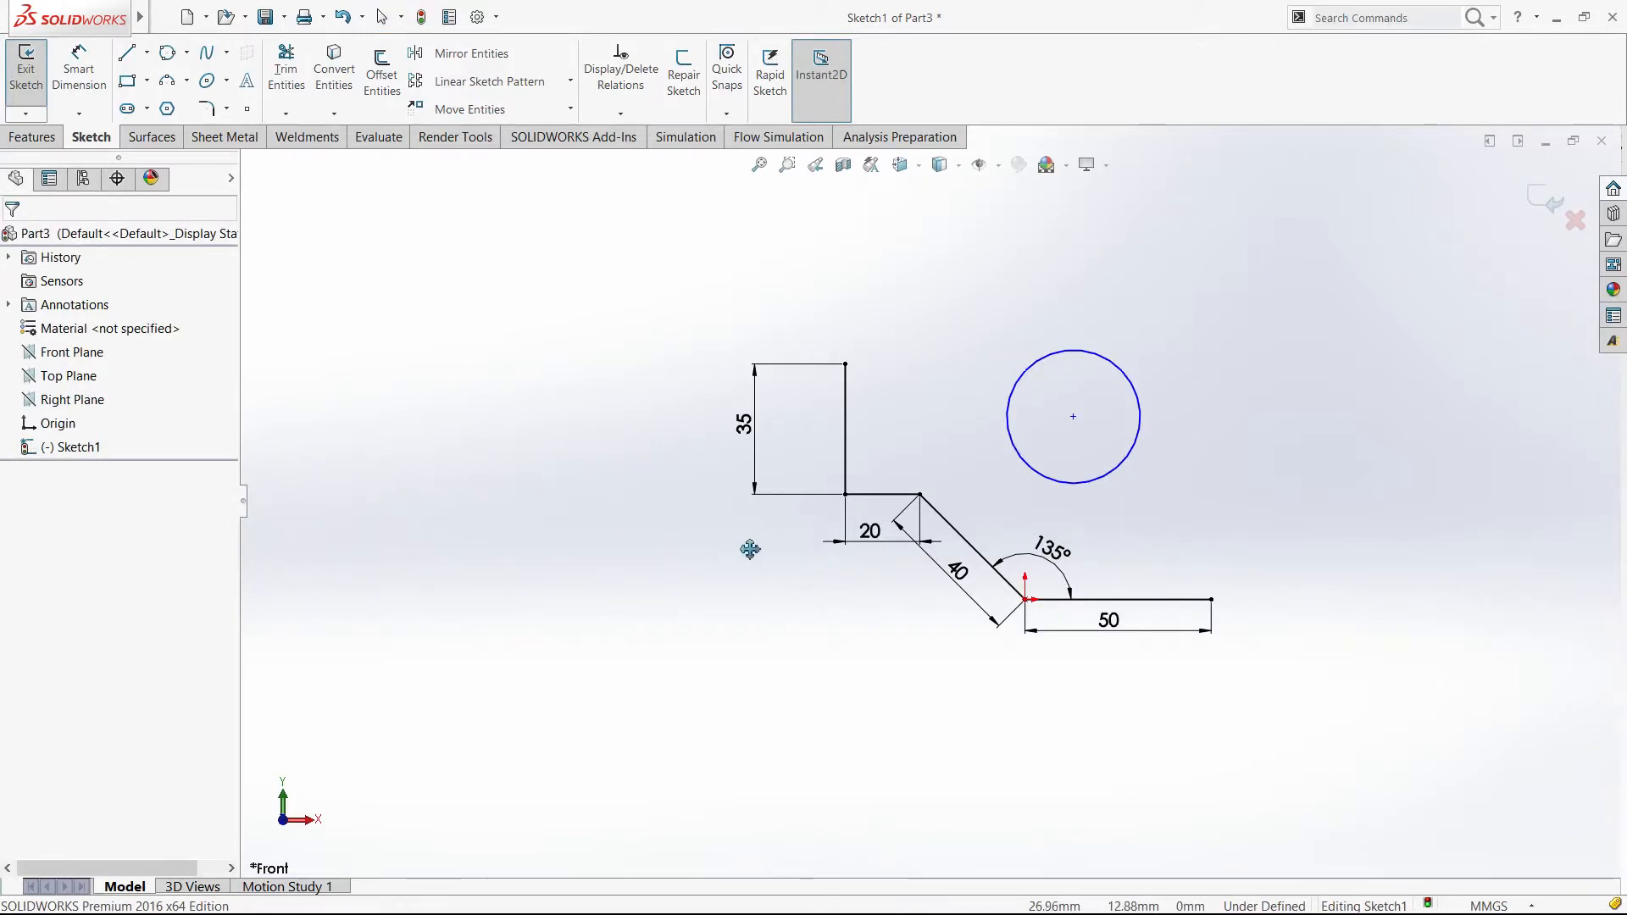
Step: Dimension the remaining circle's diameter at 50 mm, placing the dimension at its upper right
middle_click_drag(1178, 548, 793, 542, "ctrl")
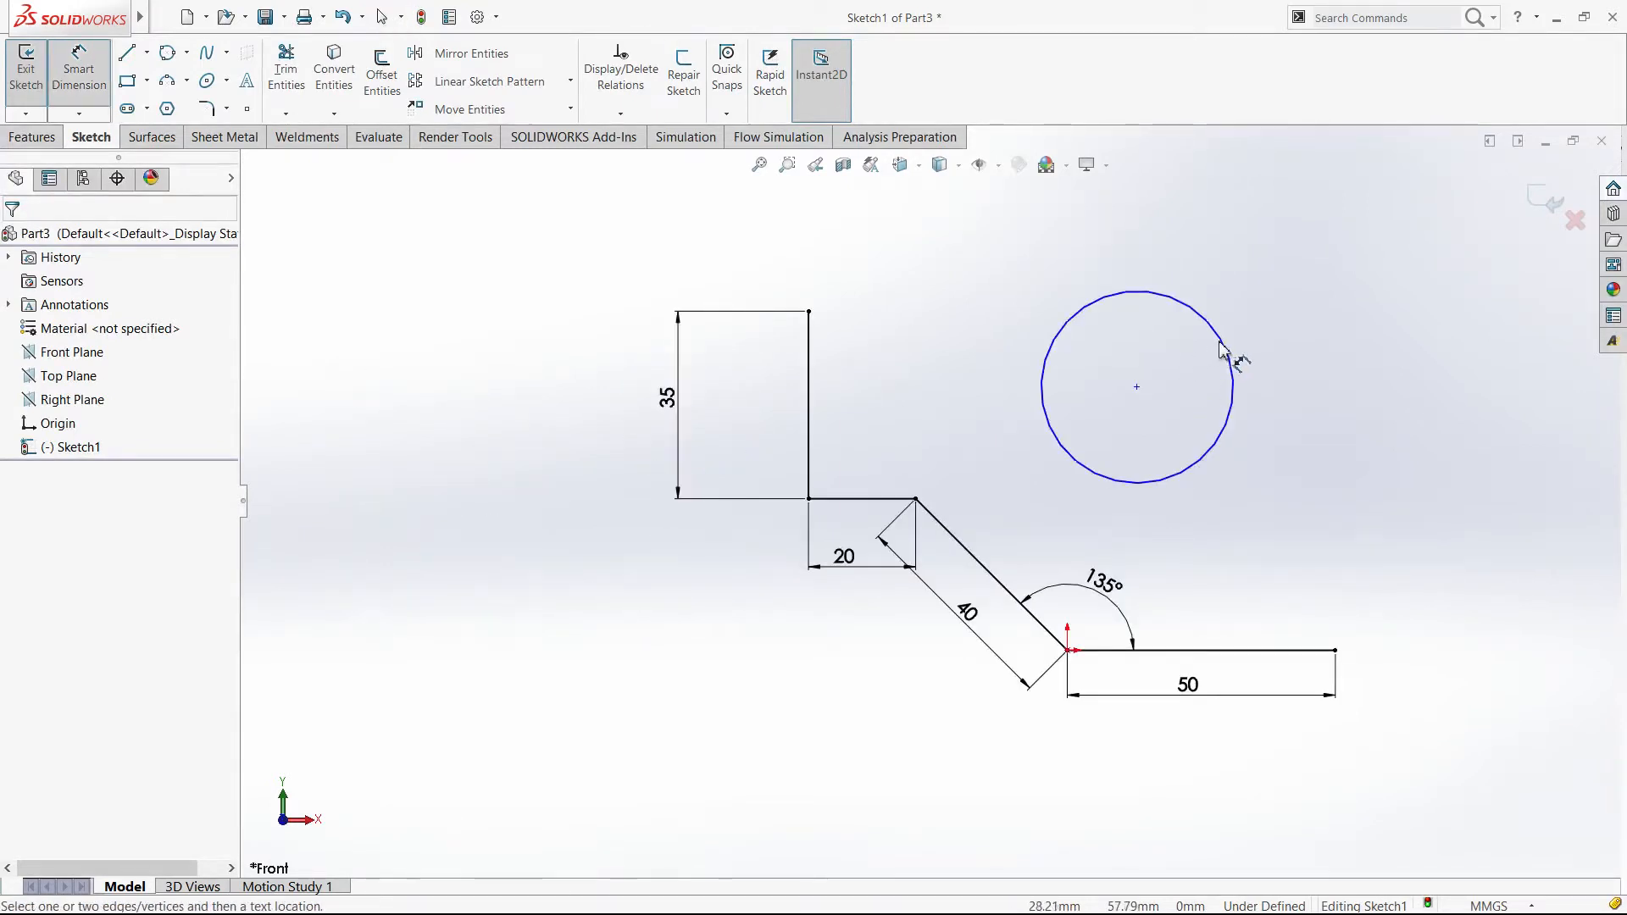
left_click(1222, 341)
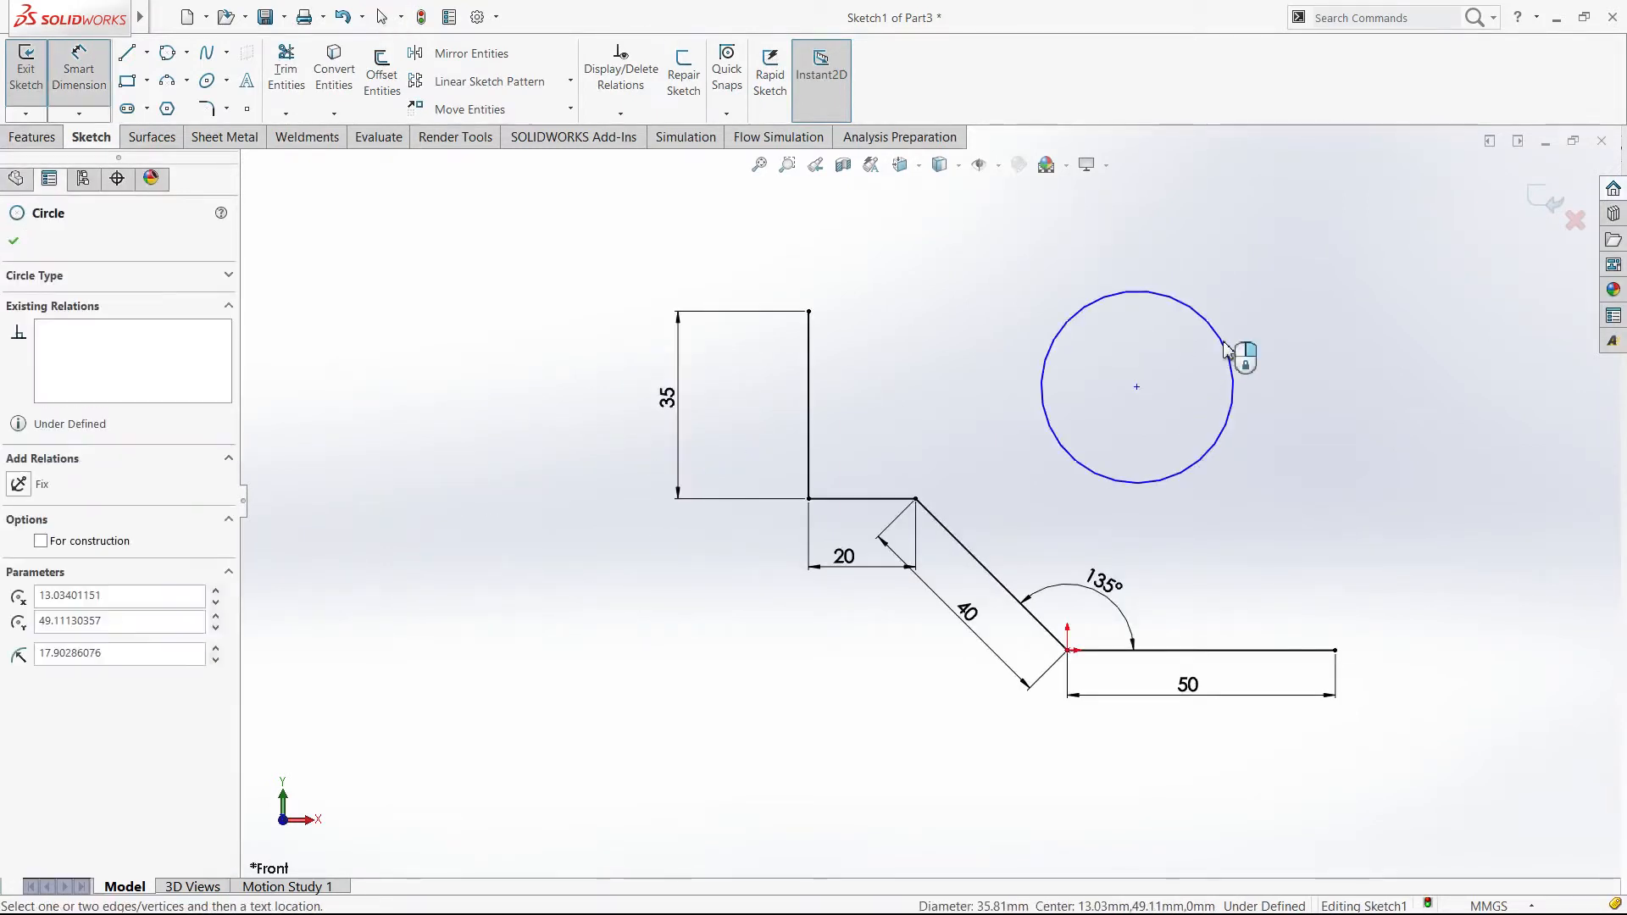
left_click(1305, 290)
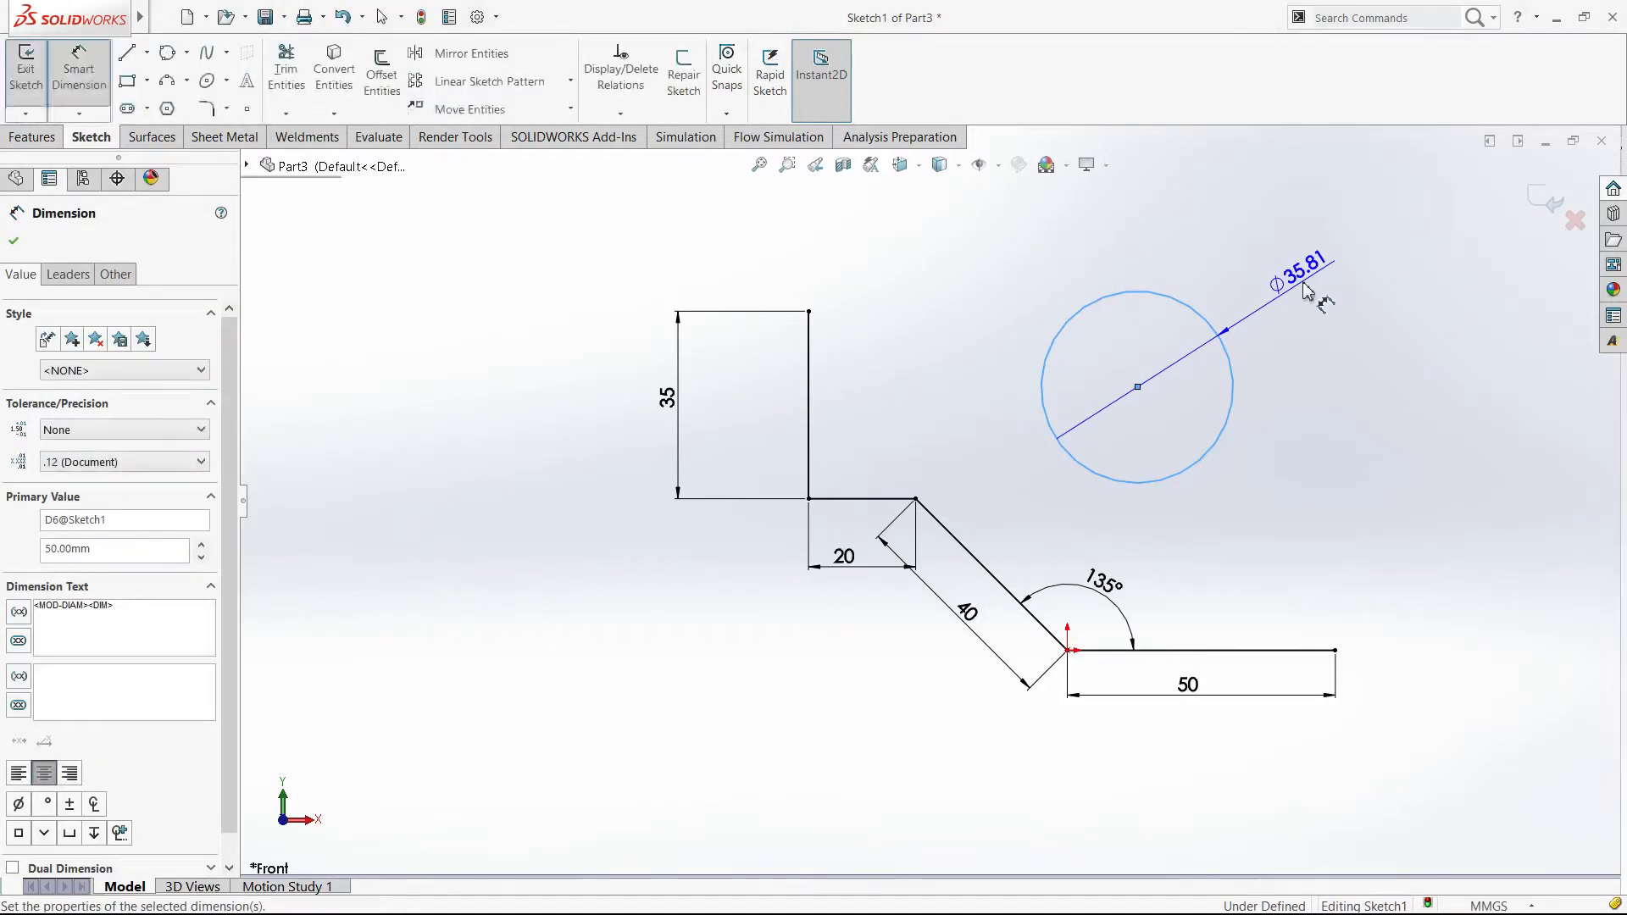
key("Escape")
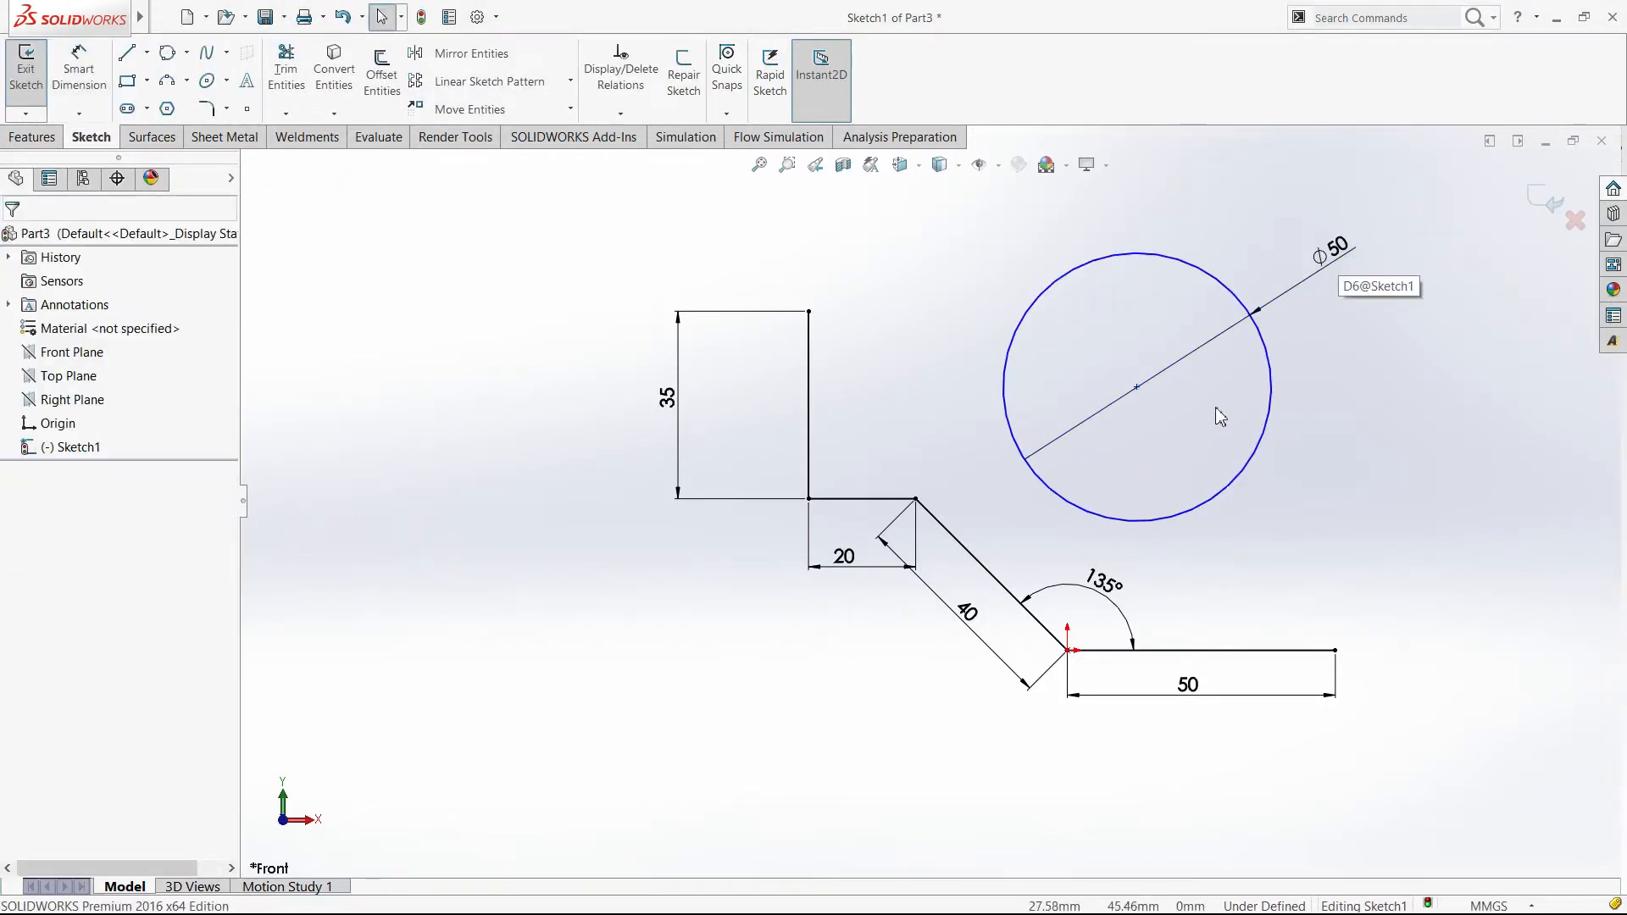
Step: Dimension the horizontal distance between the vertical line's upper endpoint and the circle's centre at 60 mm, placed above the line
key("Return")
left_click(1069, 651)
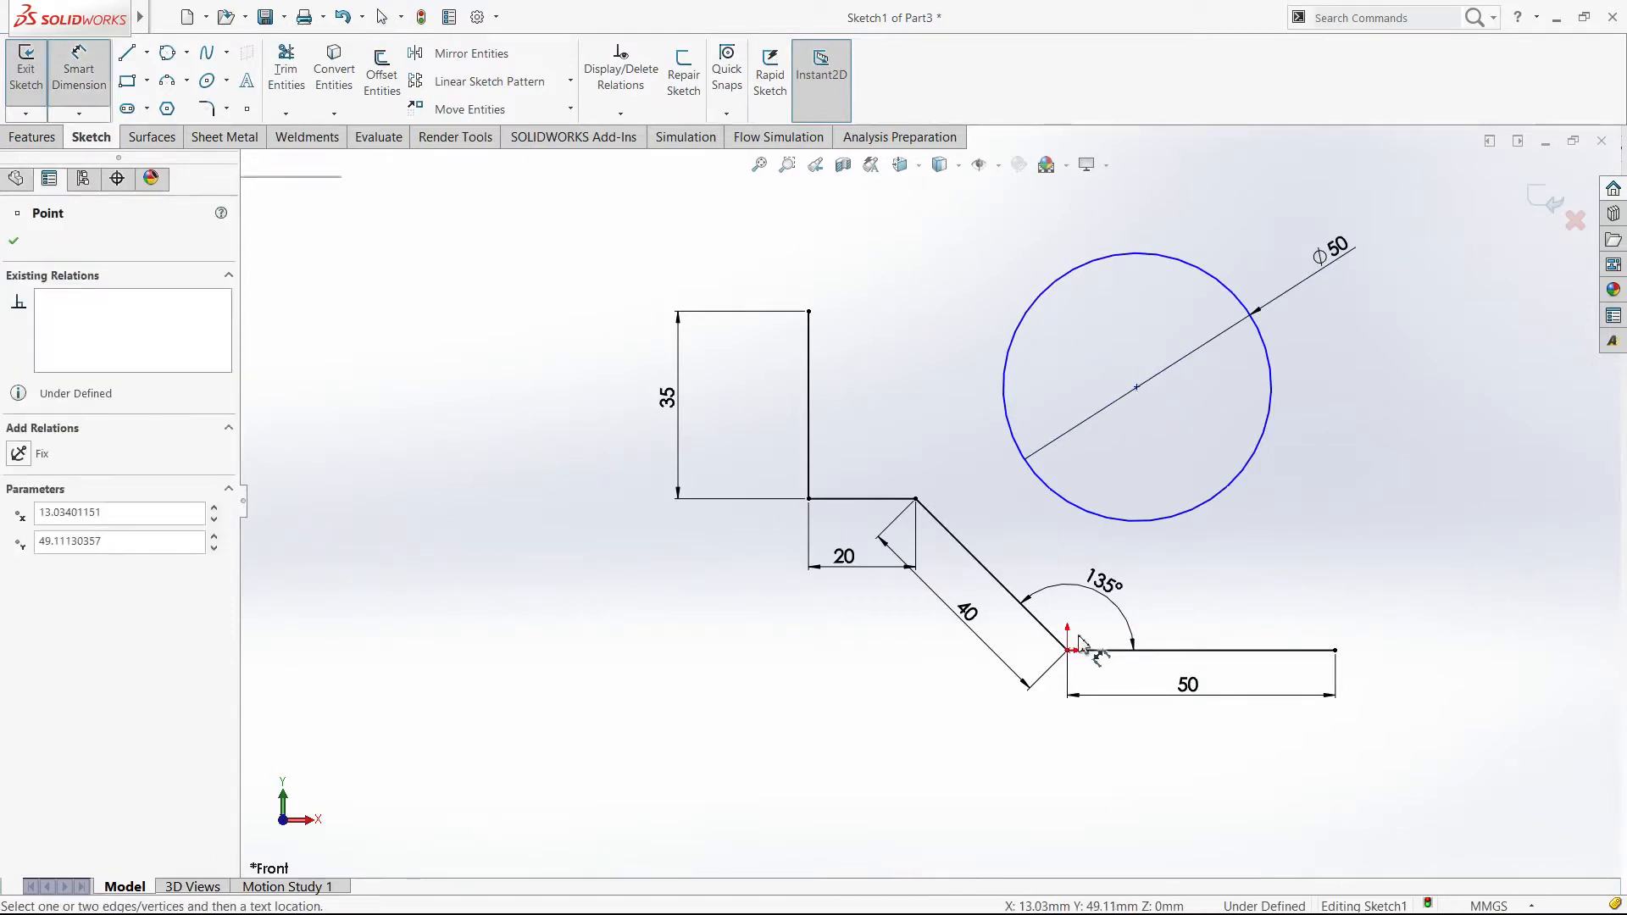
left_click(1072, 651)
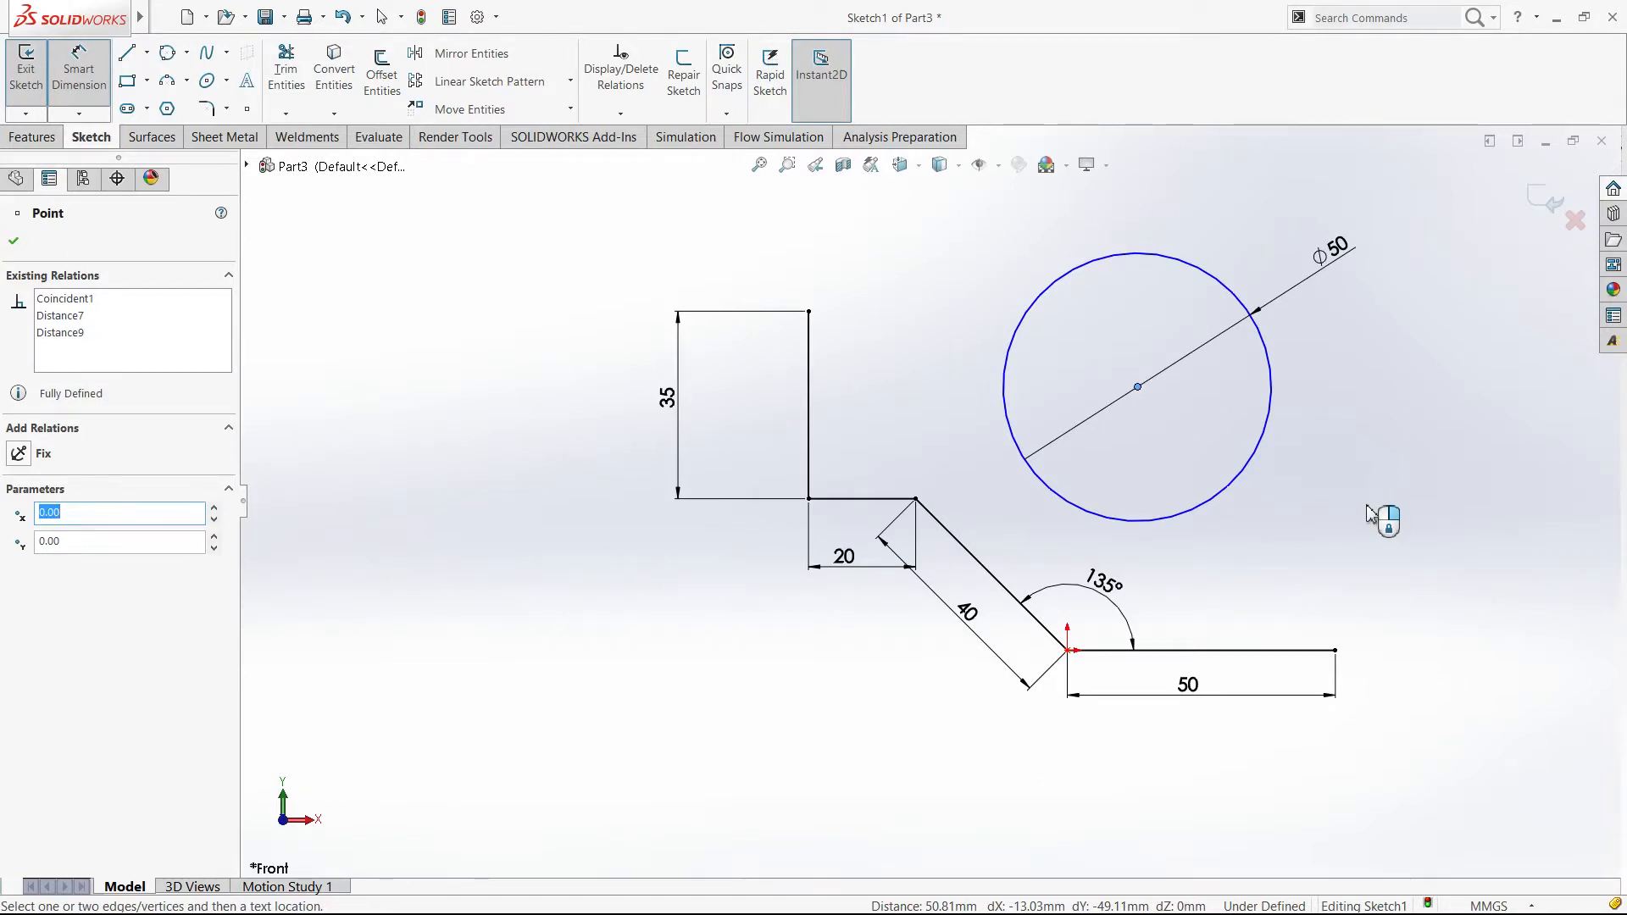
key("Escape")
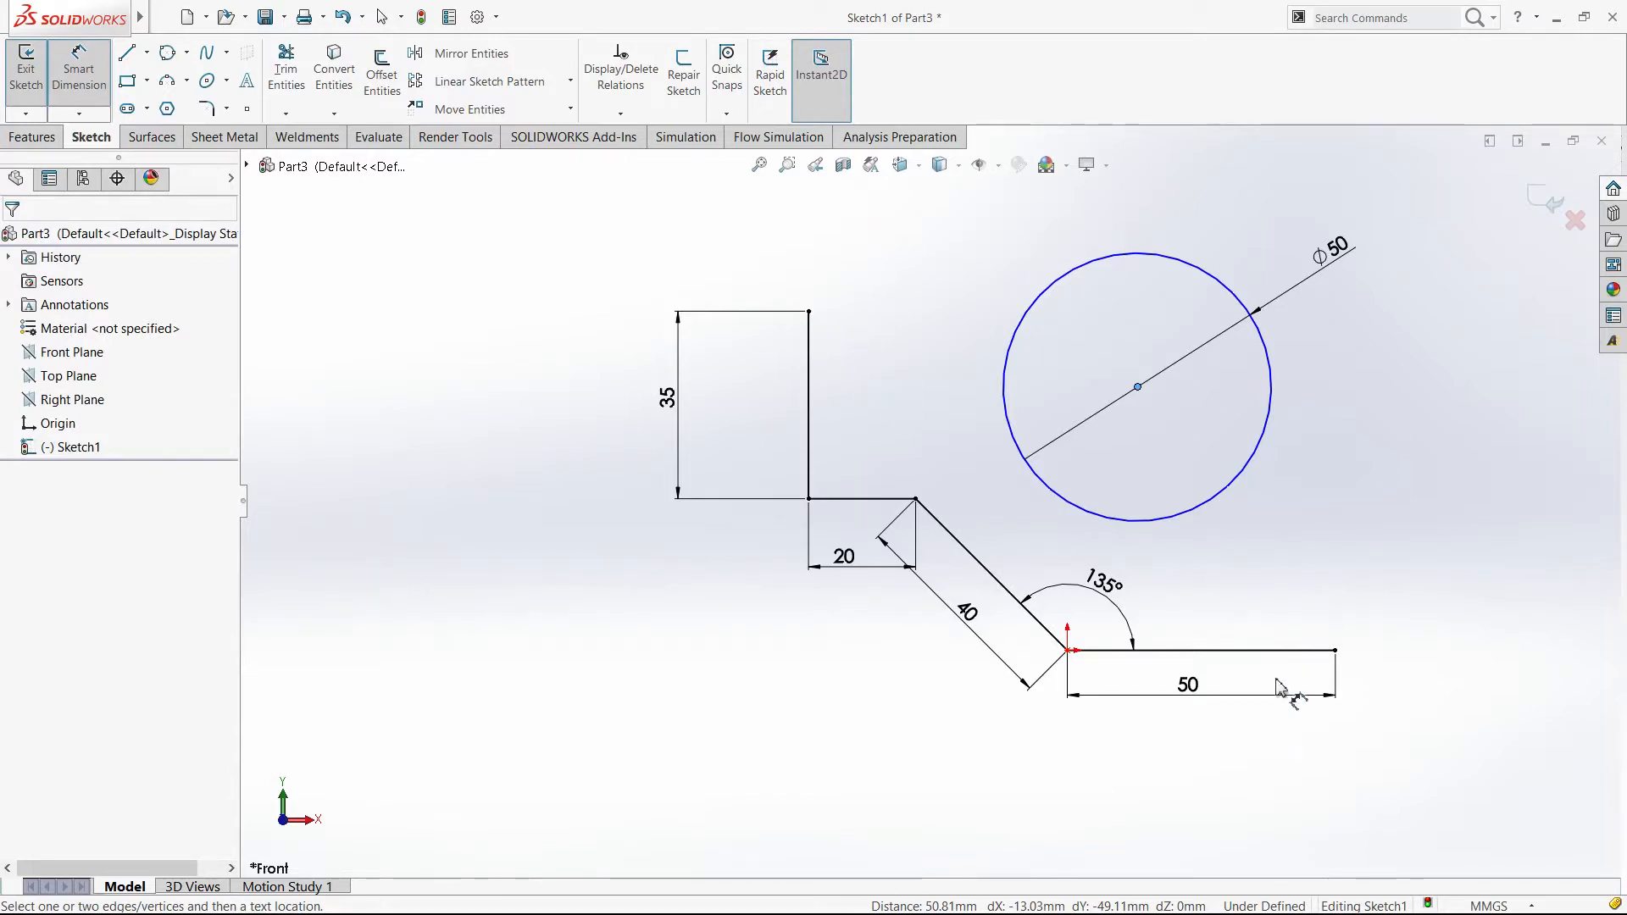
left_click(810, 312)
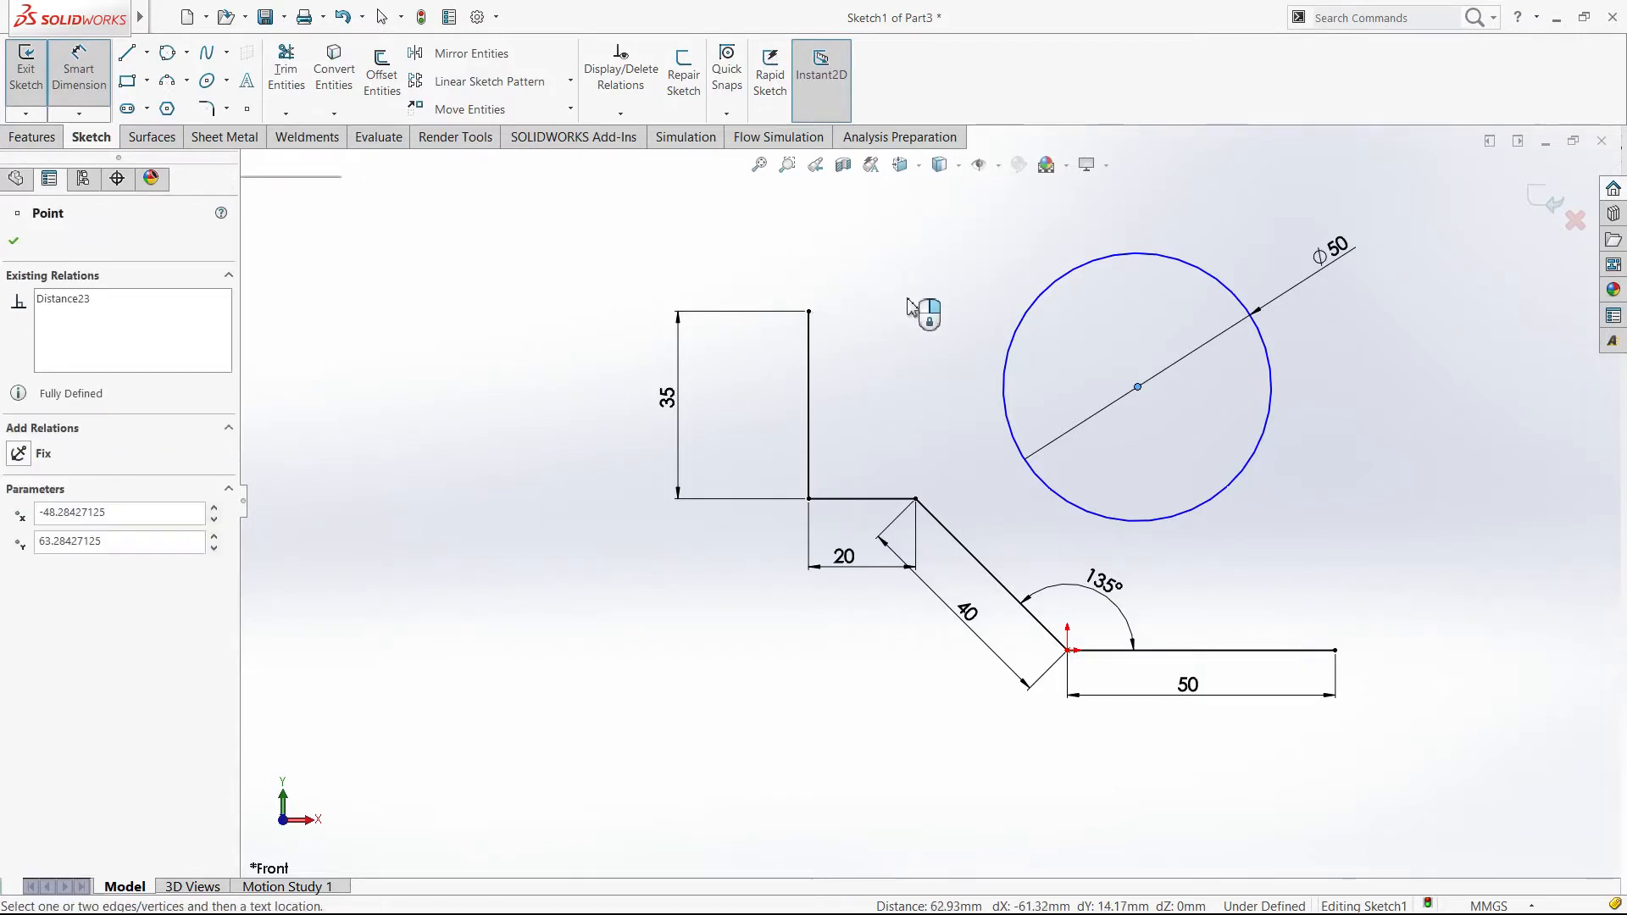
left_click(946, 284)
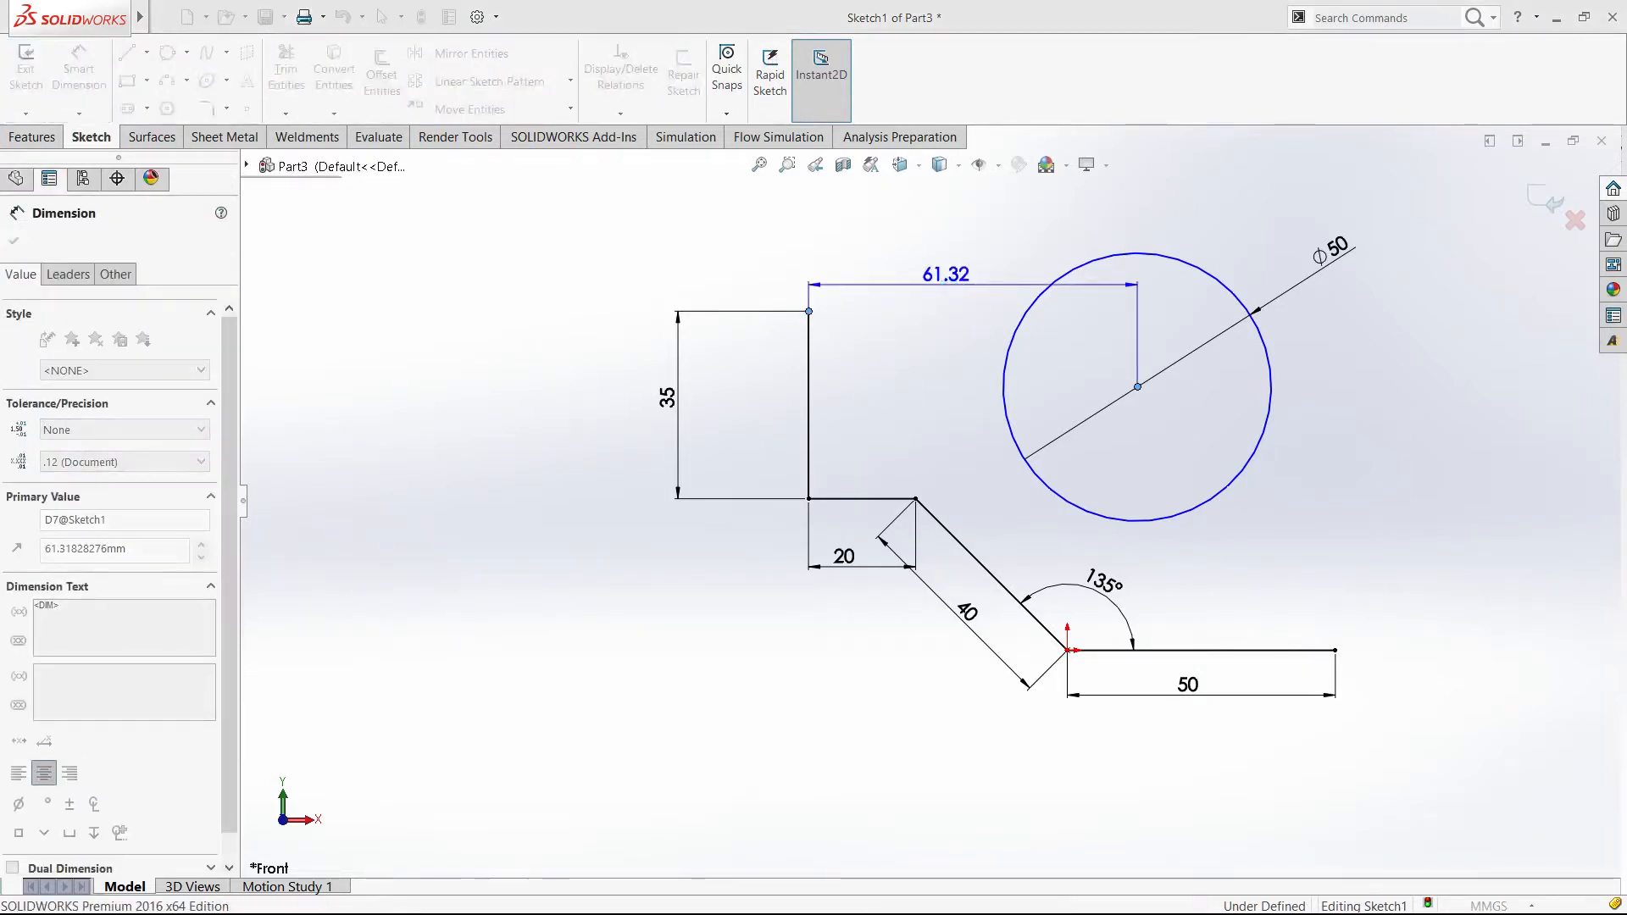
type("60")
key("Return")
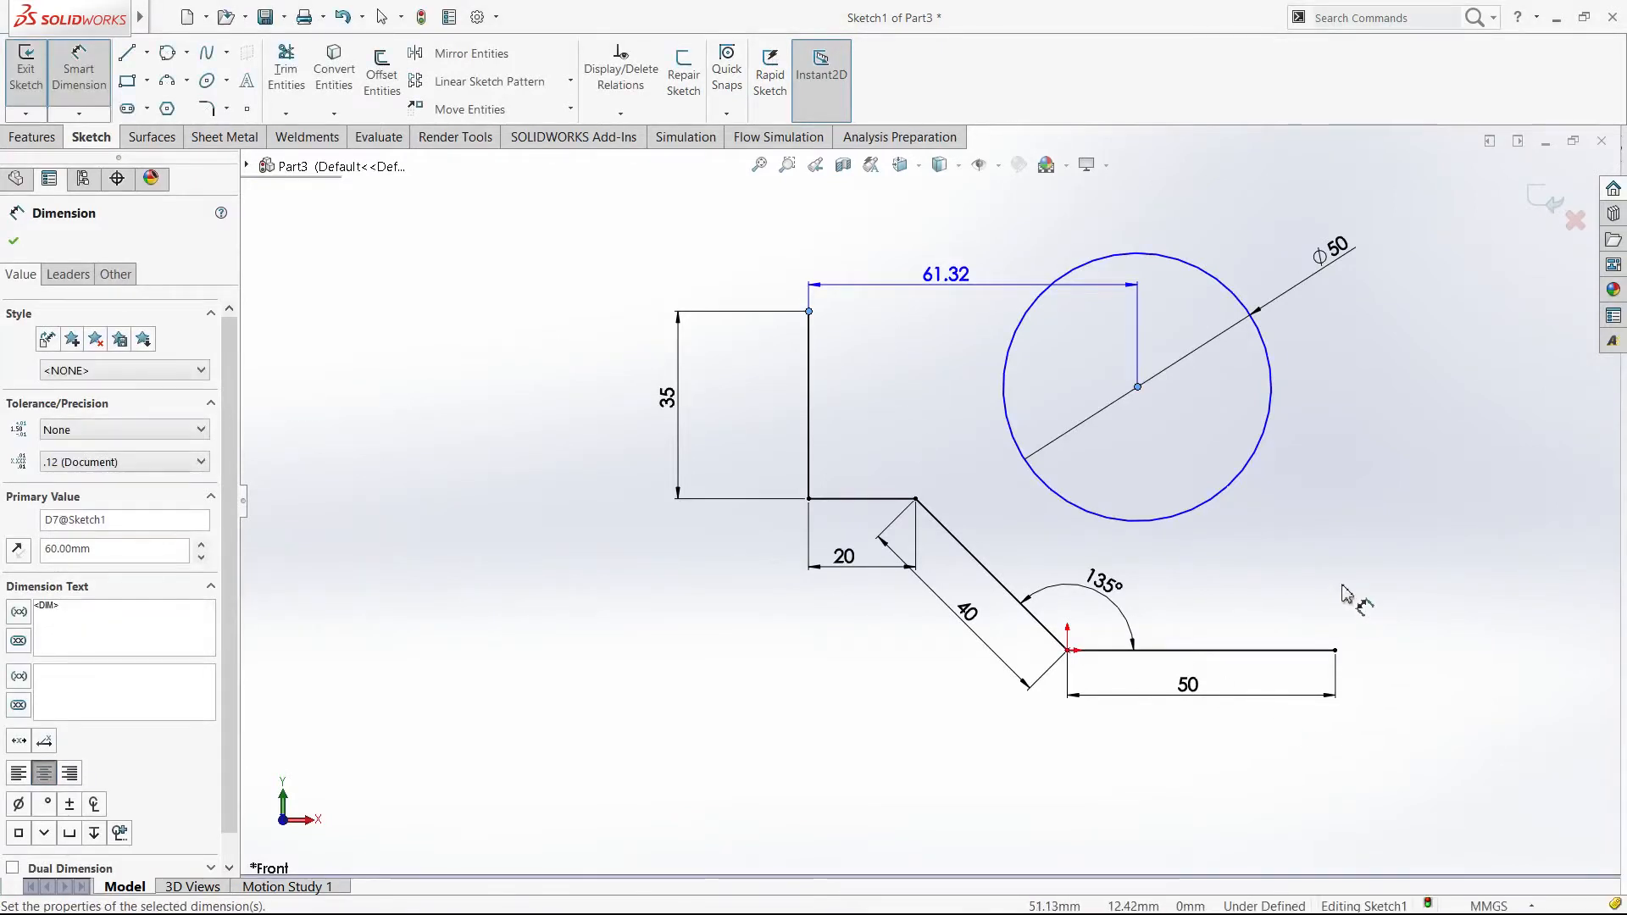
Step: Dimension the vertical distance between the base line's right endpoint and the circle's centre at 50 mm, placed right of the circle
left_click(1334, 651)
left_click(1128, 389)
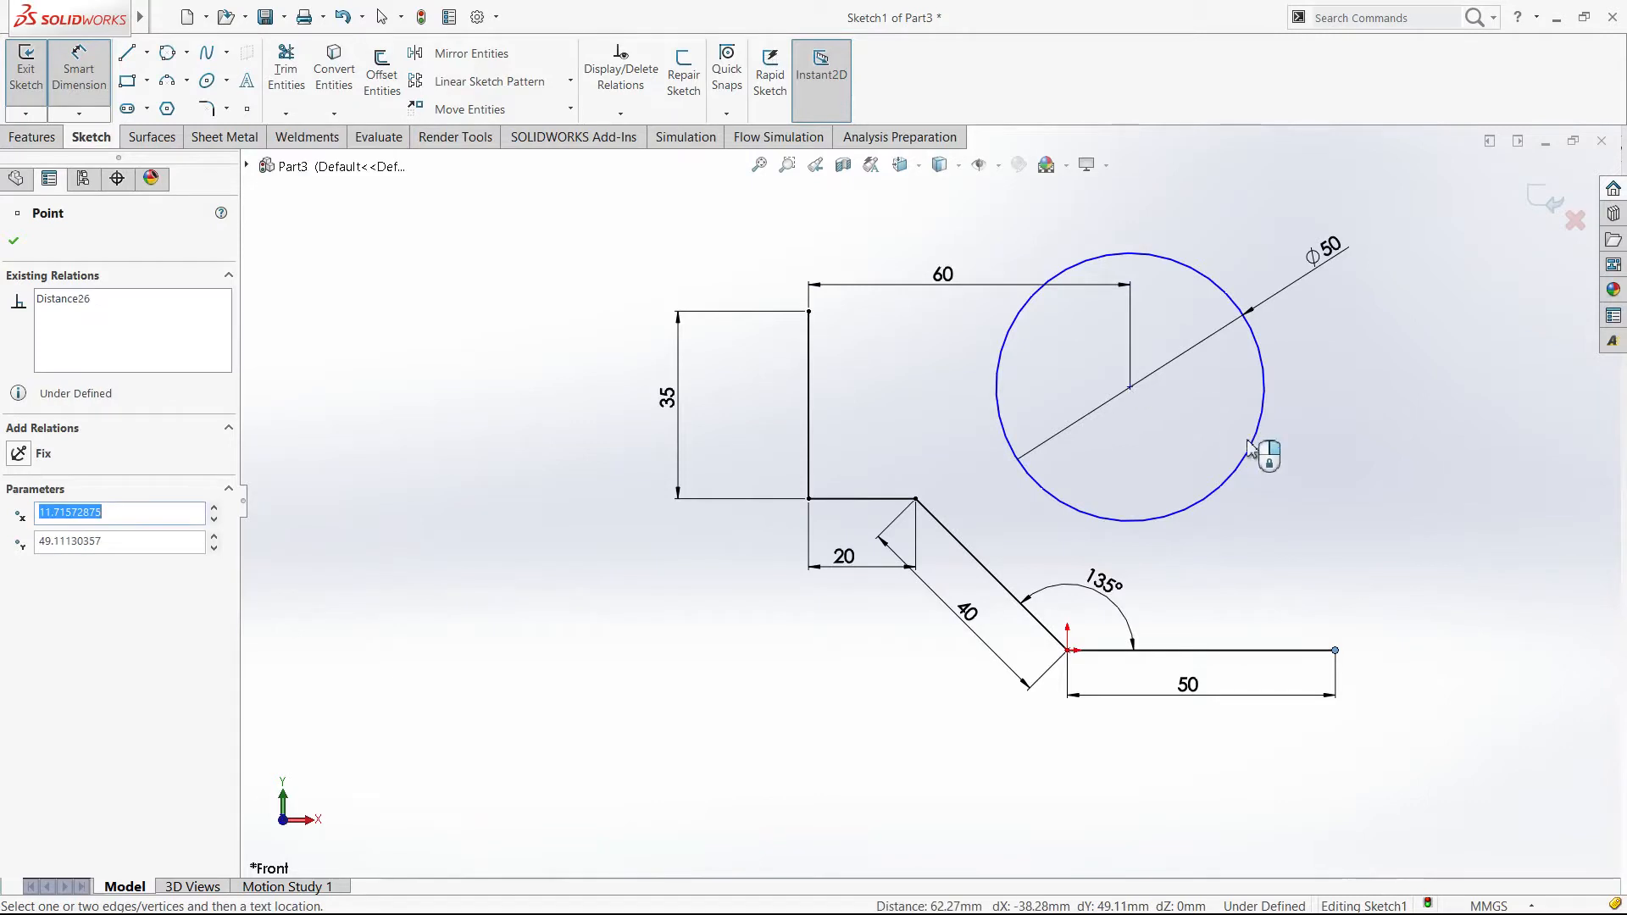
left_click(1364, 519)
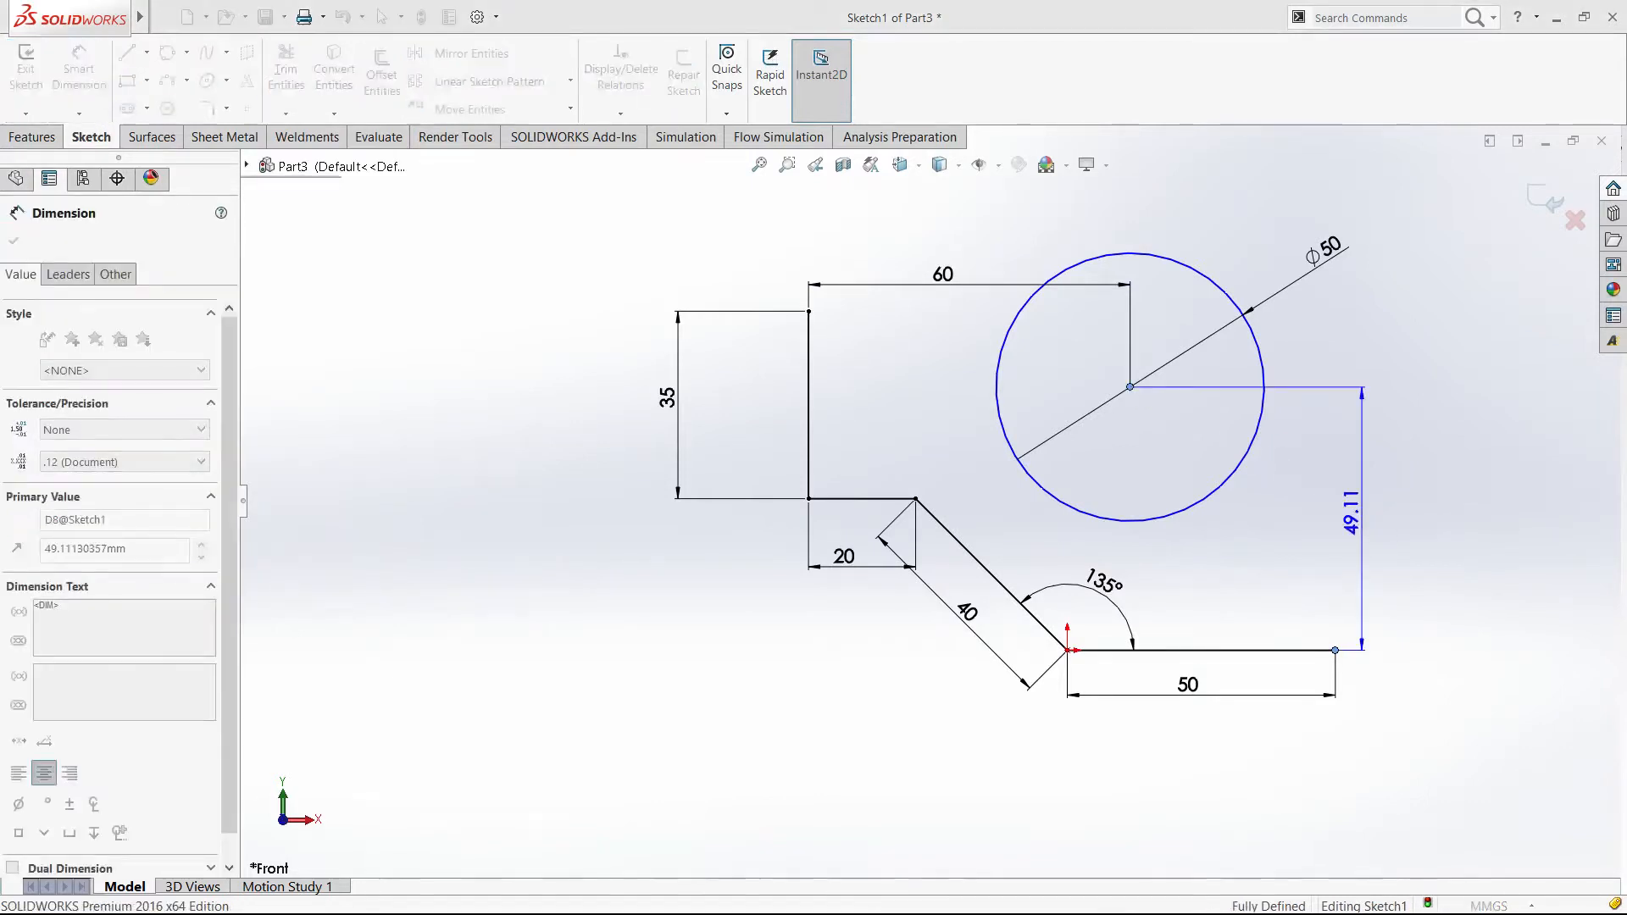
type("50")
key("Return")
key("Escape")
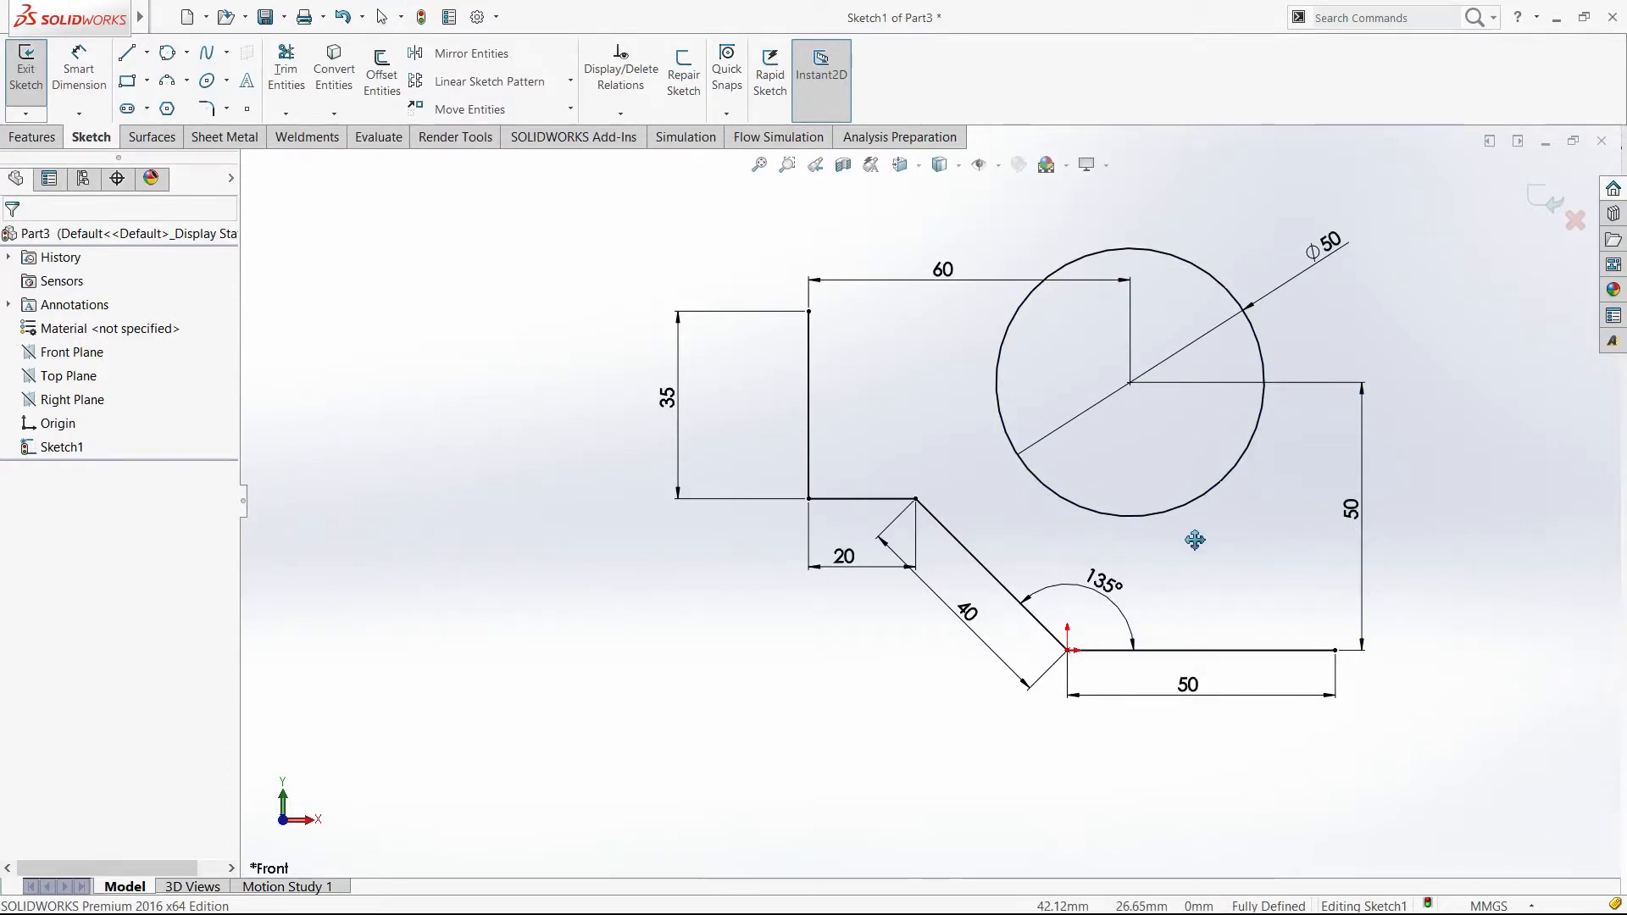
key("f")
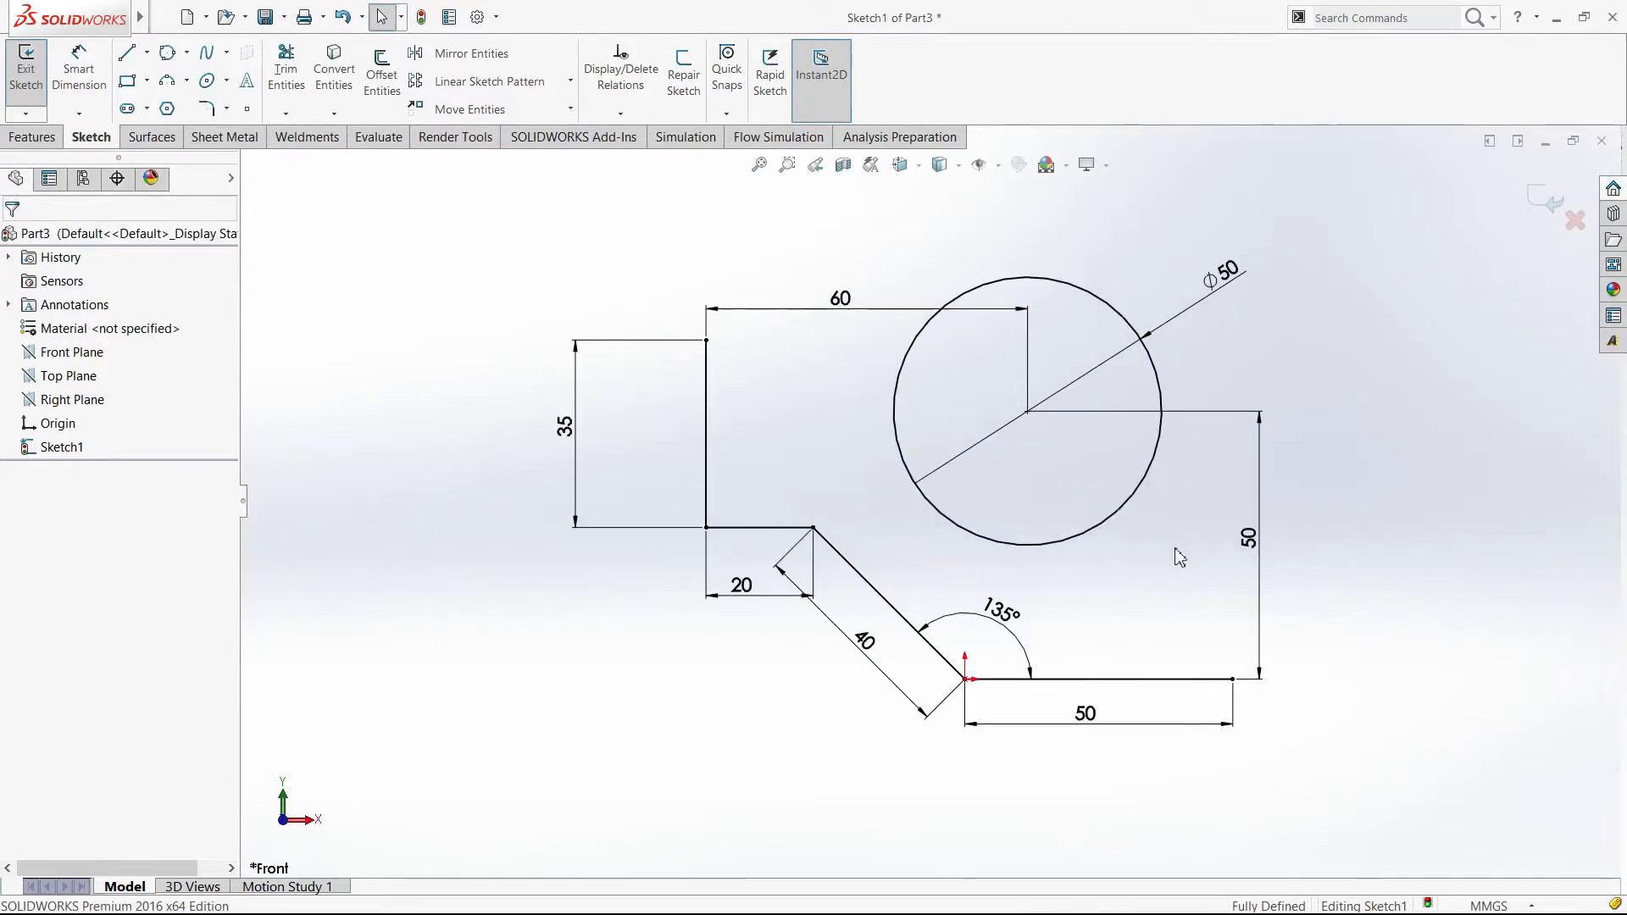
Step: Reposition the vertical dimension to the right of the circle, and remove that dimension from the sketch
left_click(1251, 546)
key("ctrl+z")
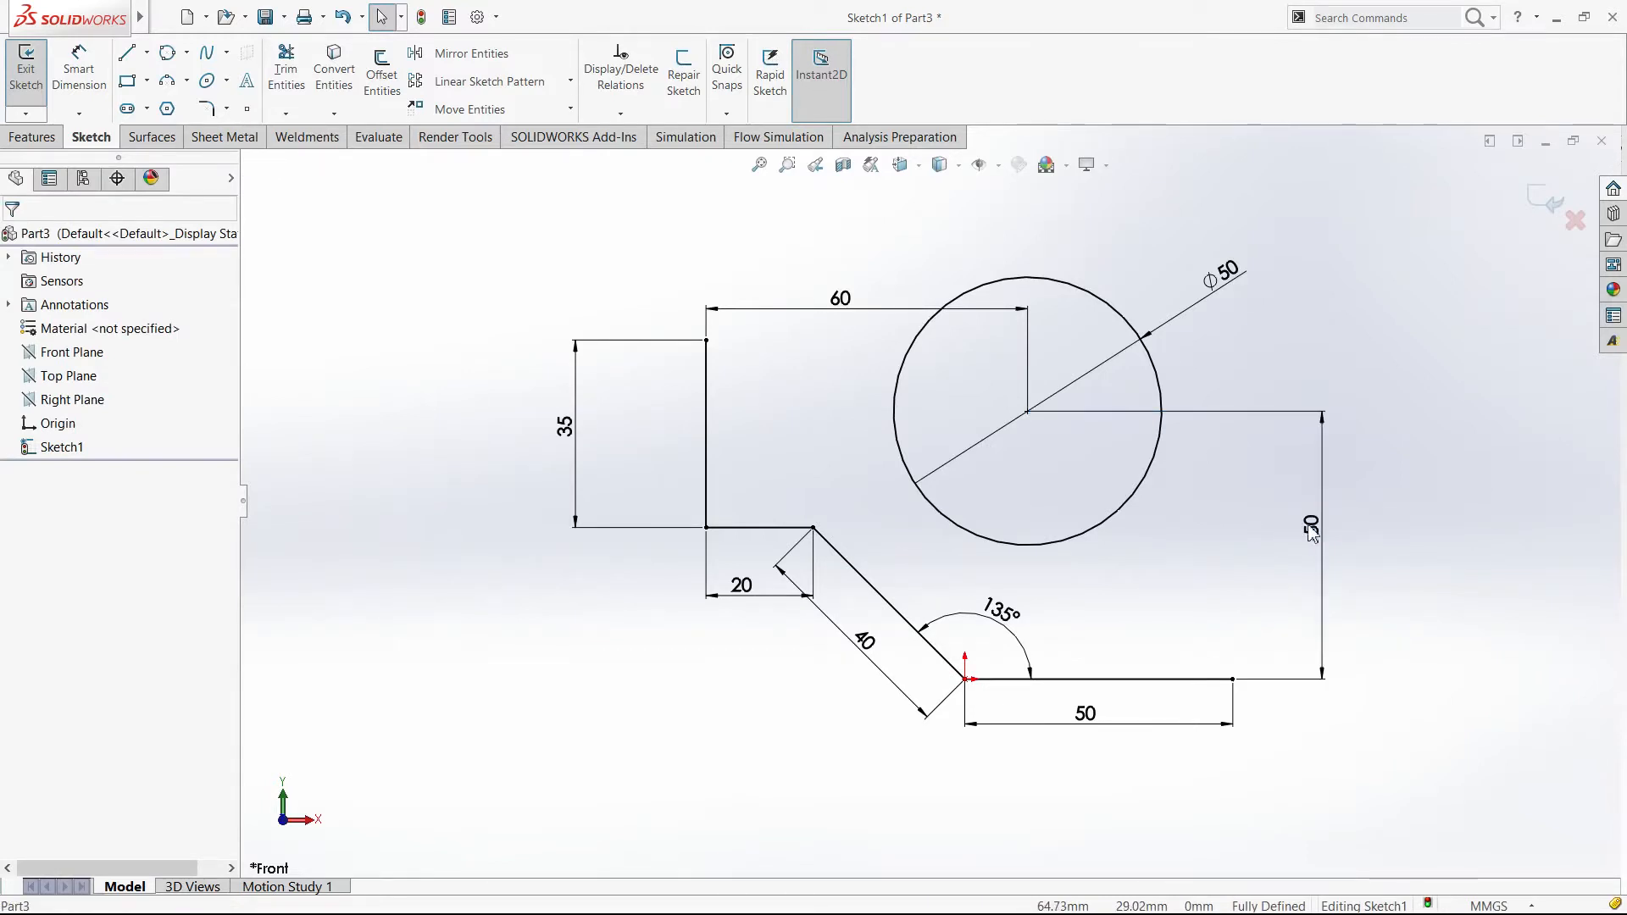
left_click_drag(1312, 525, 1264, 532)
left_click(1254, 532)
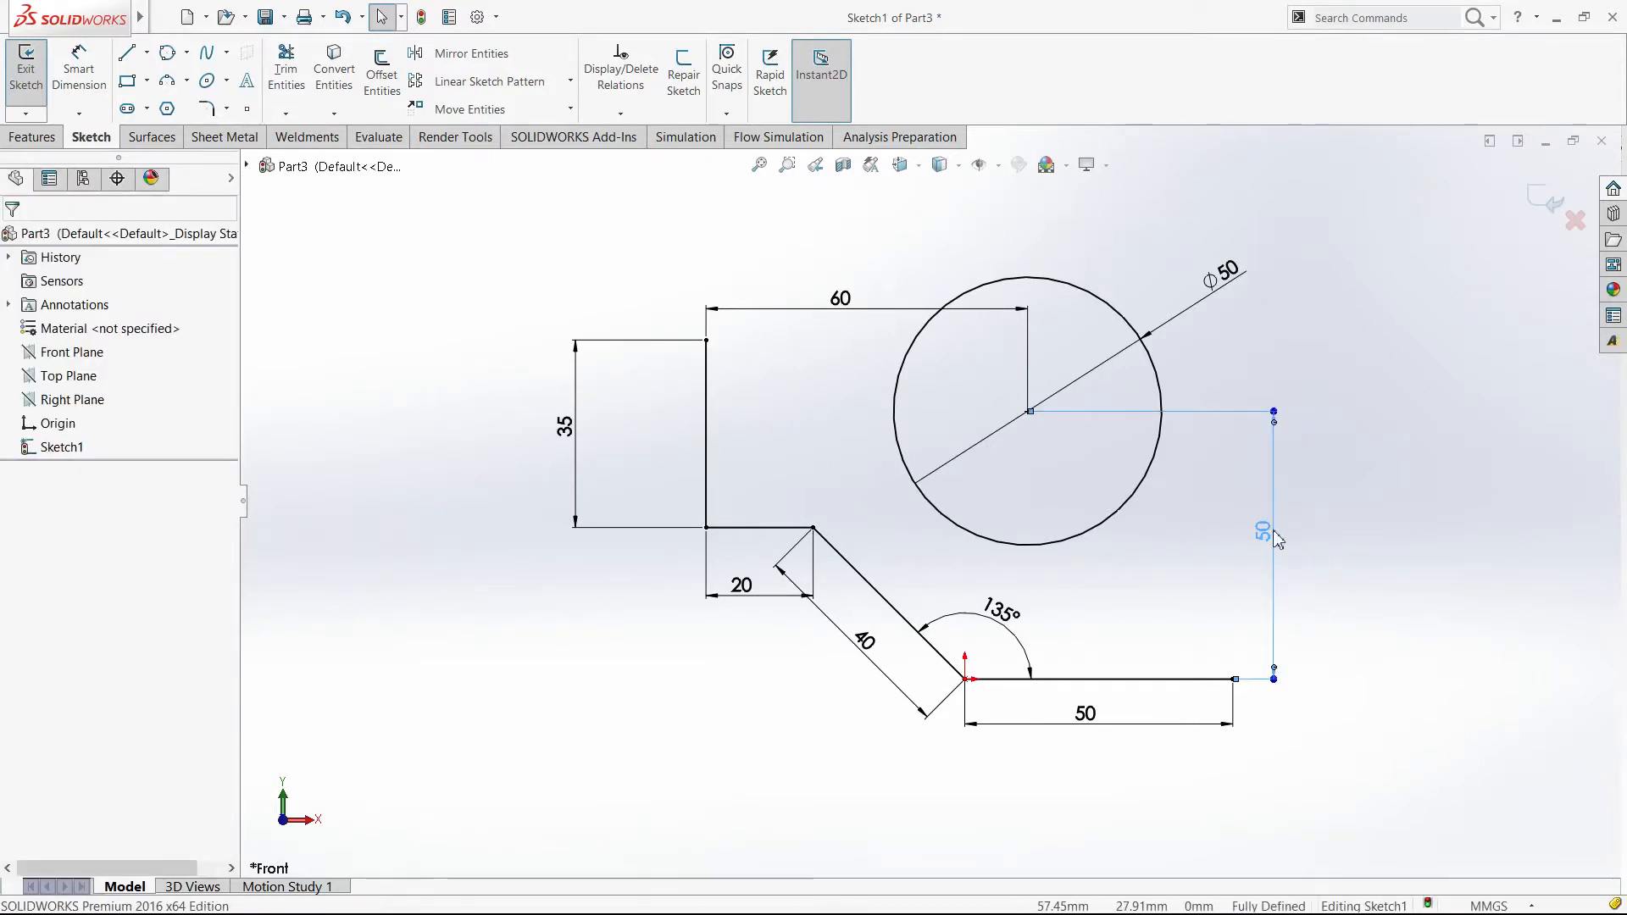
left_click(1272, 533)
key("Escape")
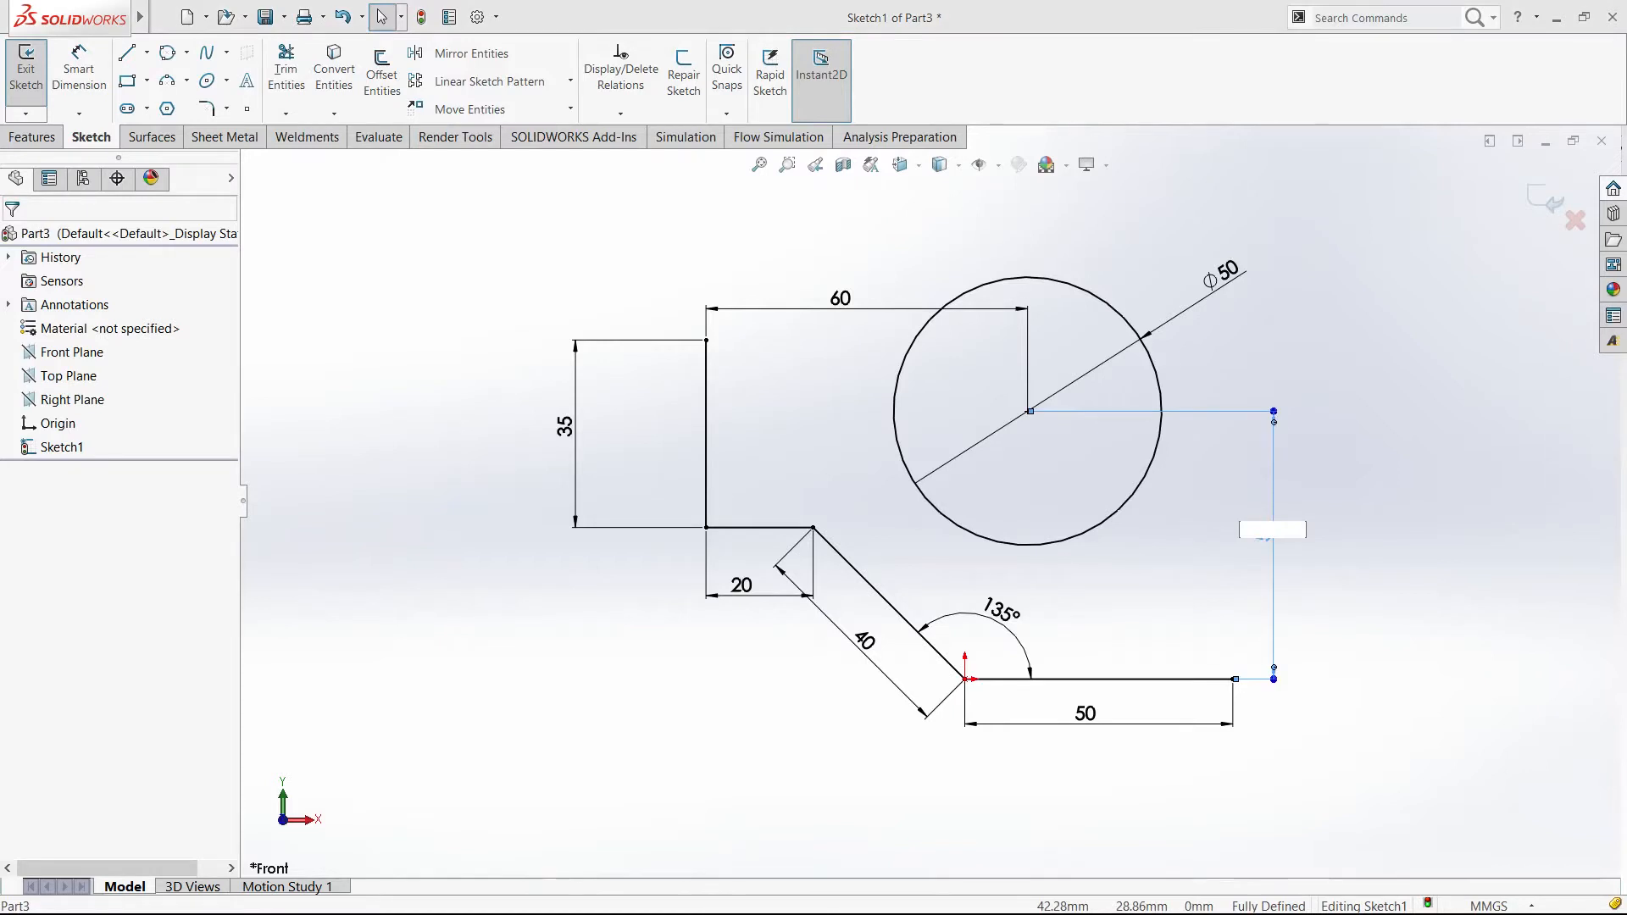
key("Escape")
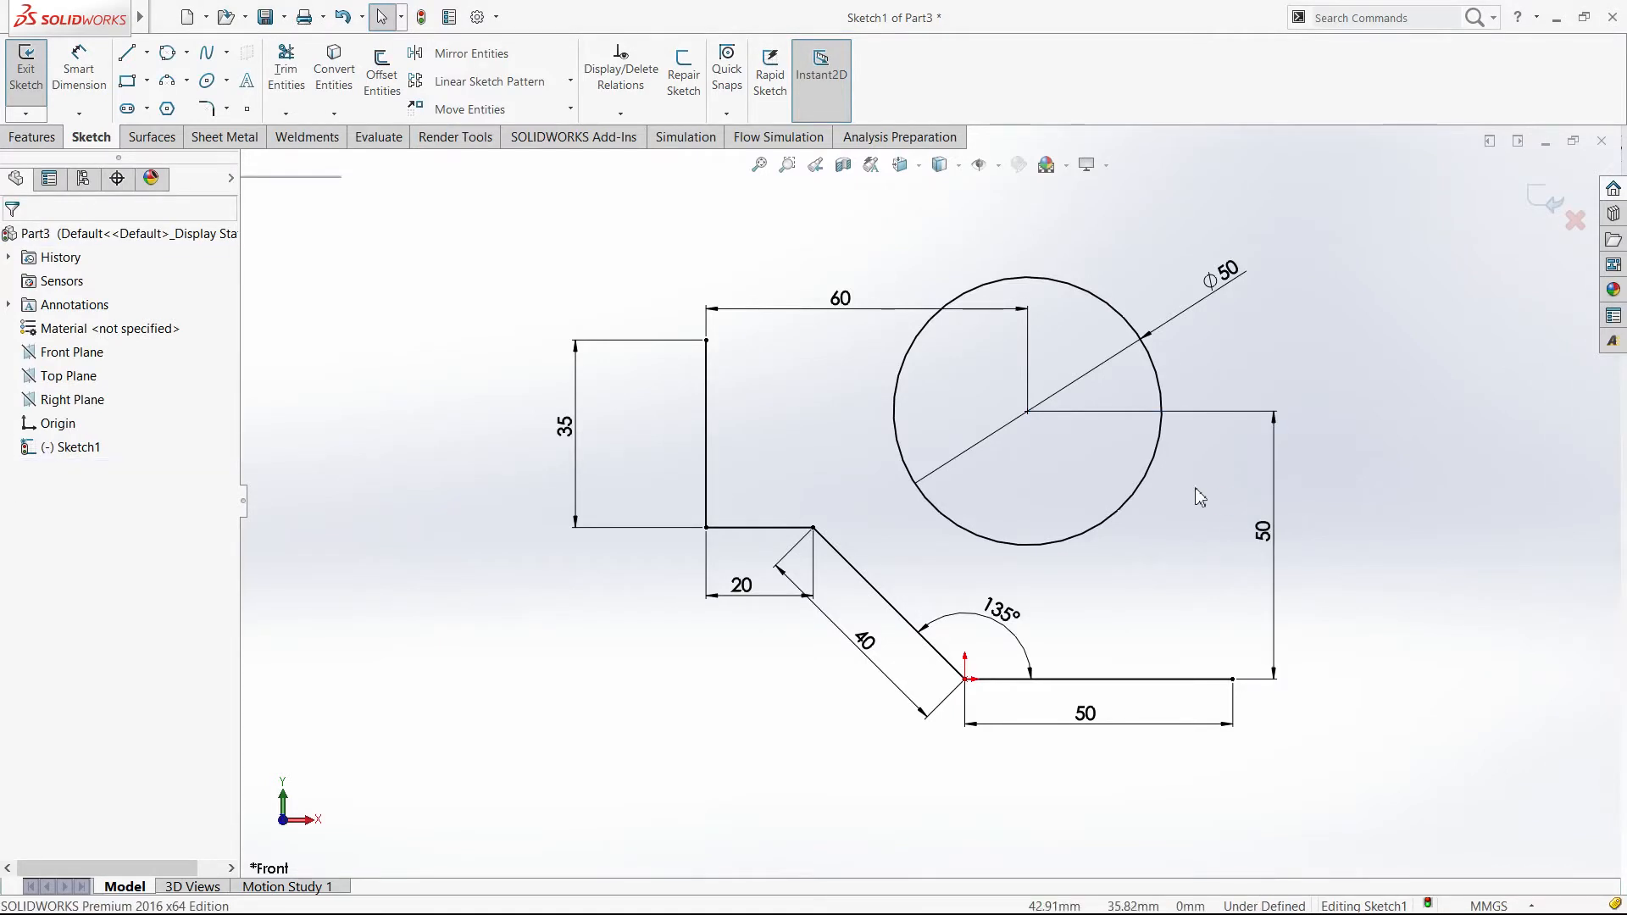
key("ctrl+z")
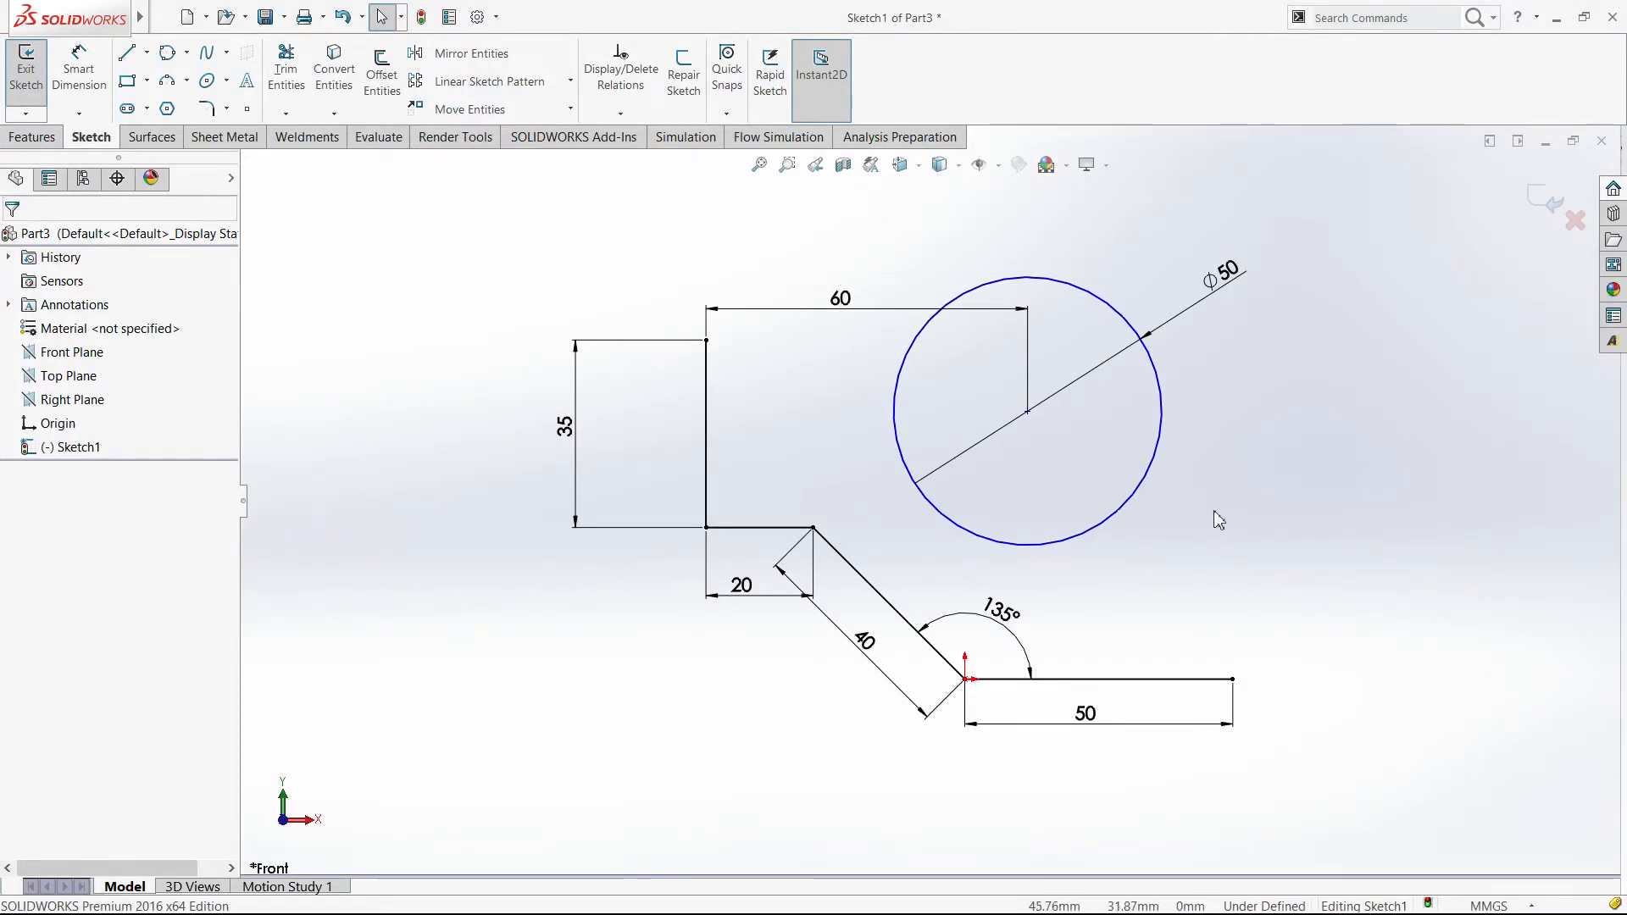
Step: Undo the horizontal 60 mm dimension, and dimension the circle's vertical distance from the base line at 50 mm, placed right of the circle
key("ctrl+z")
right_click_drag(1254, 476, 1254, 335)
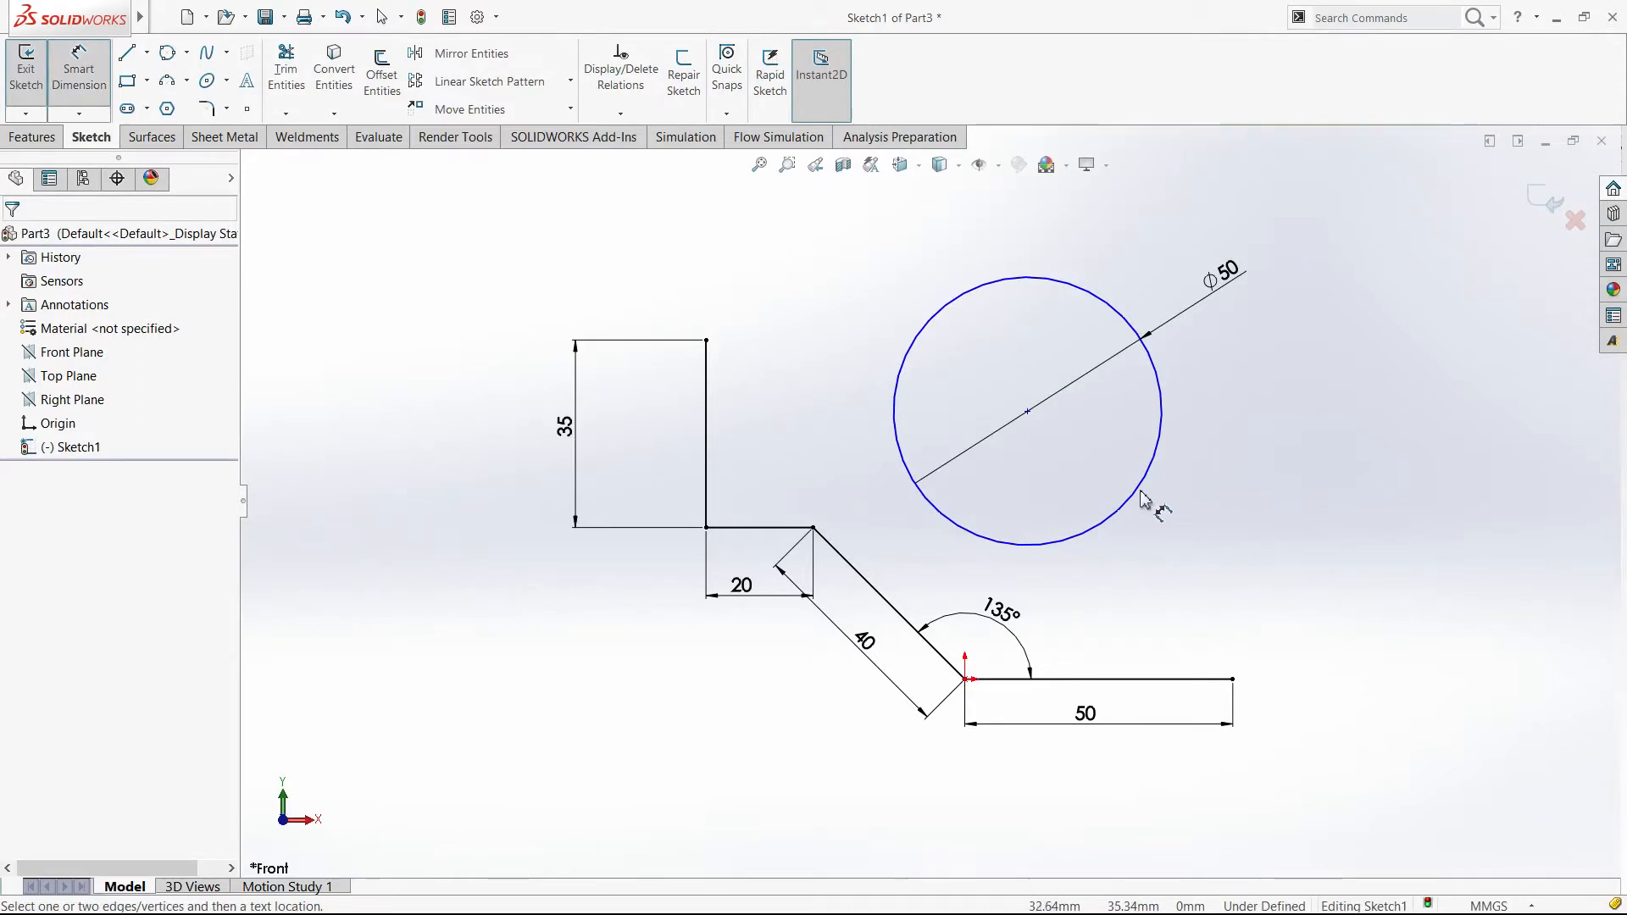
left_click(1145, 499)
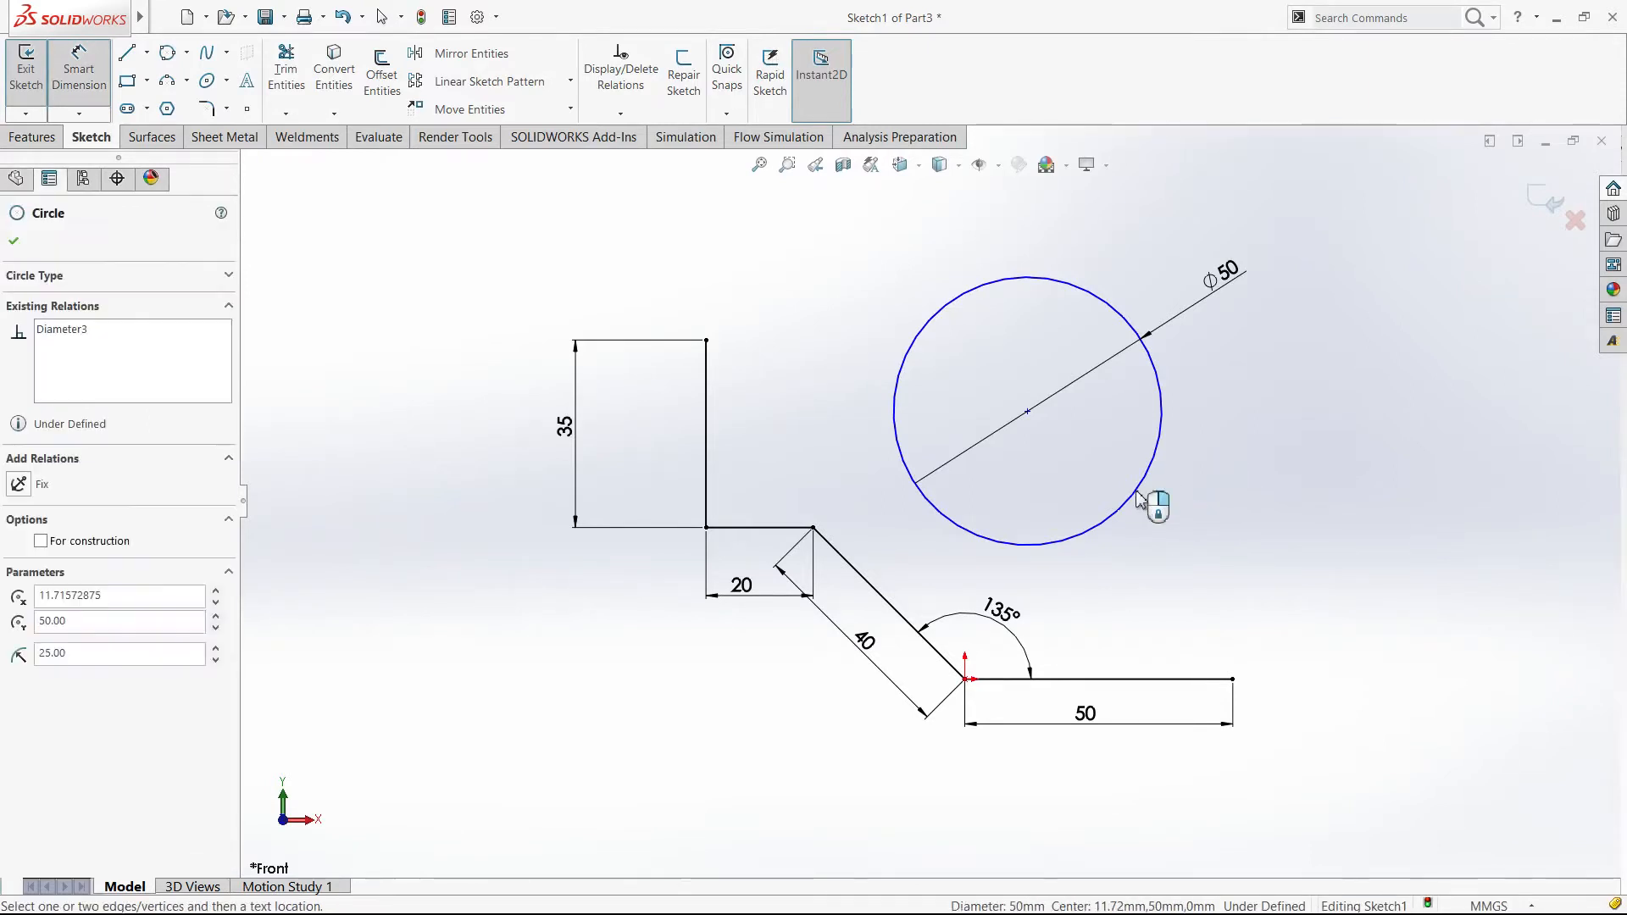
left_click(1118, 679)
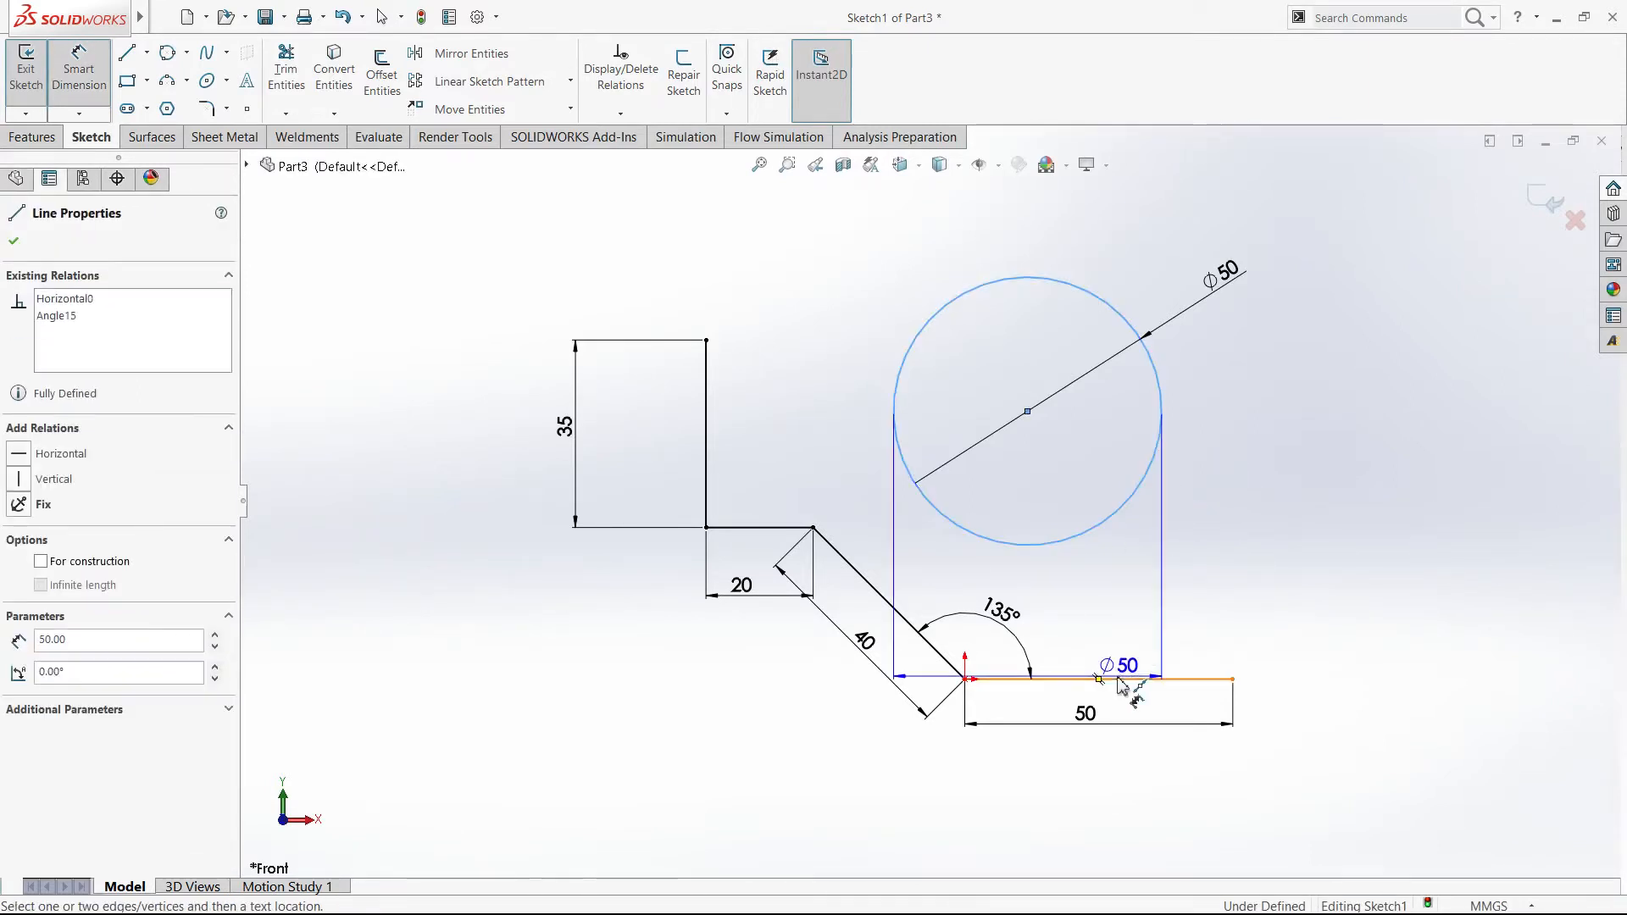
left_click(1296, 561)
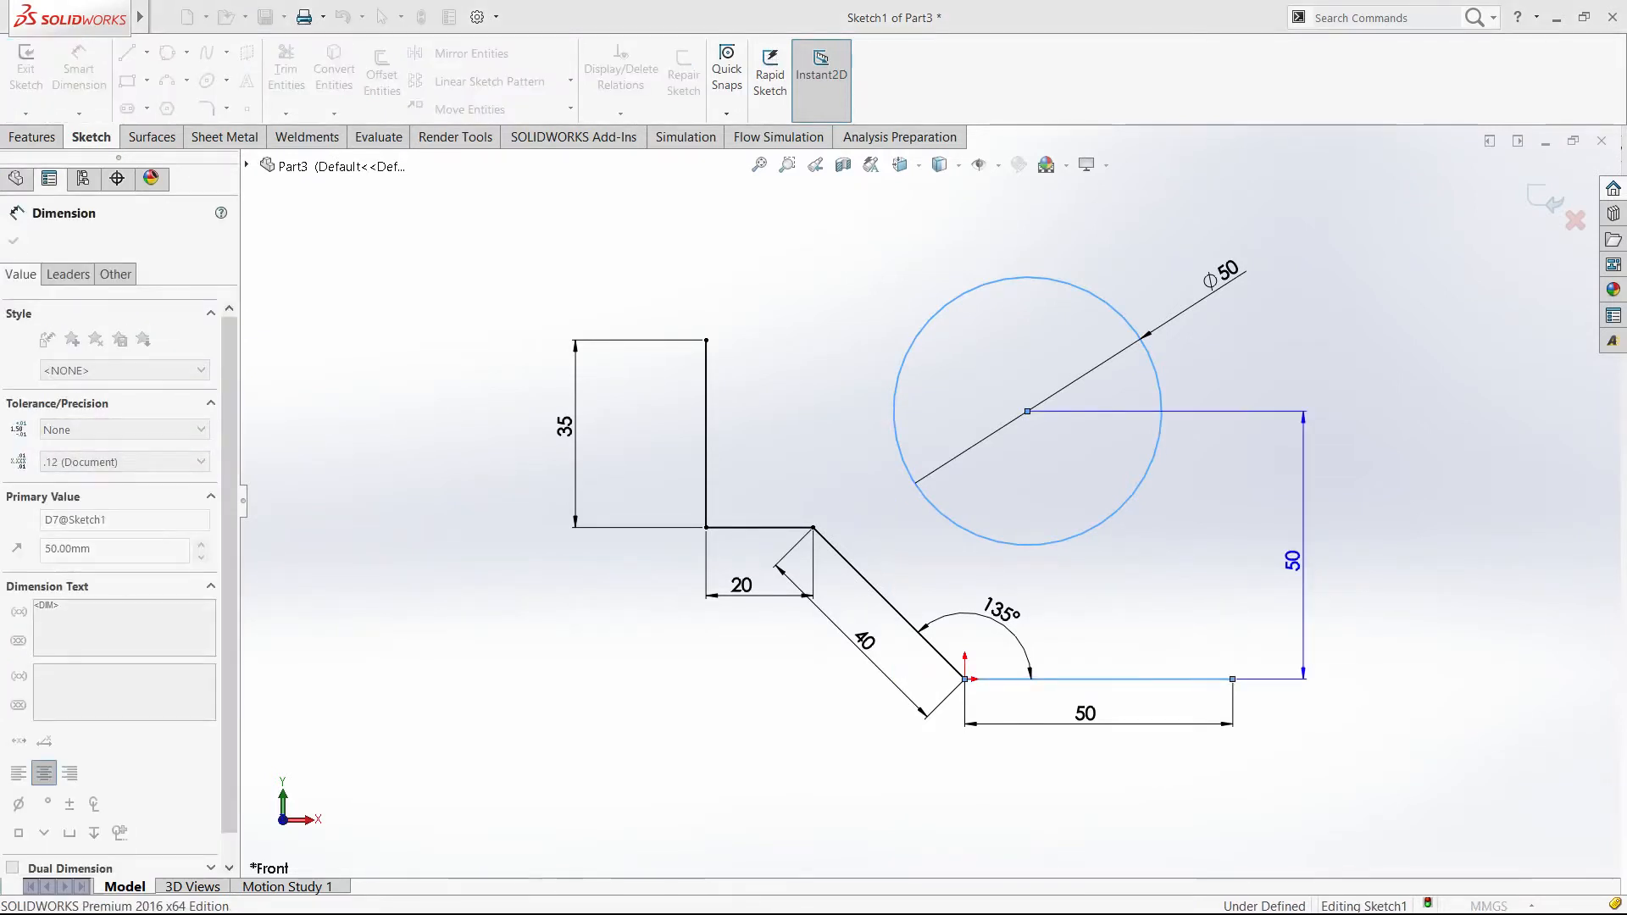
key("Return")
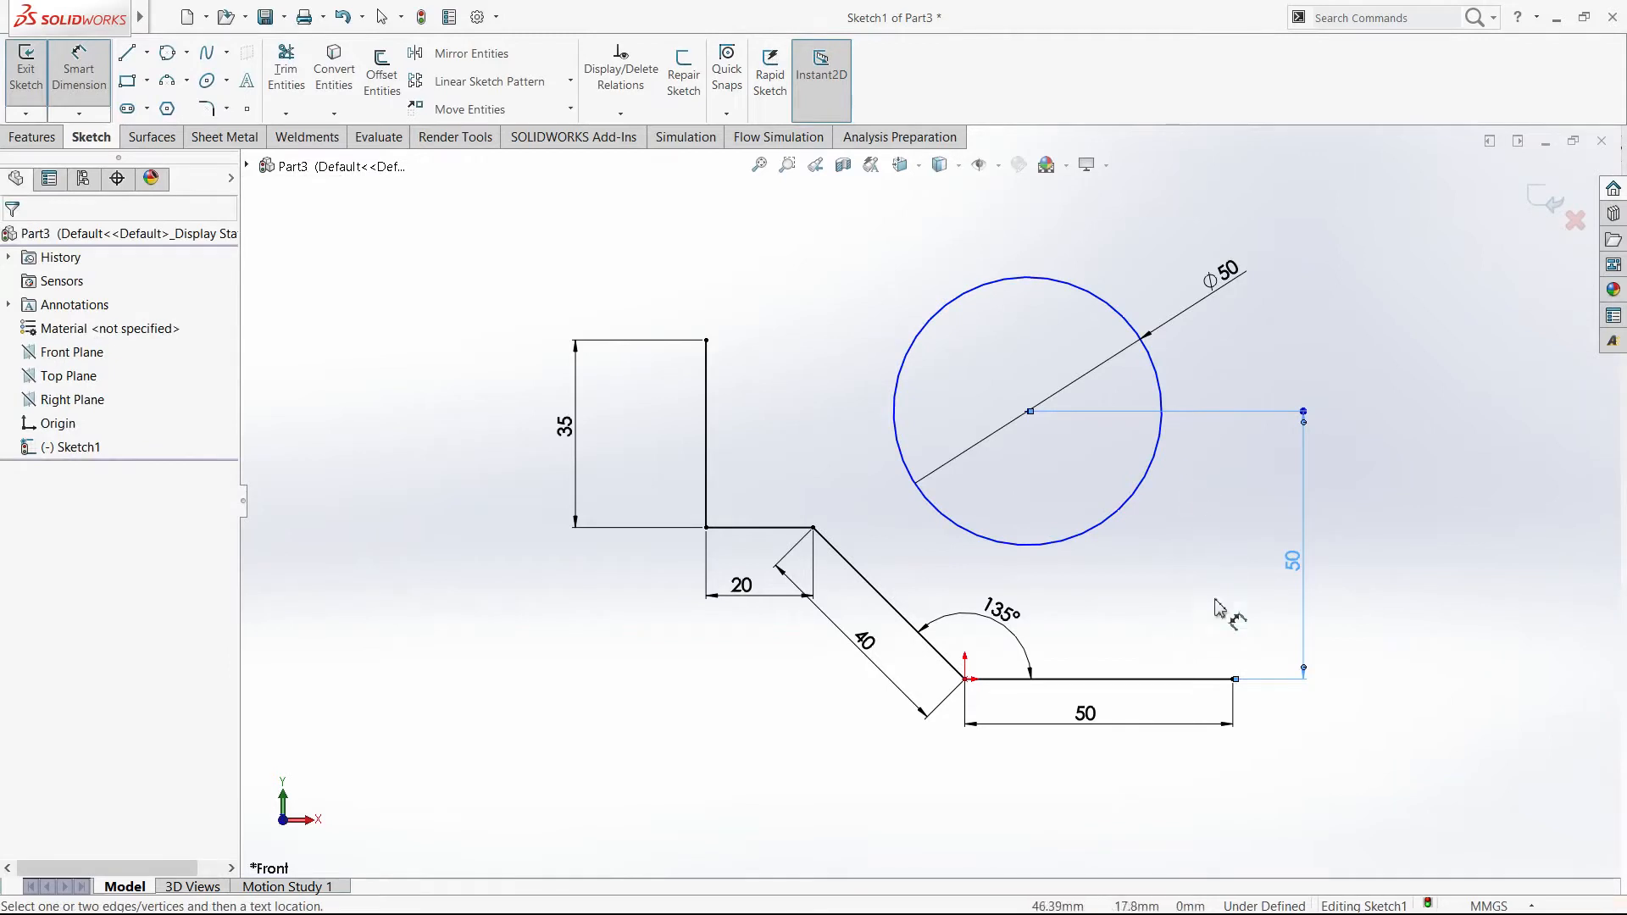
Step: Dimension the horizontal distance between the circle and the vertical line at 60 mm, placed above the line
left_click(972, 290)
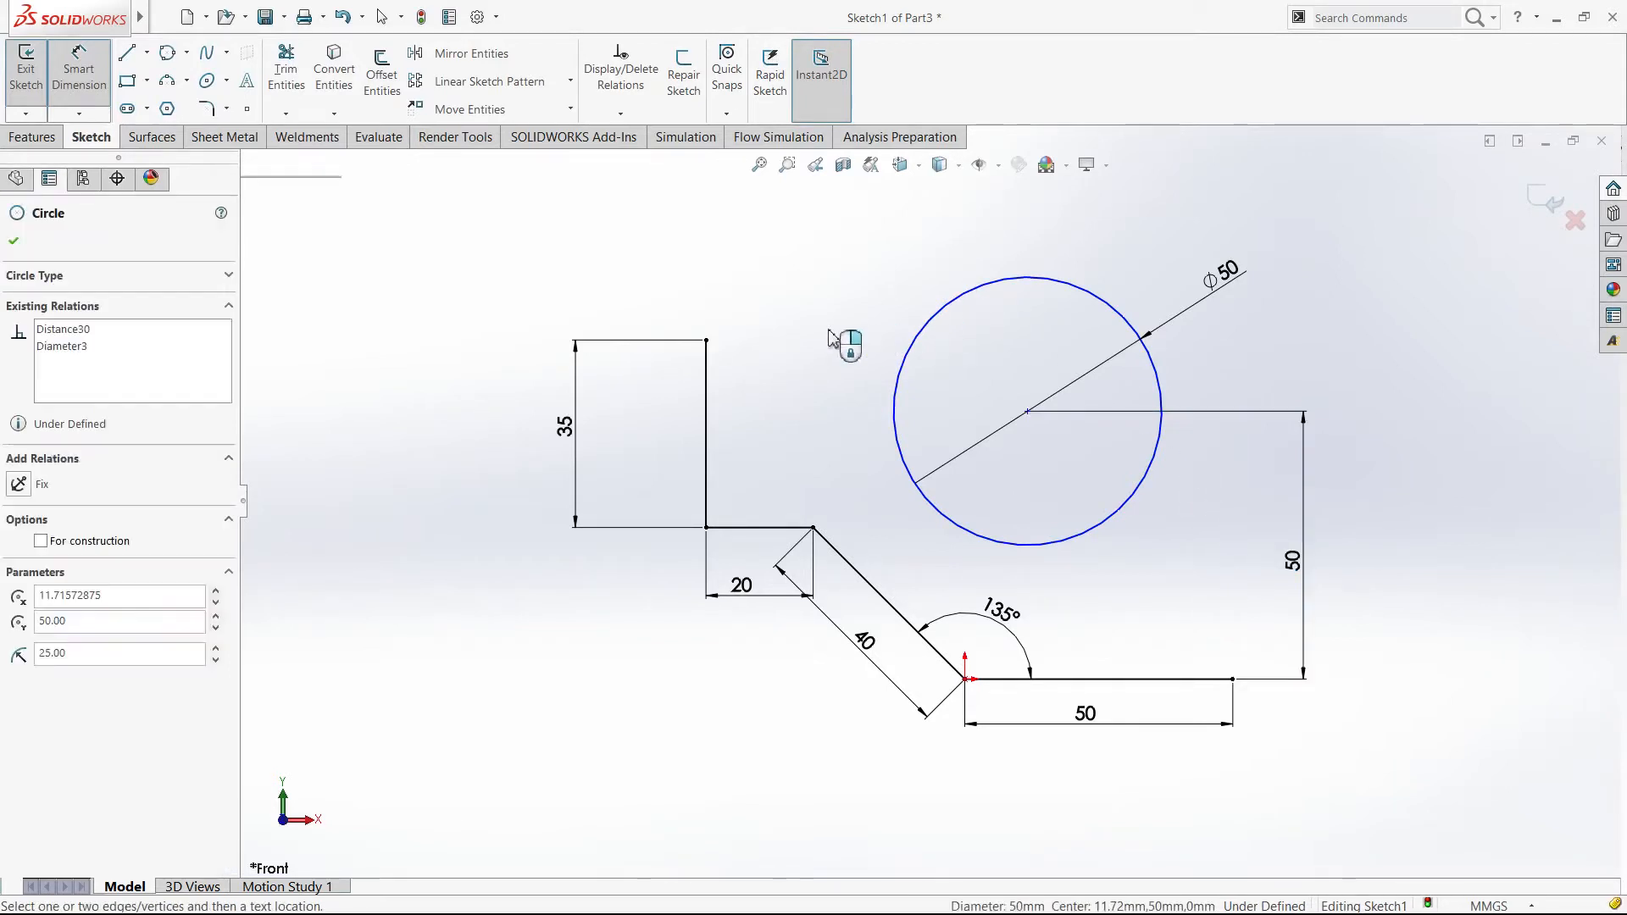
left_click(710, 377)
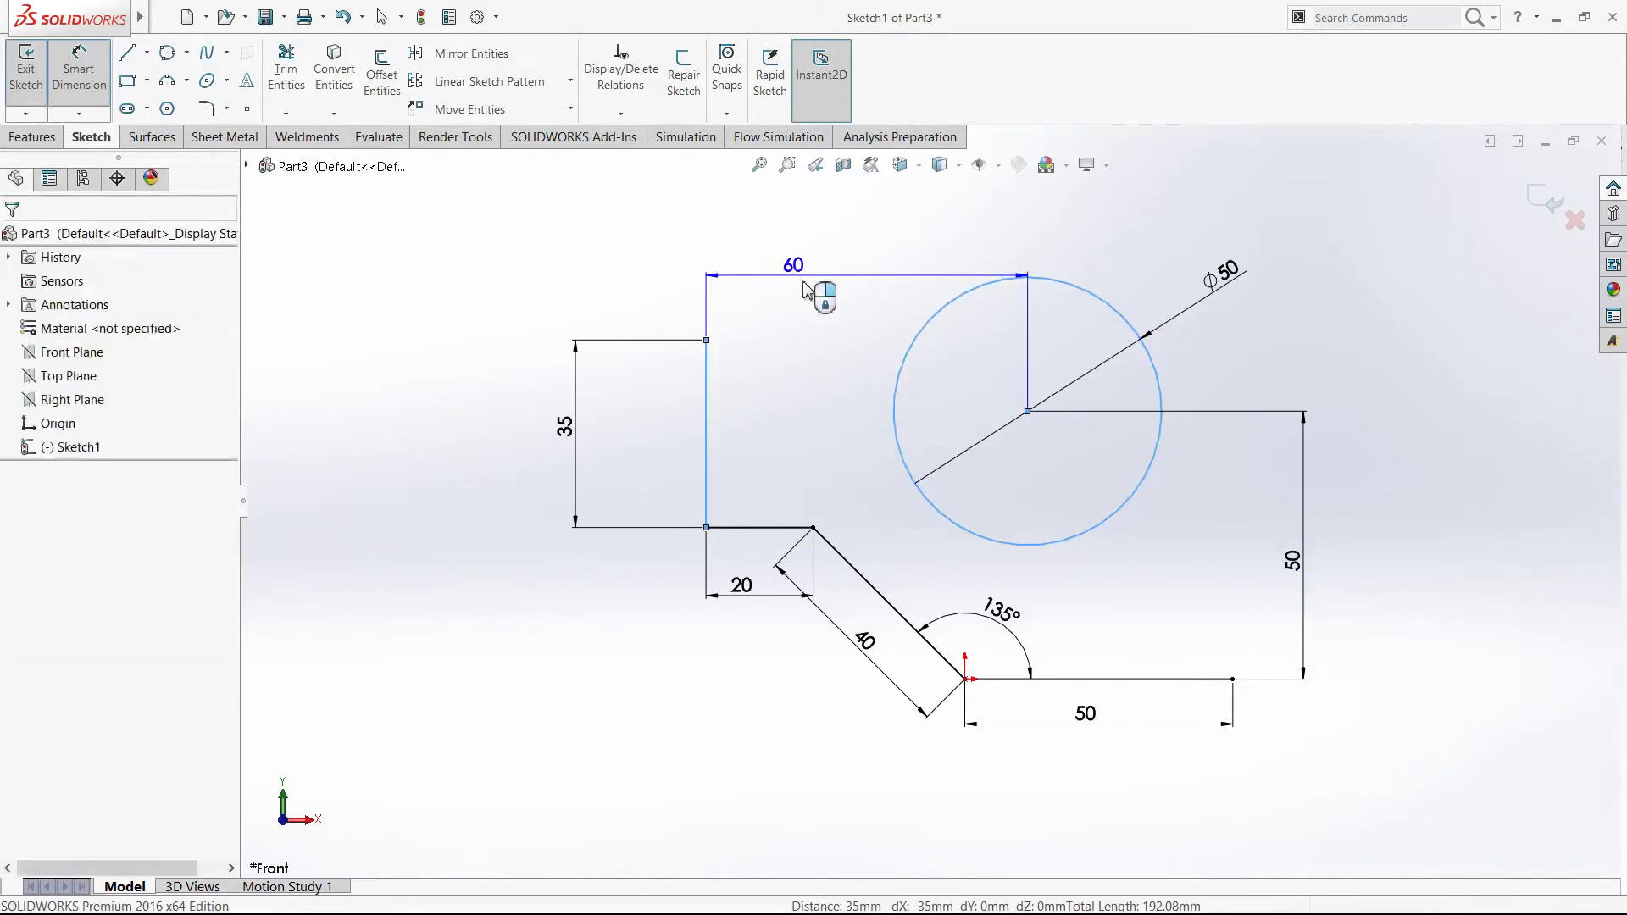
left_click(805, 290)
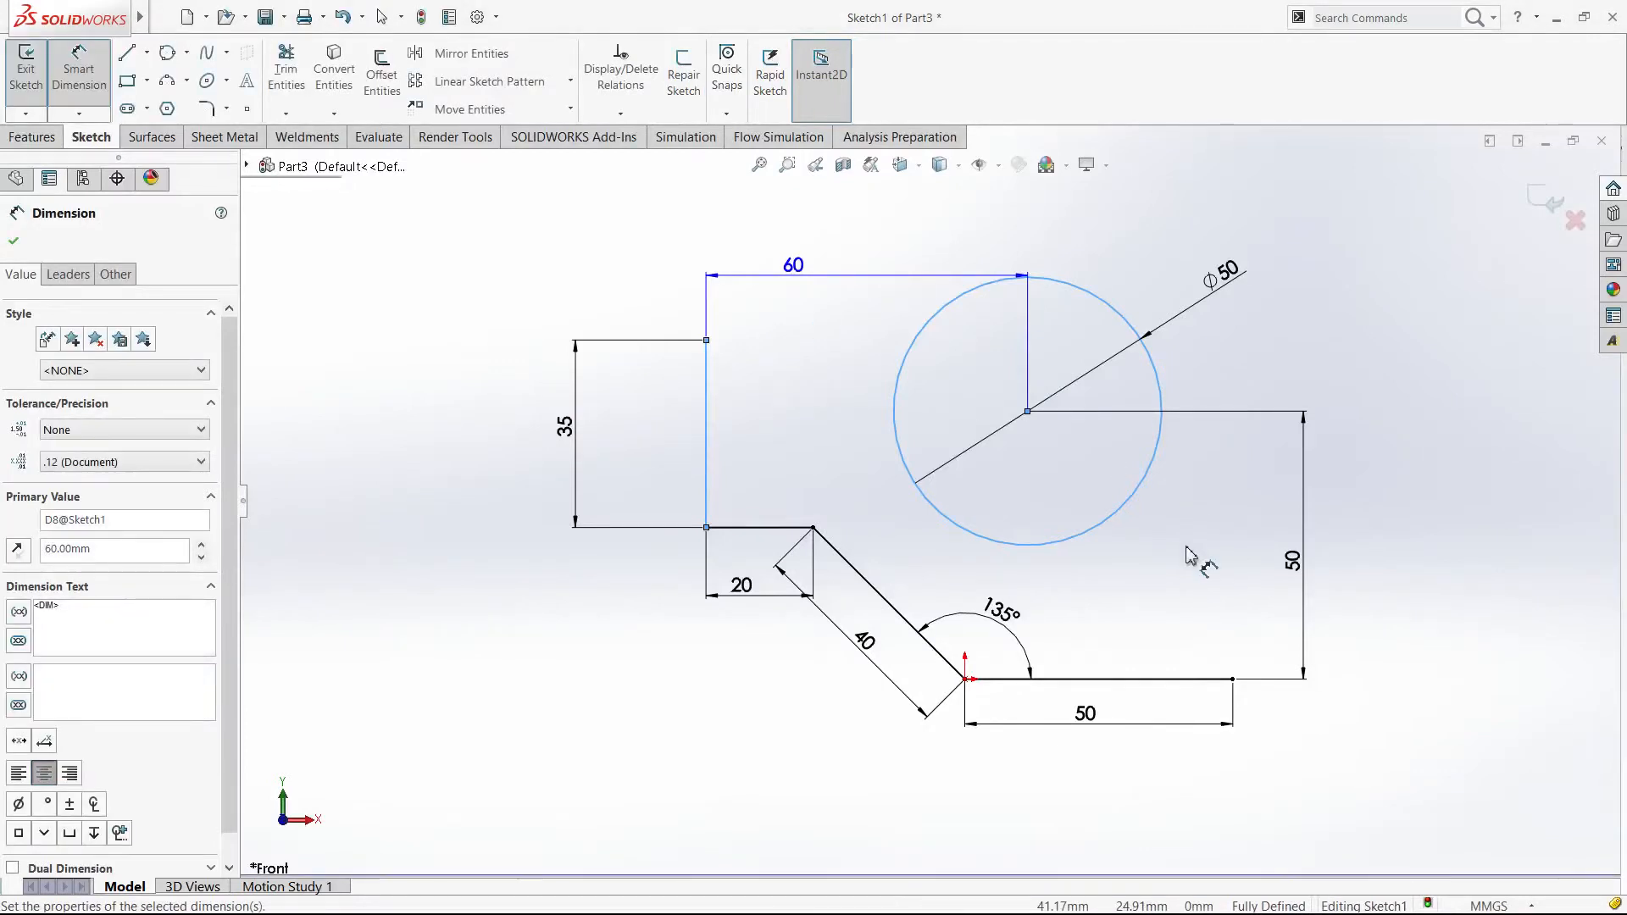
key("Escape")
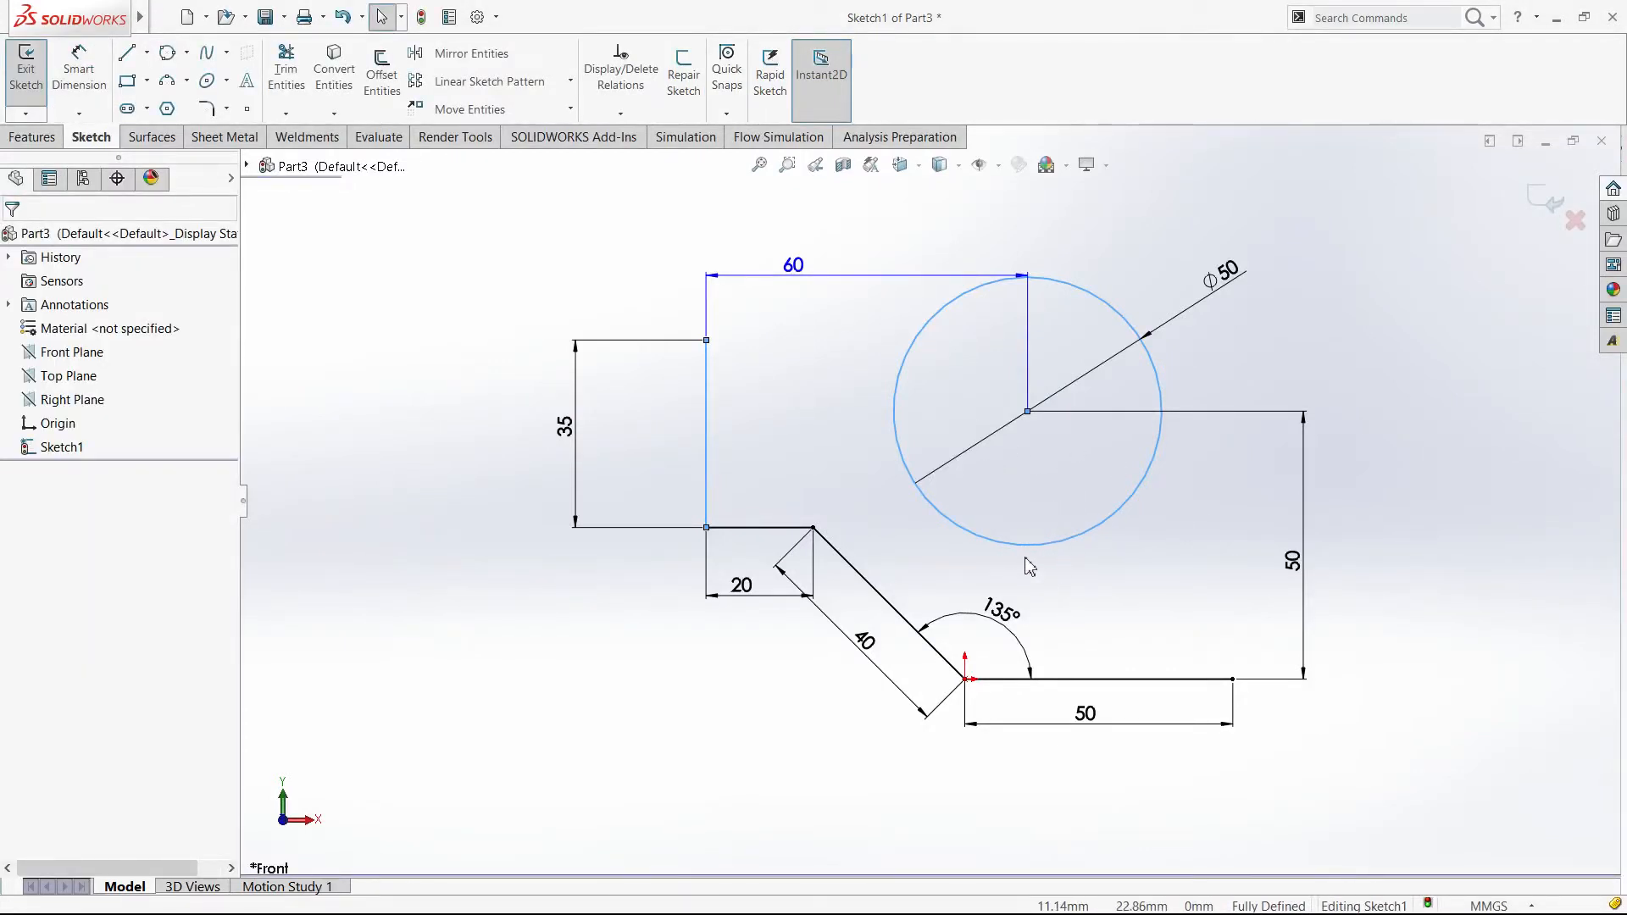
Step: Set the first arc condition of the vertical dimension between the circle and the base line to Min
left_click(1294, 564)
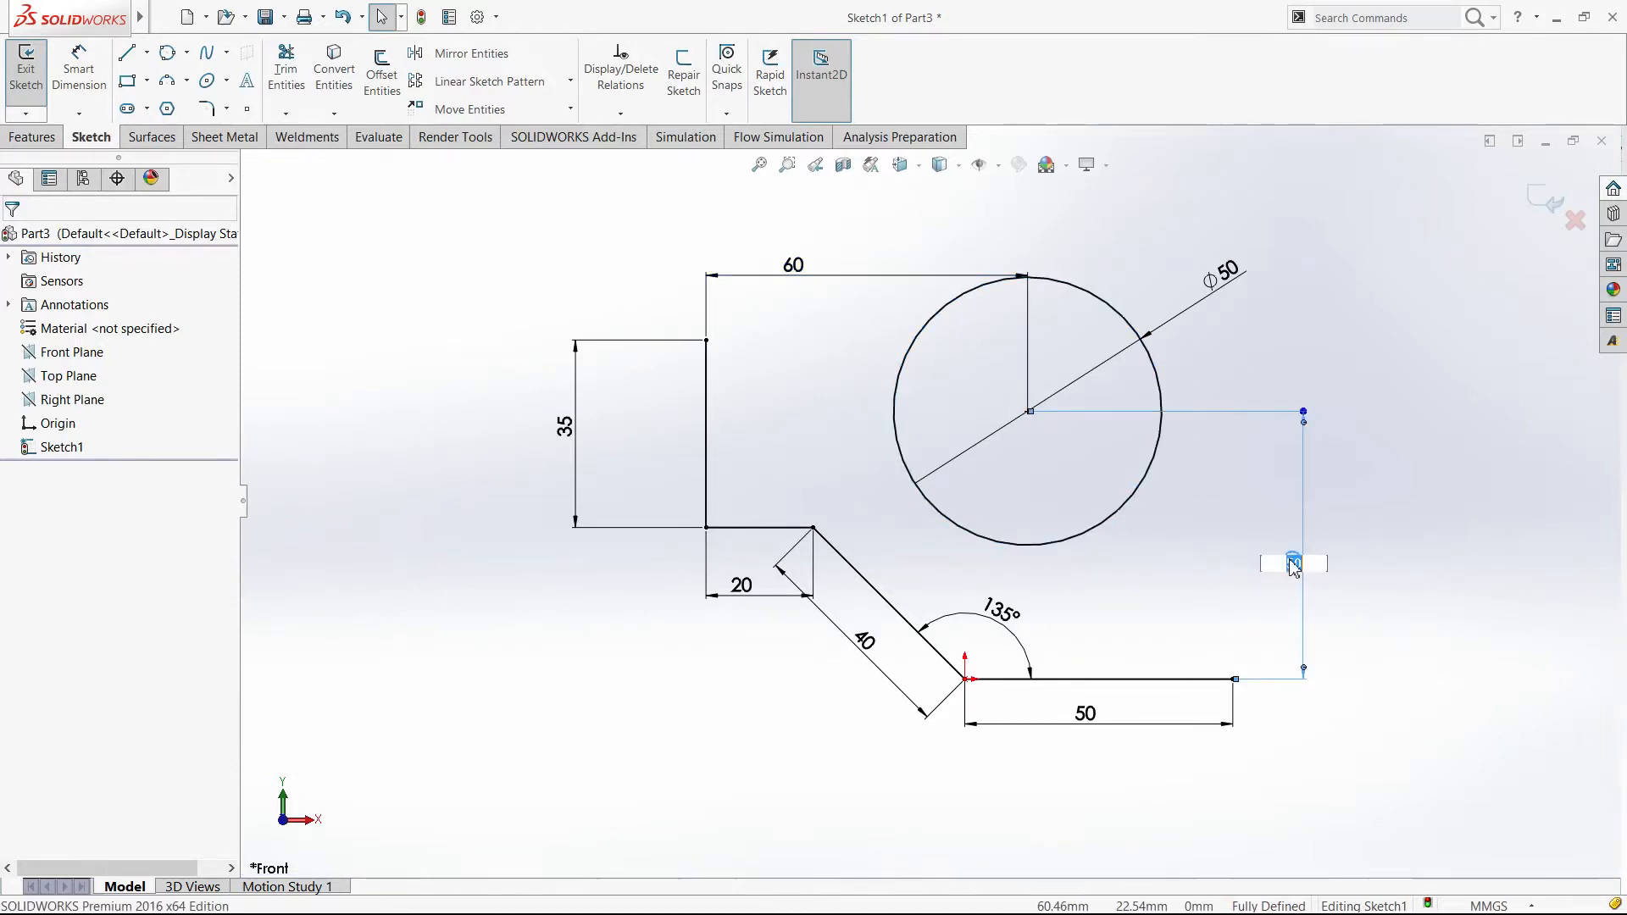
double_click(1289, 560)
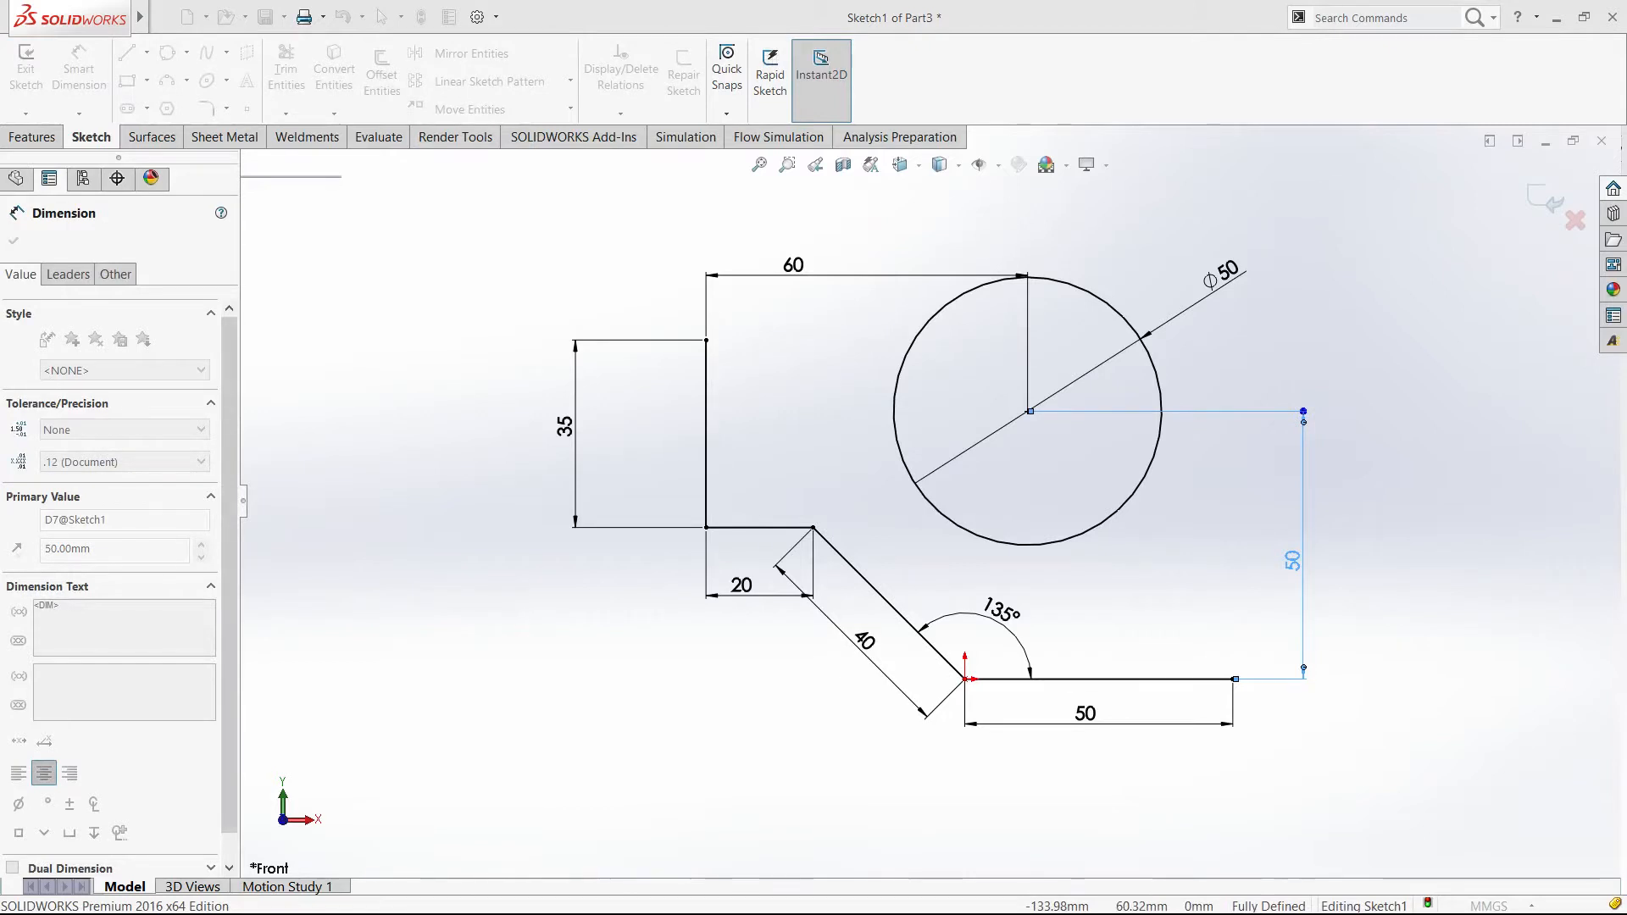
left_click(59, 277)
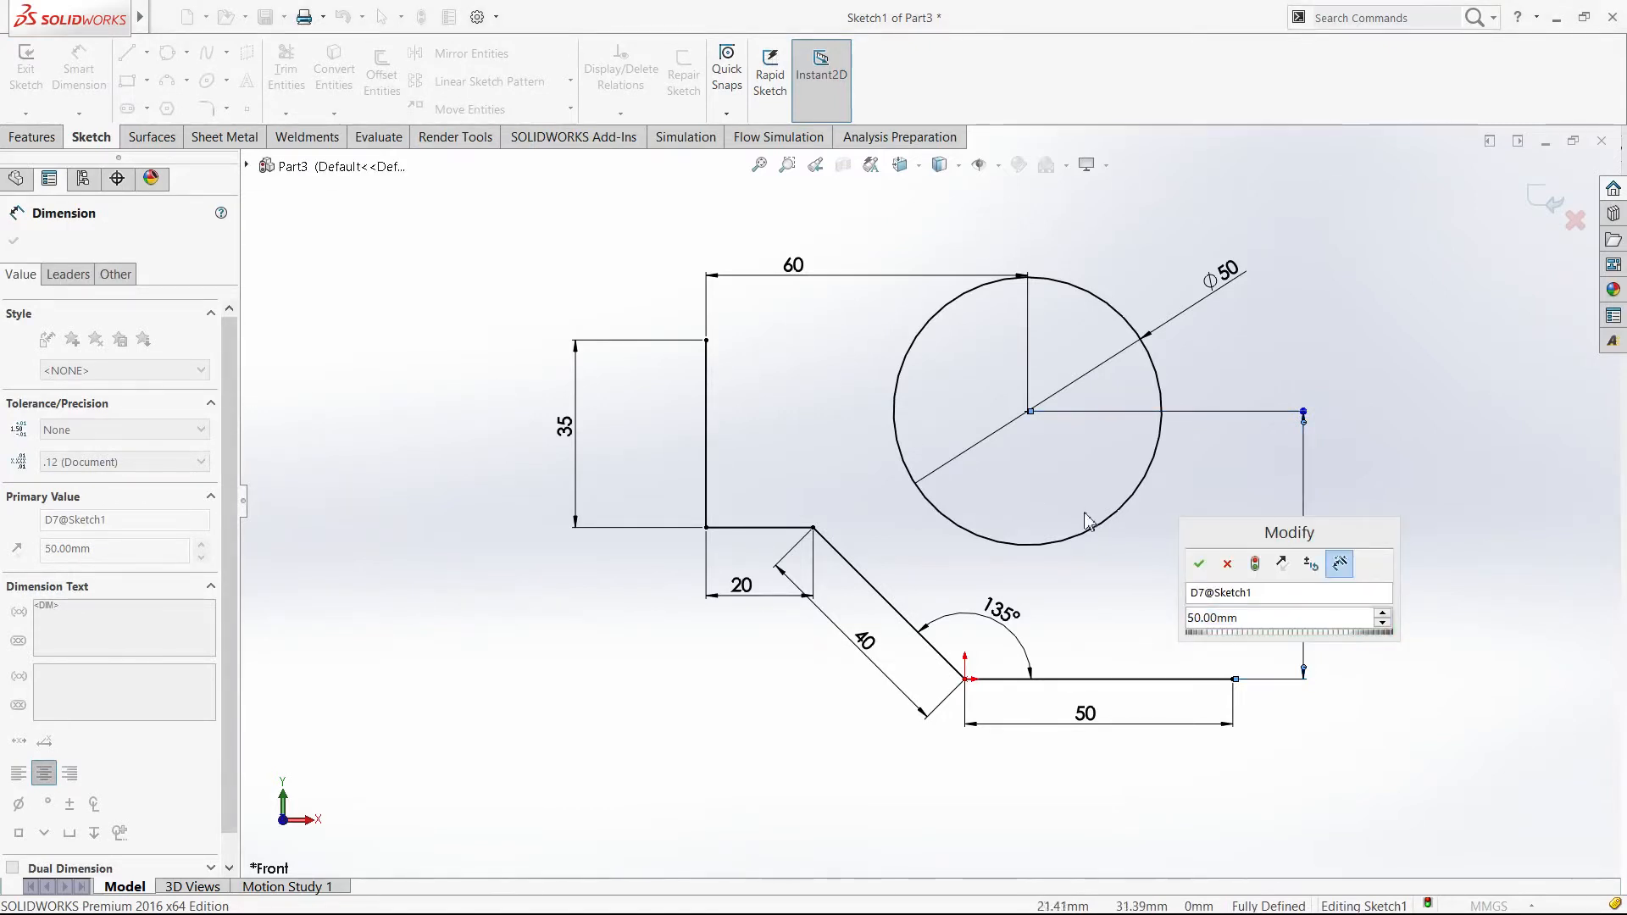
left_click(1199, 564)
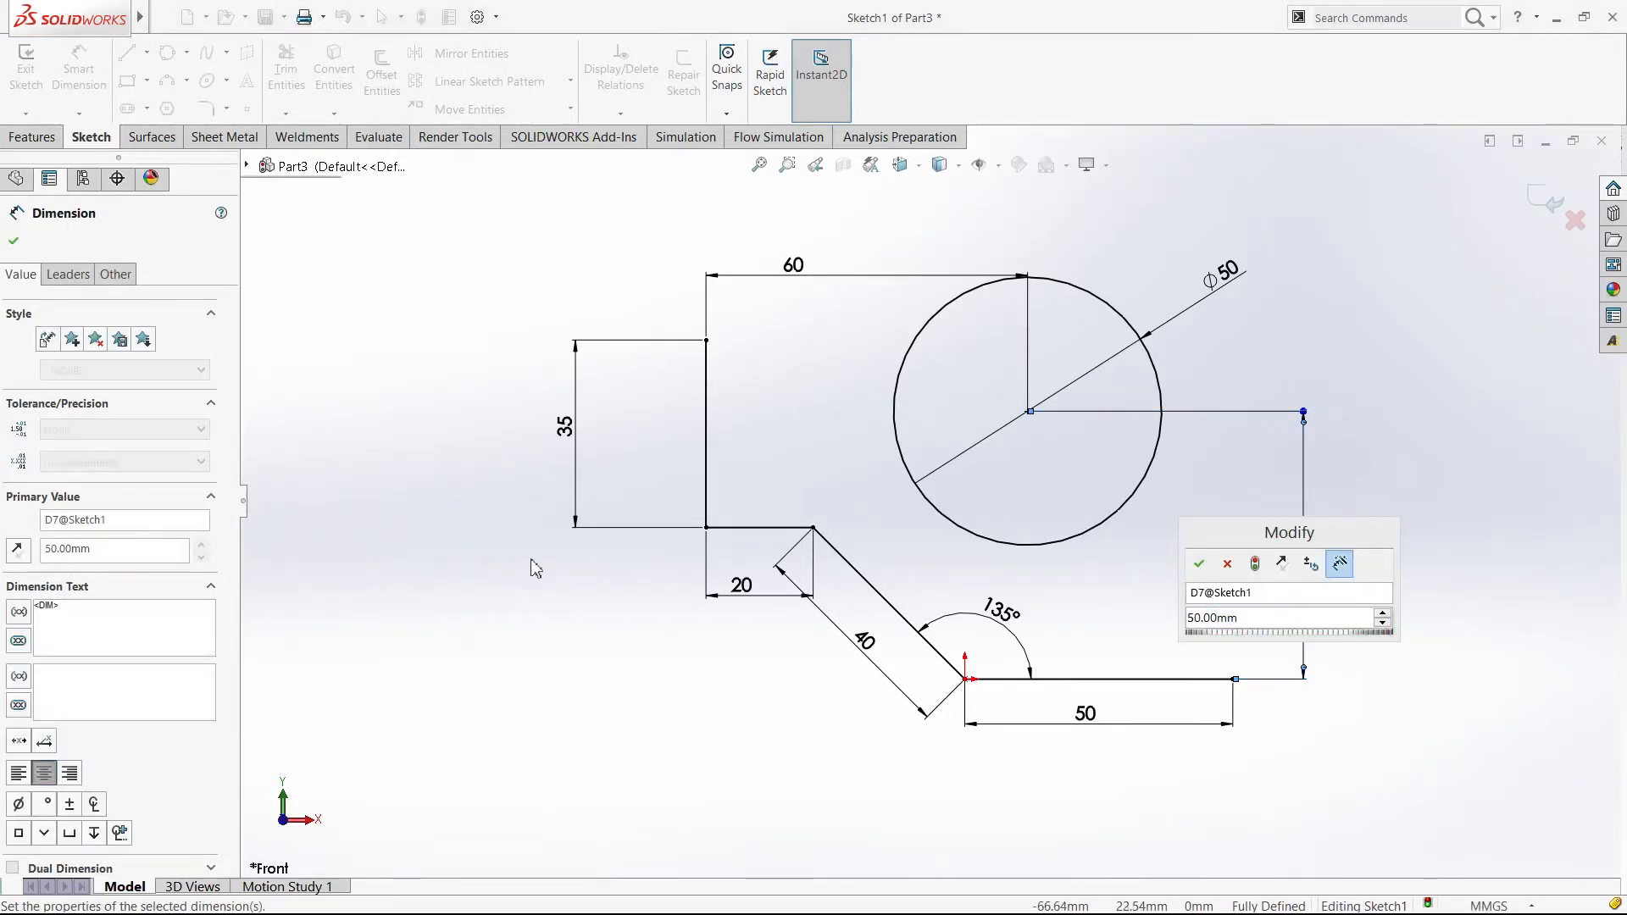
left_click(68, 275)
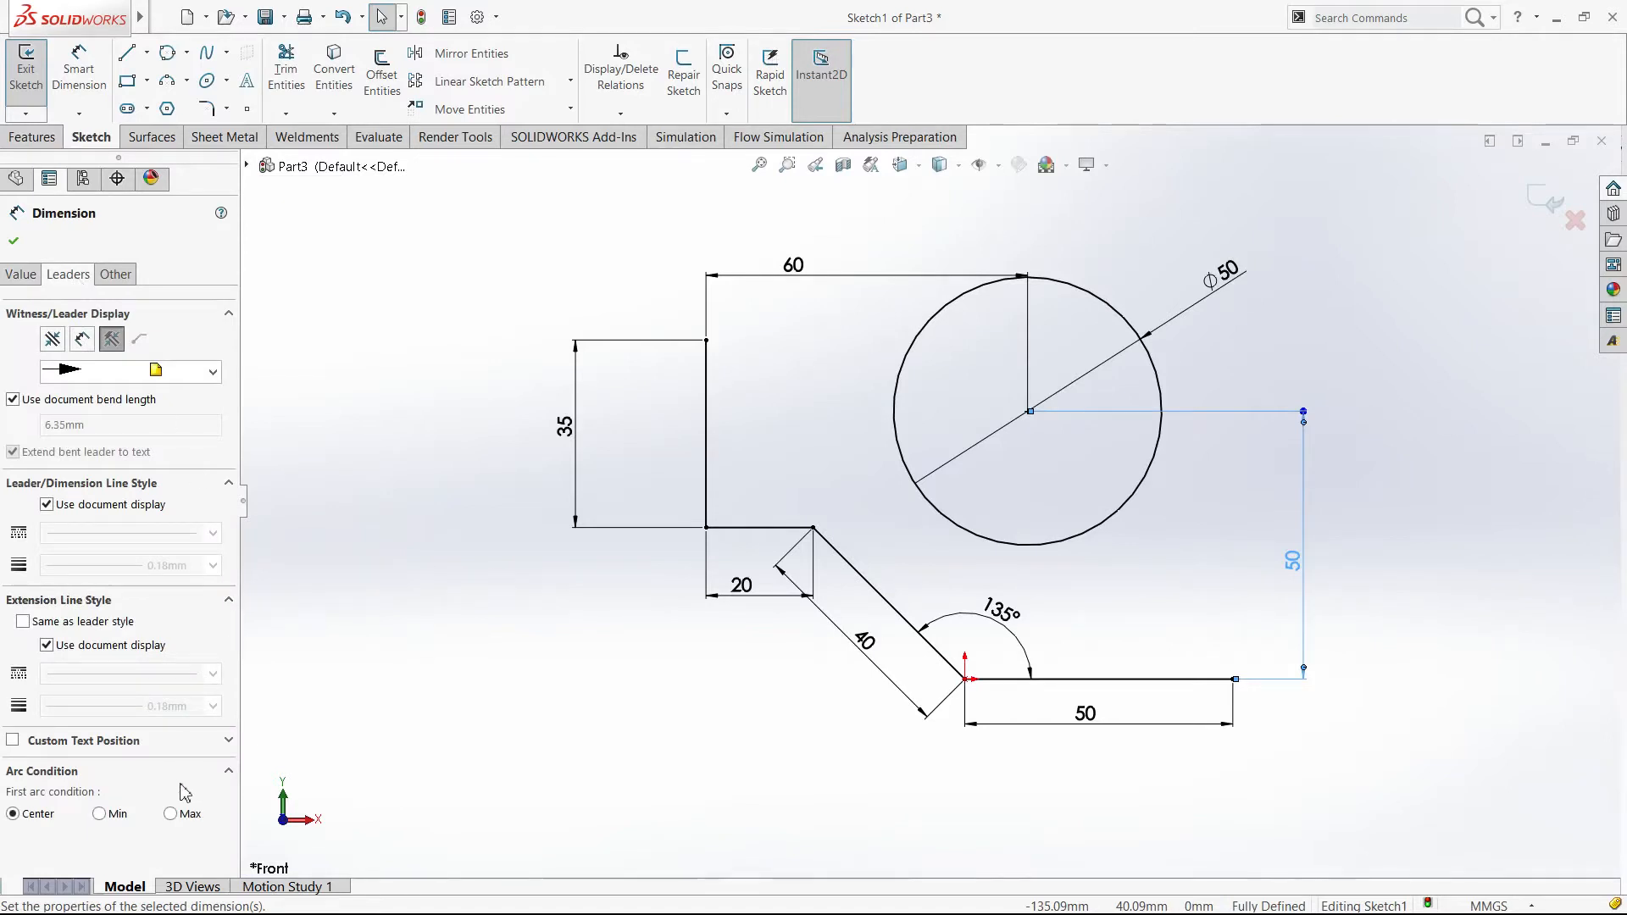
left_click(114, 815)
left_click(13, 243)
Step: Set the first arc condition of the horizontal dimension between the vertical line and the circle to Max, and exit the sketch
left_click(793, 265)
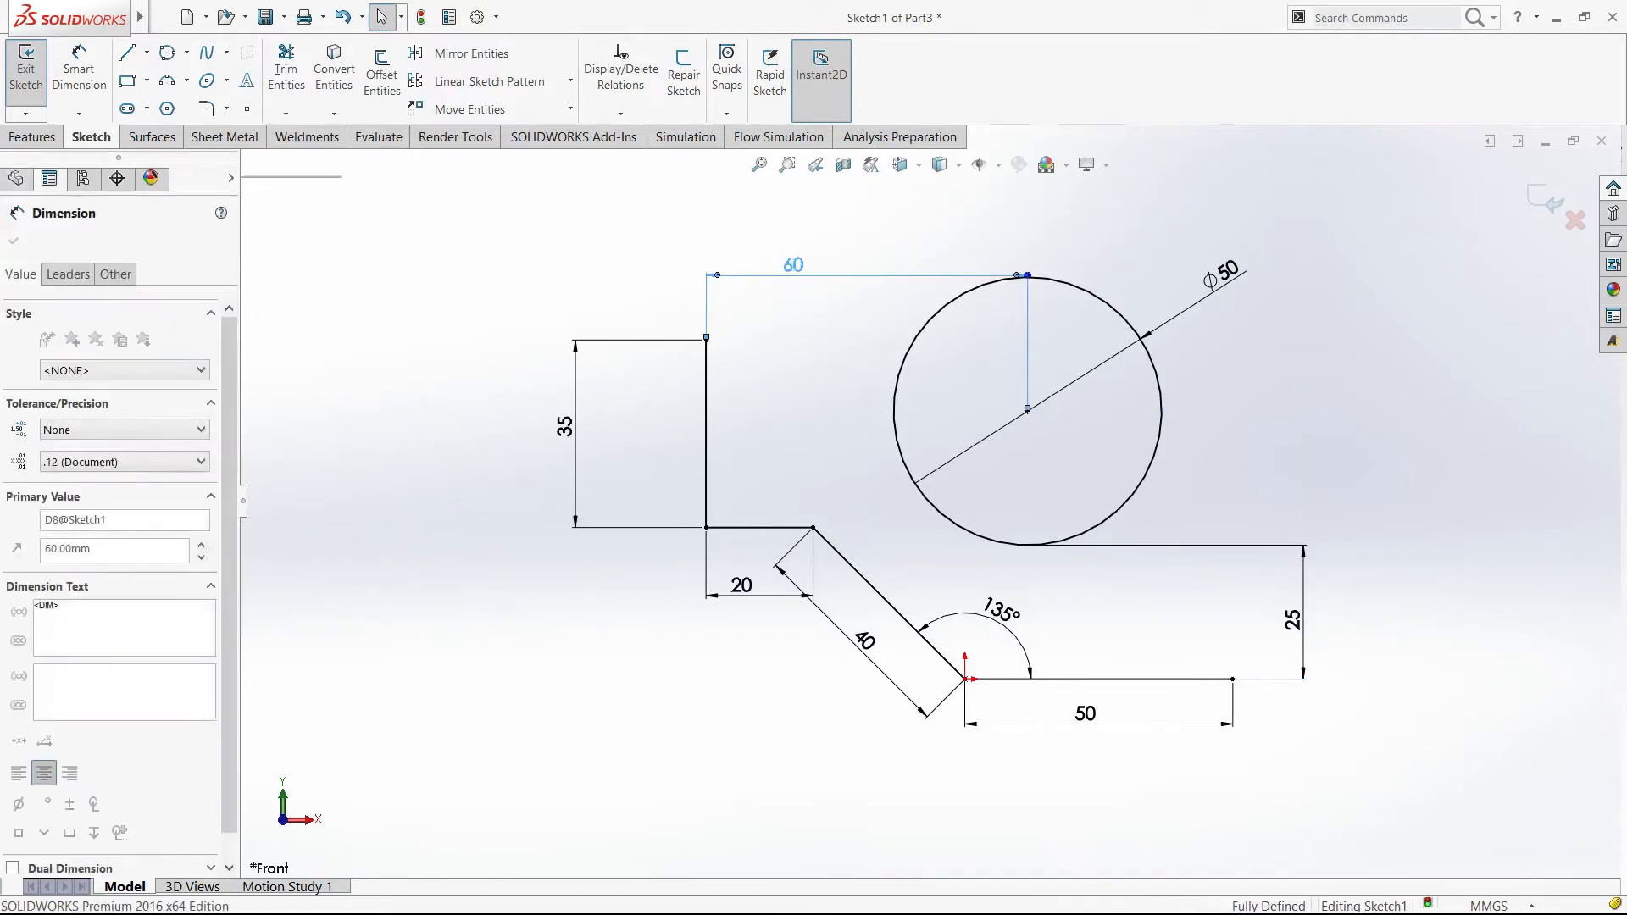
left_click(68, 273)
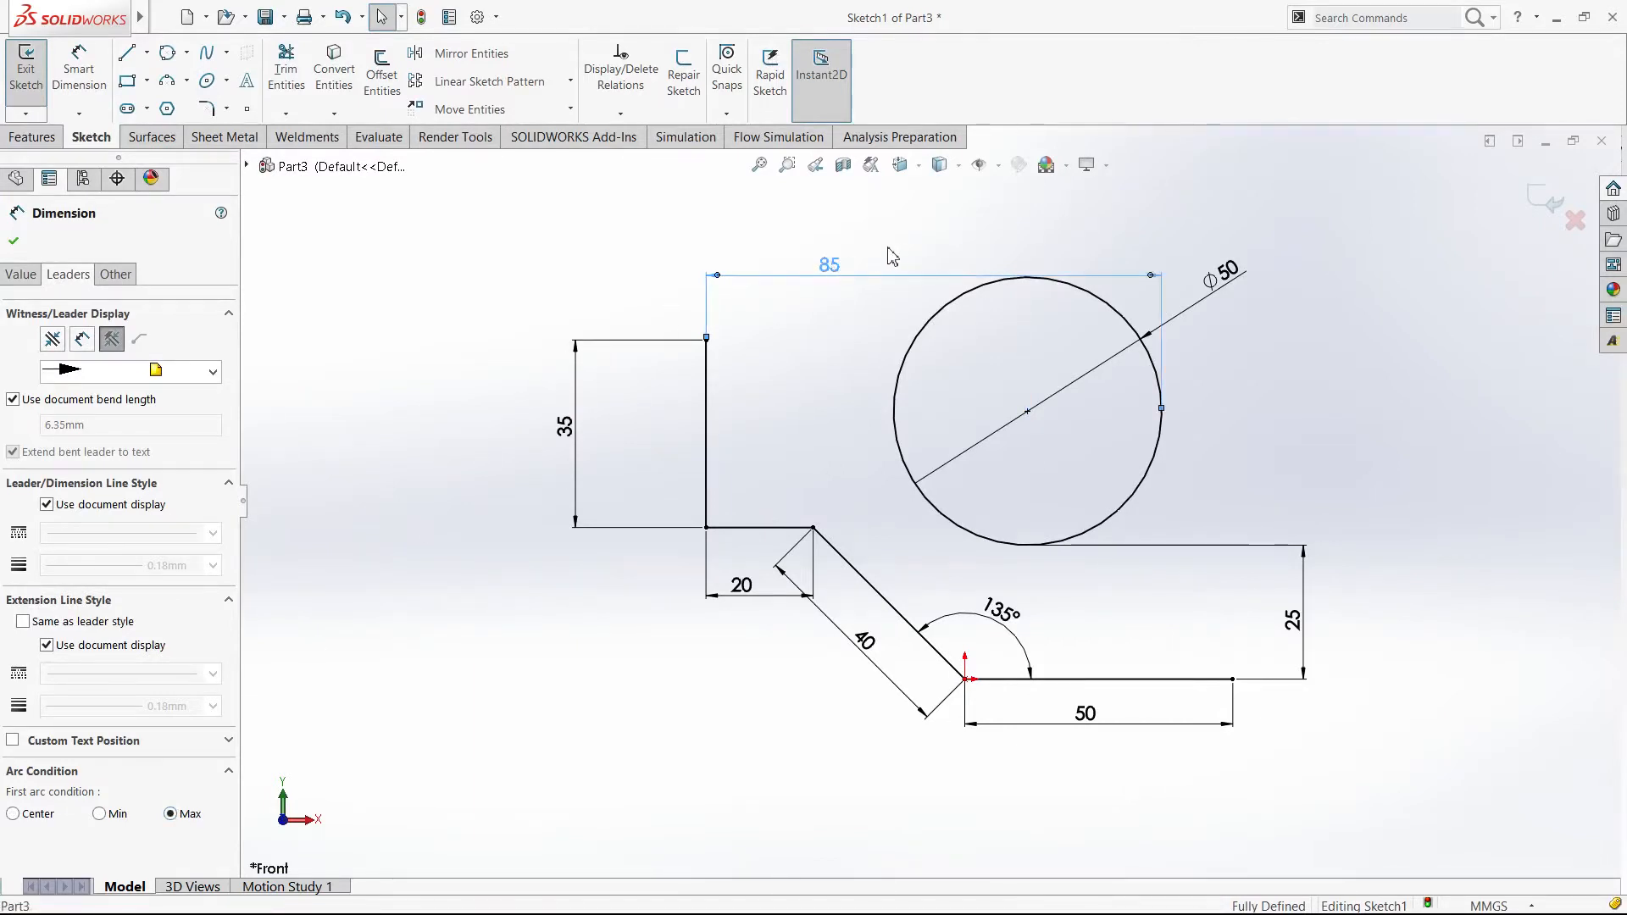
left_click(1549, 201)
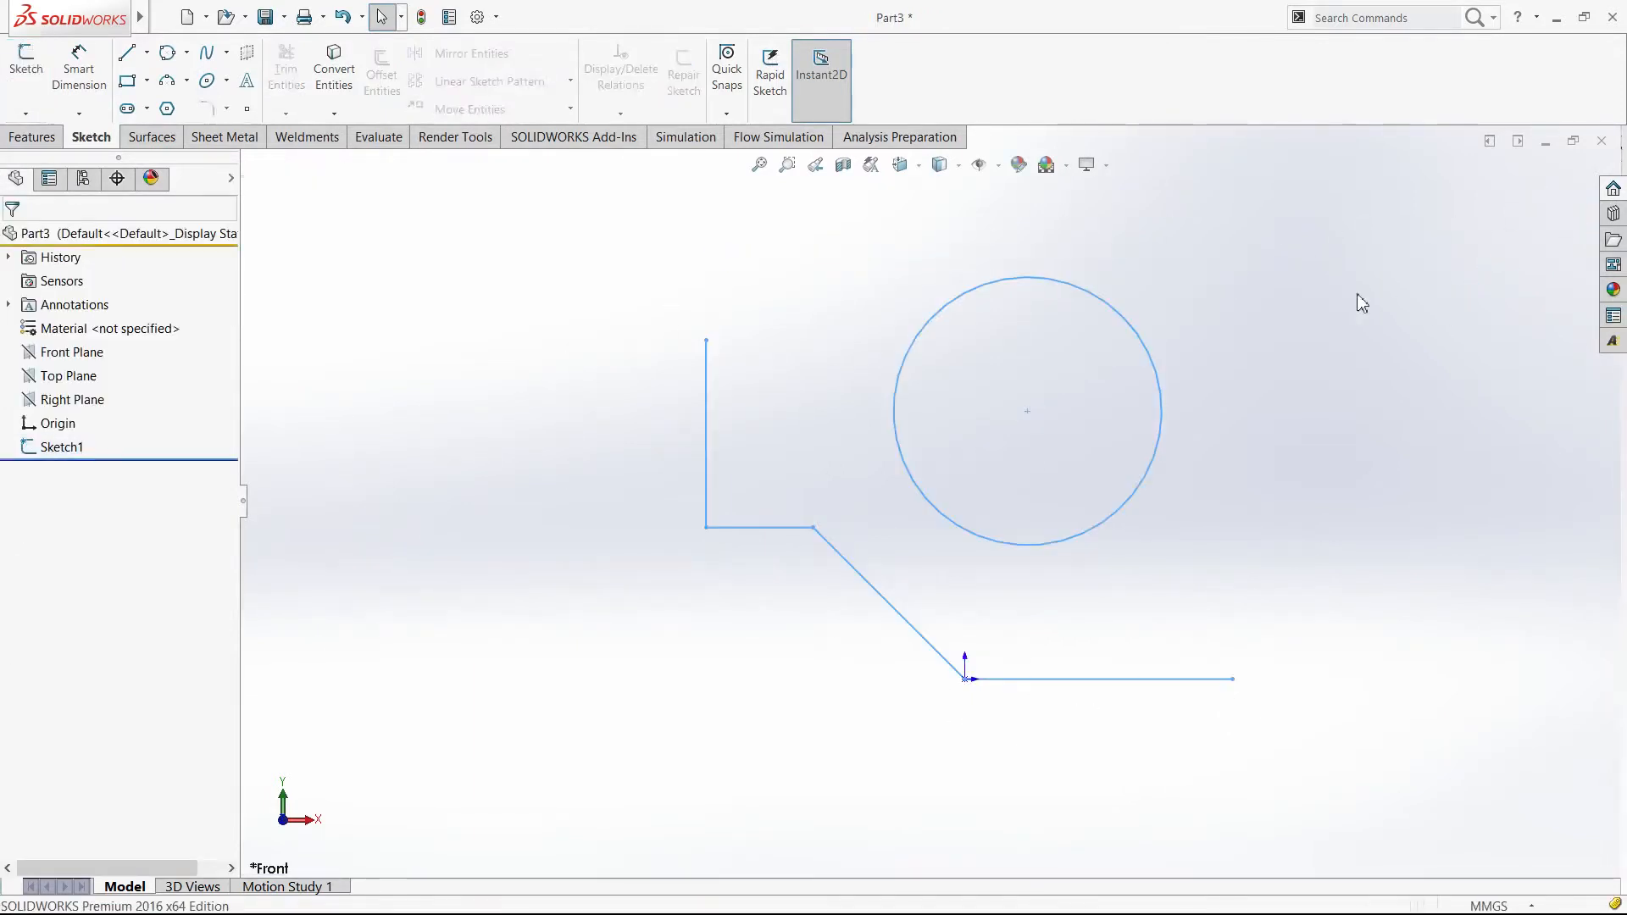
Step: Reopen Sketch1 for editing and set the horizontal distance from the vertical line to the circle's far side to 90 mm
left_click(72, 446)
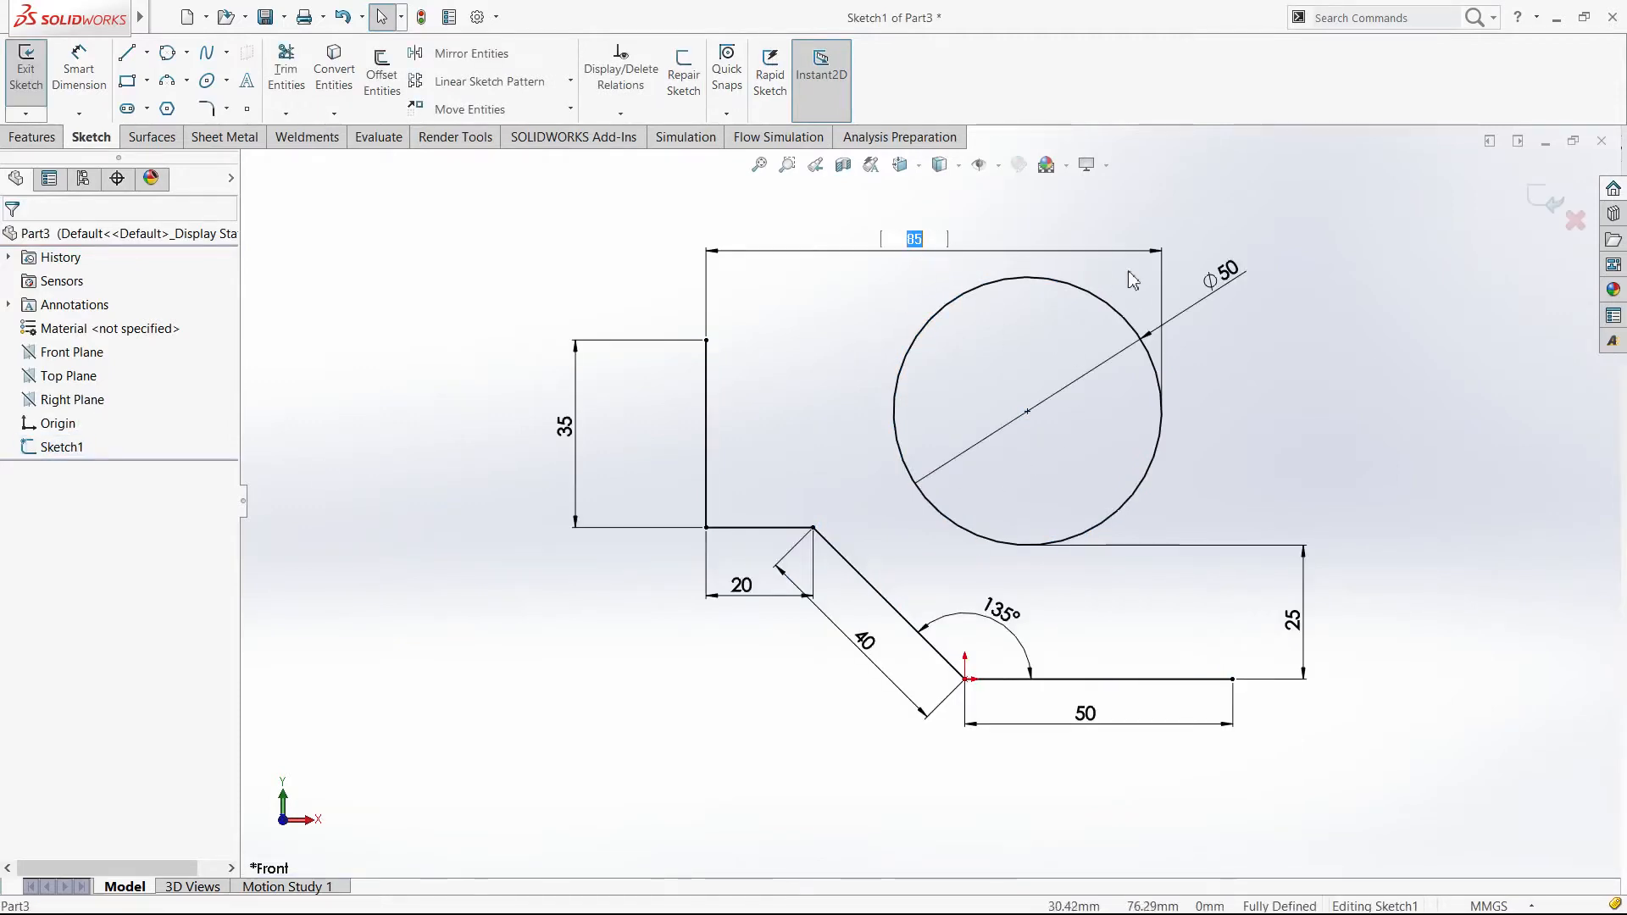
left_click(1167, 253)
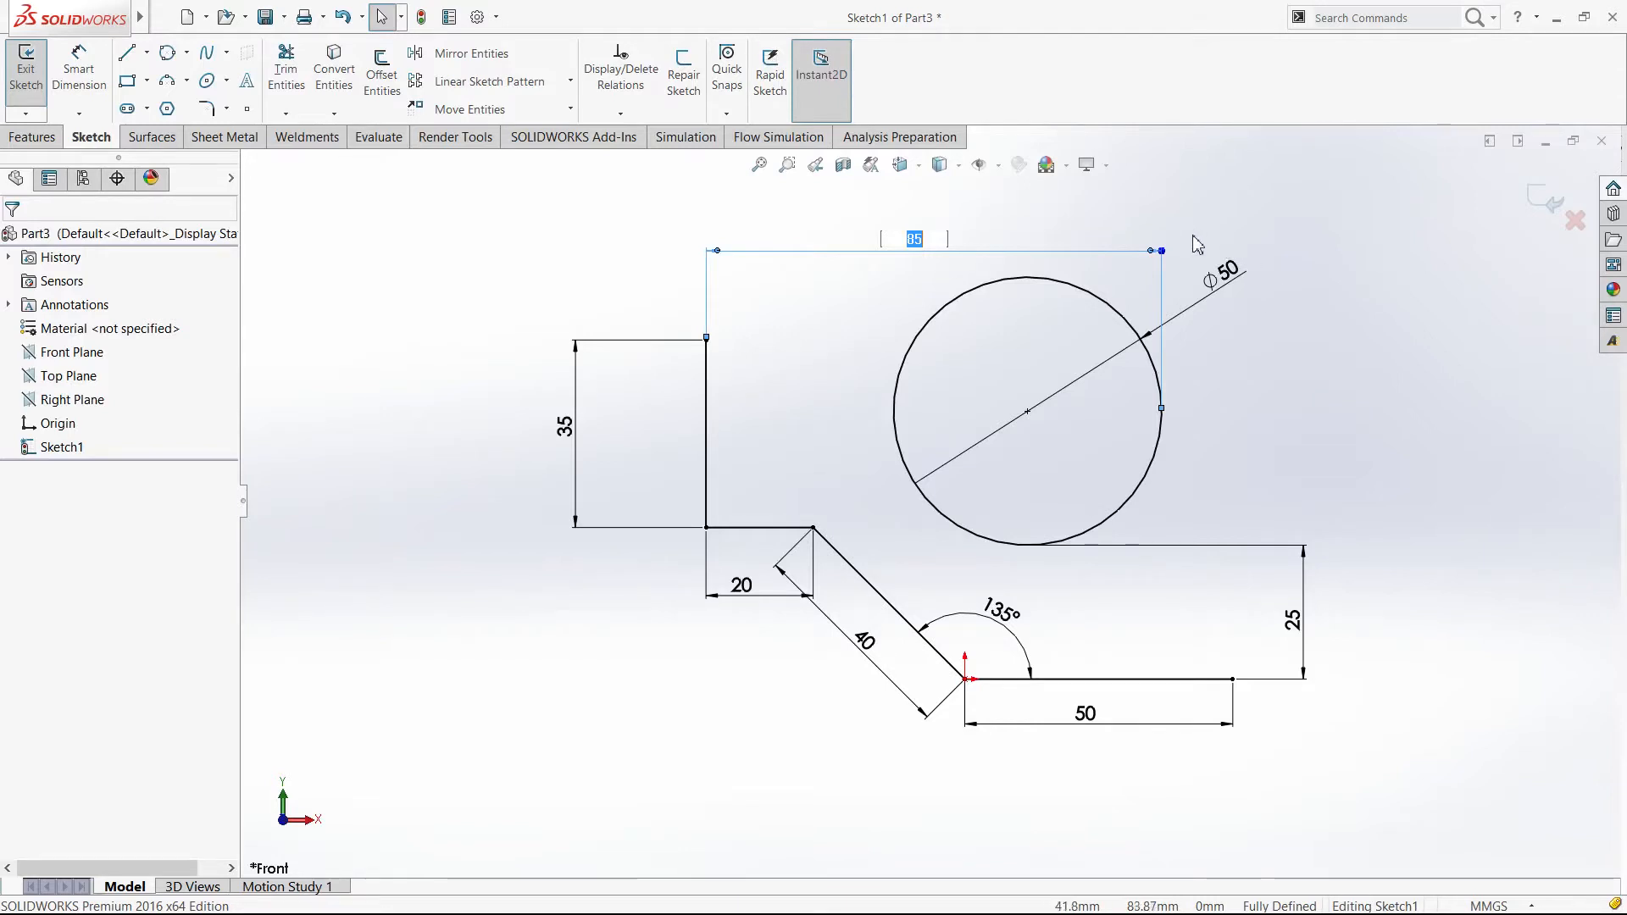
type("90")
key("Return")
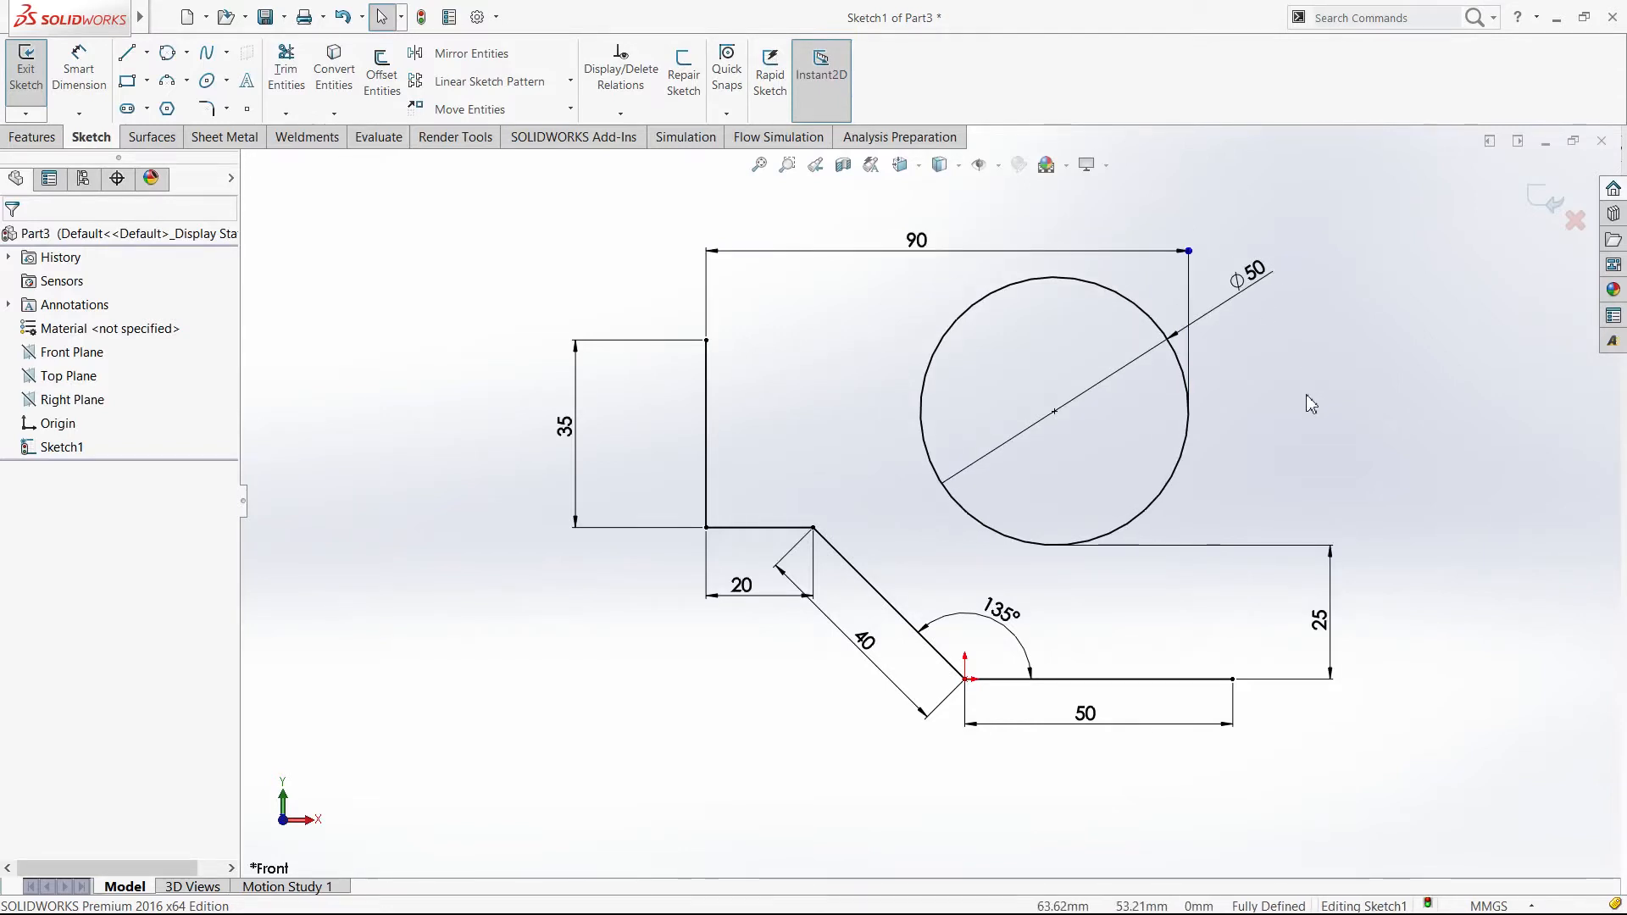
Step: Set the vertical line's length to 59 mm
left_click(567, 427)
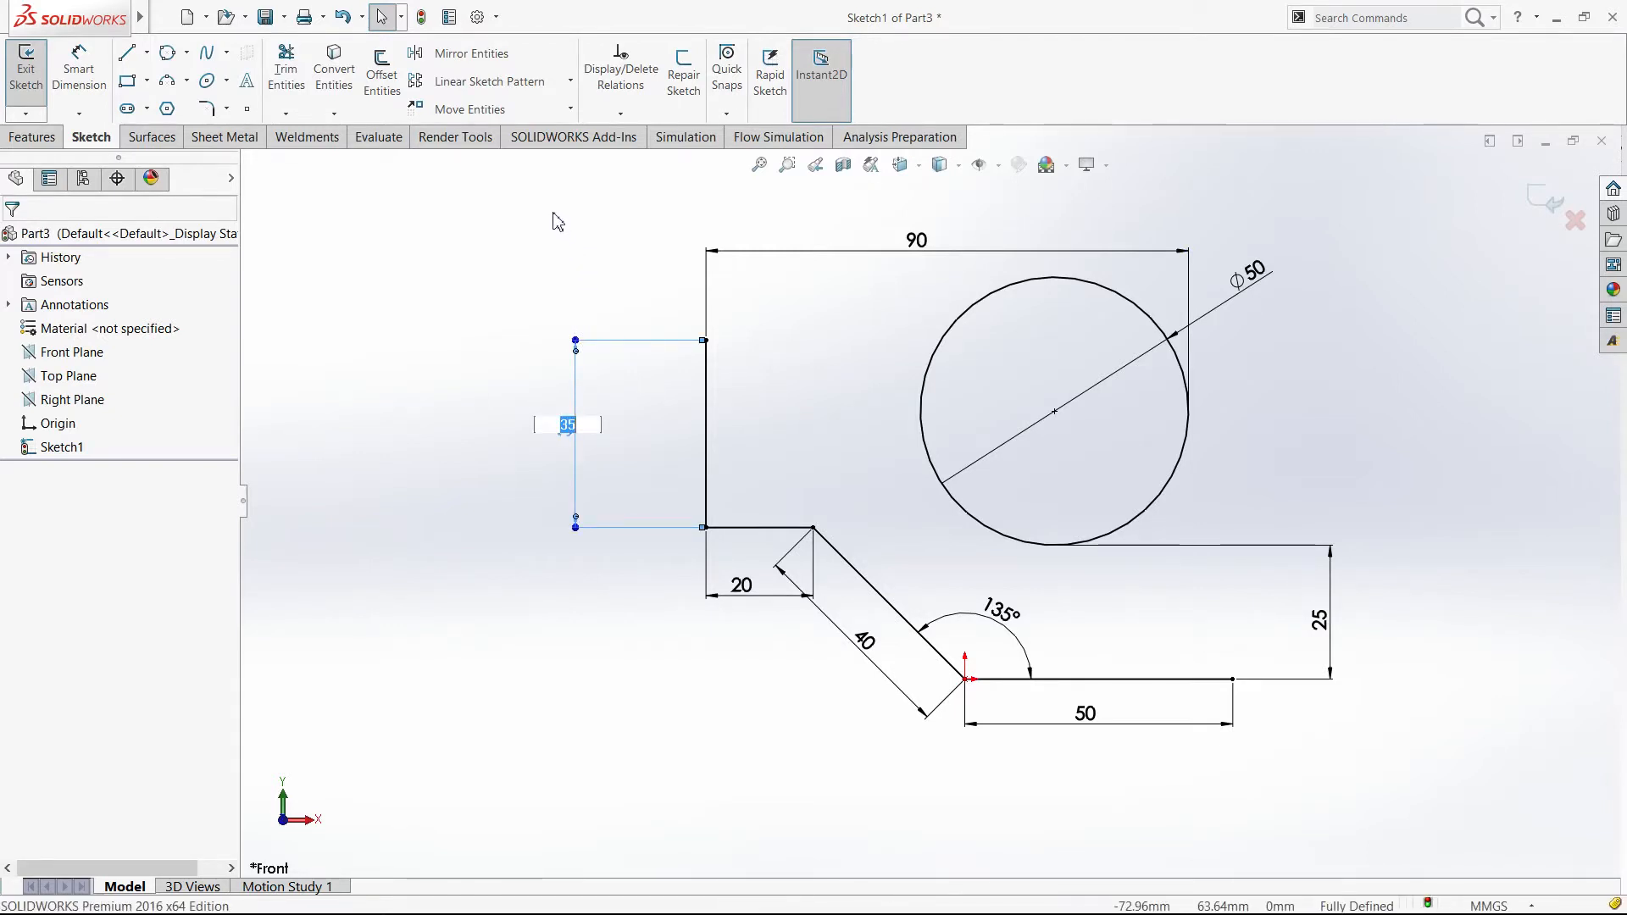
type("59")
key("Return")
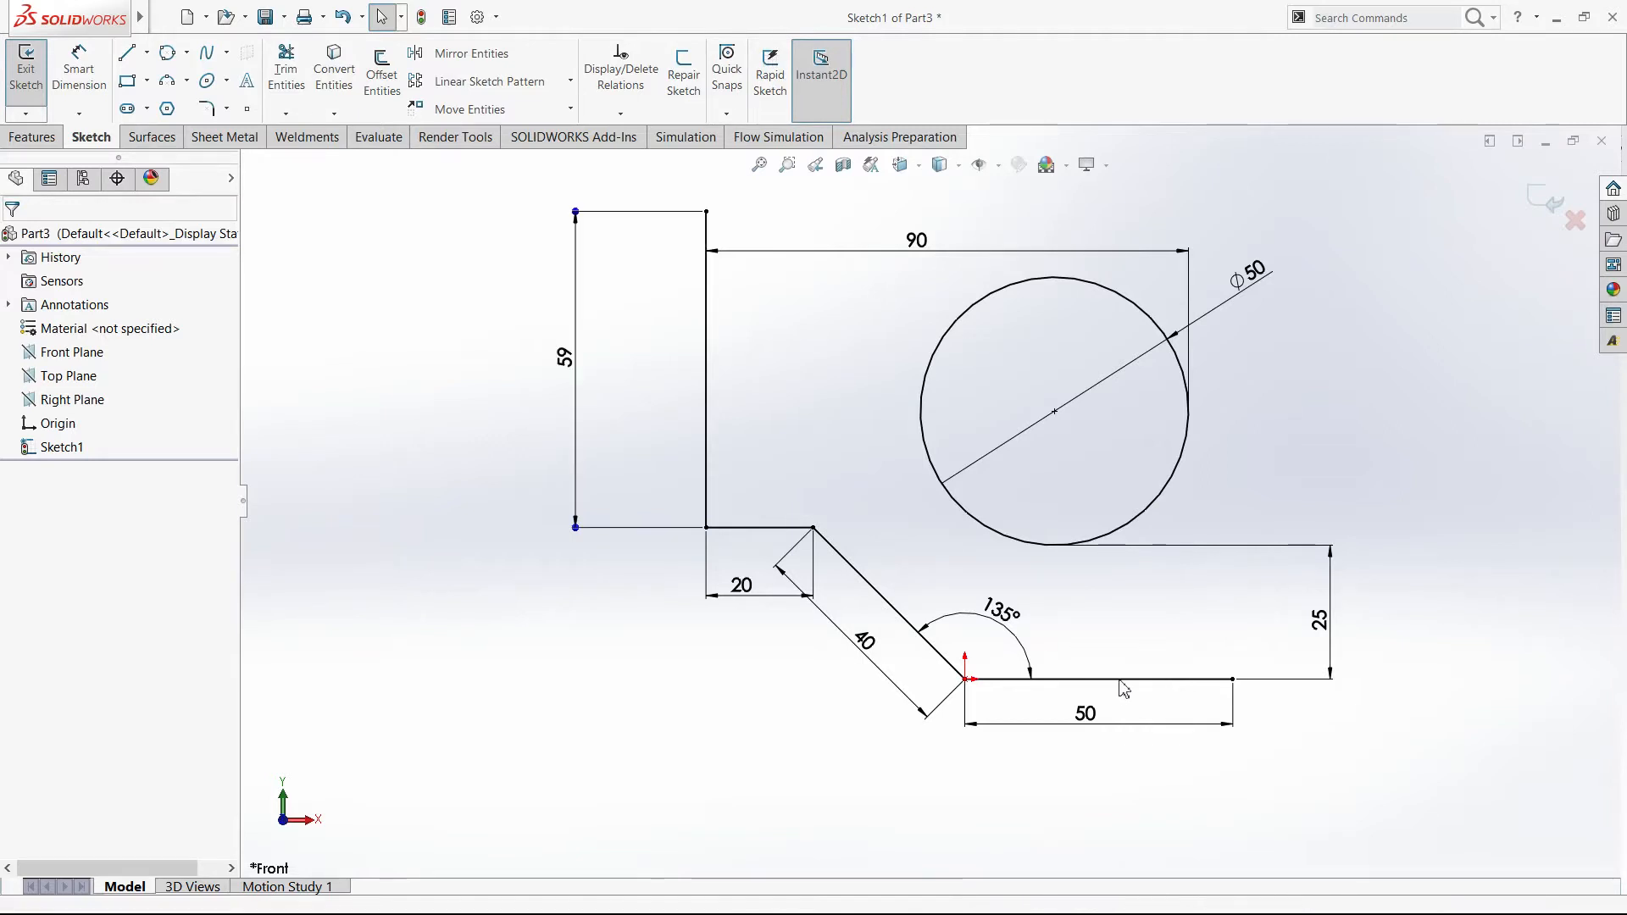
Step: Stretch the base line's length to 70 mm, and reposition the circle's vertical distance dimension above the base line
left_click(1118, 678)
left_click(1101, 715)
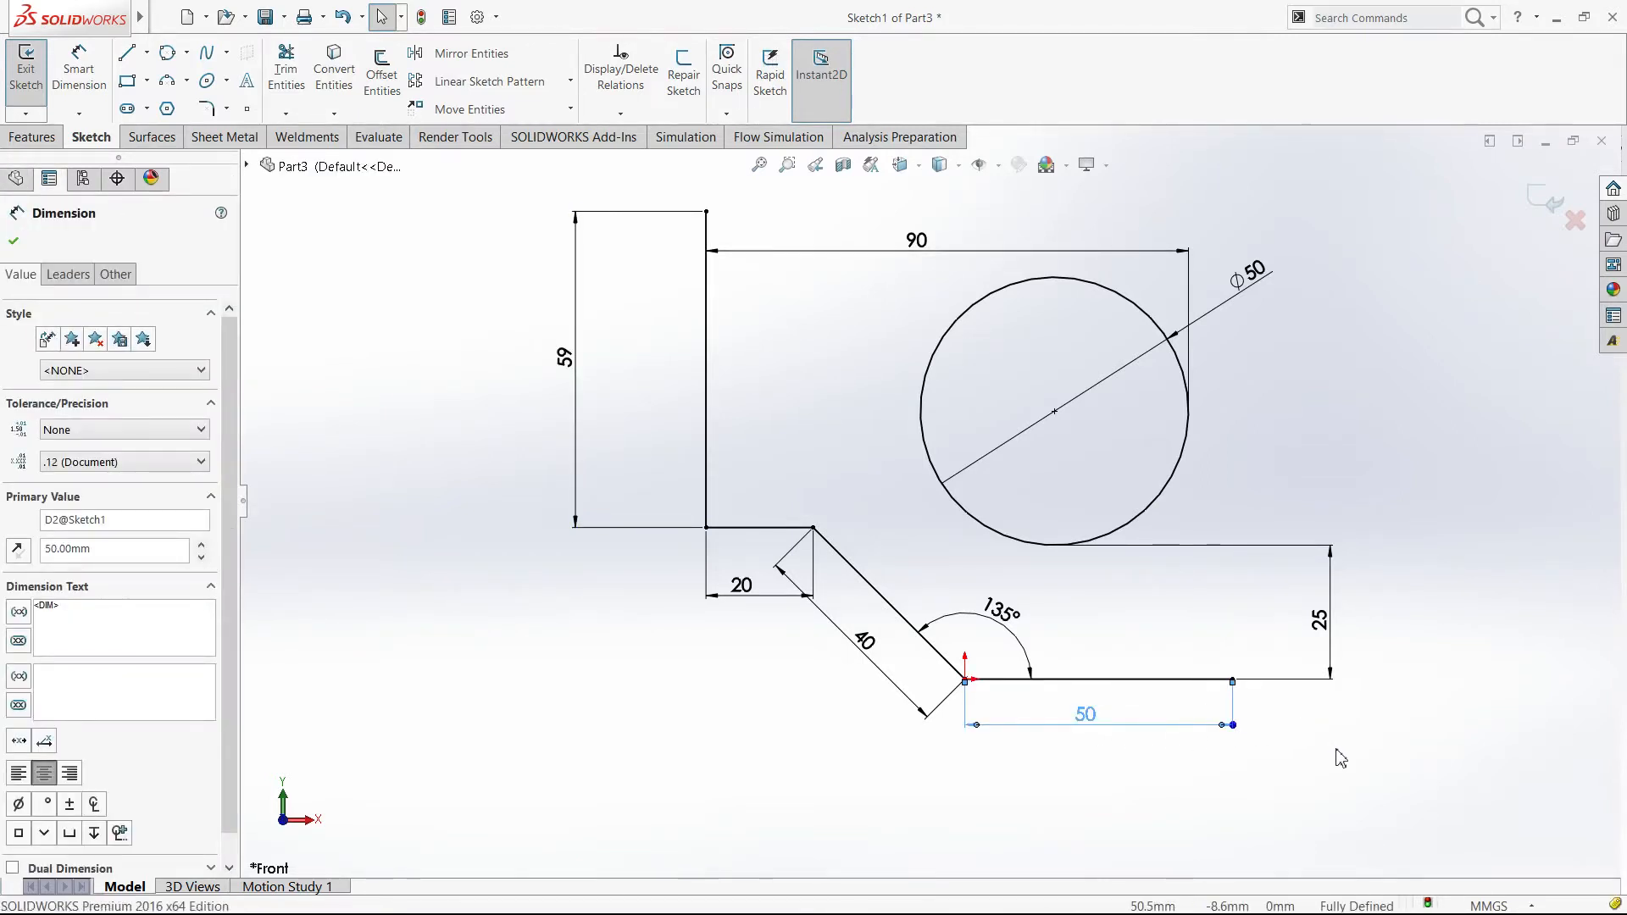
left_click_drag(1233, 725, 1340, 754)
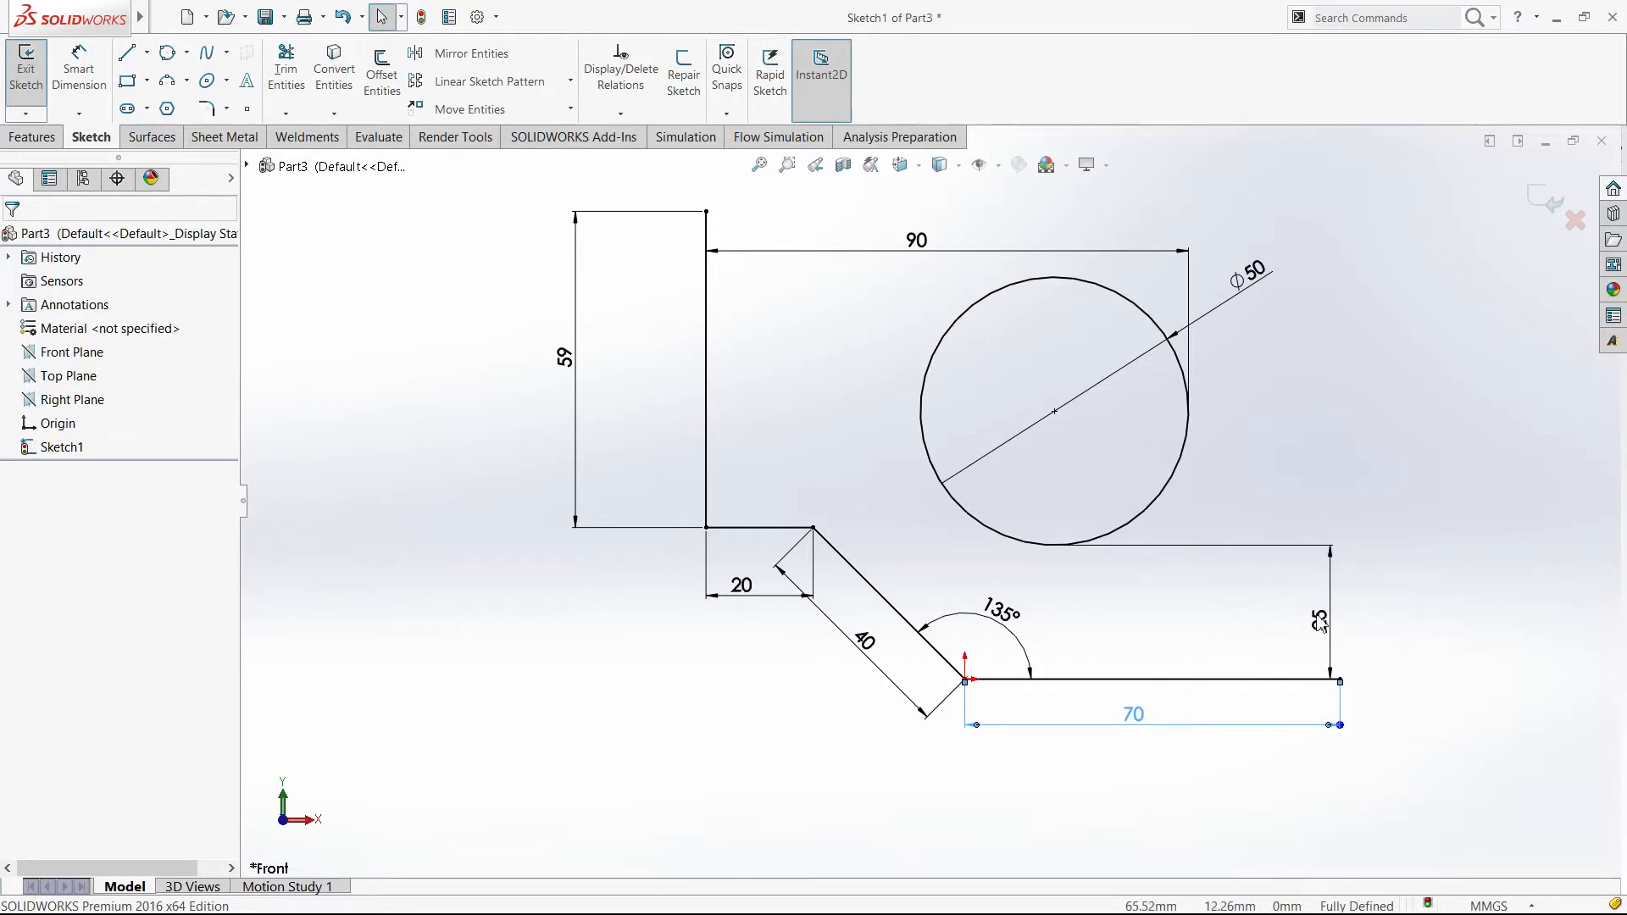
left_click_drag(1319, 618, 1190, 611)
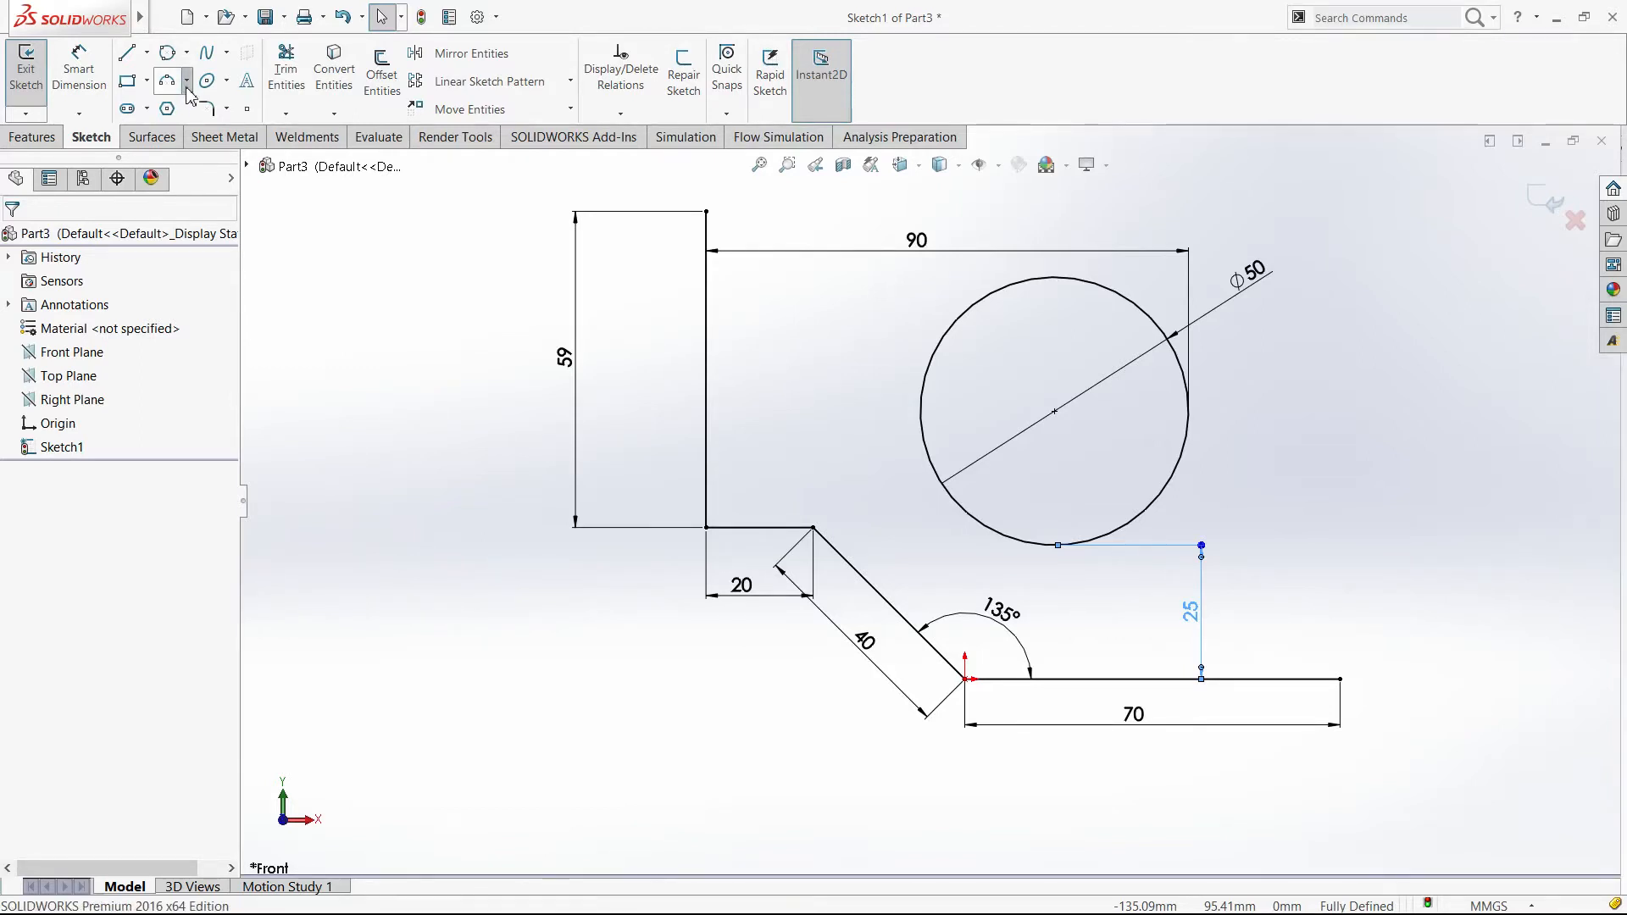
Step: Sketch a 3-point arc of about 91 mm radius from the vertical line's upper endpoint over the circle to its right side
left_click(216, 148)
left_click(708, 213)
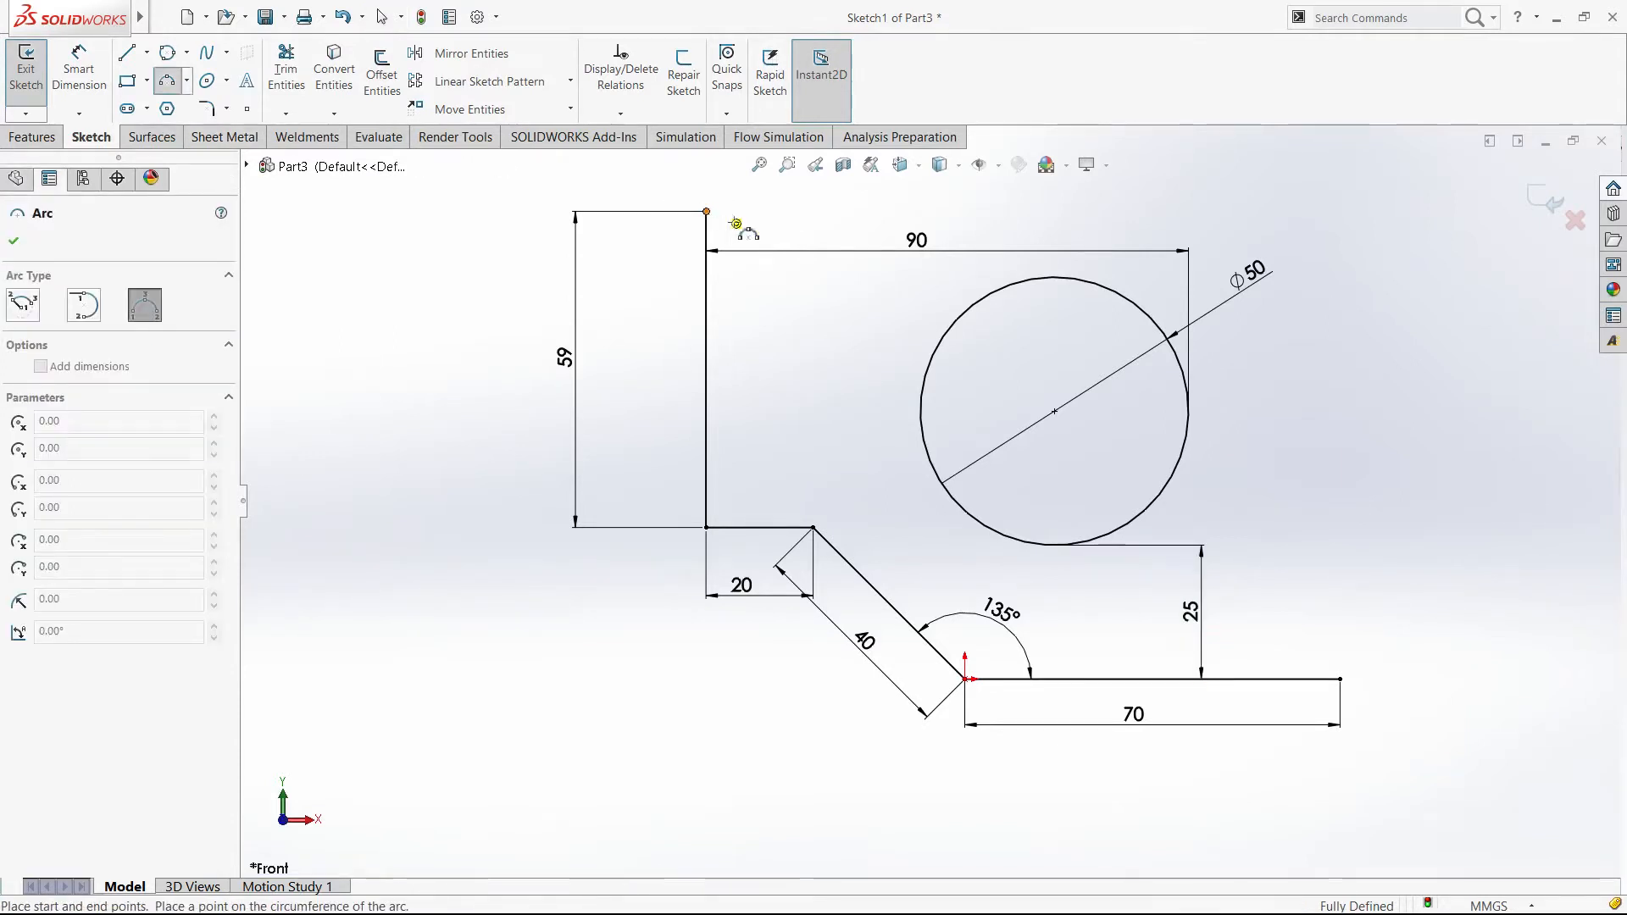
left_click(1362, 424)
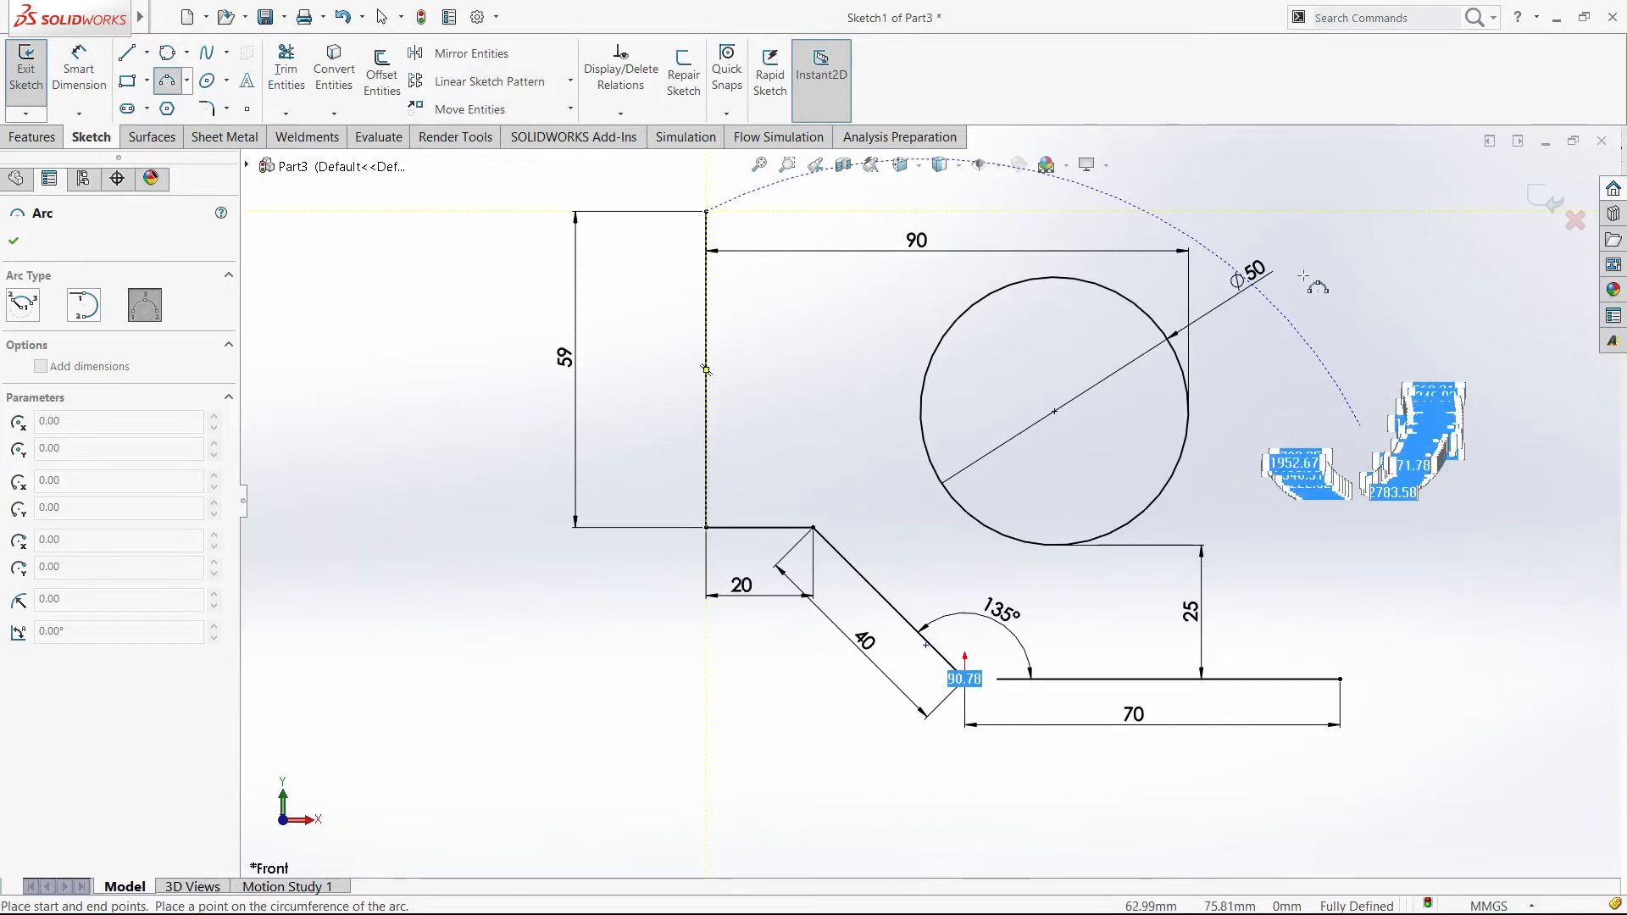
left_click(1283, 318)
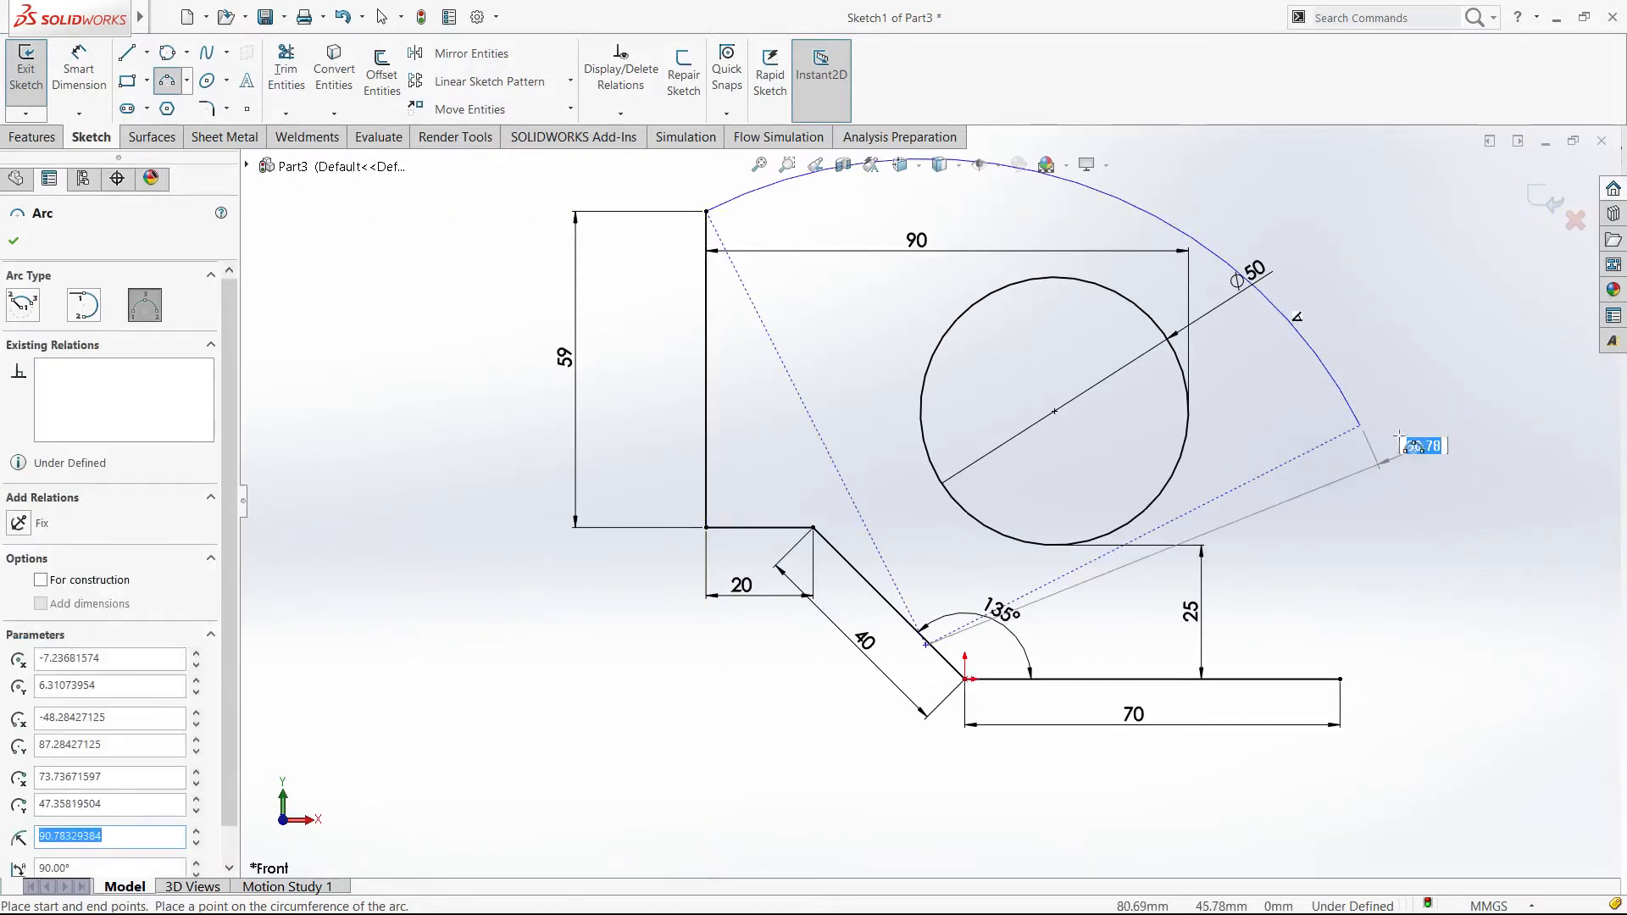
key("Escape")
Step: Pull the arc's free endpoint slightly downward on the right side of the circle, leaving nothing selected
left_click(1359, 425)
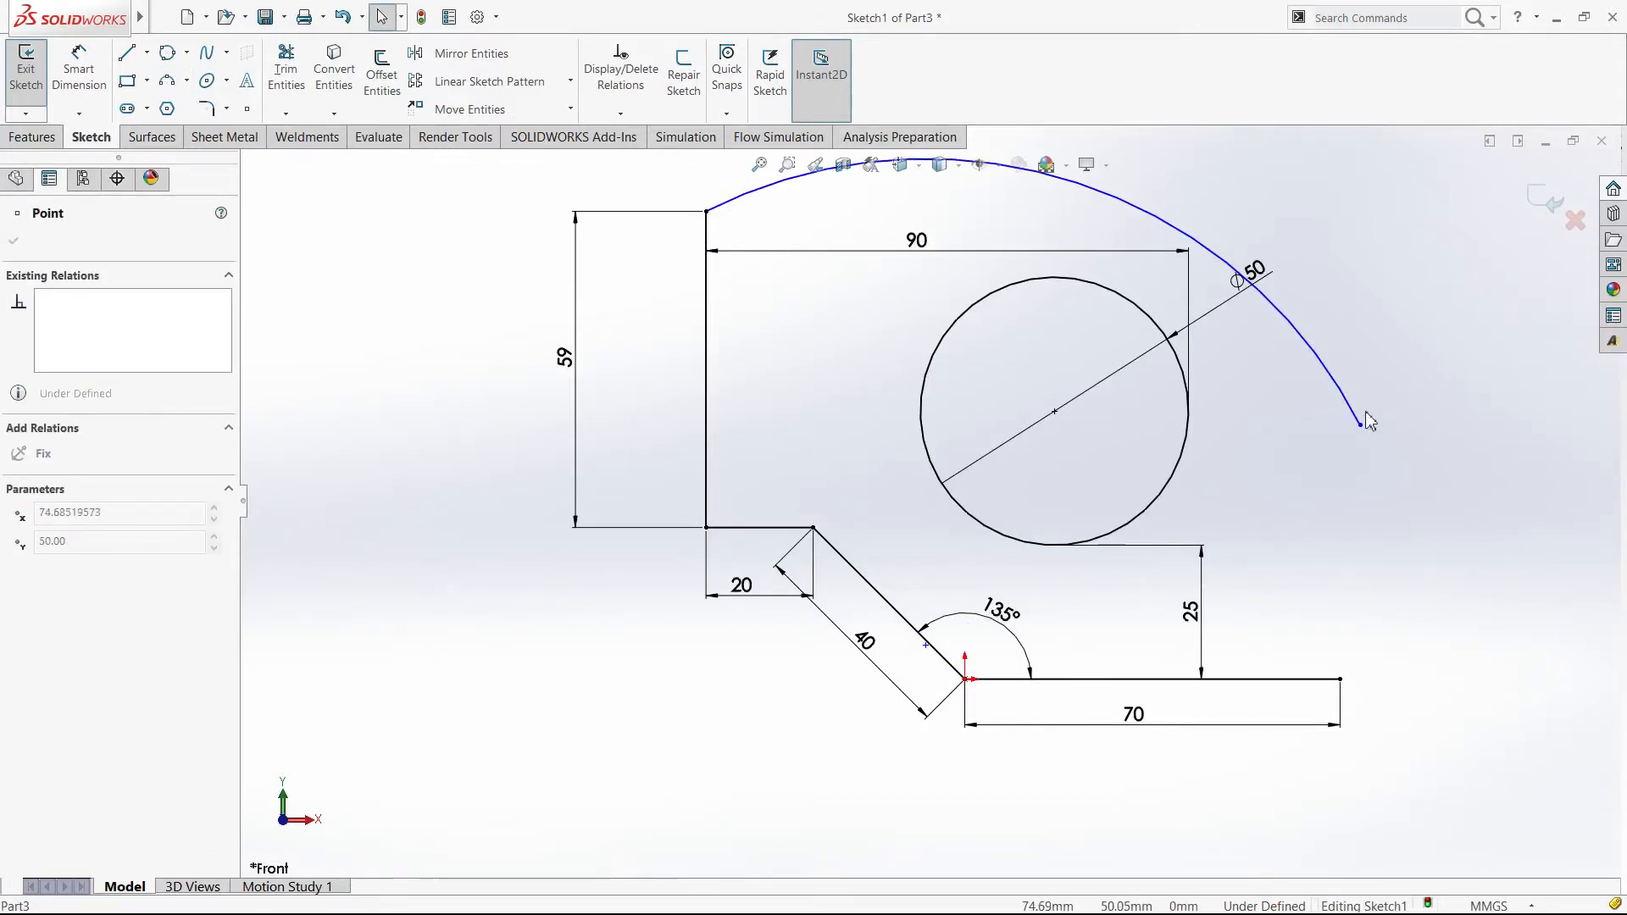
mouse_move(1363, 459)
left_mouse_down()
mouse_move(1354, 478)
mouse_move(1352, 455)
left_mouse_up()
left_click(1265, 477)
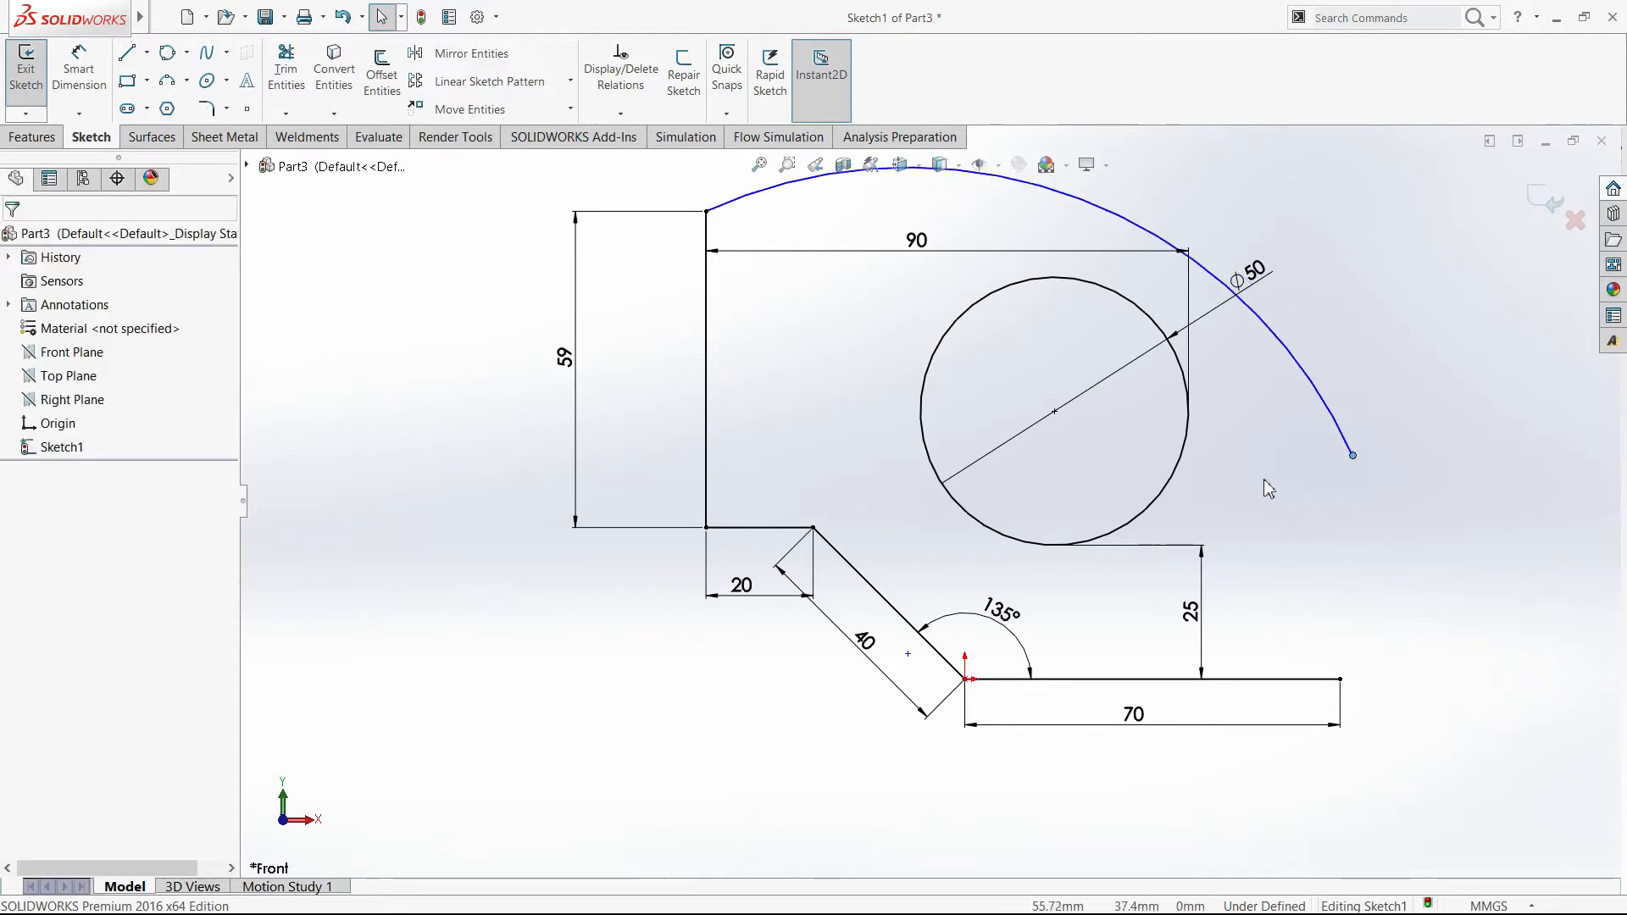
left_click(723, 208)
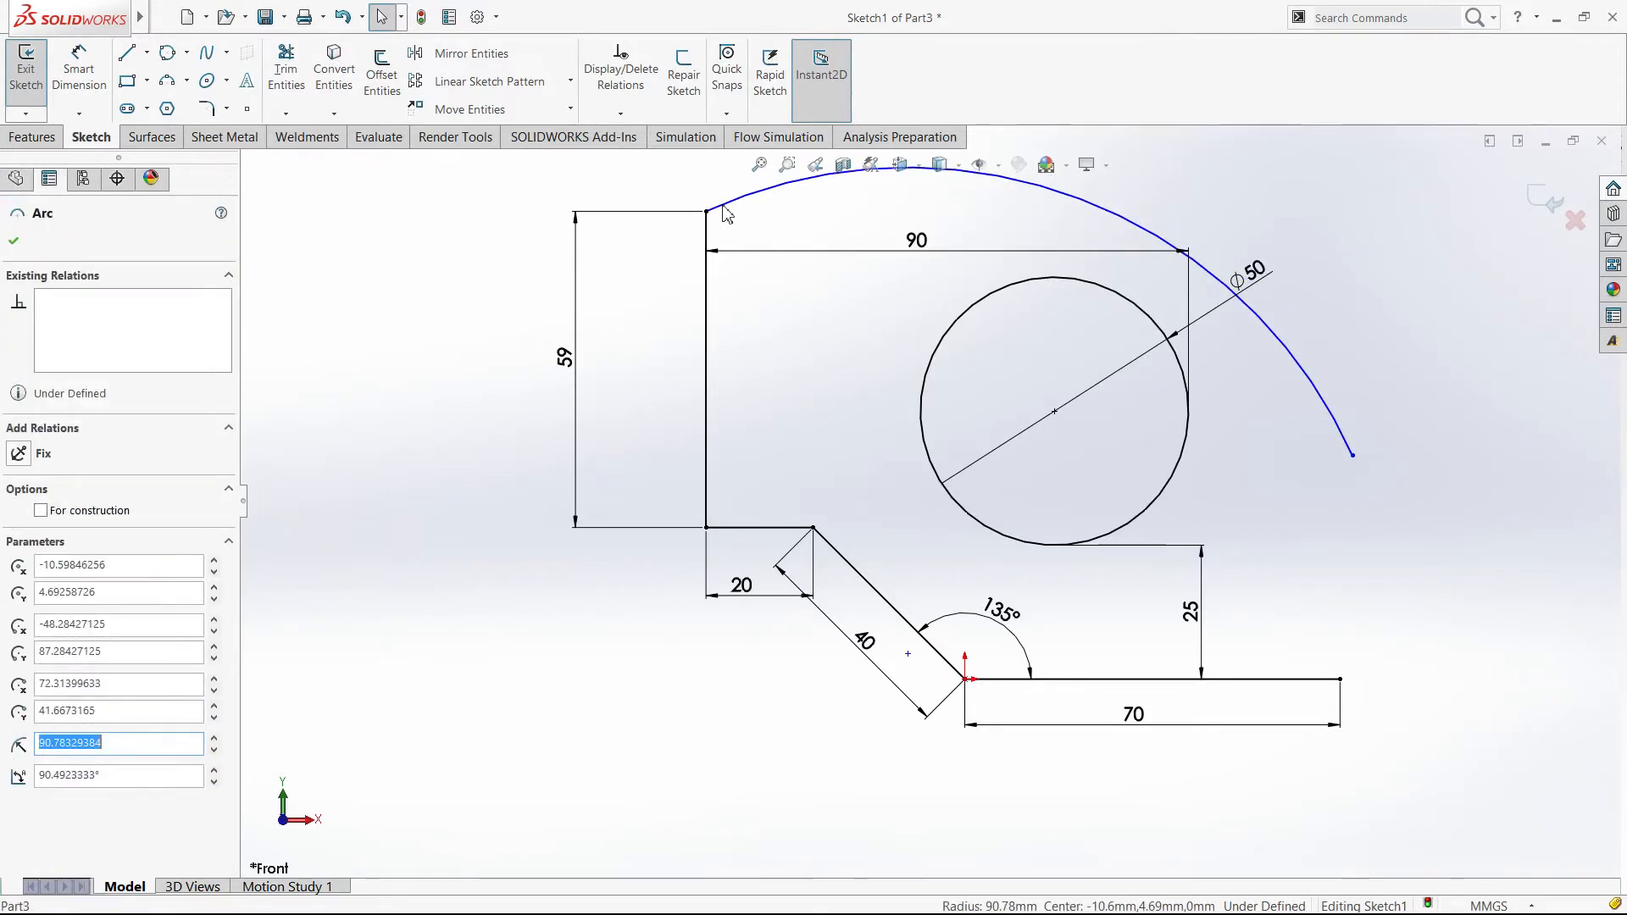
left_click(760, 222)
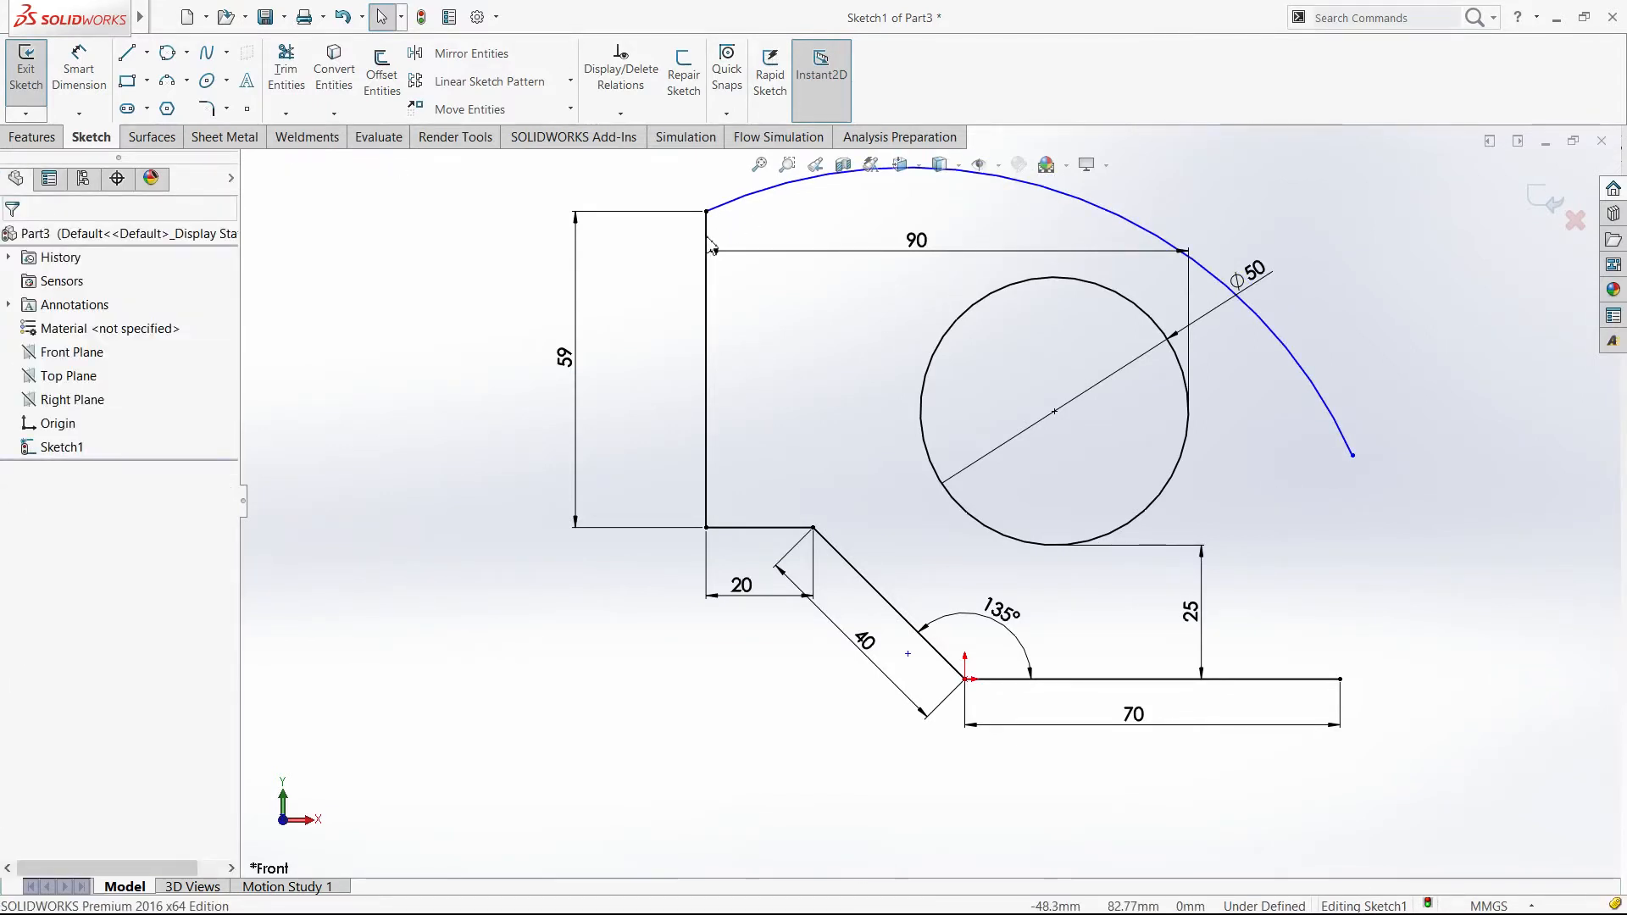
Step: Add a Tangent relation between the arc and the vertical line
left_click(708, 244)
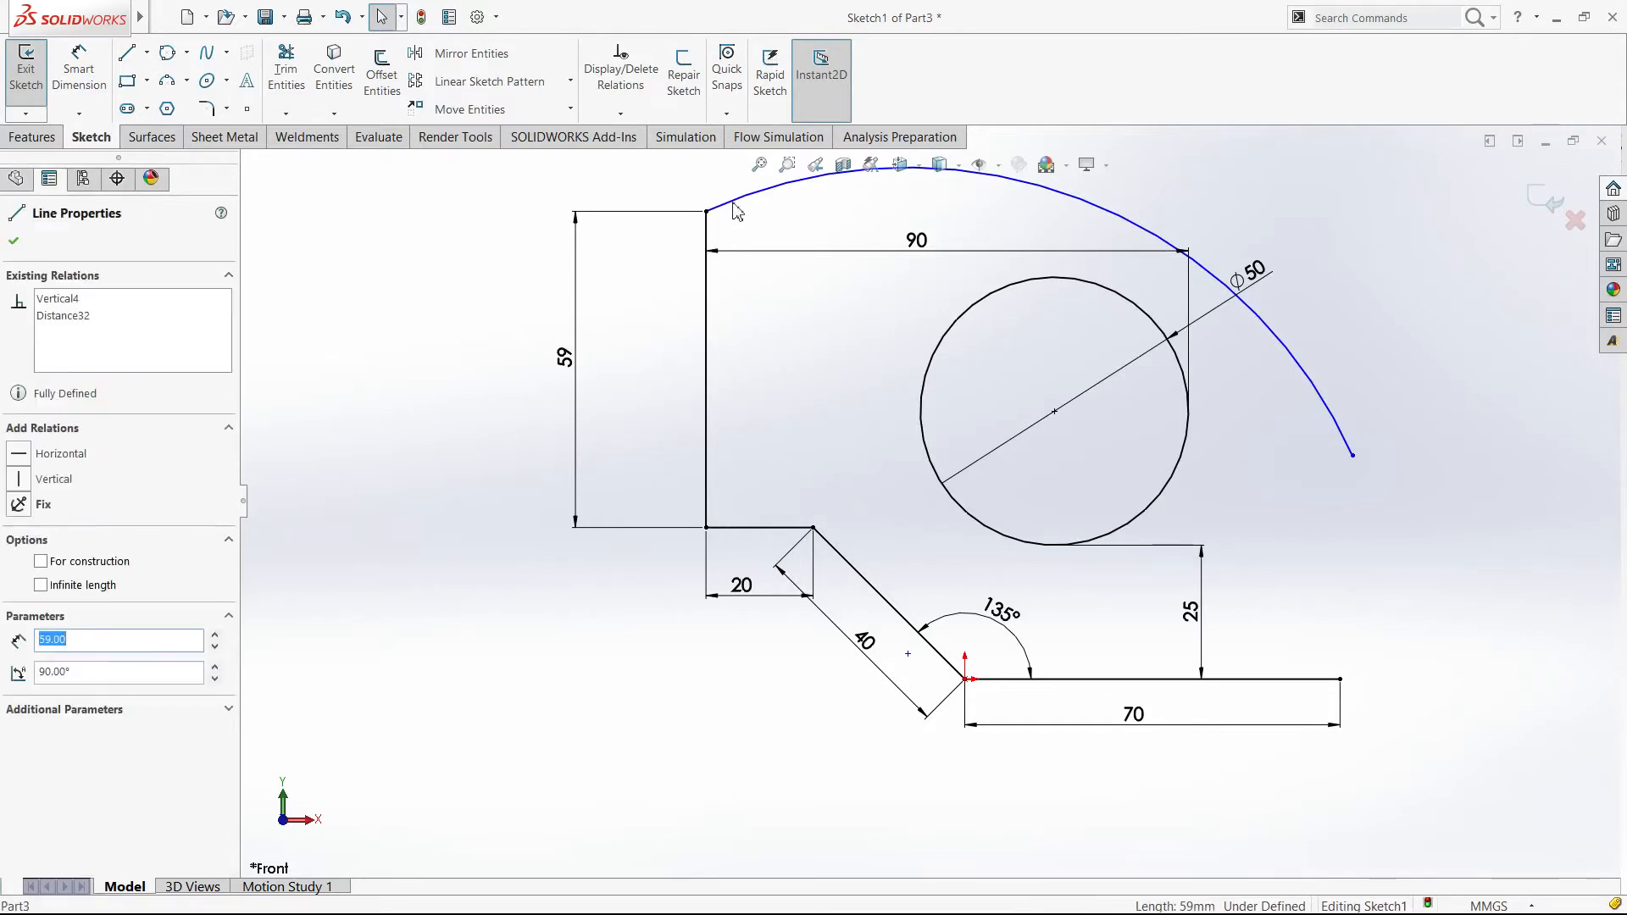
left_click(734, 205, "ctrl")
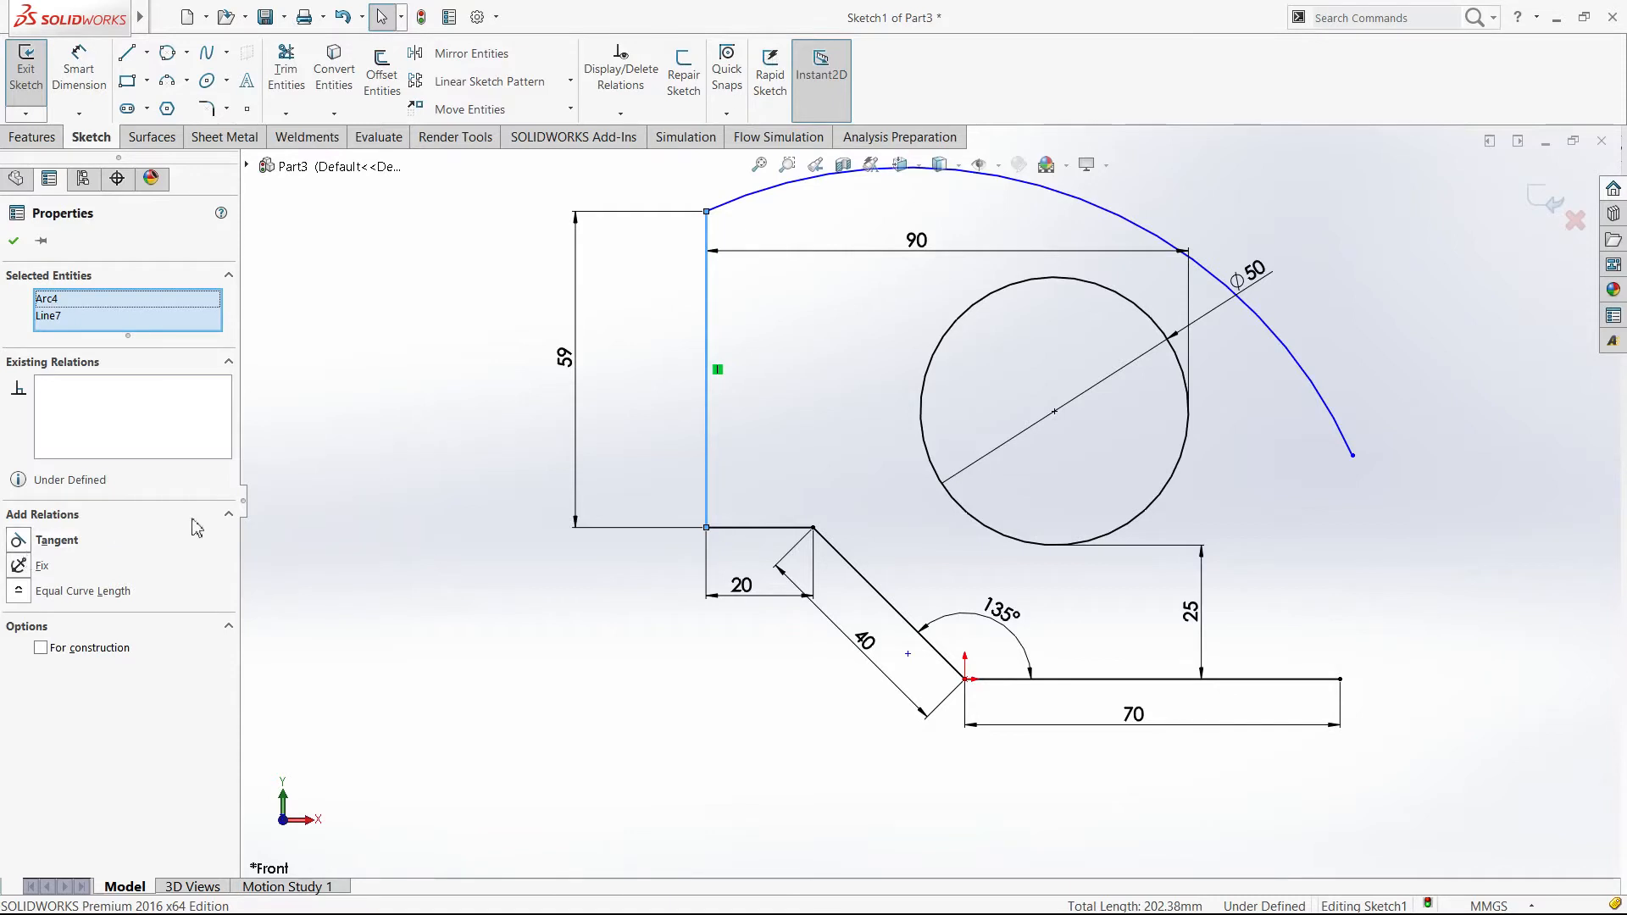
left_click(36, 539)
left_click(591, 434)
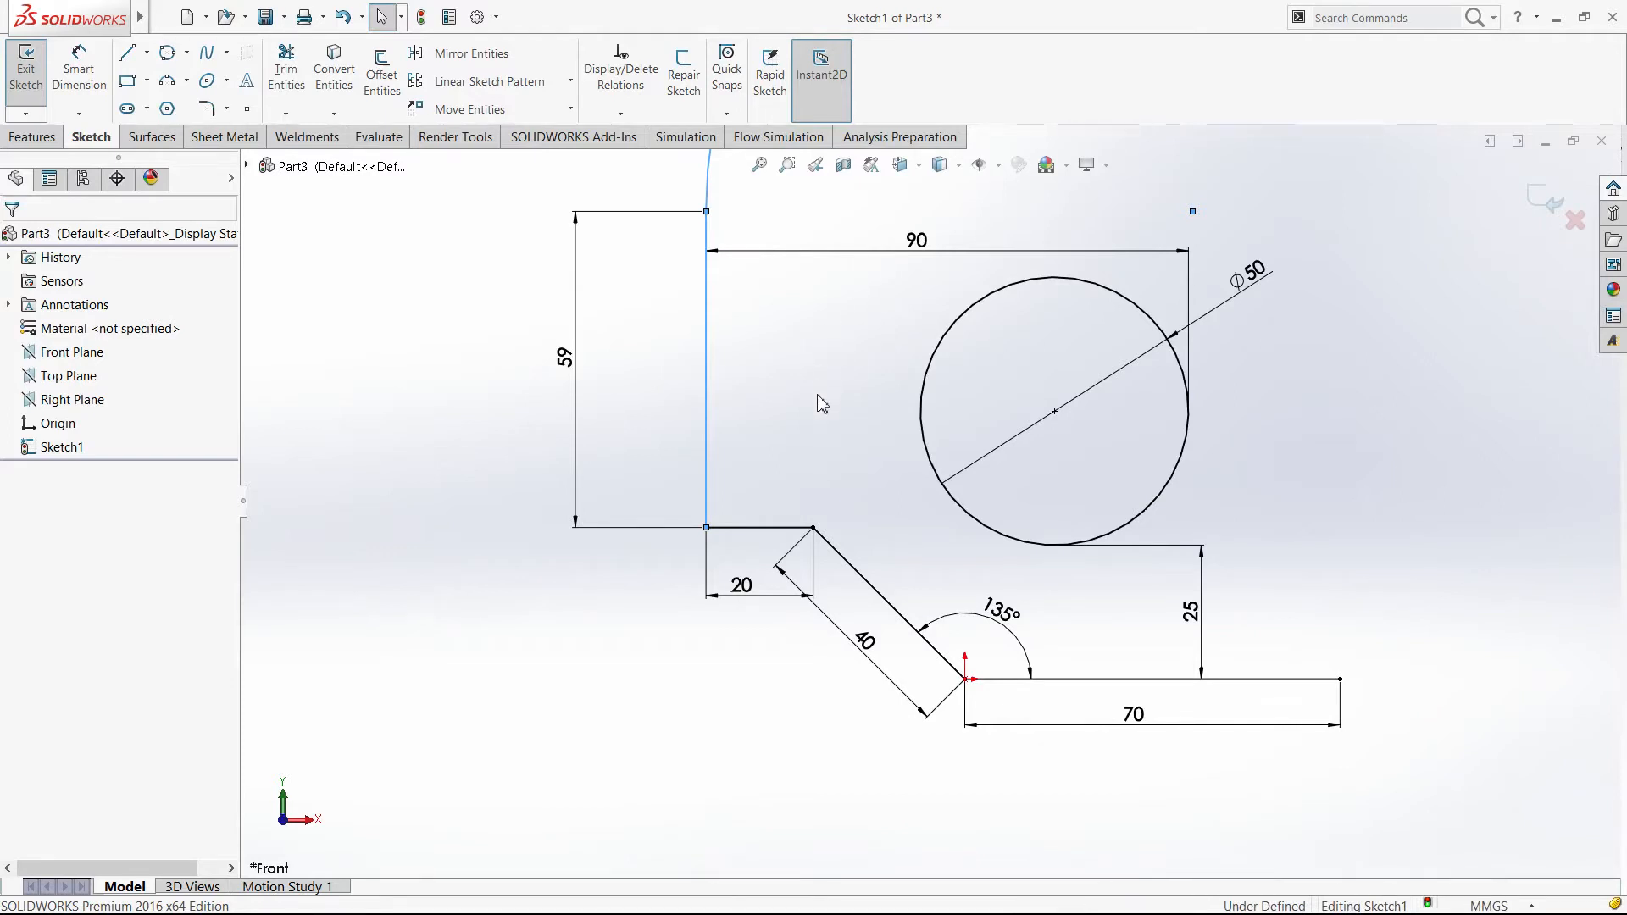
Step: Undo the tangent arc drawn from the vertical line's upper endpoint so that it is removed from the sketch
scroll(824, 341, "up", 4)
left_click(825, 341)
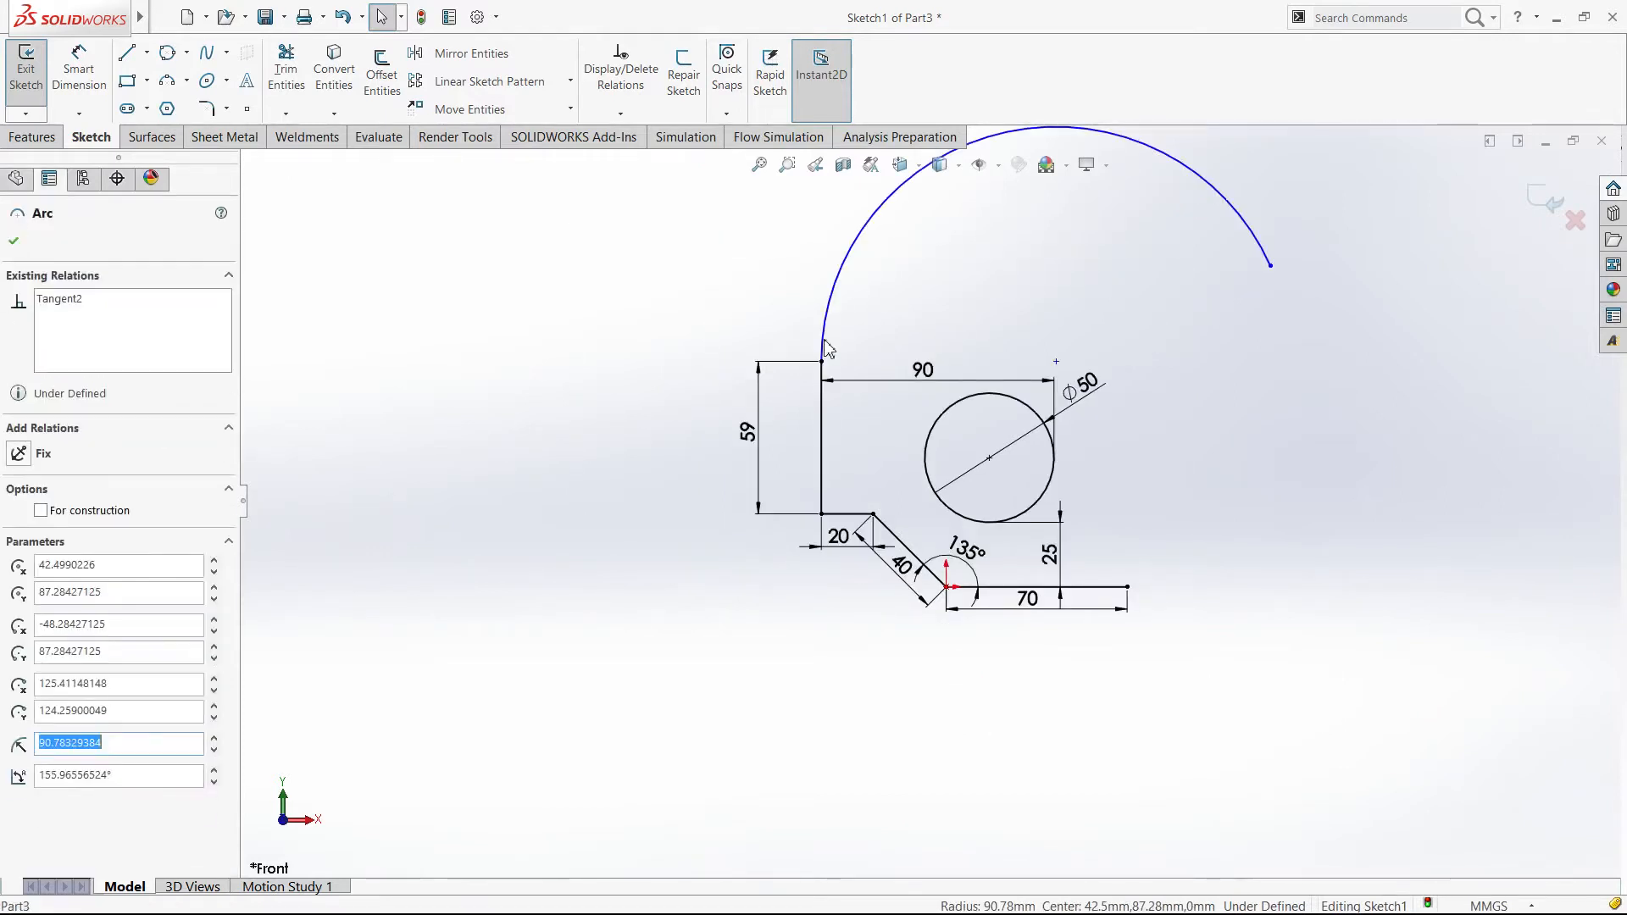
left_click(677, 364)
key("ctrl+z")
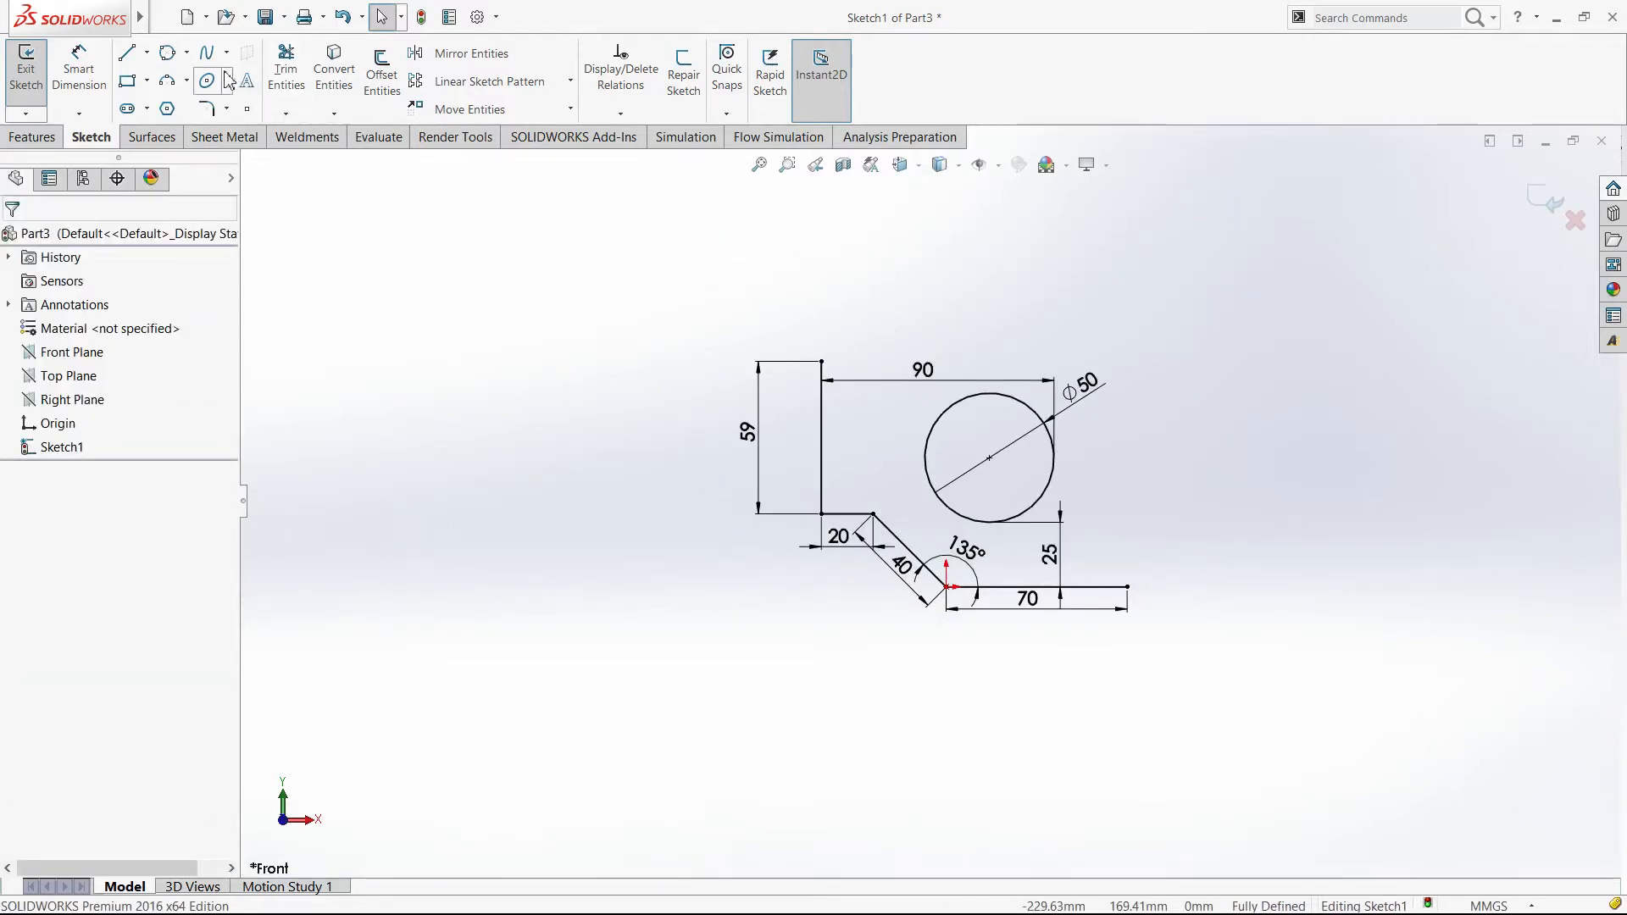
Step: Sketch a 3-point arc of about 96 mm radius from the vertical line's upper endpoint past the circle, and pull its free end upward
left_click(167, 80)
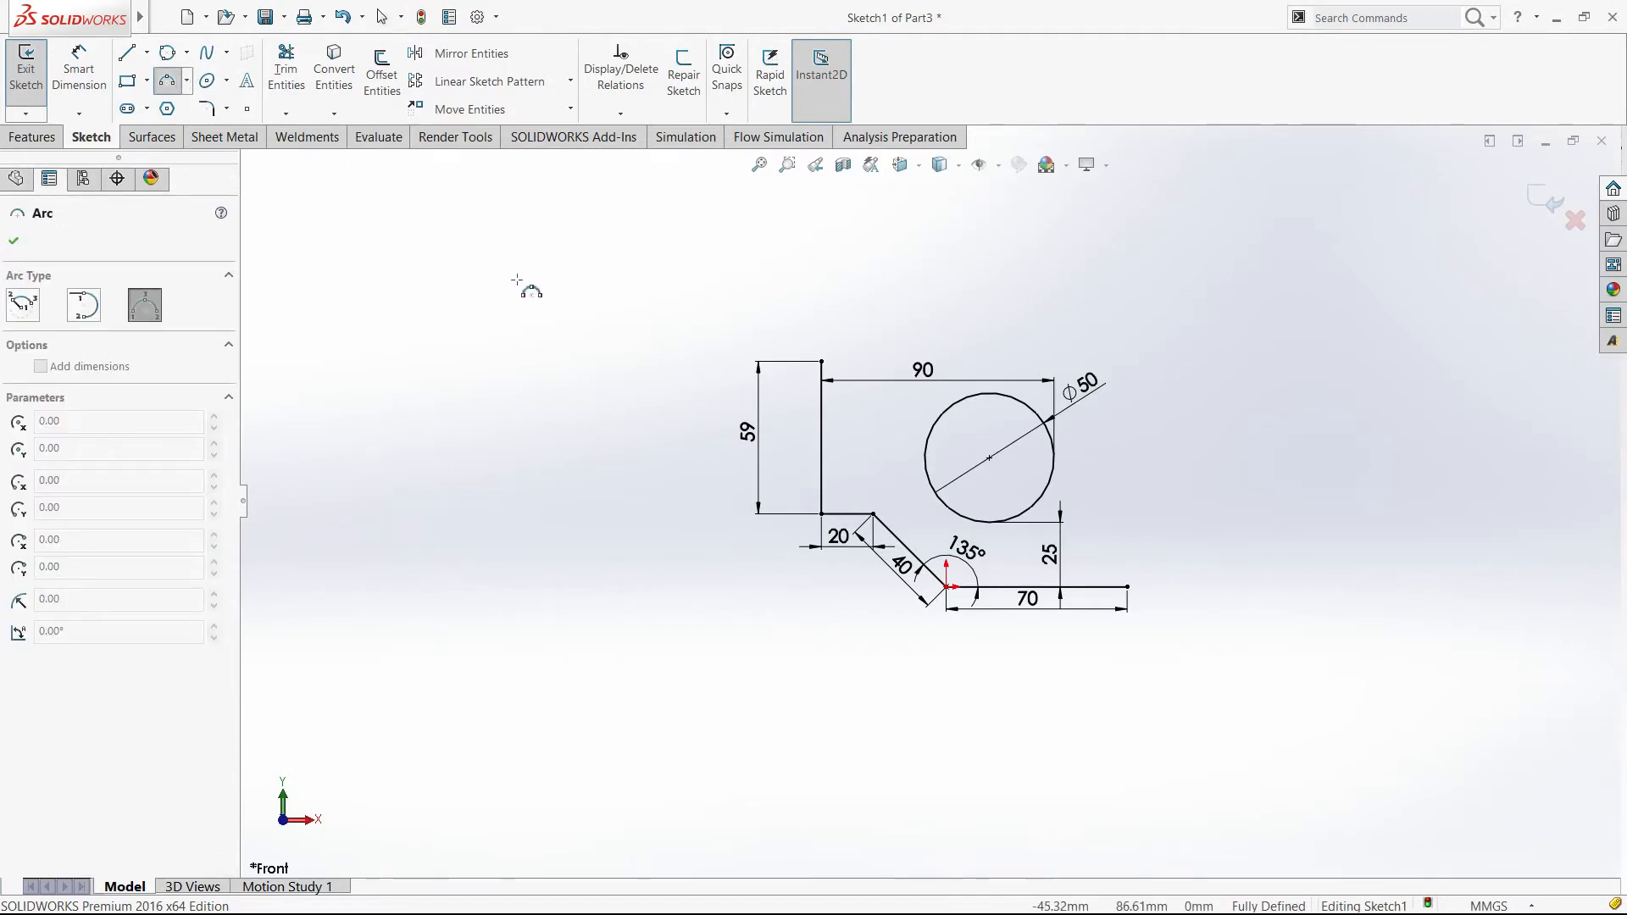
key("f")
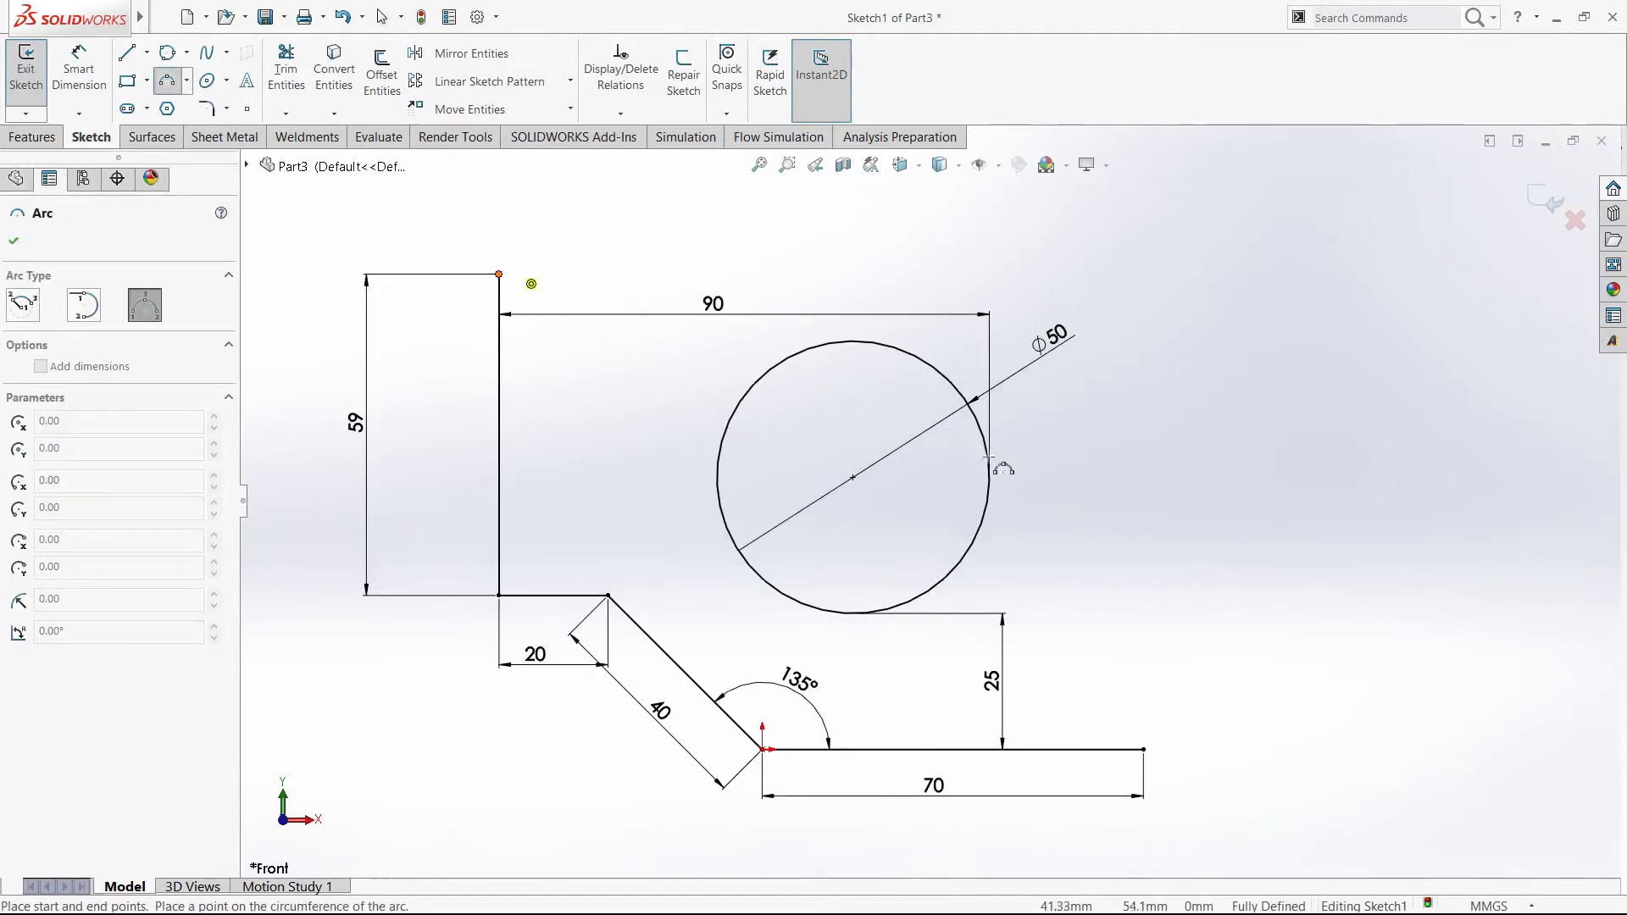
left_click(1089, 722)
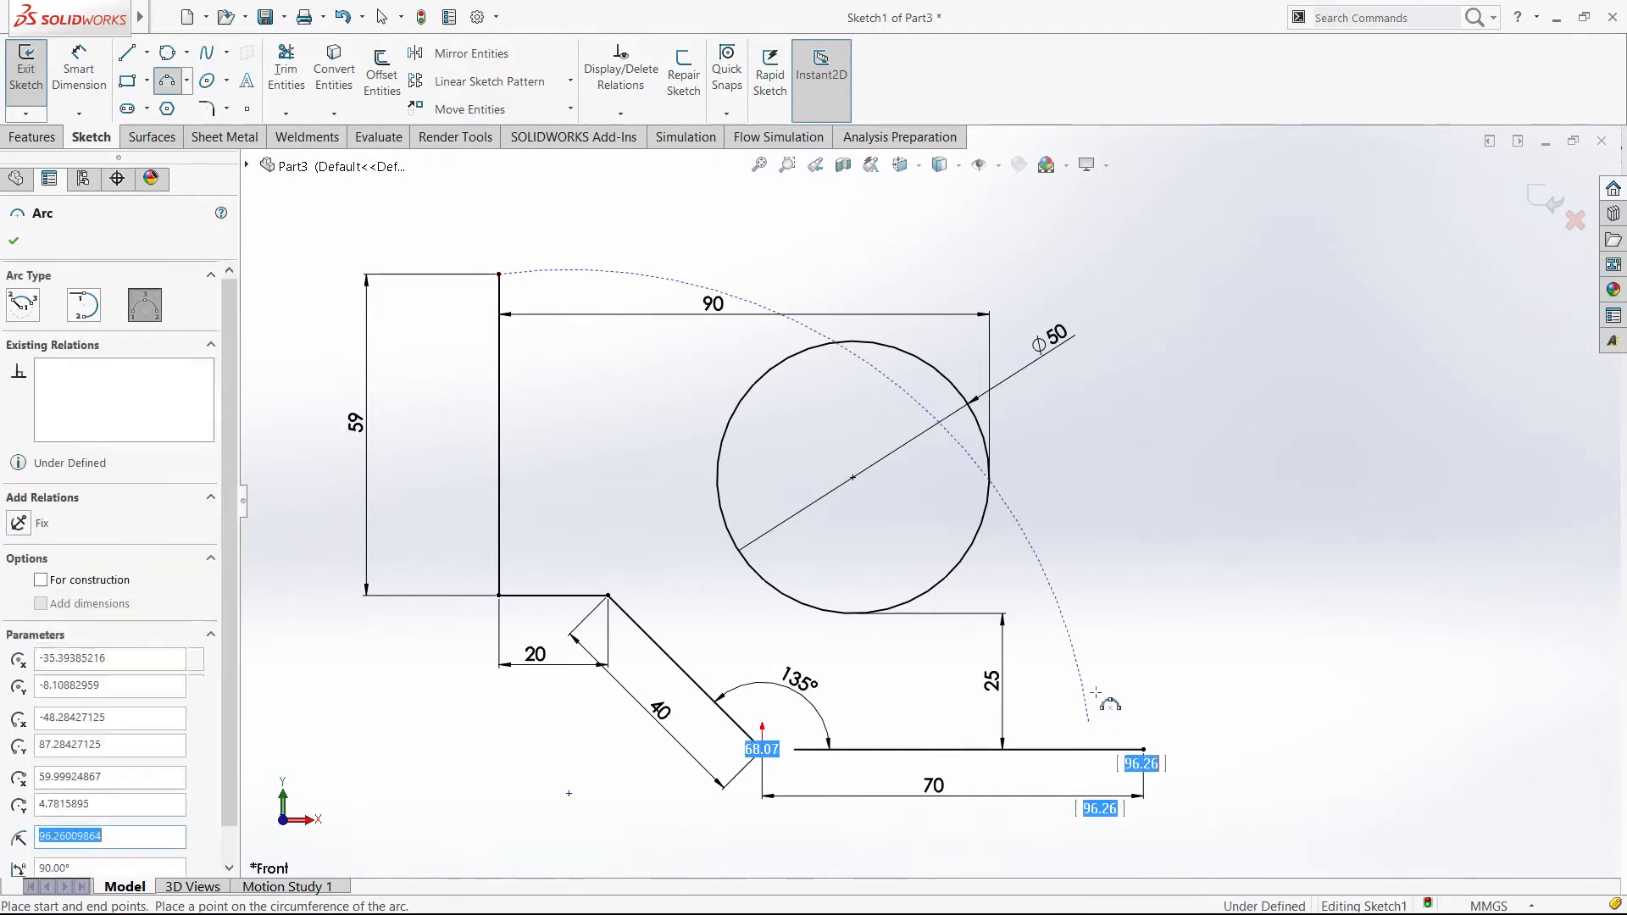
key("Escape")
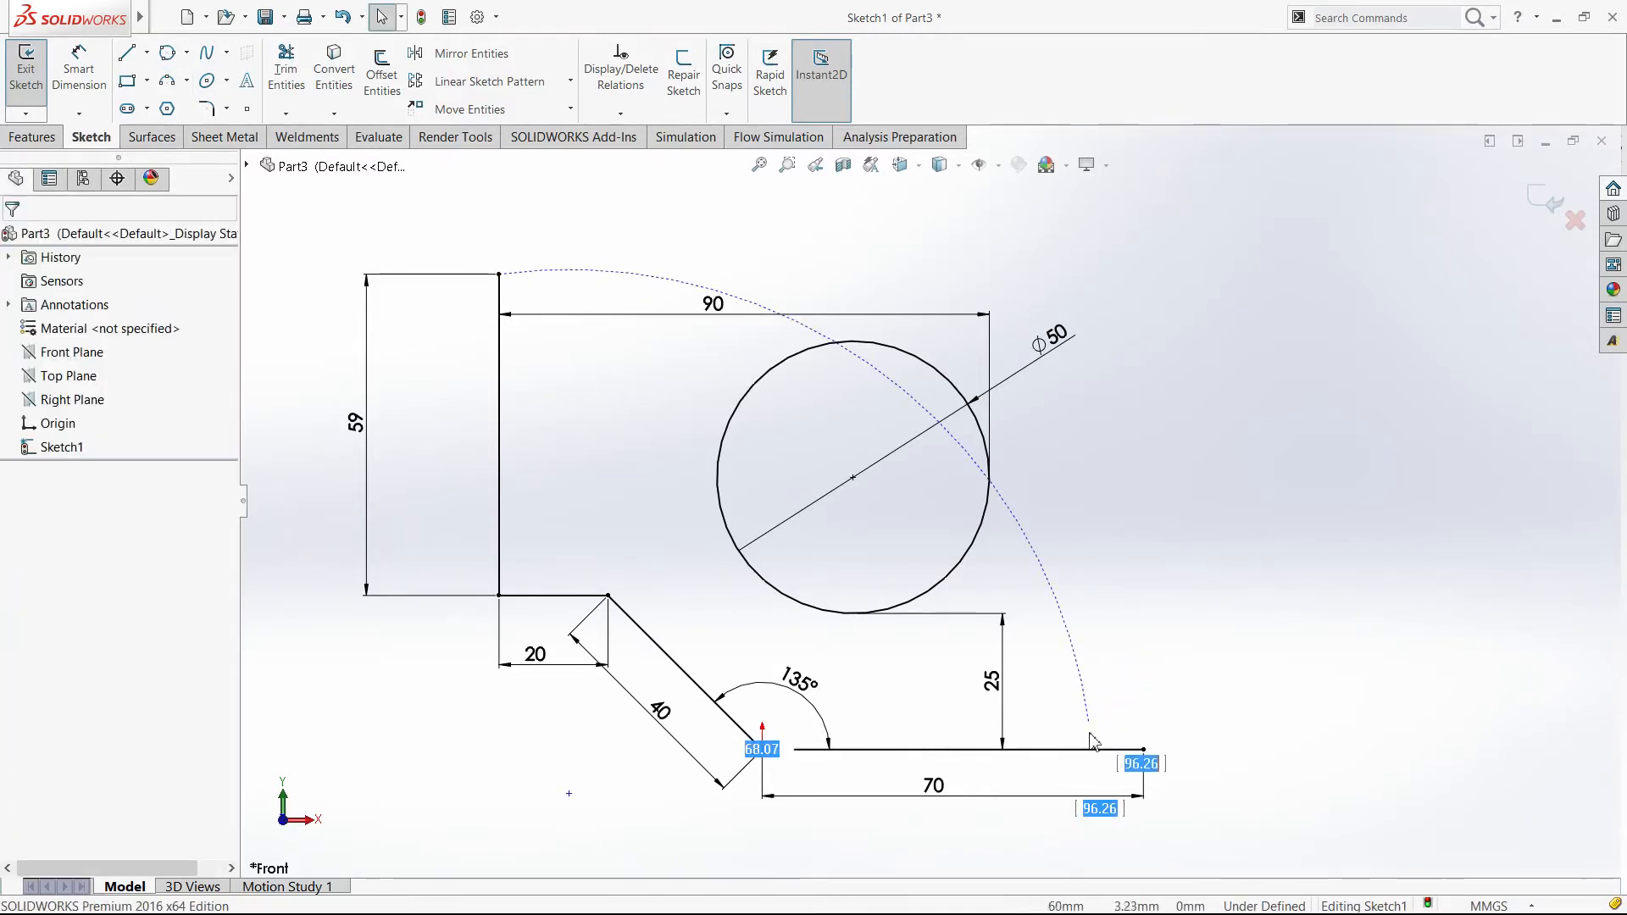
left_click_drag(1089, 723, 1207, 645)
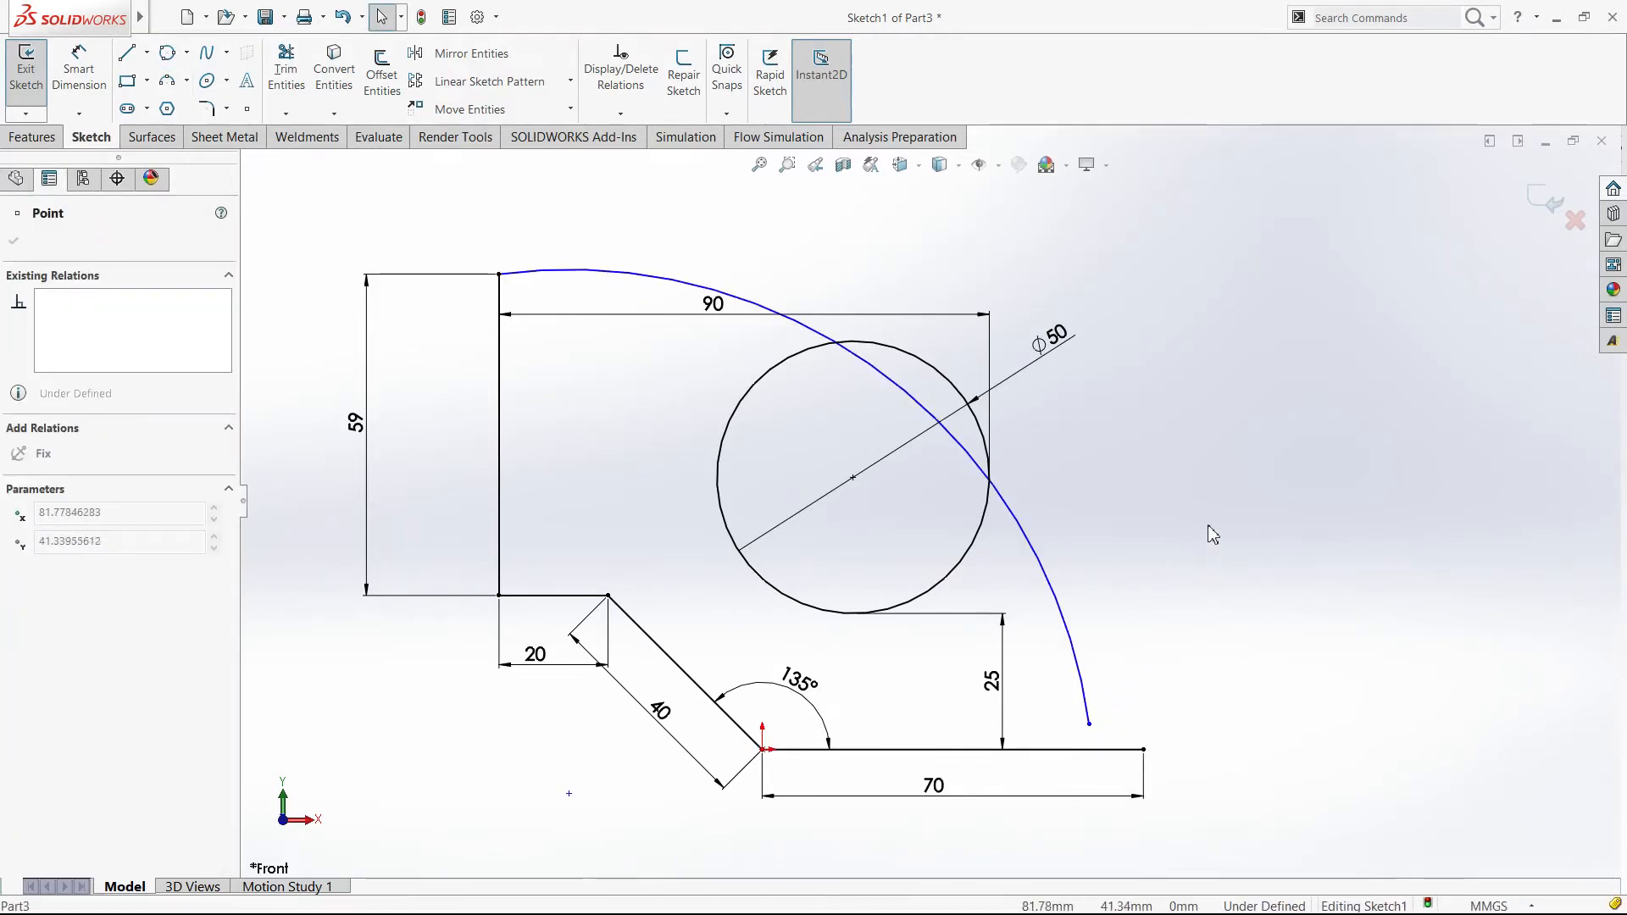
left_click_drag(1124, 496, 1123, 492)
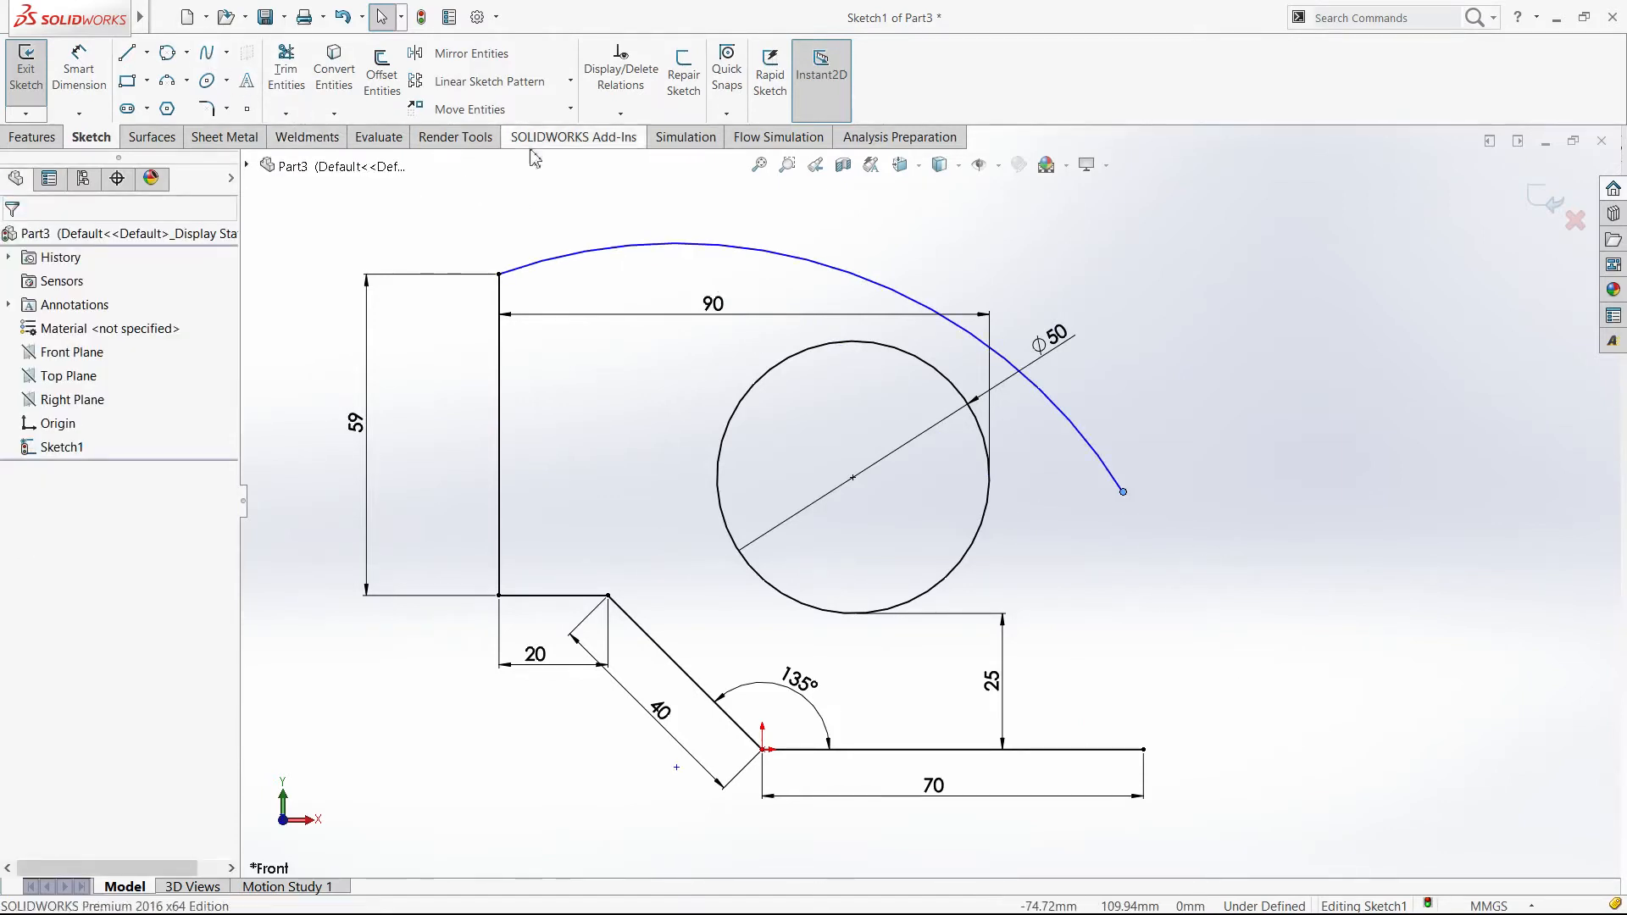
Step: Sketch a vertical line about 28 mm long up from the base line's free endpoint, and join the arc's free end to its top
key("l")
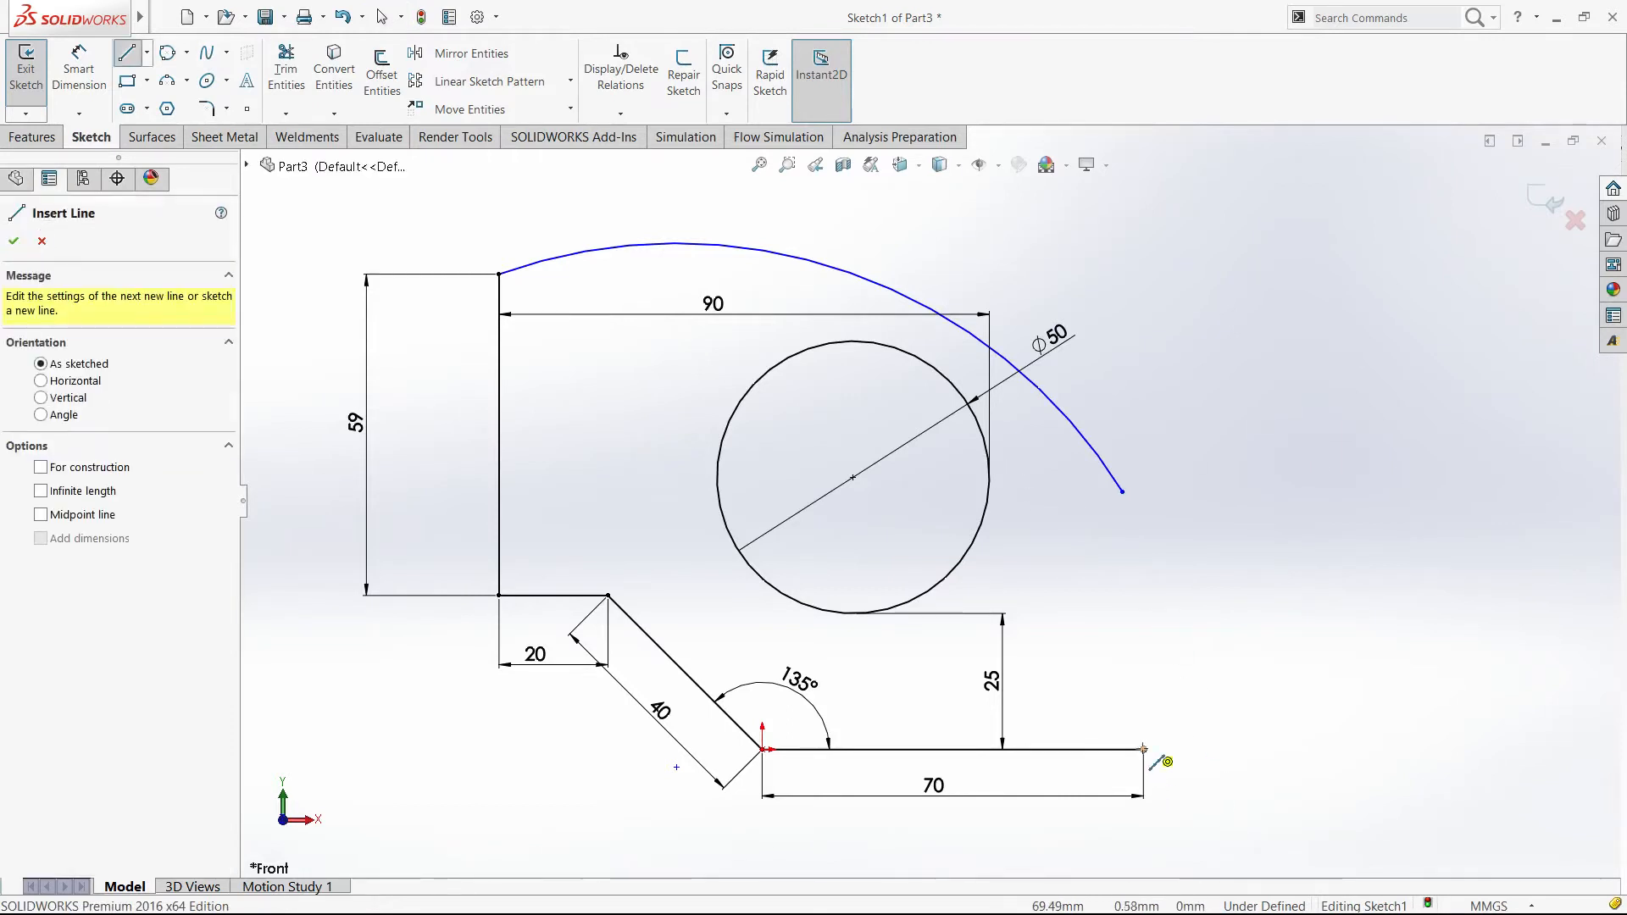
left_click(1143, 749)
key("Escape")
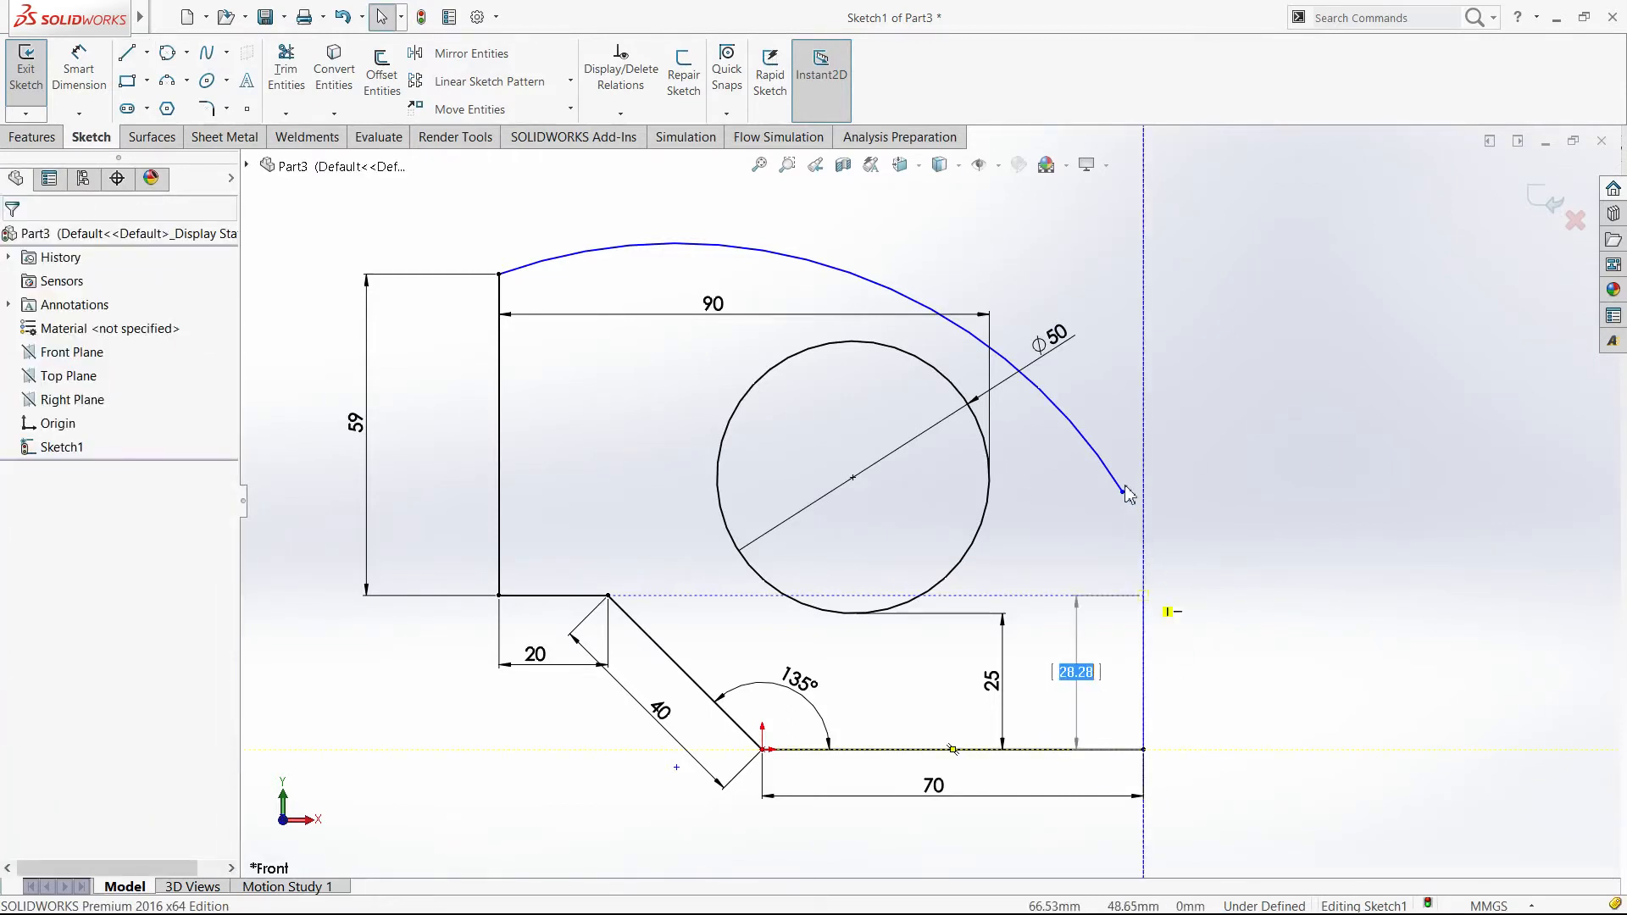
left_click_drag(1122, 492, 1135, 595)
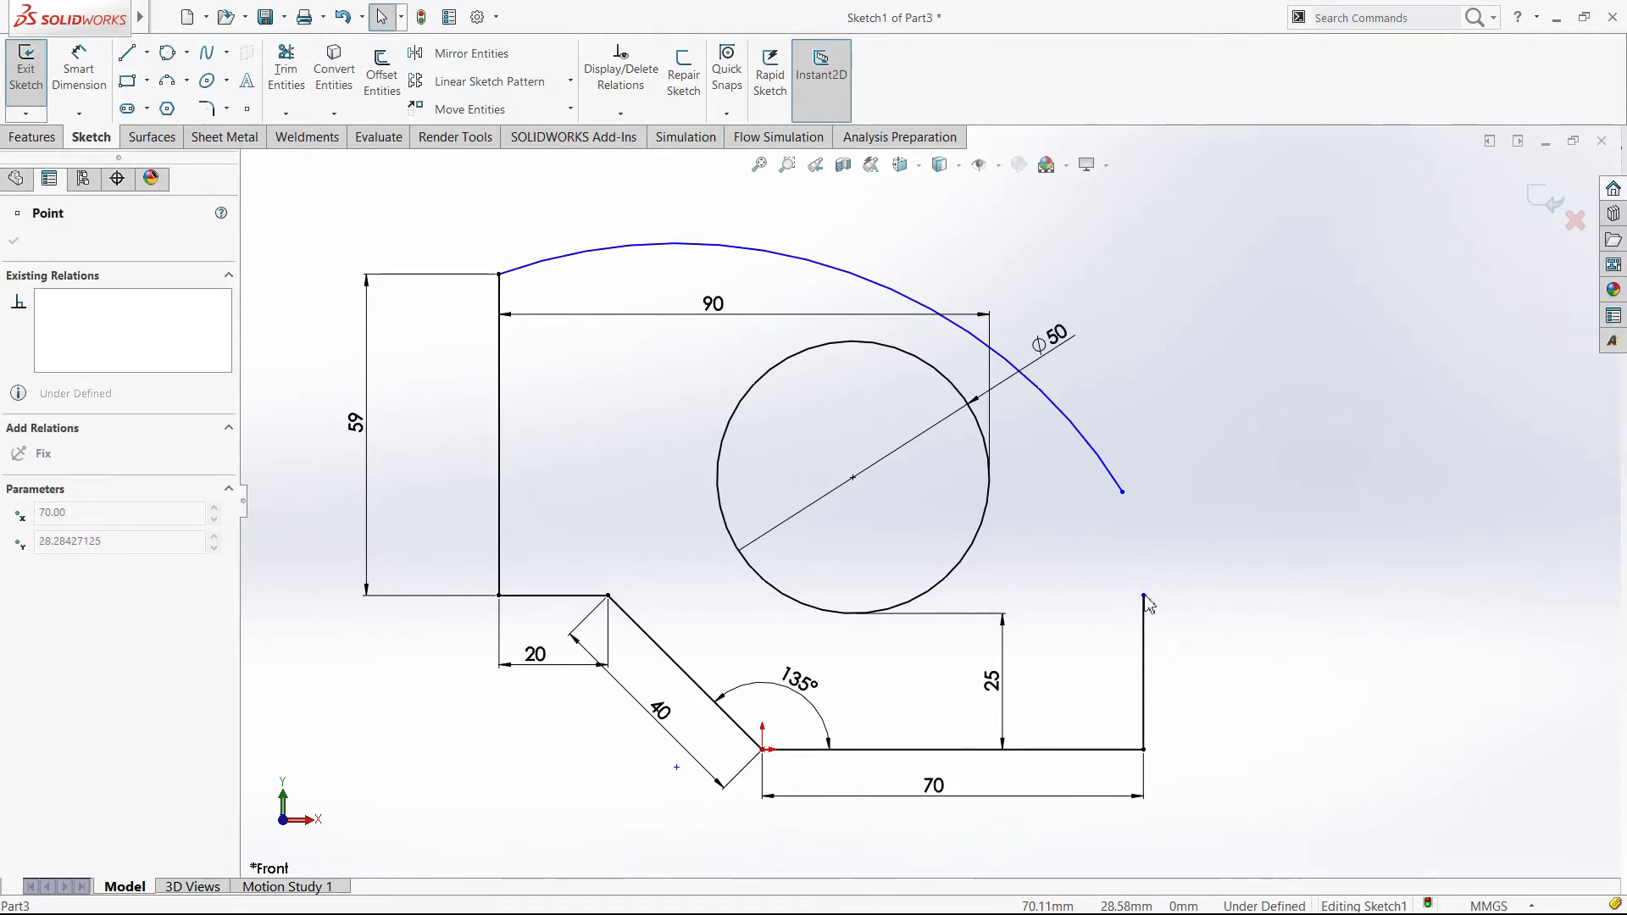
left_click_drag(1144, 597, 1143, 596)
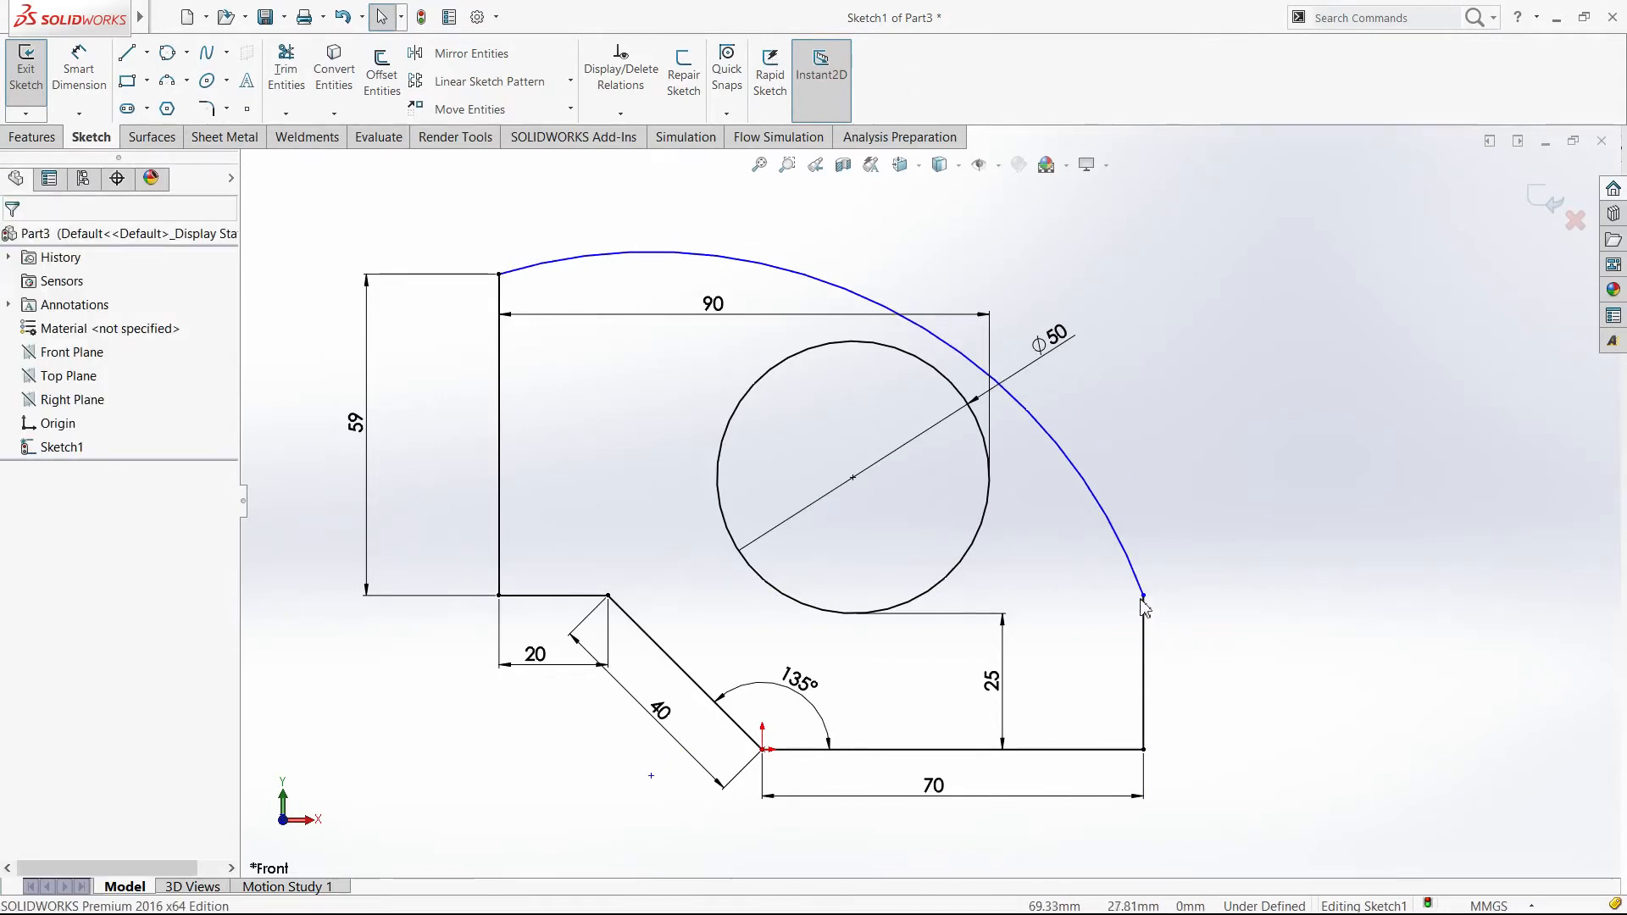
Step: Pull the joint between the arc and the short vertical line up to about 45 mm above the base line
left_click(1143, 599)
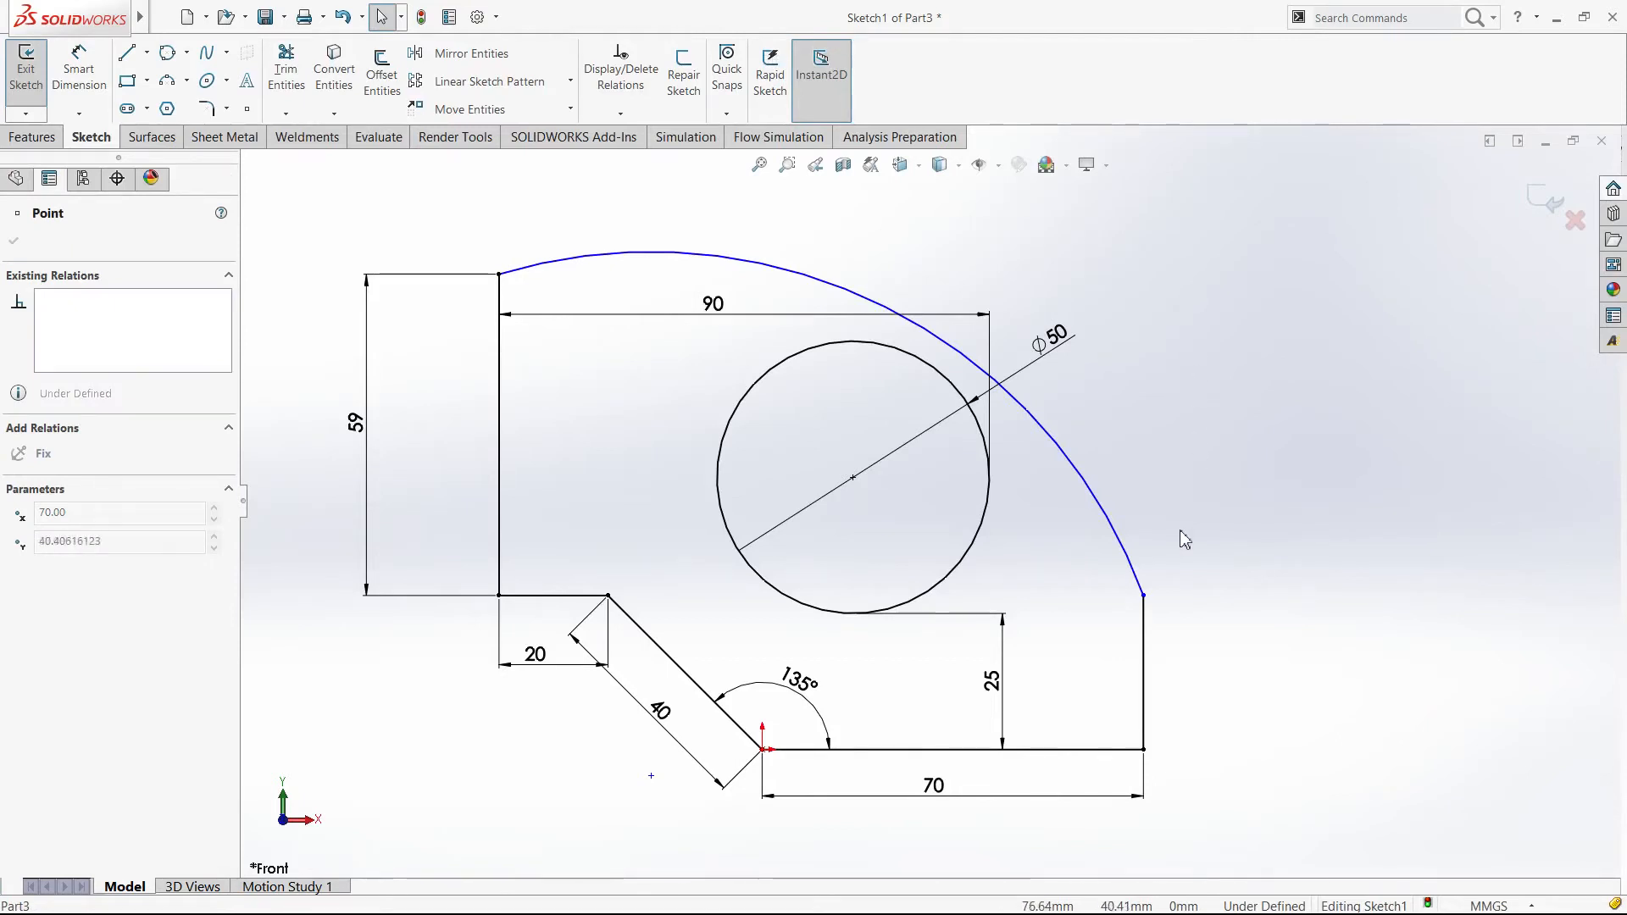
left_click_drag(1180, 534, 1170, 503)
left_click(1250, 657)
Step: Dimension the vertical line under the arc's end at 50 mm and place the dimension close beside the line
right_click_drag(1250, 652, 1223, 337)
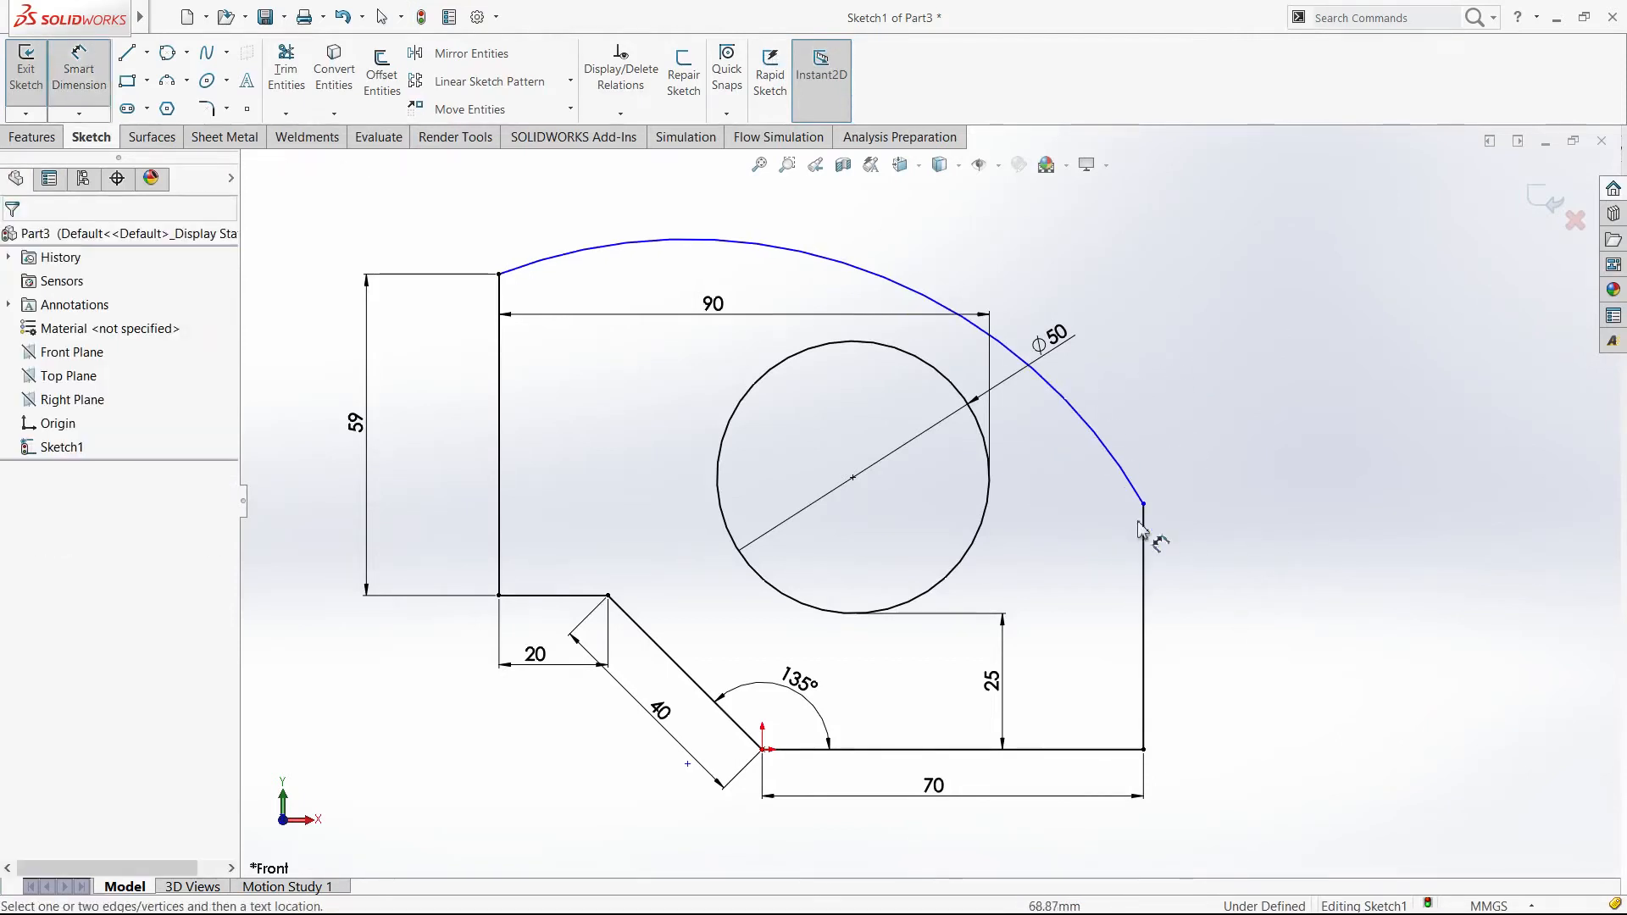
left_click(1144, 559)
left_click(1196, 563)
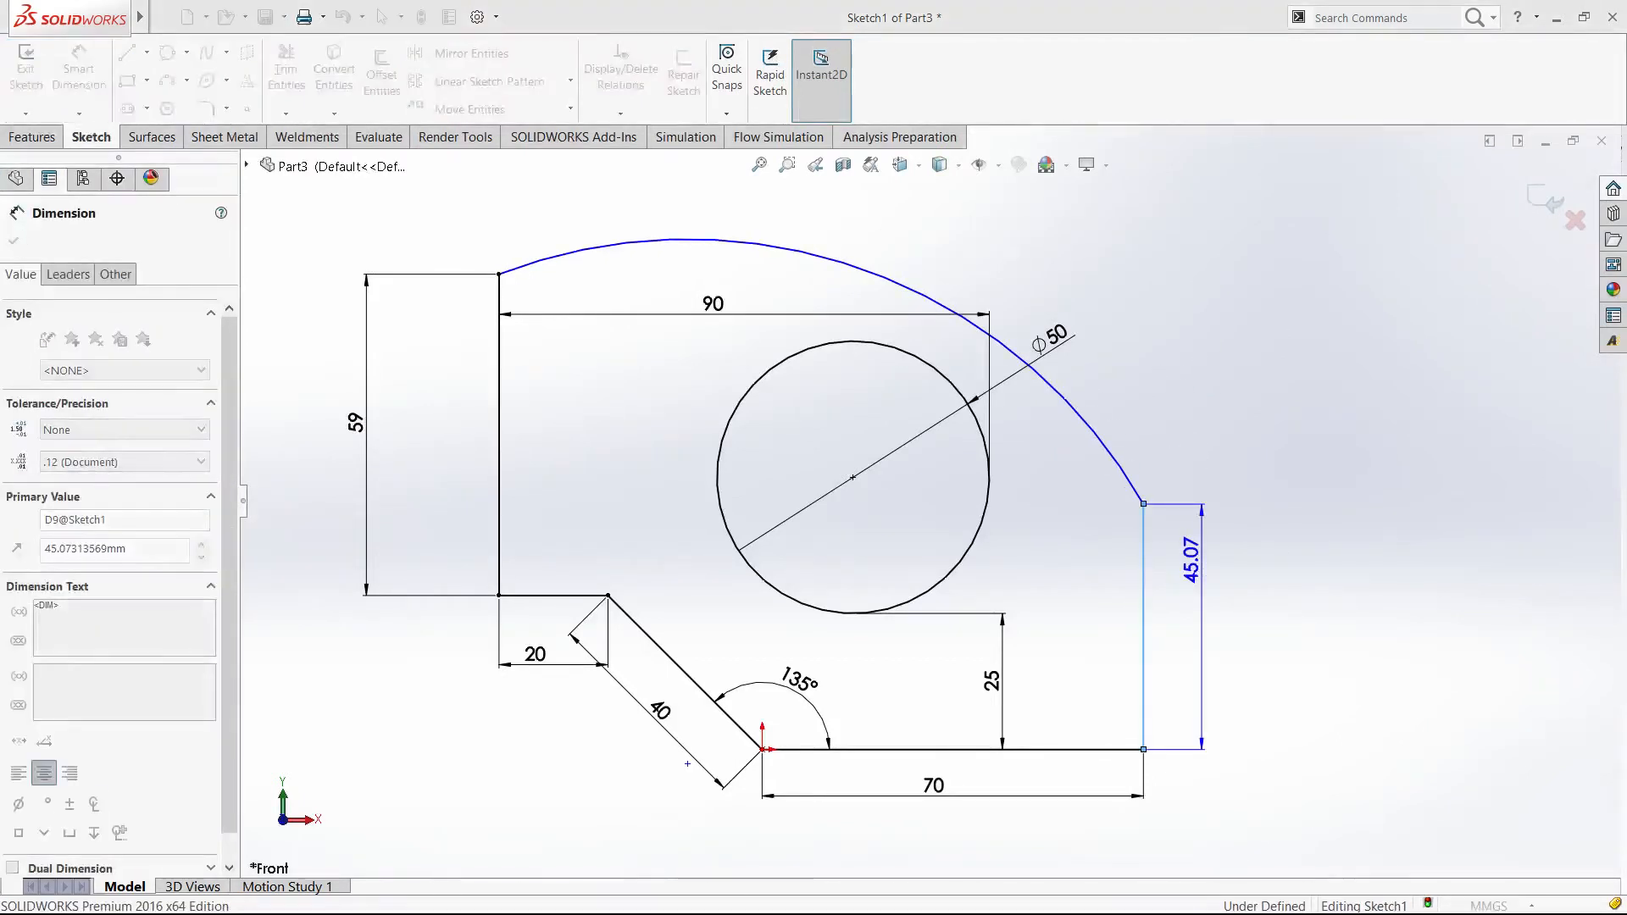
type("50")
key("Return")
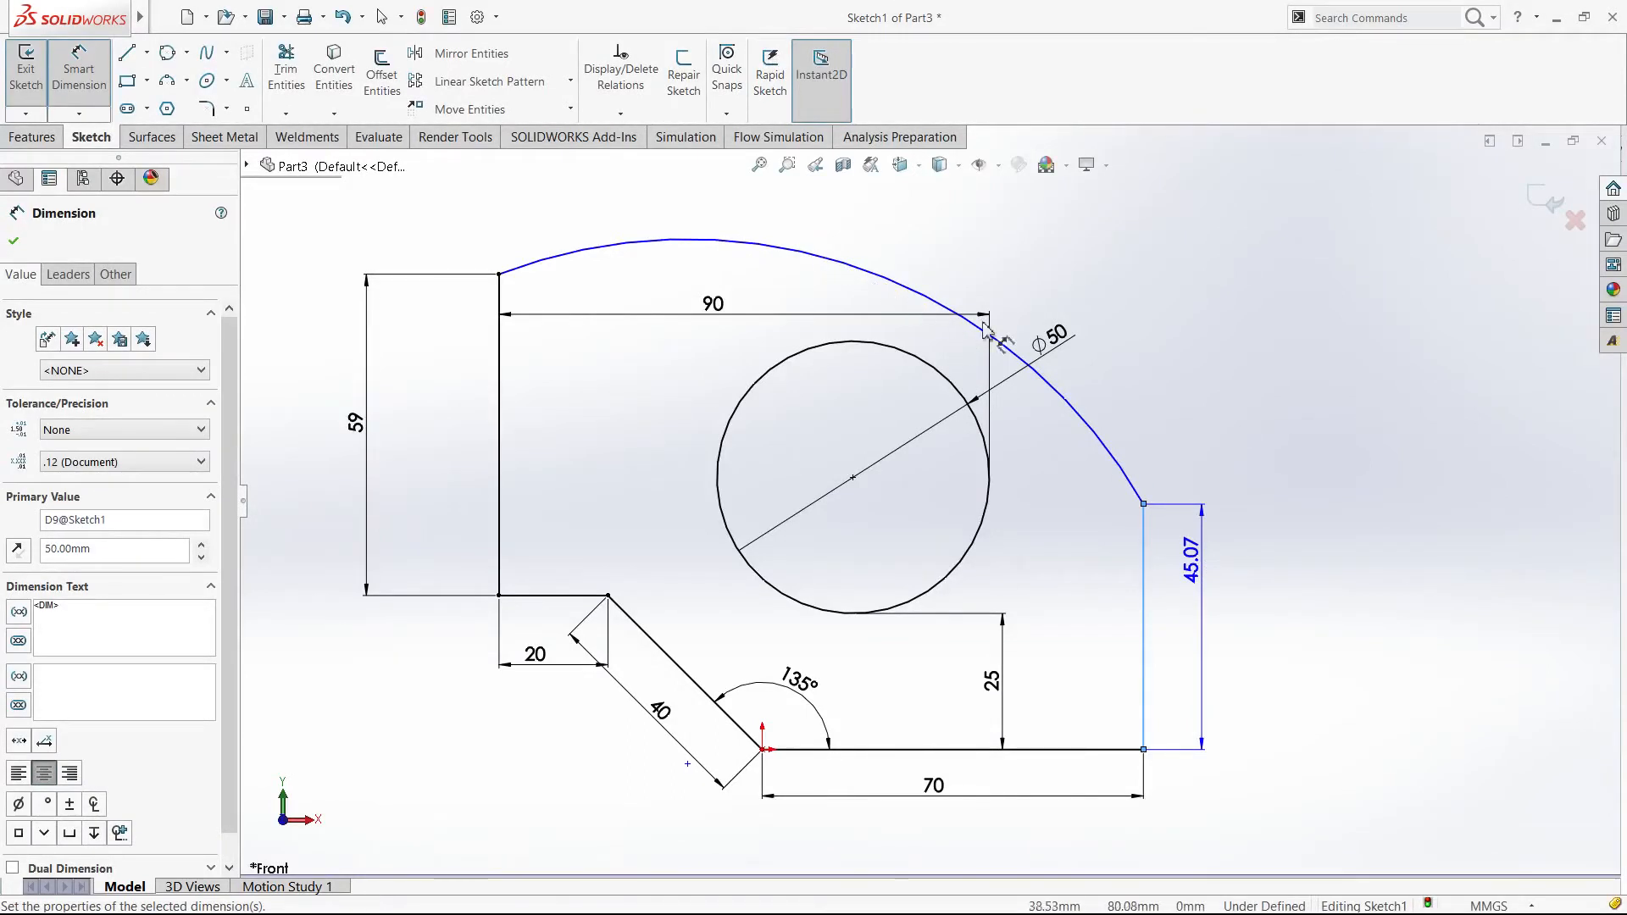
key("Escape")
left_click_drag(1192, 555, 1180, 629)
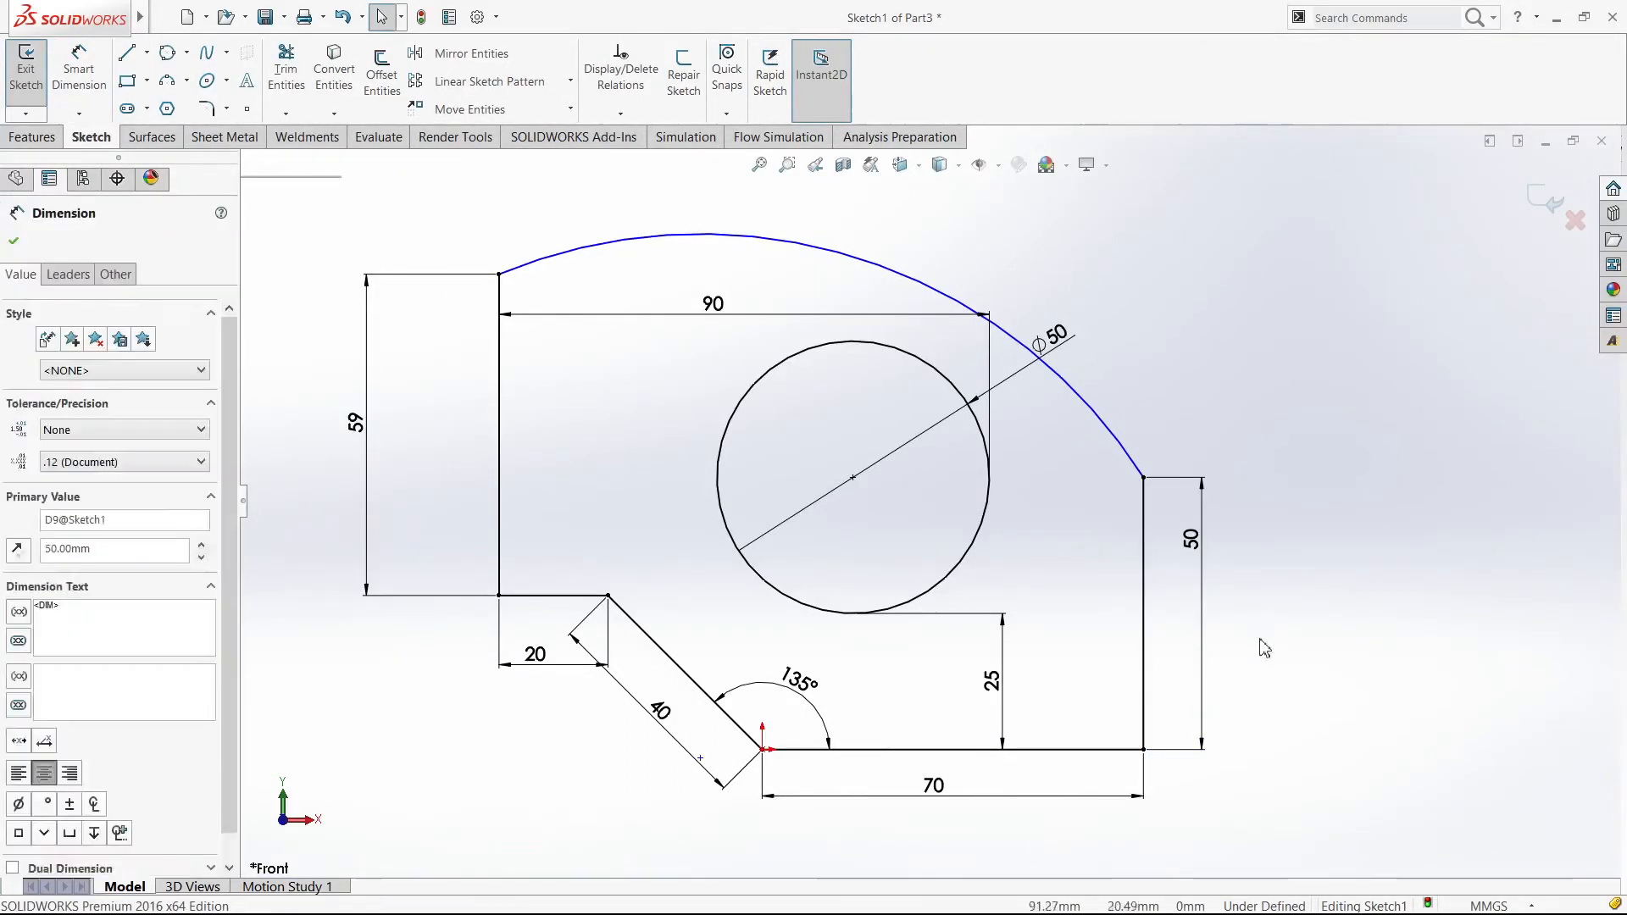
left_click(1258, 640)
Step: Pull the arc outward between its fixed endpoints to a radius of about 83 mm
left_click(1078, 399)
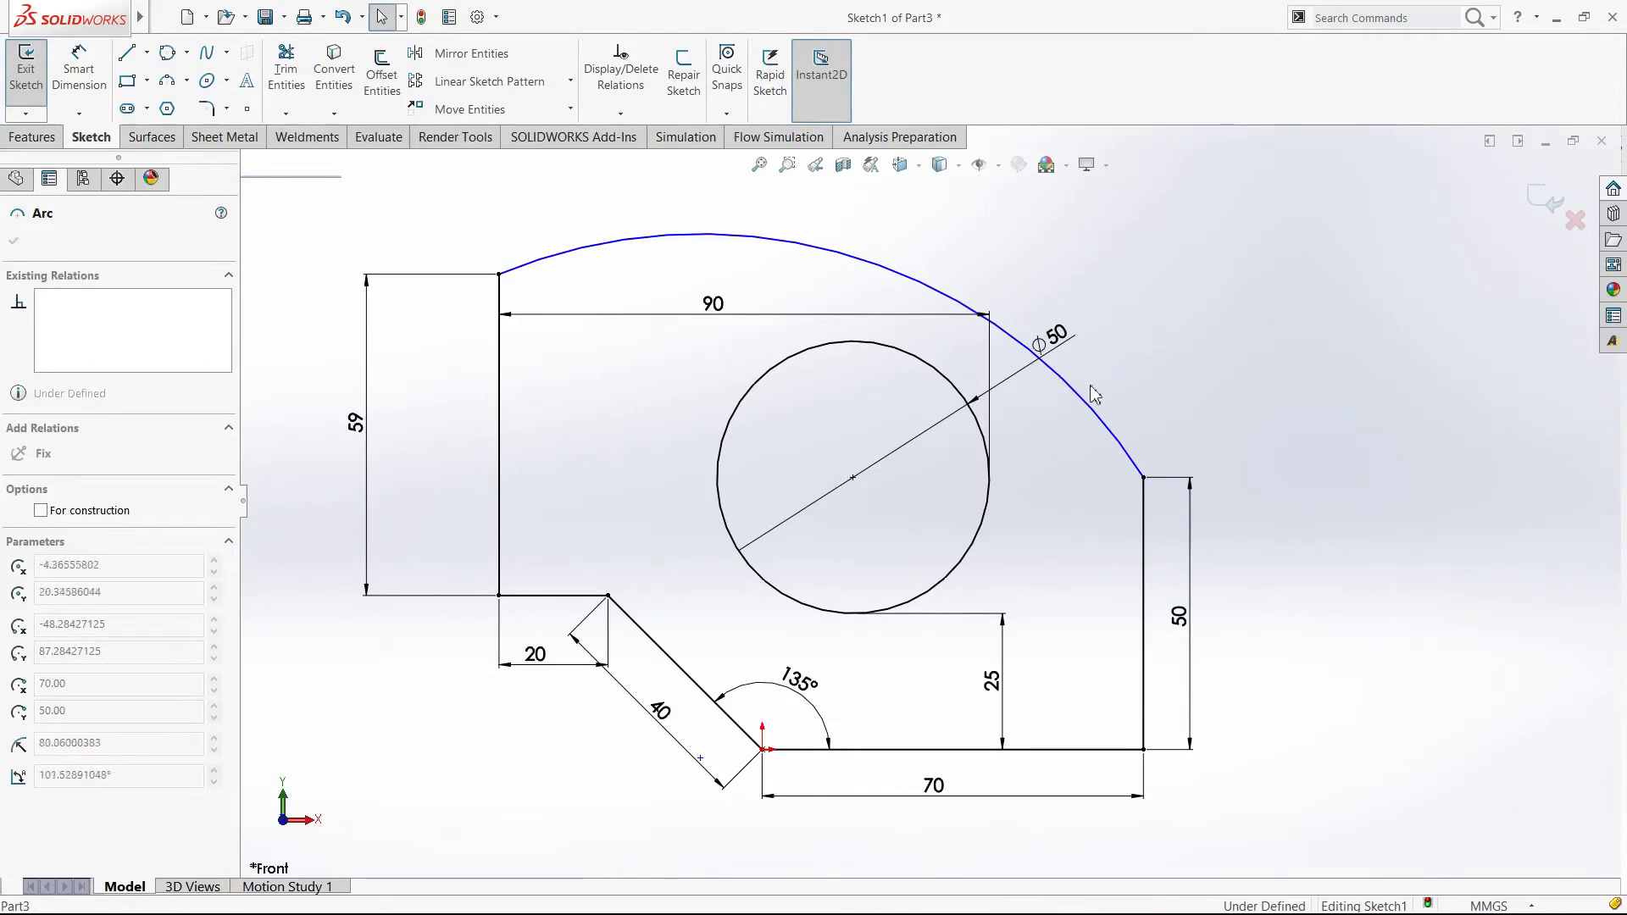
mouse_move(1051, 403)
left_mouse_down()
mouse_move(1128, 362)
mouse_move(1111, 396)
mouse_move(1133, 360)
mouse_move(1070, 454)
mouse_move(1108, 412)
left_mouse_up()
left_click(1276, 509)
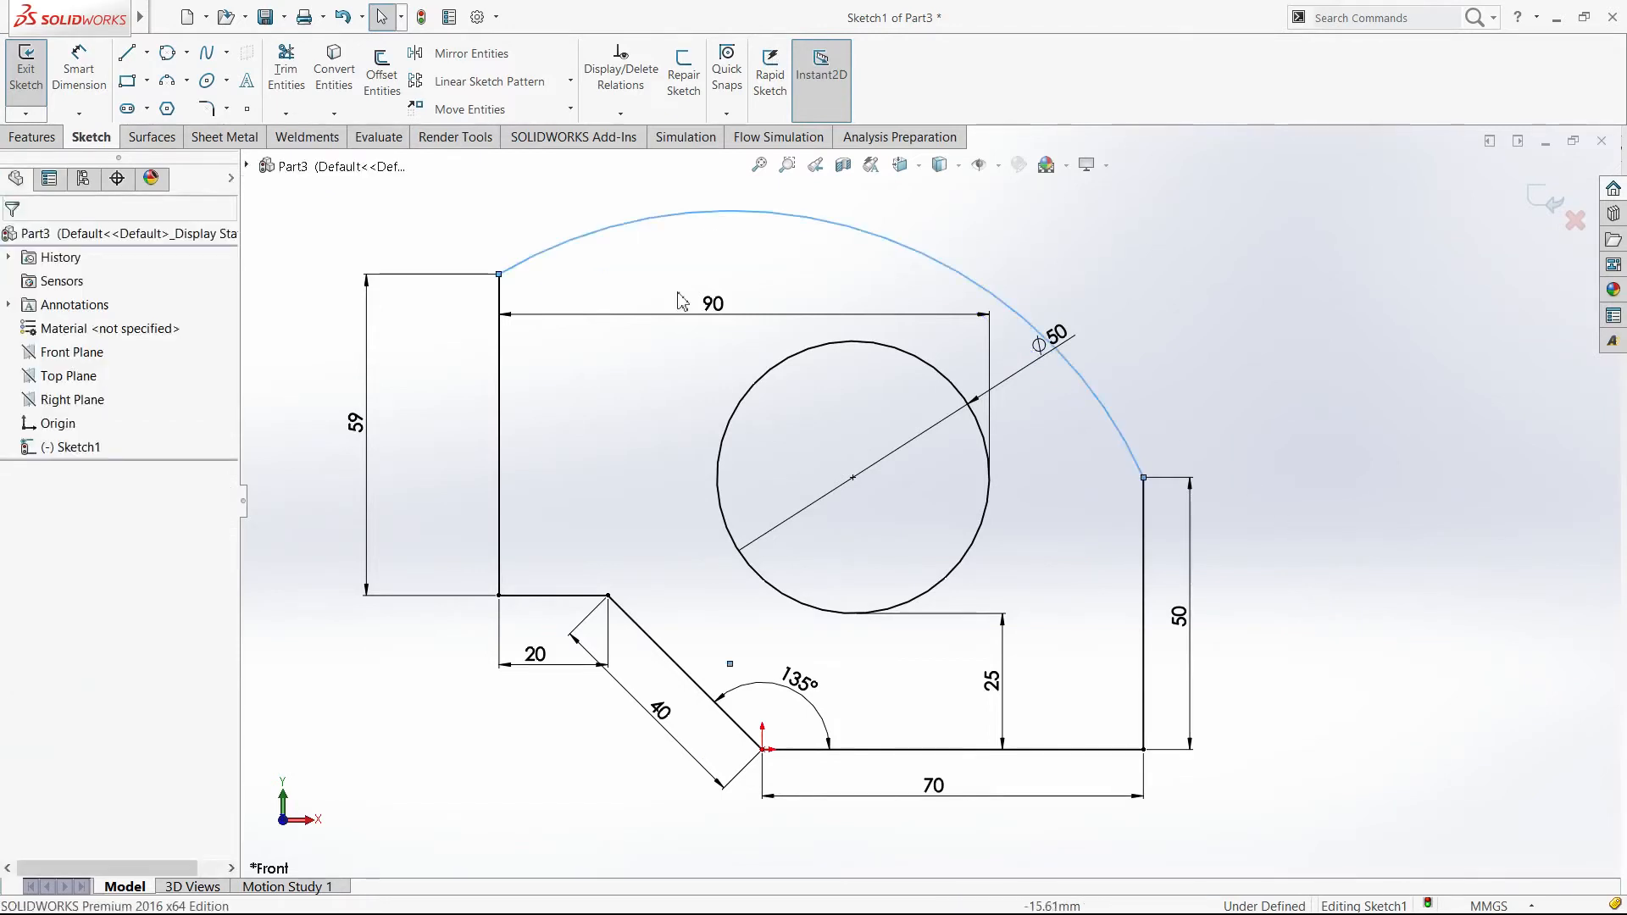
Step: Dimension the distance between the circle and the large arc, placing the dimension near the circle's lower part
left_click(83, 74)
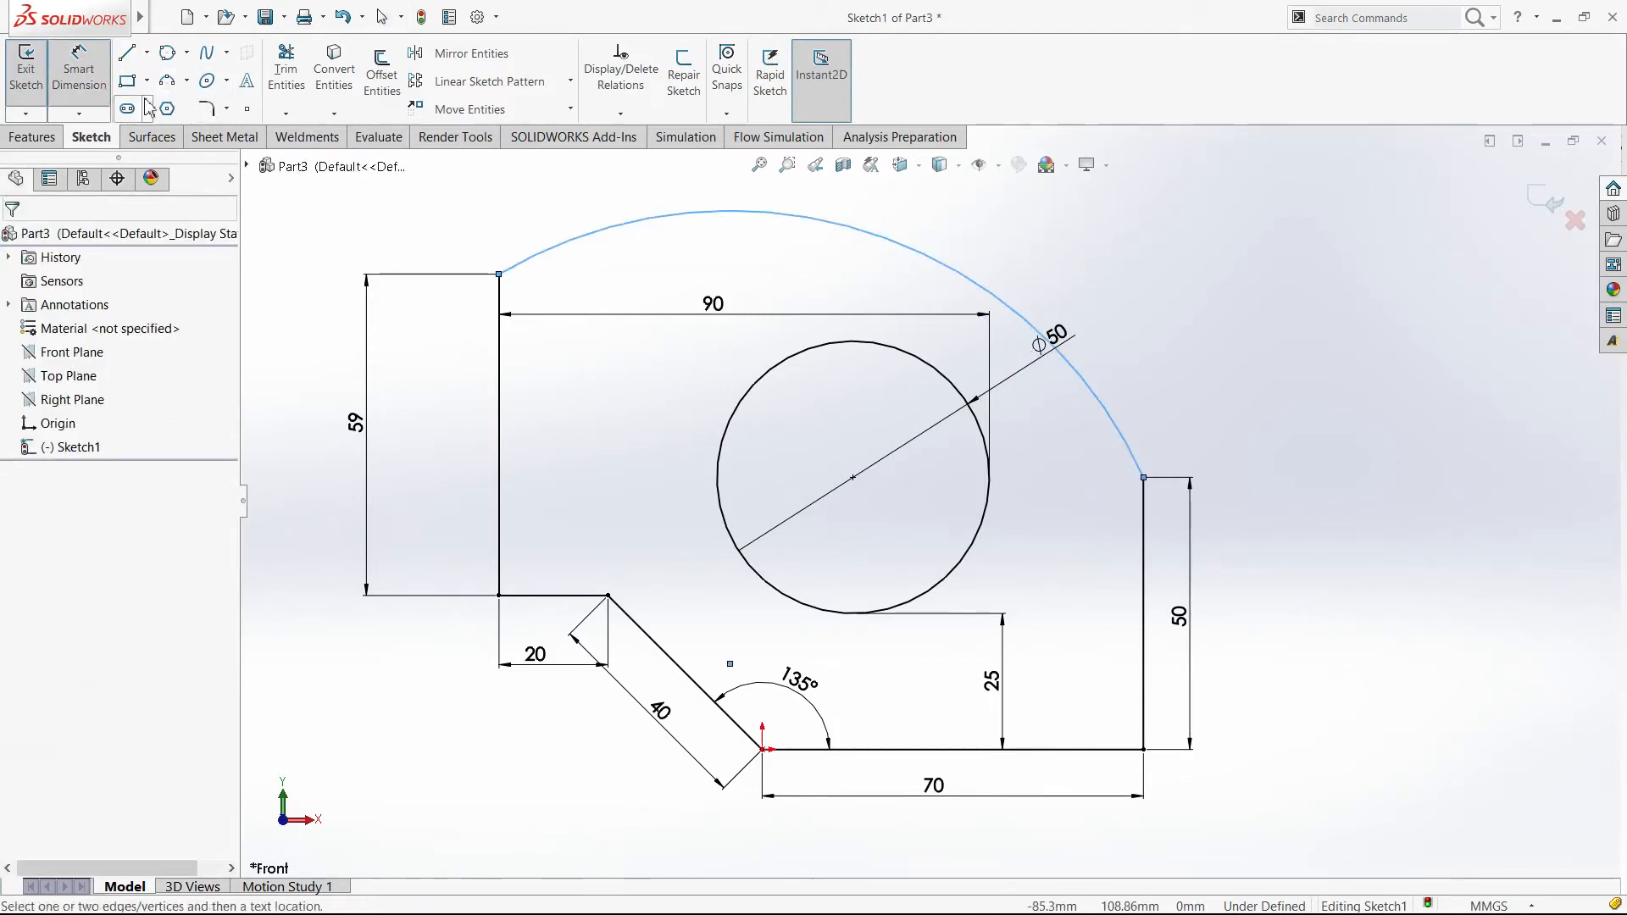
left_click(905, 362)
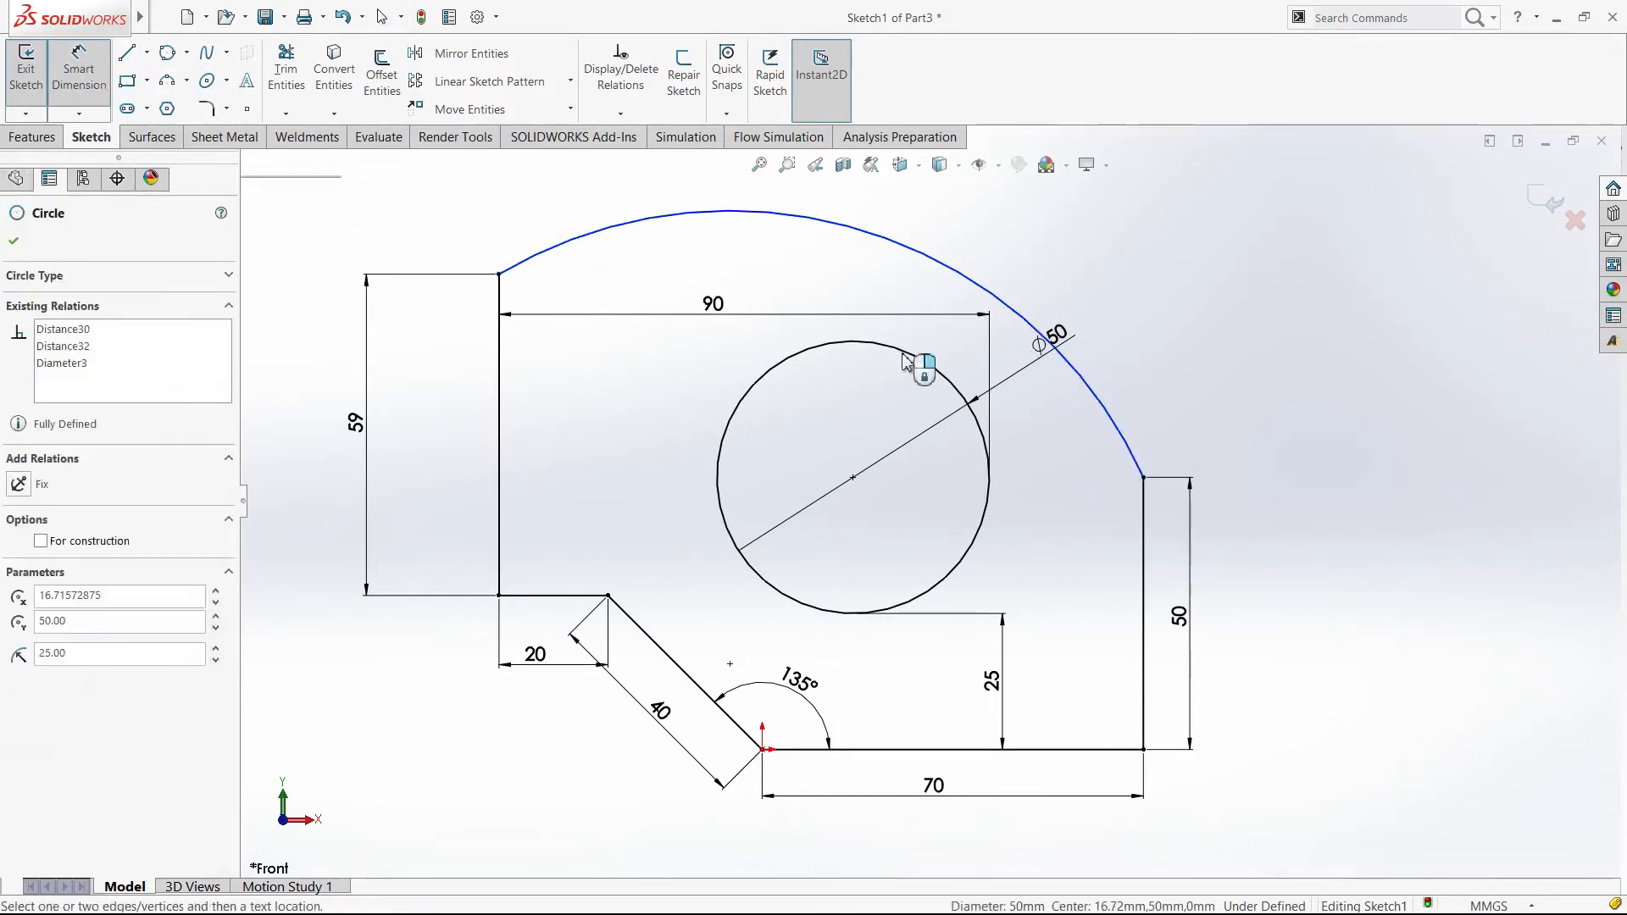
left_click(1023, 327)
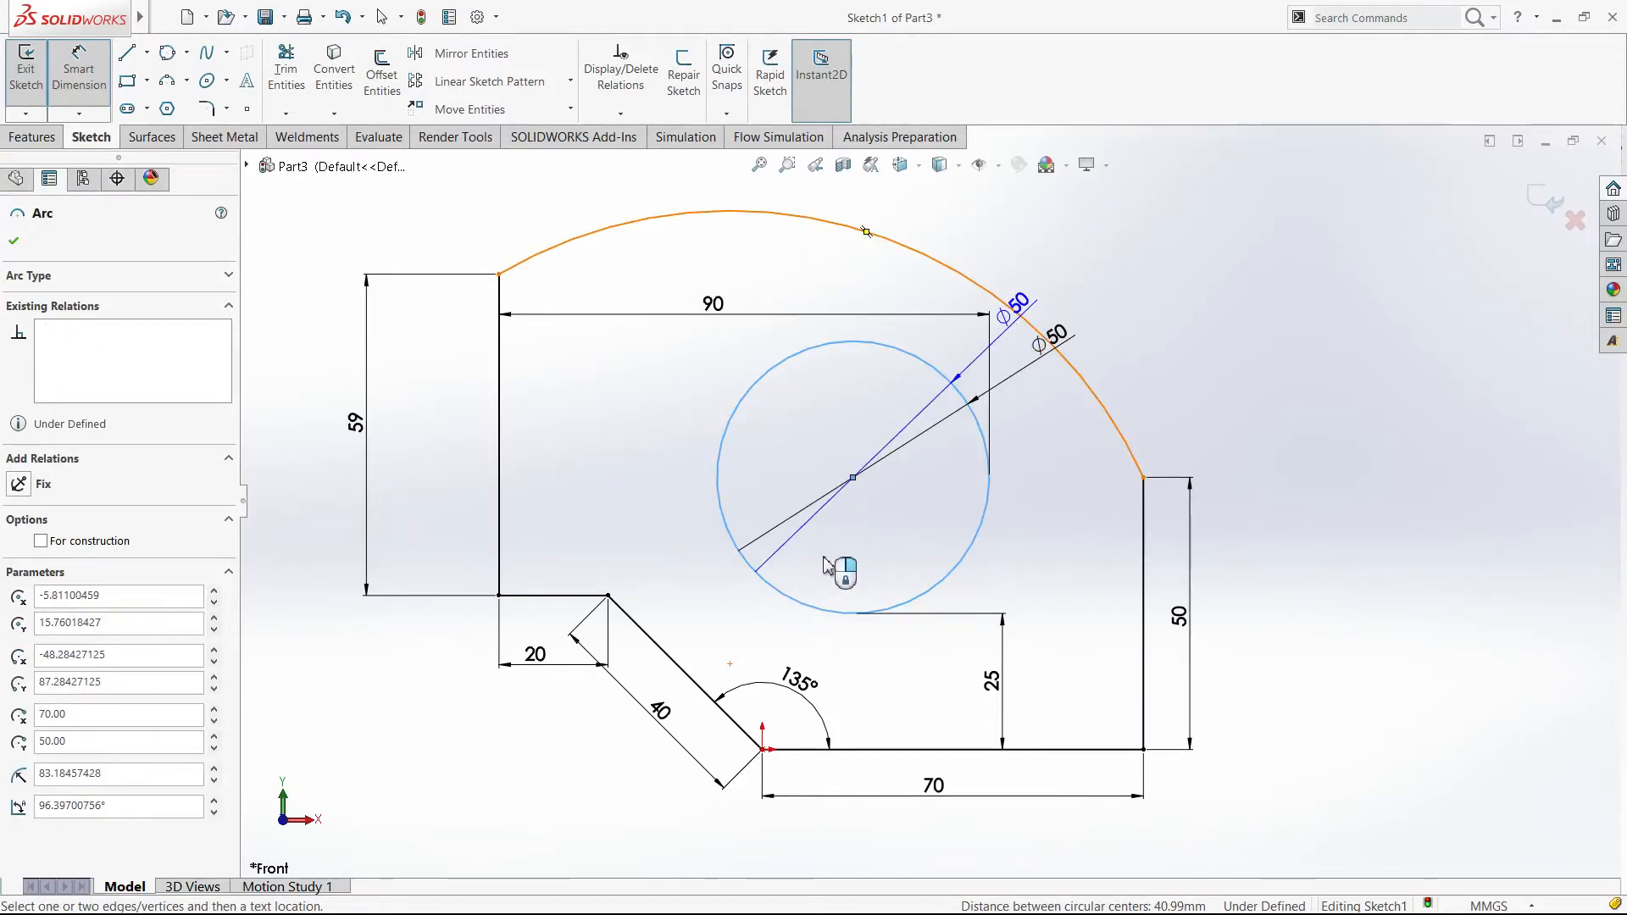
left_click(847, 567)
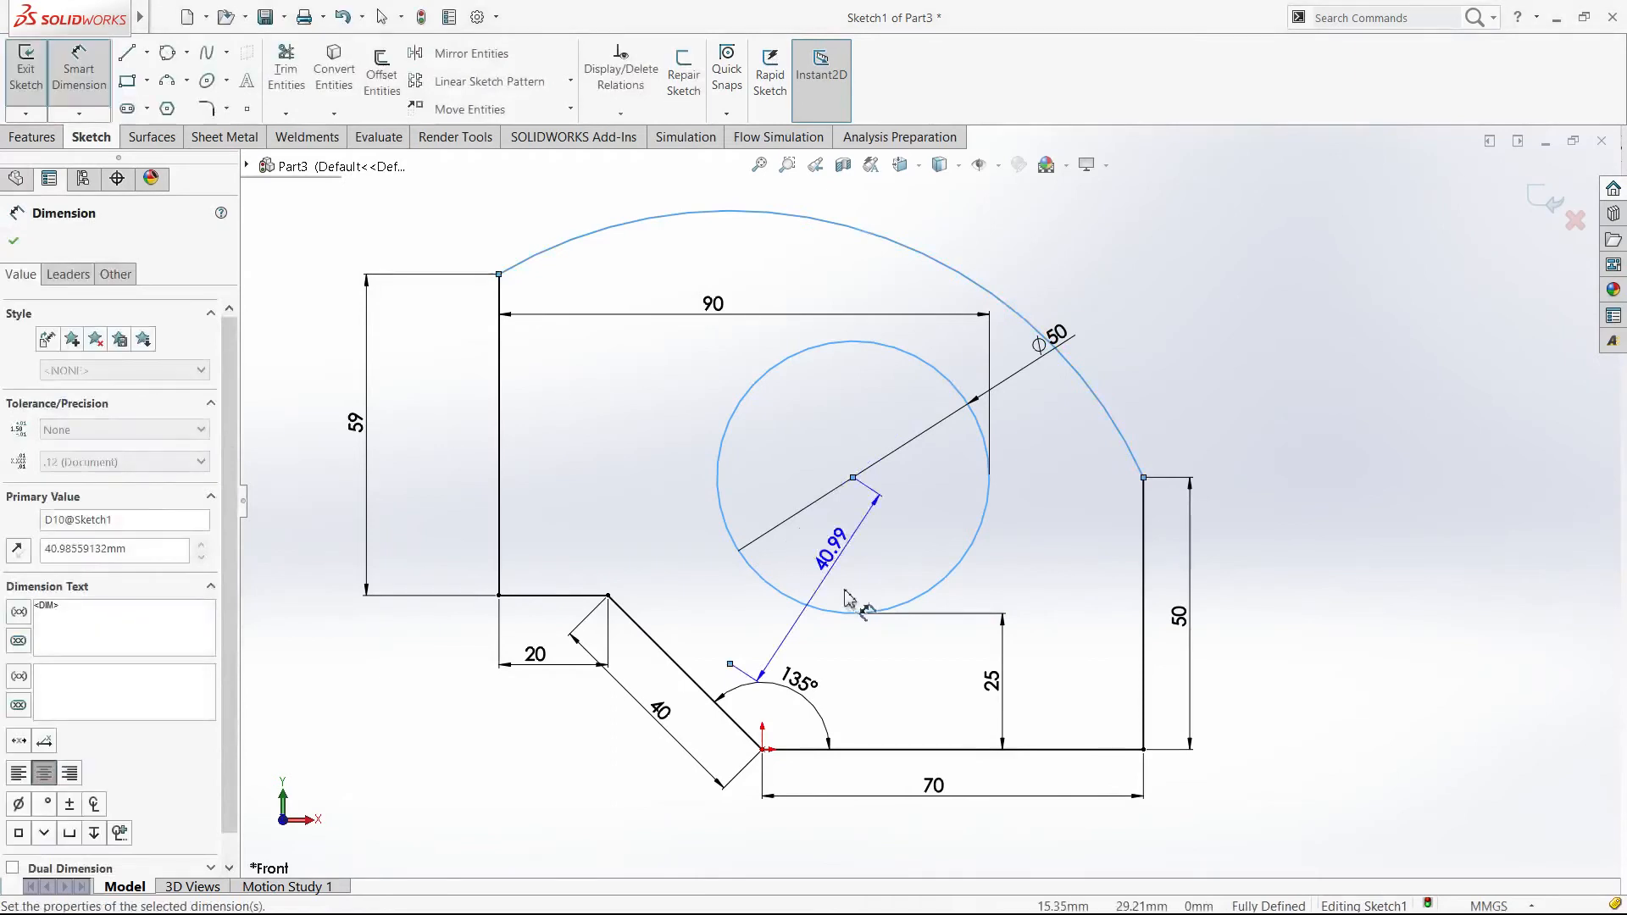
key("Escape")
Step: Set both arc conditions of the circle-to-arc distance dimension to Min and place its text inside the circle
left_click(833, 560)
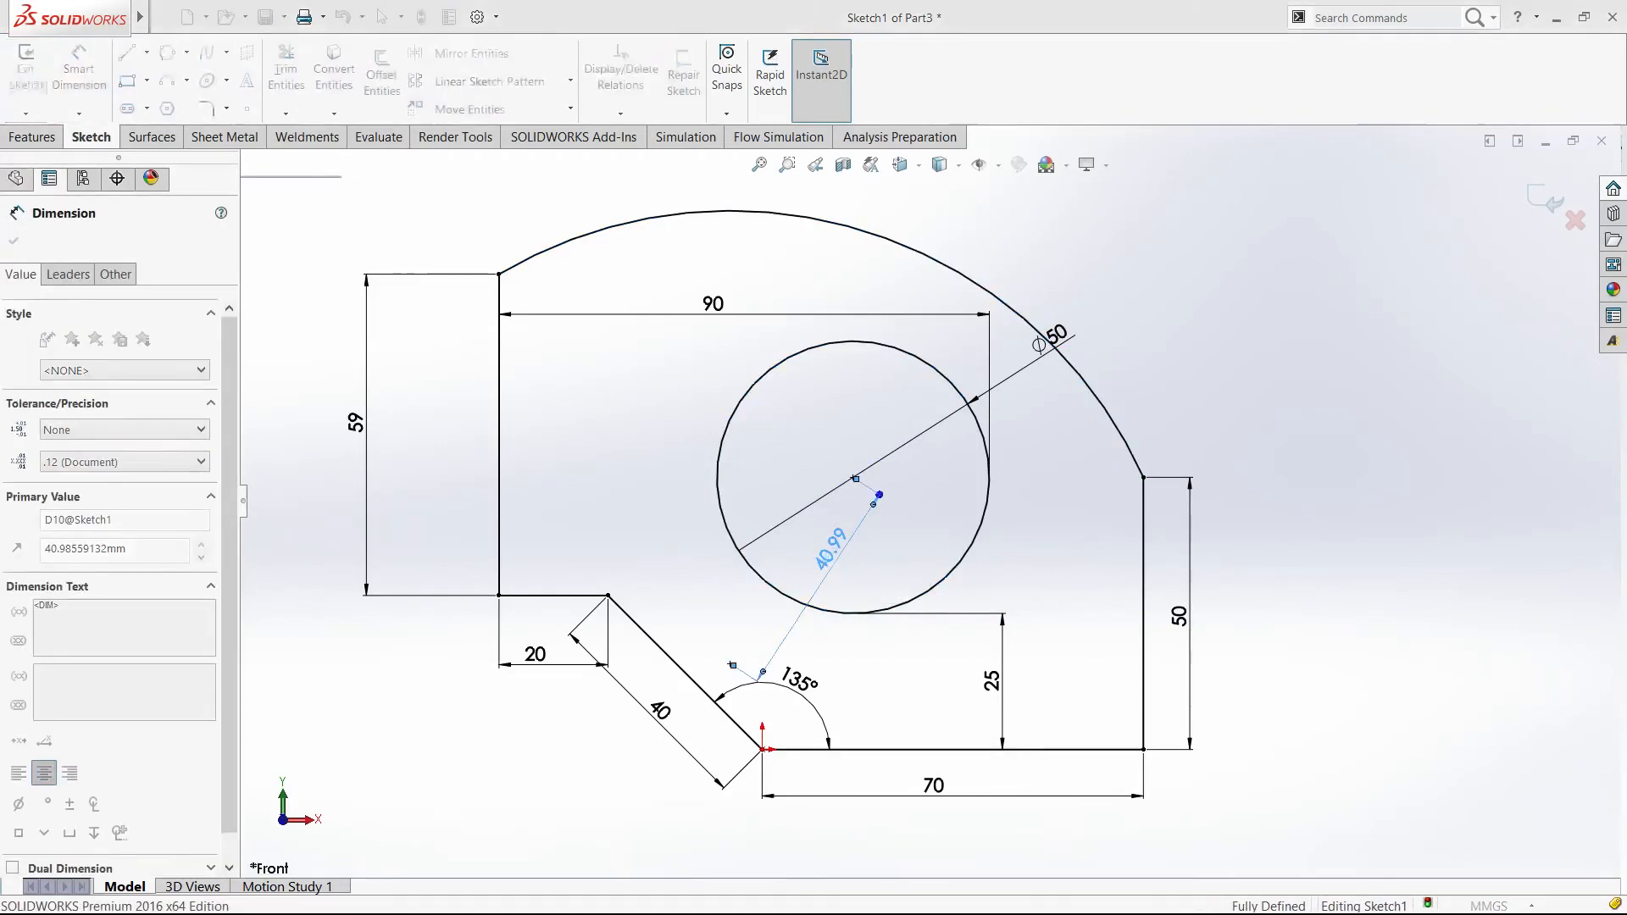
left_click(68, 274)
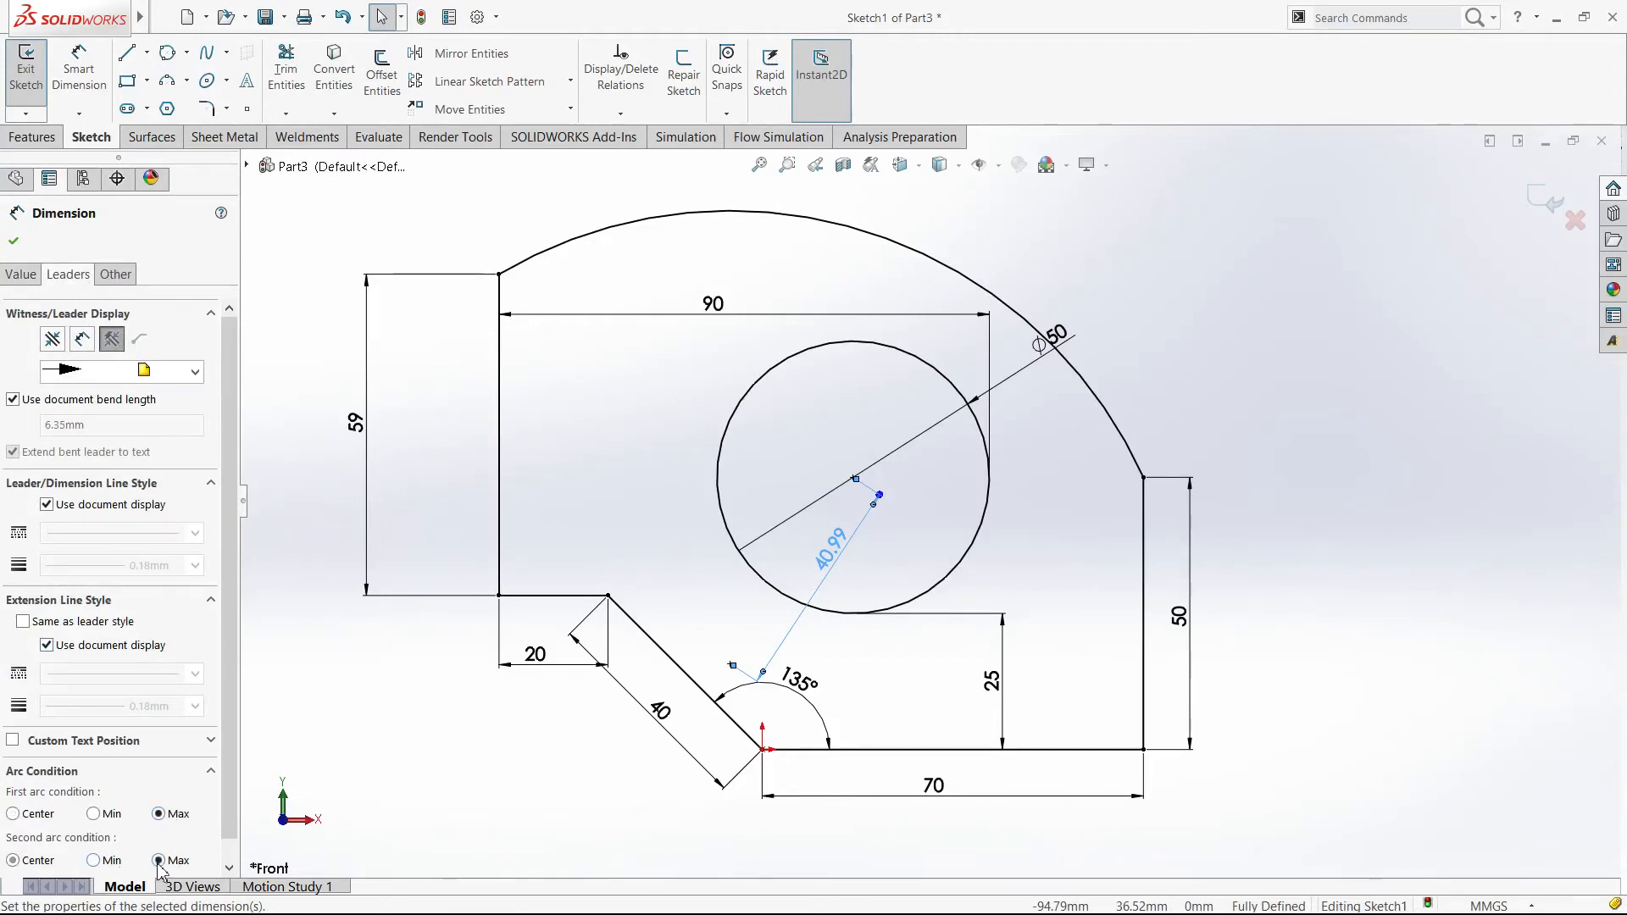
left_click(94, 814)
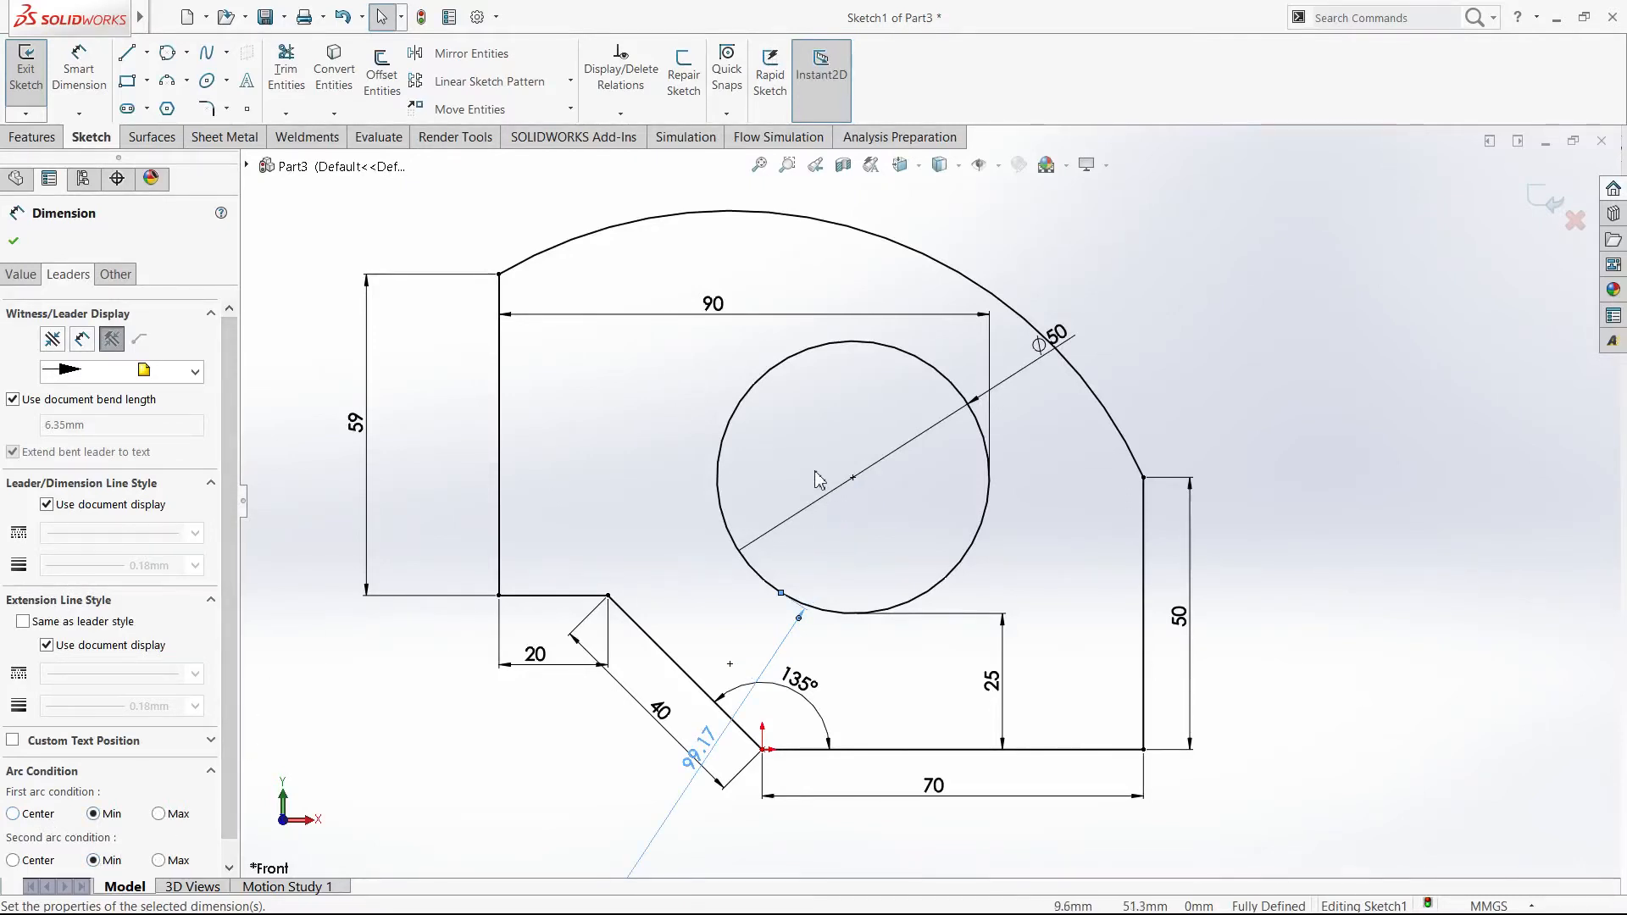
left_click_drag(814, 471, 752, 423)
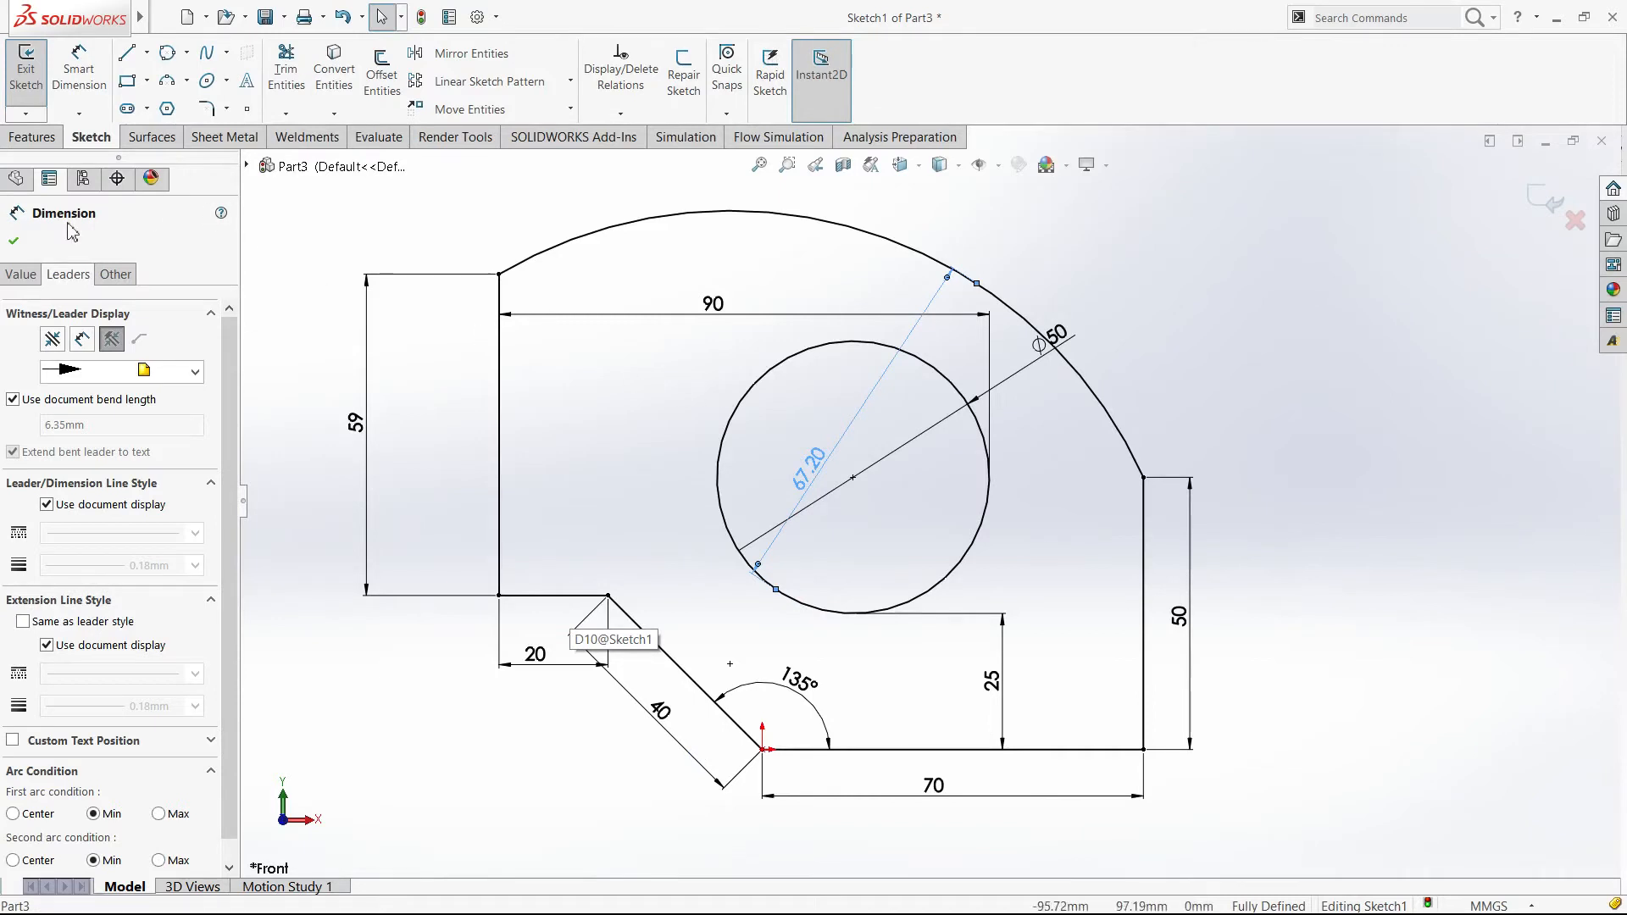
left_click(24, 242)
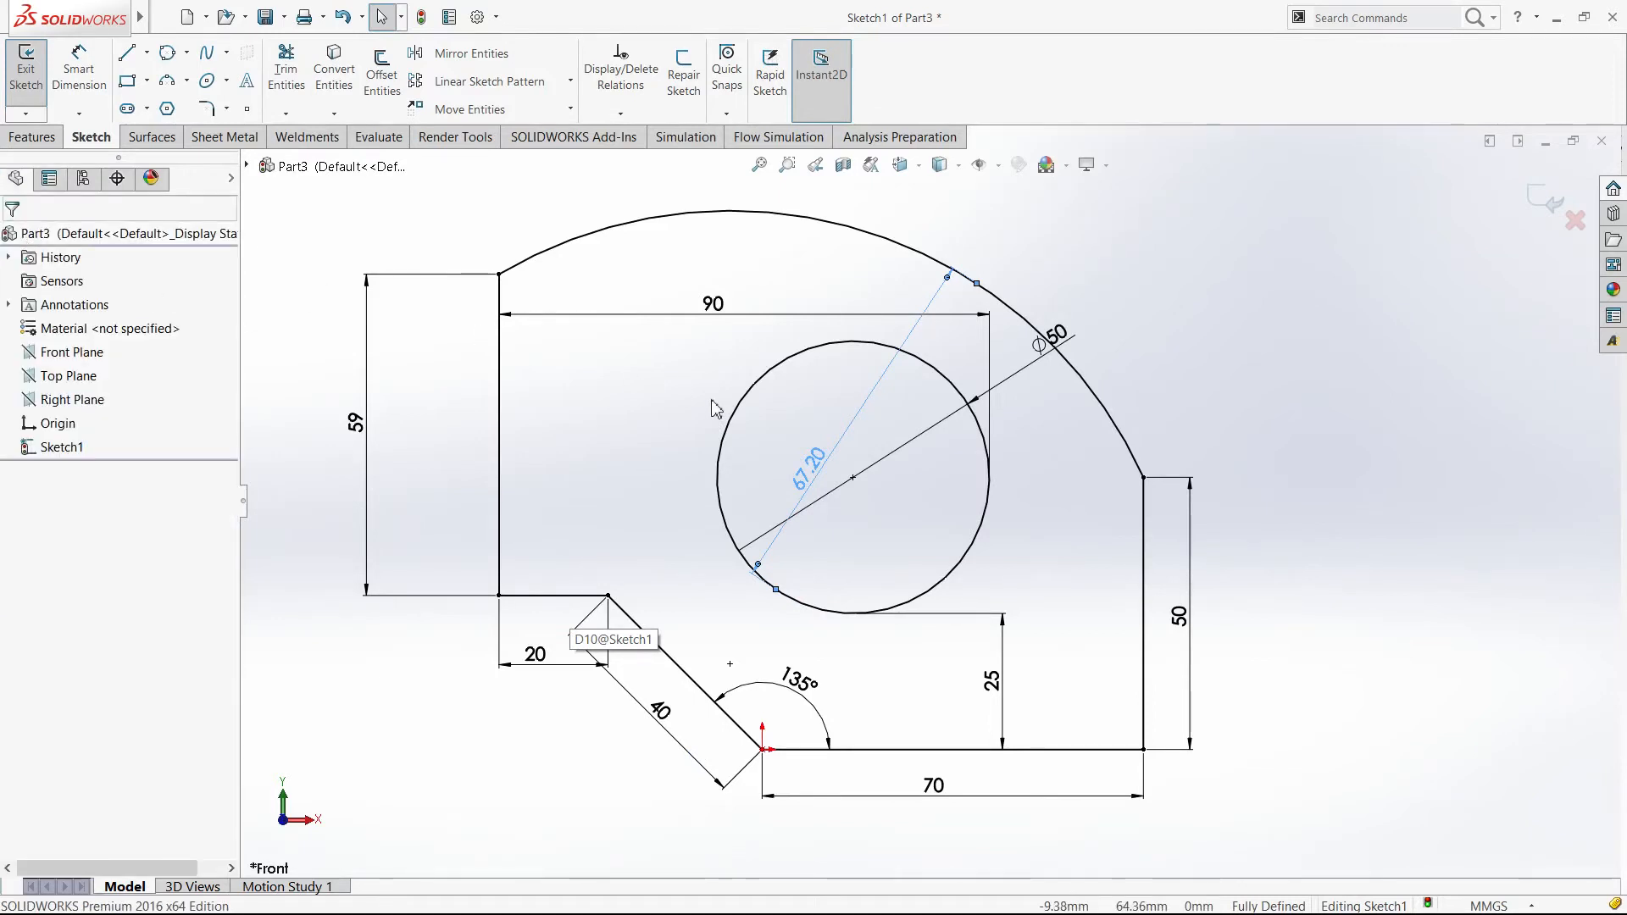
Step: Move the circle-to-arc distance dimension outside the circle toward the 59 mm line, and delete it
left_click_drag(711, 409, 695, 394)
left_click(691, 395)
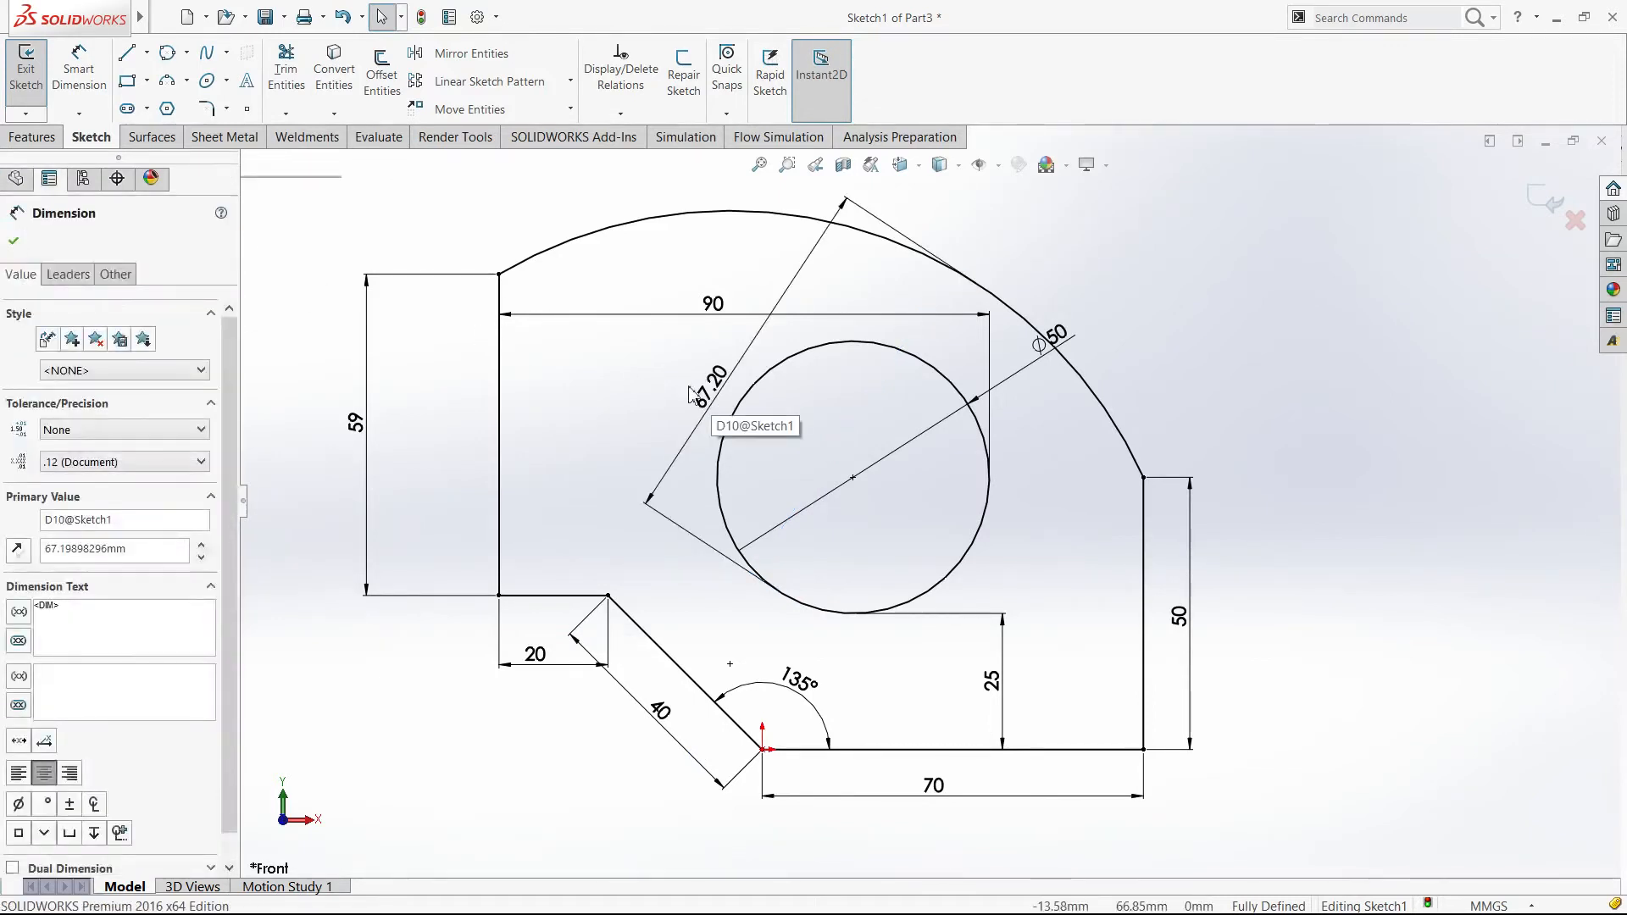
key("Escape")
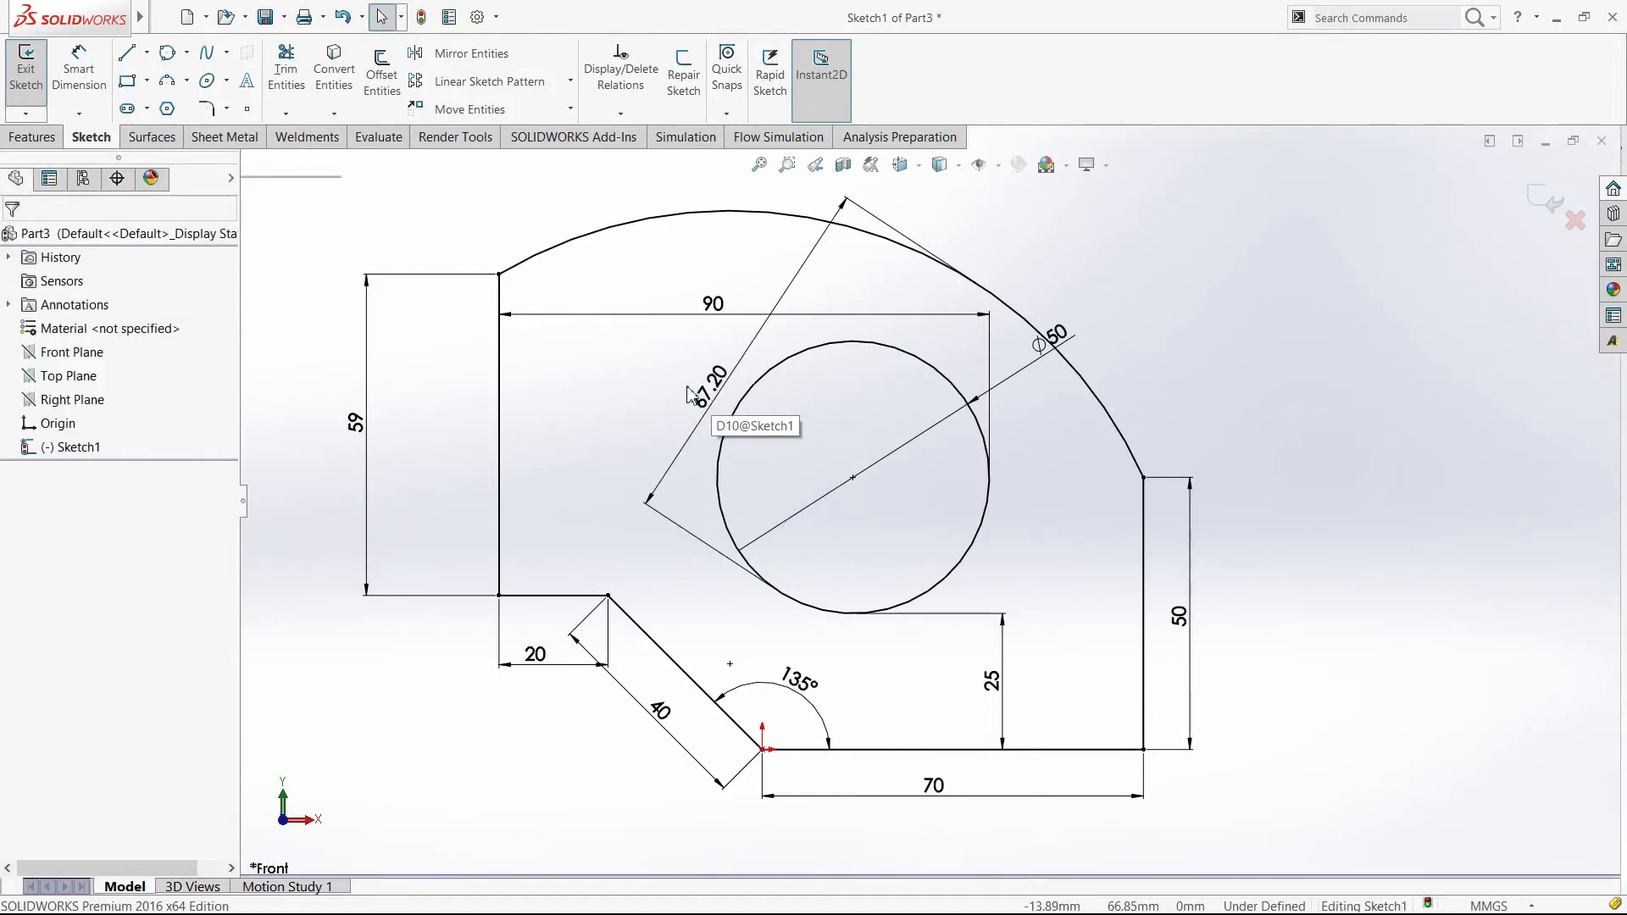
Step: Dimension the large arc's radius at 90 mm
left_click(104, 72)
left_click(1027, 321)
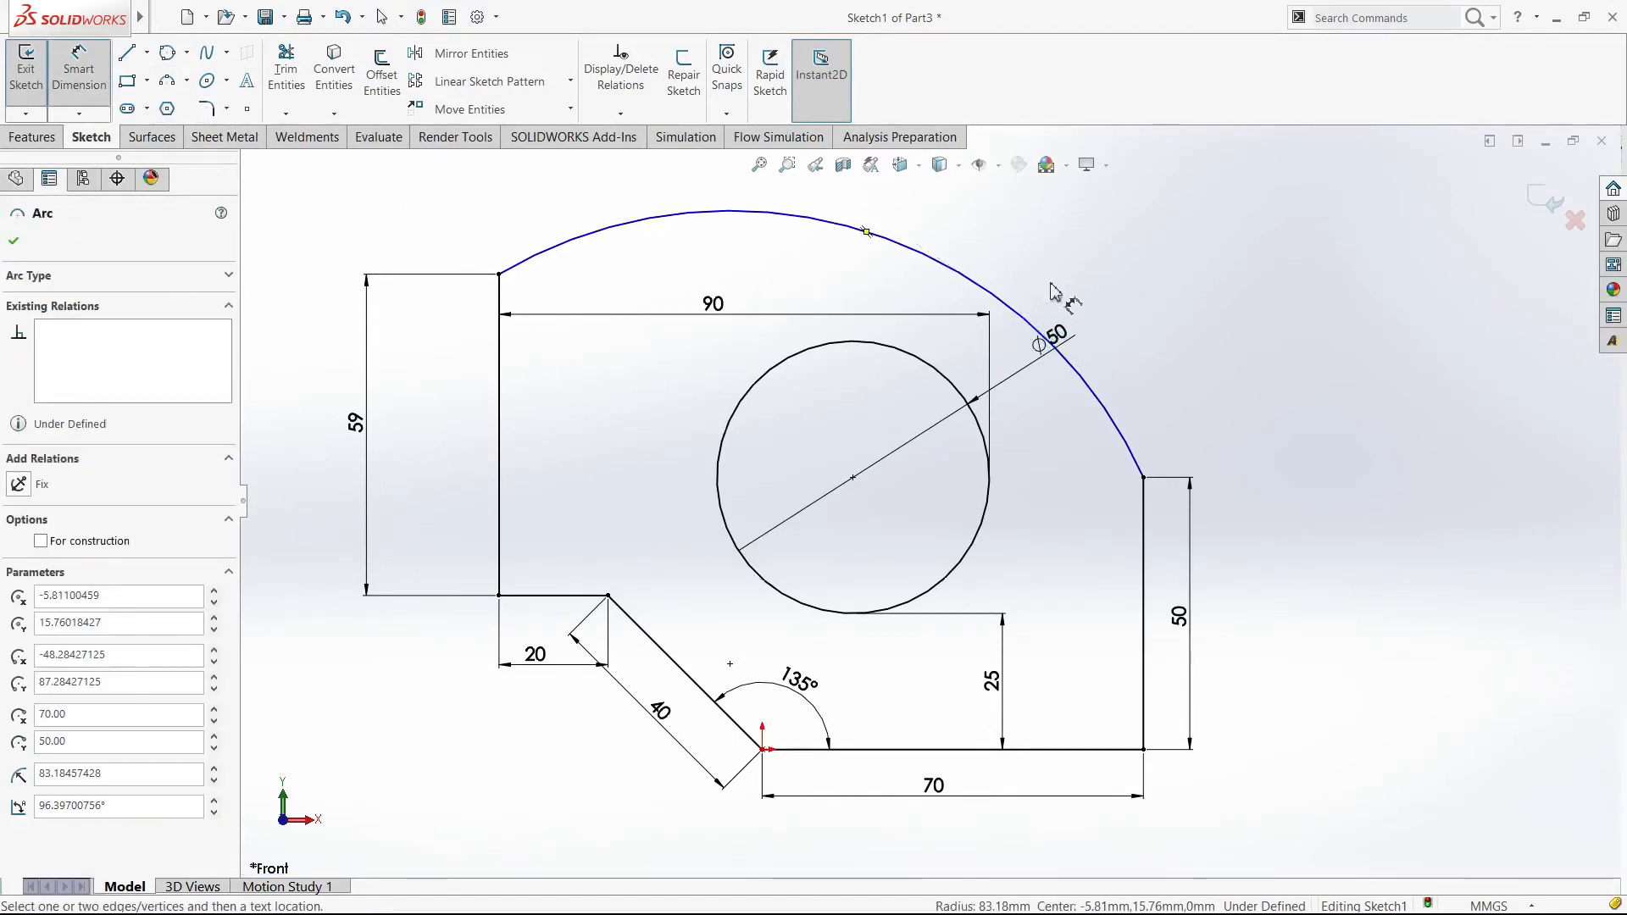
left_click(1051, 293)
type("90")
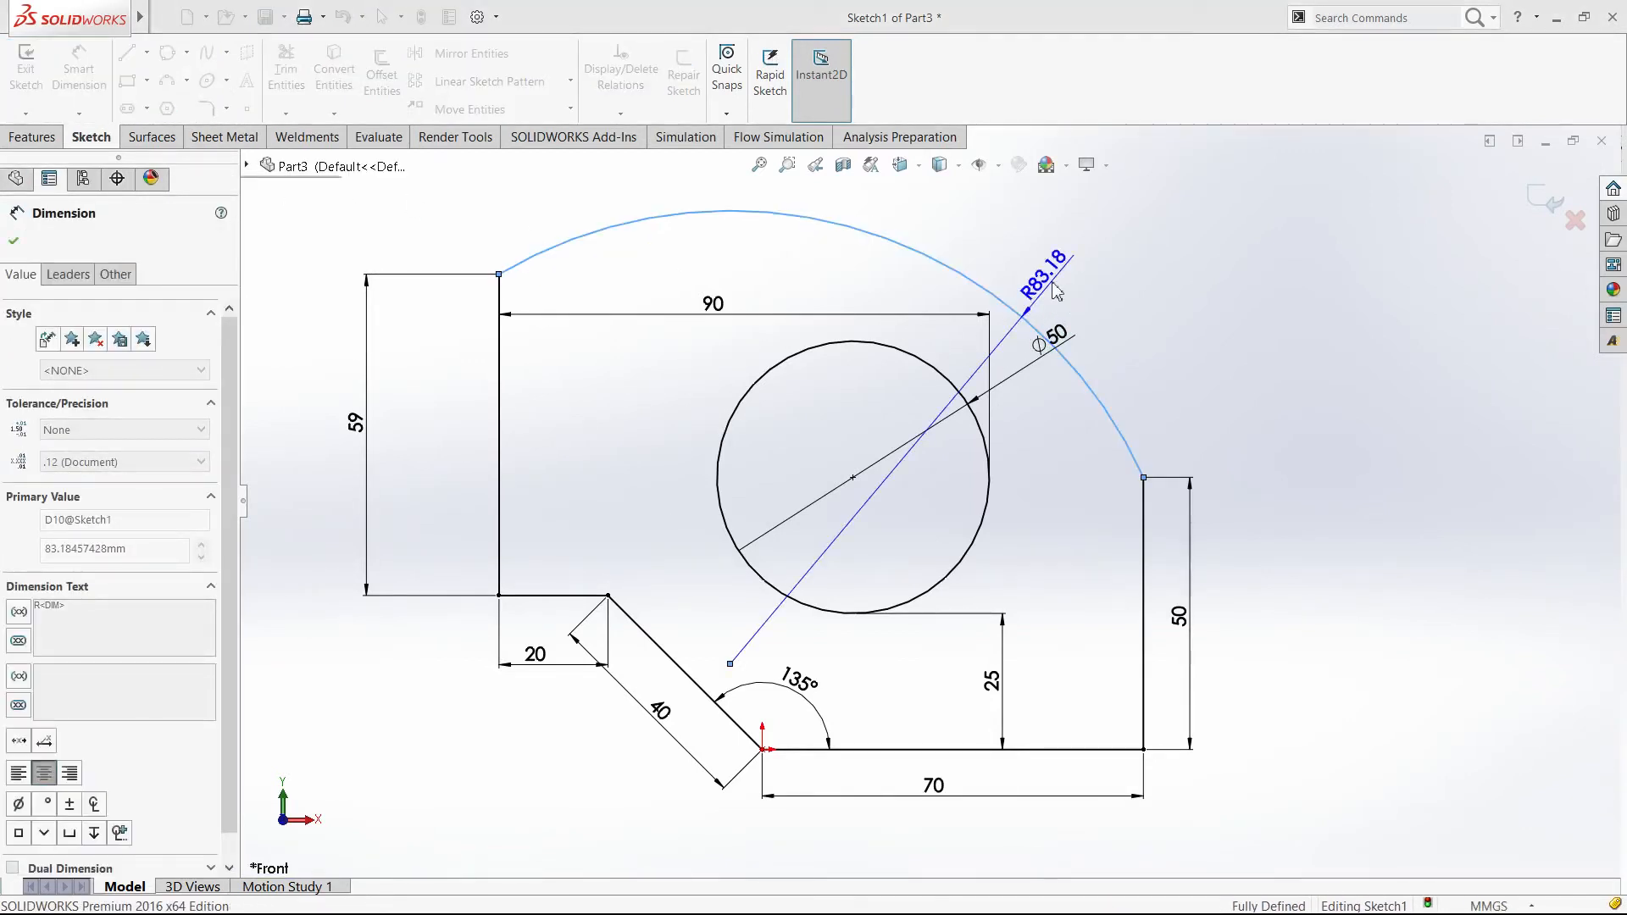
key("Return")
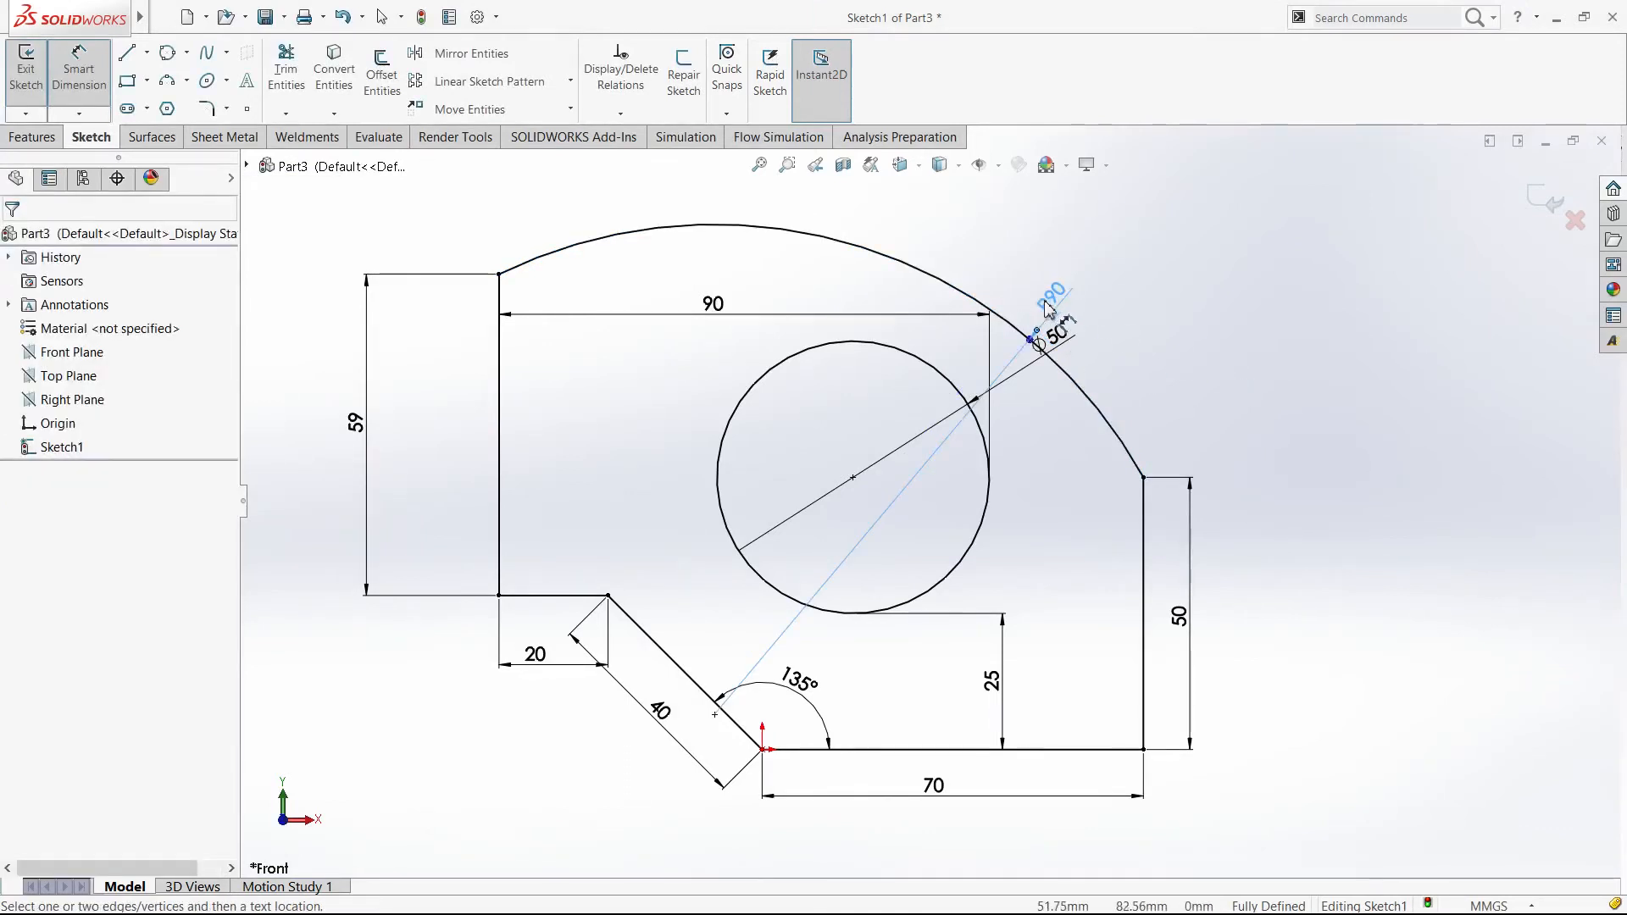
key("Escape")
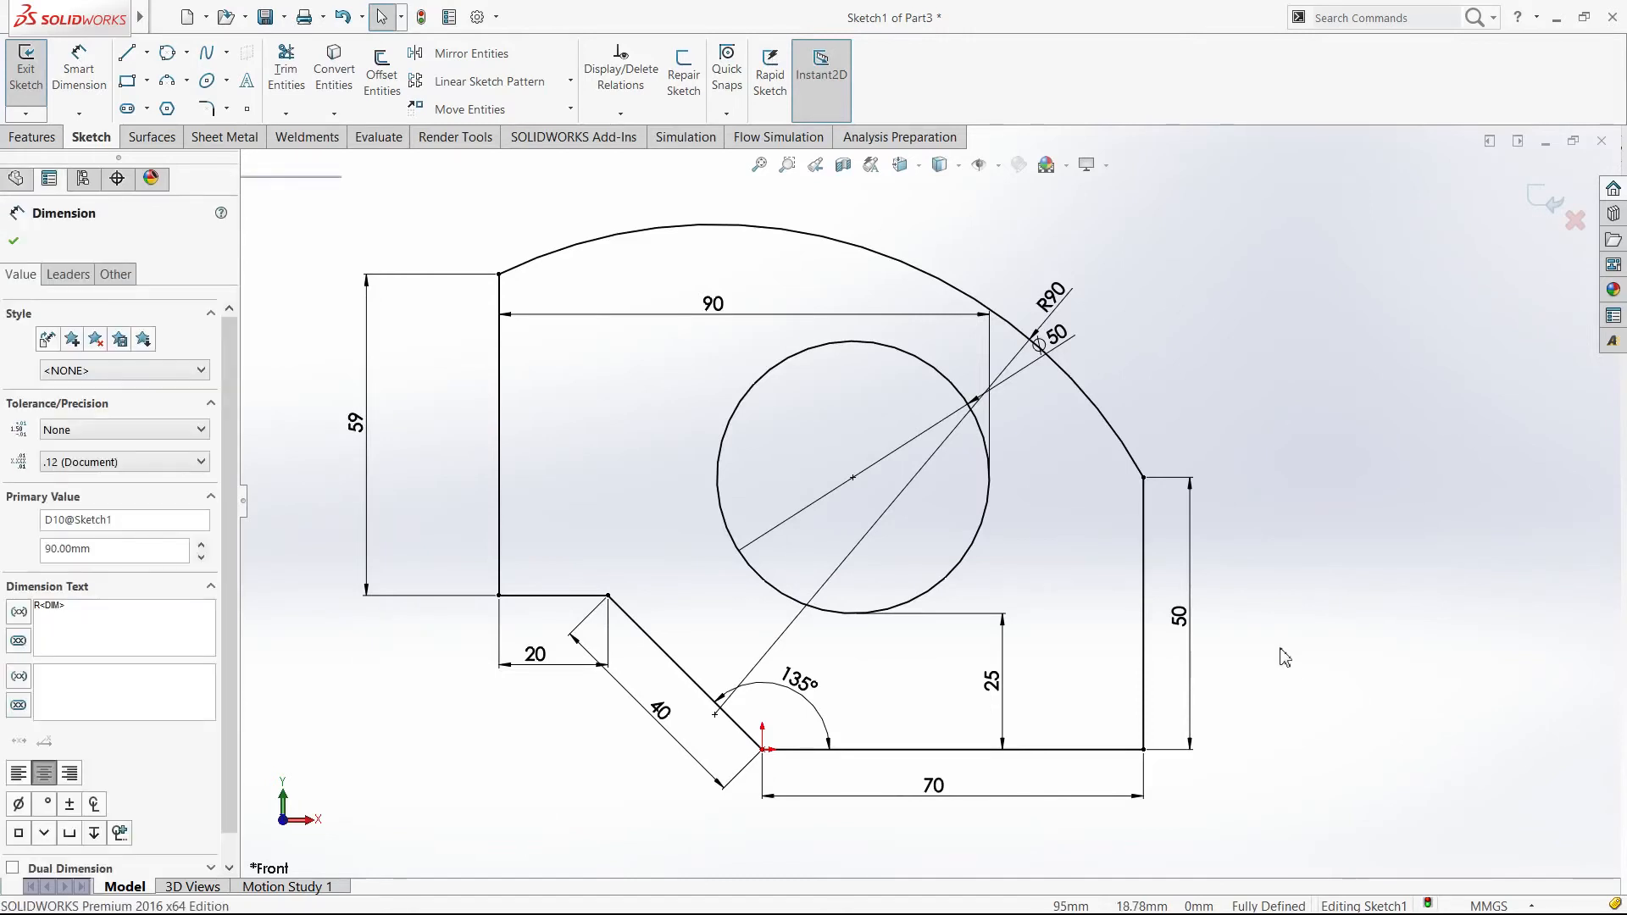
Step: Switch the large arc's 90 mm dimension repeatedly between diameter and radius display, ending on radius
left_click(69, 274)
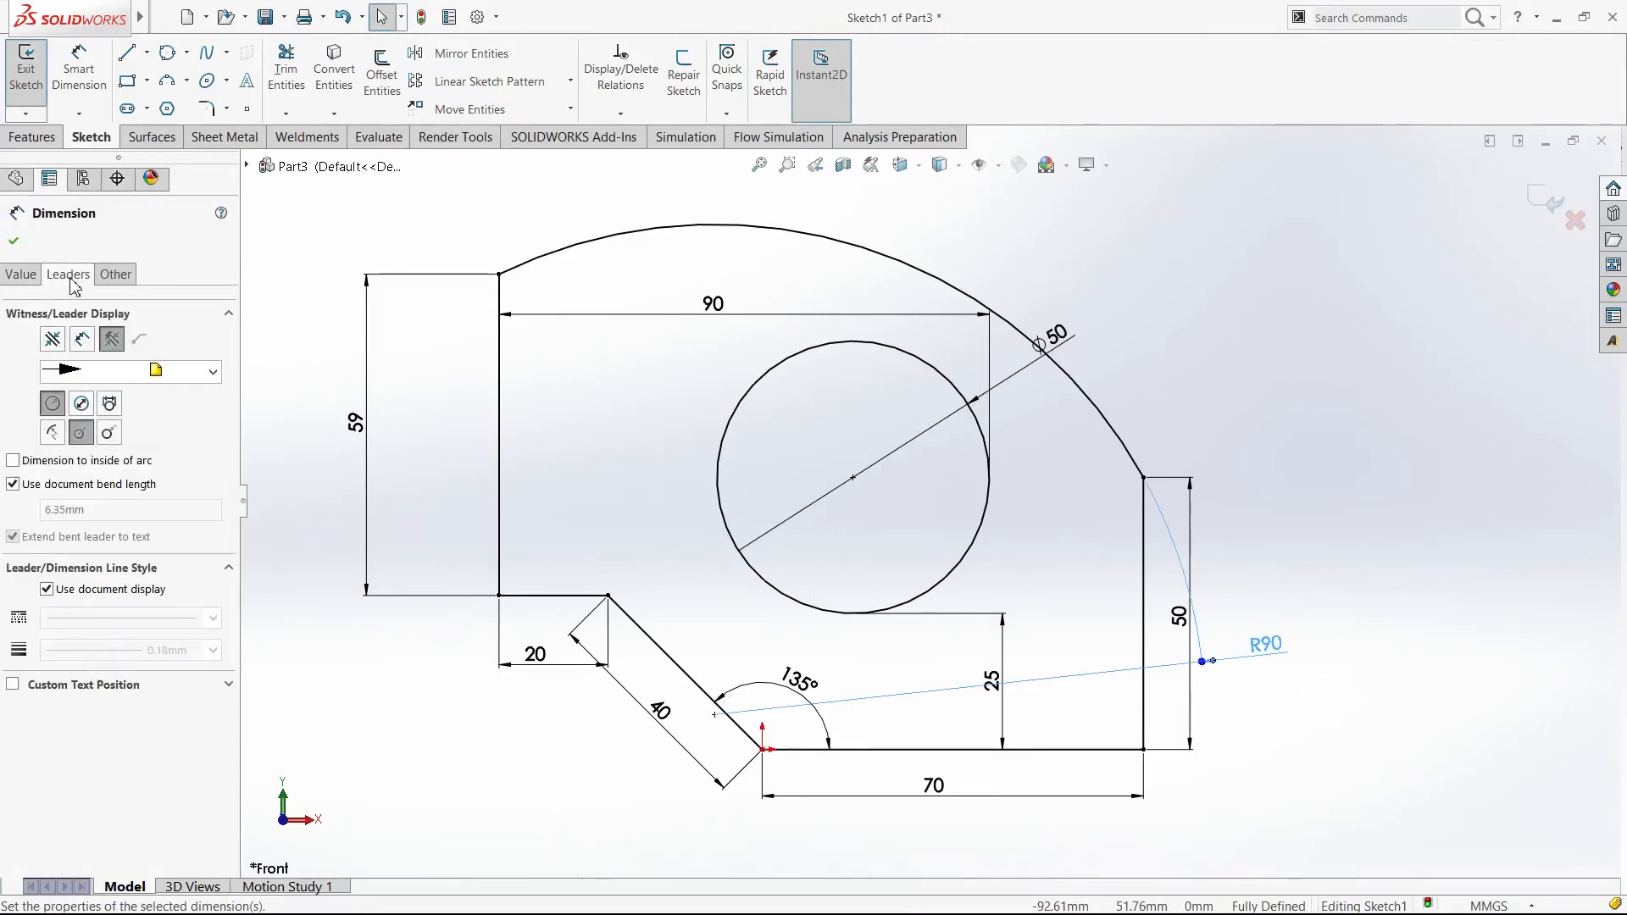
left_click(80, 405)
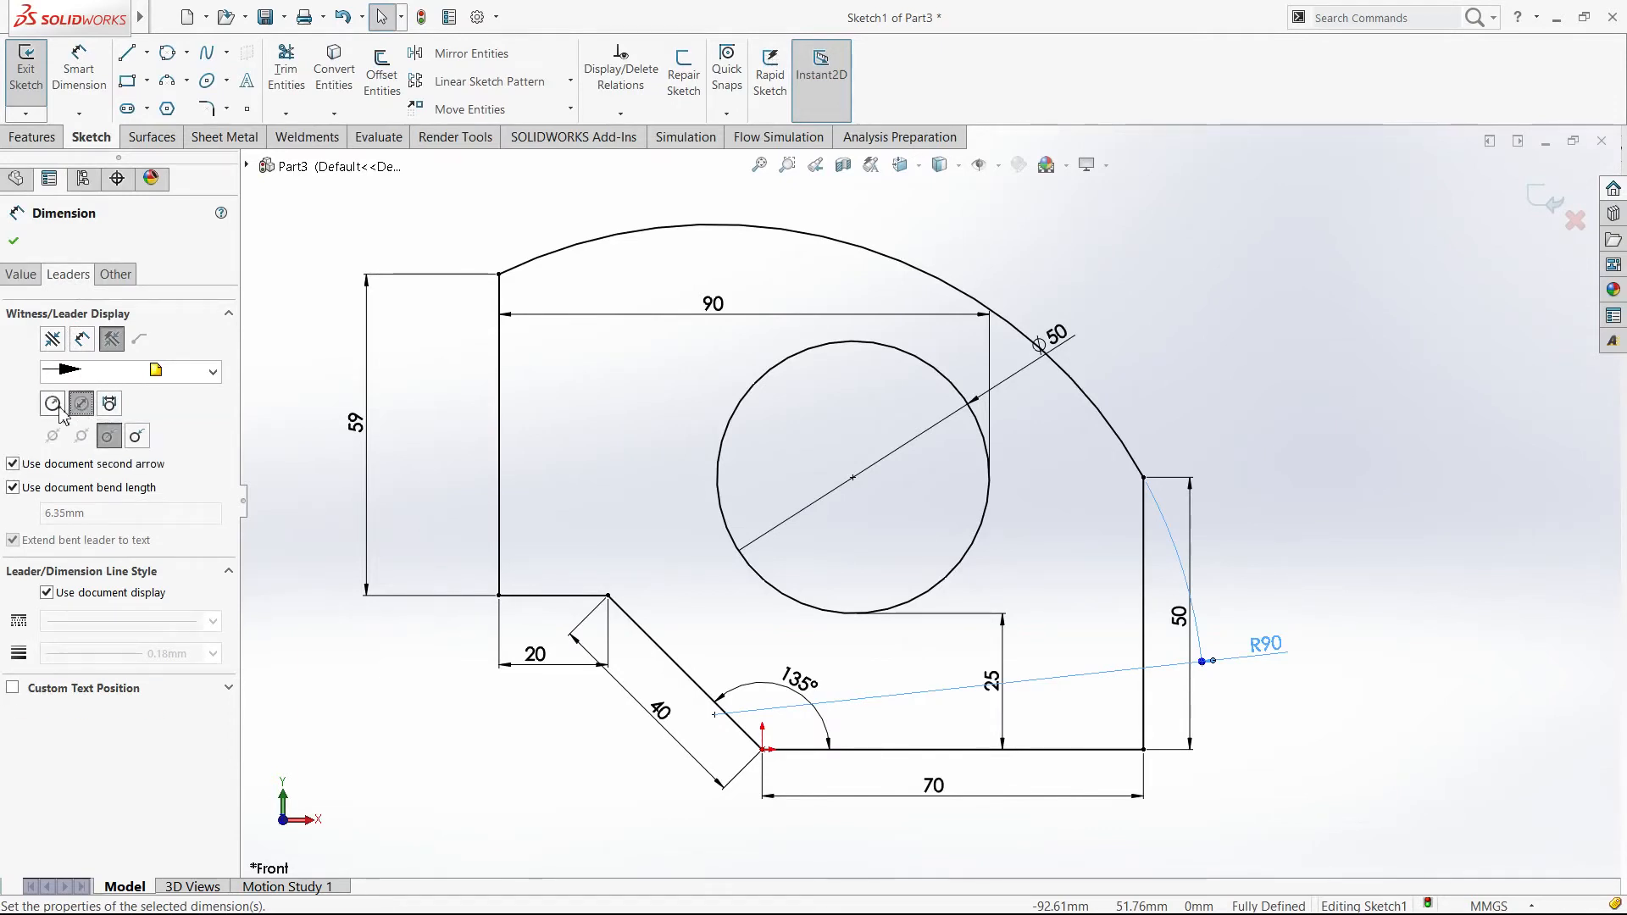
left_click(57, 406)
left_click(75, 406)
left_click(57, 406)
left_click(75, 406)
left_click(57, 407)
left_click(76, 408)
left_click(57, 407)
left_click(77, 409)
left_click(57, 407)
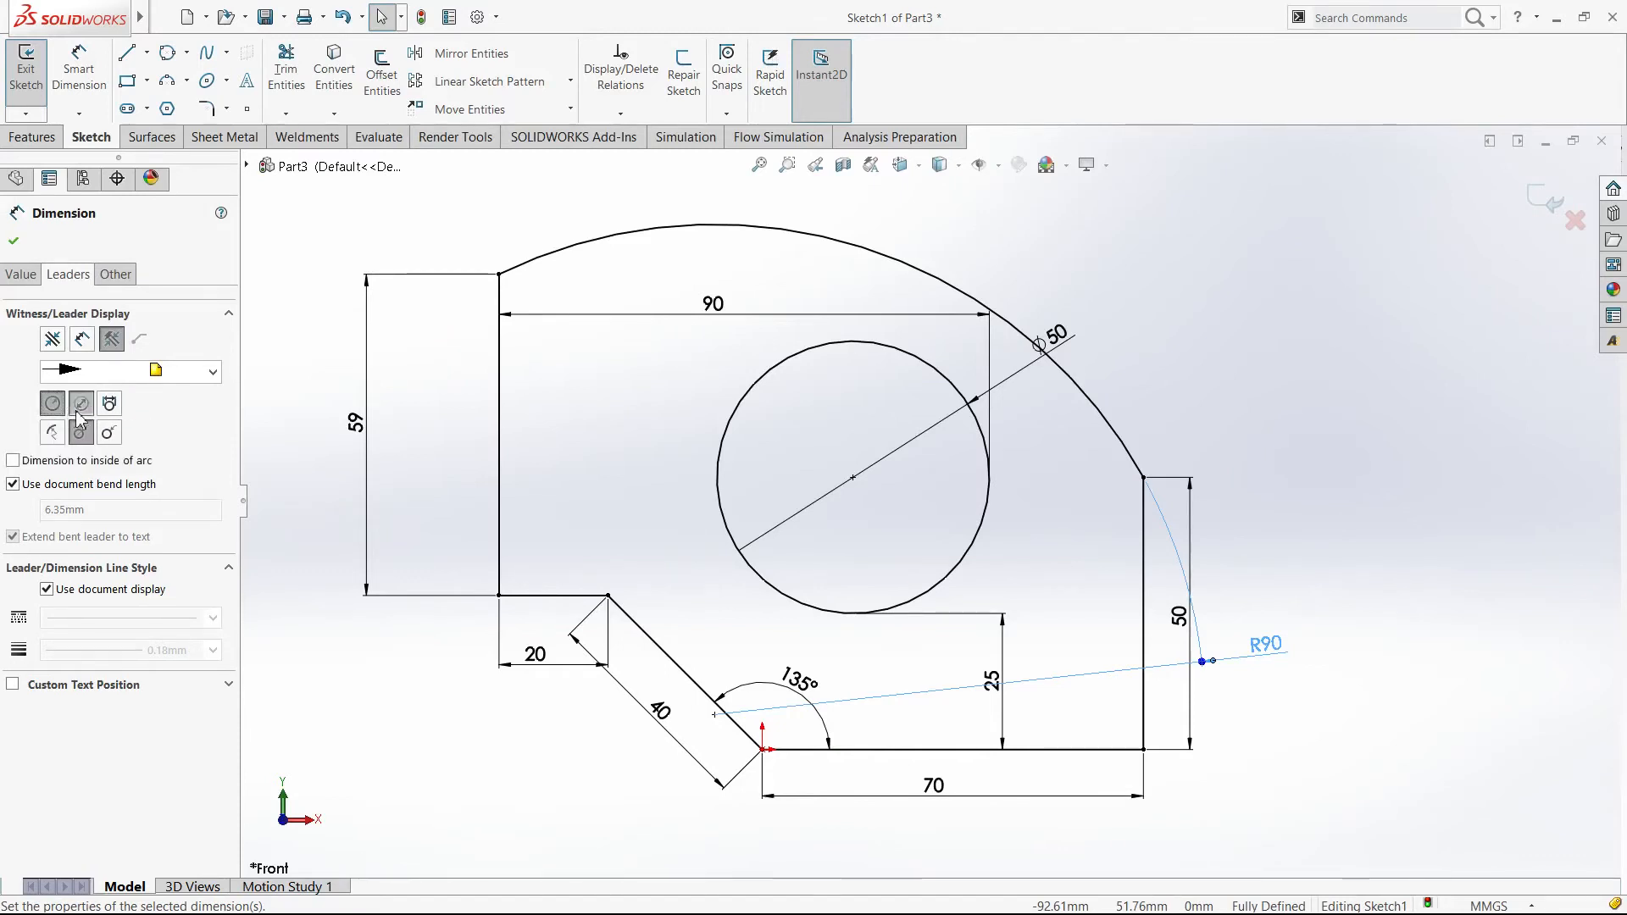
left_click(76, 408)
left_click(58, 407)
left_click(76, 409)
left_click(58, 407)
left_click(77, 408)
left_click(58, 408)
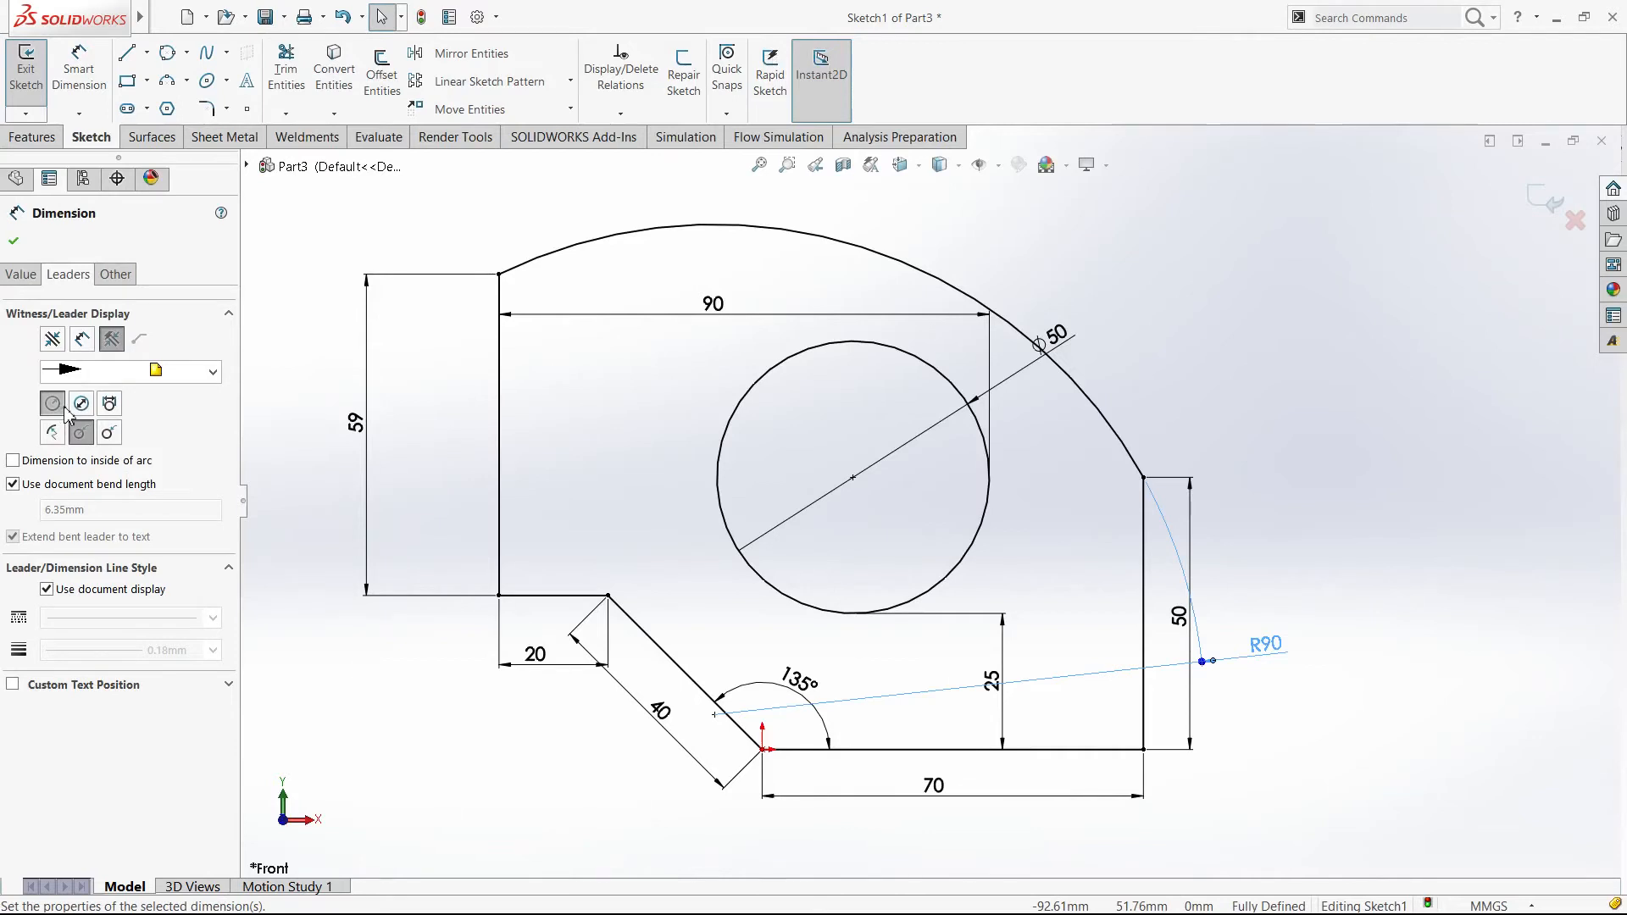
left_click(16, 236)
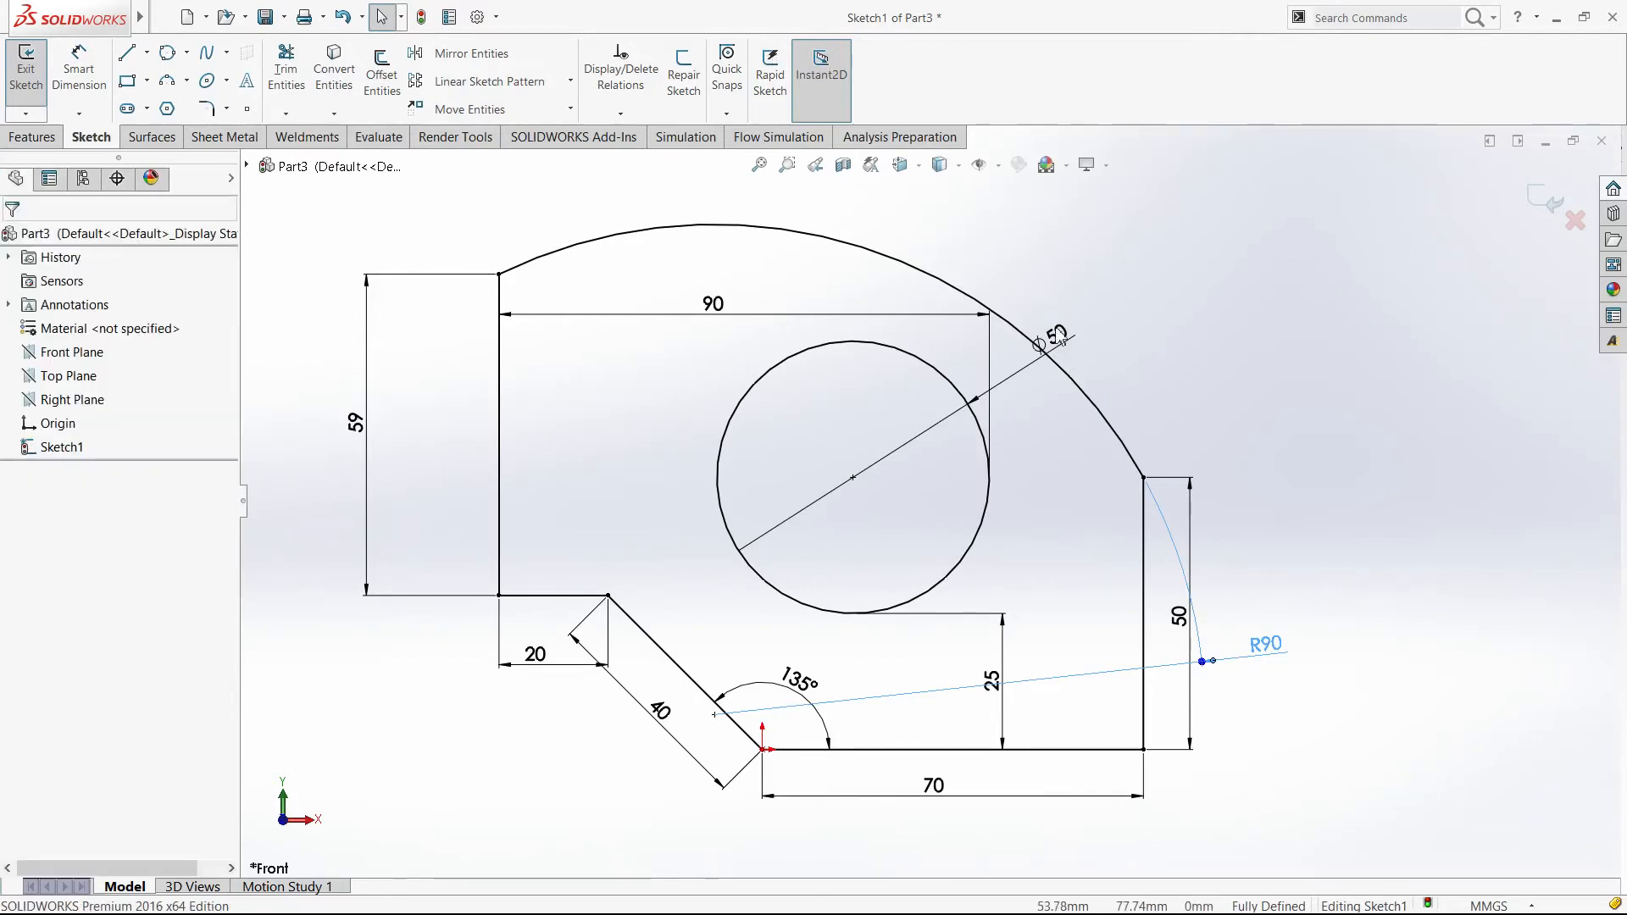
Step: Try the radius and diameter display options on the circle's 50 mm dimension, leaving it displayed as a diameter
left_click(1055, 335)
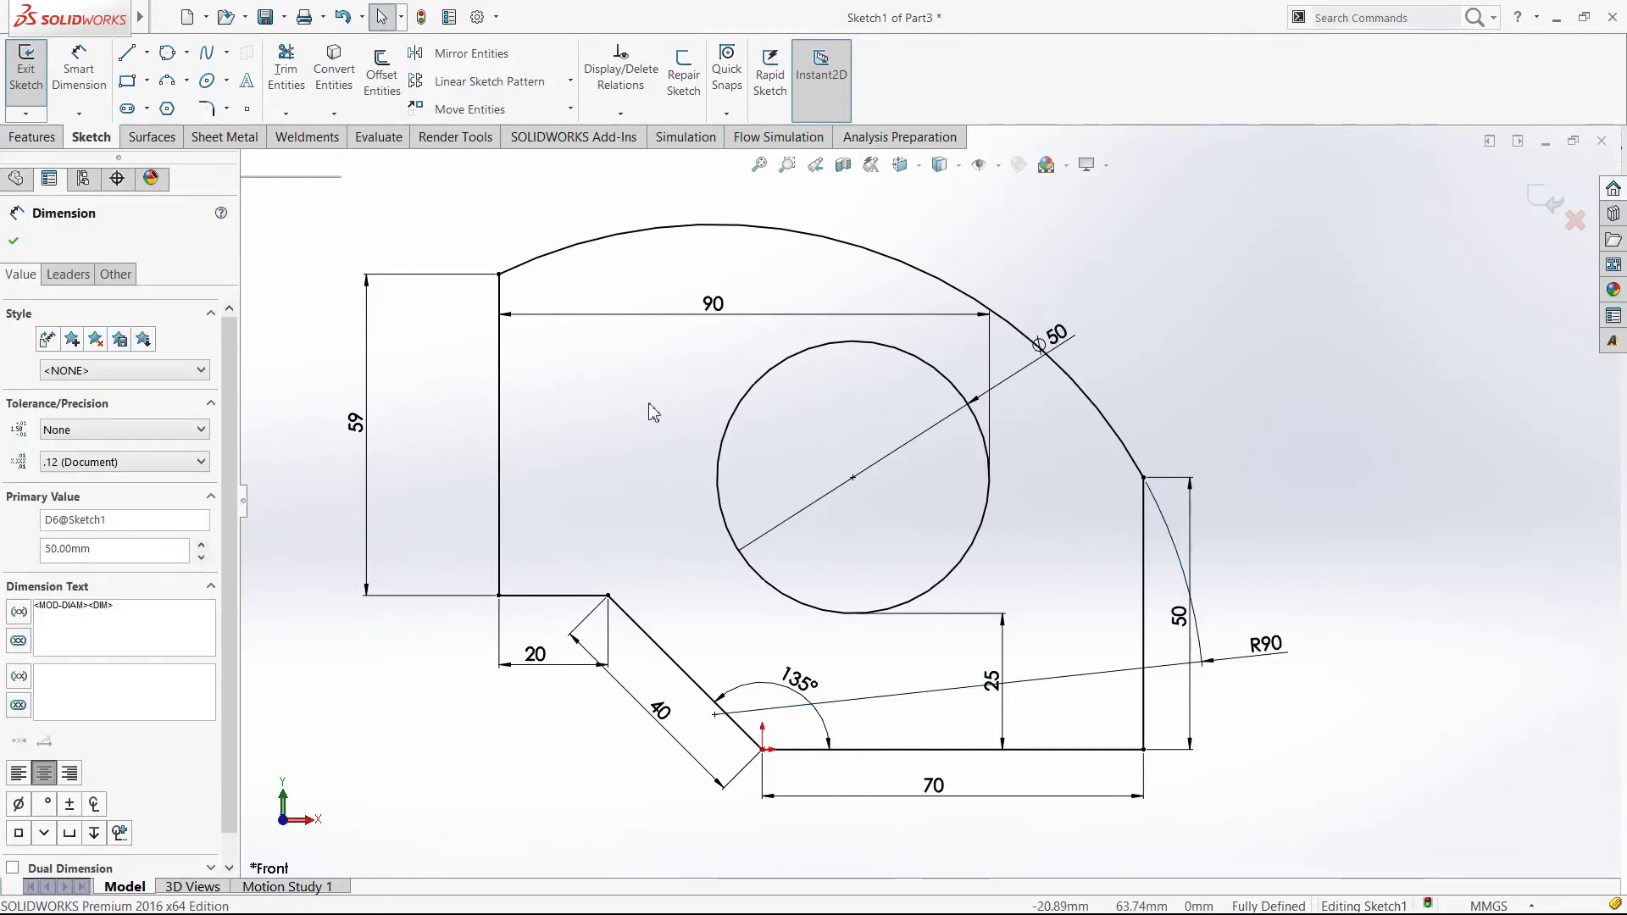
left_click(68, 273)
left_click(51, 404)
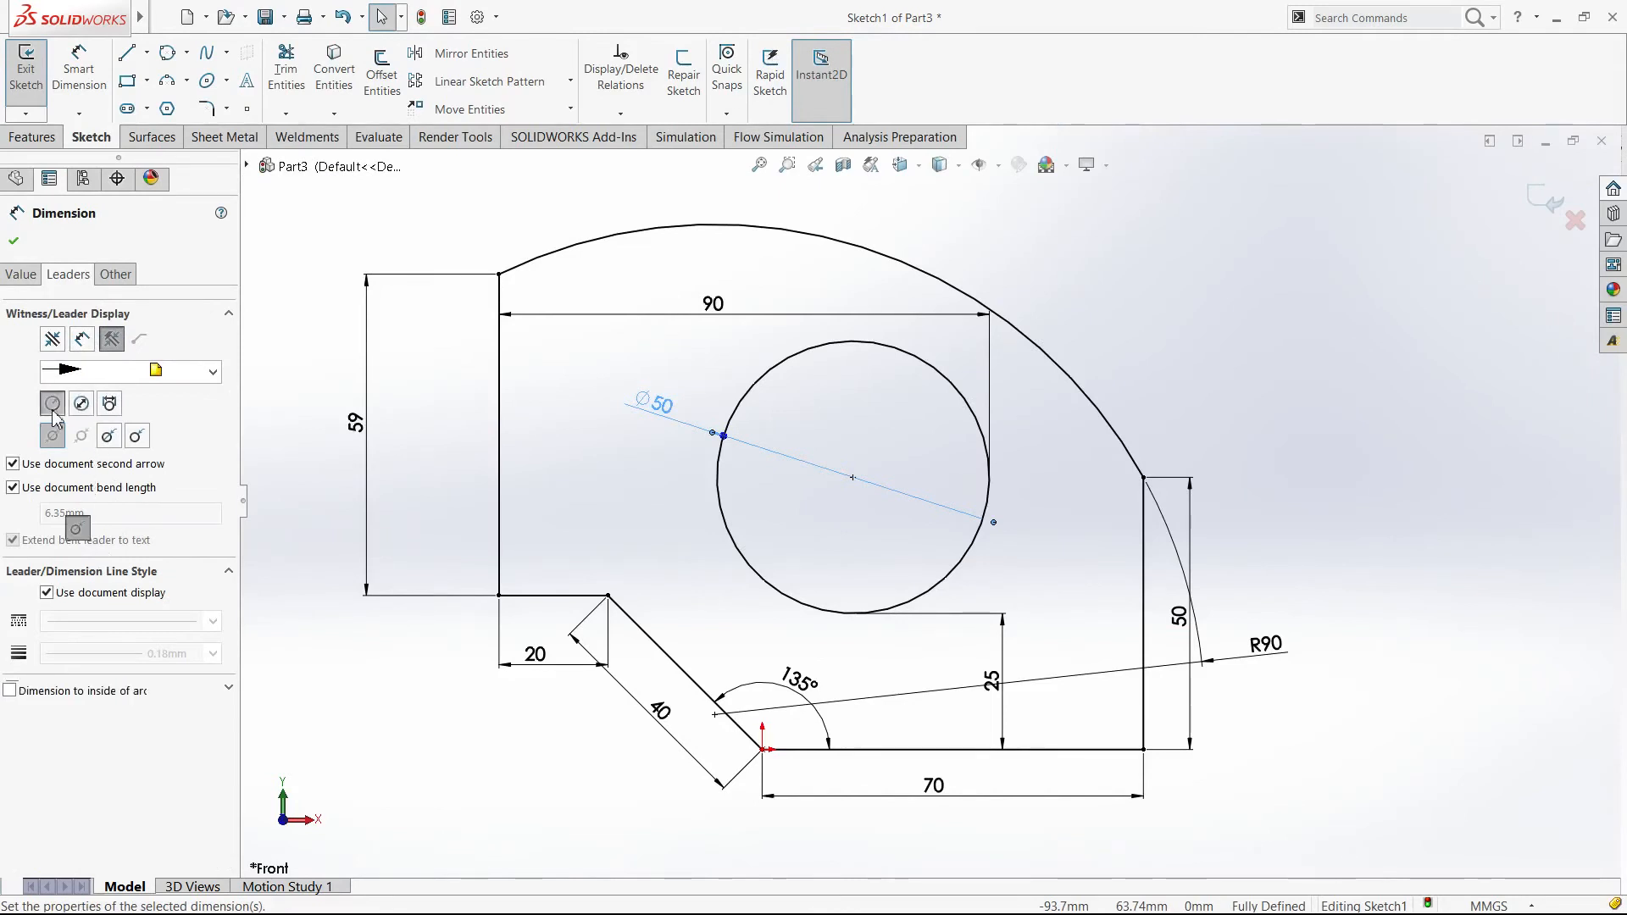
left_click(81, 404)
left_click(52, 403)
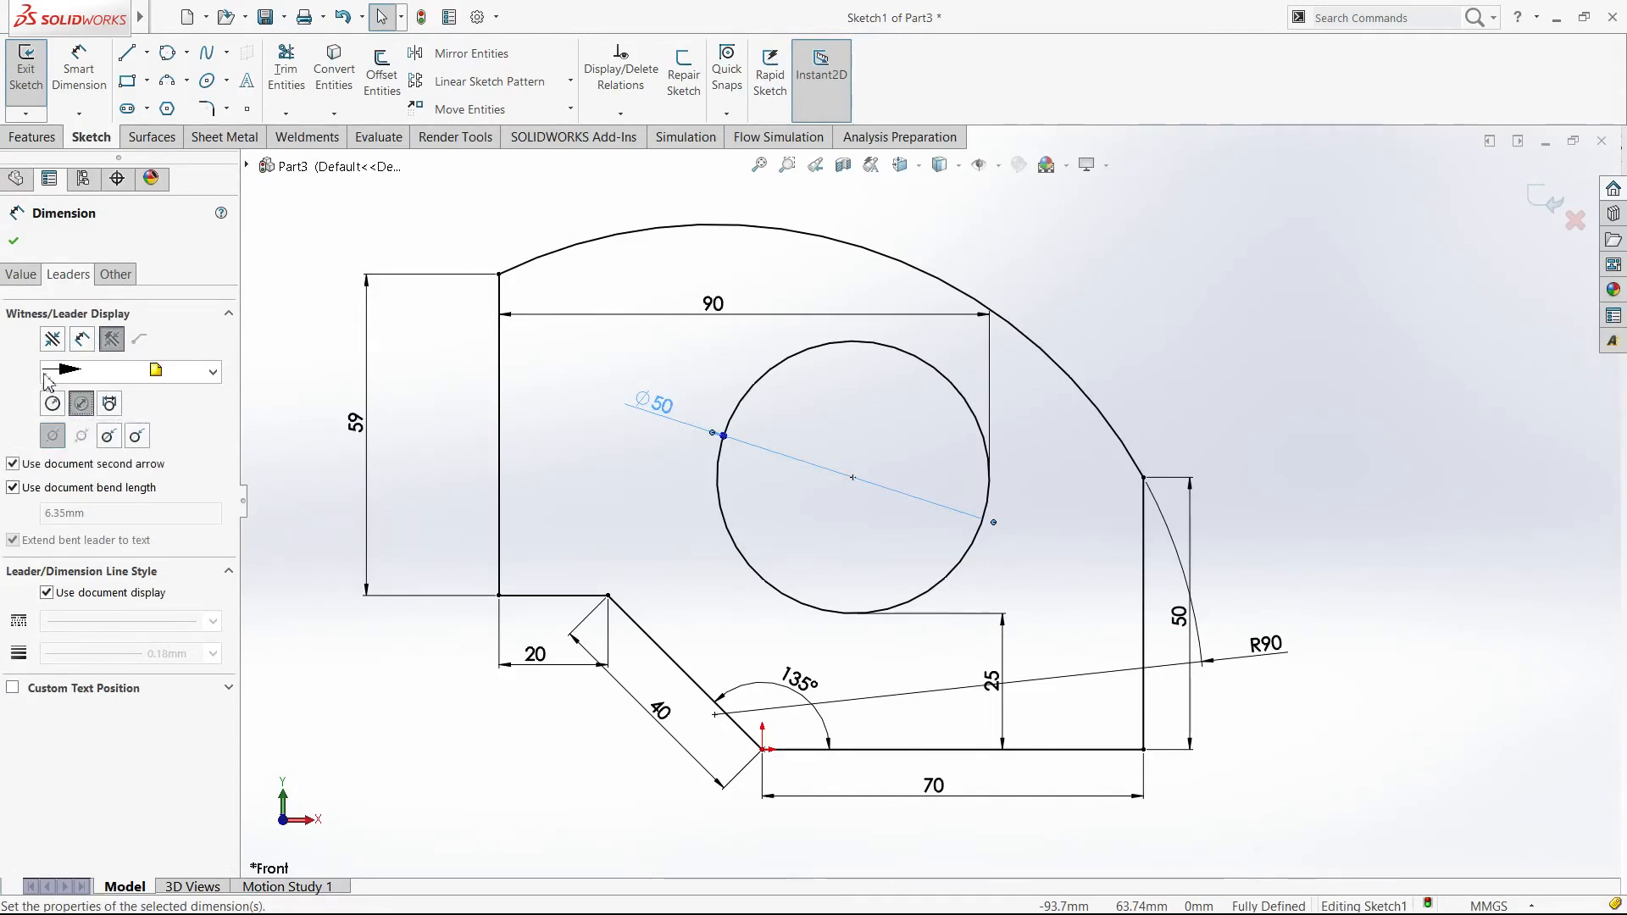
left_click(14, 241)
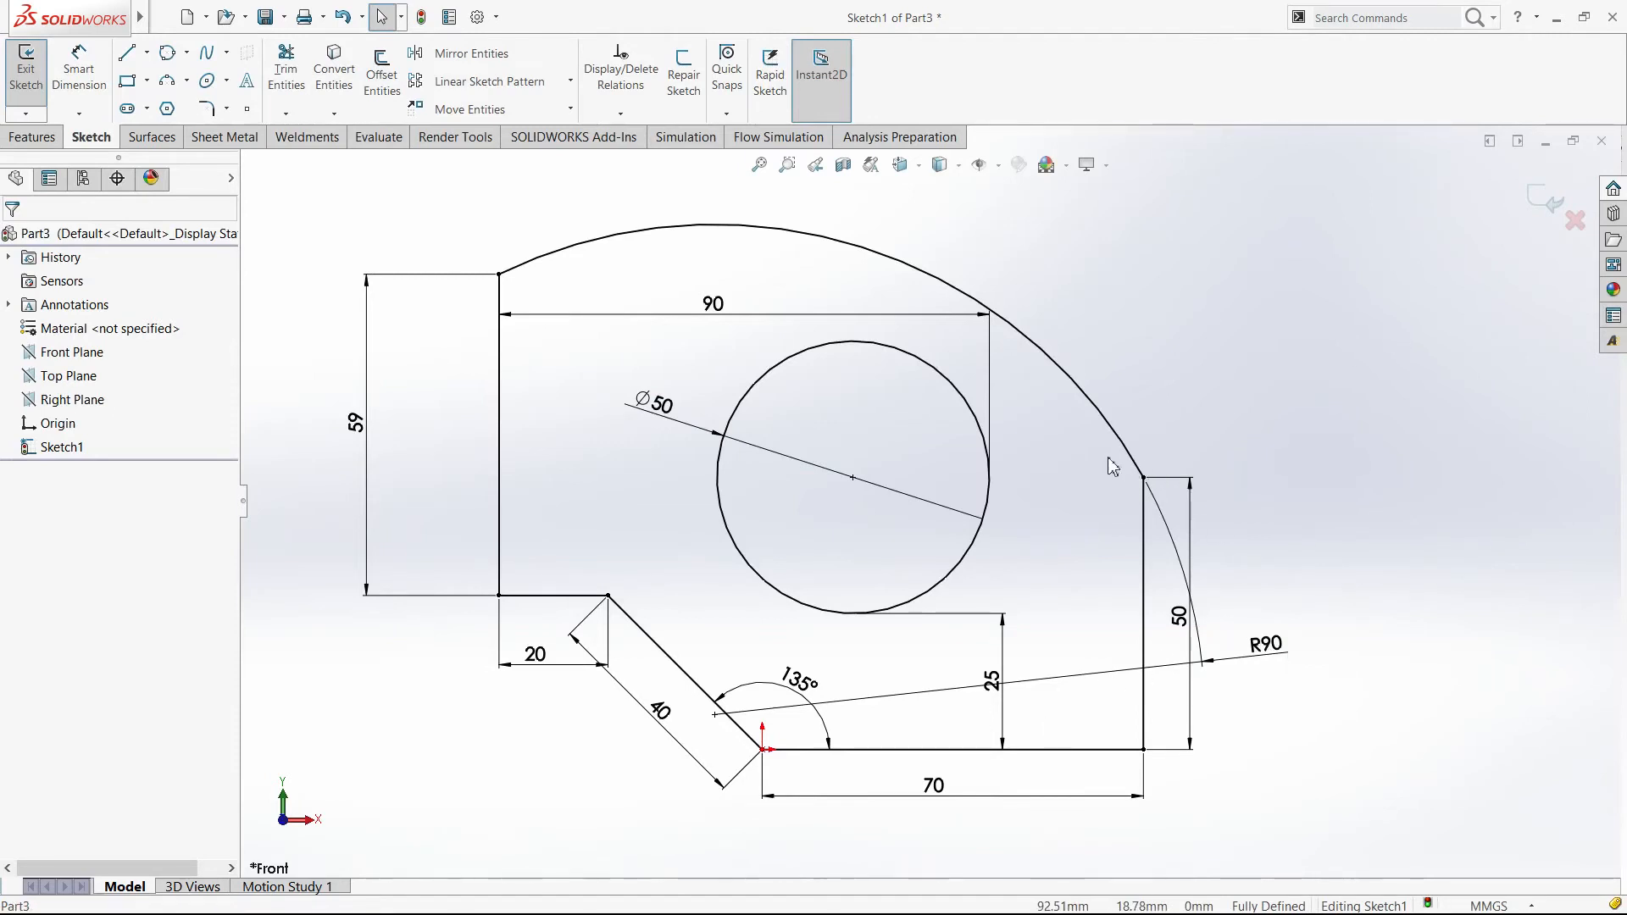
Step: Reposition the arc radius inside the profile, the 90 mm dimension above the arc and the circle diameter up-left, and exit the sketch
left_click_drag(805, 306, 615, 289)
left_click_drag(720, 203, 720, 190)
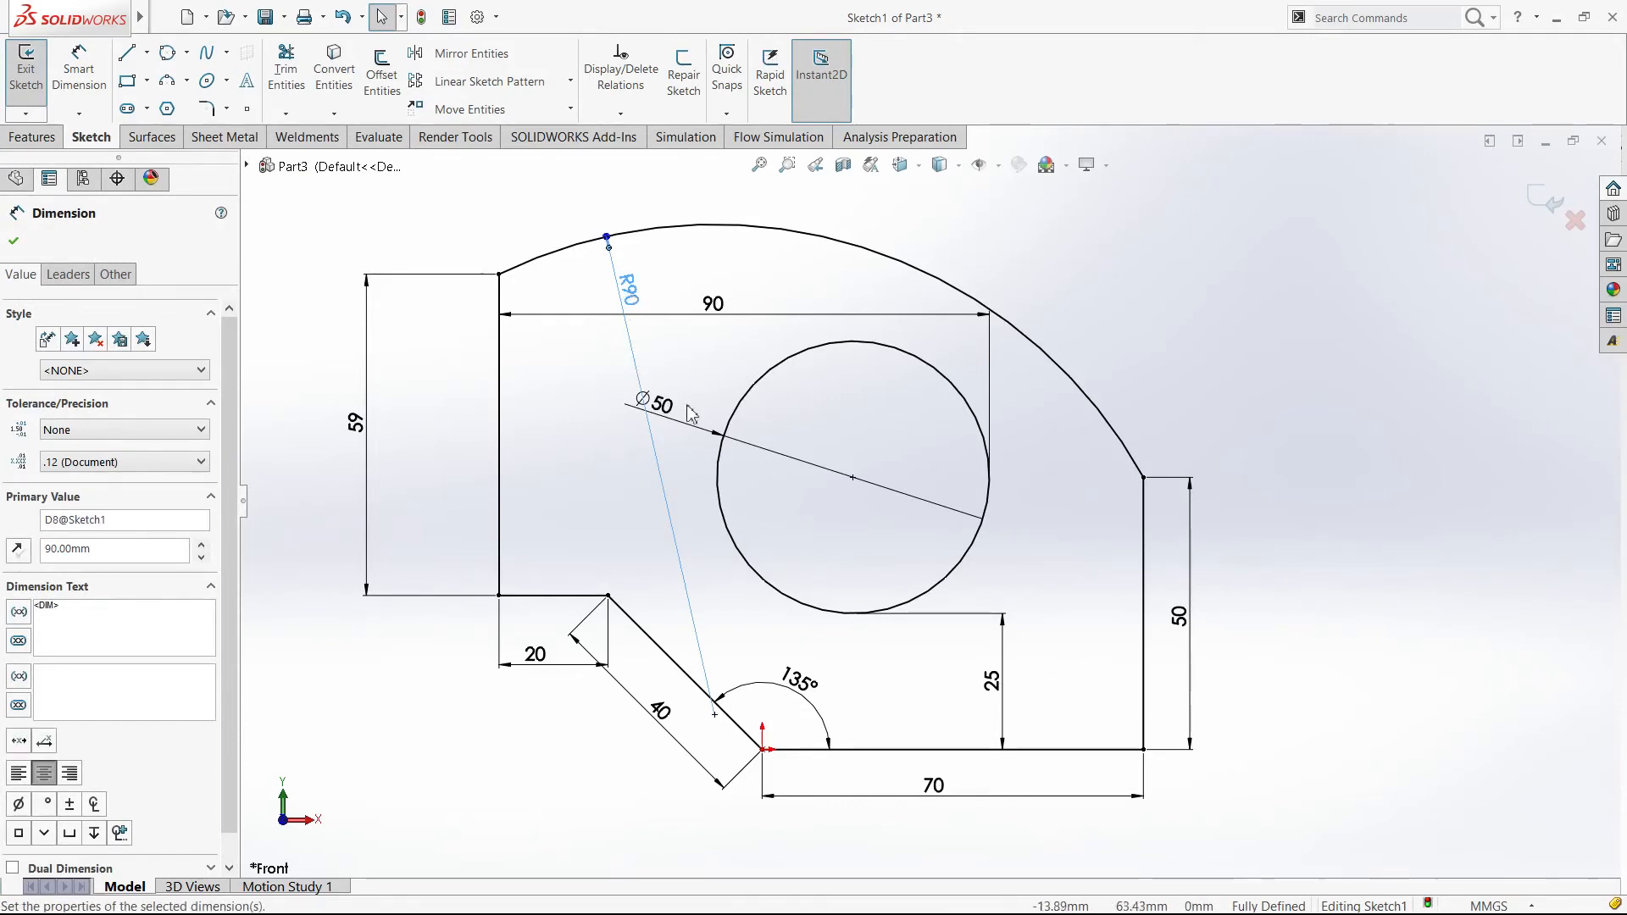
left_click_drag(662, 404, 732, 341)
left_click(1220, 294)
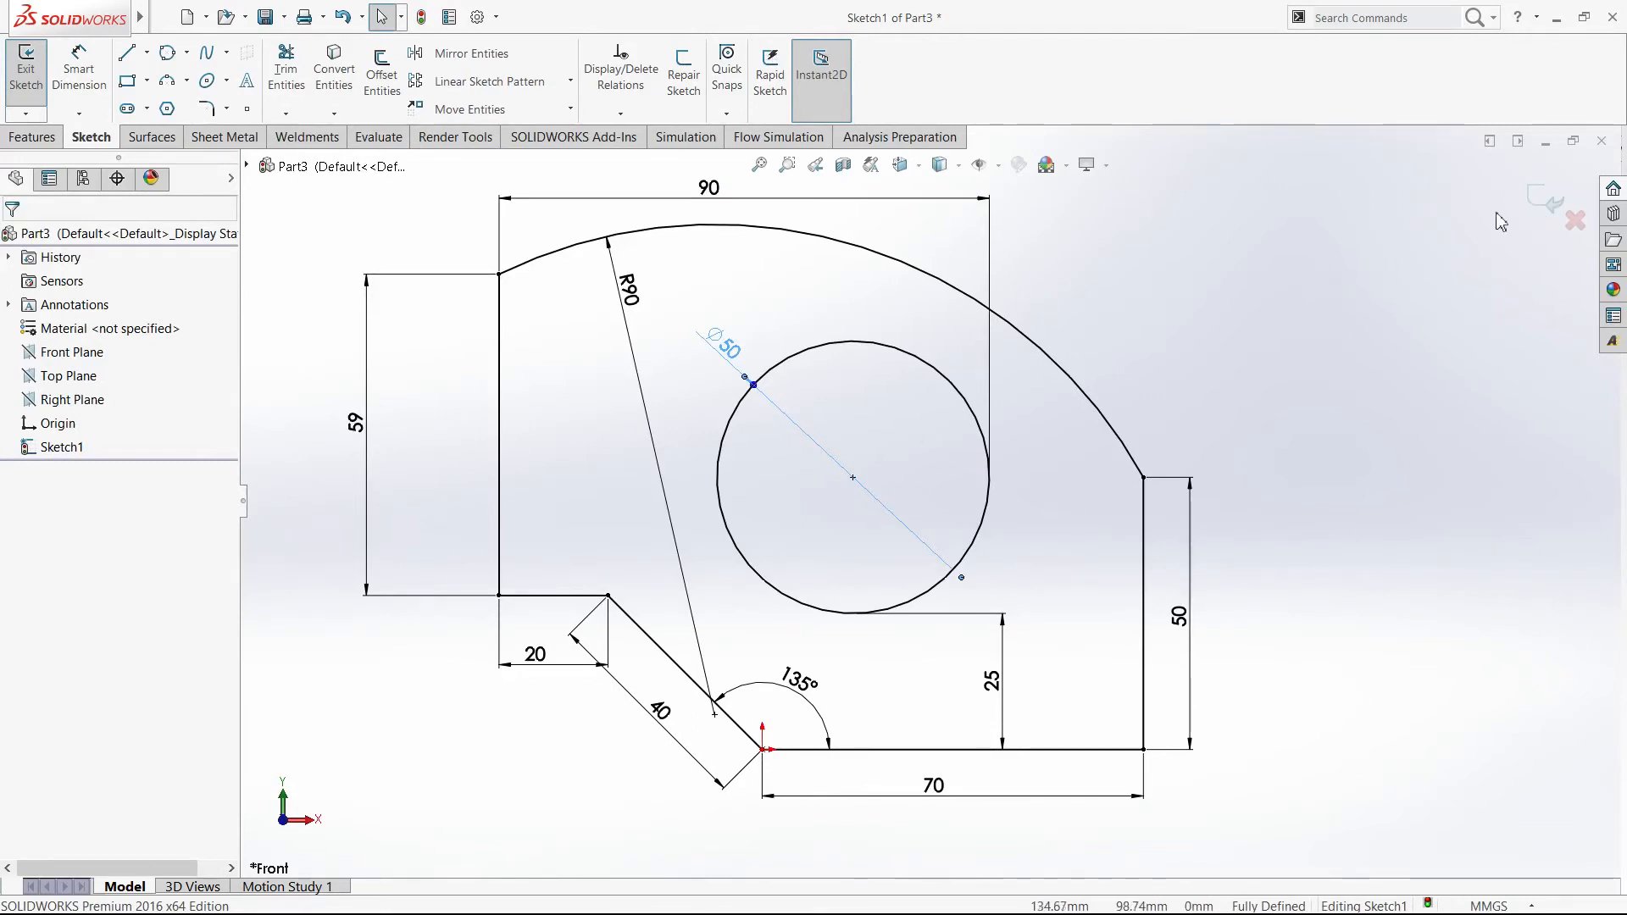
left_click(1543, 207)
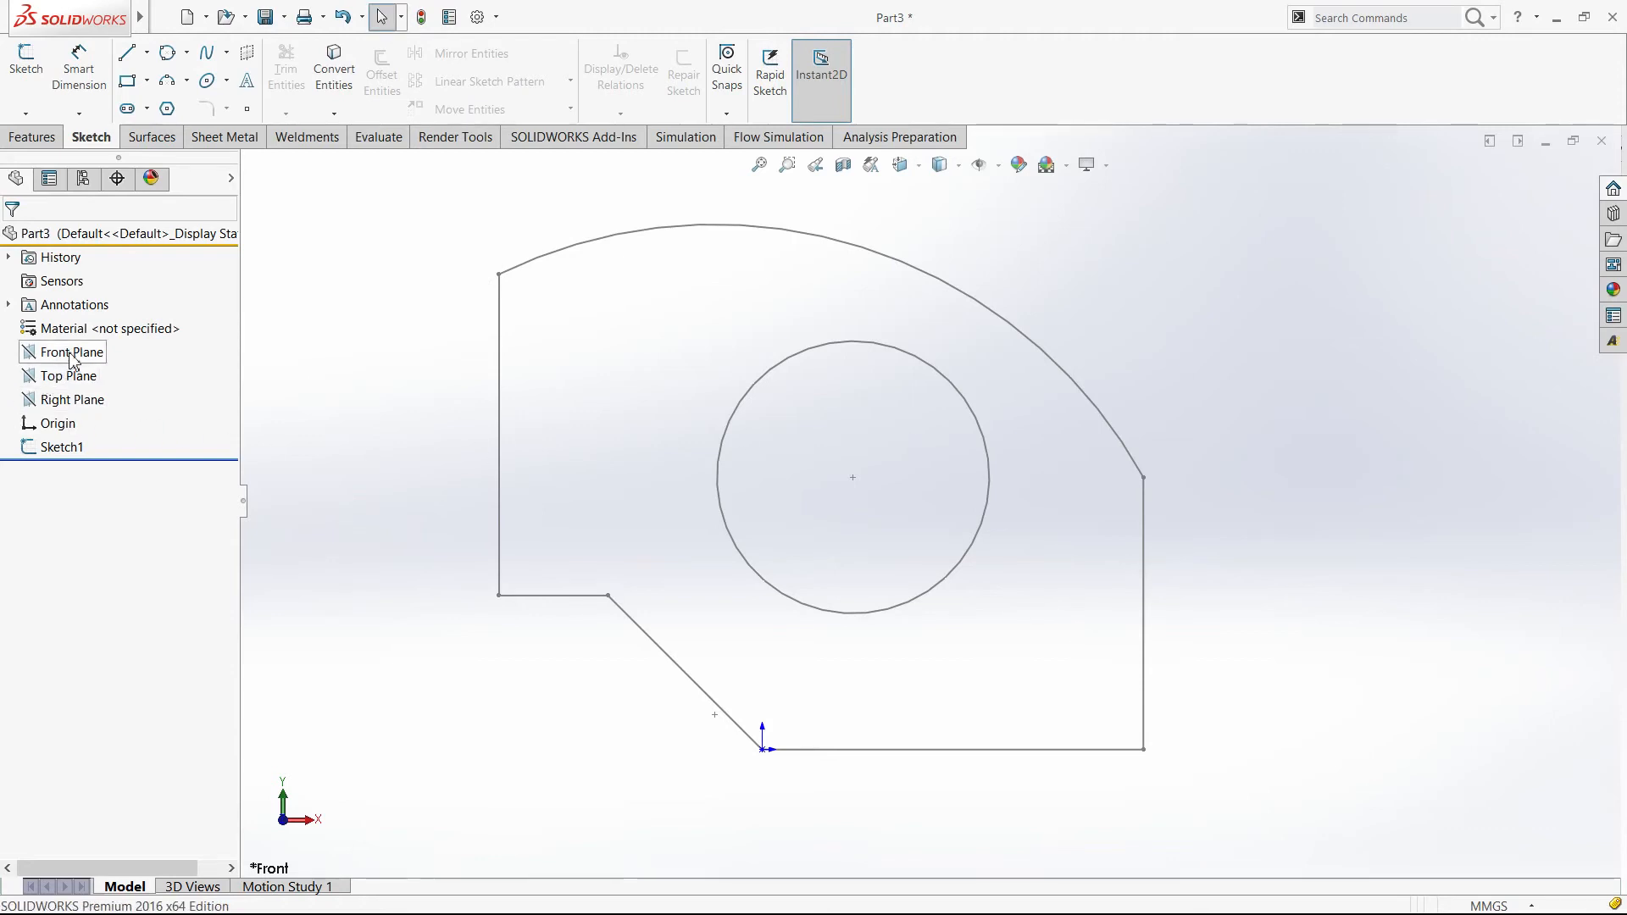
Step: Examine the finished sketch and its Front Plane from several angles, ending in an isometric view
left_click(72, 354)
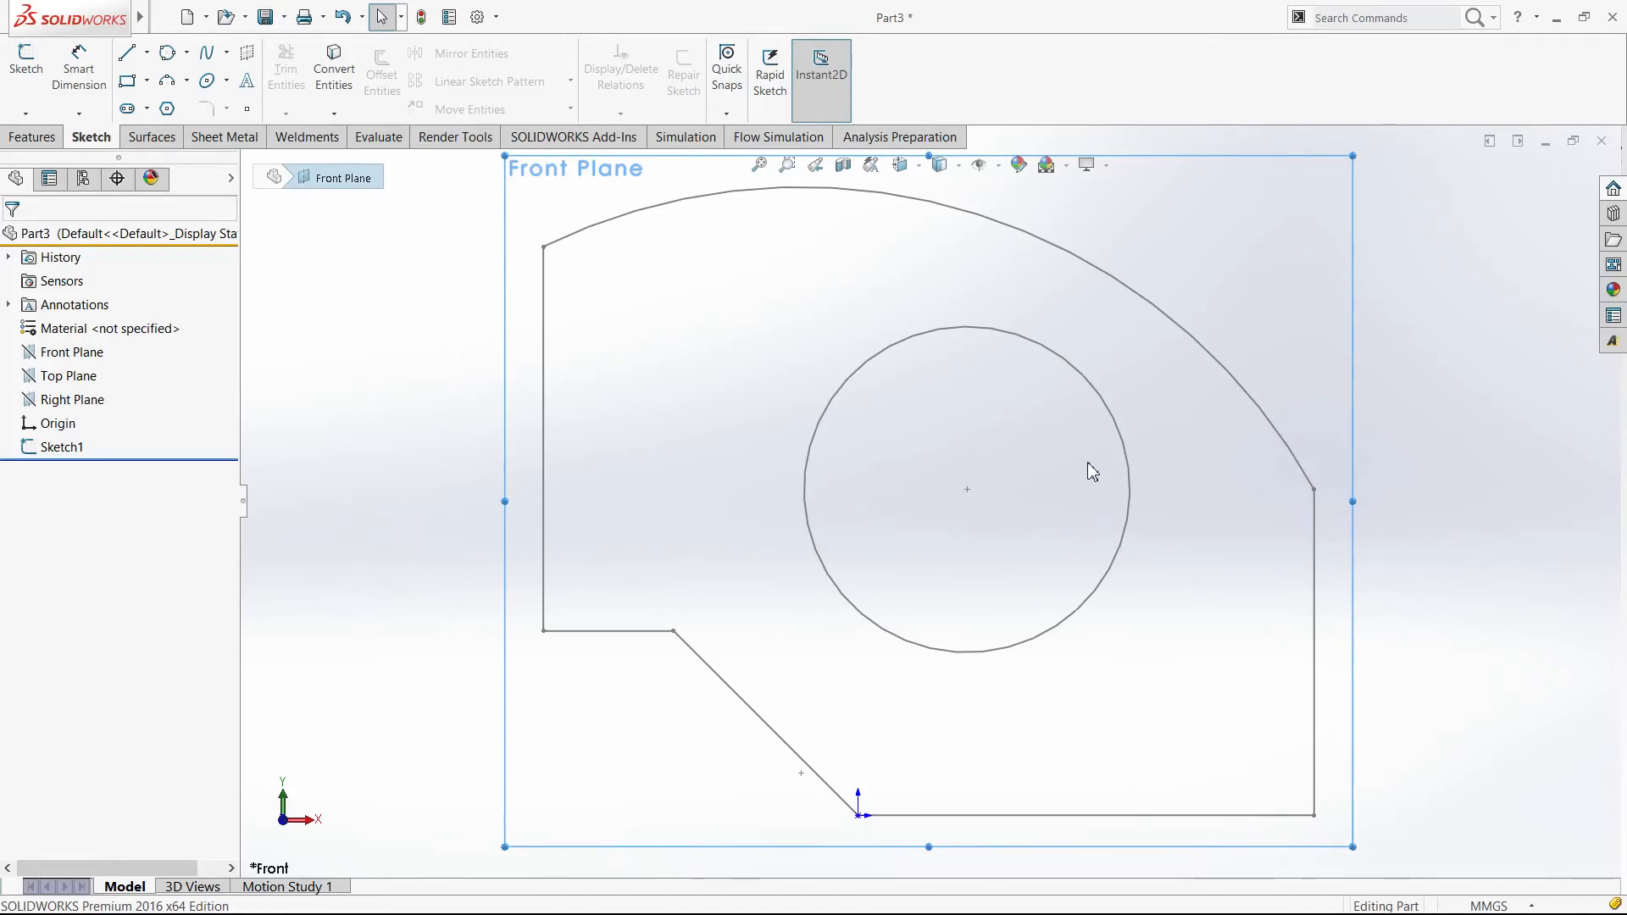
middle_click_drag(1087, 464, 1017, 519)
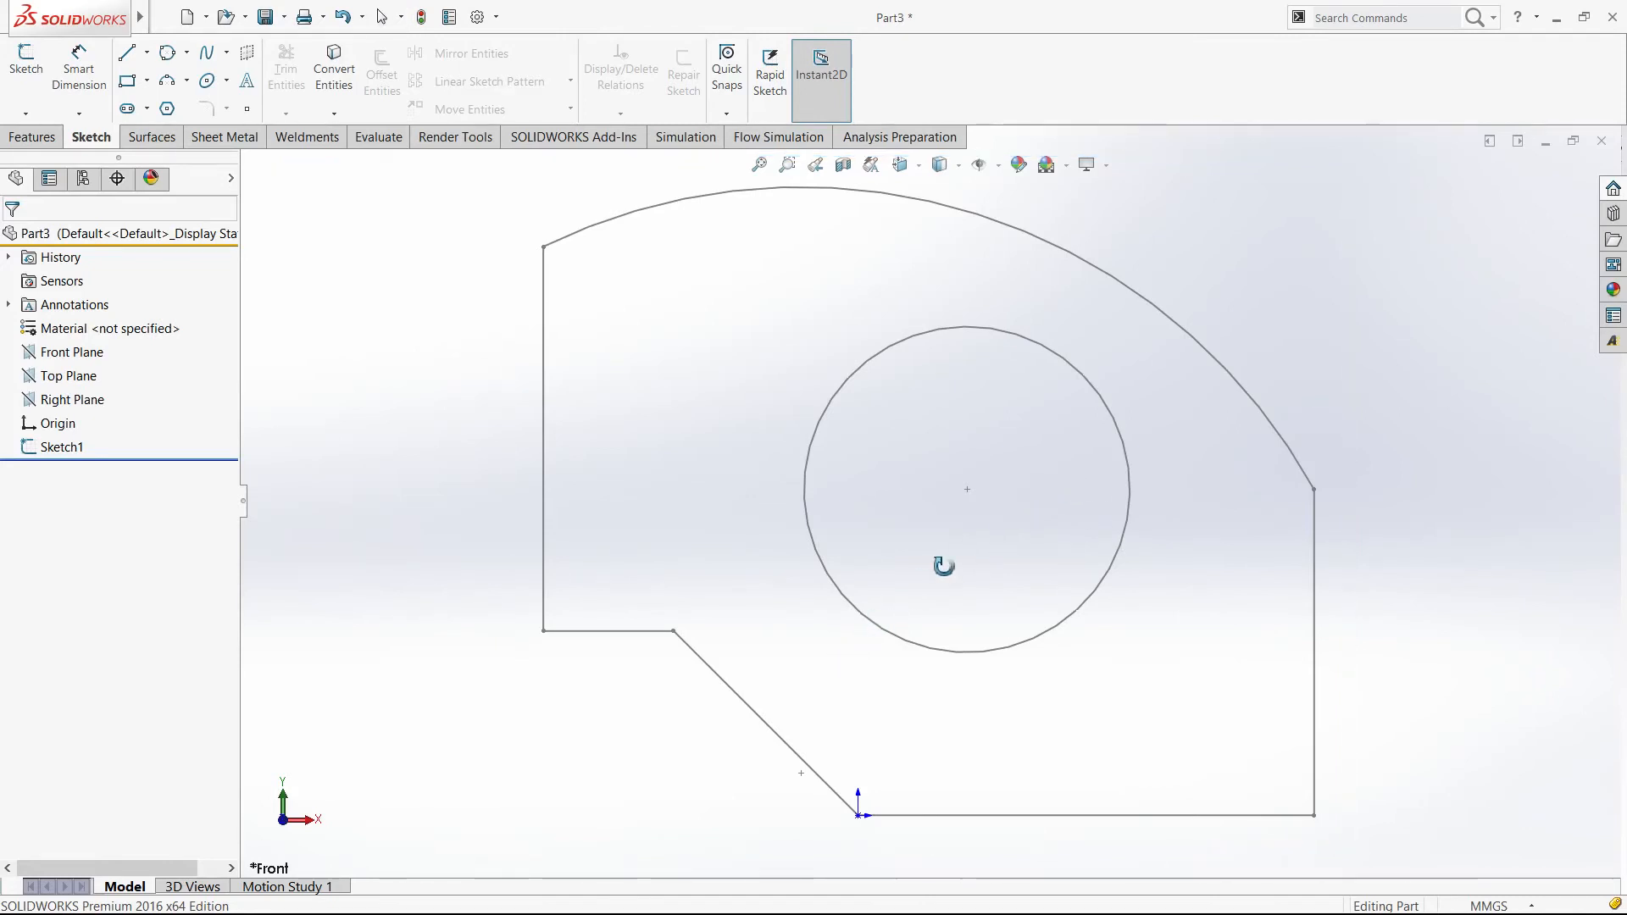
key("Escape")
scroll(1058, 513, "up", 10)
mouse_move(1058, 512)
middle_mouse_down()
mouse_move(949, 598)
mouse_move(629, 626)
mouse_move(359, 687)
mouse_move(627, 697)
middle_mouse_up()
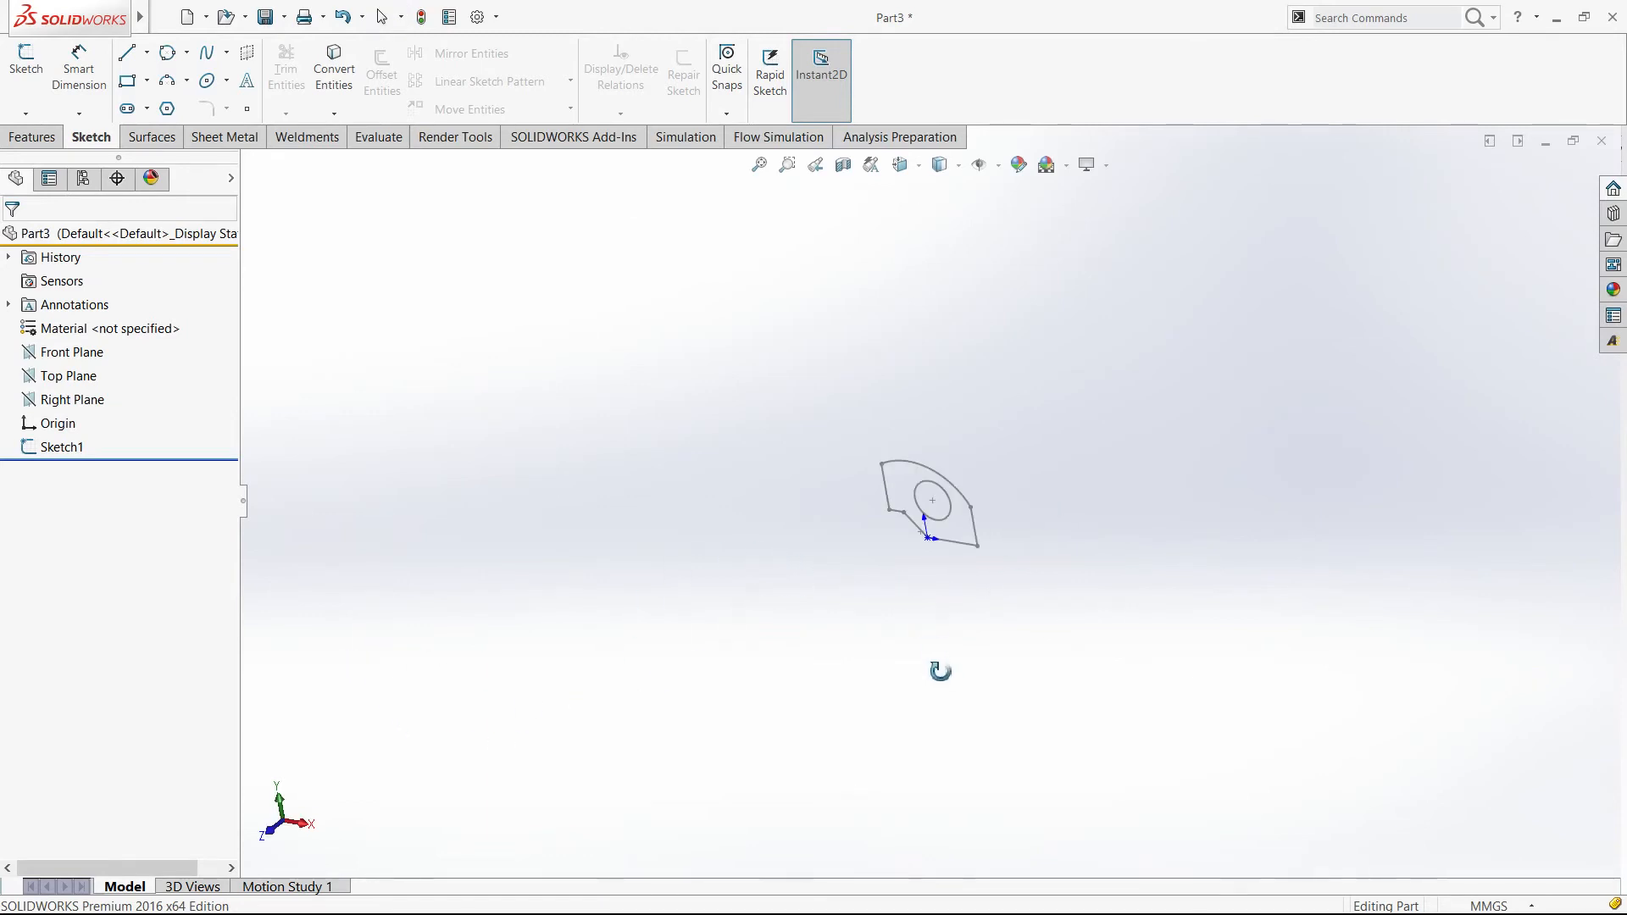
key("Escape")
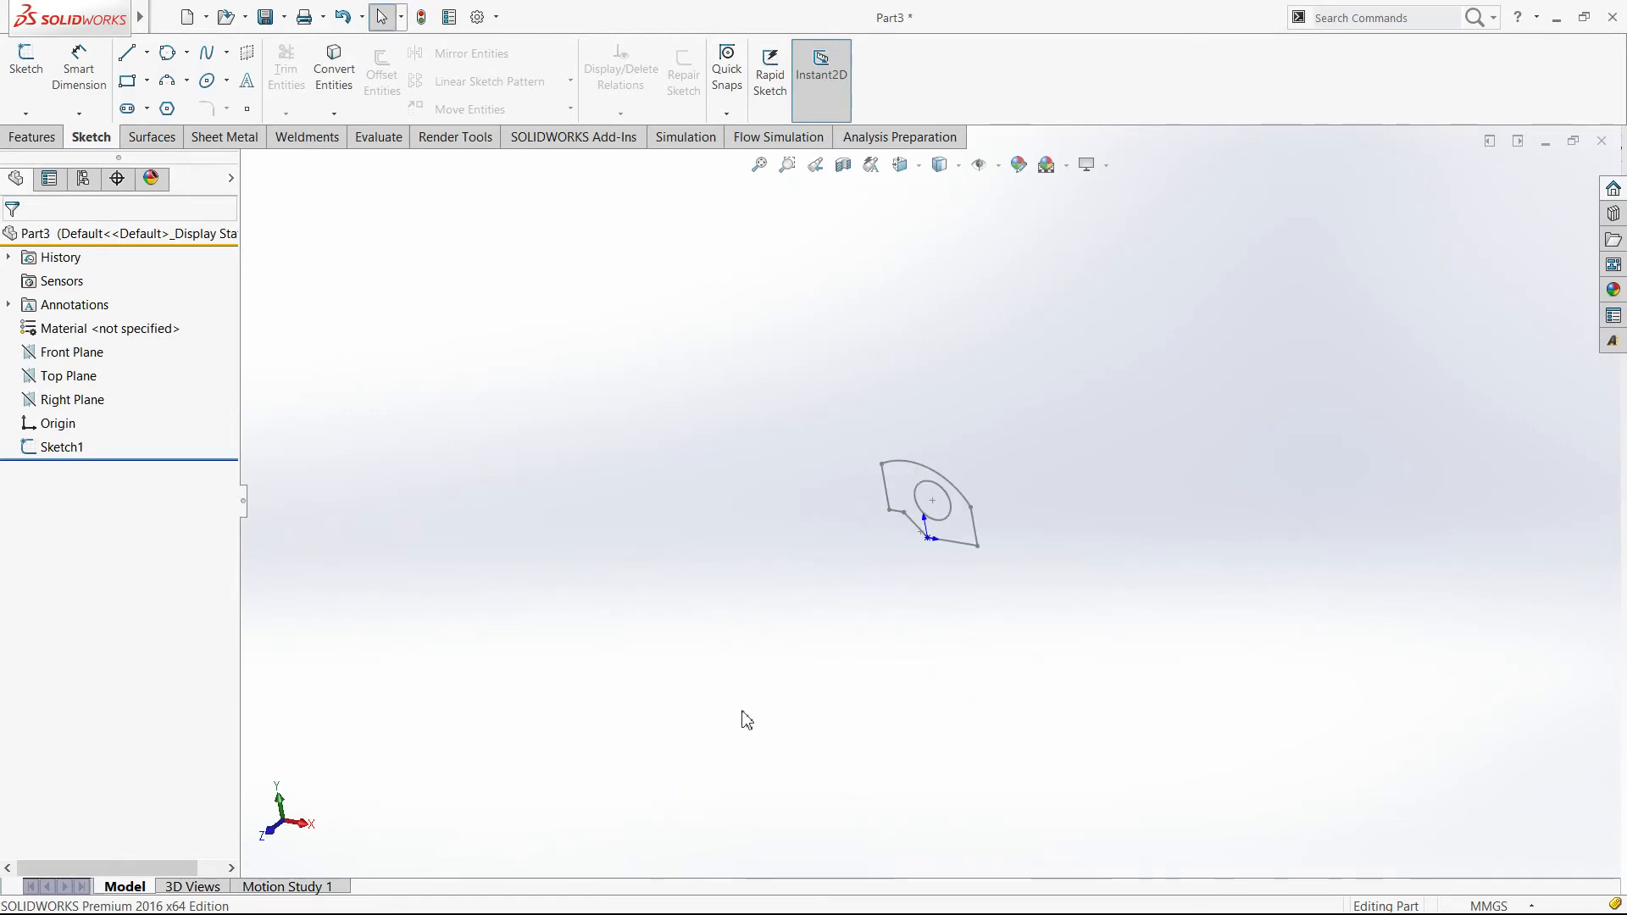
key("space")
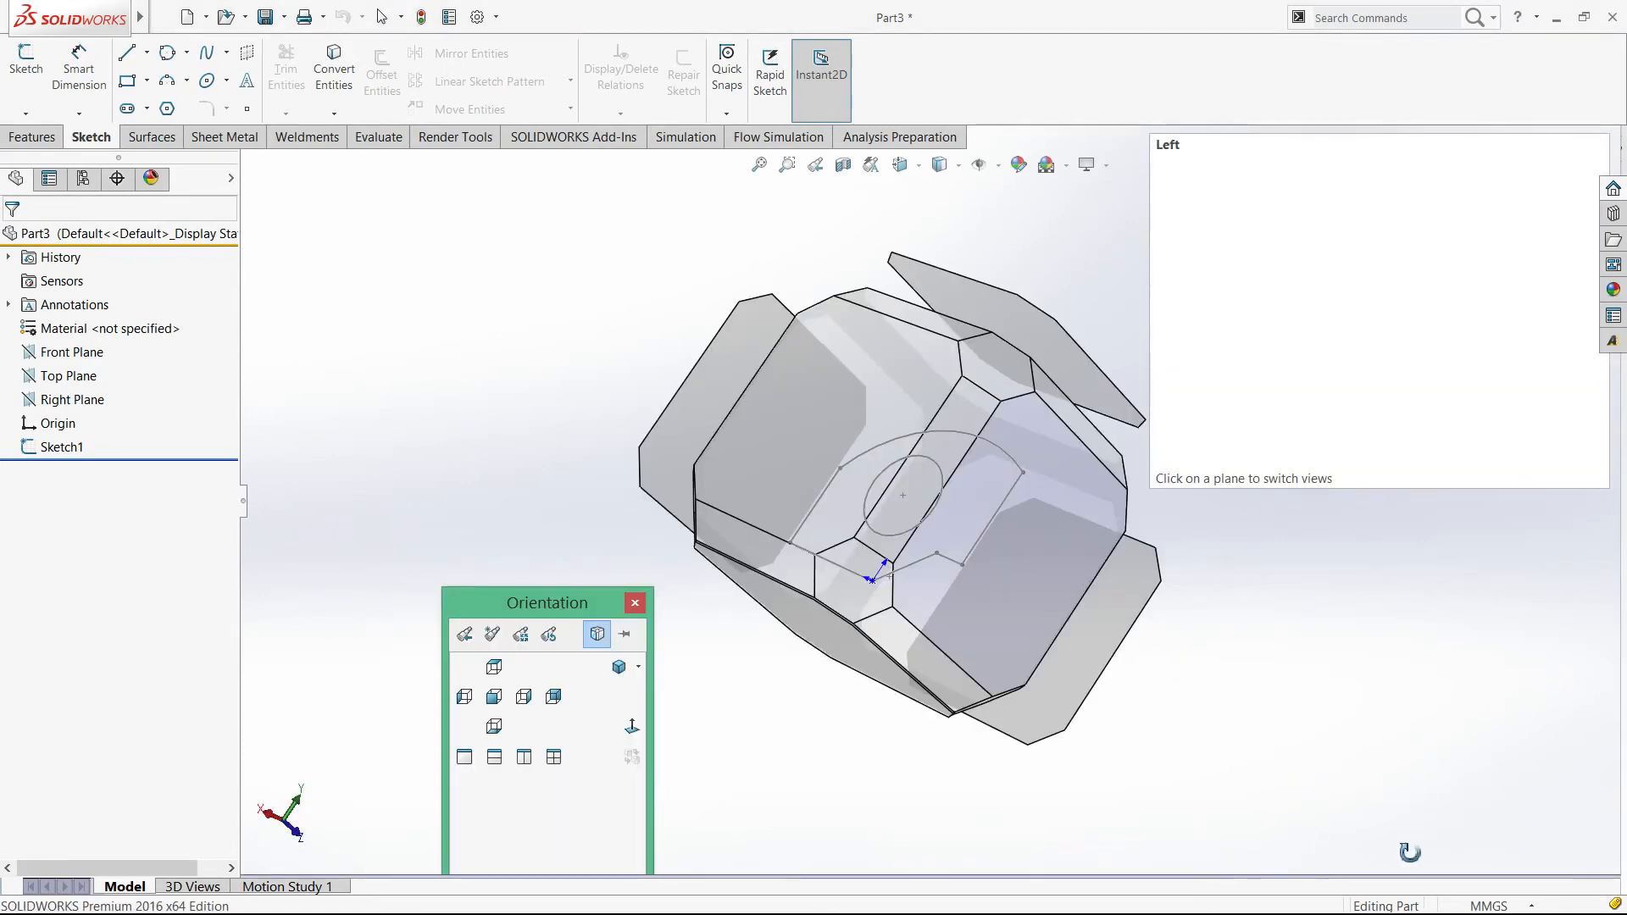
left_click(1045, 388)
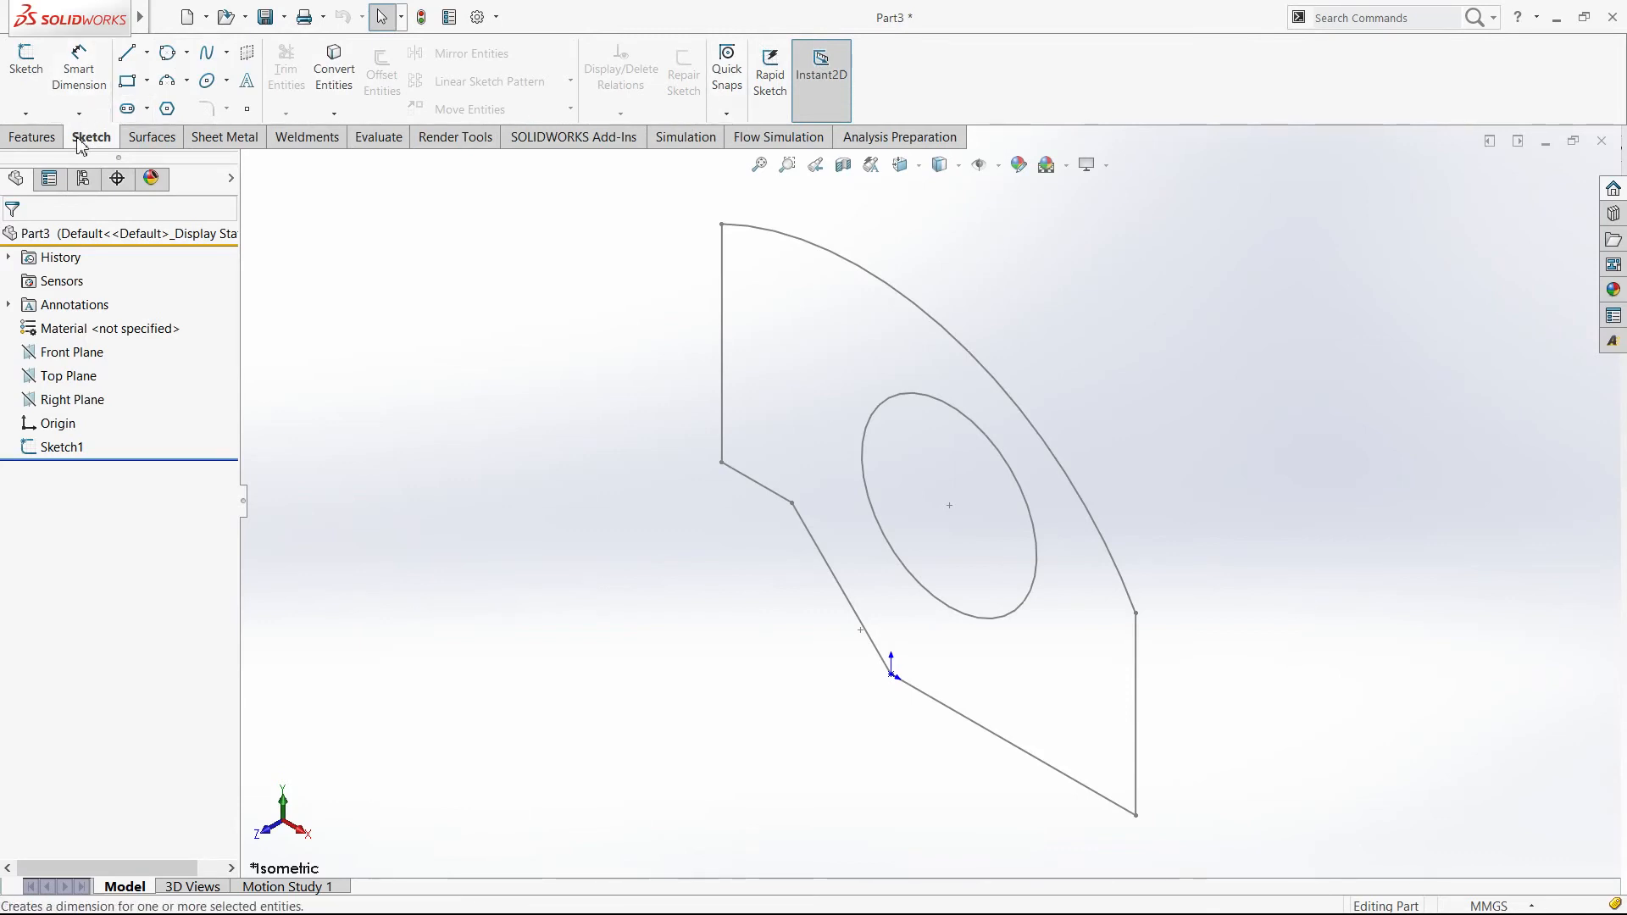
Step: Extrude the profile sketch as a blind boss with a depth of 70 mm
left_click(36, 138)
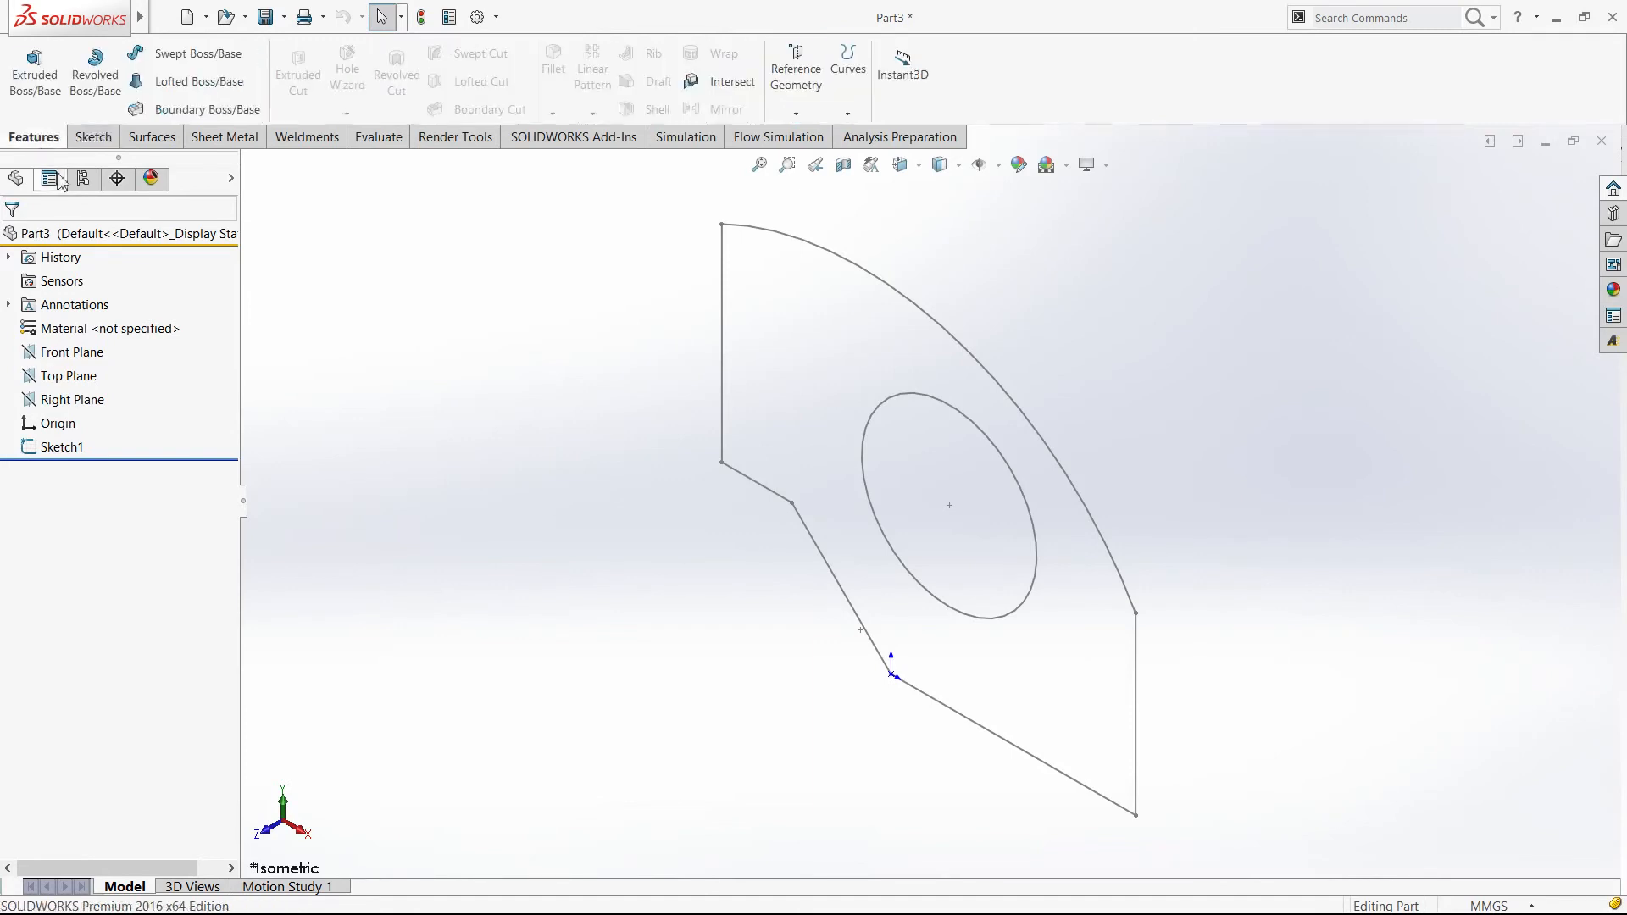
left_click(49, 101)
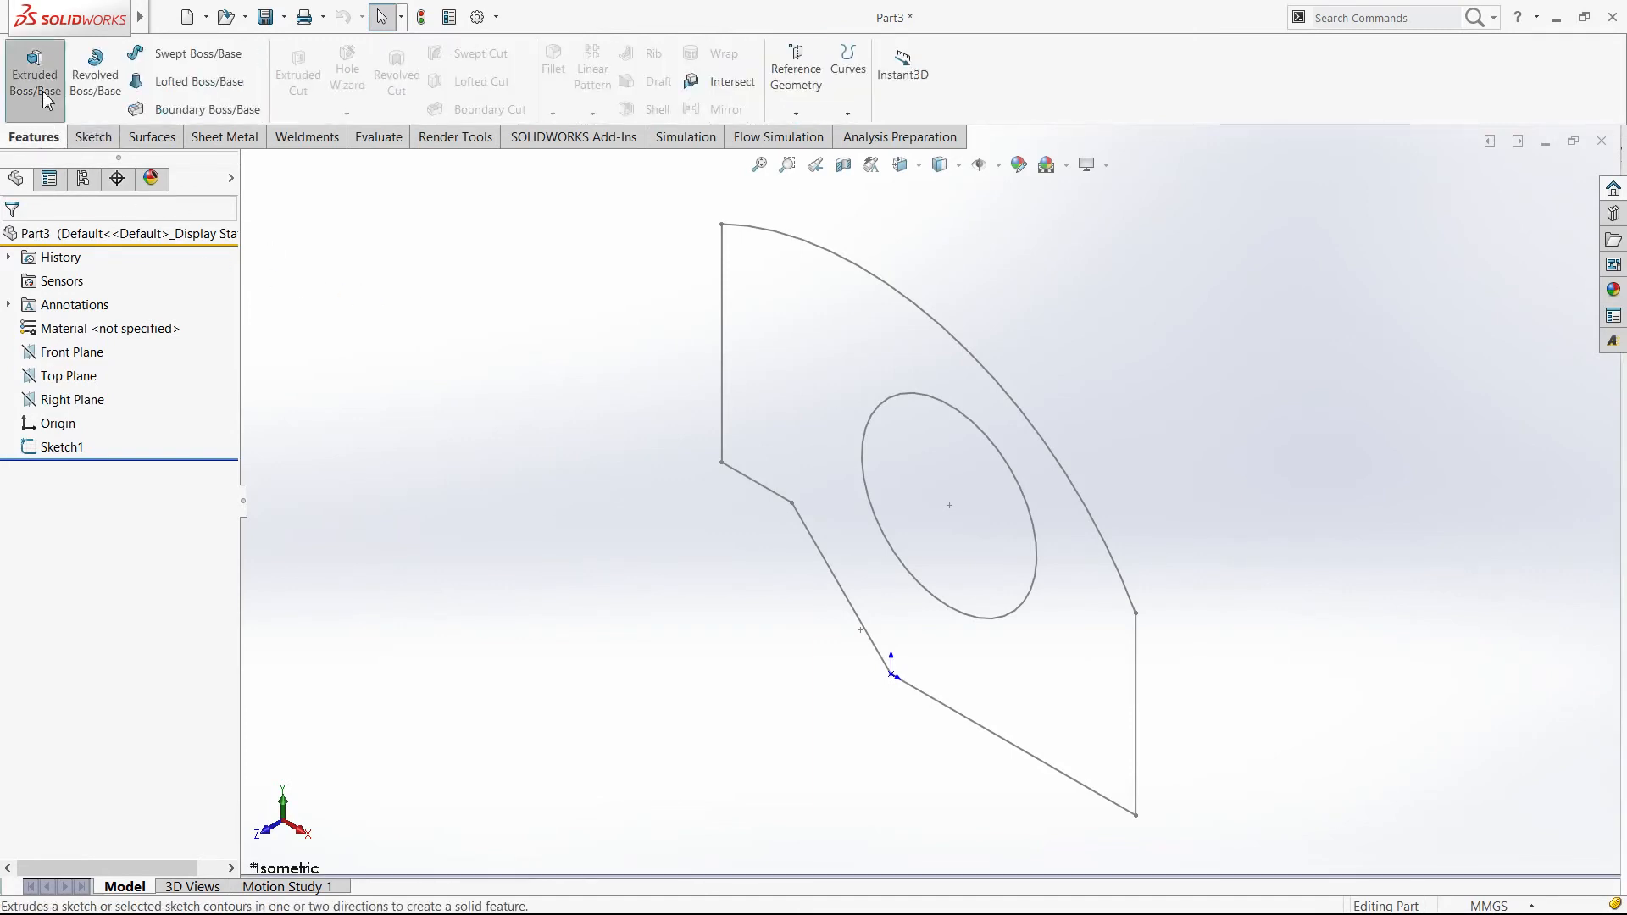
left_click(15, 243)
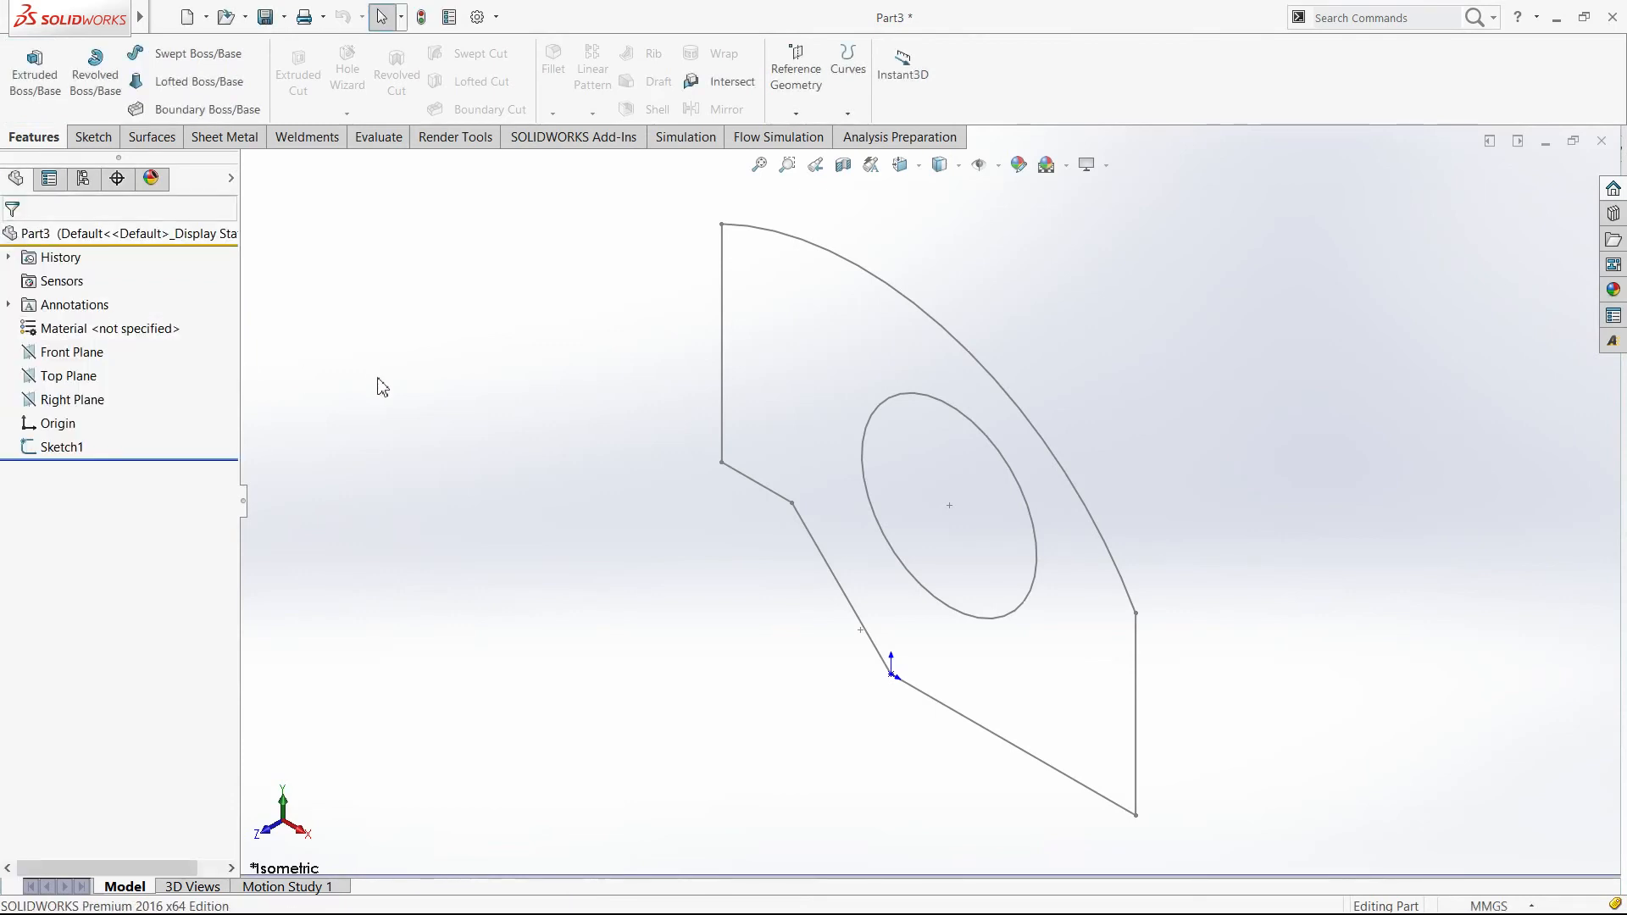
left_click(55, 448)
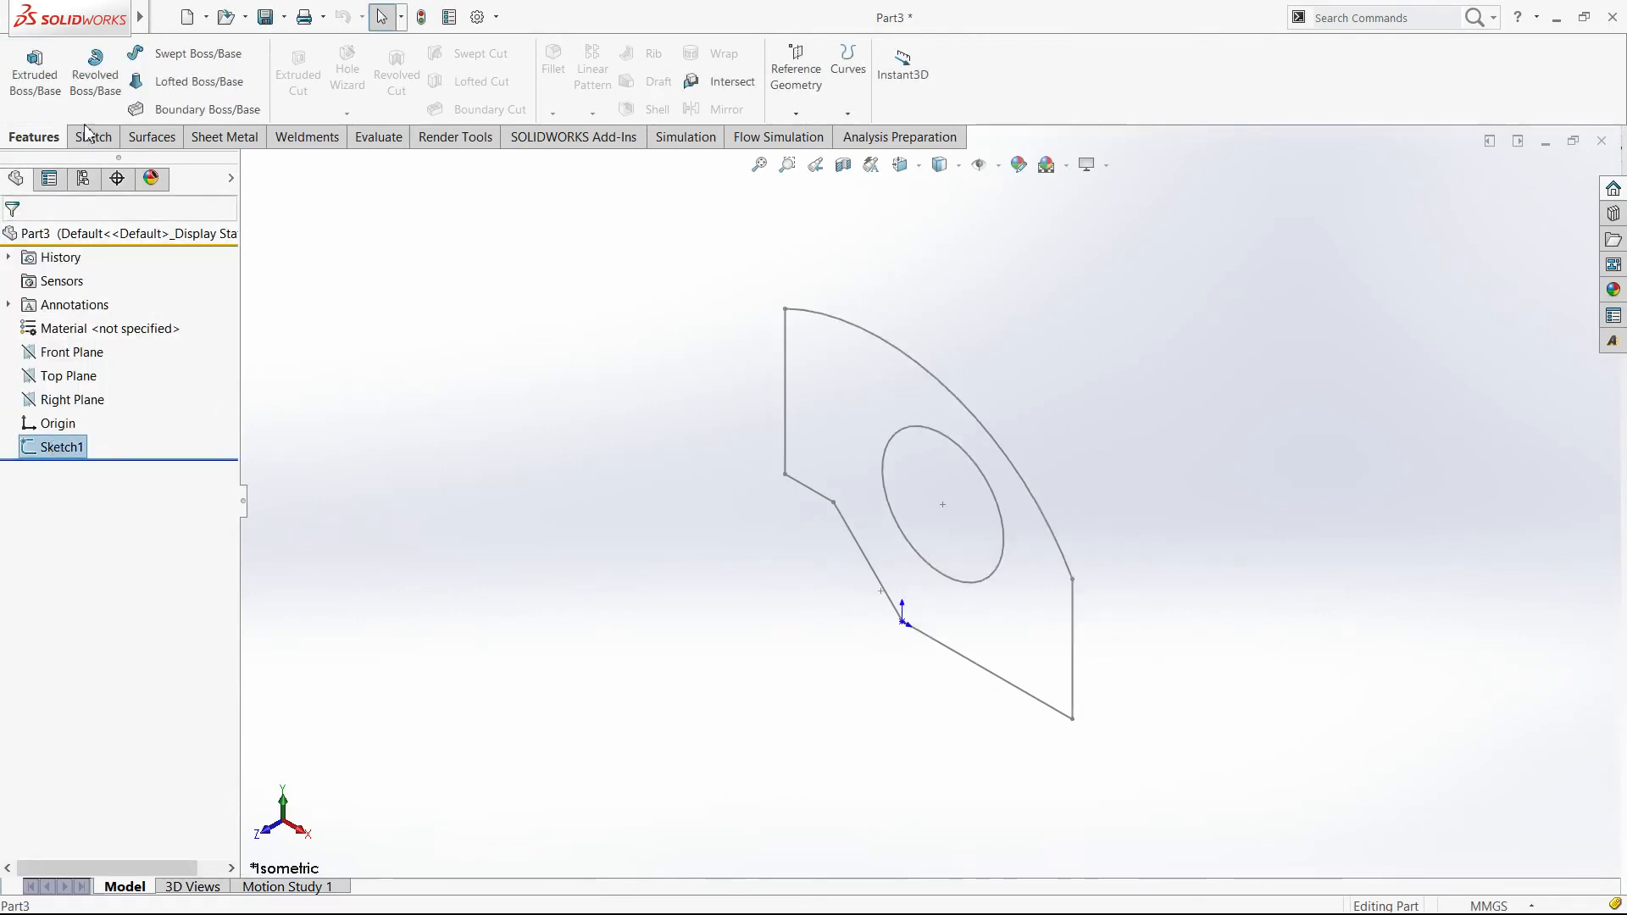
left_click(35, 72)
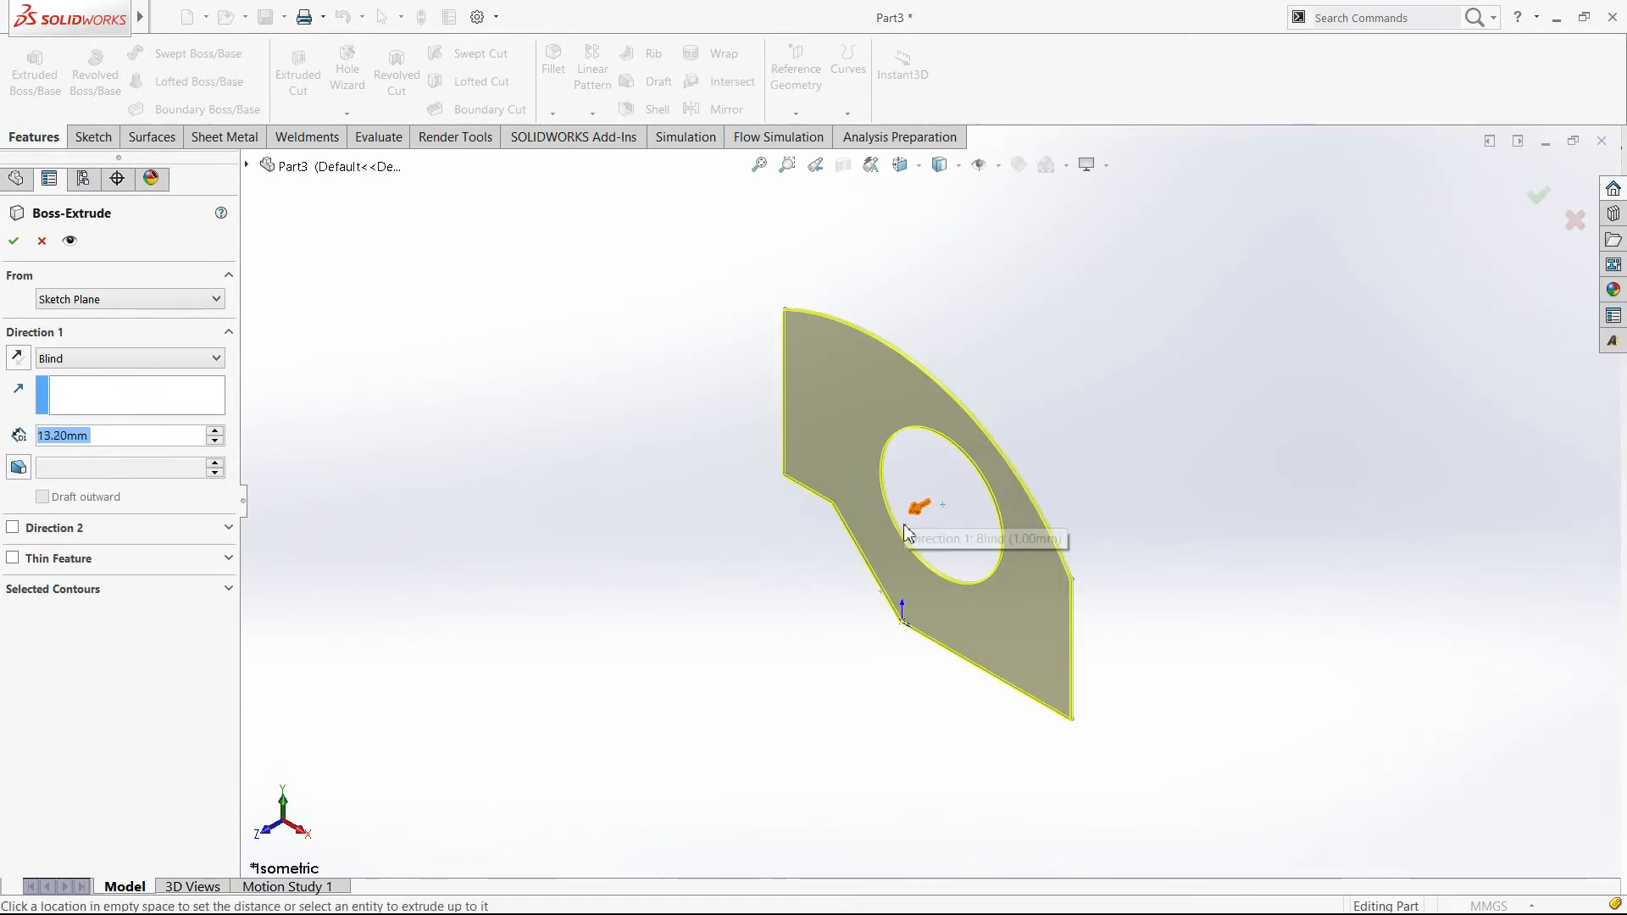
left_click(215, 442)
left_click(215, 441)
left_click(215, 441)
left_click(215, 442)
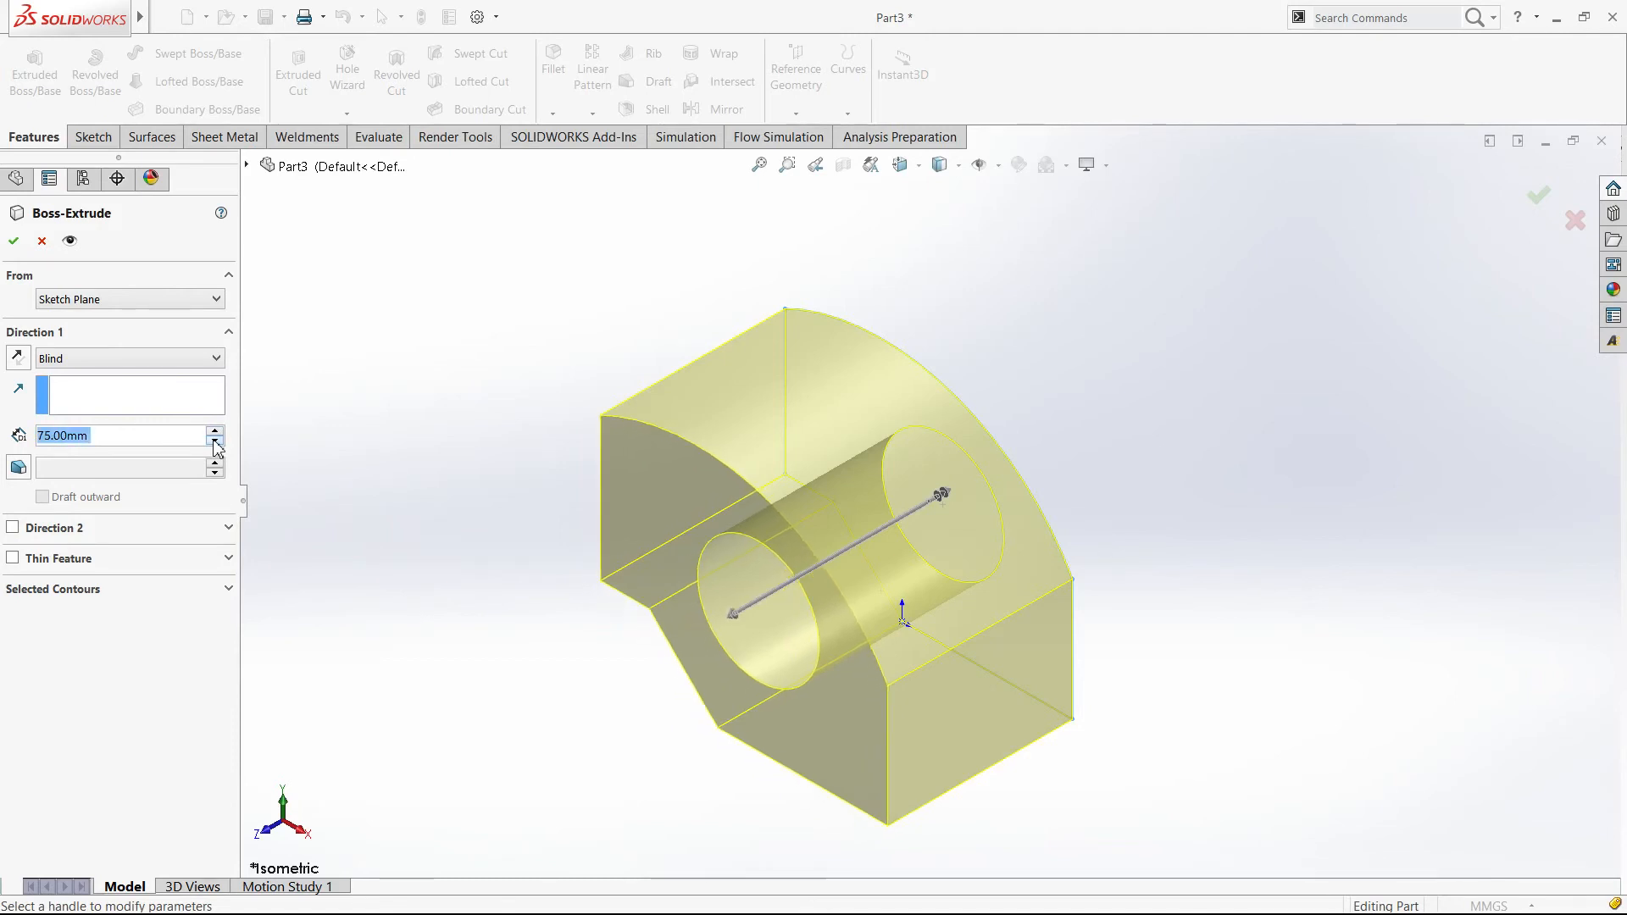
left_click(216, 441)
left_click(216, 442)
left_click(215, 442)
left_click(215, 441)
left_click(215, 441)
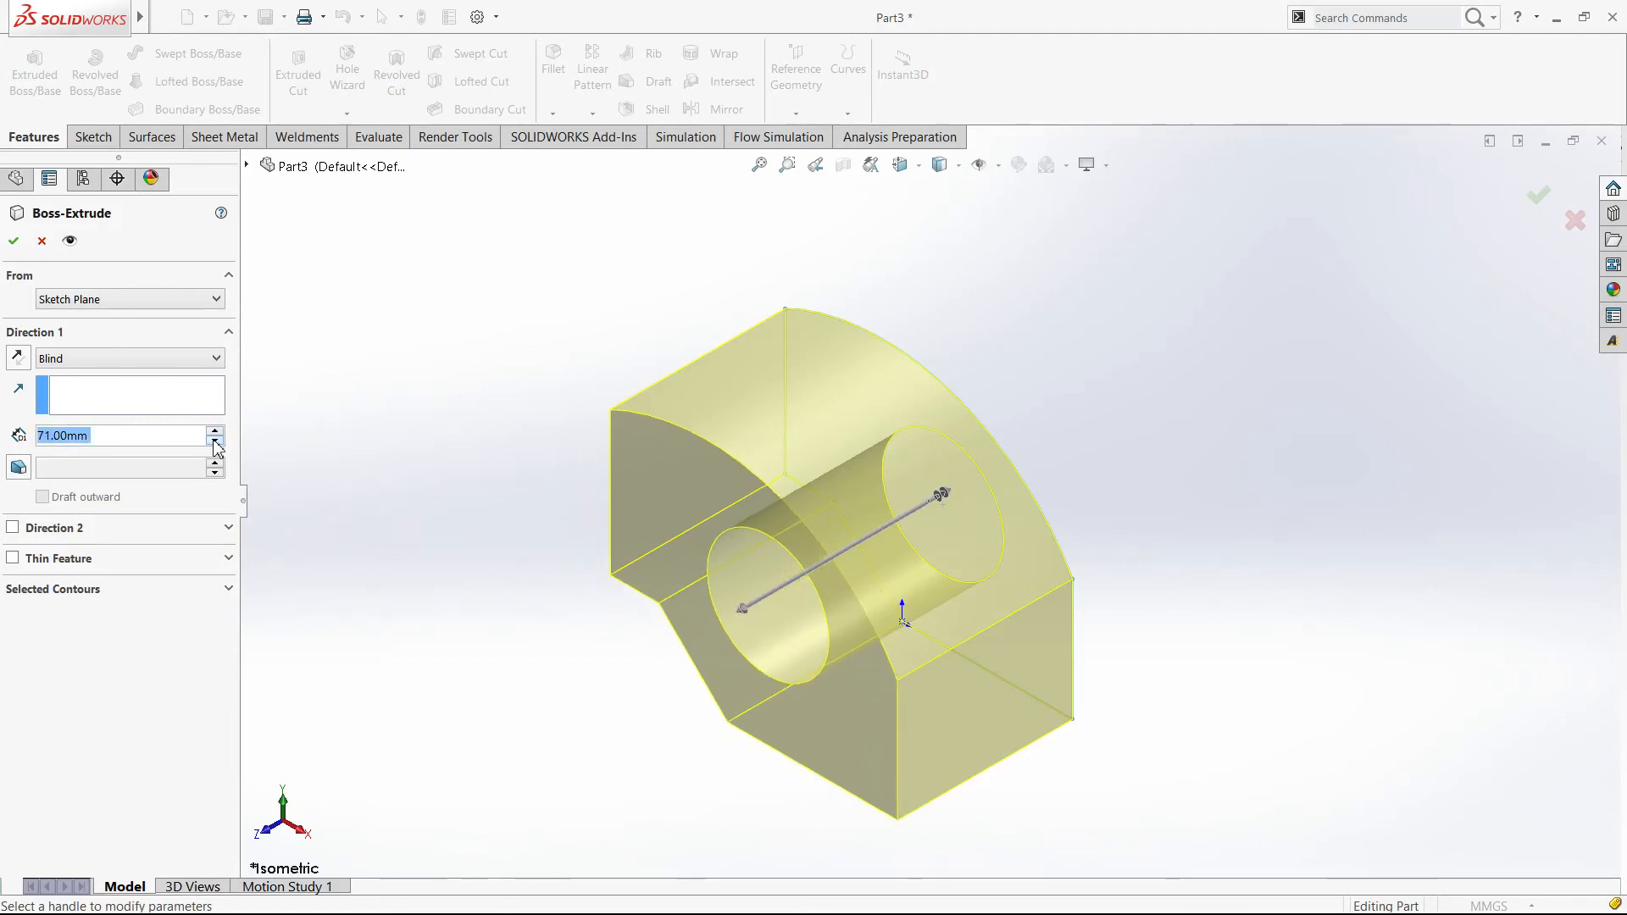
left_click(216, 441)
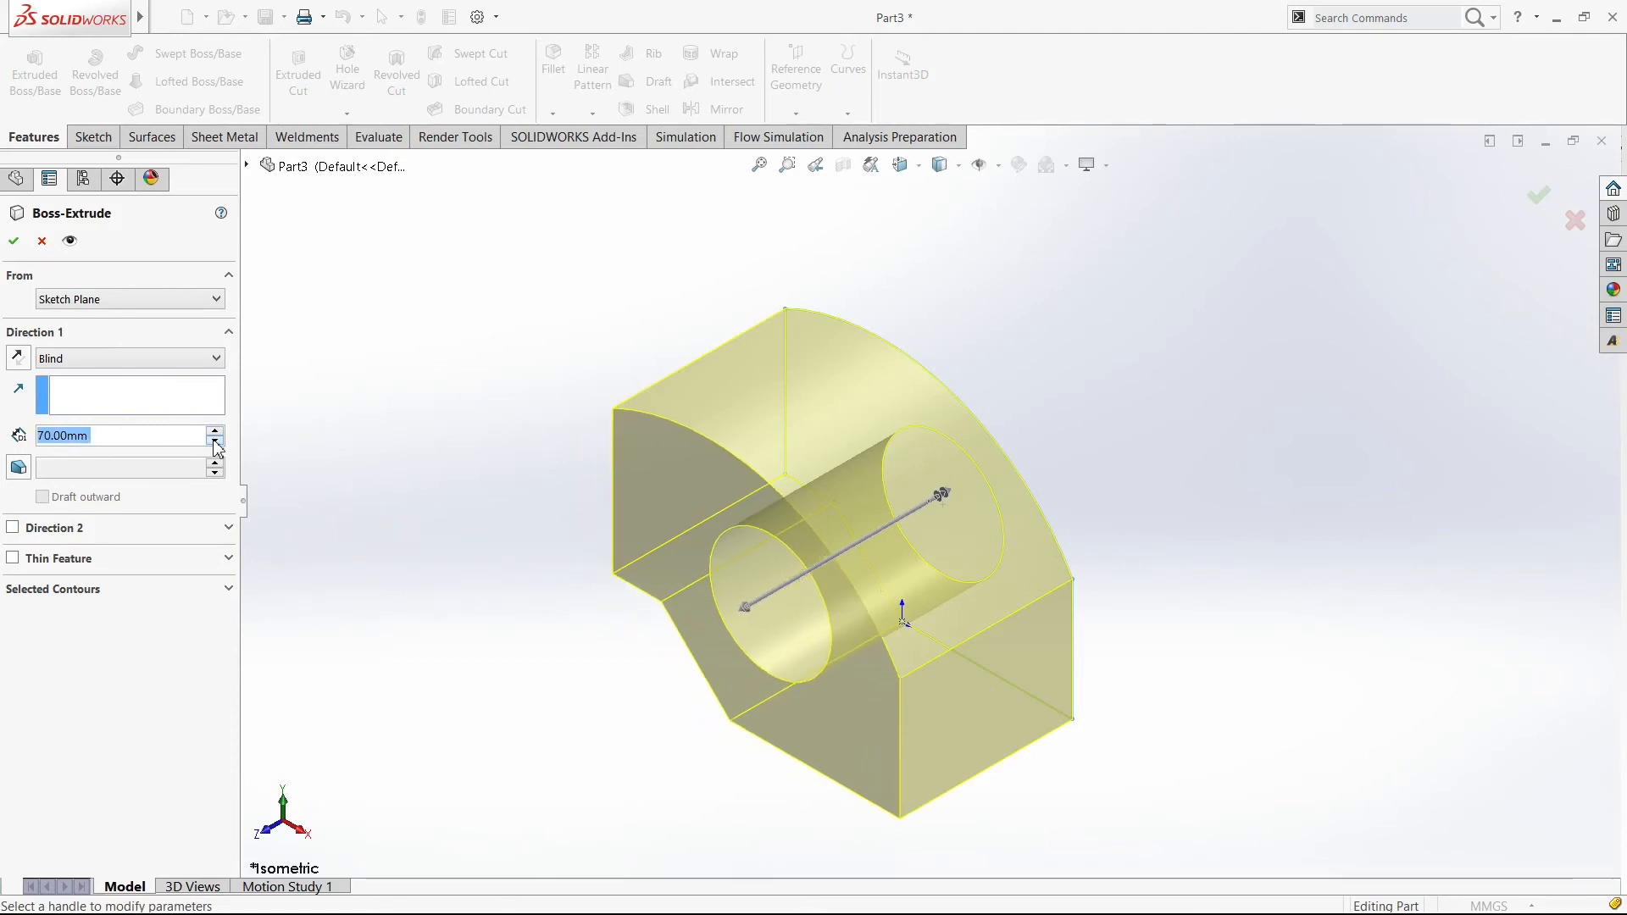
left_click(12, 241)
left_click(506, 527)
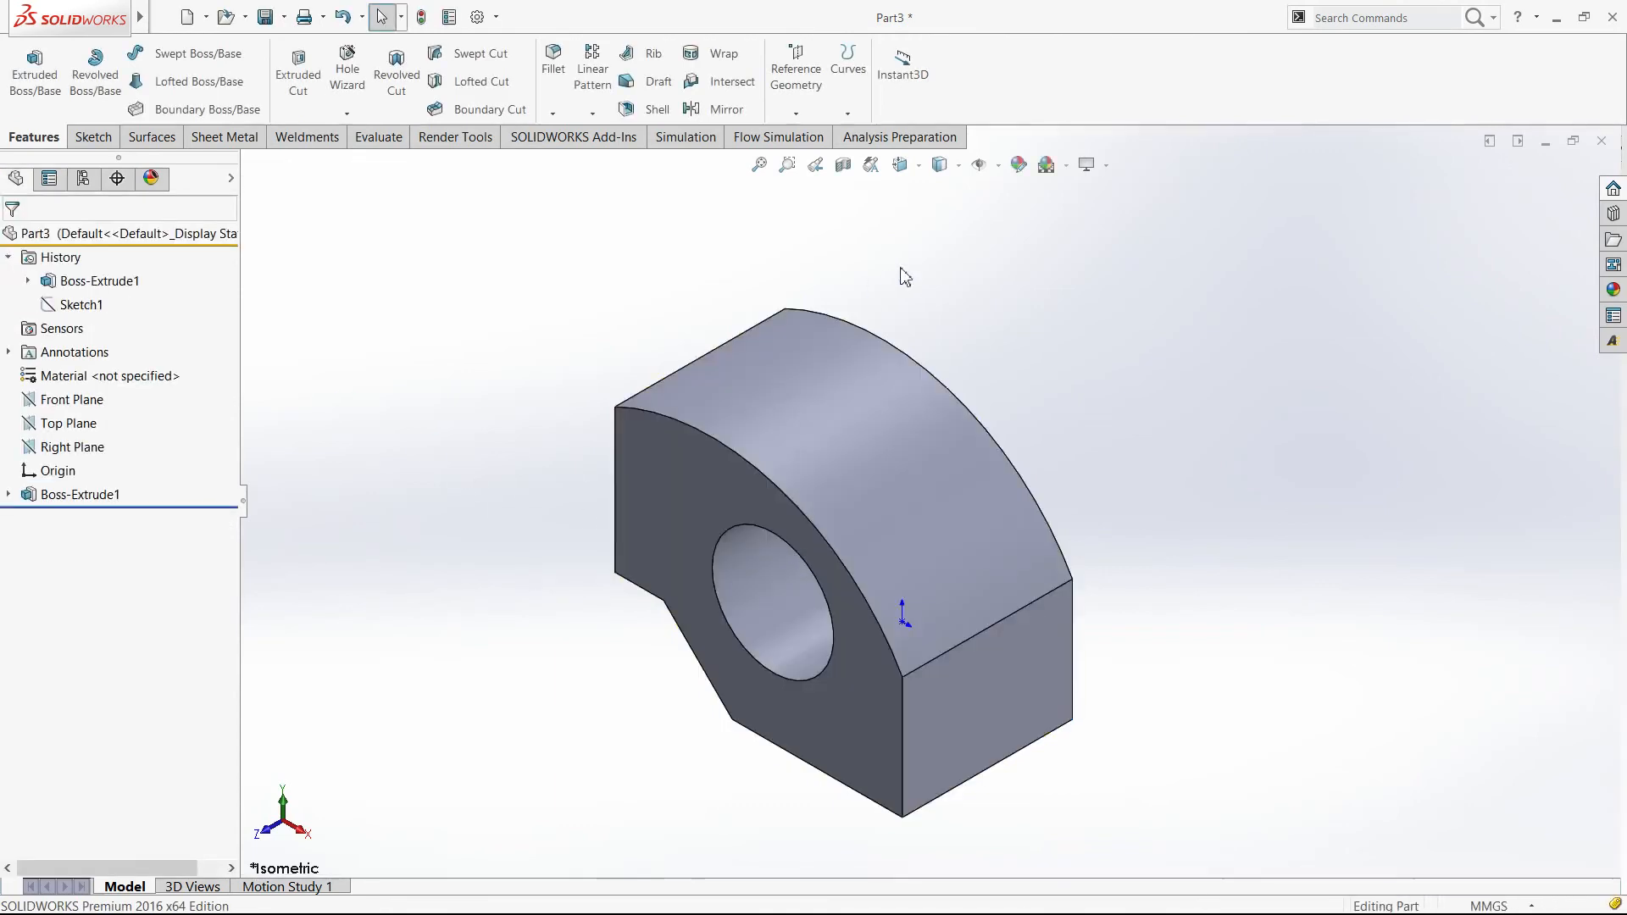
Step: Examine the extruded solid and its through hole from behind, in trimetric view and from the front
scroll(994, 414, "up", 4)
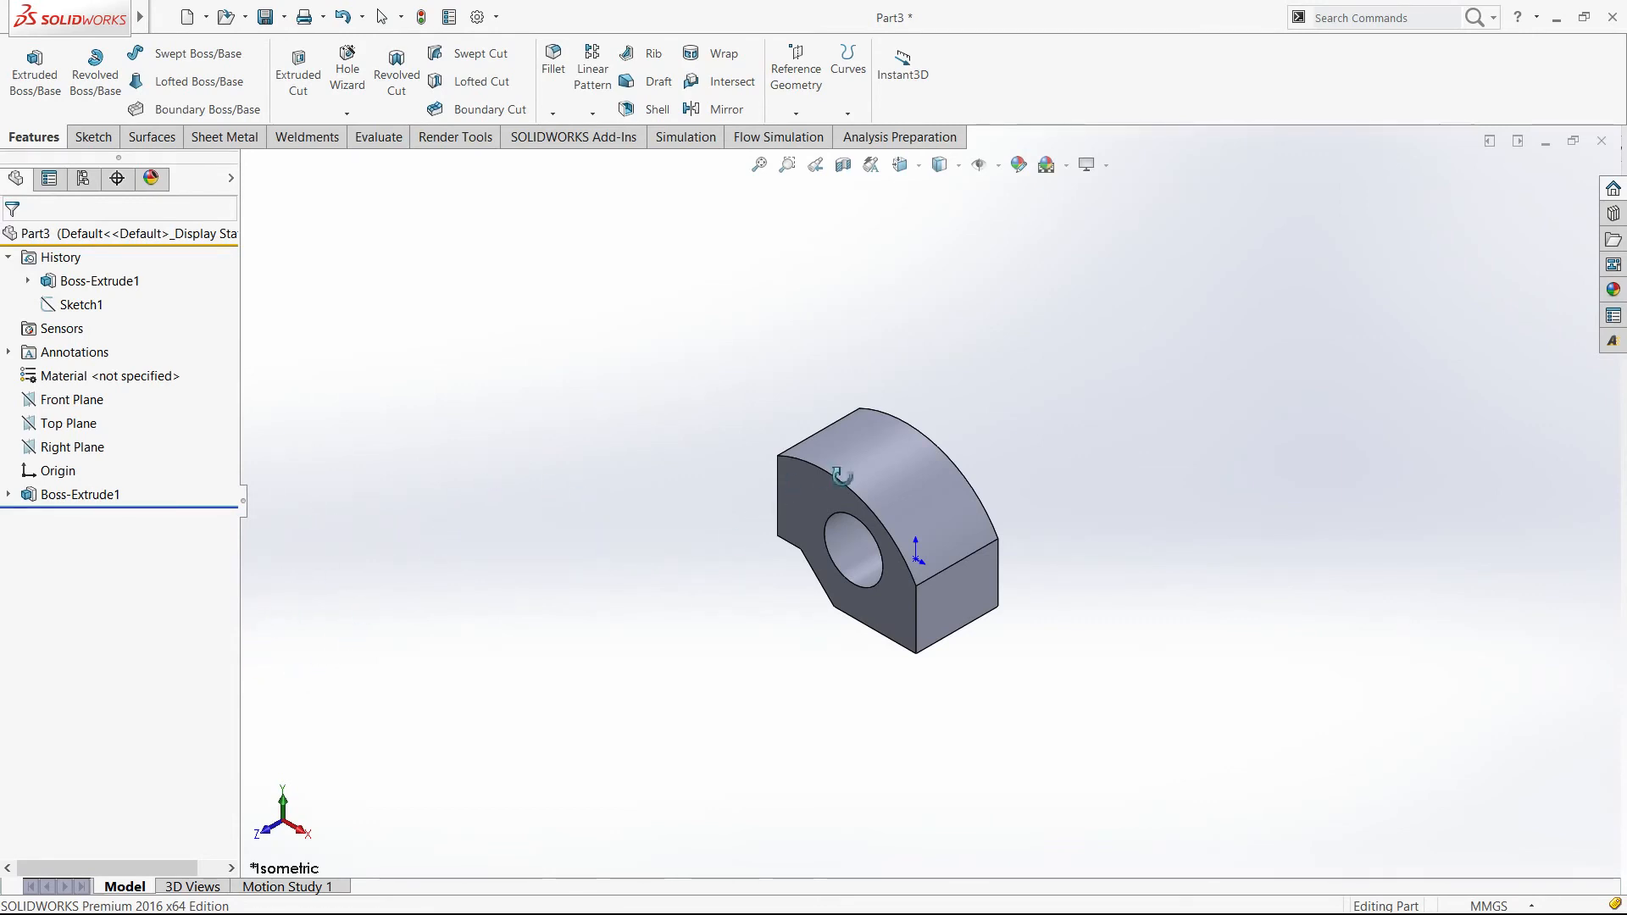
key("Escape")
middle_click_drag(936, 449, 1281, 331)
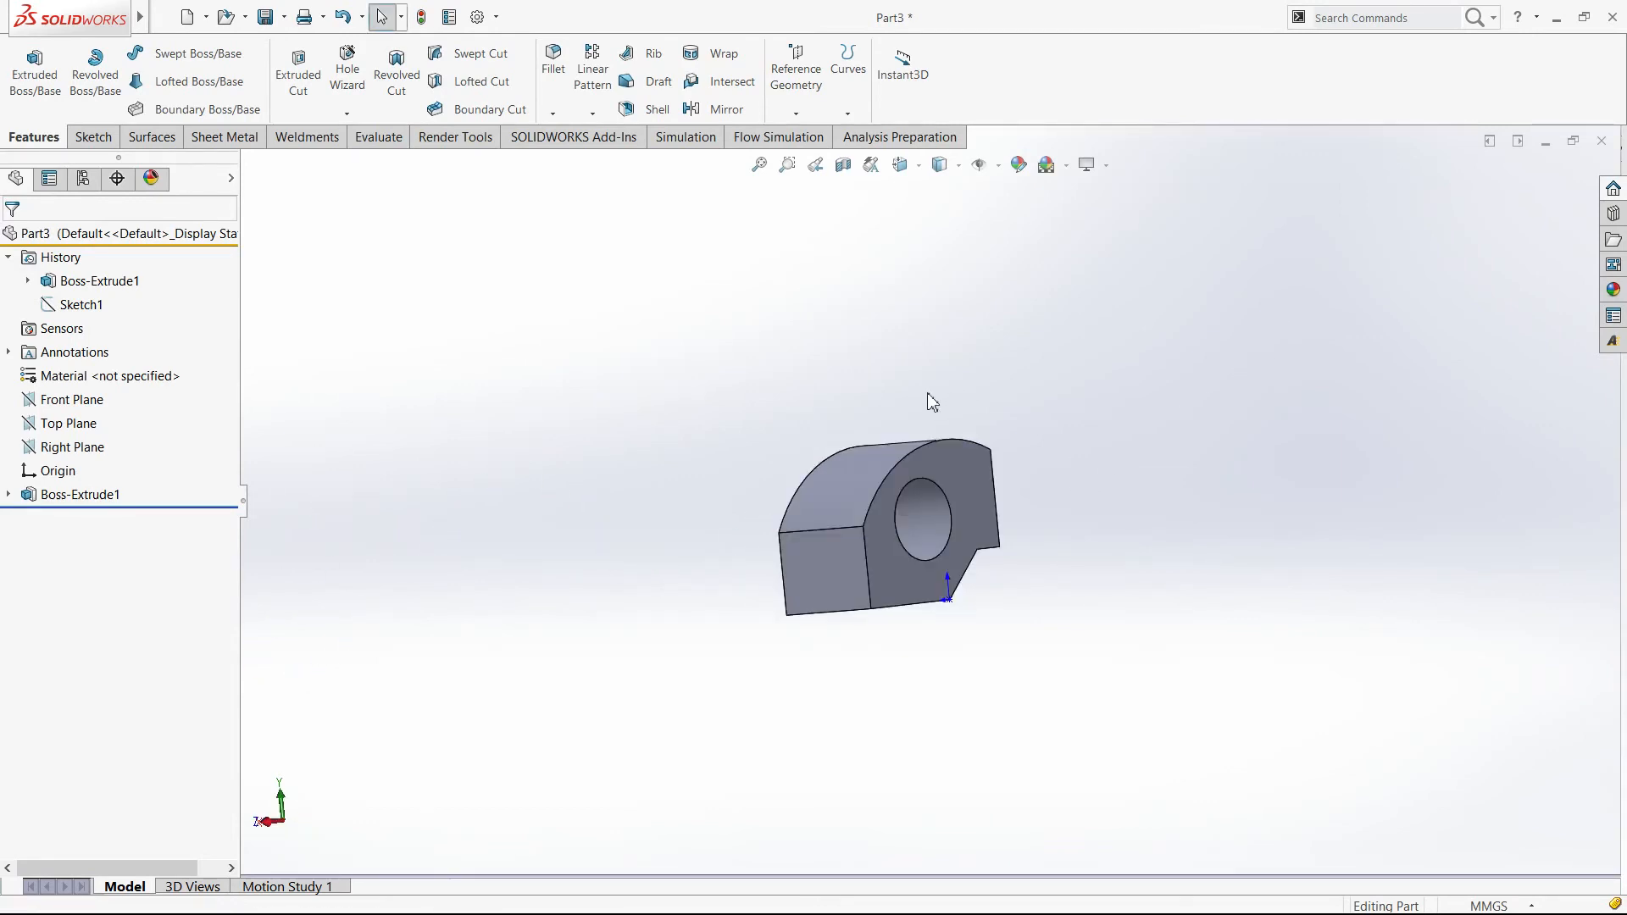
key("ctrl+7")
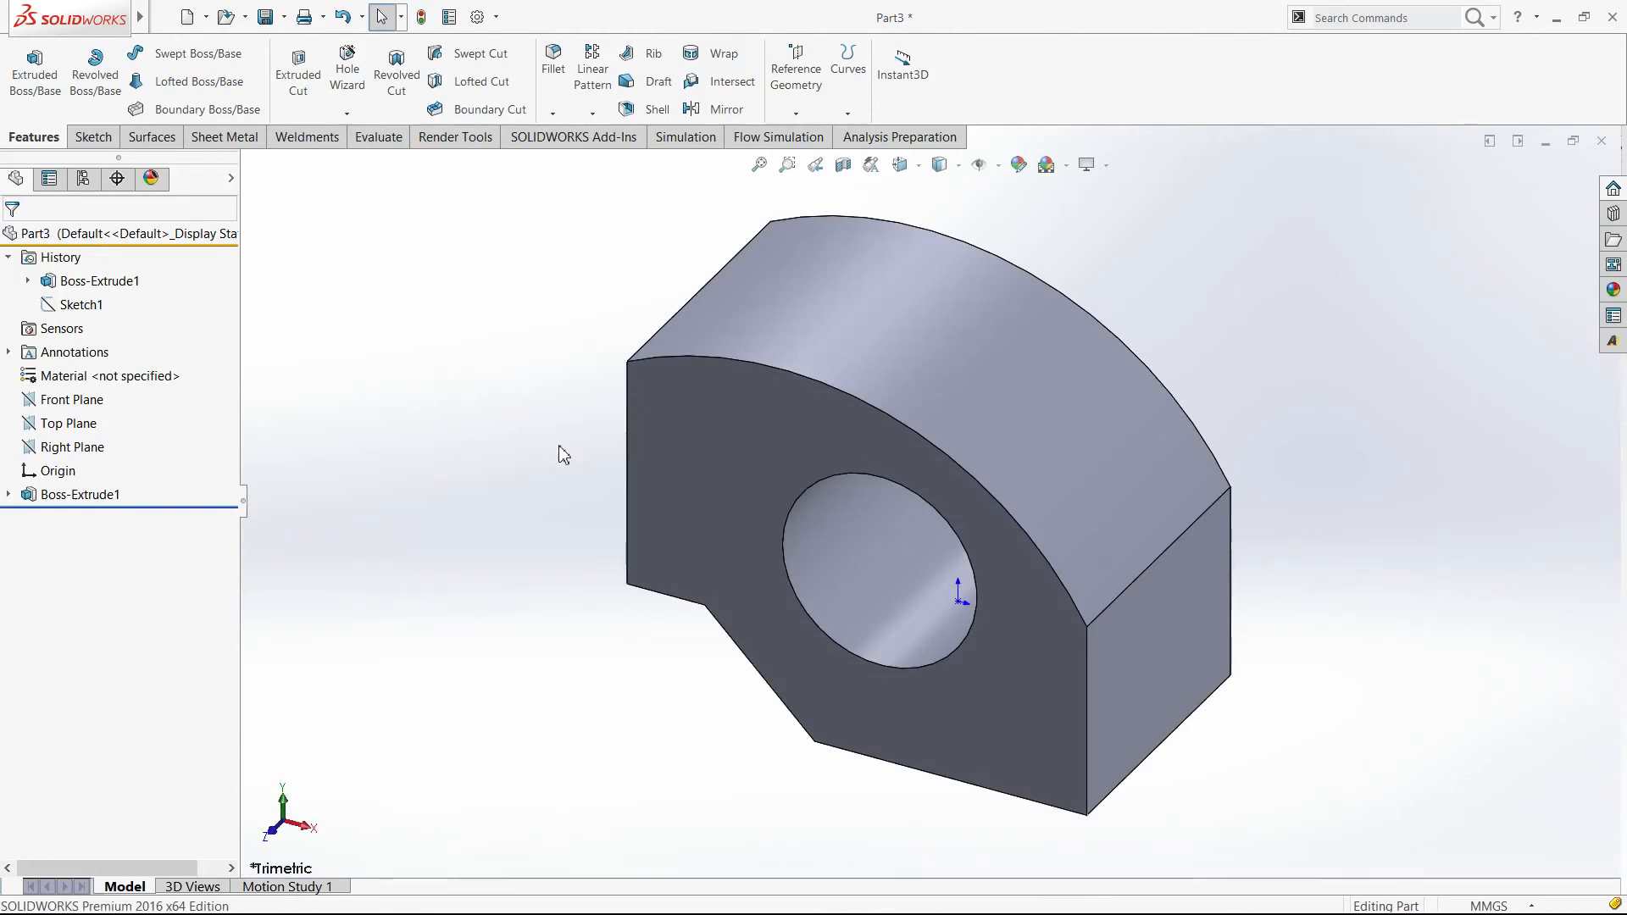
middle_click_drag(561, 447, 579, 344)
key("Escape")
middle_click_drag(857, 544, 921, 509)
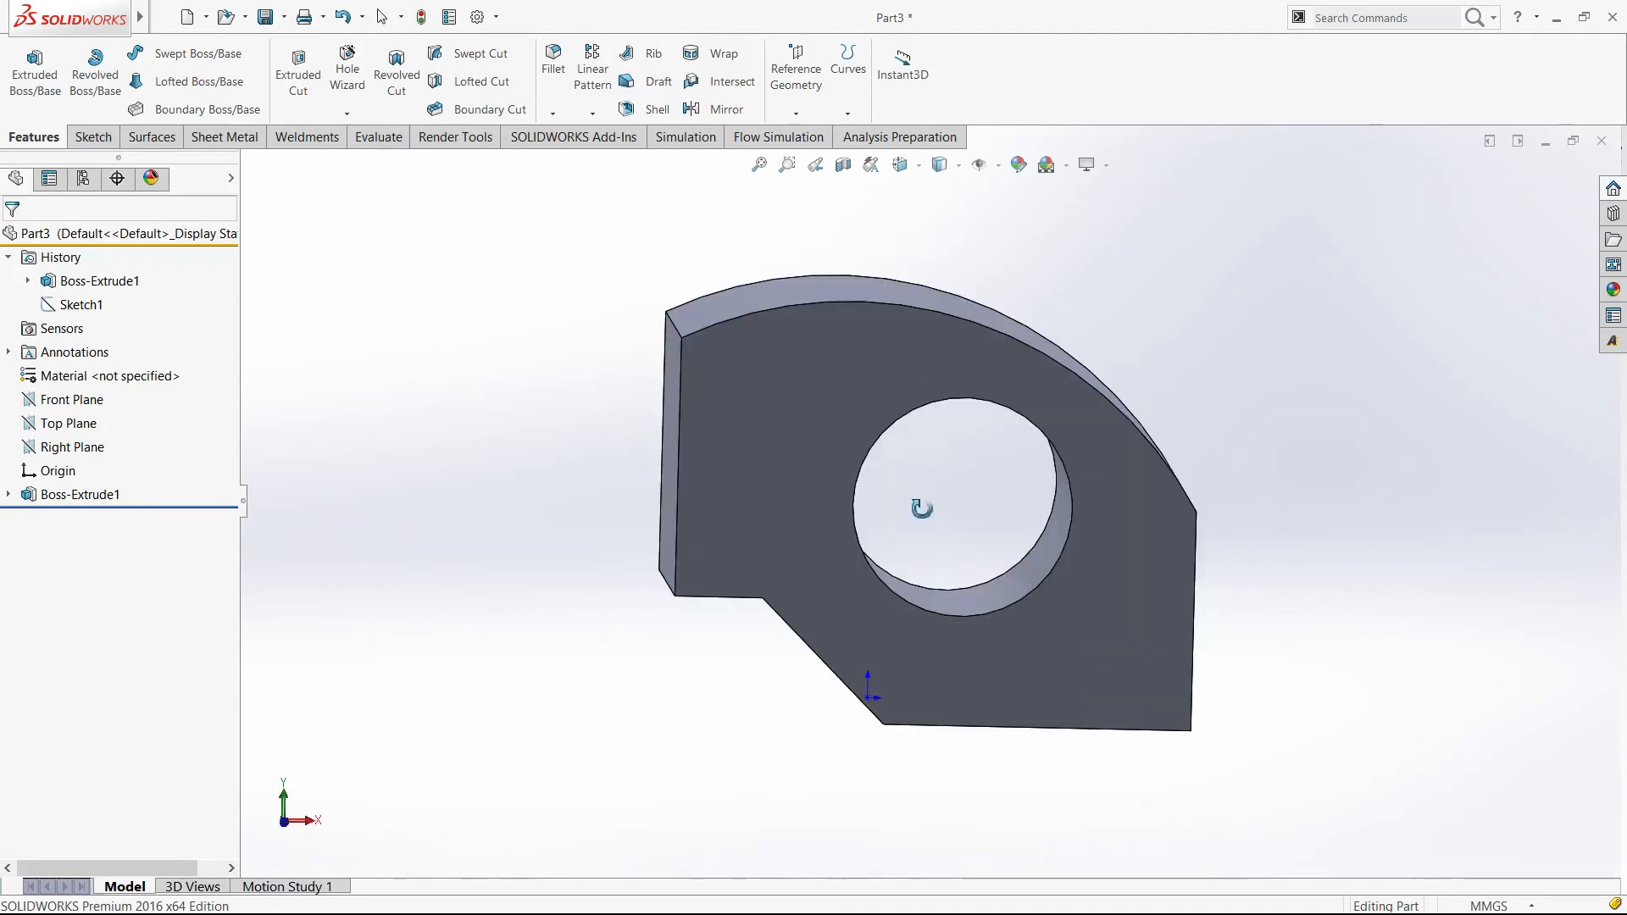
middle_click_drag(302, 506, 170, 506)
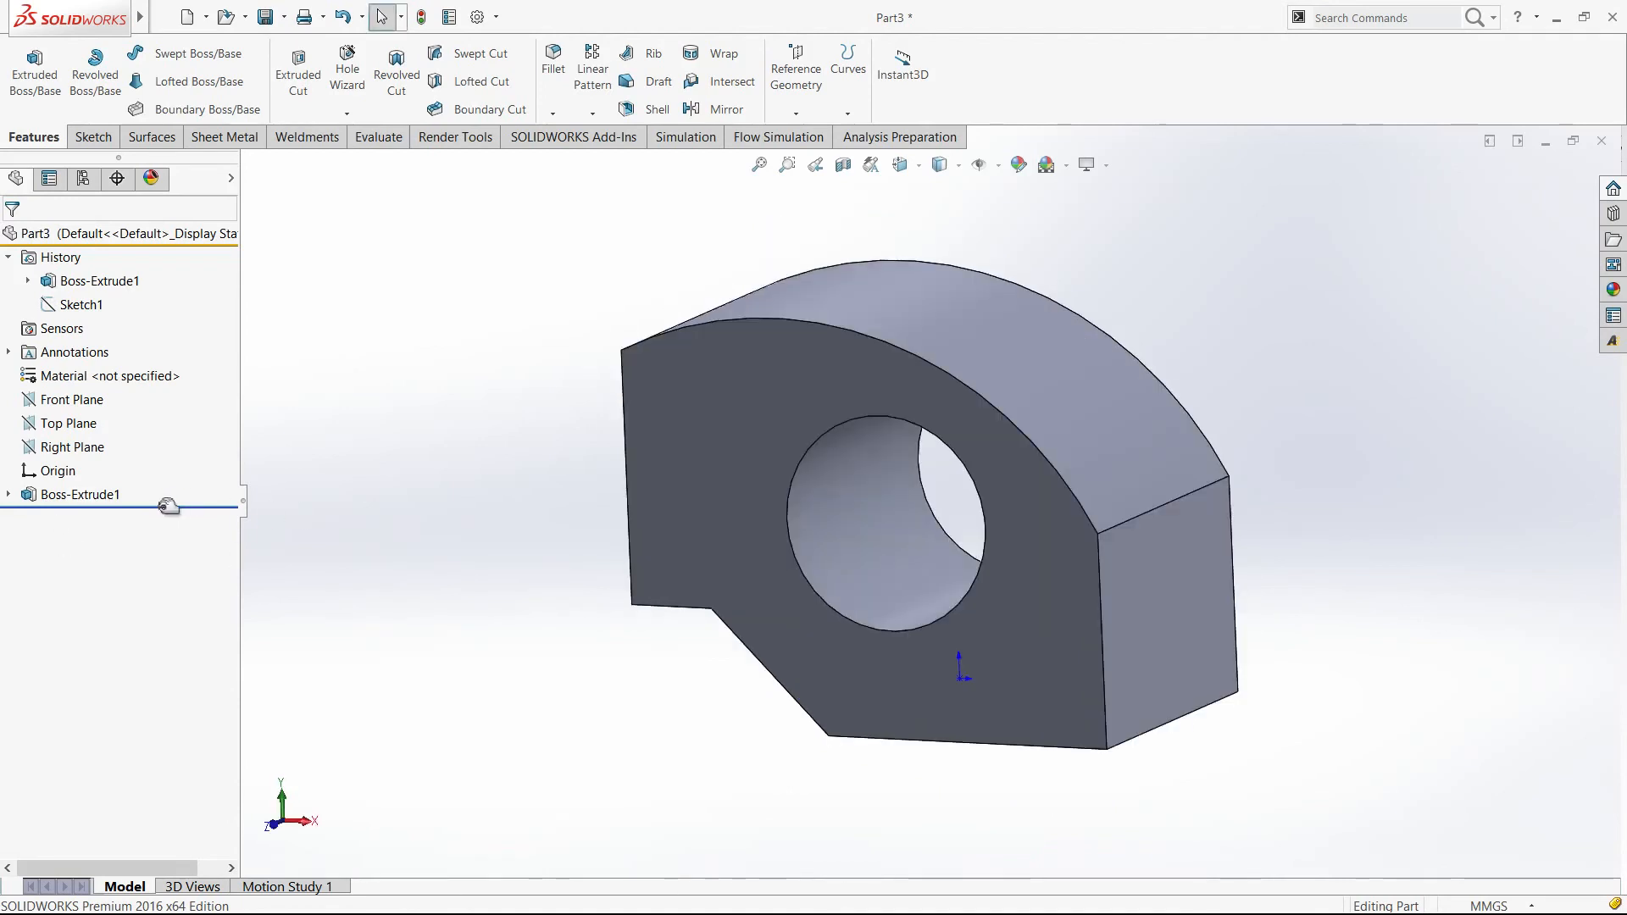
Step: Edit the boss extrusion so its selected contours include both the outer profile region and the circle region
left_click(104, 498)
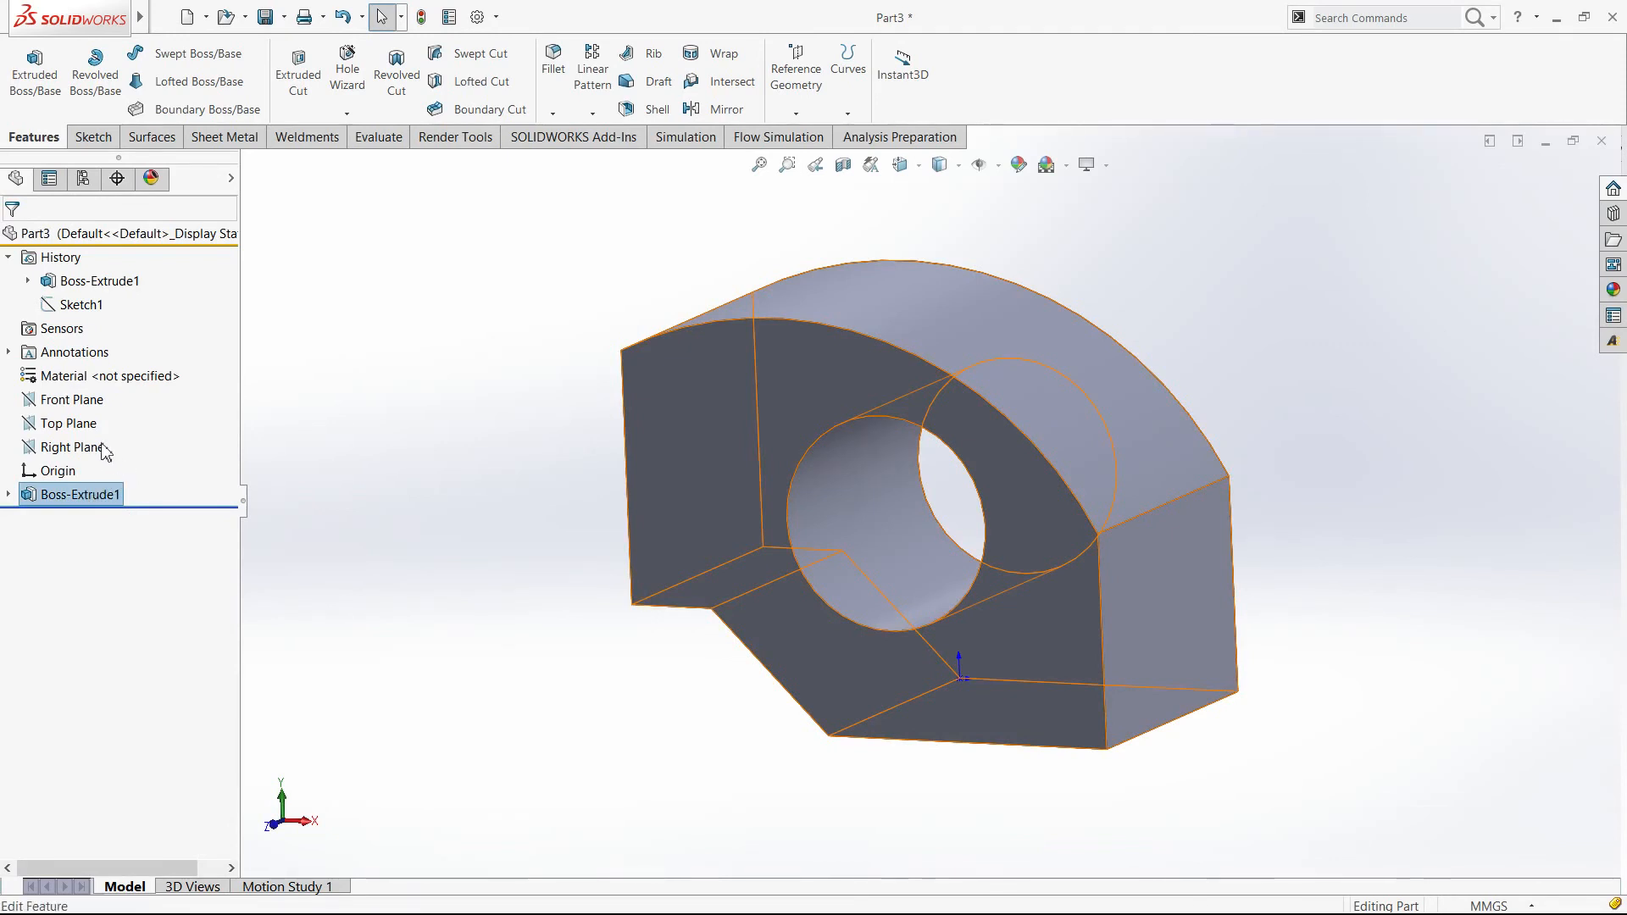
left_click(112, 456)
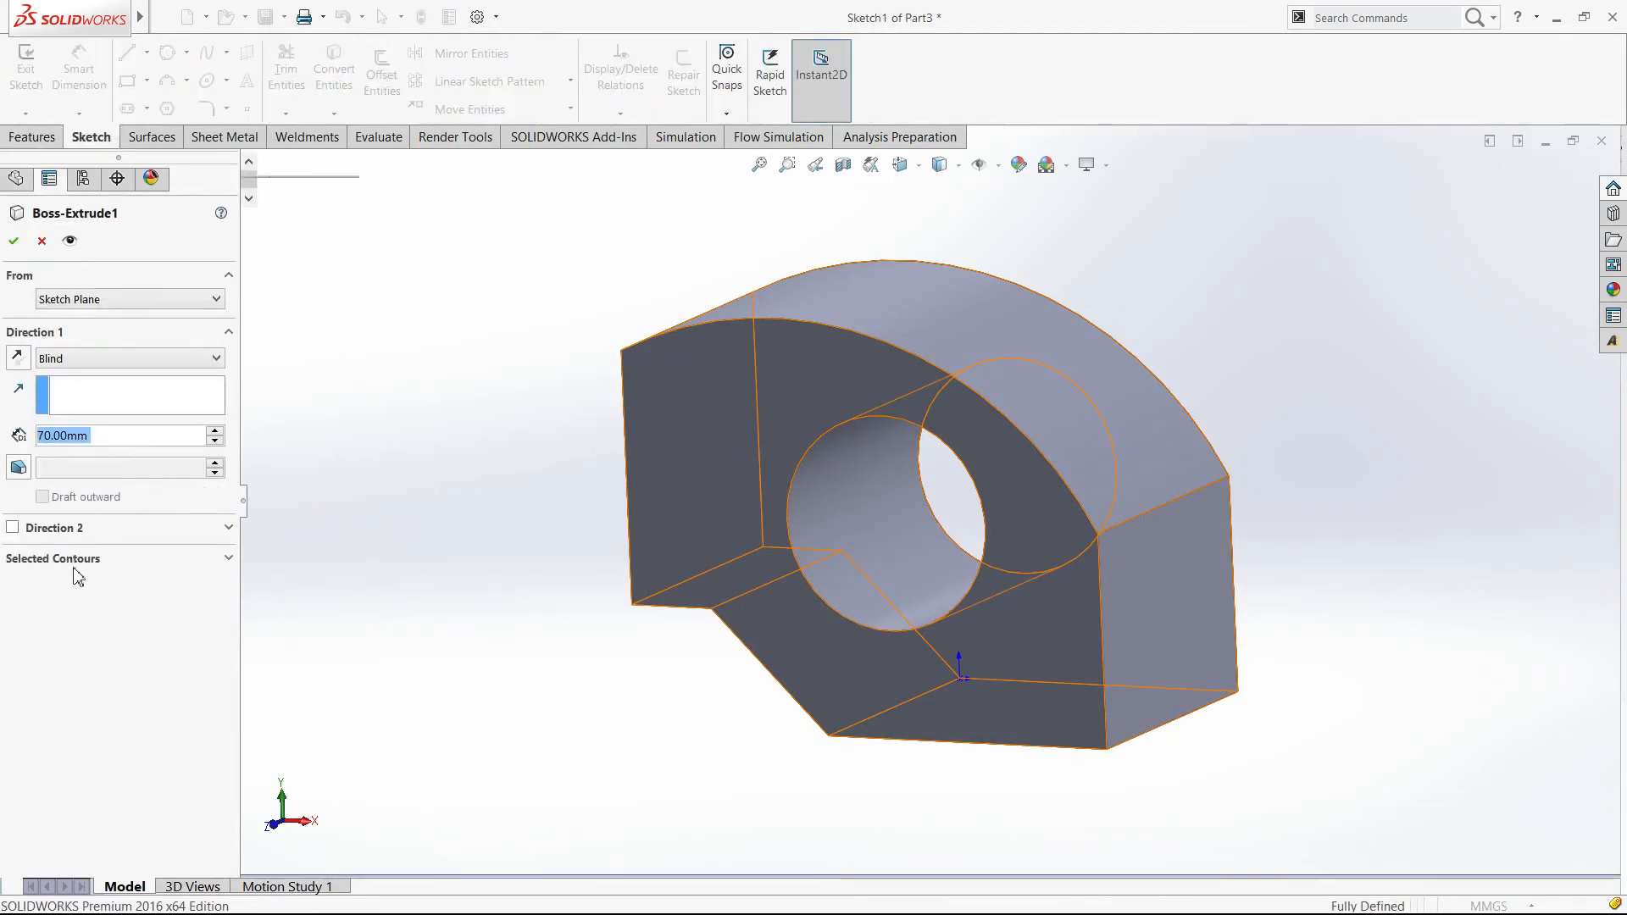
left_click(132, 561)
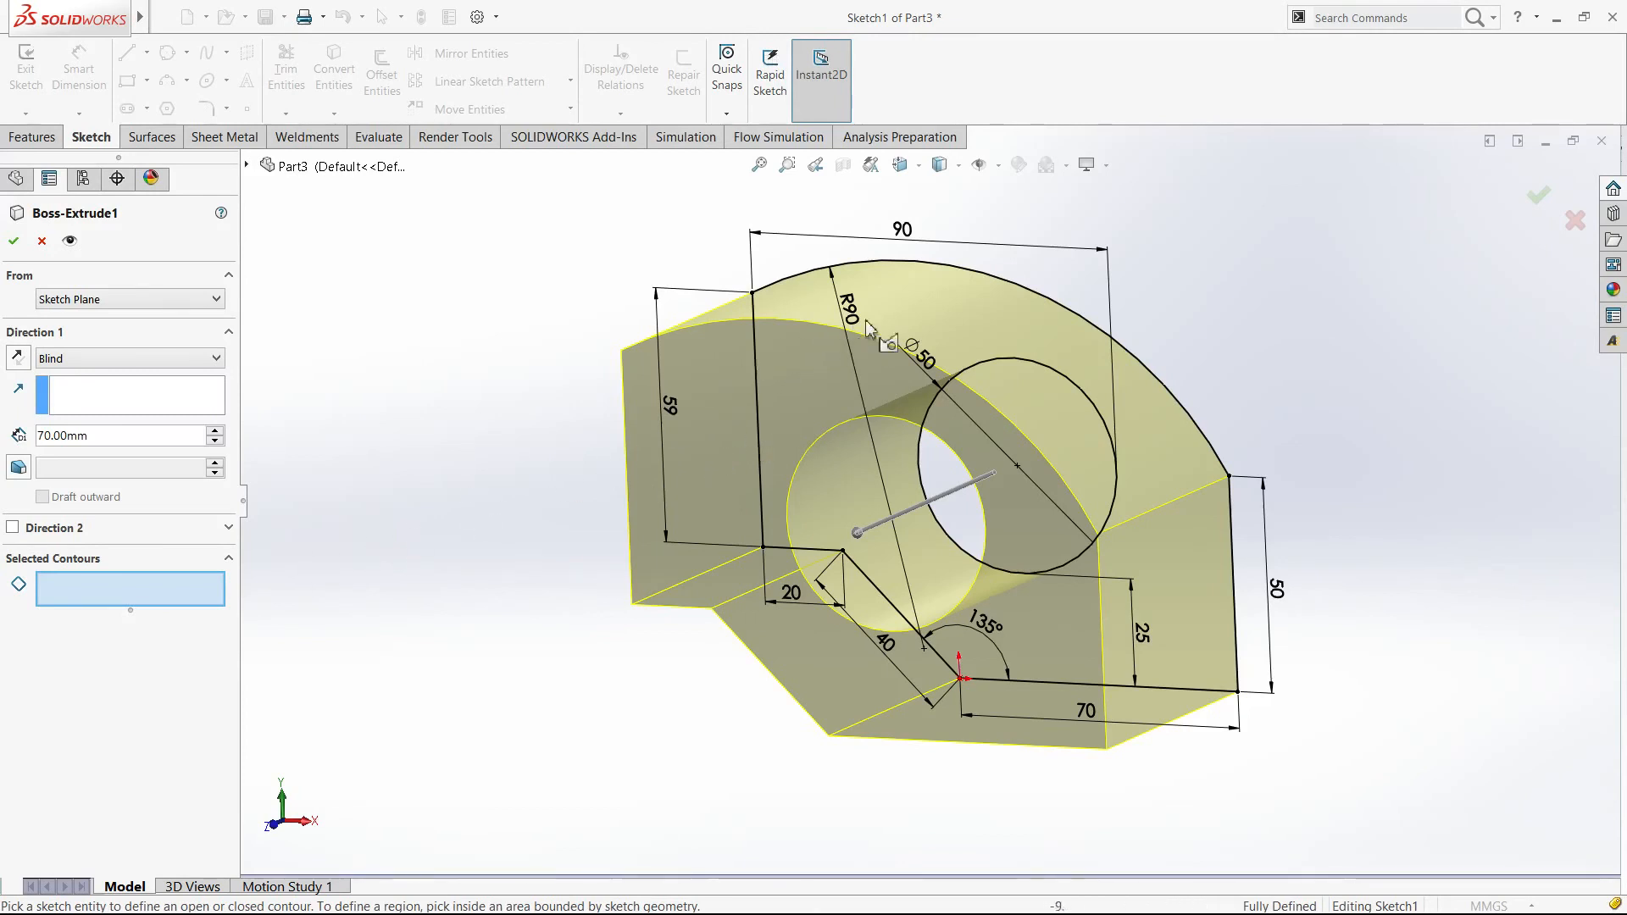
left_click(933, 341)
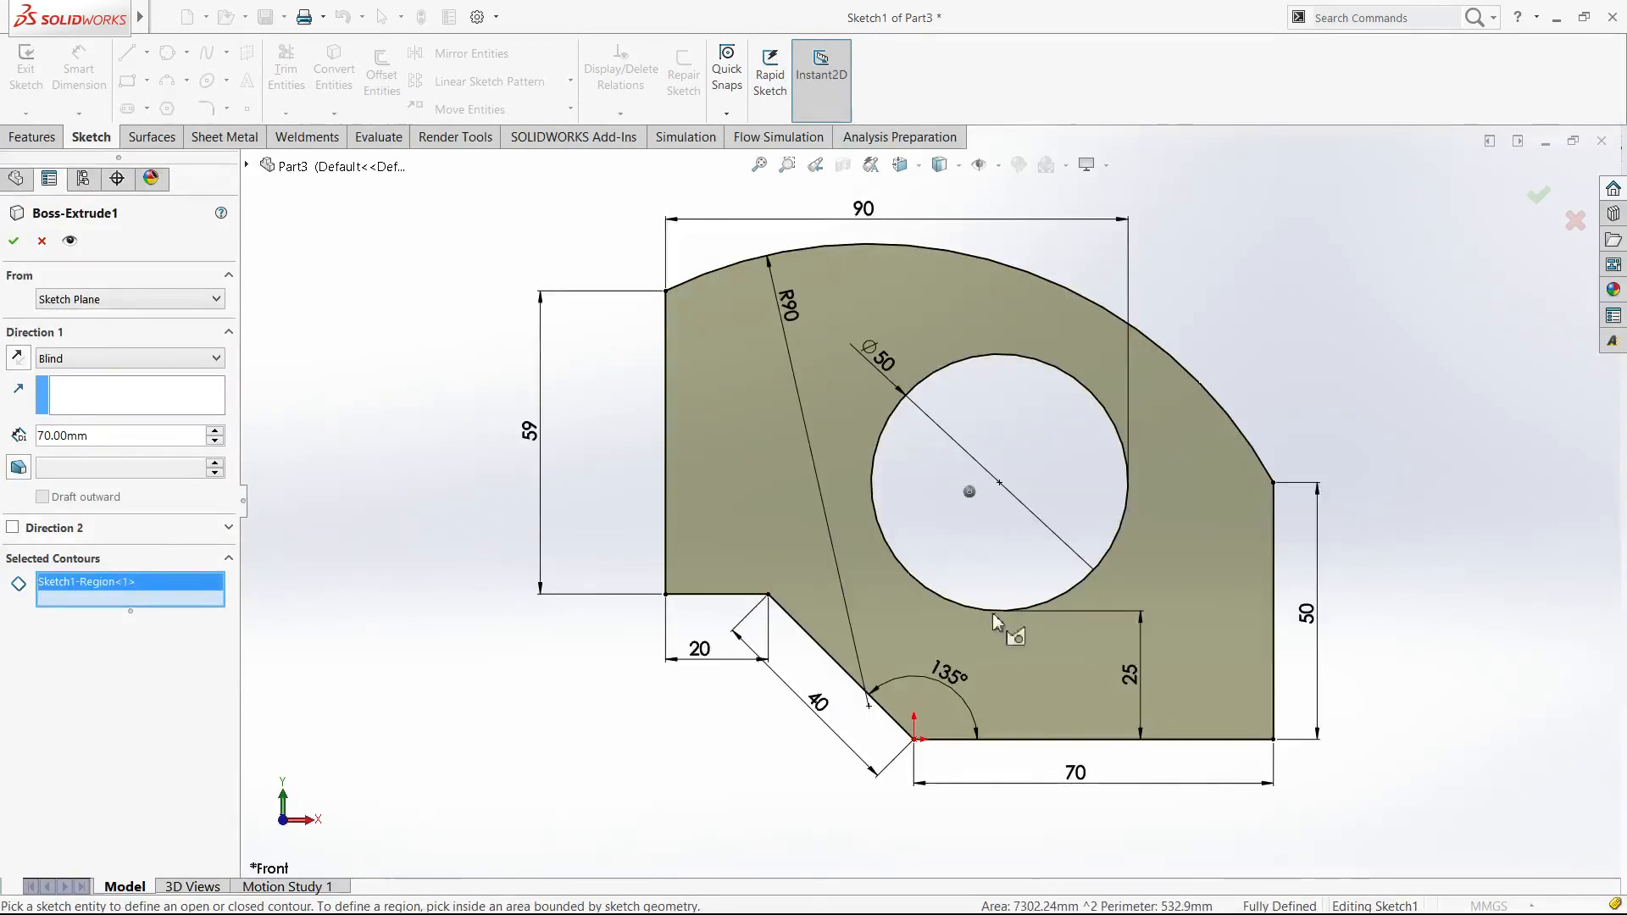
left_click(1029, 437)
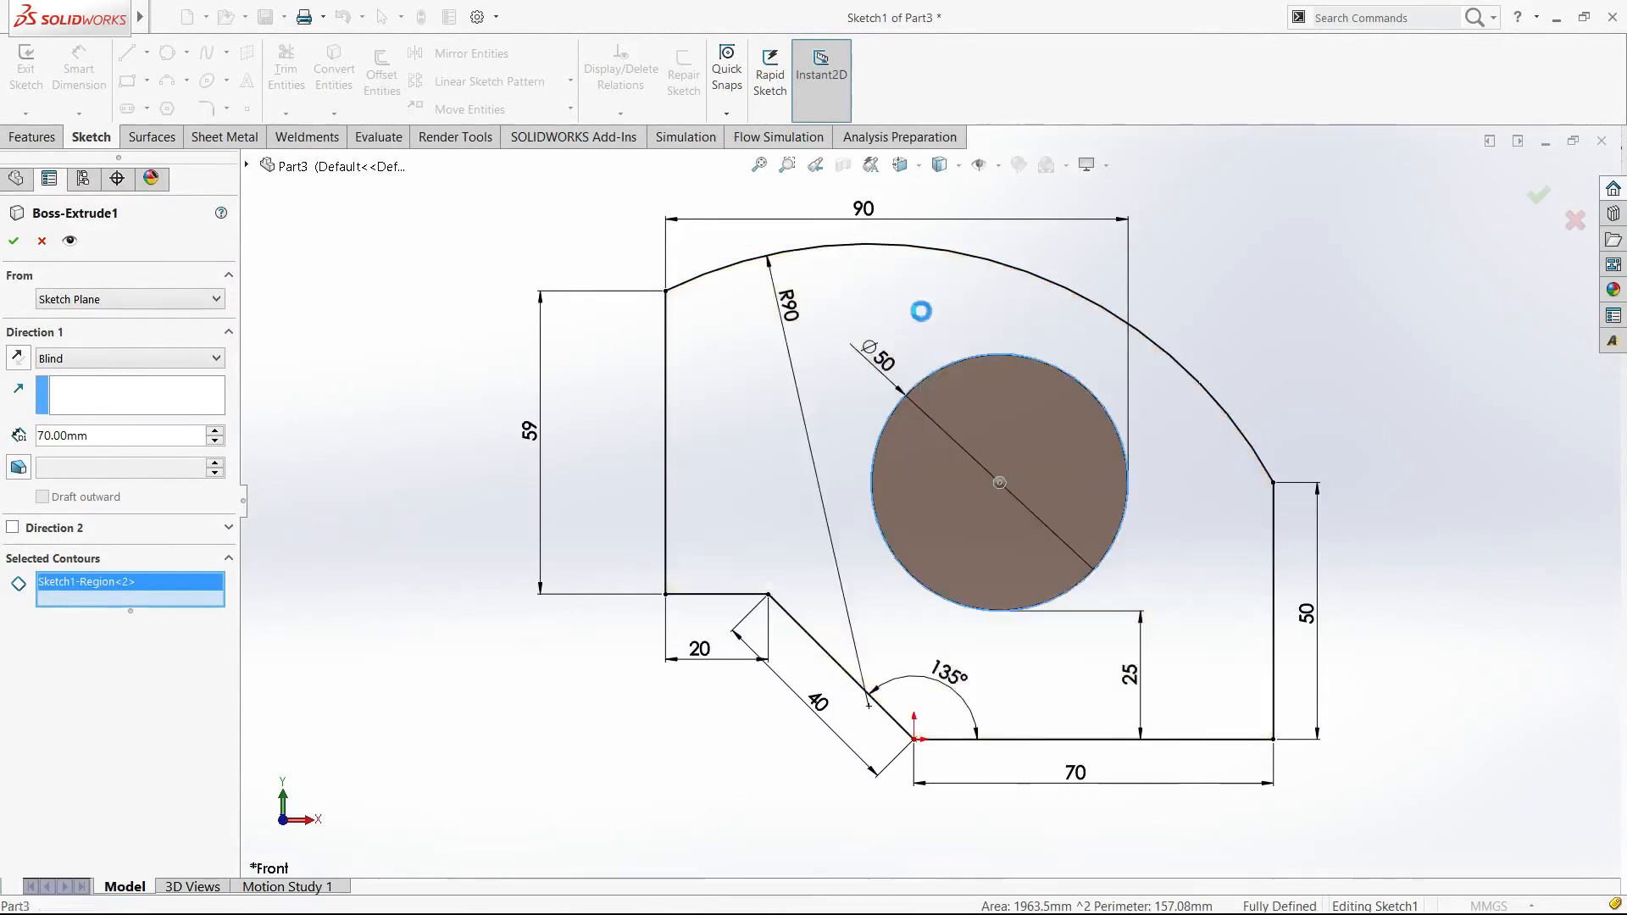
left_click(920, 311)
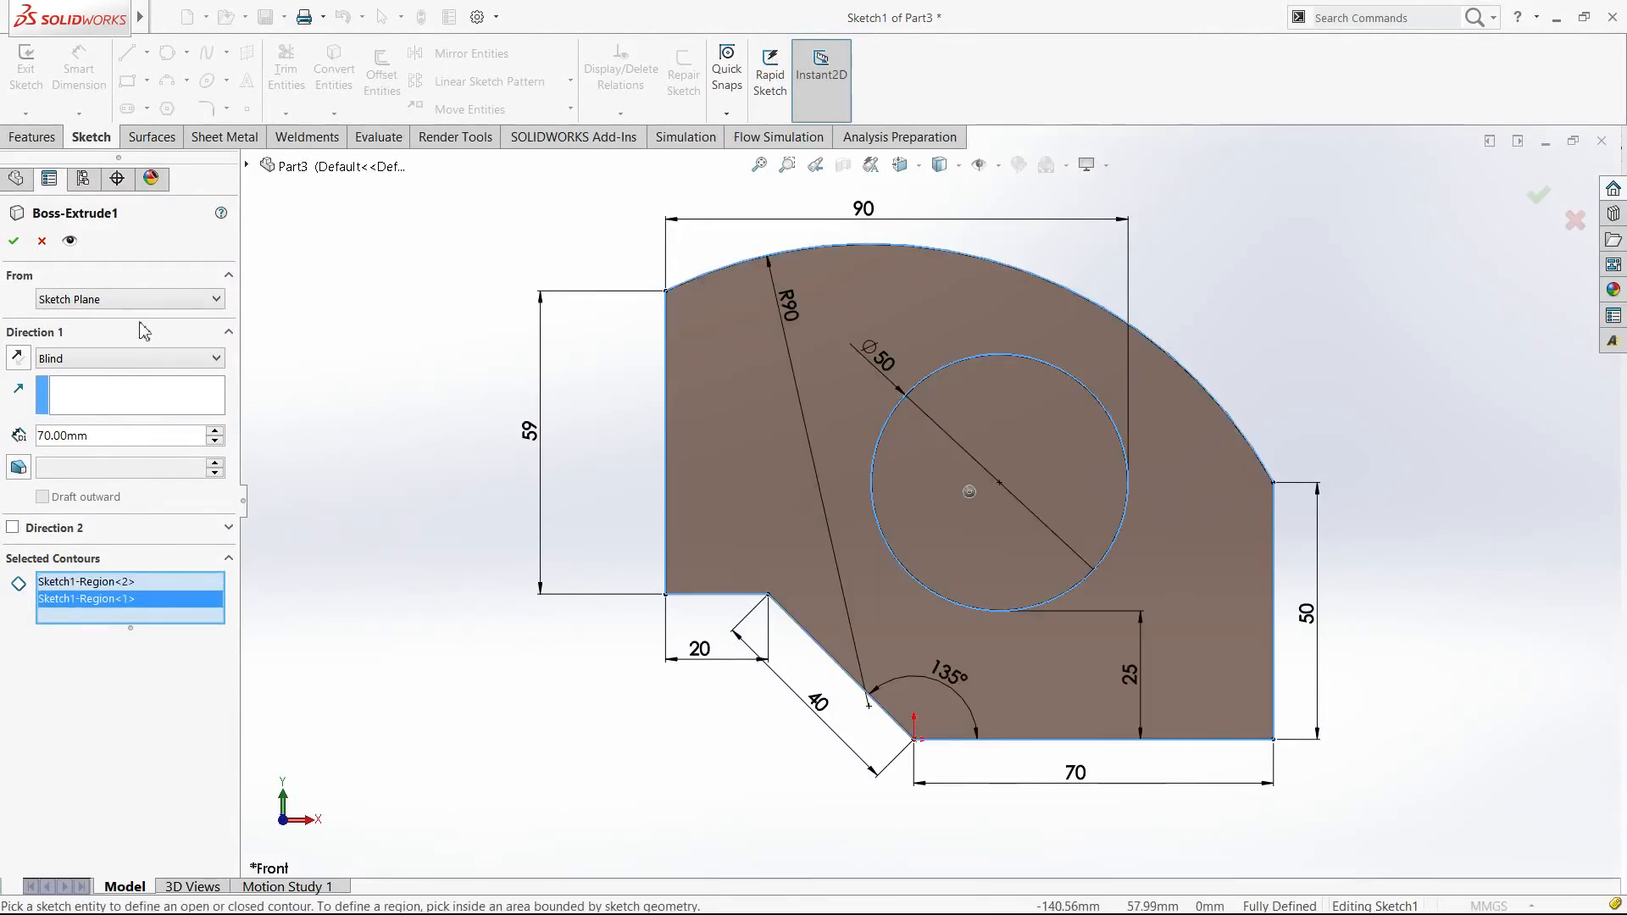
left_click(14, 241)
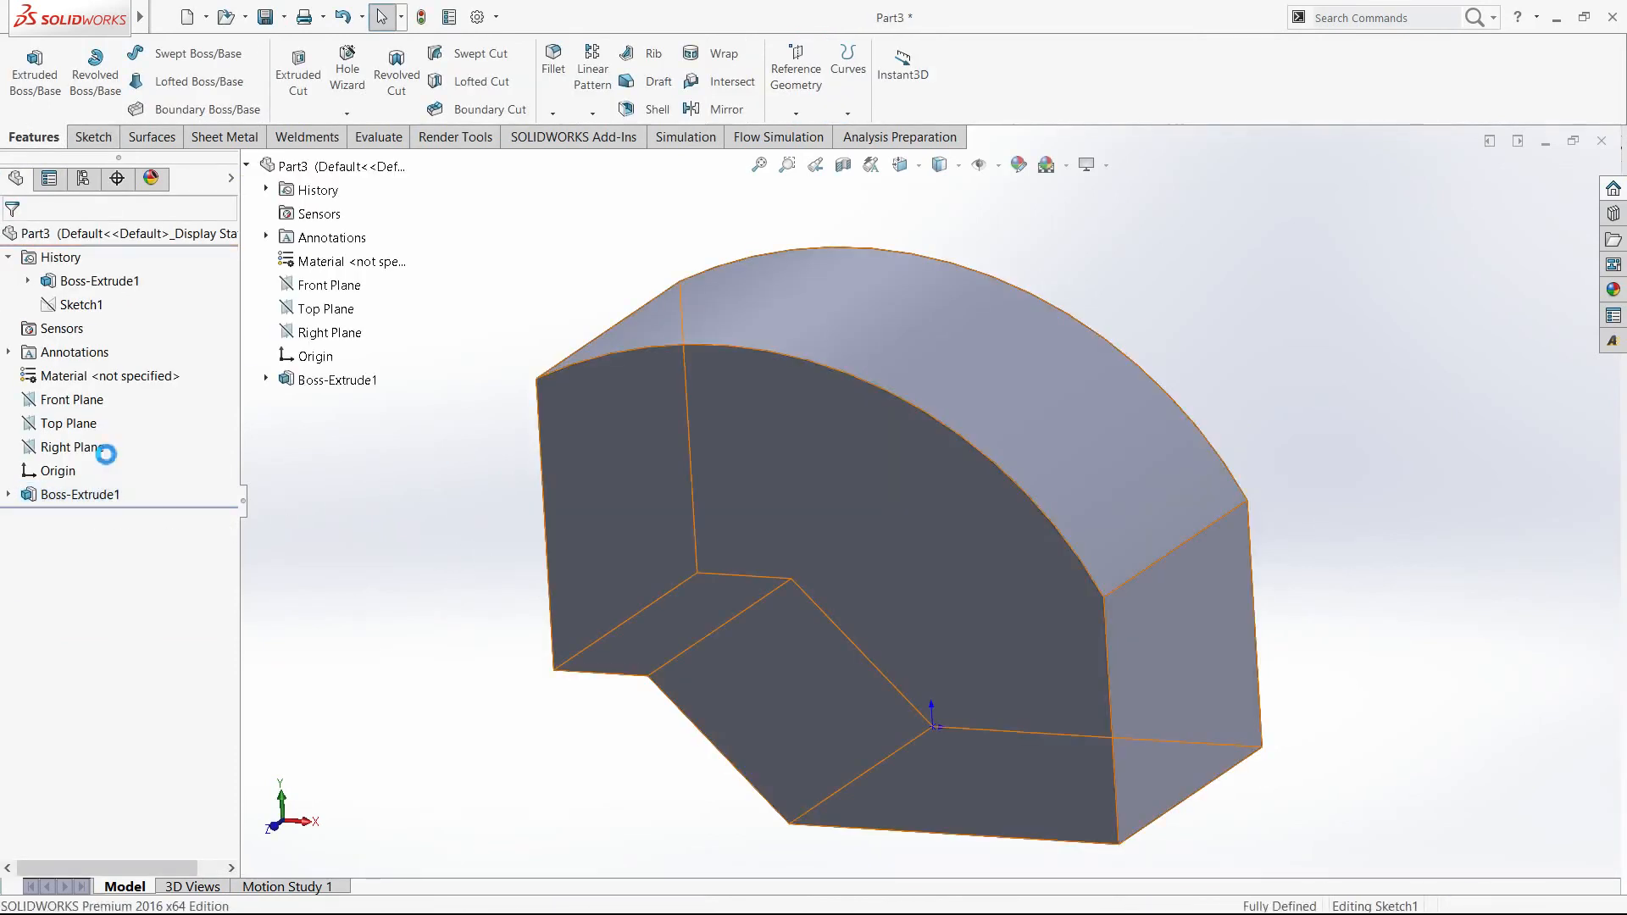
Step: Edit the boss extrusion again, remove both selected contours and extrude only the circle region
left_click(165, 601)
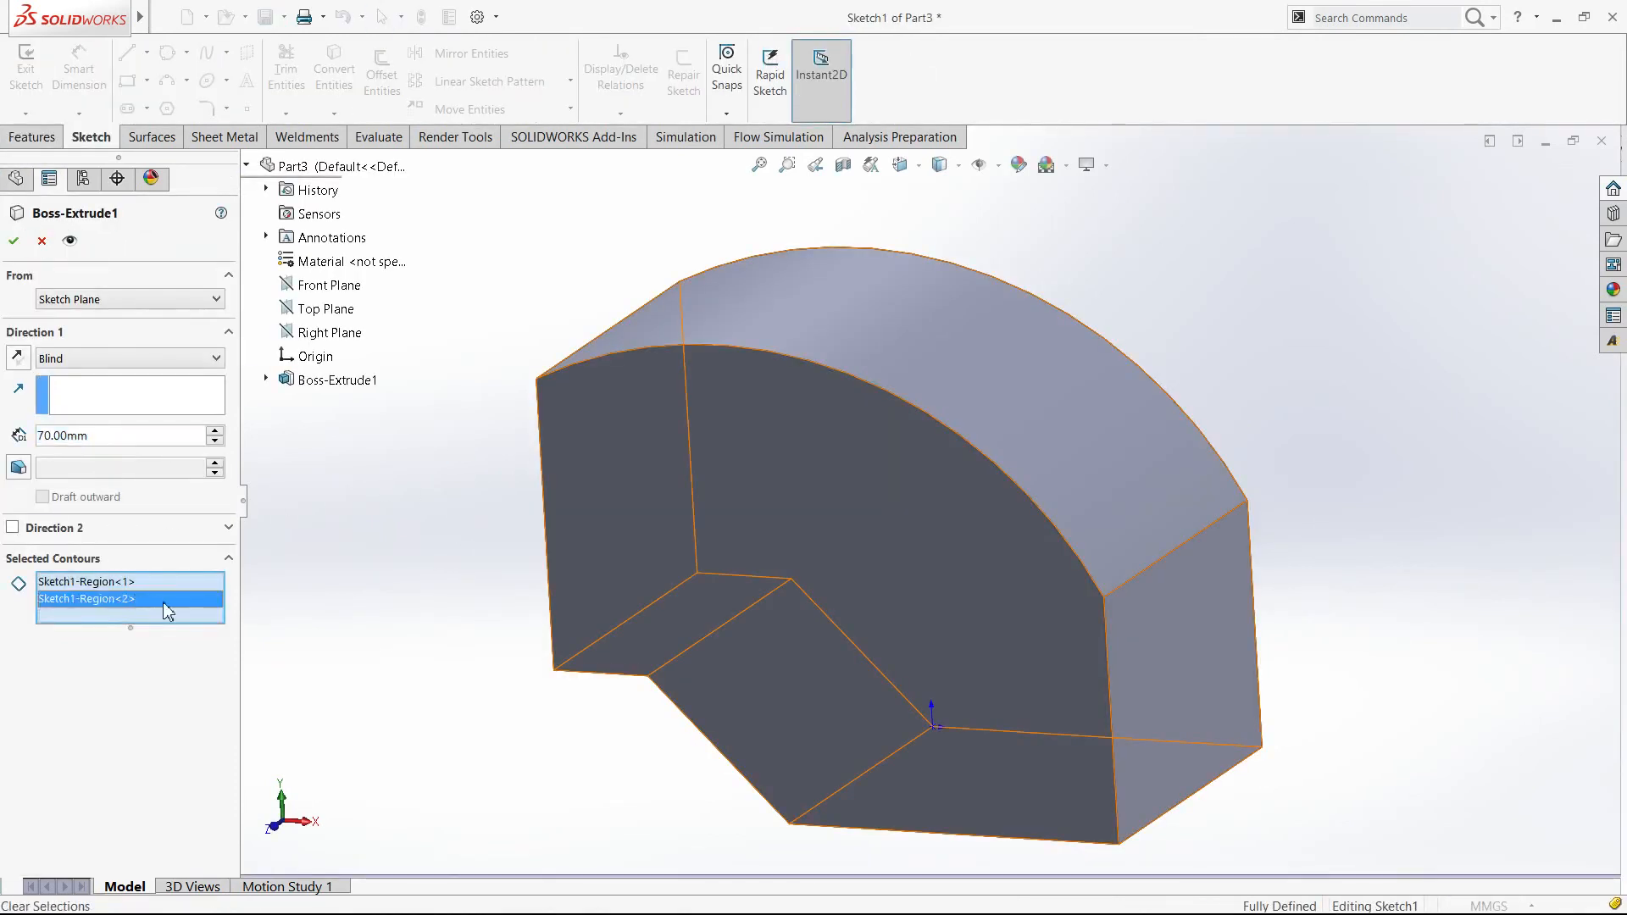
left_click(121, 585)
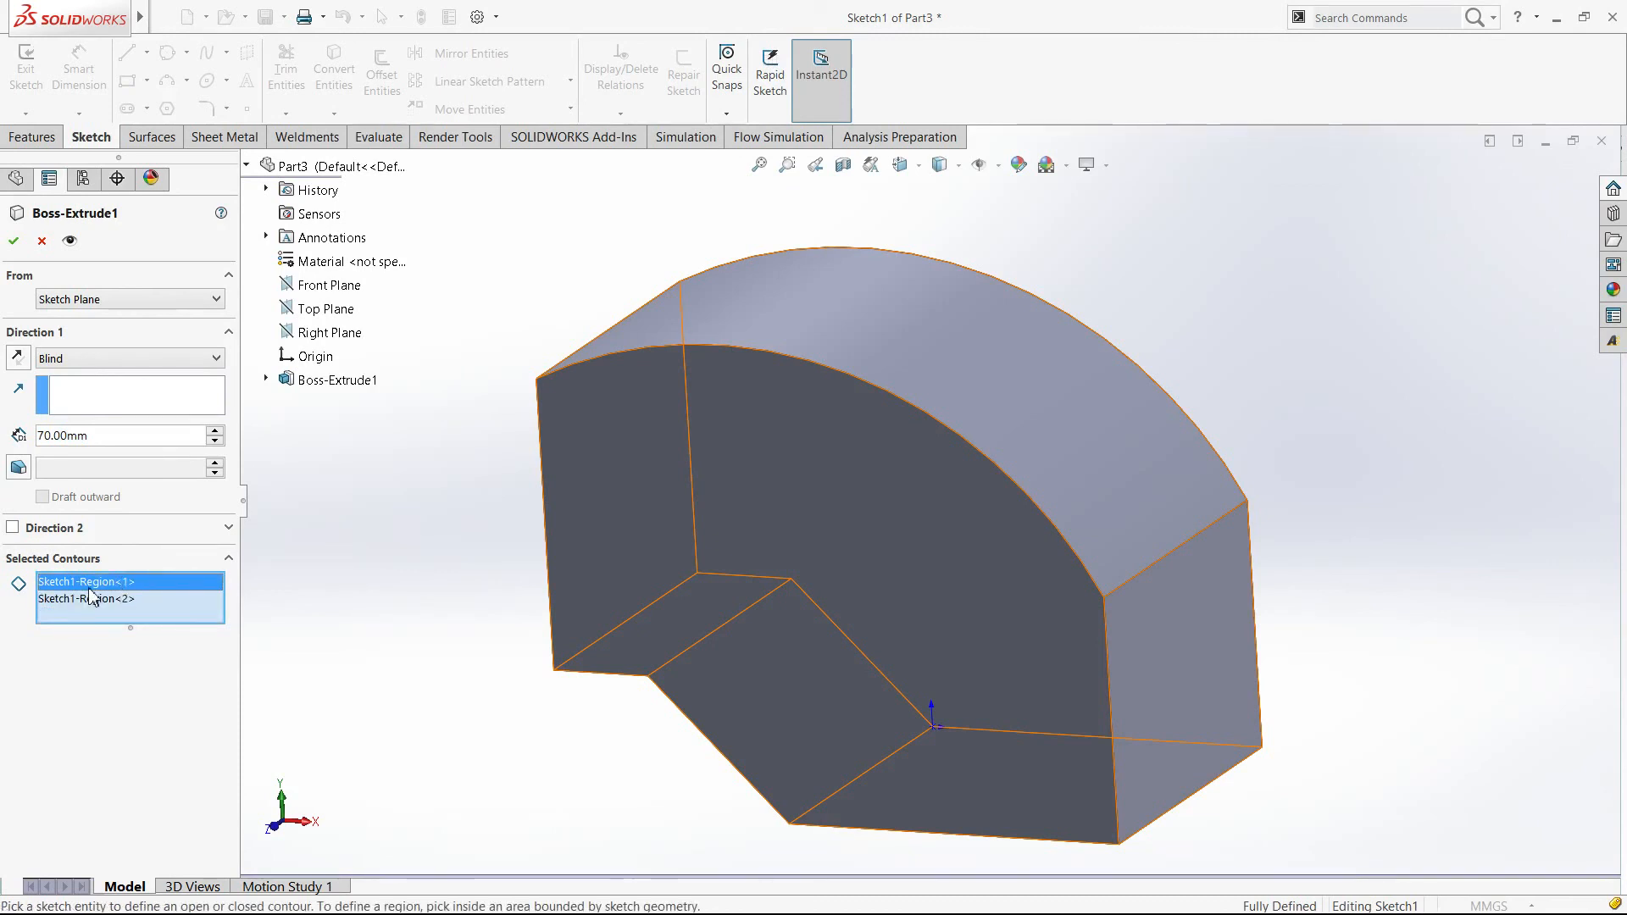
key("Delete")
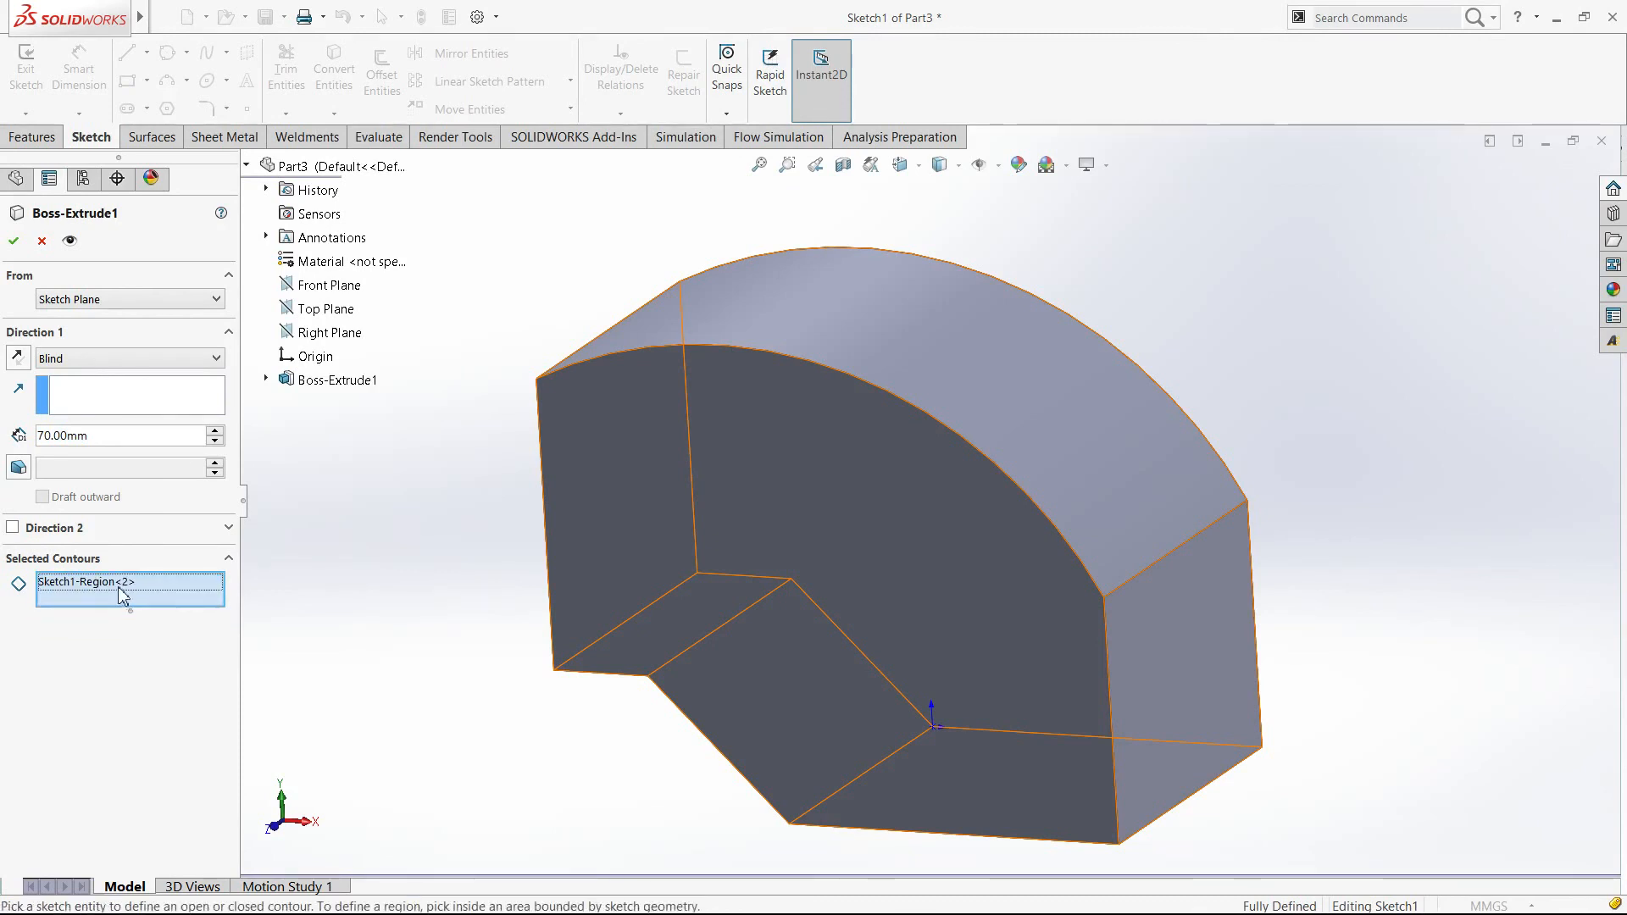
key("Delete")
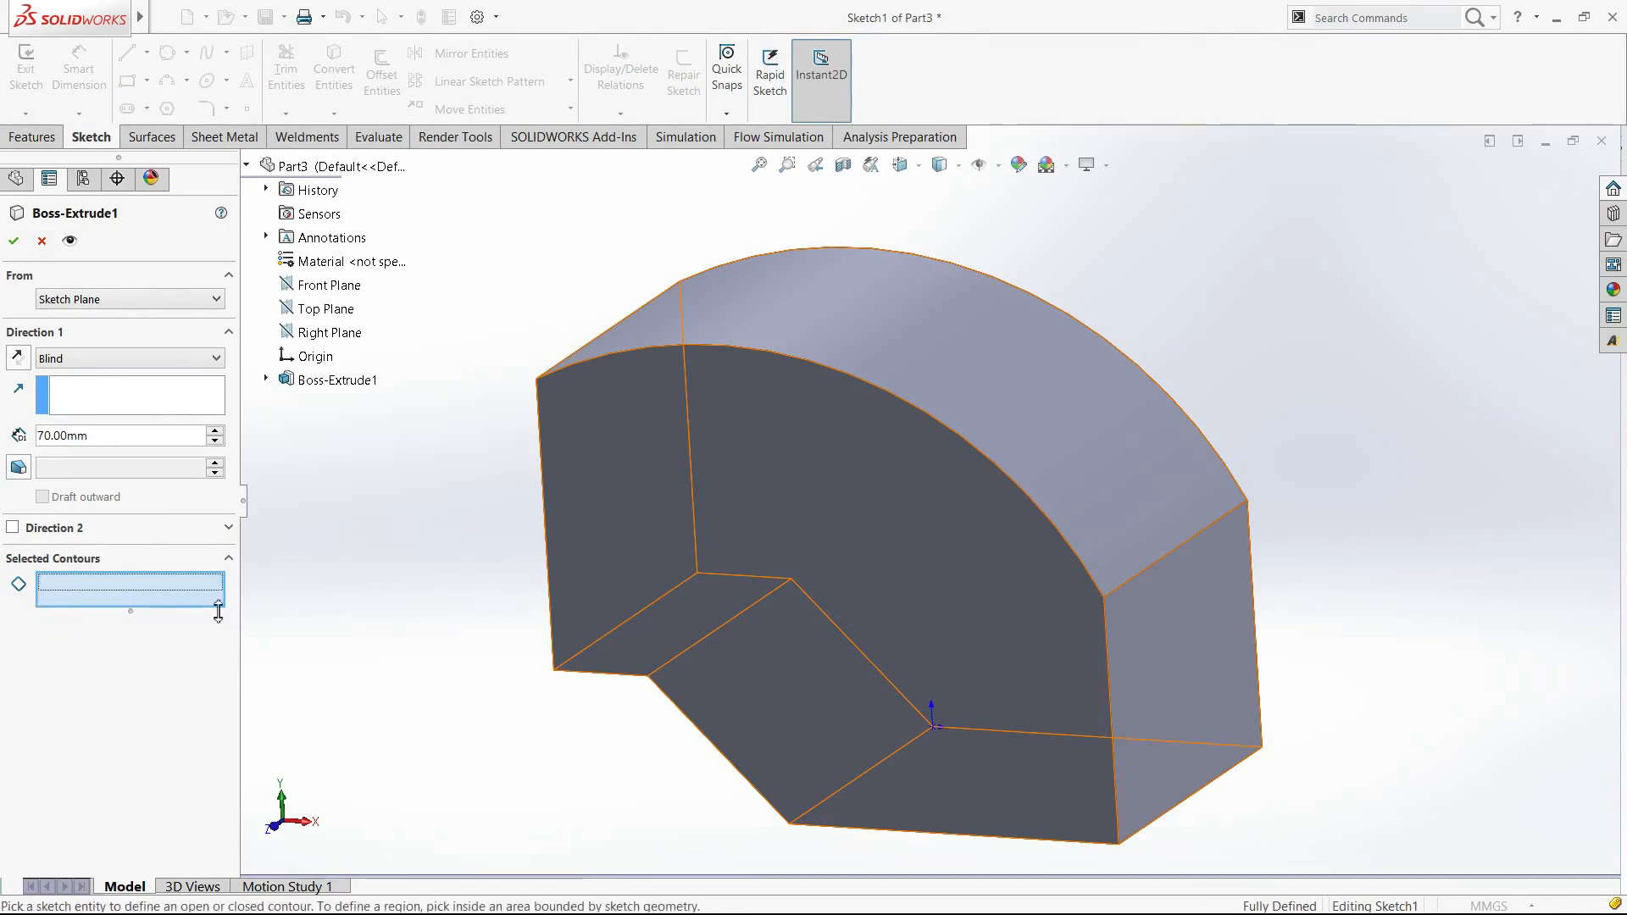
left_click(919, 501)
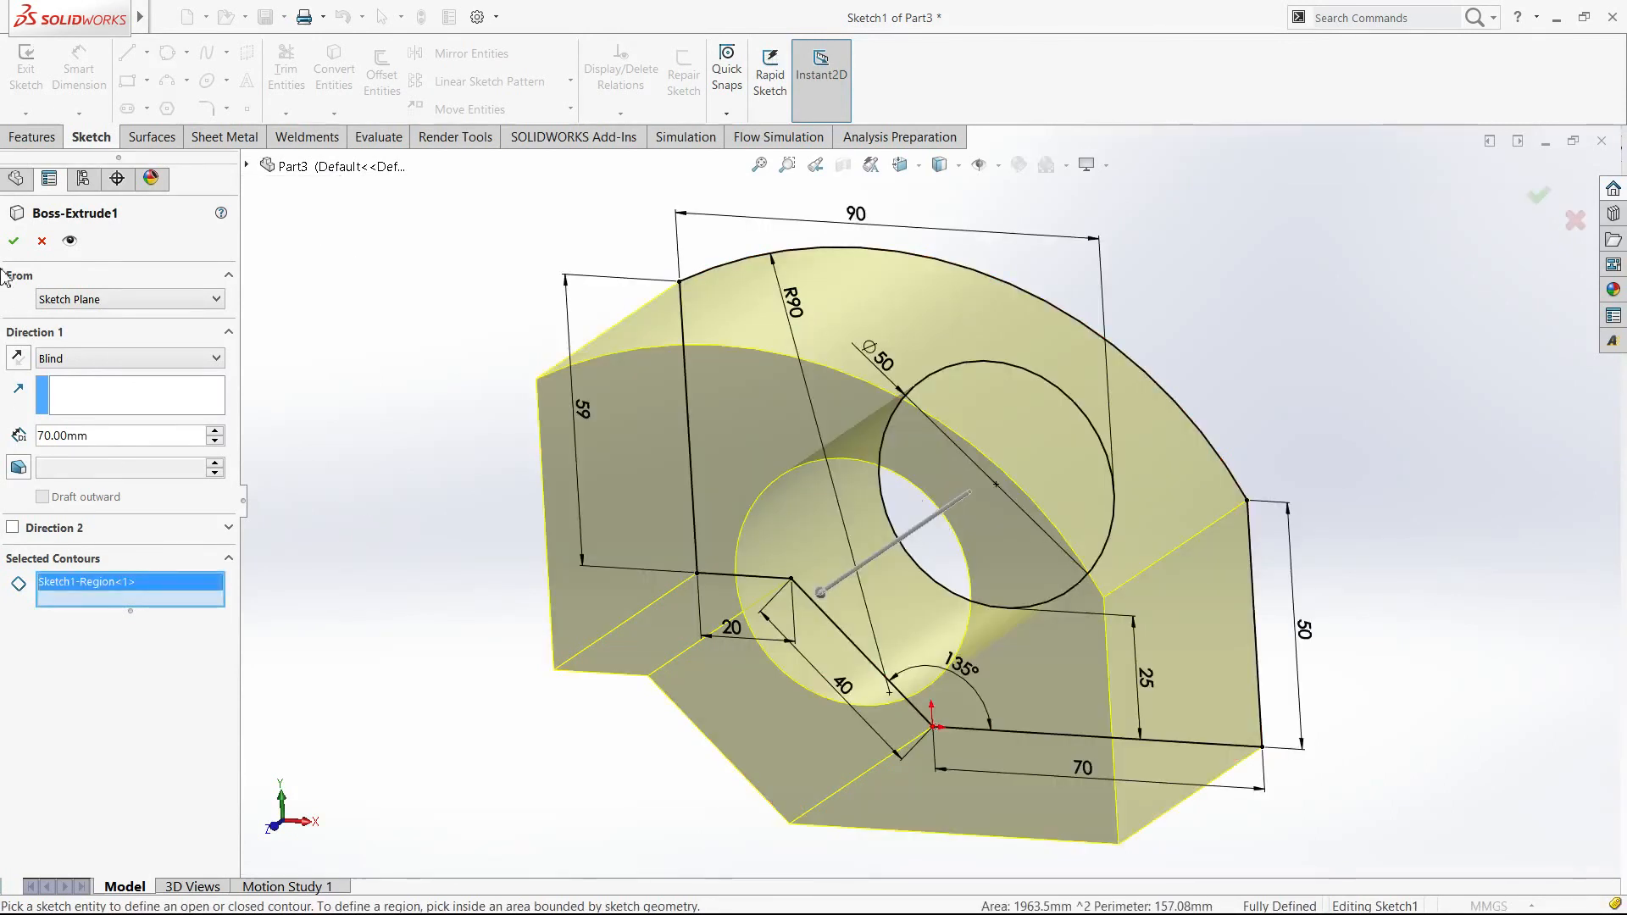
left_click(12, 243)
left_click(486, 594)
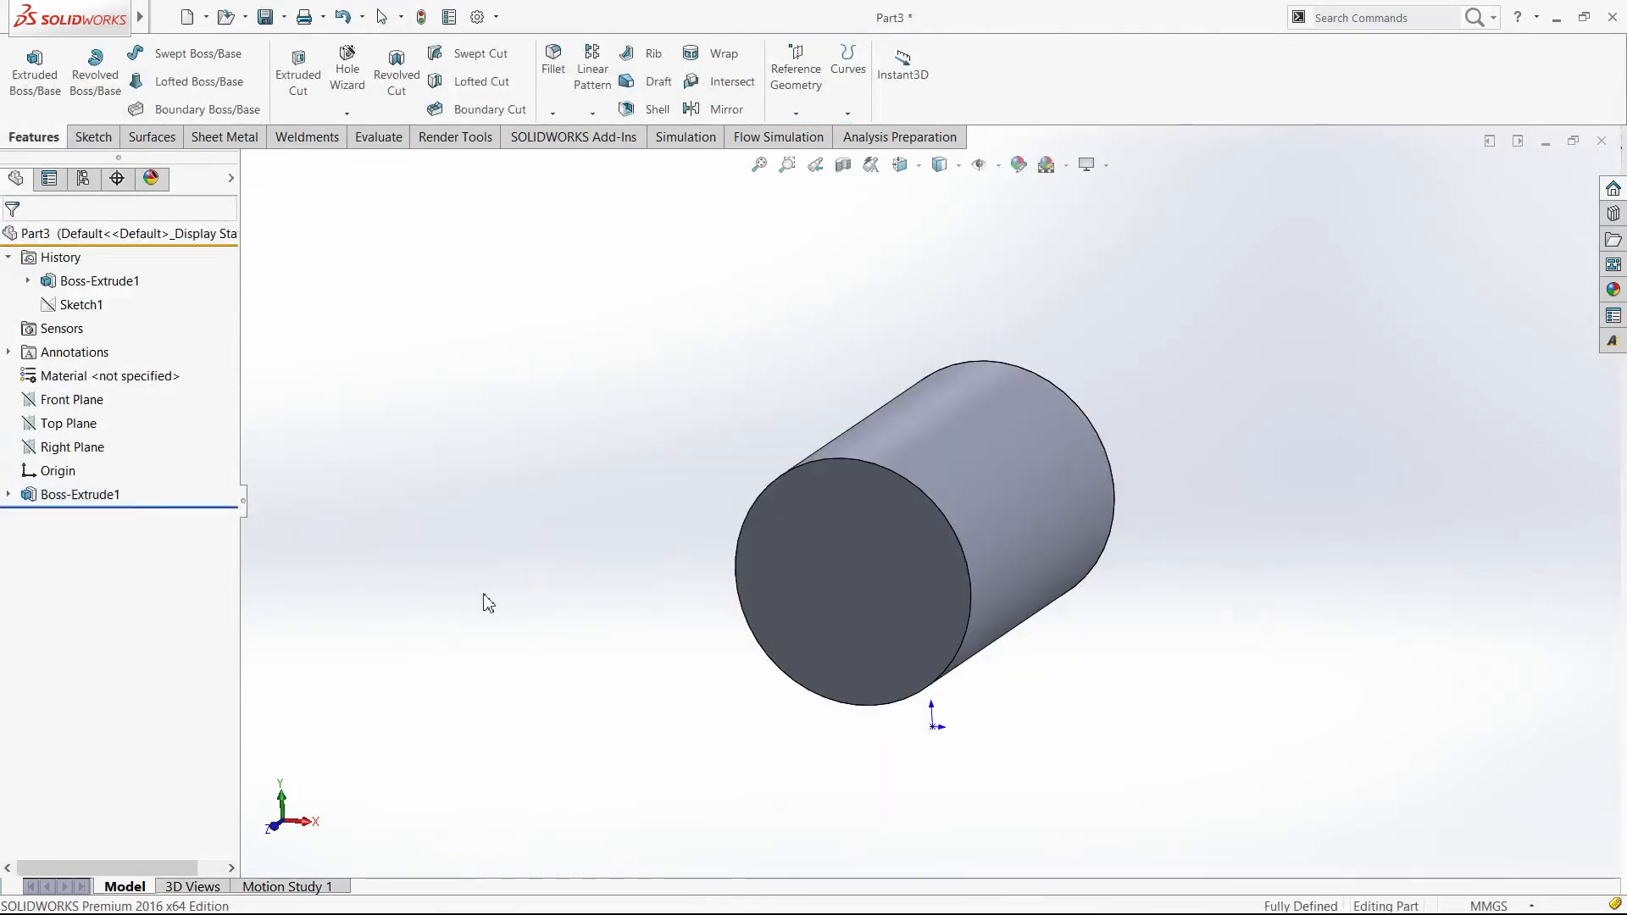
Step: Examine the extruded cylinder from several angles, including the trimetric view, and collapse the History folder
scroll(504, 594, "up", 2)
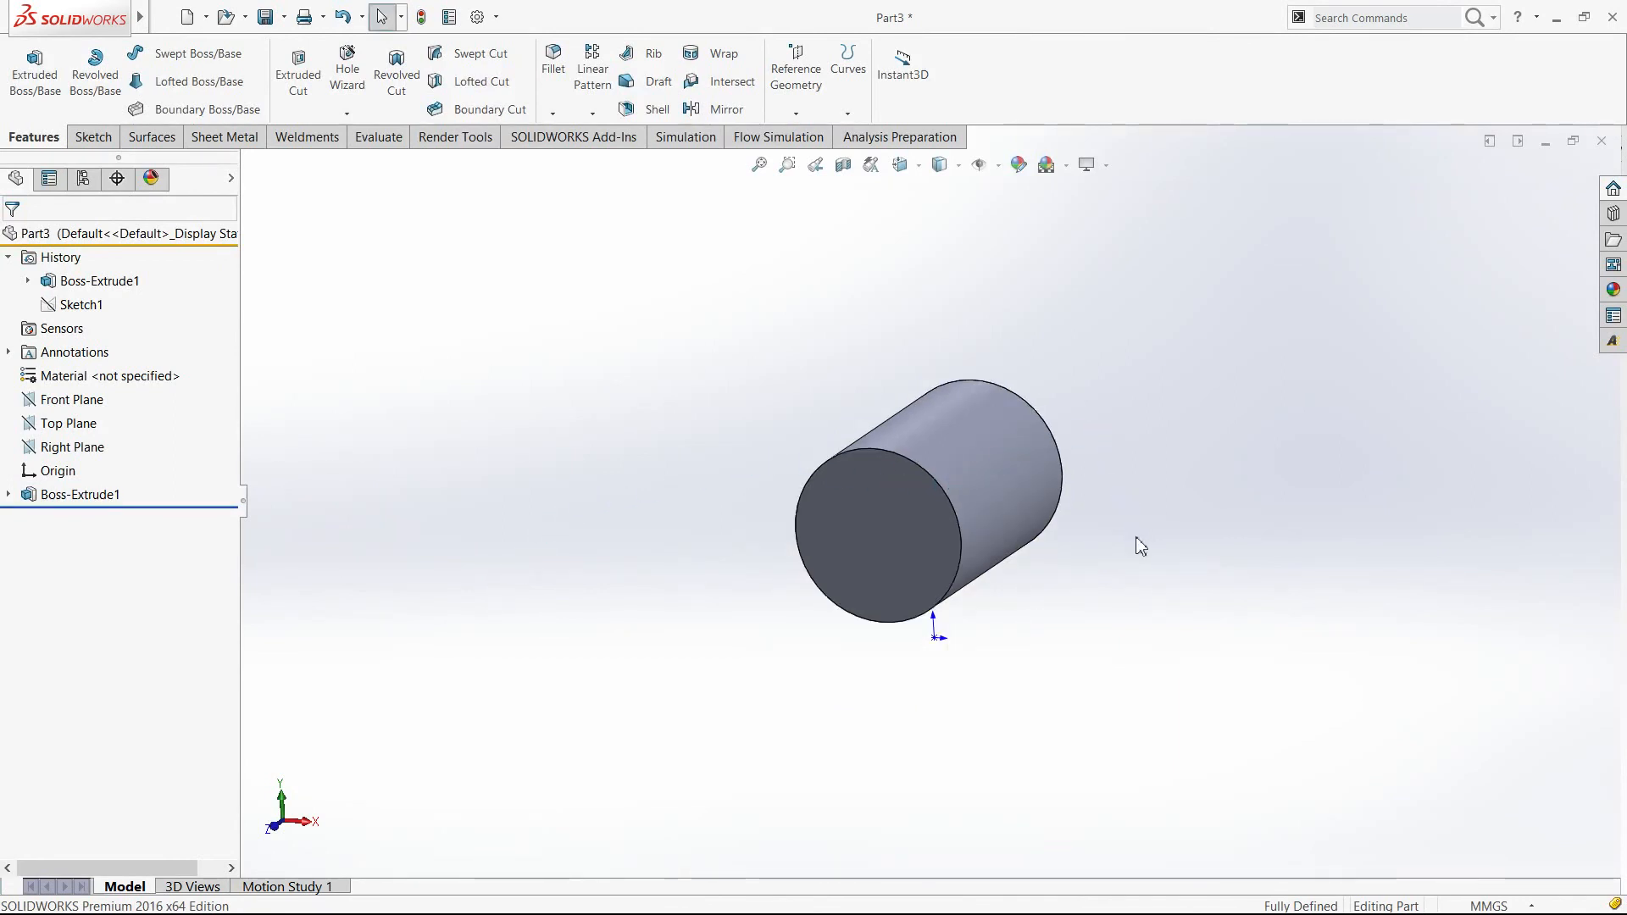
middle_click_drag(1131, 549, 1306, 367)
key("ctrl+7")
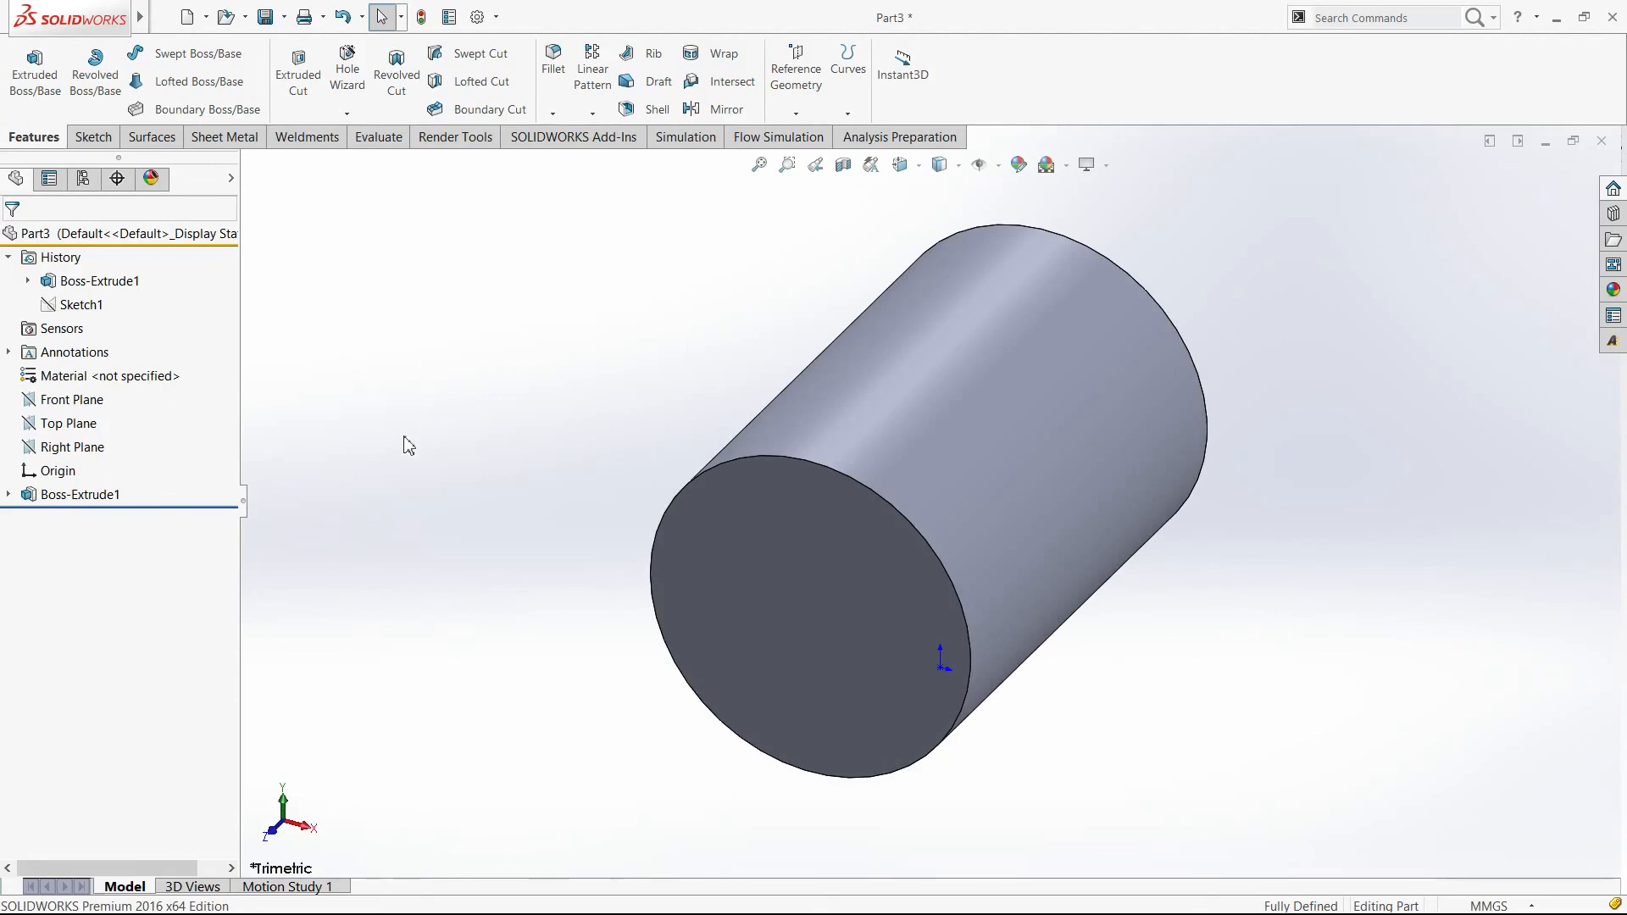
left_click(10, 258)
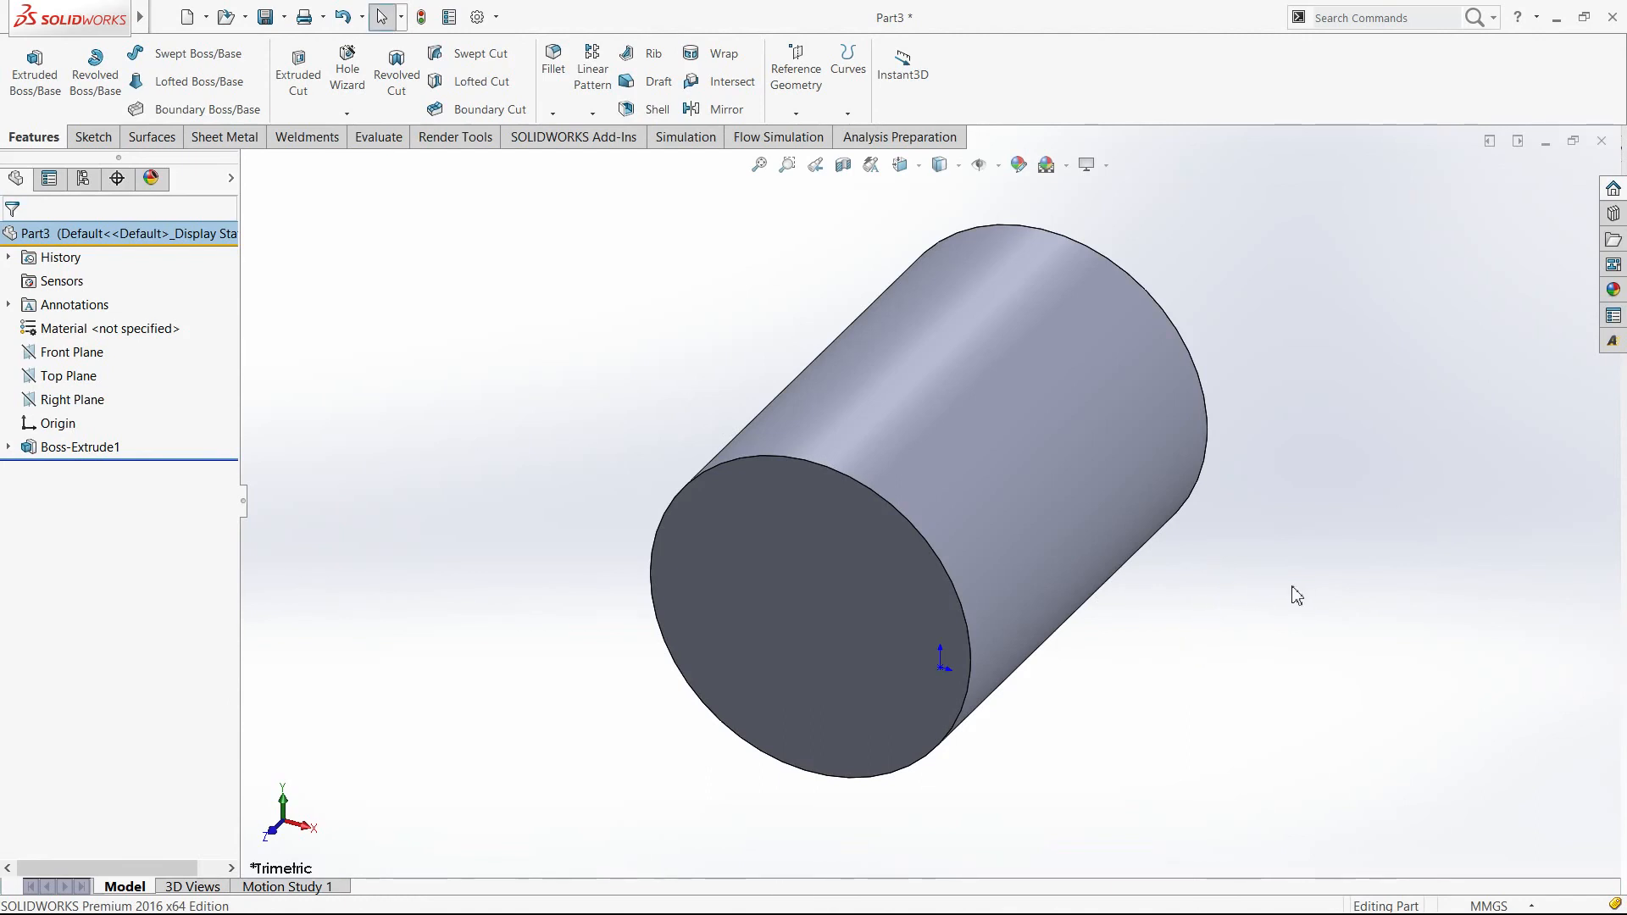
middle_click_drag(1296, 595, 1452, 479)
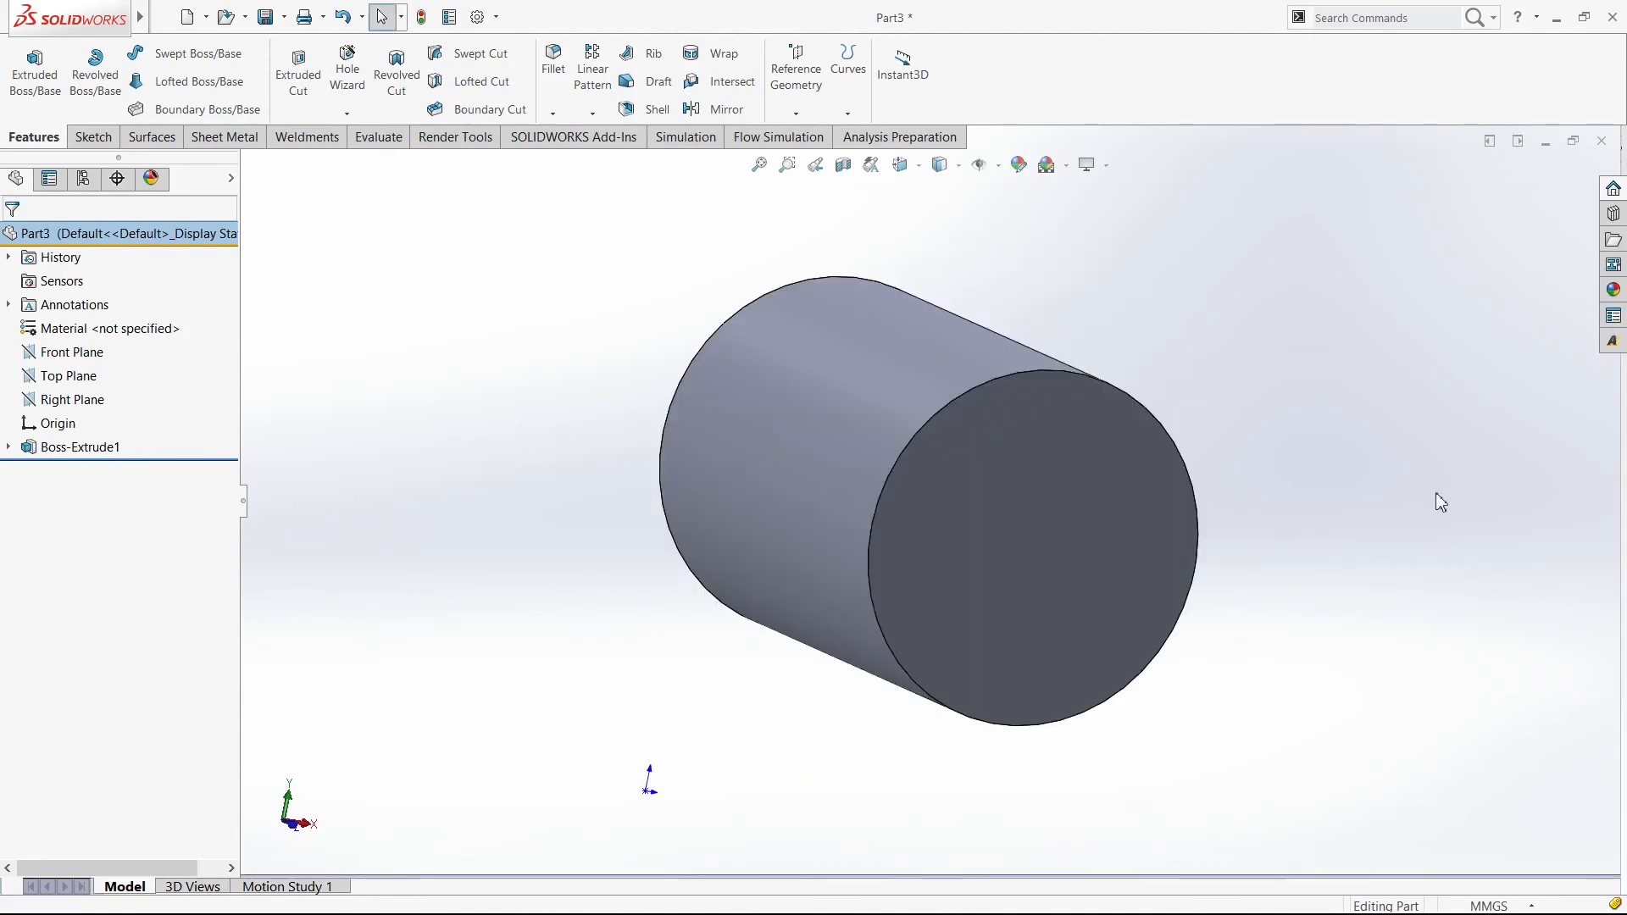